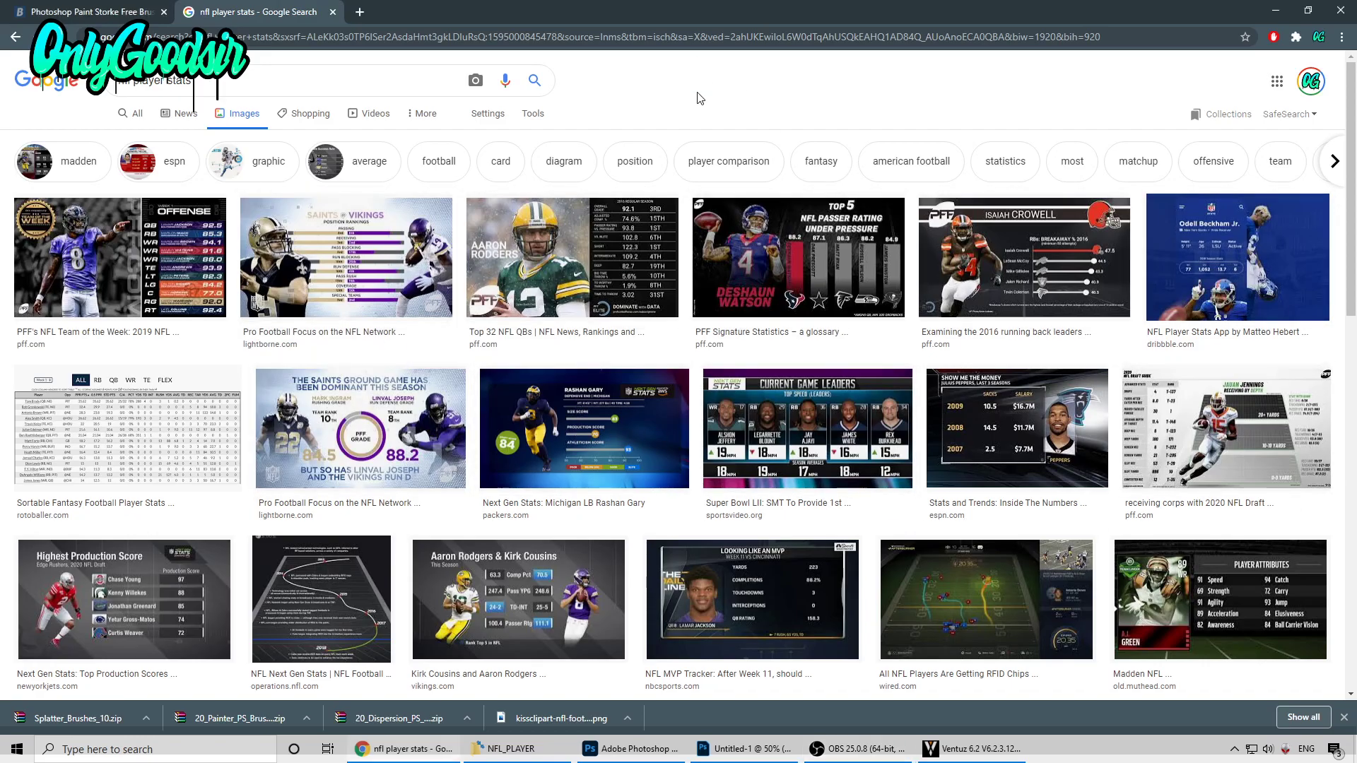
Step: Look through the NFL player stats image results and open the top 5 passer rating under pressure graphic
scroll(680, 383, down, 7)
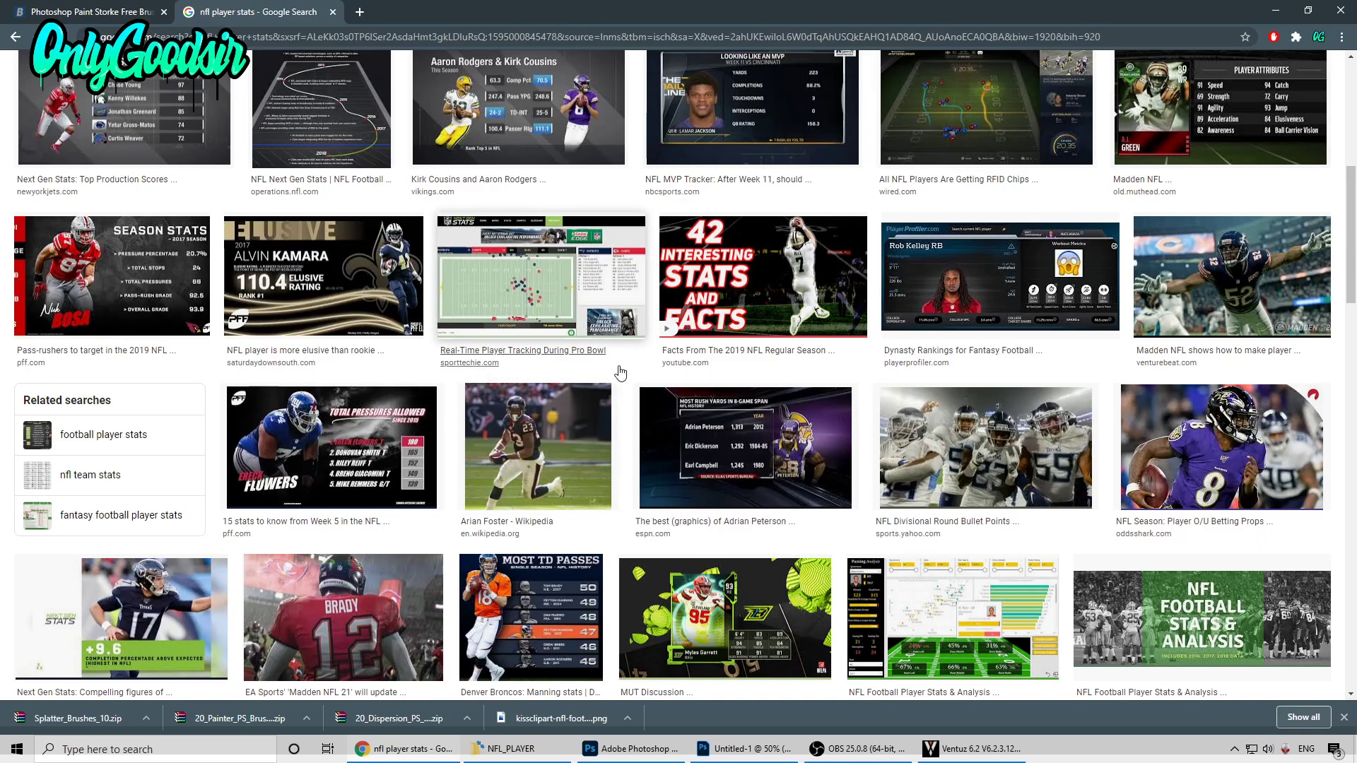
scroll(679, 383, up, 7)
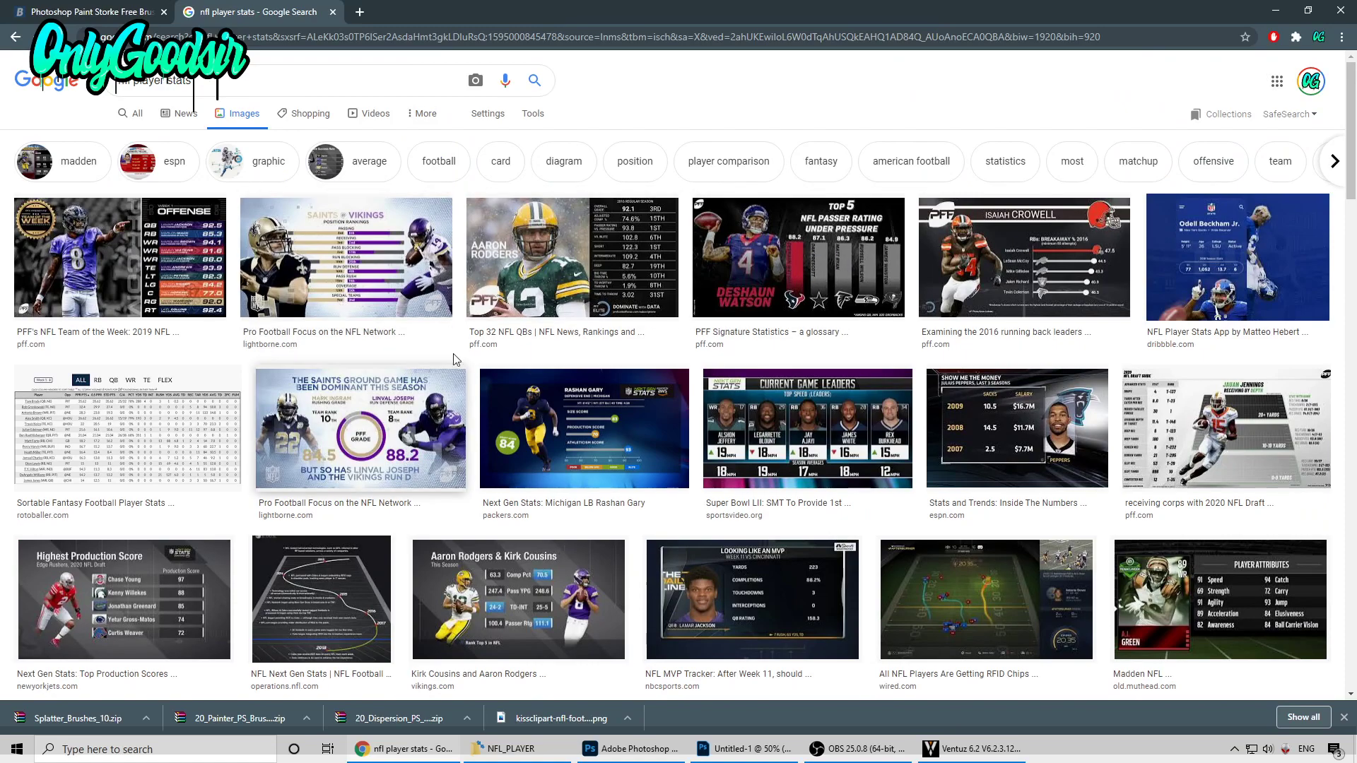
click(797, 272)
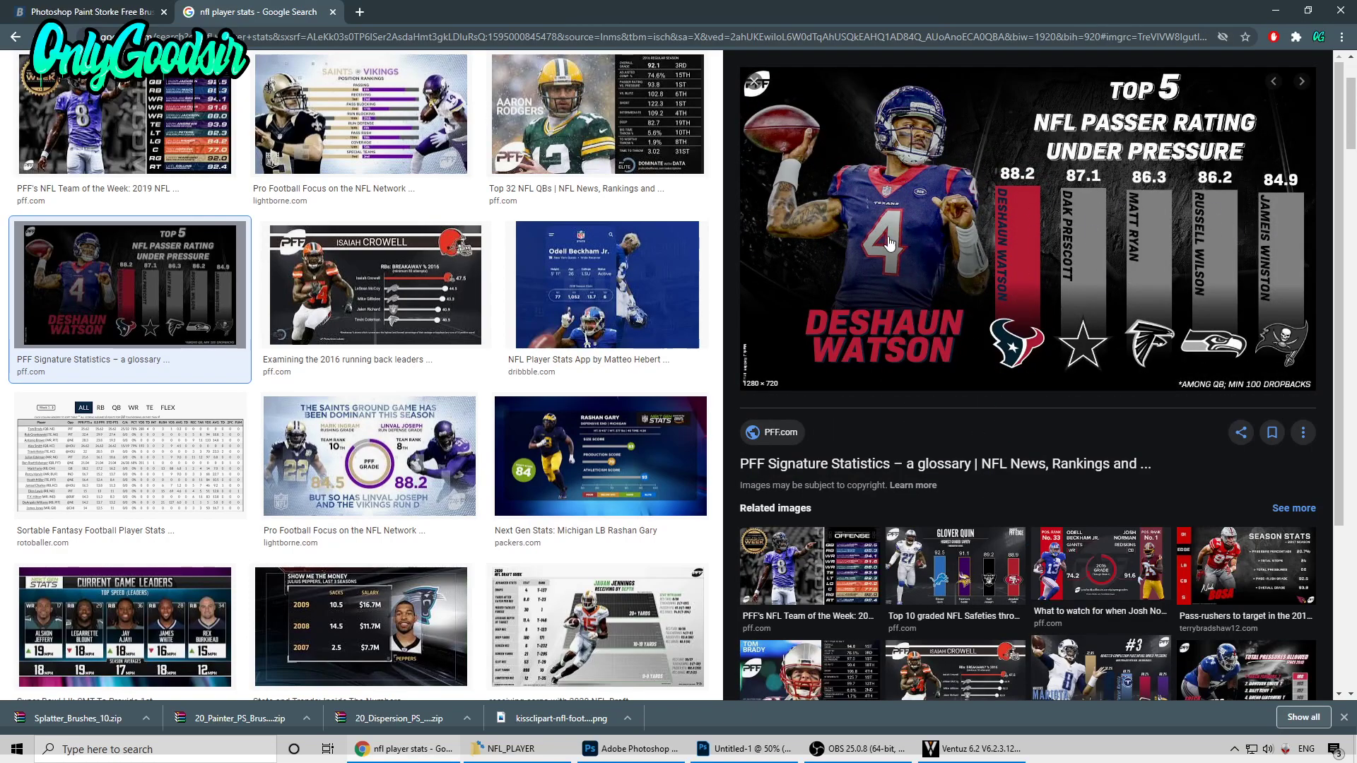
Step: Switch to Photoshop, then reposition and narrow the floating window of the football player document
click(1276, 10)
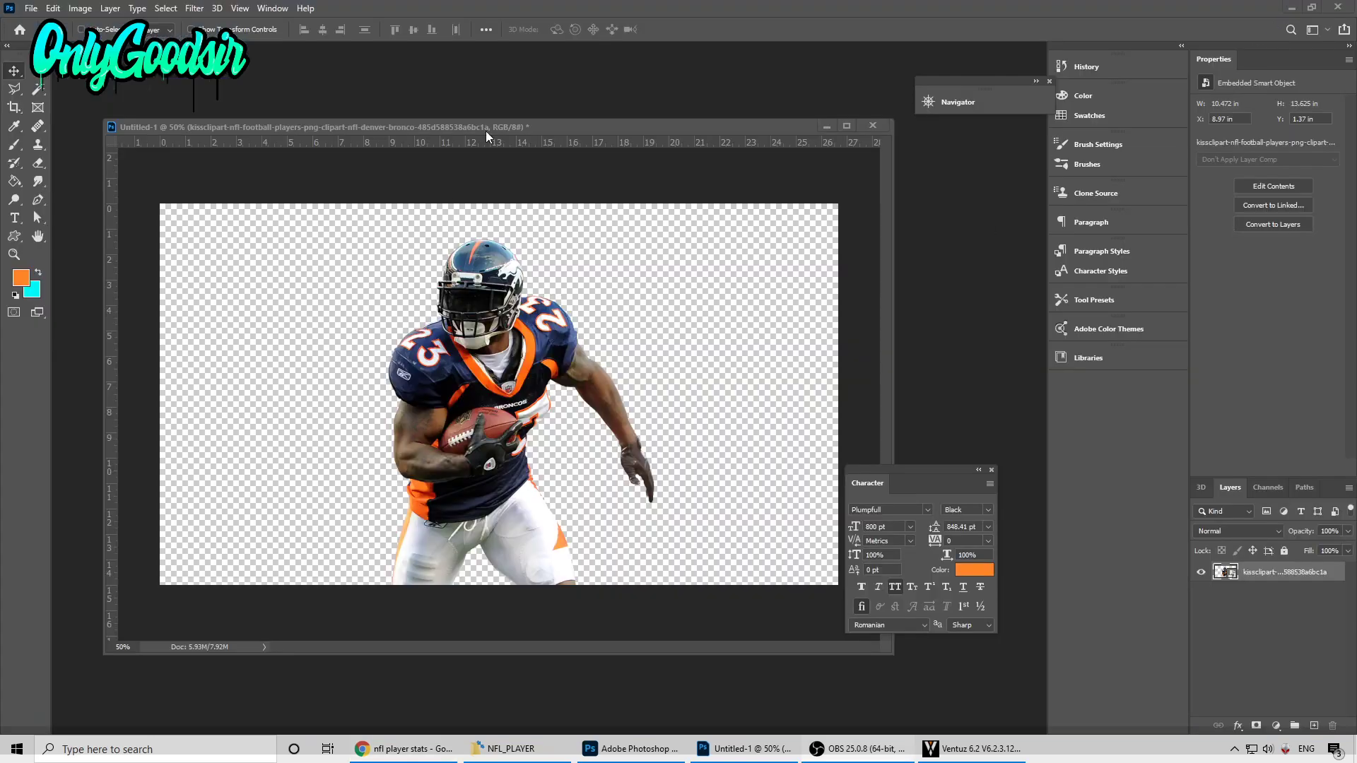
drag(569, 124, 558, 99)
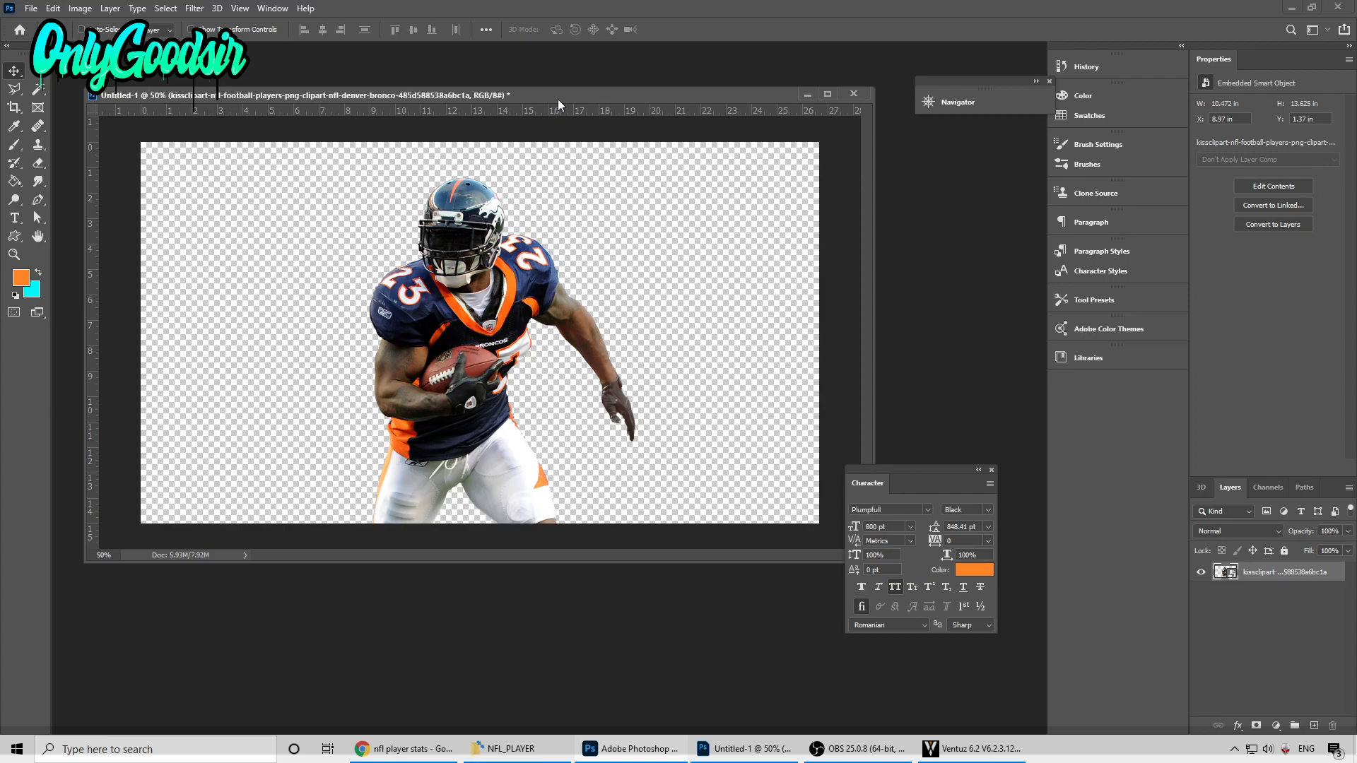
drag(873, 302, 824, 287)
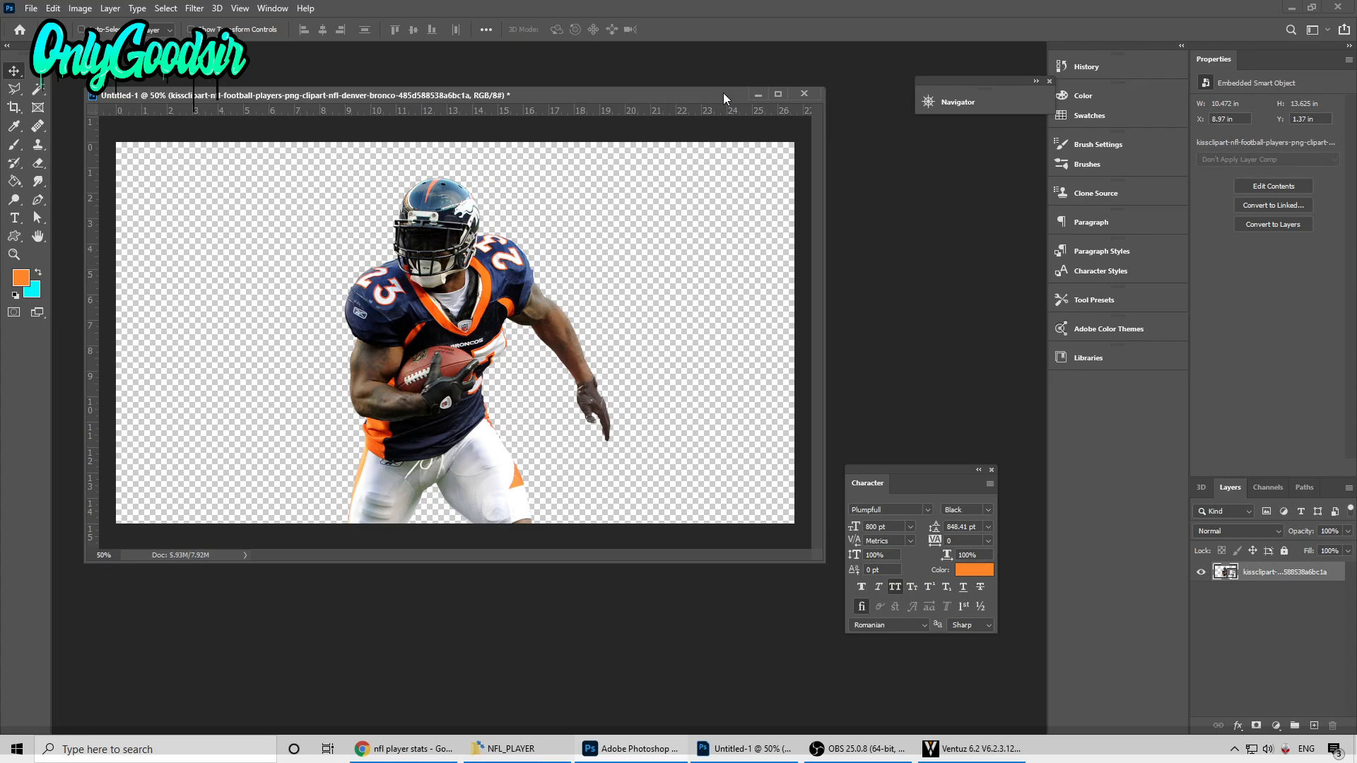
drag(719, 93, 688, 106)
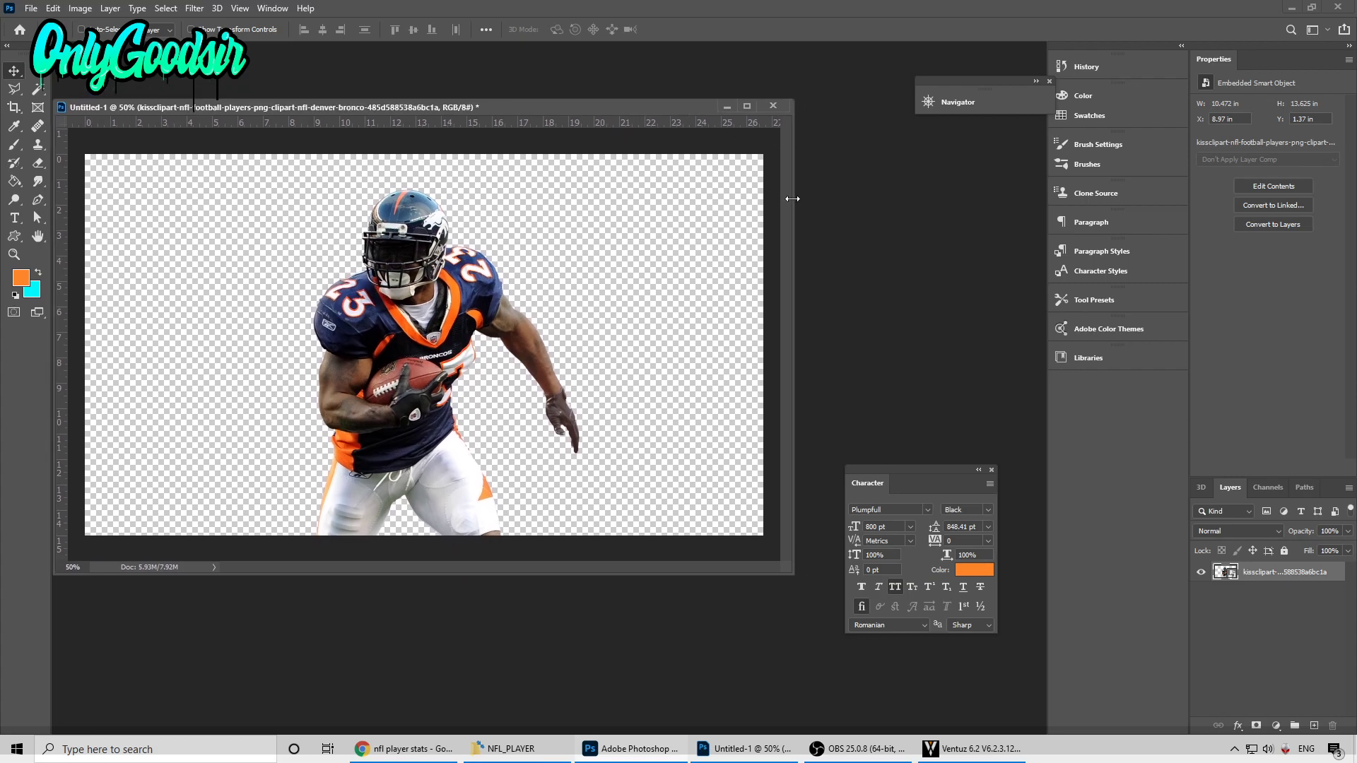
Step: Switch to Chrome to examine the free Photoshop brush packs on Brusheezy, and look briefly at the Ventuz window
click(405, 755)
click(103, 9)
click(446, 187)
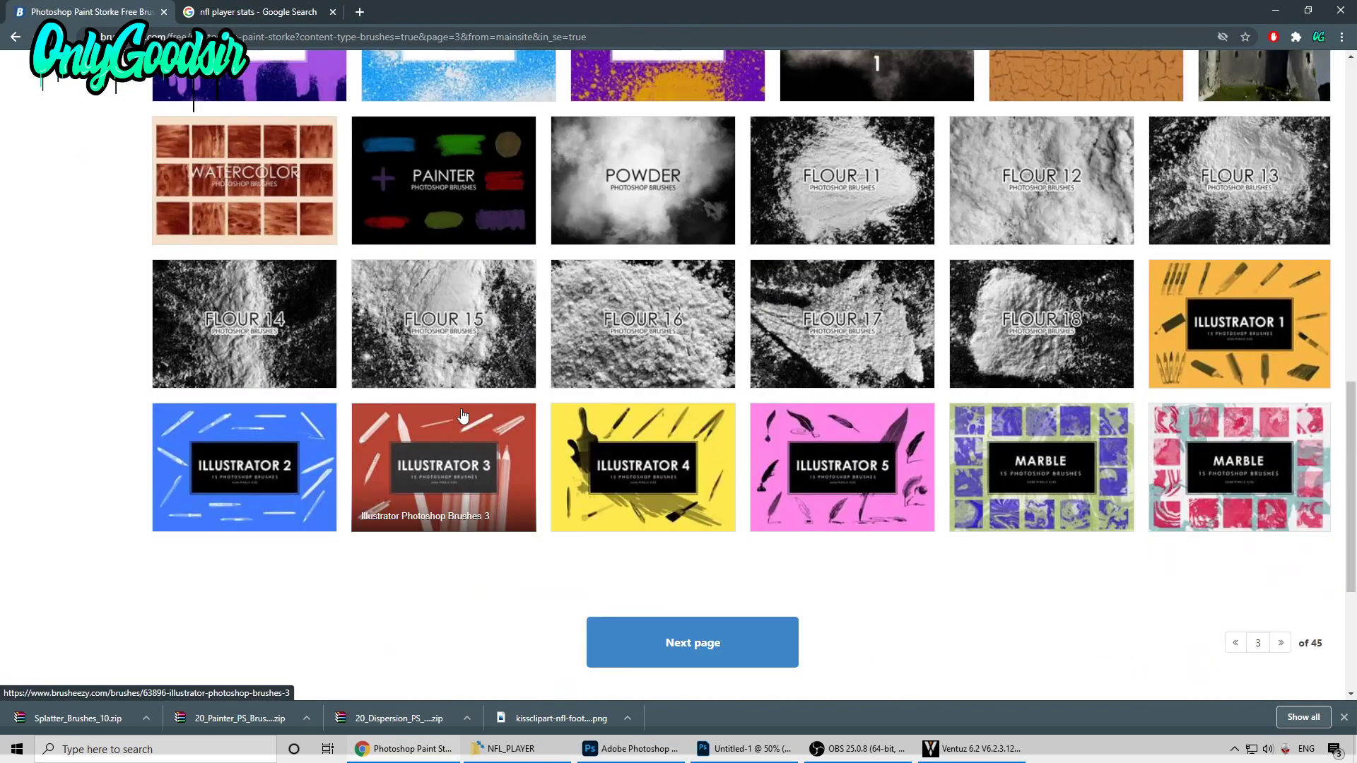
scroll(453, 434, up, 4)
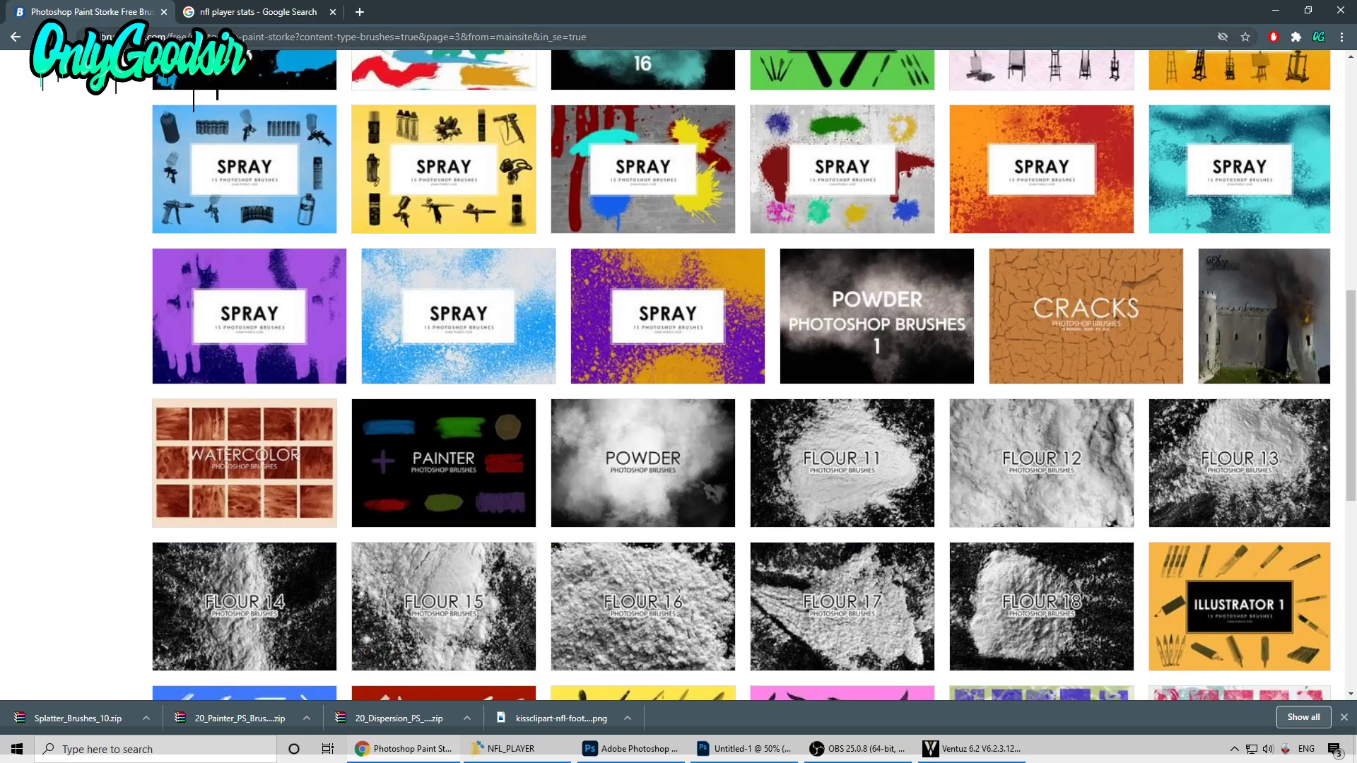
drag(101, 37, 120, 37)
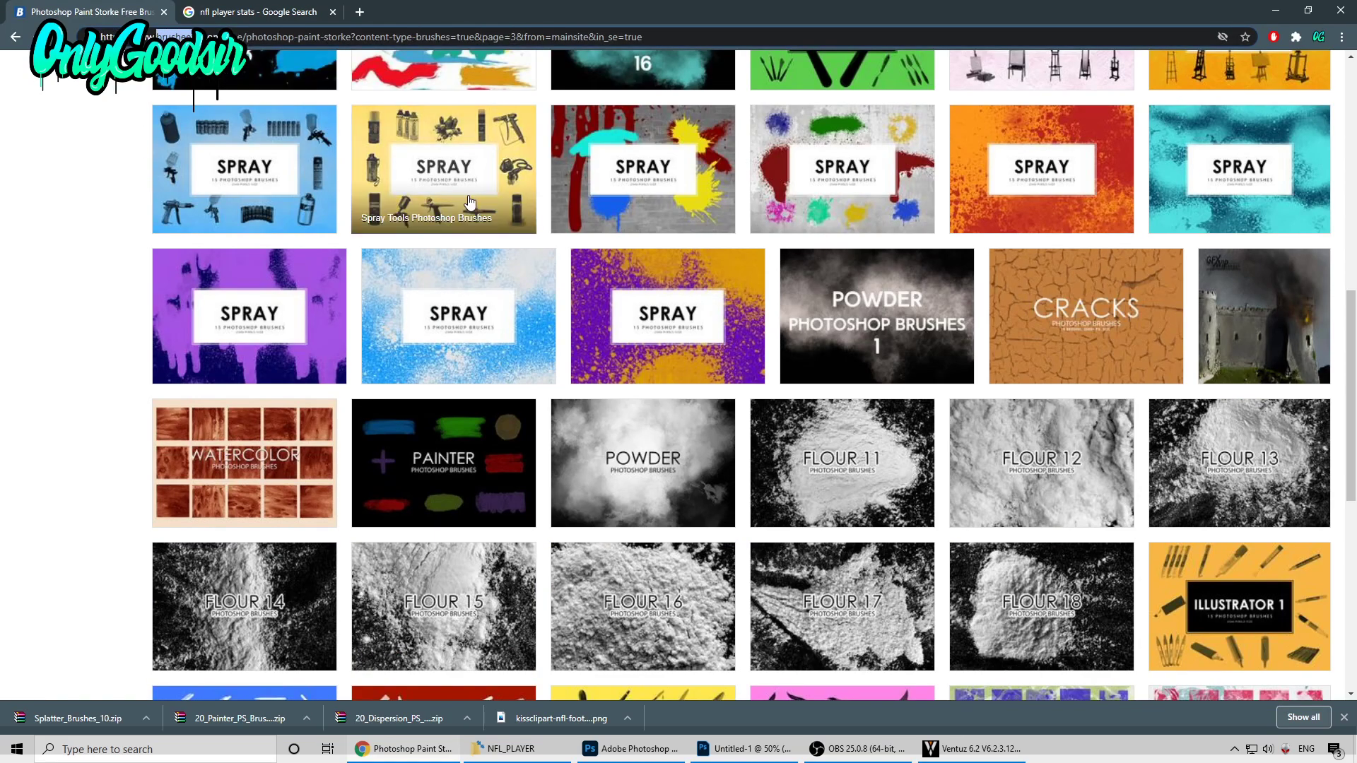
scroll(919, 421, up, 7)
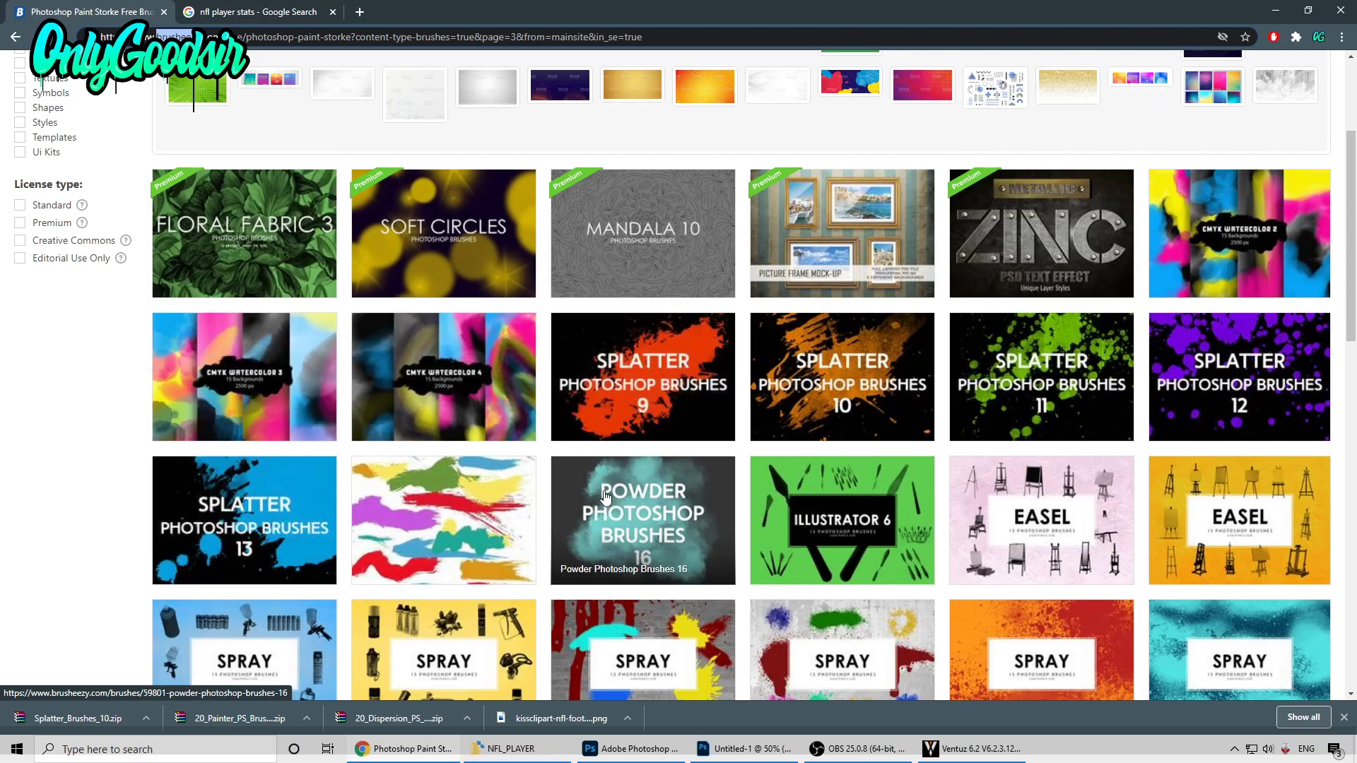
click(1006, 753)
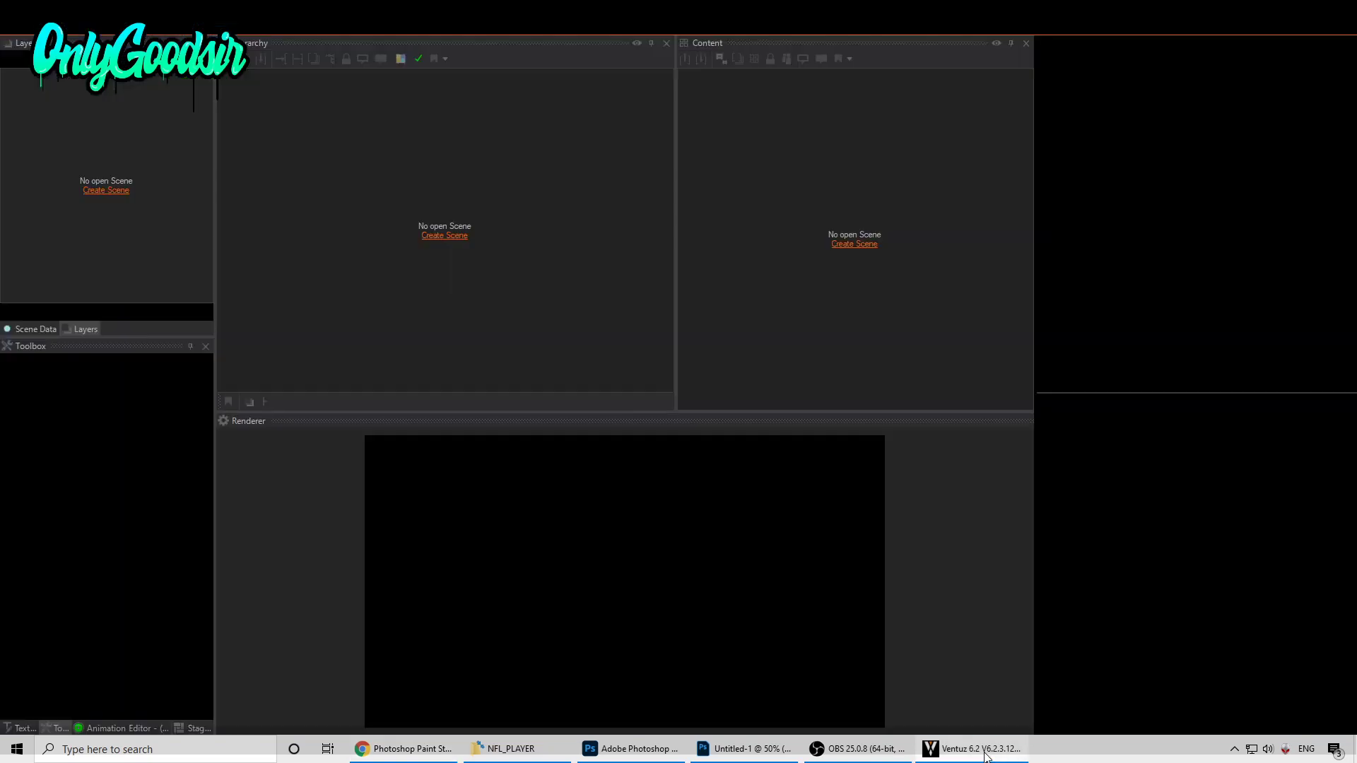
click(975, 754)
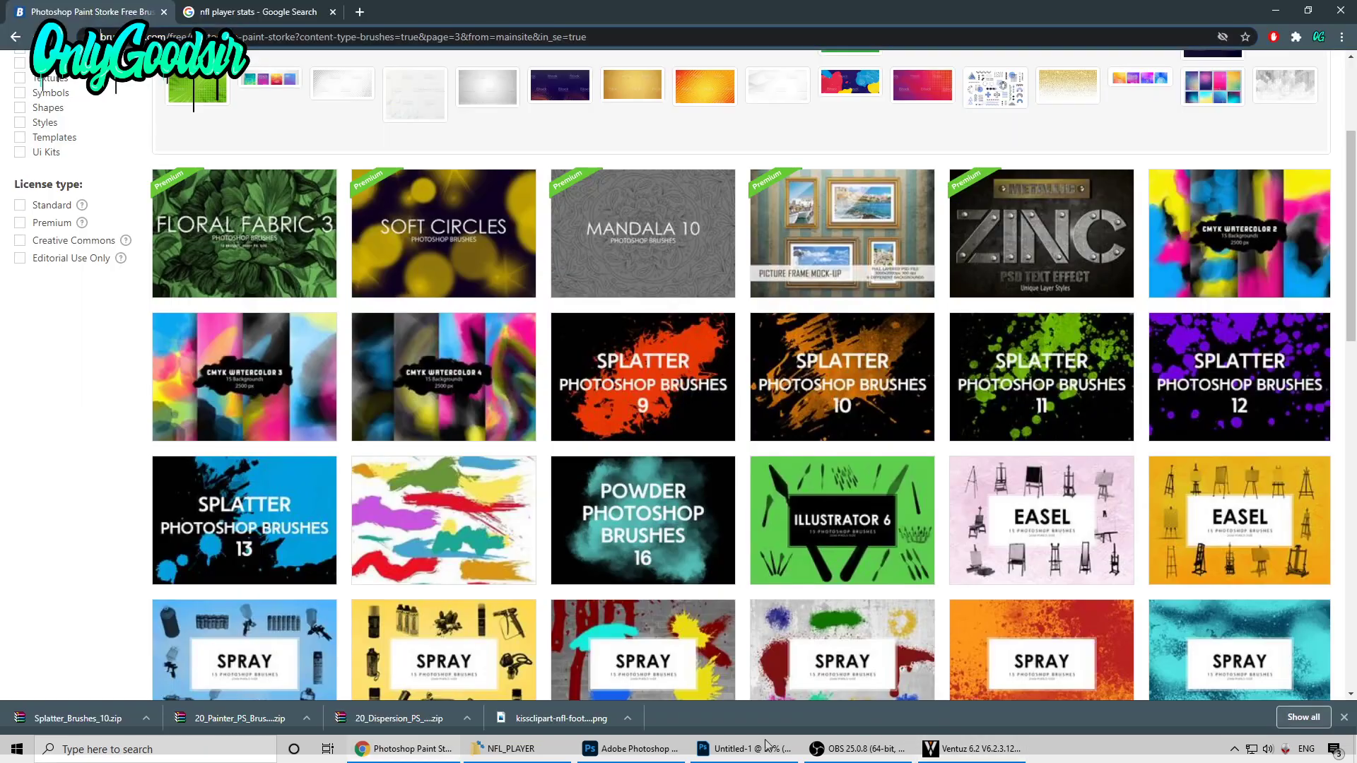
Step: Switch back to Photoshop, put the player document aside and create a new 1024 × 1024 pixel document
click(656, 754)
drag(794, 232, 640, 219)
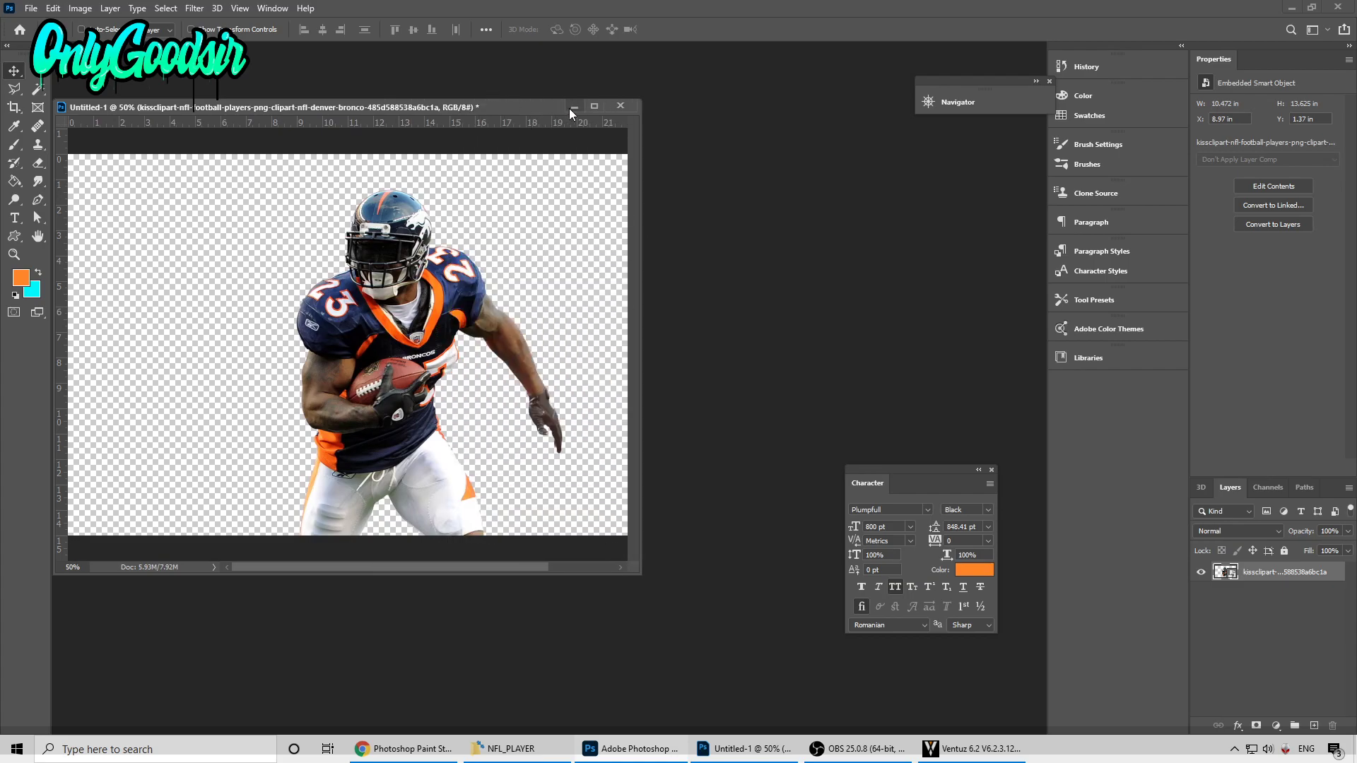
click(573, 108)
click(31, 7)
click(42, 27)
double_click(629, 225)
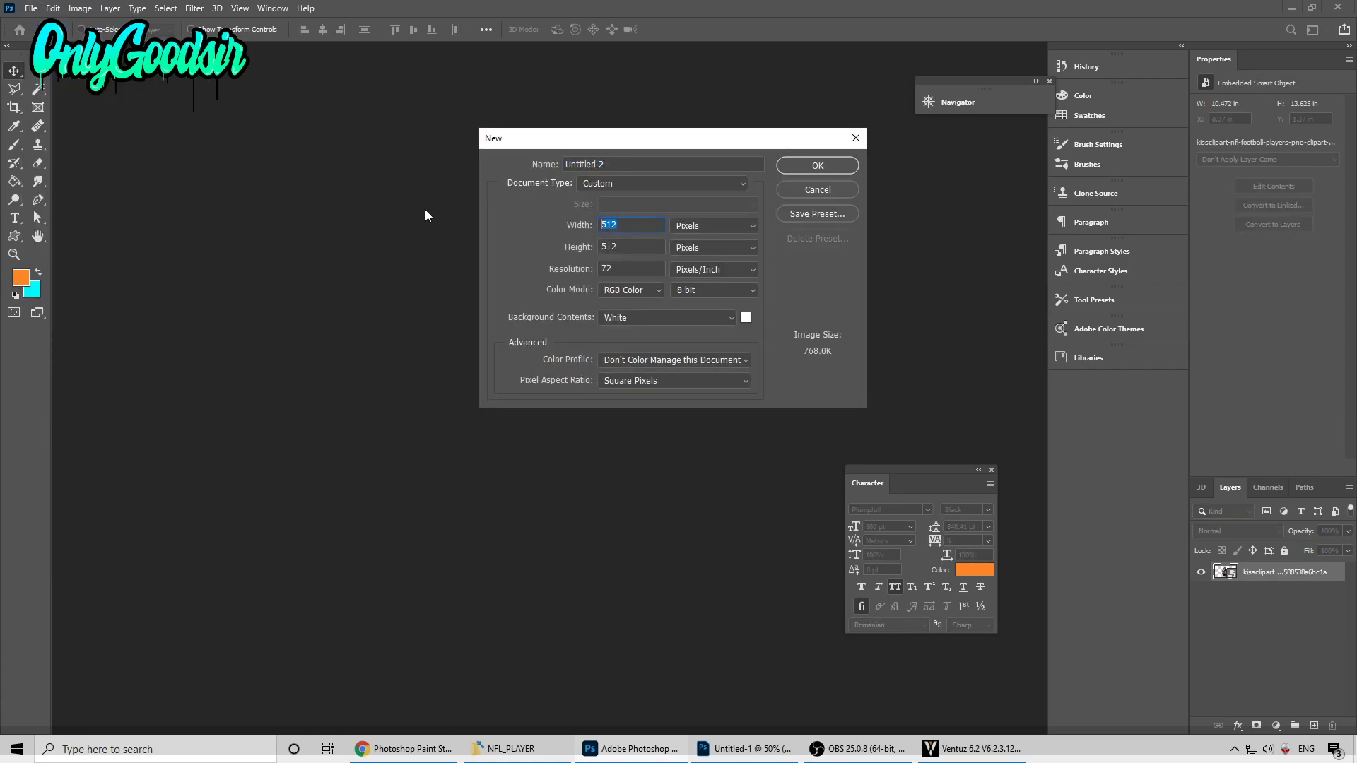
text(1024)
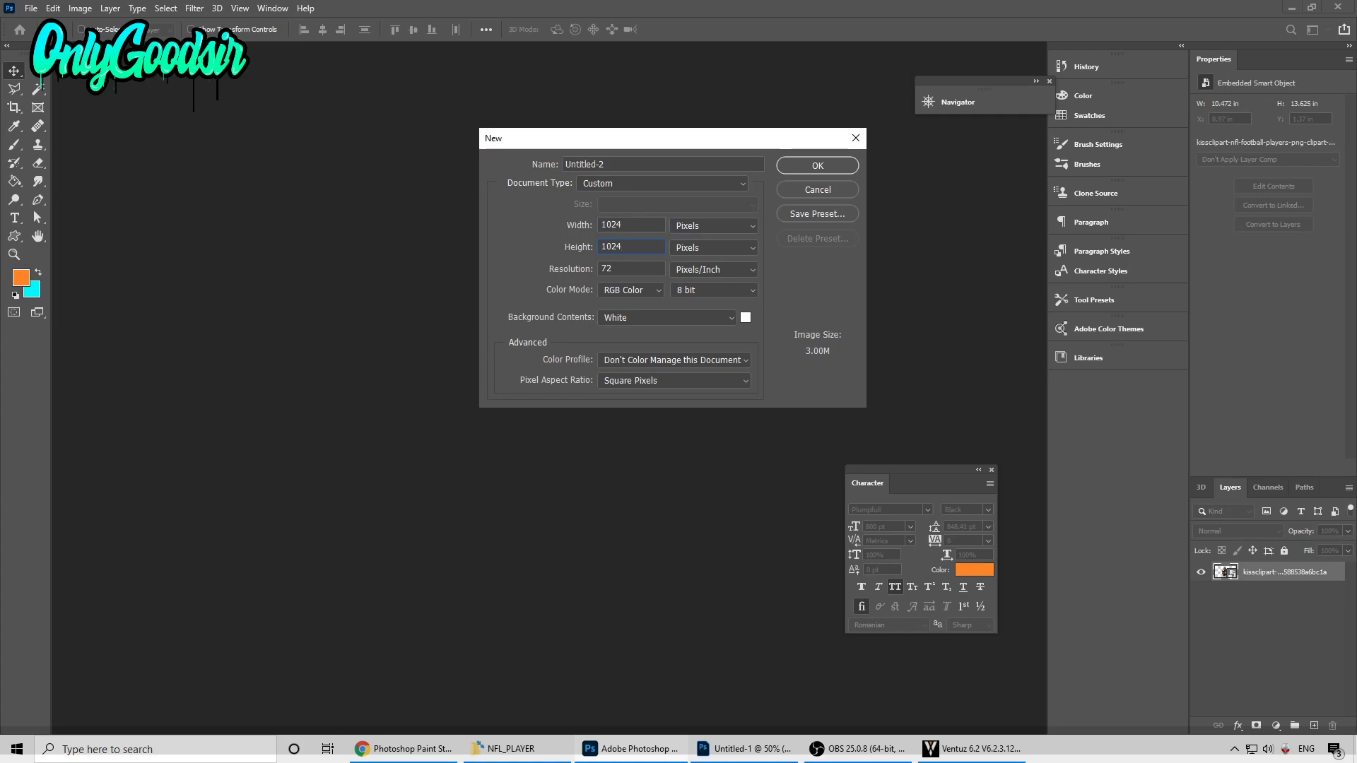
key(Return)
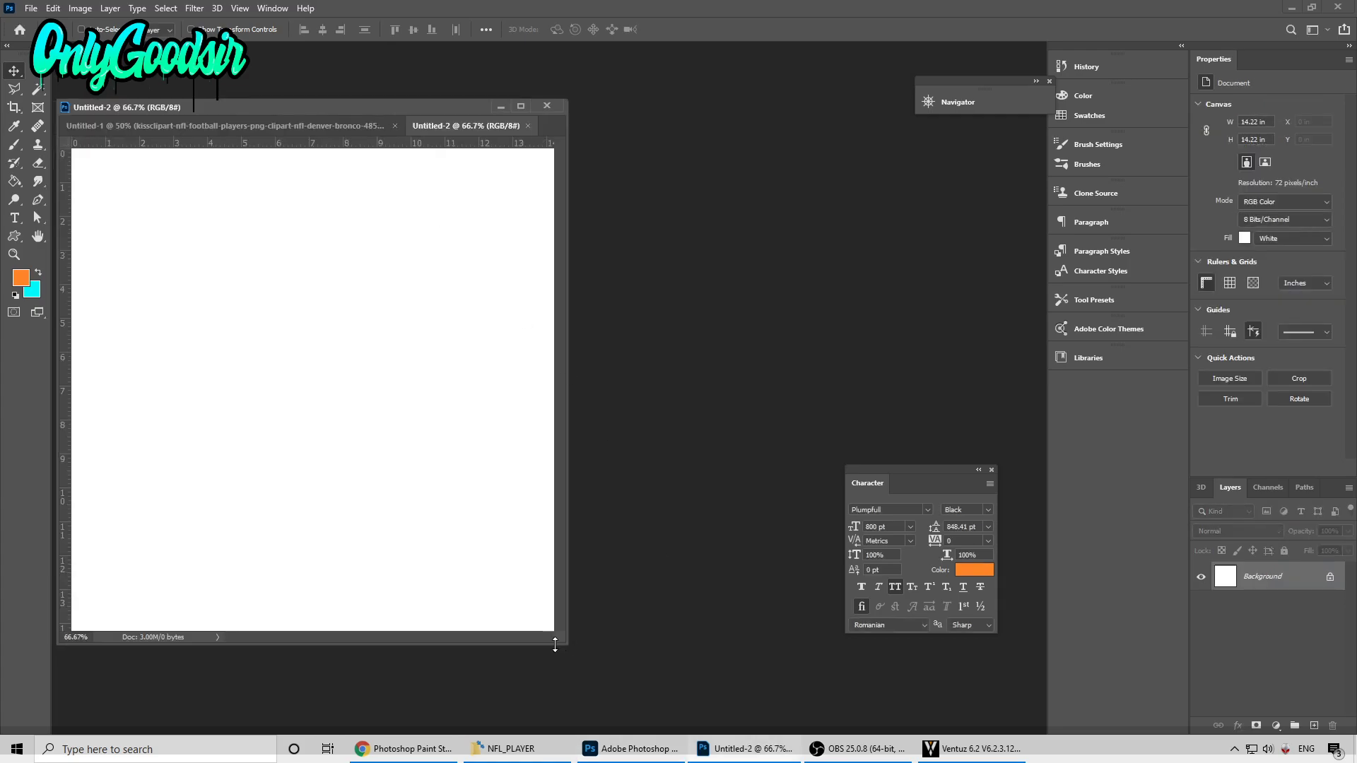
drag(560, 643, 807, 660)
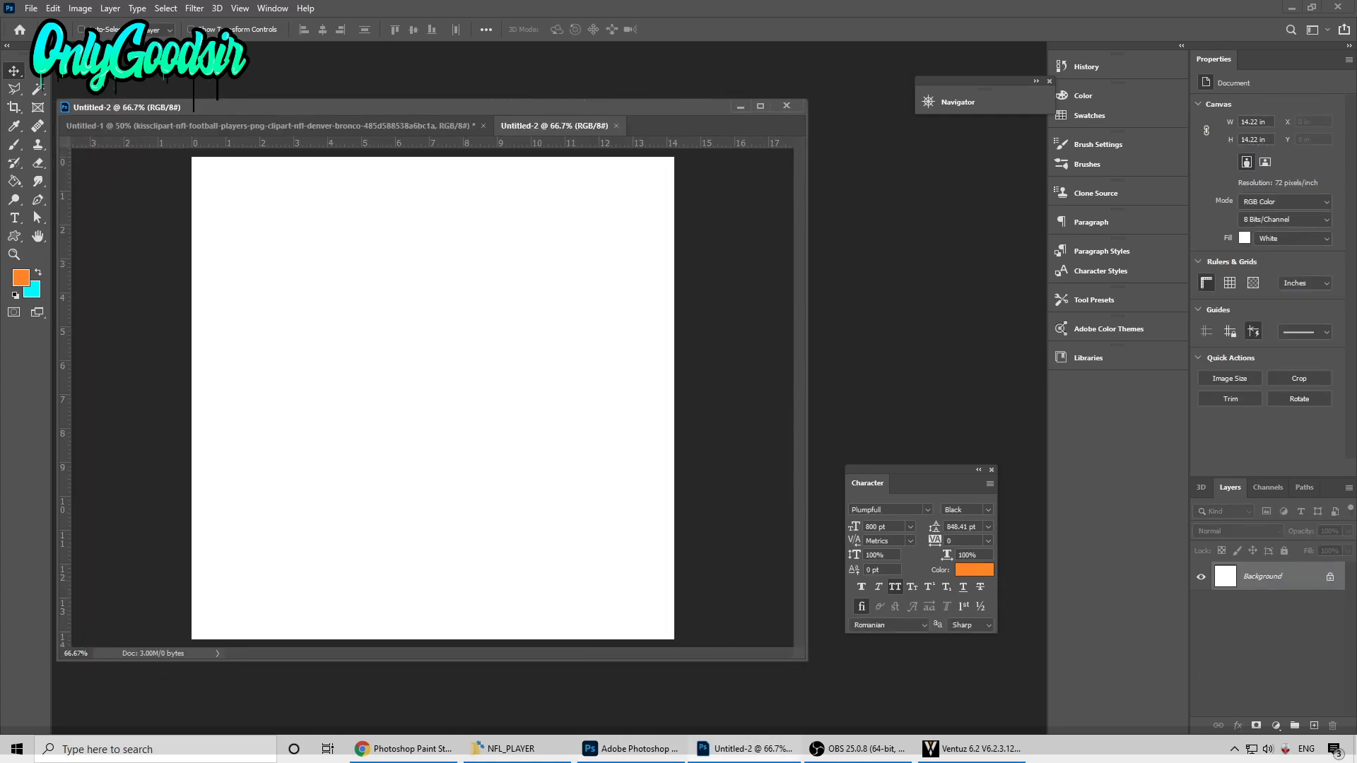
Step: Add a new empty layer and fill the Background layer with black, leaving the new layer selected
click(1314, 726)
click(1272, 609)
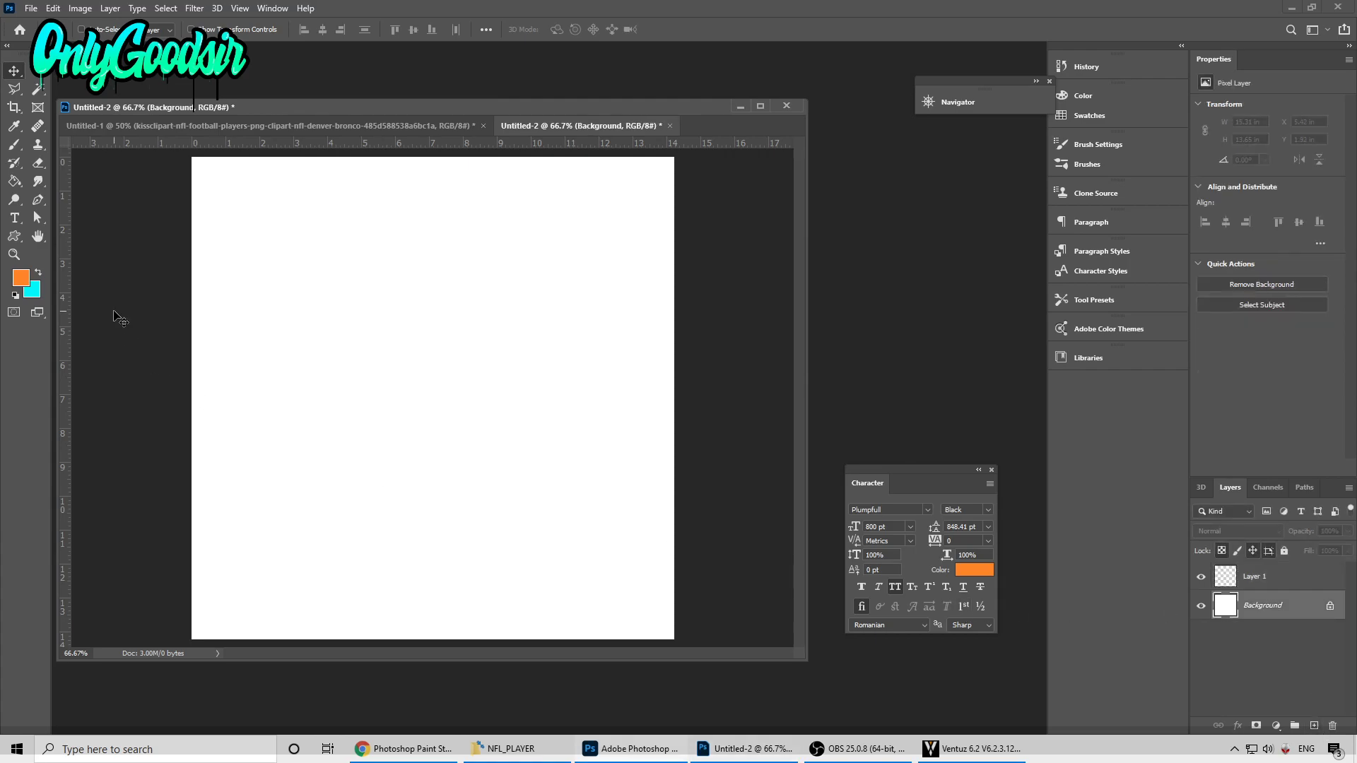
click(16, 296)
key(g)
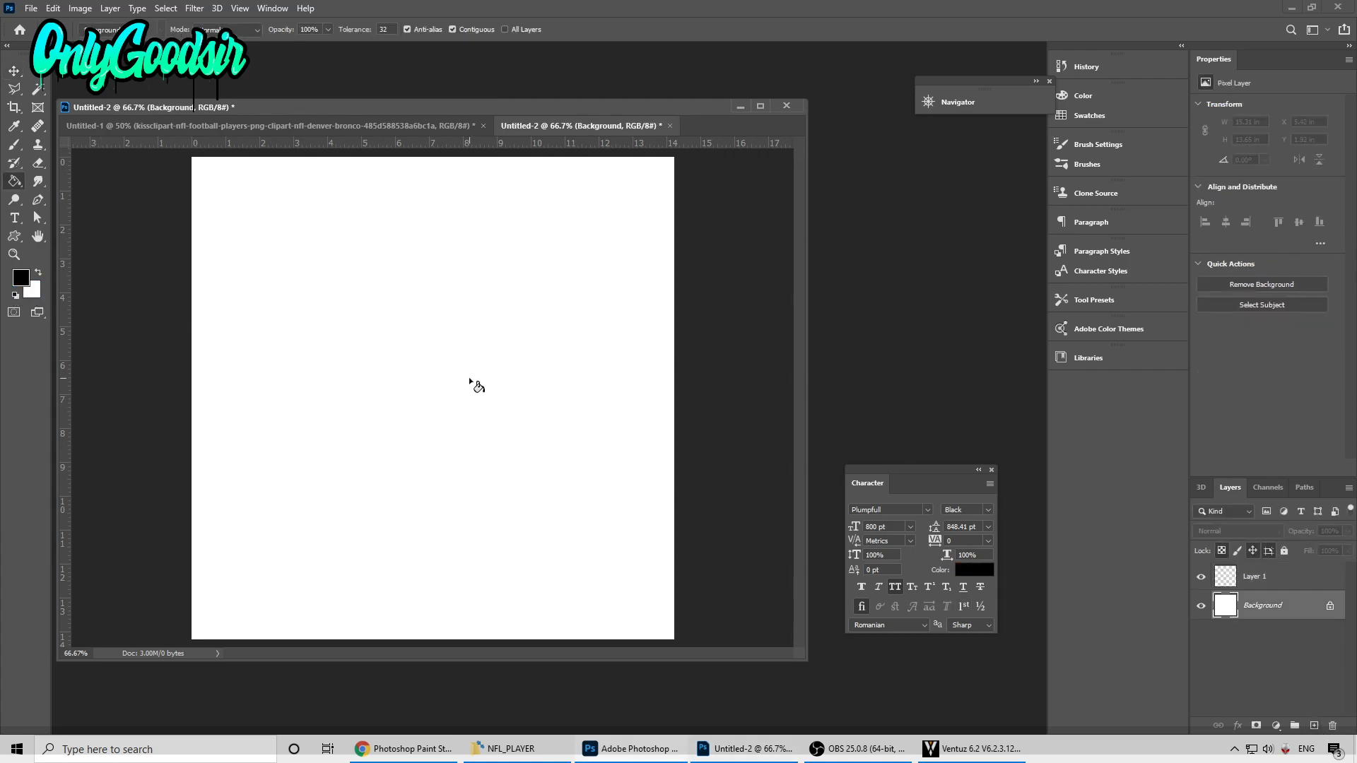
click(477, 427)
click(14, 71)
click(1281, 578)
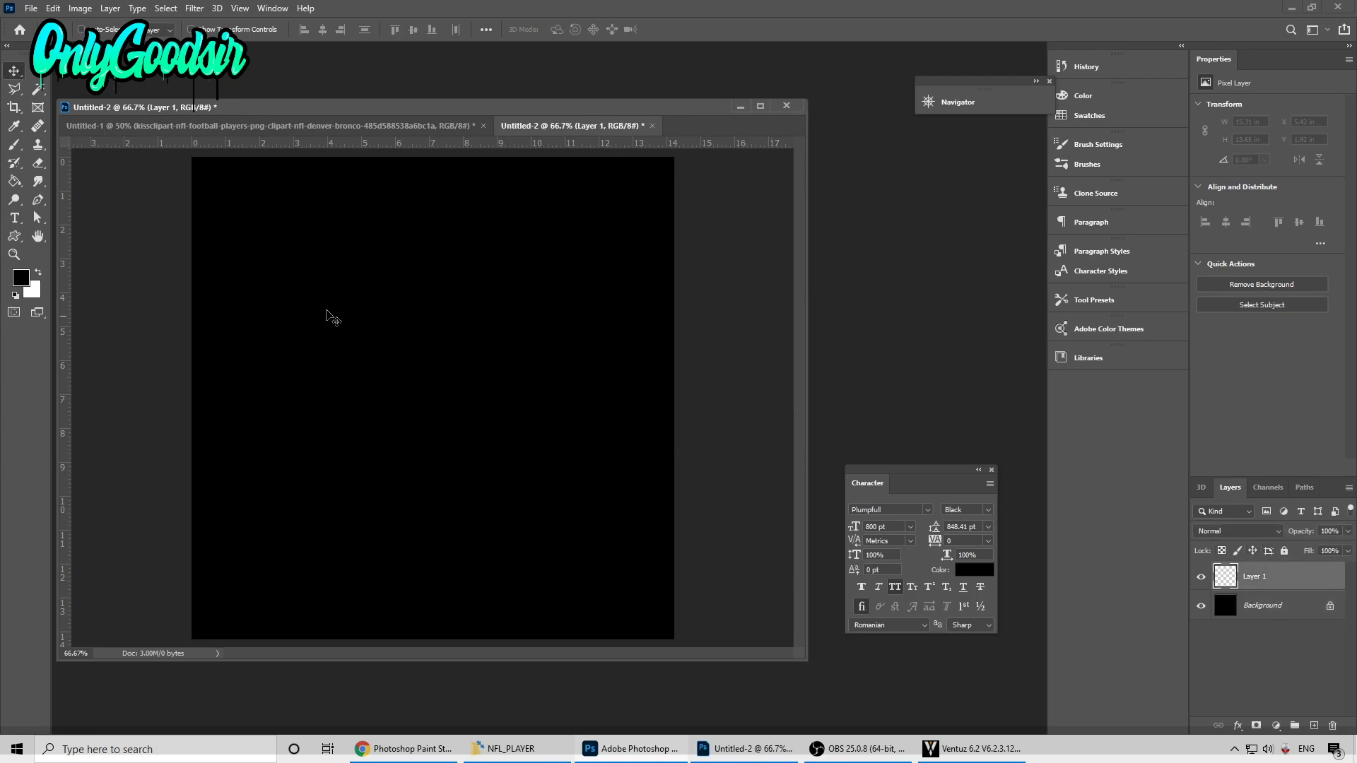
Step: Set the foreground colour to white and choose the Sp 15 splatter preset for the Brush tool
drag(801, 657, 871, 689)
click(40, 274)
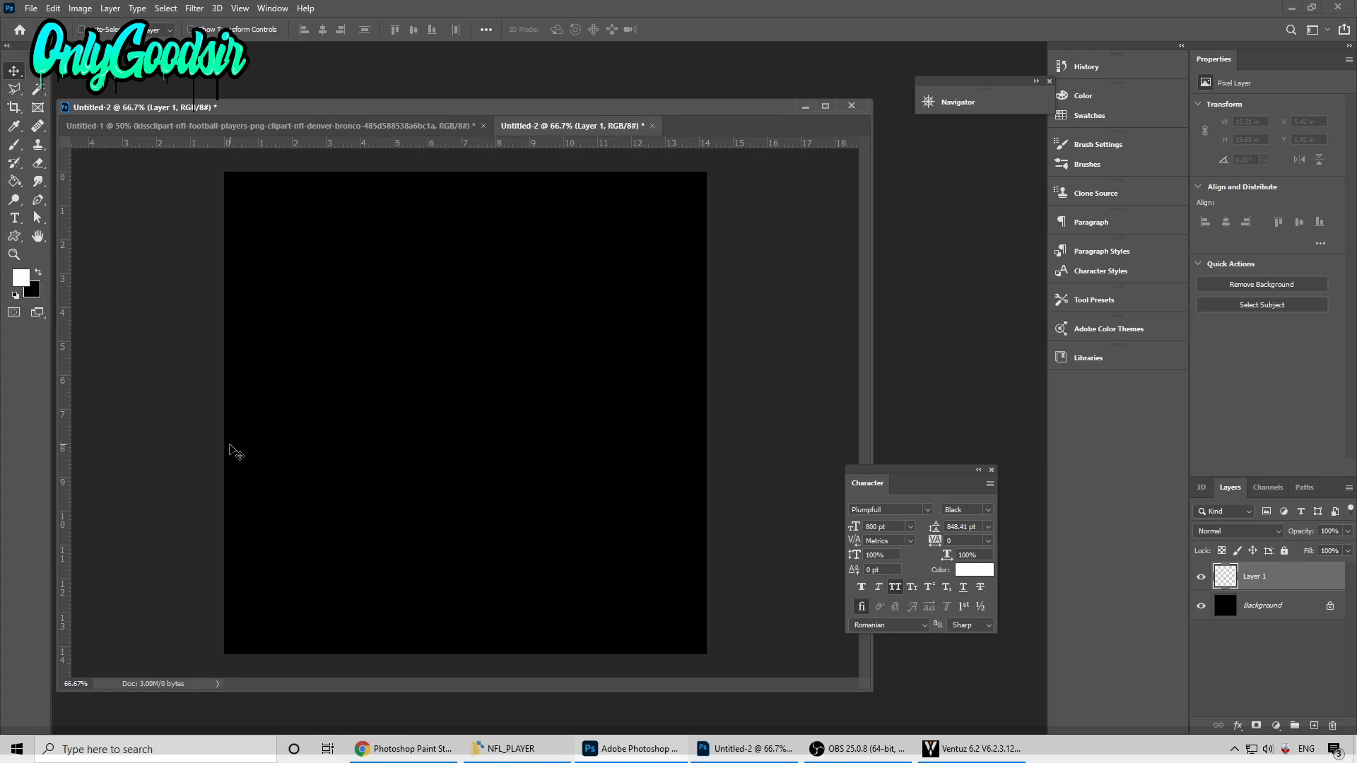
click(15, 144)
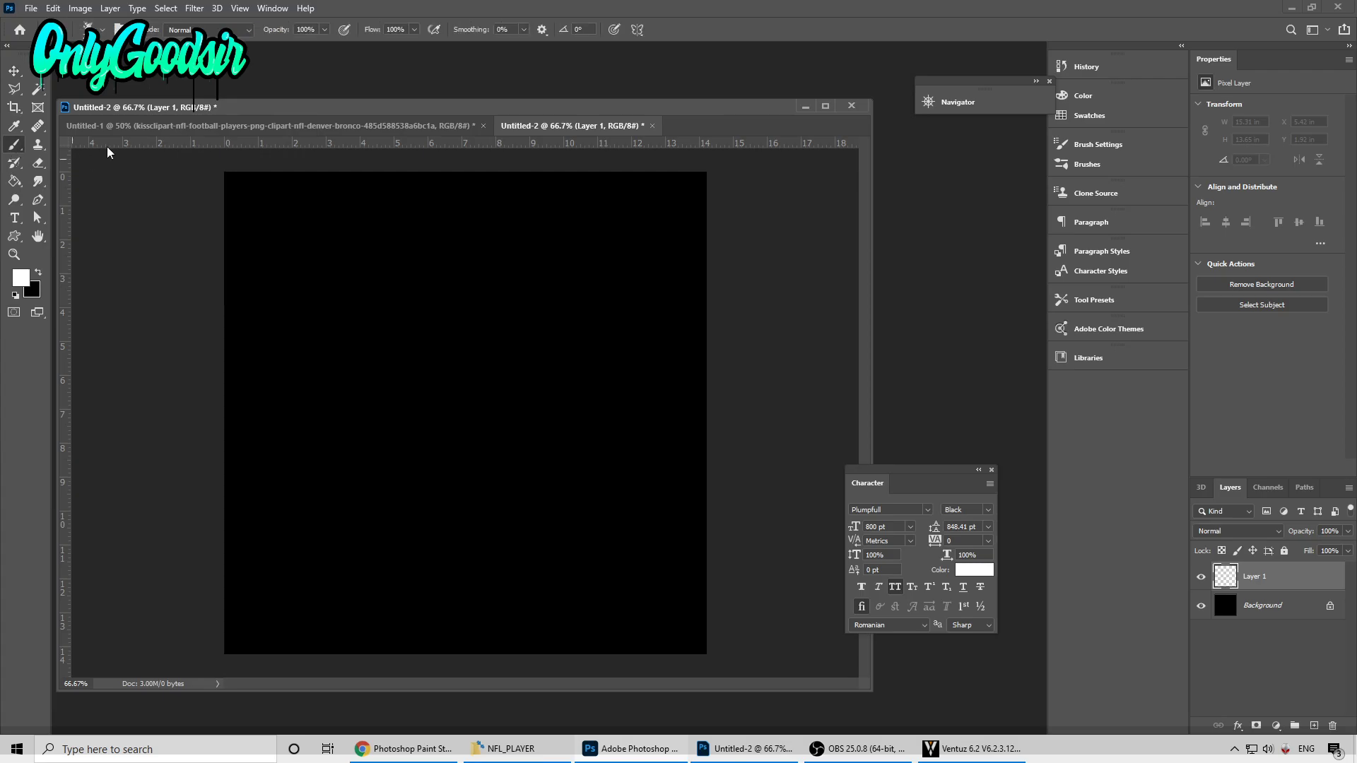
click(103, 32)
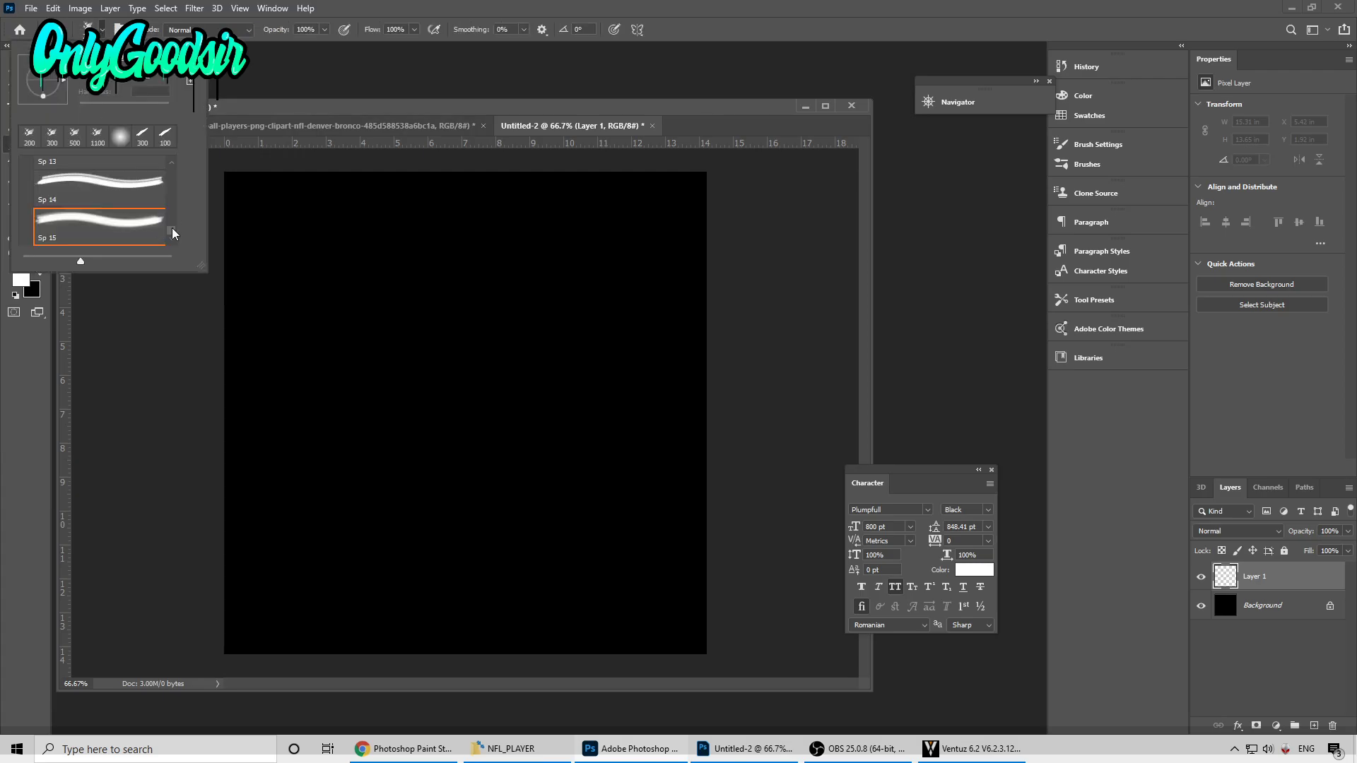
drag(171, 227, 171, 213)
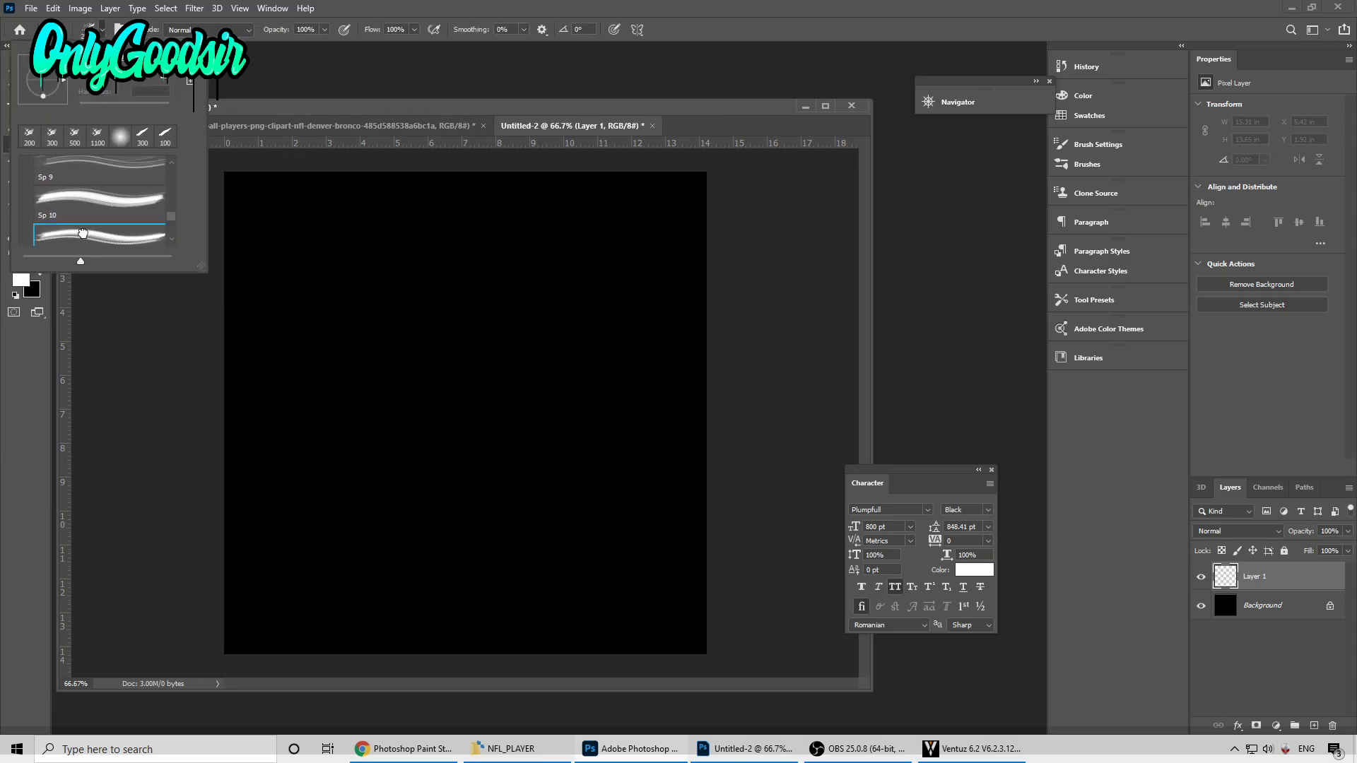
click(82, 233)
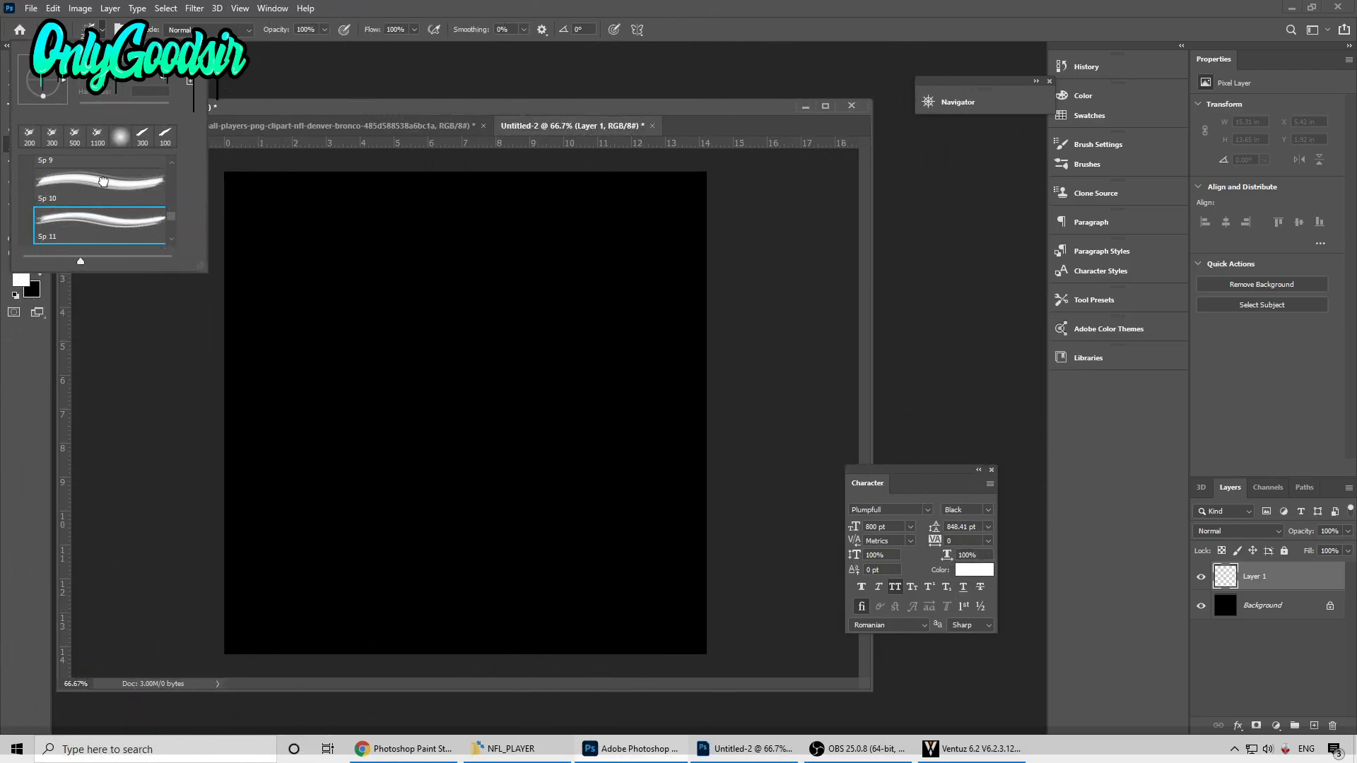
scroll(101, 233, down, 4)
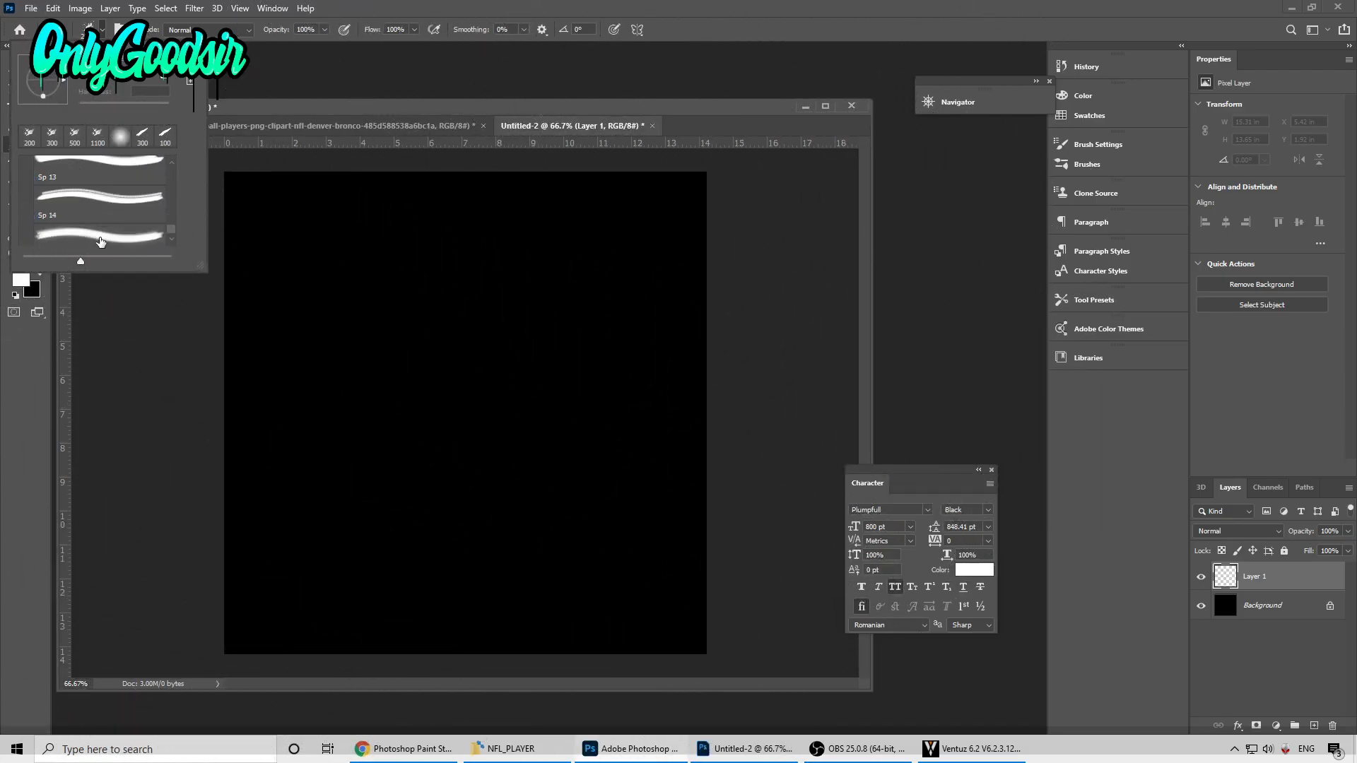
click(102, 238)
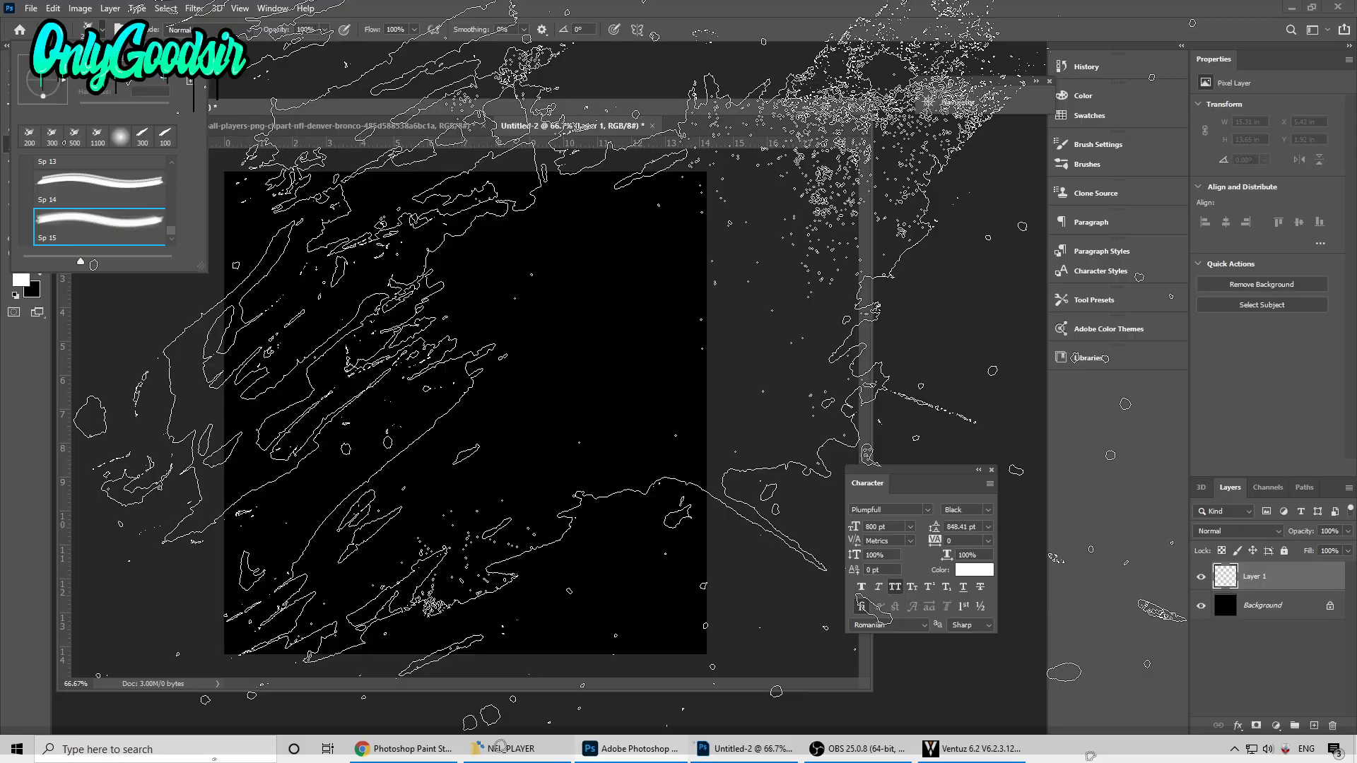
click(591, 107)
Step: Shrink the splatter brush to fit inside the canvas and stamp it in white at the centre of Layer 1
key(bracketleft)
key(bracketleft)
key(bracketleft)
key(bracketleft)
key(bracketleft)
key(bracketleft)
key(bracketleft)
key(bracketleft)
key(bracketleft)
key(bracketleft)
key(bracketleft)
key(bracketleft)
key(bracketleft)
key(bracketleft)
key(bracketleft)
key(bracketleft)
key(bracketleft)
key(bracketleft)
key(bracketright)
key(bracketright)
key(bracketright)
key(bracketright)
key(bracketright)
key(bracketright)
key(bracketright)
key(bracketright)
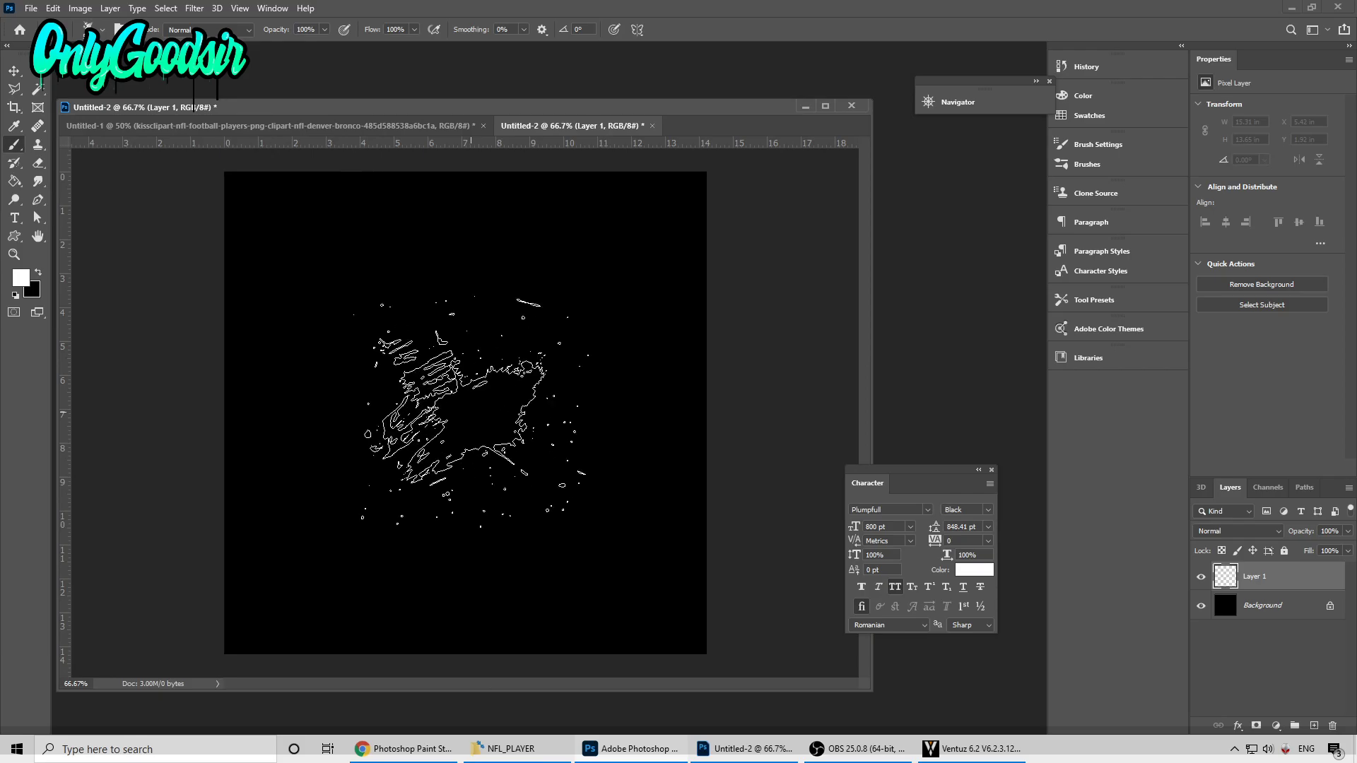
key(bracketleft)
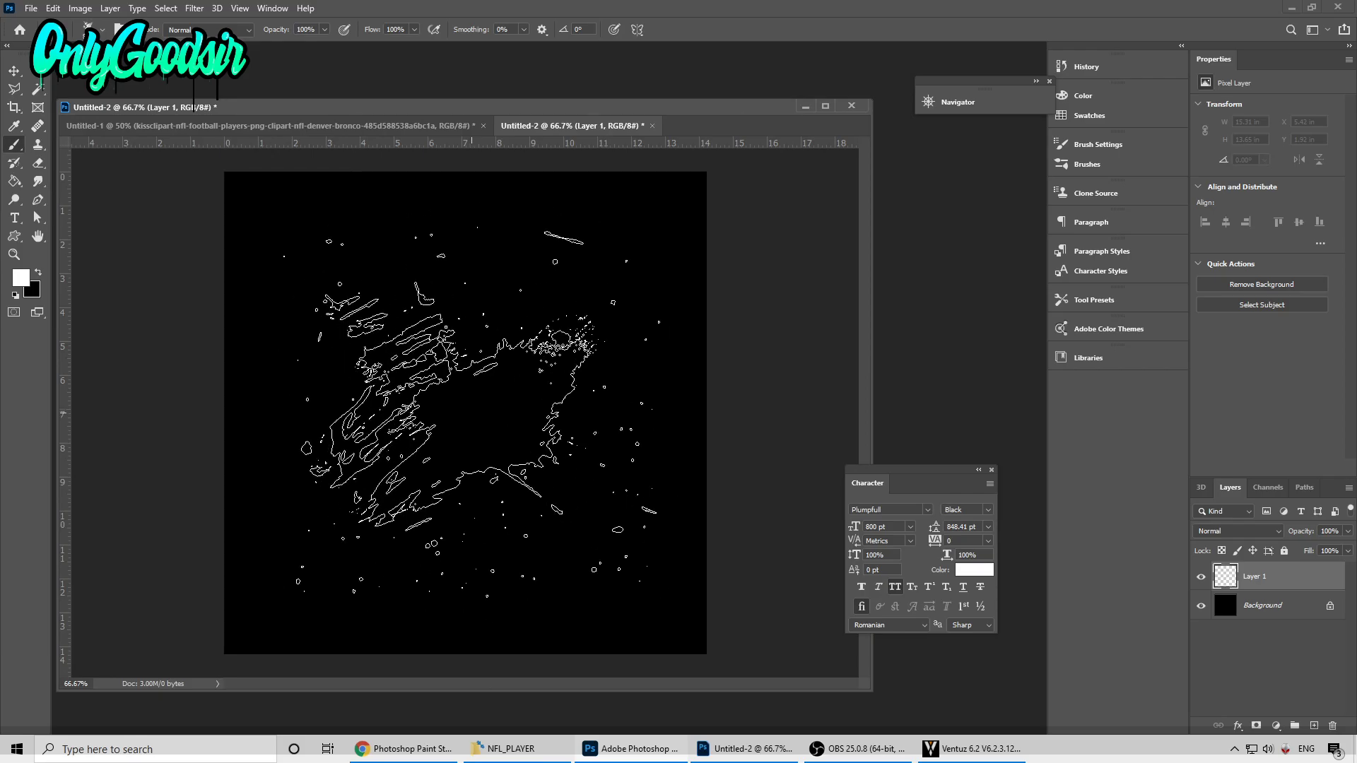
click(469, 414)
click(466, 415)
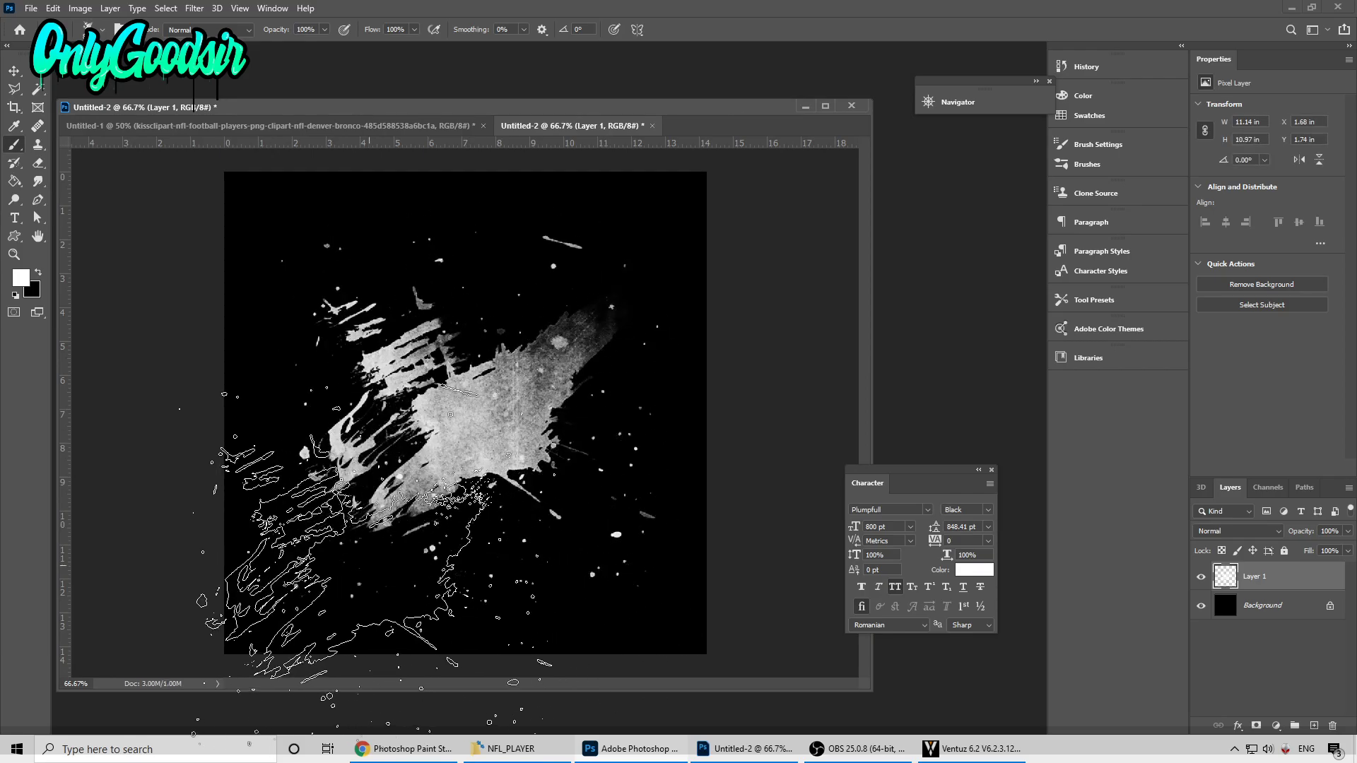
Step: Add a new empty layer above the splatter layer, hide Layer 1 and activate the Brush tool
click(14, 71)
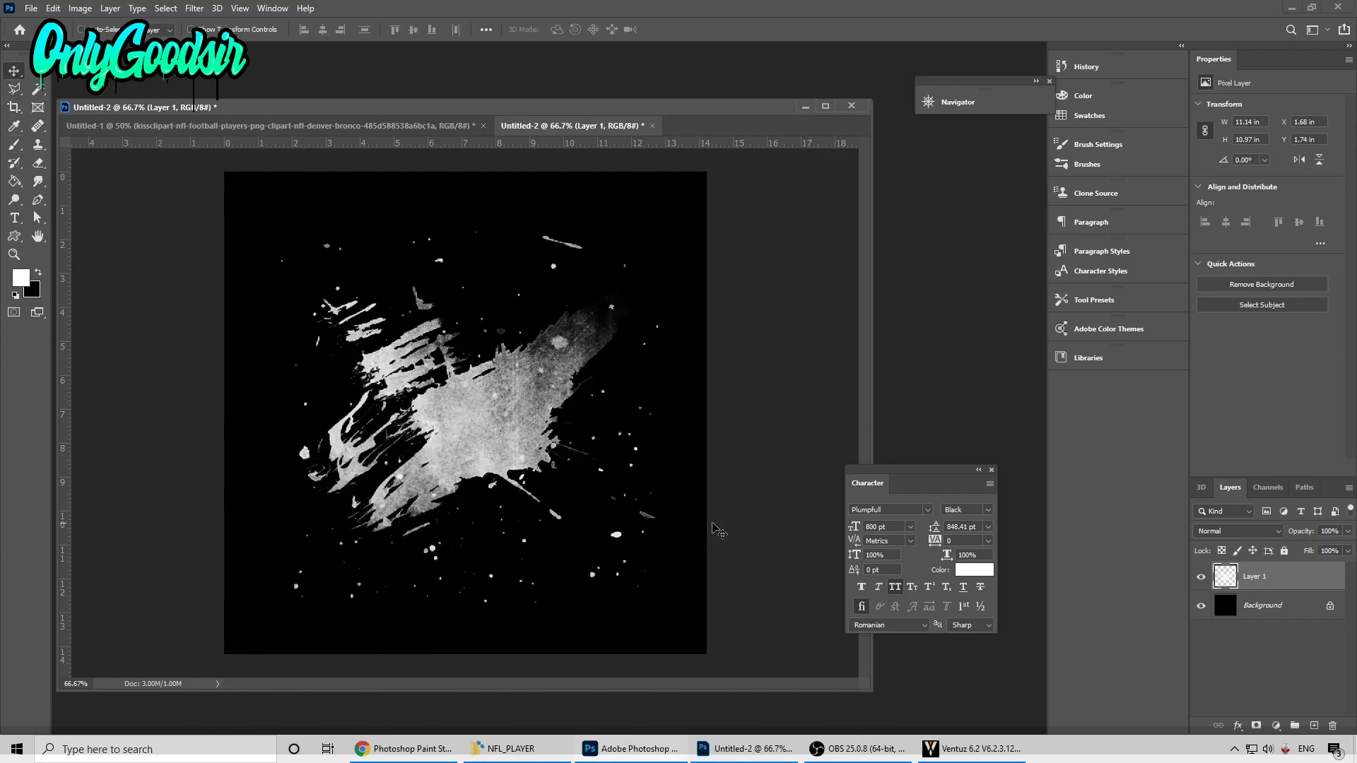
click(1200, 578)
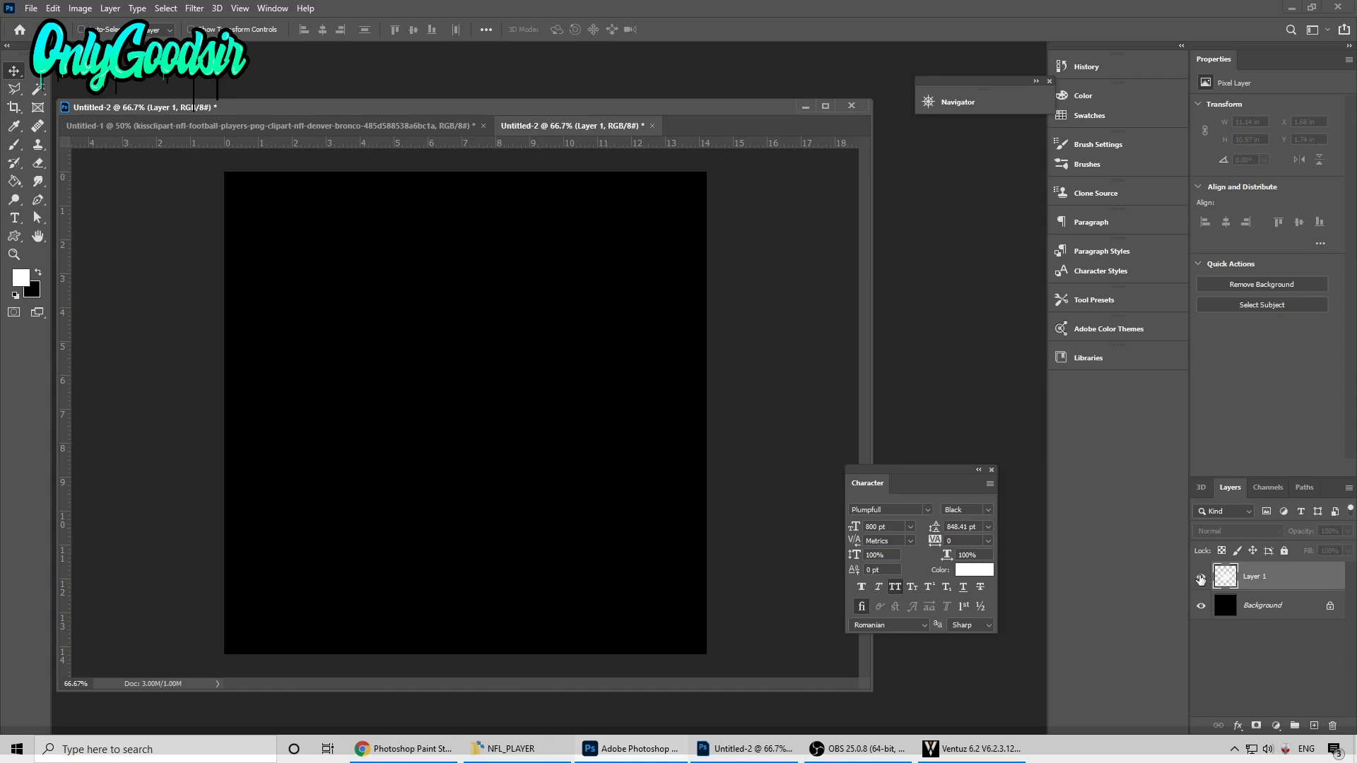
click(1200, 578)
click(1314, 726)
click(1201, 605)
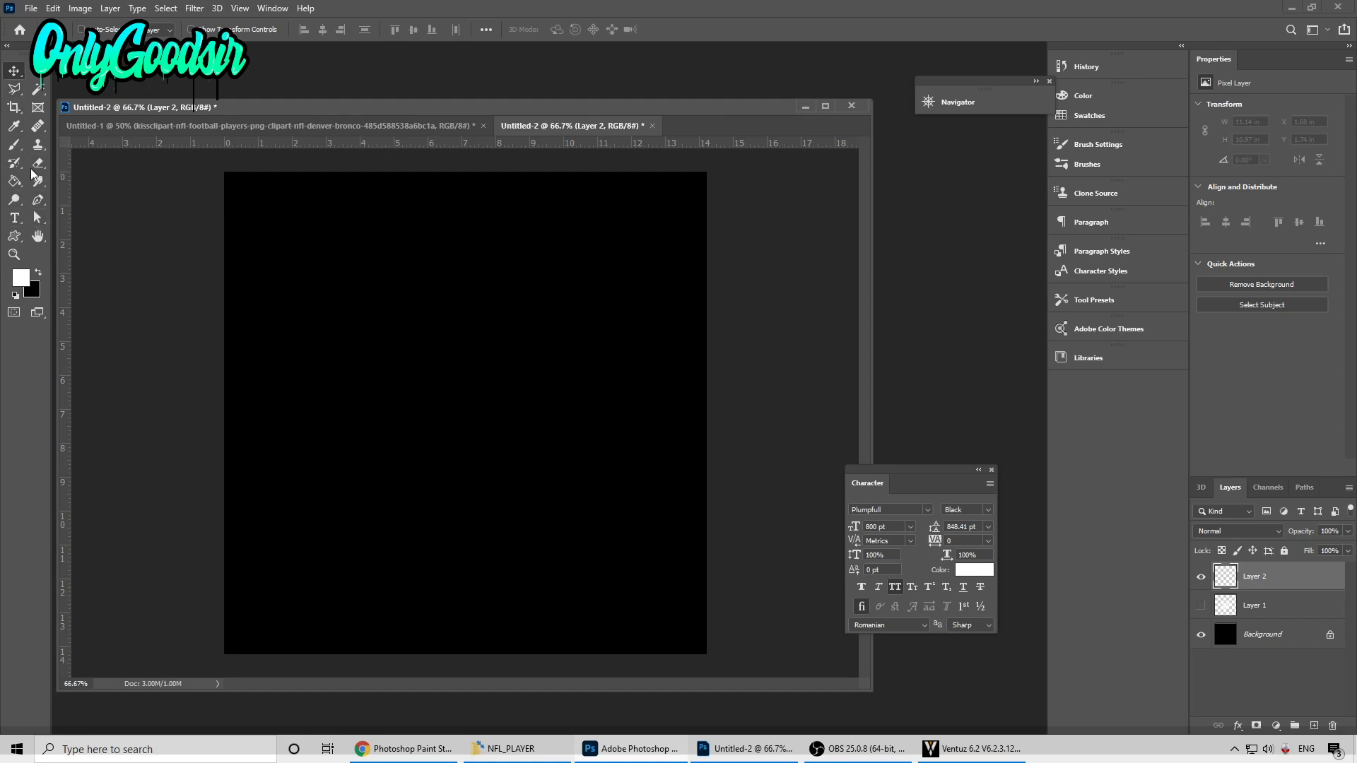
click(14, 144)
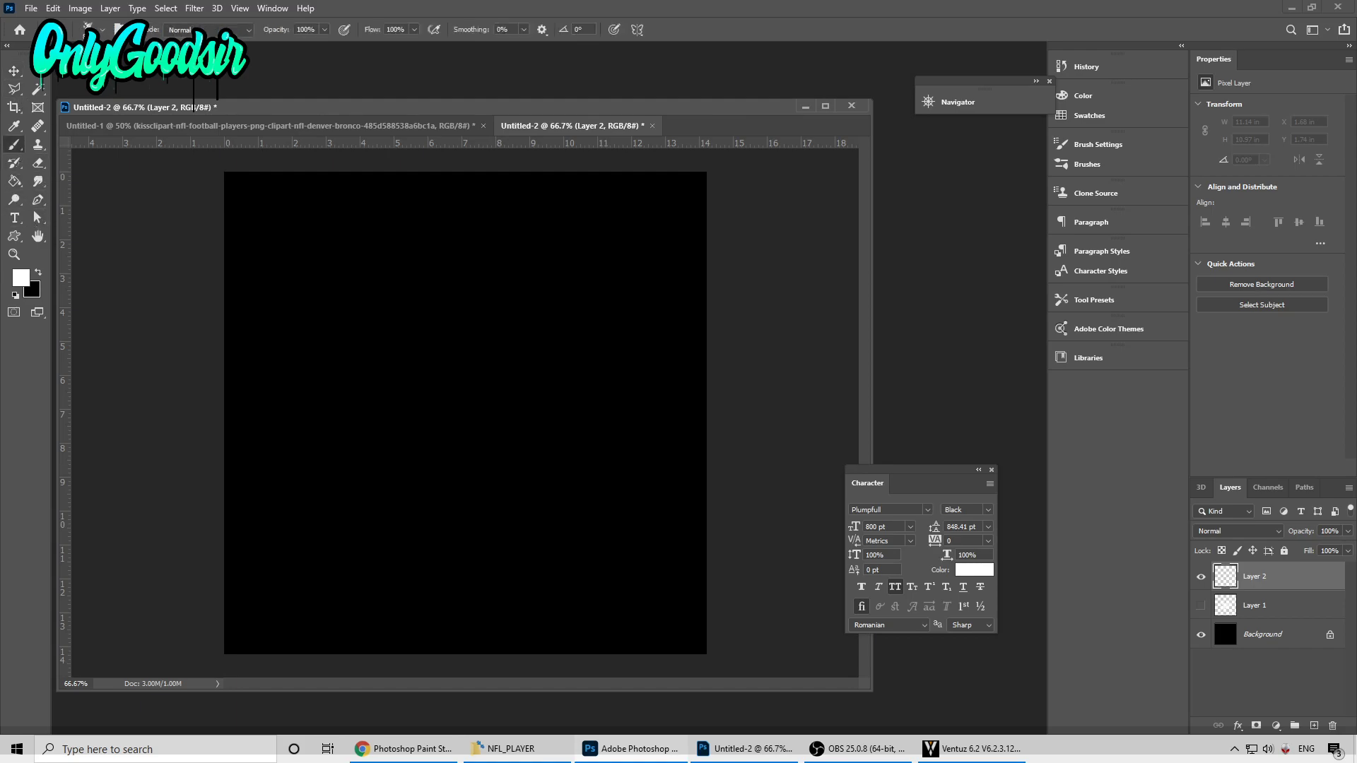
Step: Choose the Sp 2 splatter preset for the Brush tool
click(101, 31)
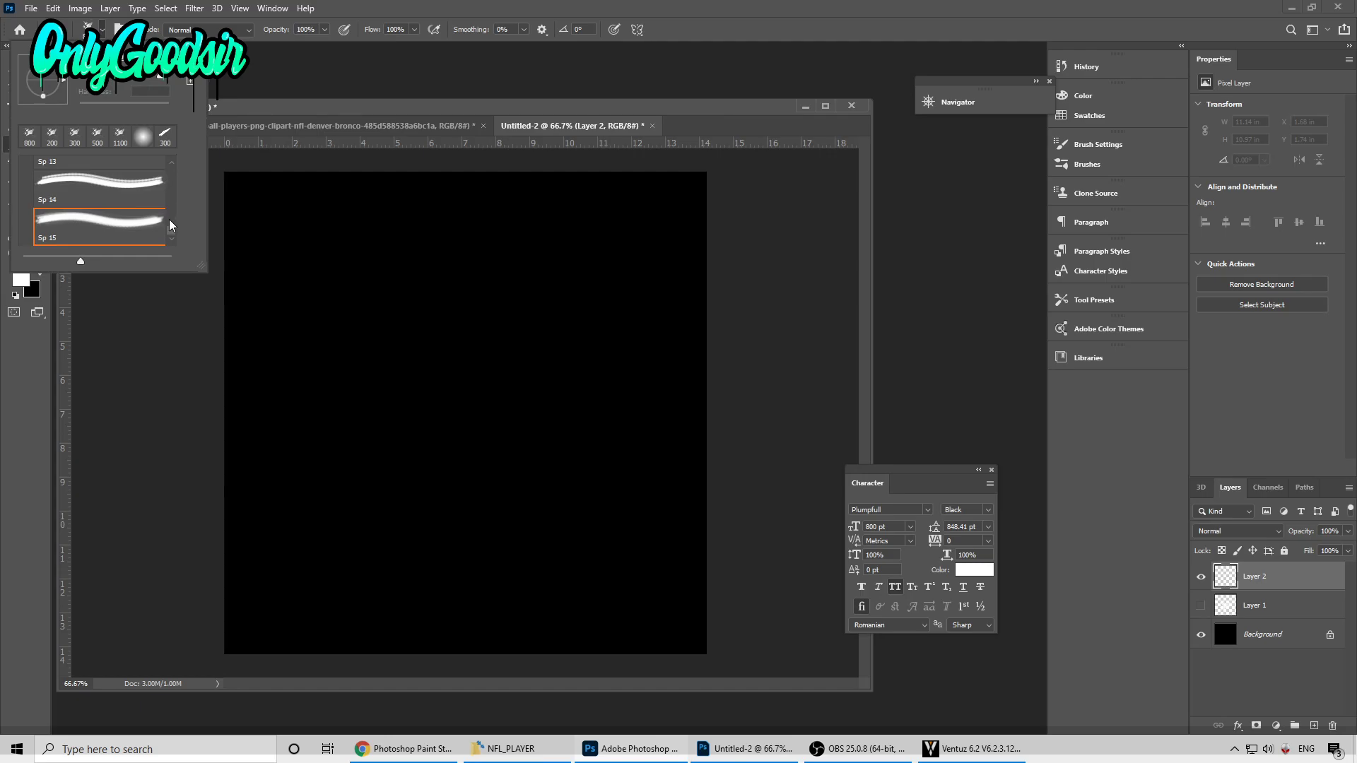
drag(169, 230, 169, 185)
click(51, 207)
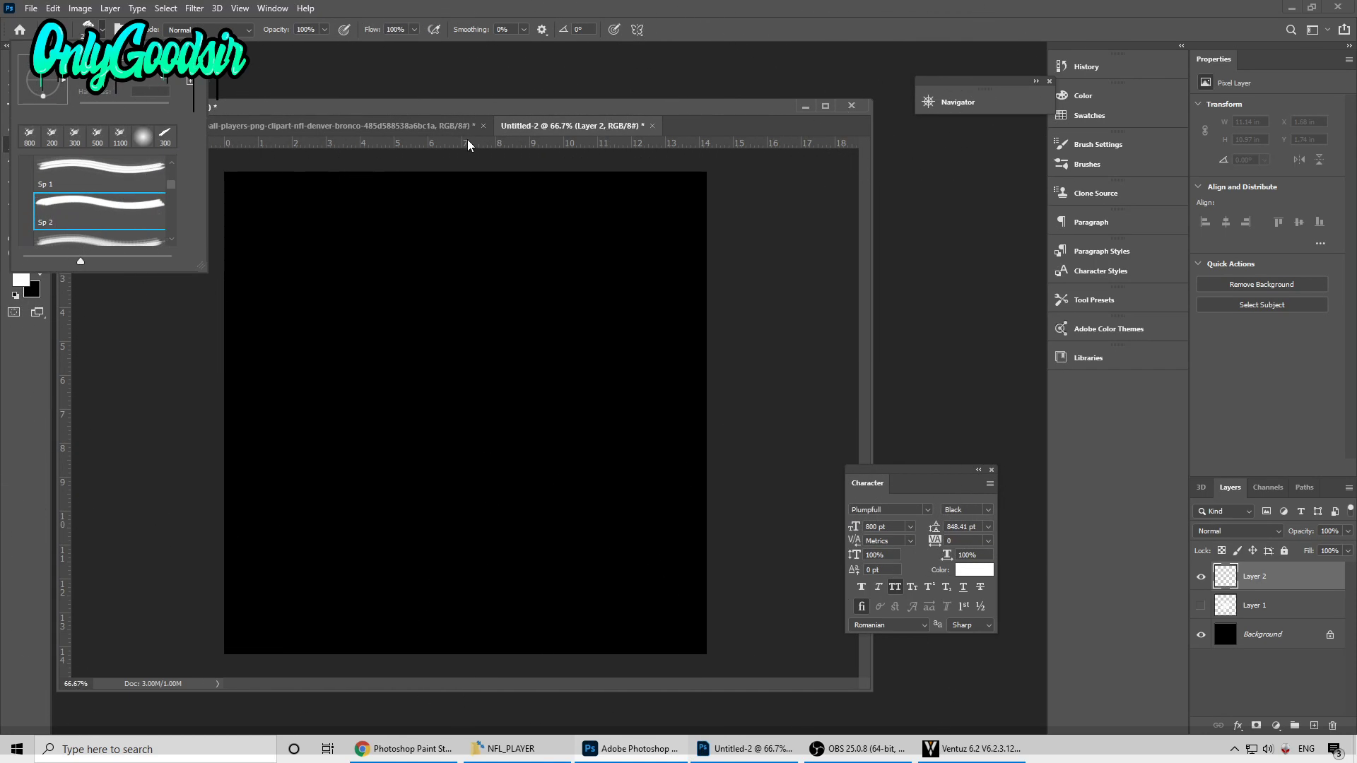
click(537, 114)
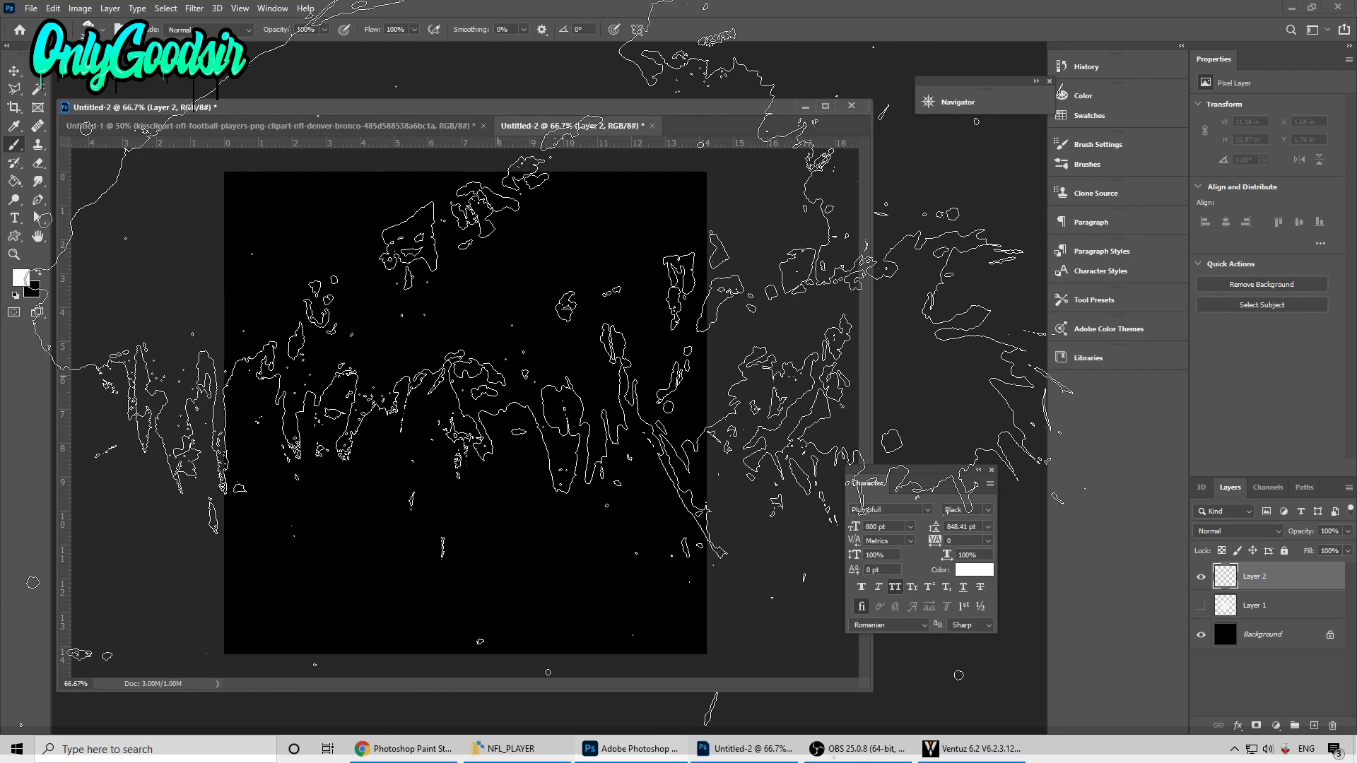
Step: Shrink the Sp 2 brush to fit inside the canvas and stamp it about 12.5 in wide in white at the centre of Layer 2
key(bracketleft)
key(bracketleft)
key(bracketleft)
key(bracketleft)
key(bracketleft)
key(bracketleft)
key(bracketleft)
key(bracketleft)
key(bracketleft)
key(bracketleft)
key(bracketleft)
key(bracketleft)
key(bracketleft)
key(bracketleft)
key(bracketleft)
key(bracketleft)
key(bracketleft)
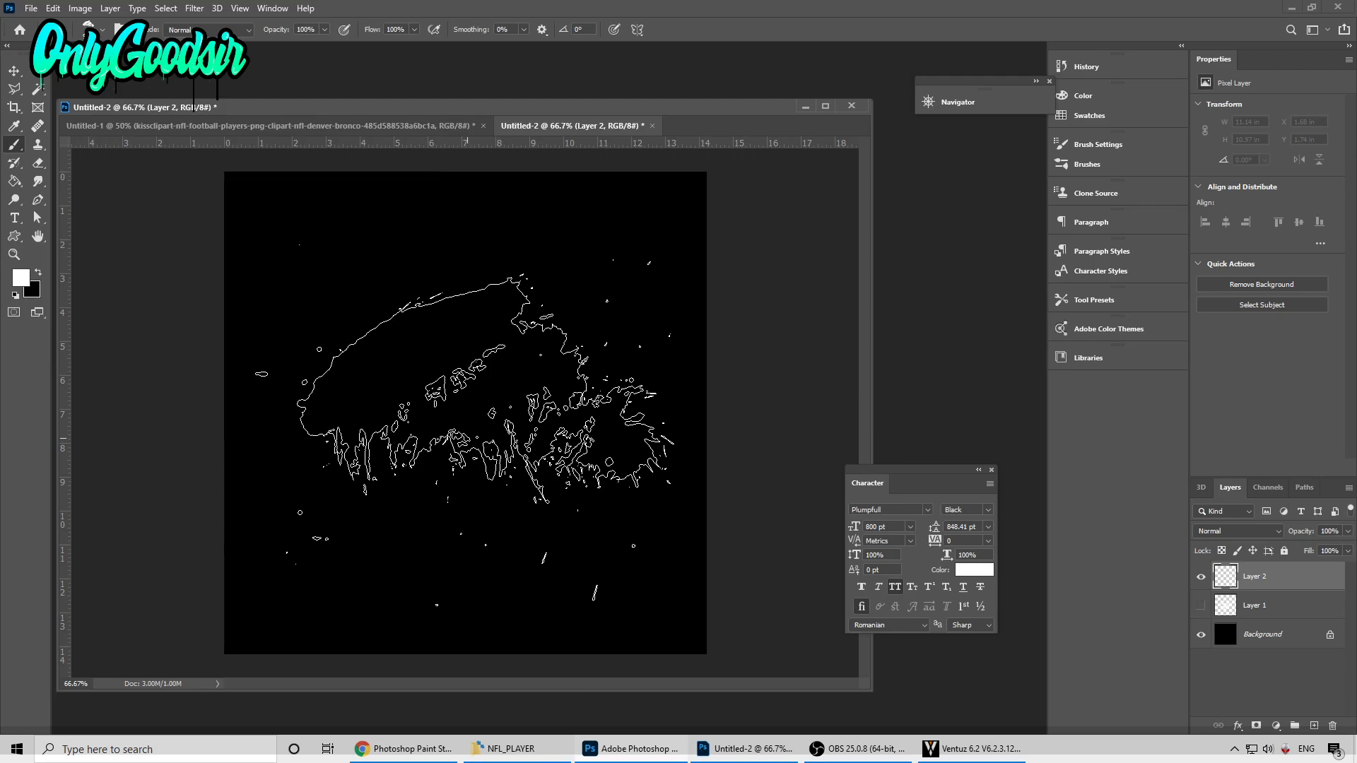
click(464, 389)
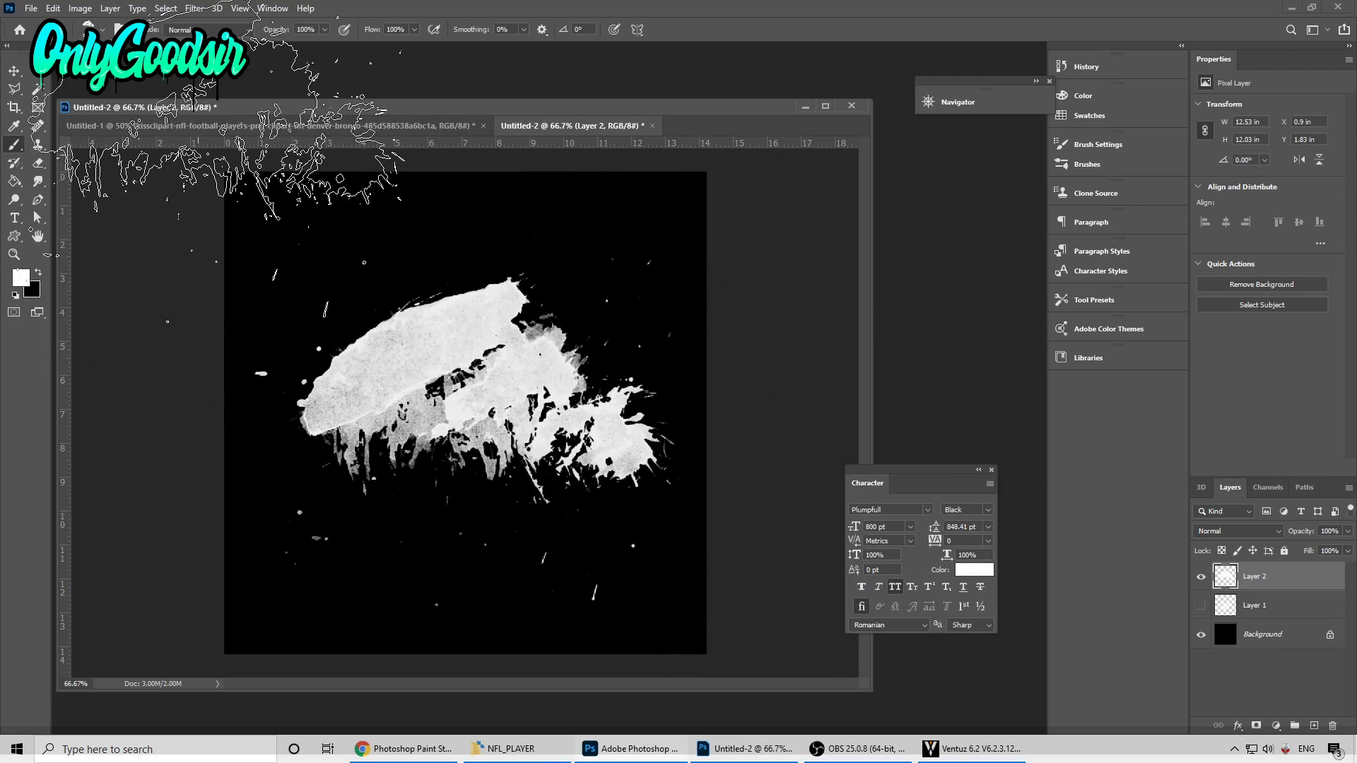
Step: Hide Layer 2, add a new empty layer above it and choose the Painter 8 preset from the 20 Painter Brushes set
click(1202, 577)
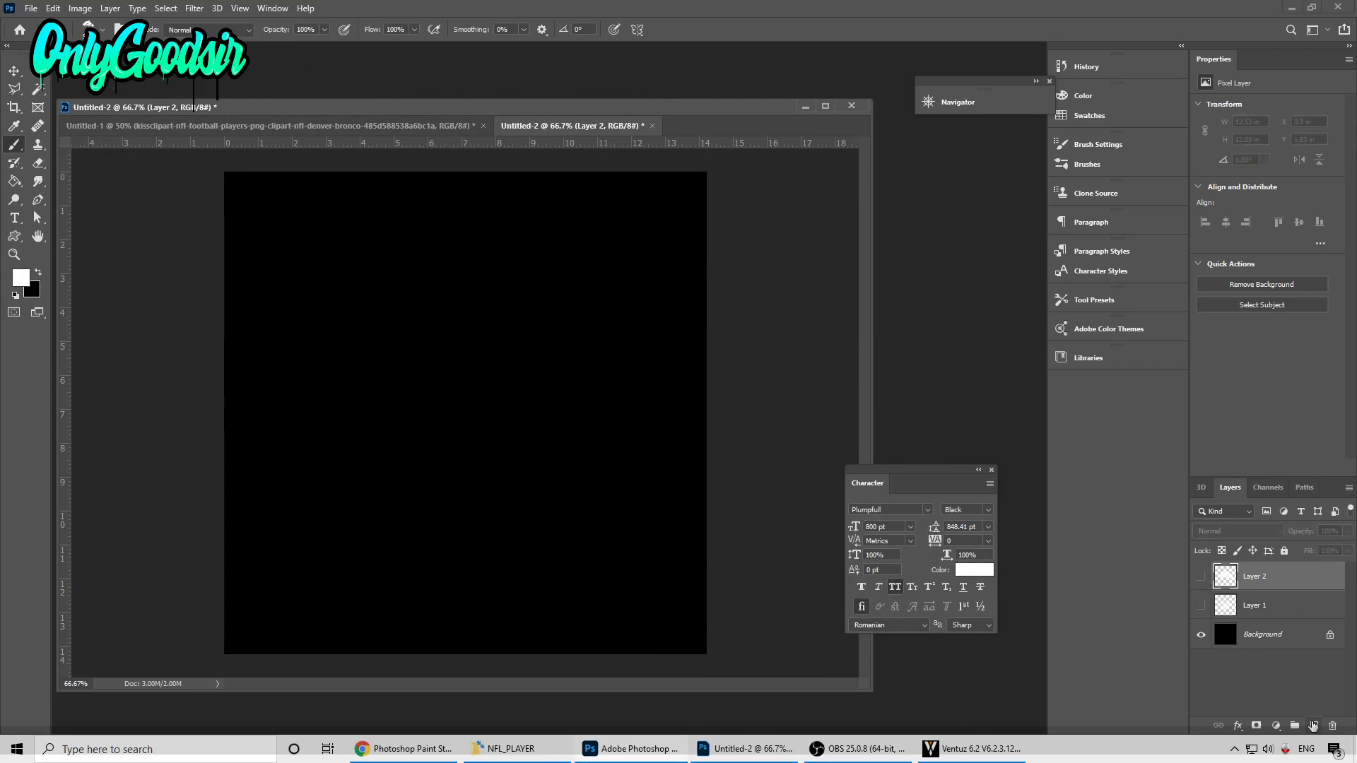
click(1313, 725)
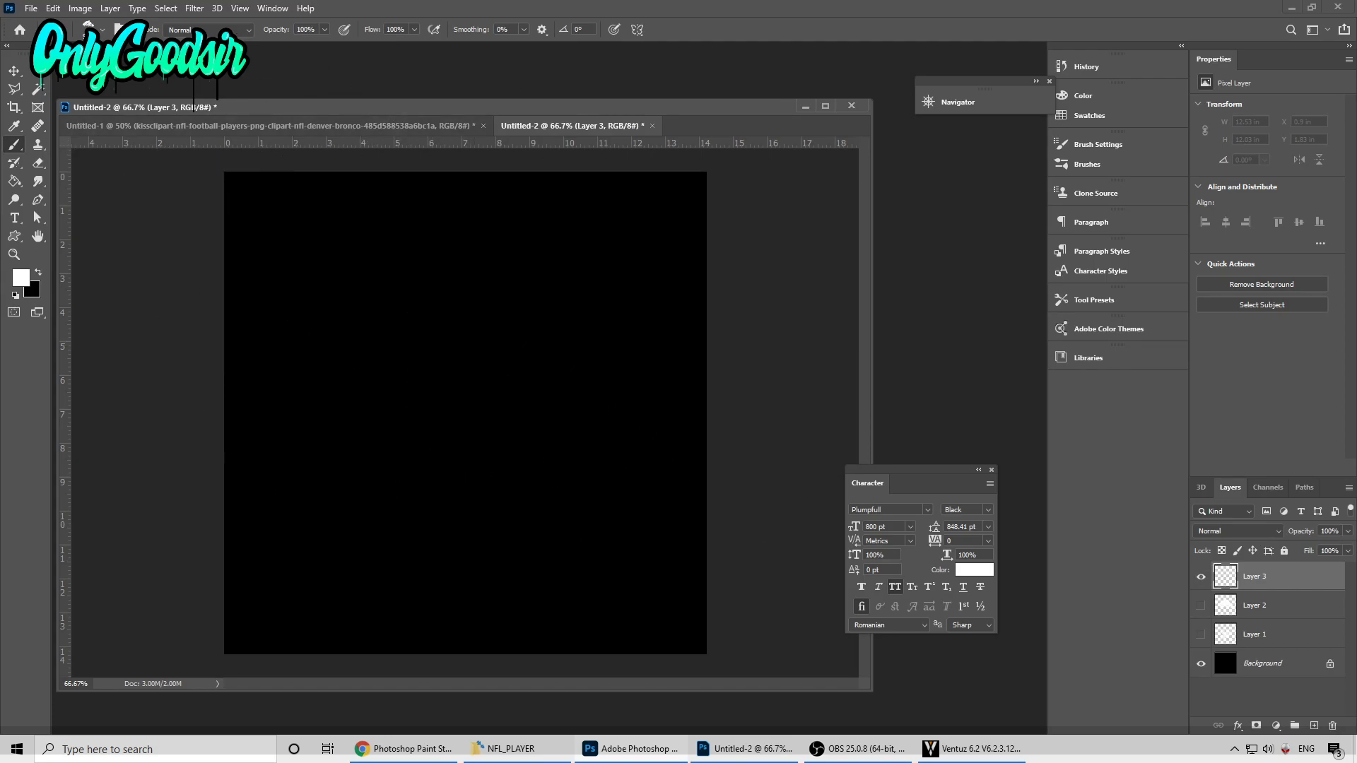
click(106, 33)
scroll(170, 195, up, 3)
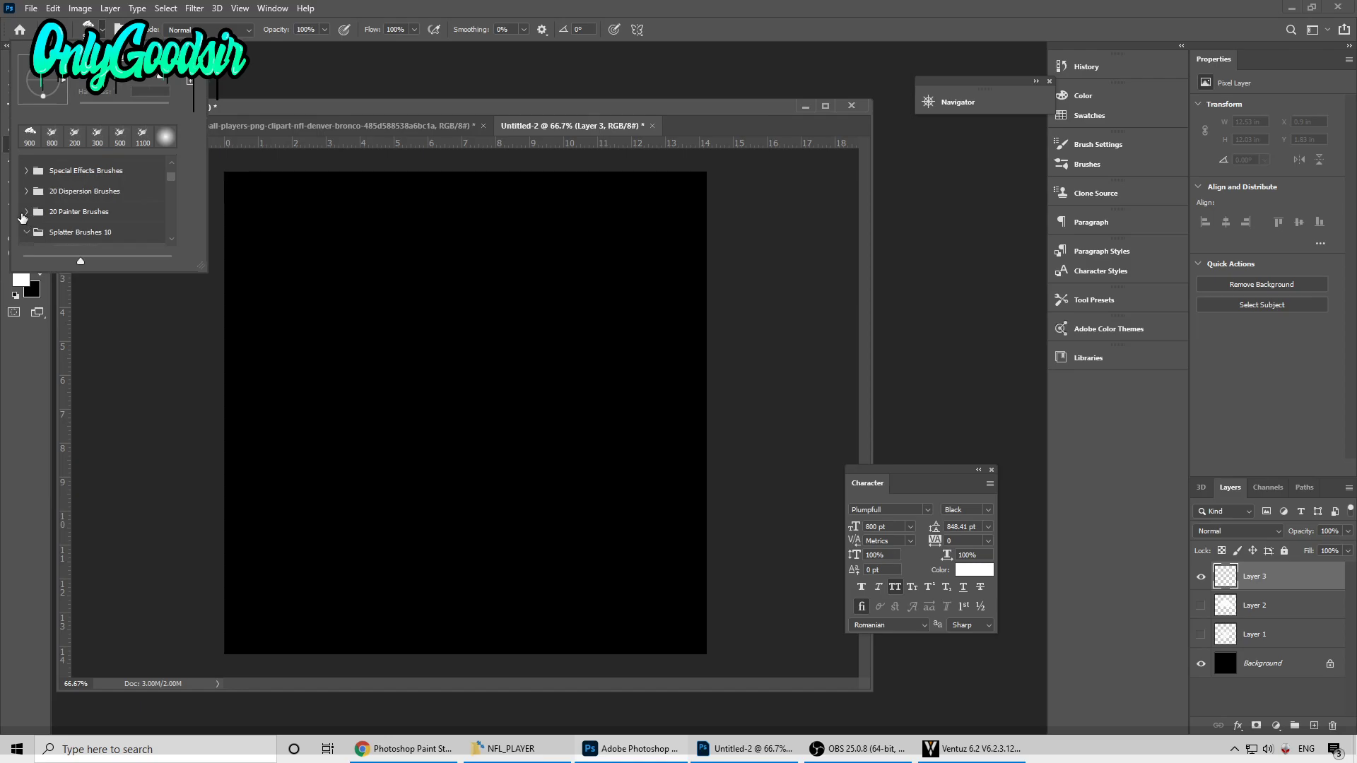
click(25, 214)
click(26, 212)
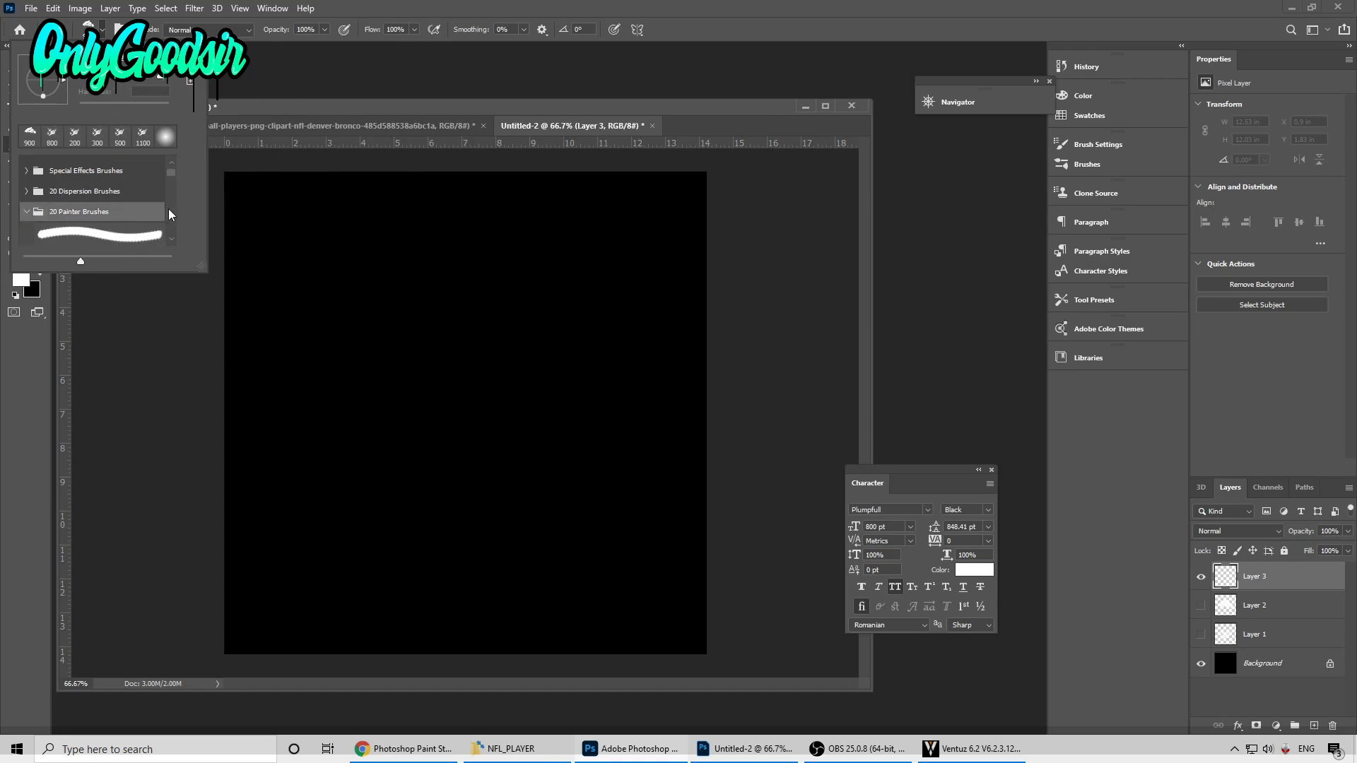
scroll(99, 212, down, 1)
click(99, 204)
scroll(106, 230, down, 4)
click(99, 205)
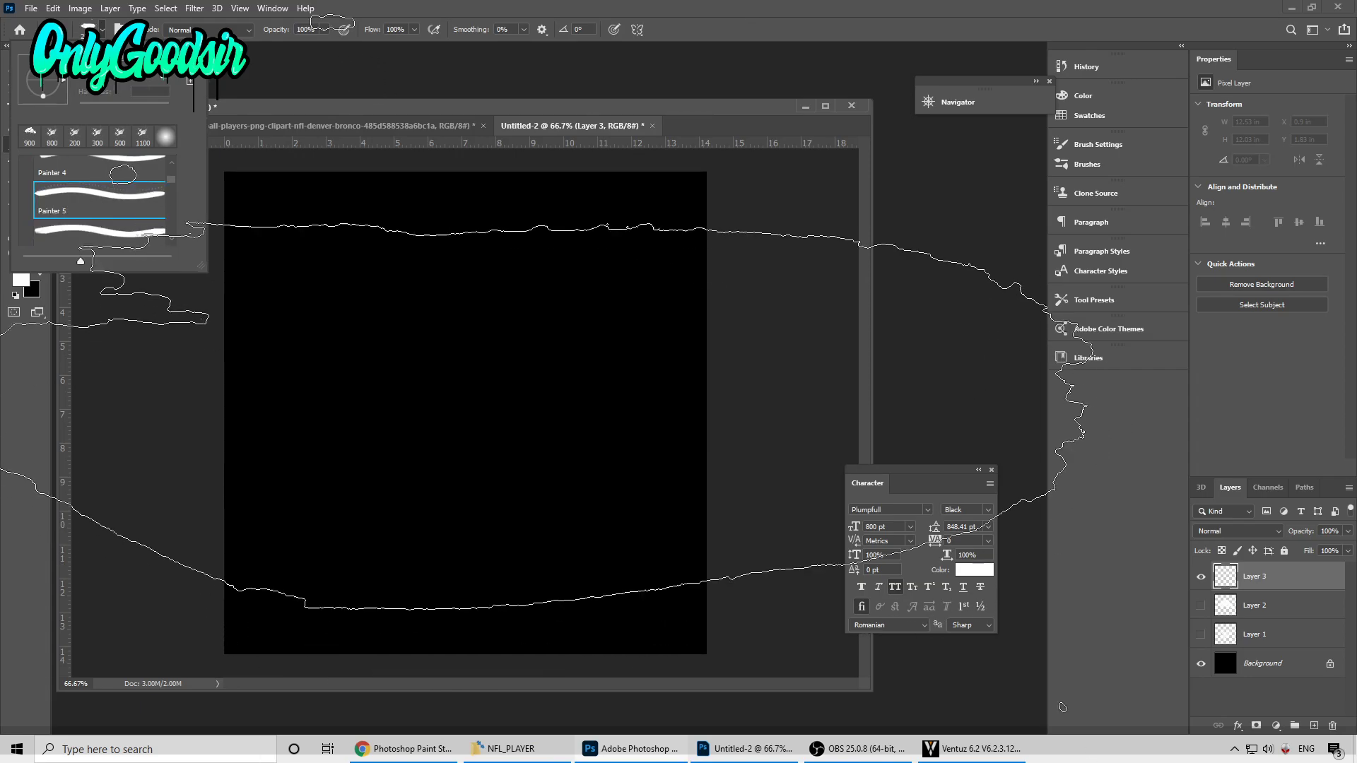
scroll(67, 207, down, 3)
click(67, 204)
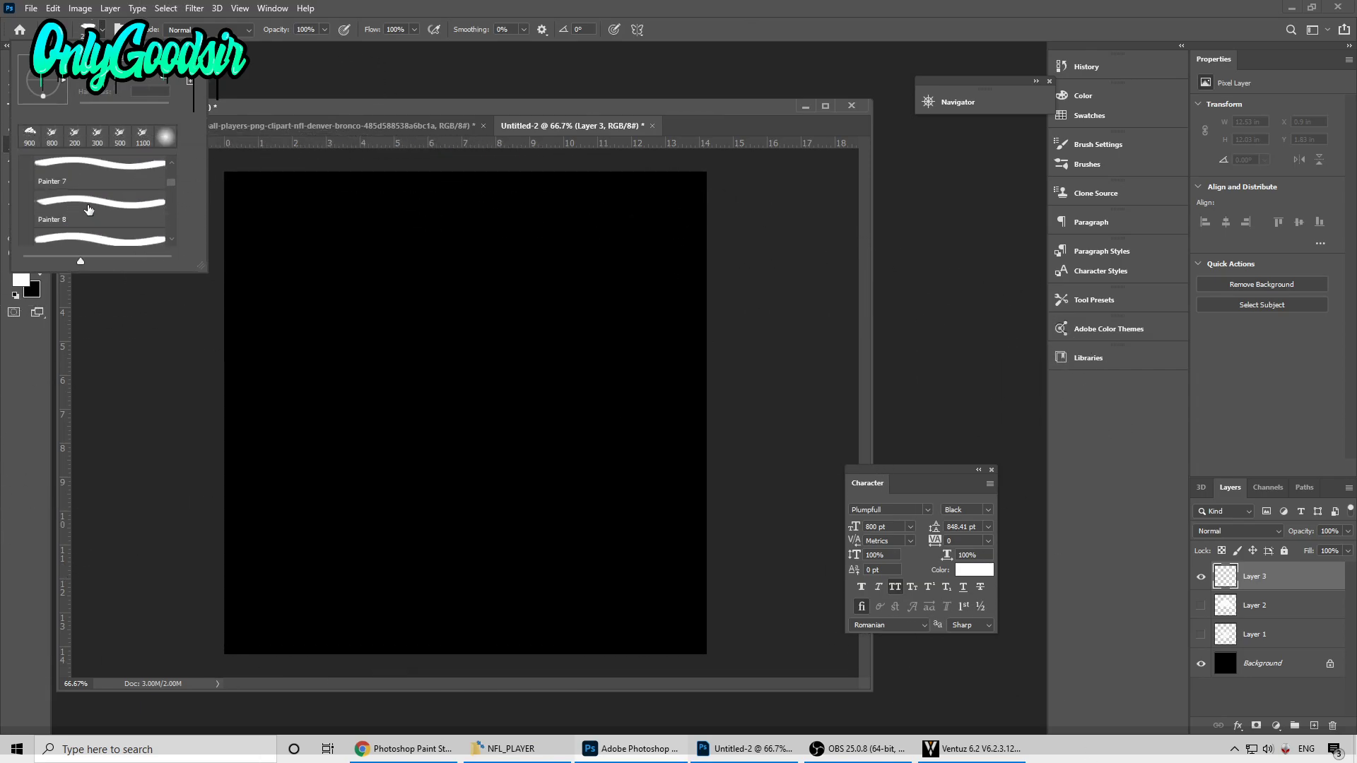
click(552, 126)
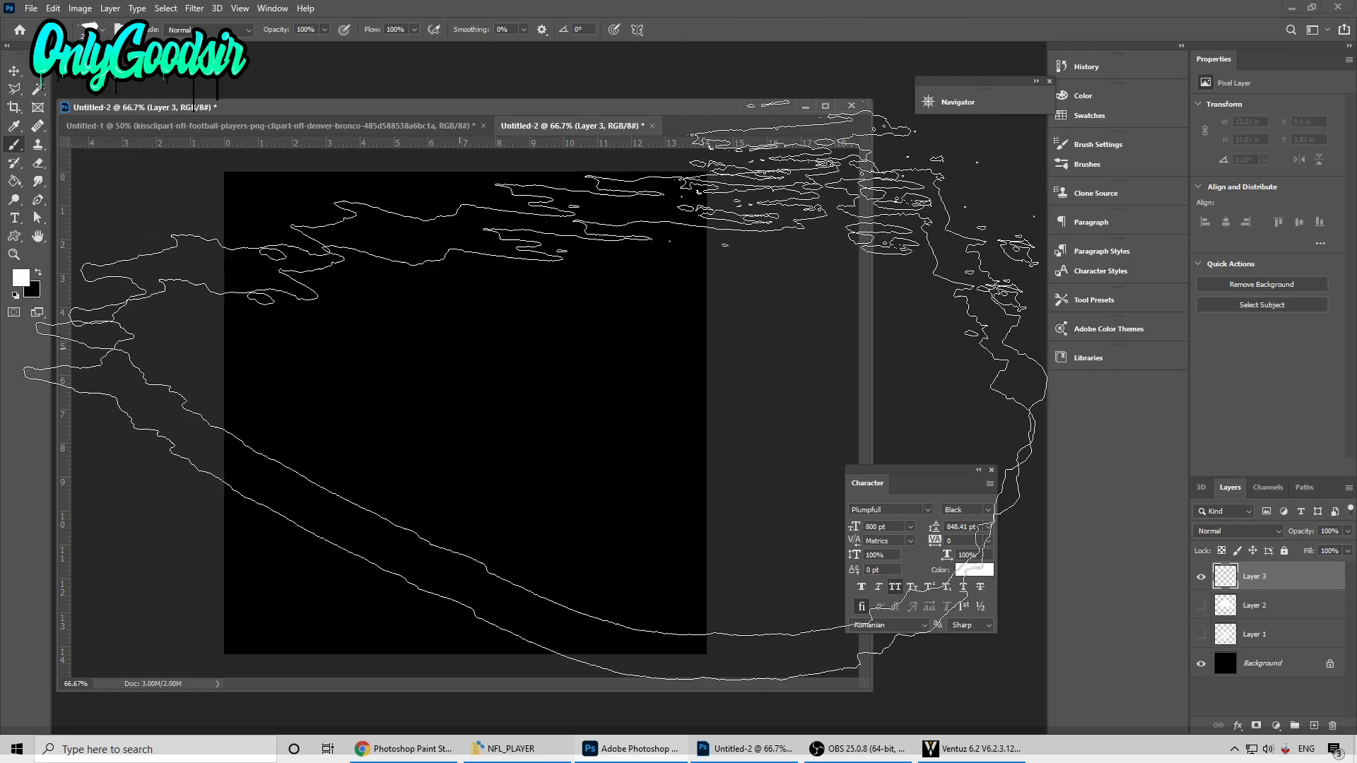
Step: Shrink the painter brush to fit inside the canvas and stamp it about 12.5 in wide in white at the centre of Layer 3
key(bracketleft)
key(bracketleft)
key(bracketleft)
key(bracketleft)
key(bracketleft)
key(bracketleft)
key(bracketleft)
key(bracketleft)
key(bracketleft)
key(bracketleft)
key(bracketleft)
key(bracketleft)
key(bracketleft)
key(bracketleft)
key(bracketleft)
key(bracketleft)
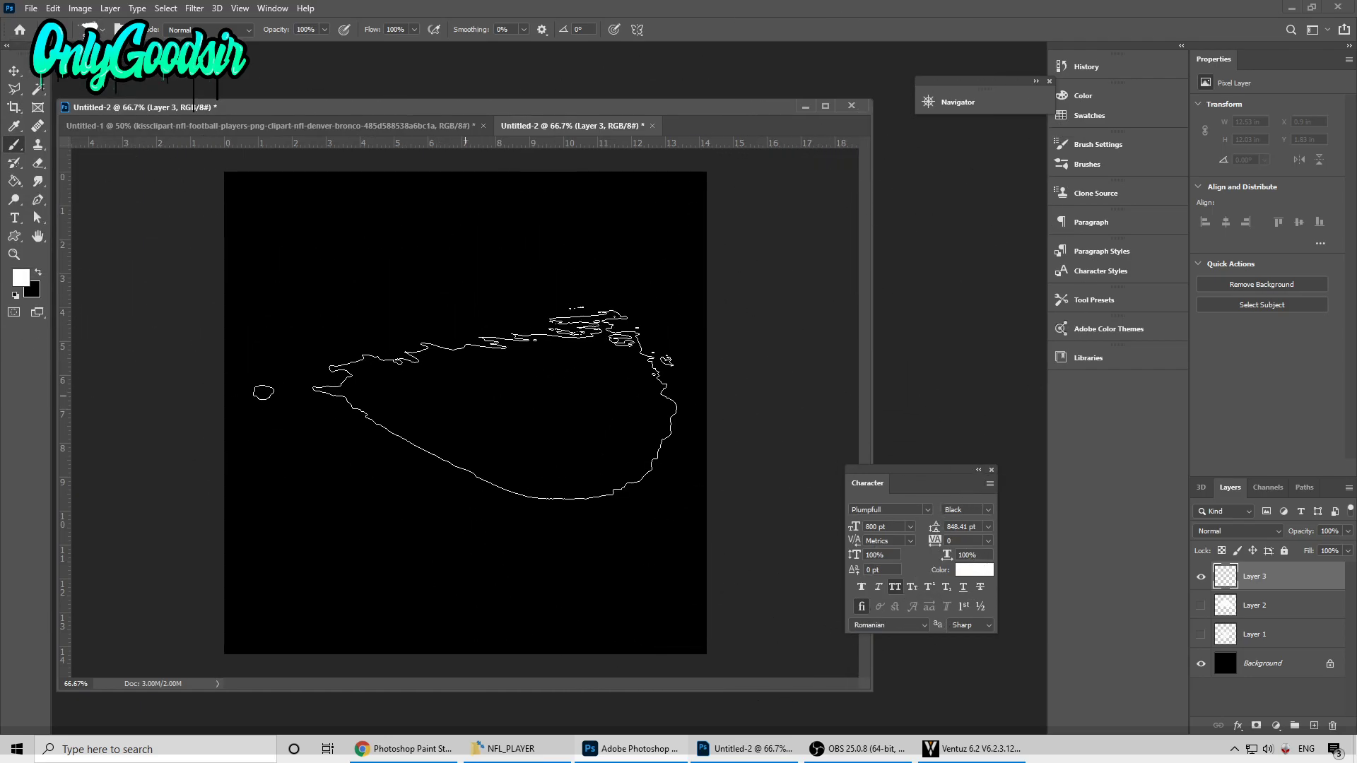
click(463, 403)
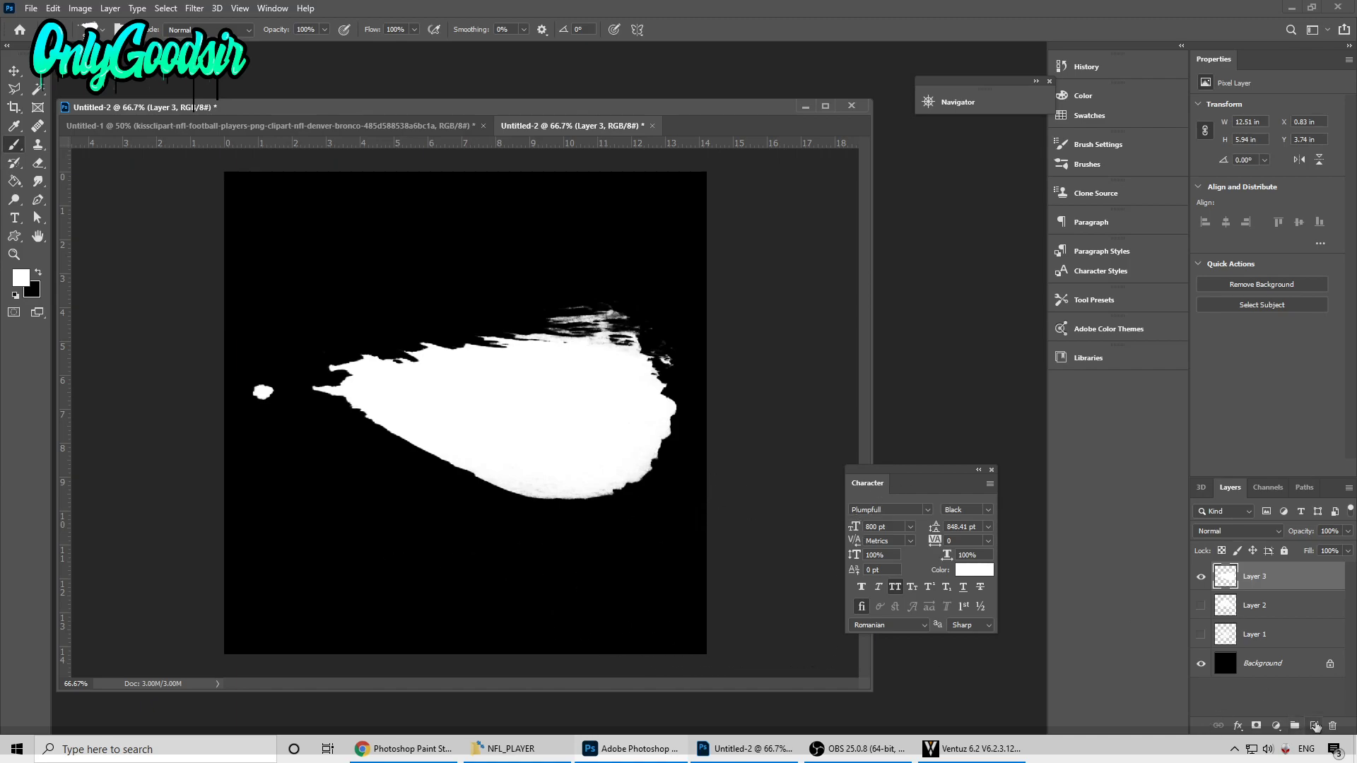
Step: Add a new empty layer above the painted blob, hide Layer 3 and choose the Painter 11 brush preset
click(1313, 725)
click(1200, 606)
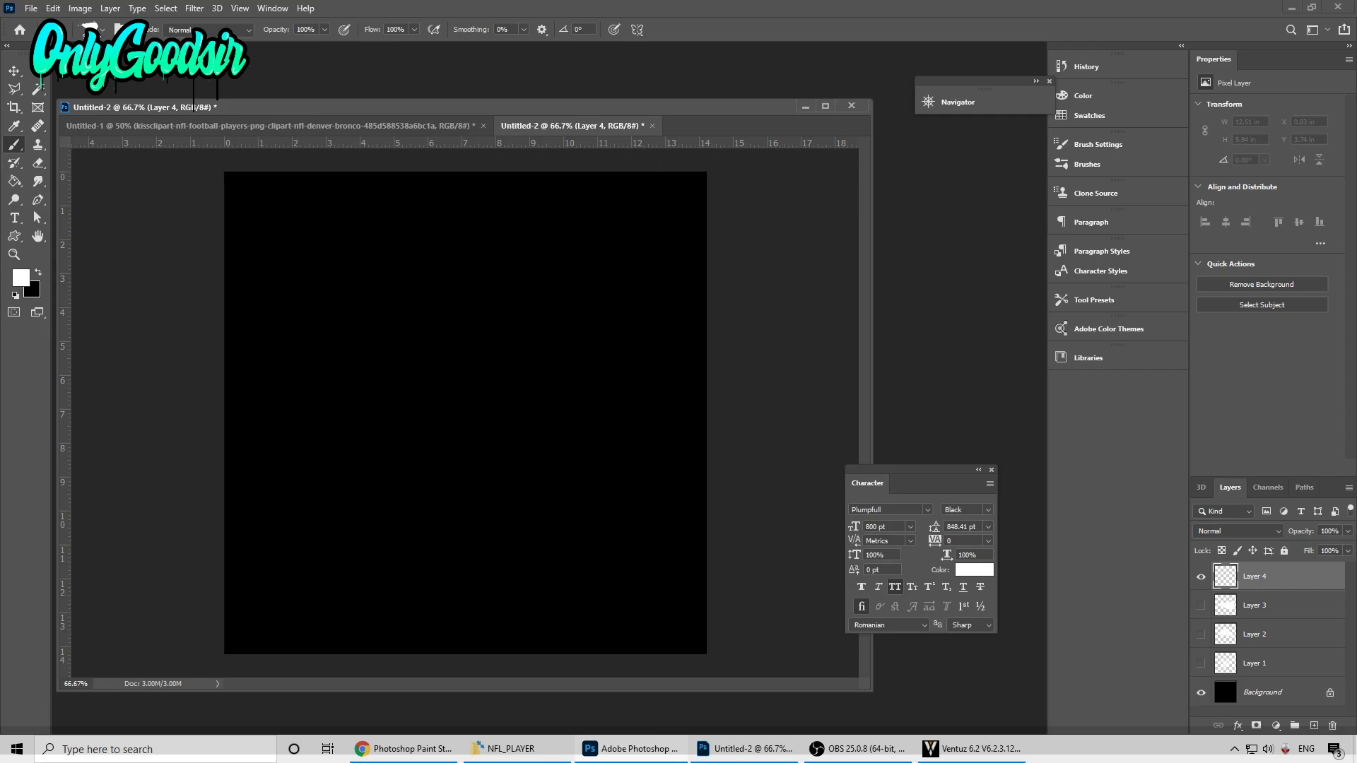
click(92, 29)
click(99, 239)
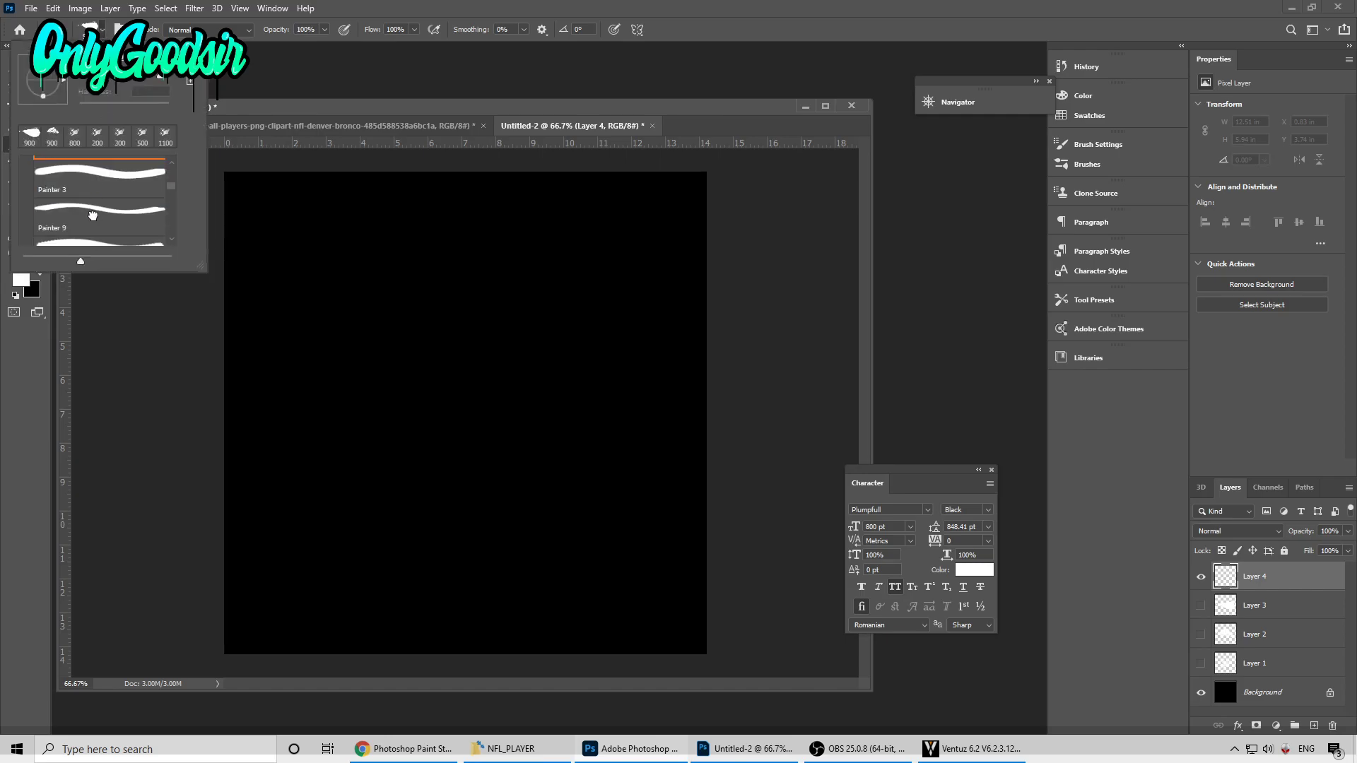
click(114, 246)
click(114, 240)
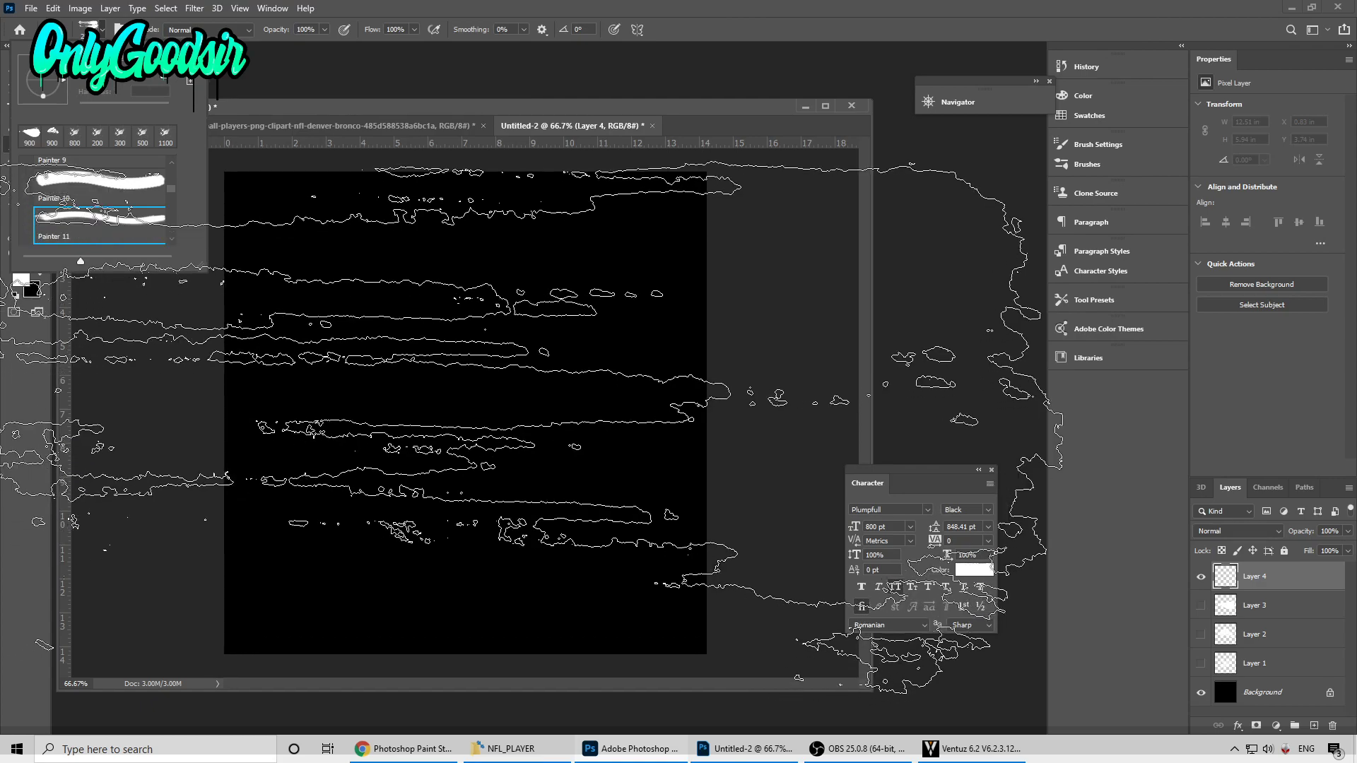
click(524, 143)
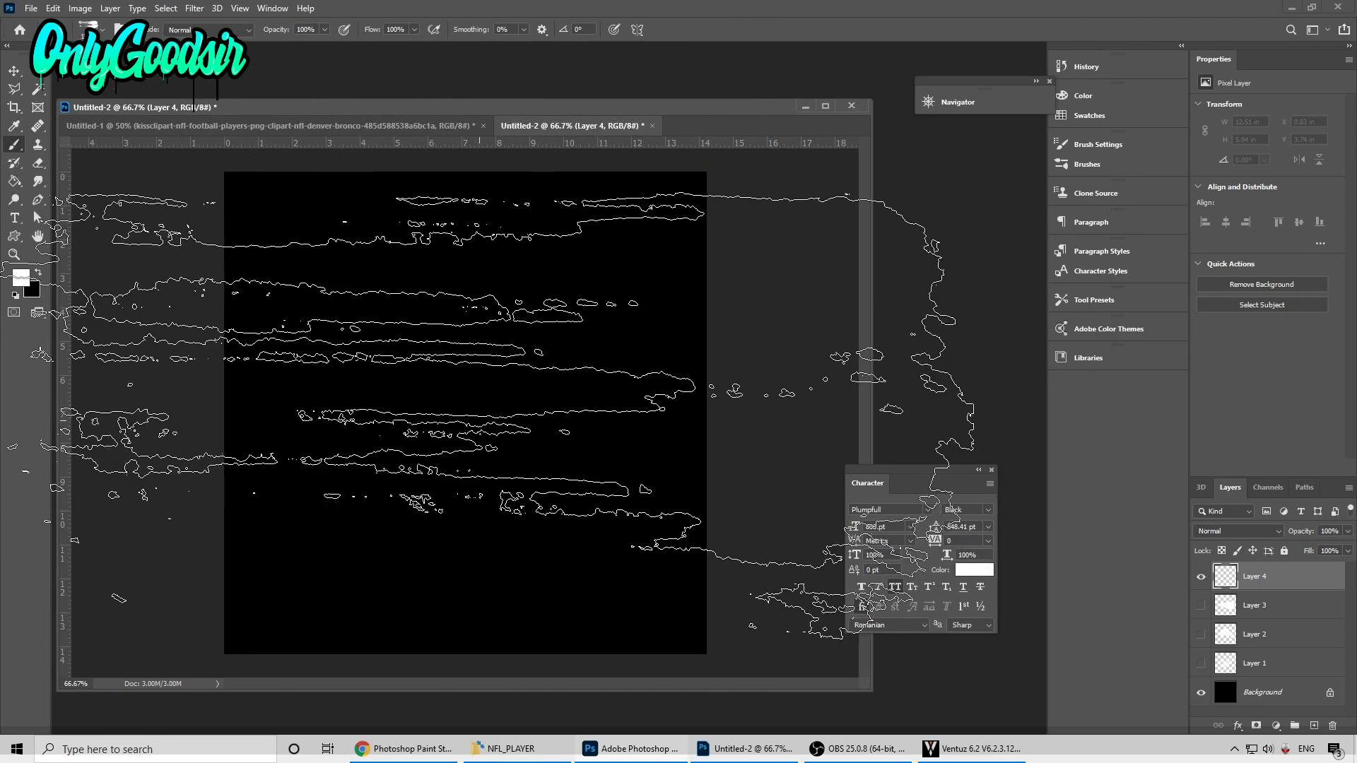
Step: Reduce the Painter 11 brush to fit the canvas and stamp it about 12.5 in wide in white at the centre of Layer 4
key(bracketright)
key(bracketright)
key(bracketright)
key(bracketright)
key(bracketright)
key(bracketright)
key(bracketright)
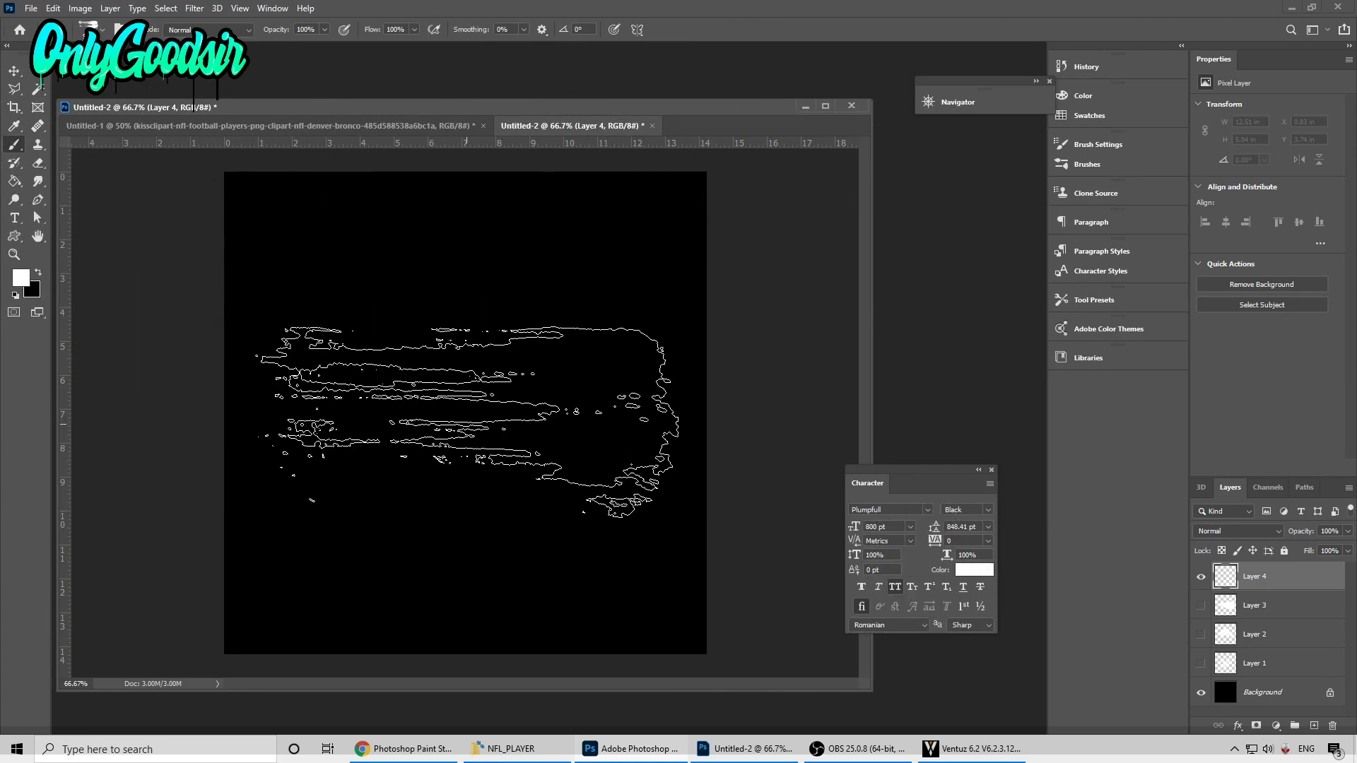
click(463, 422)
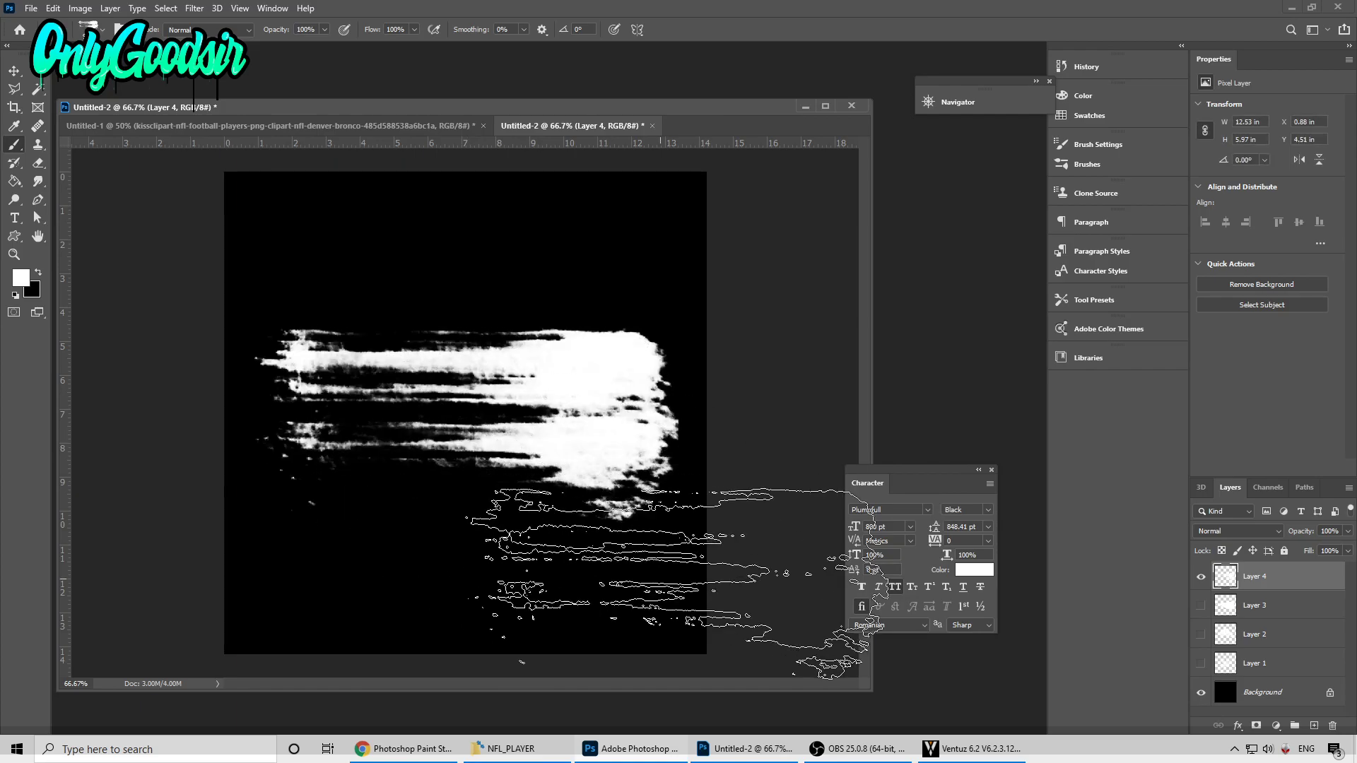
Step: Add a new empty layer, hide Layer 4 and choose the Sp 4 brush preset after trying Sp 3 and Sp 5
click(1313, 726)
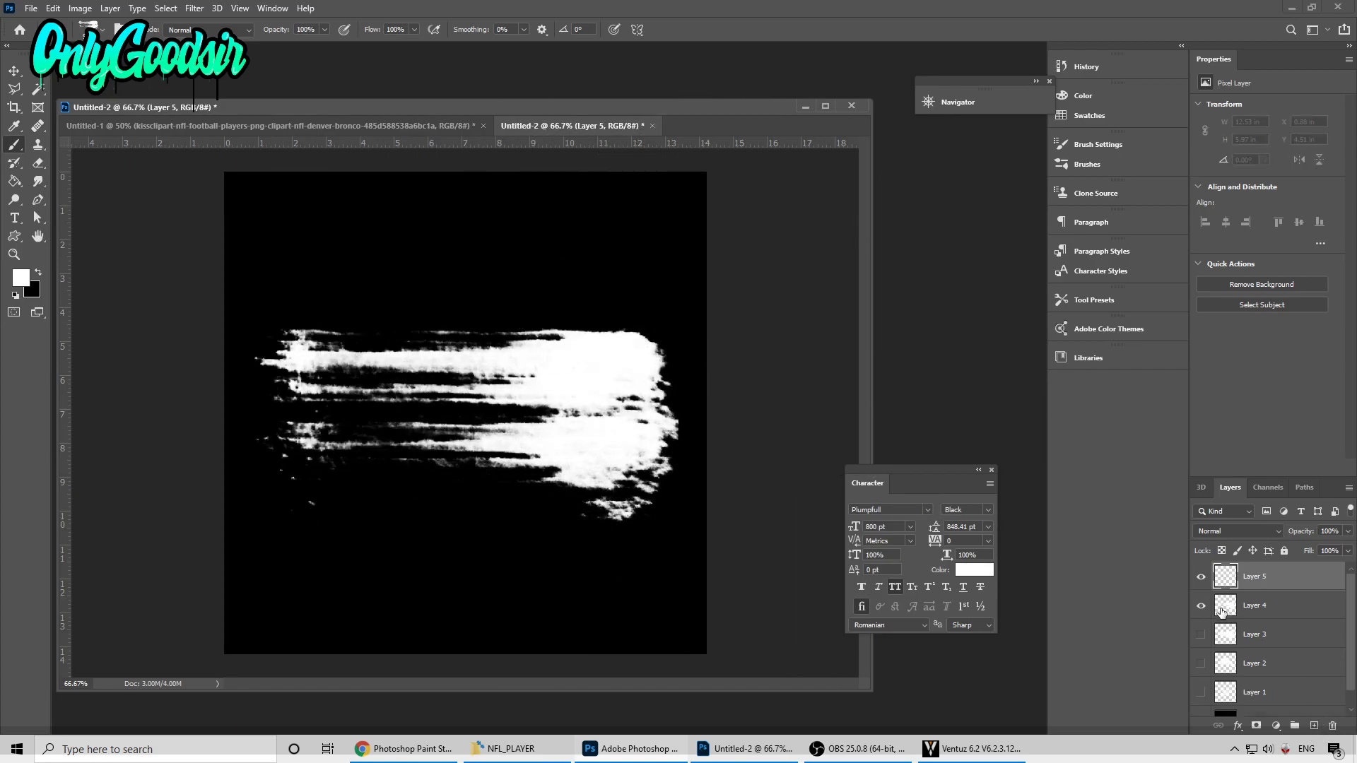
click(1200, 605)
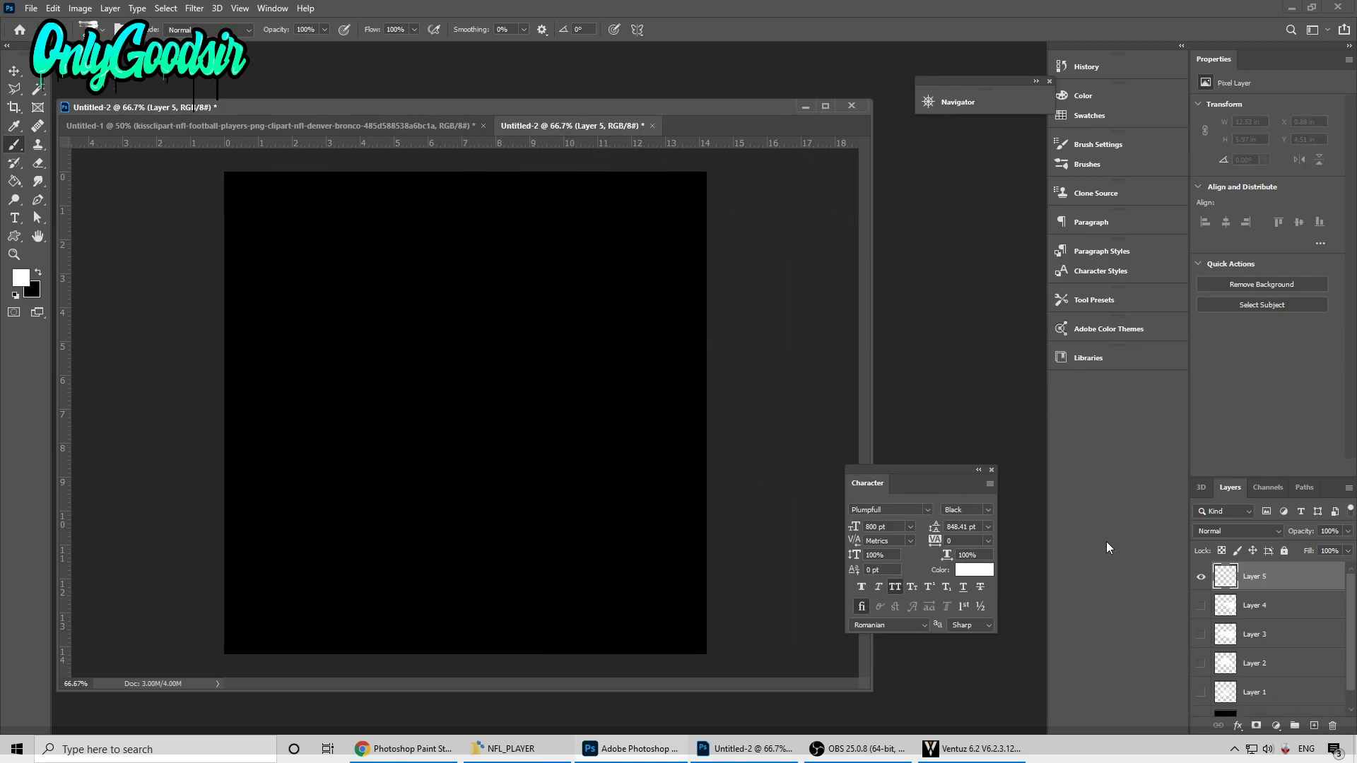
click(103, 32)
scroll(122, 203, down, 8)
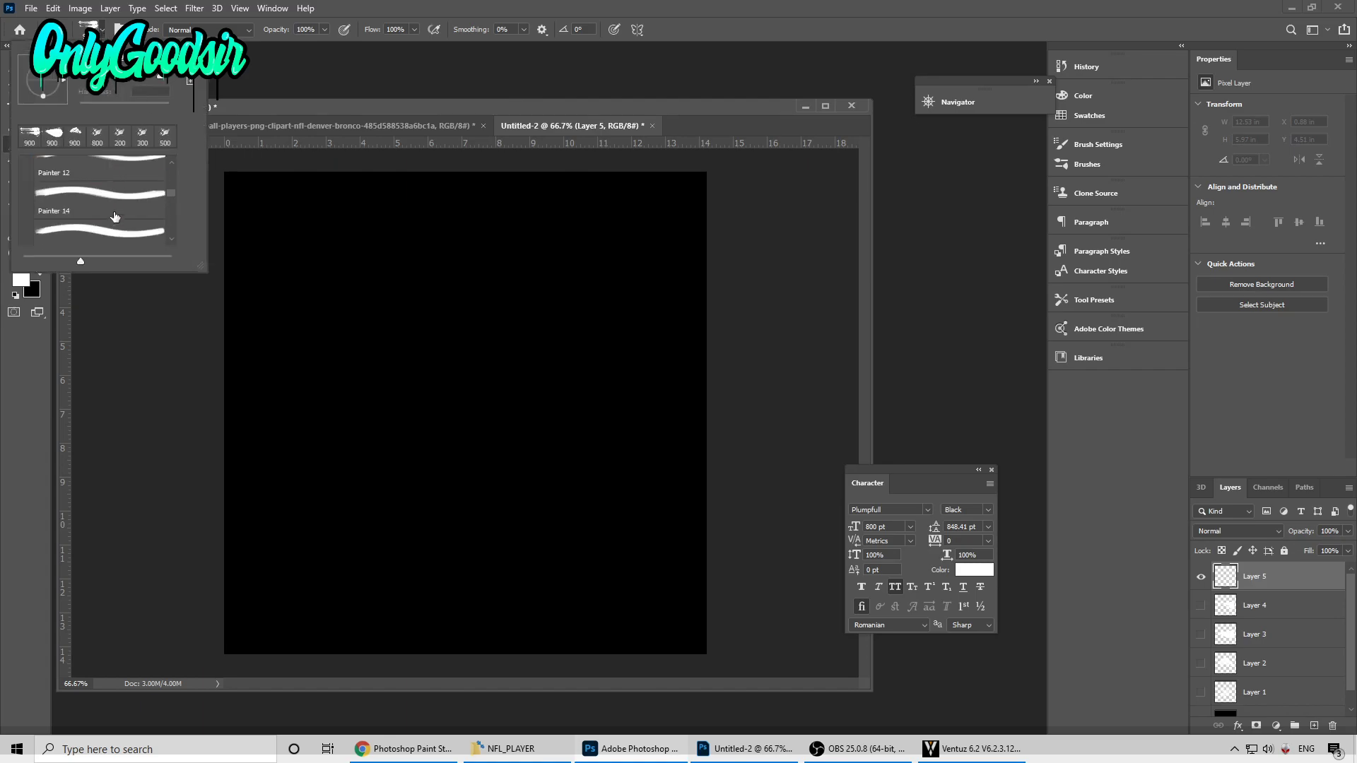
scroll(114, 216, down, 5)
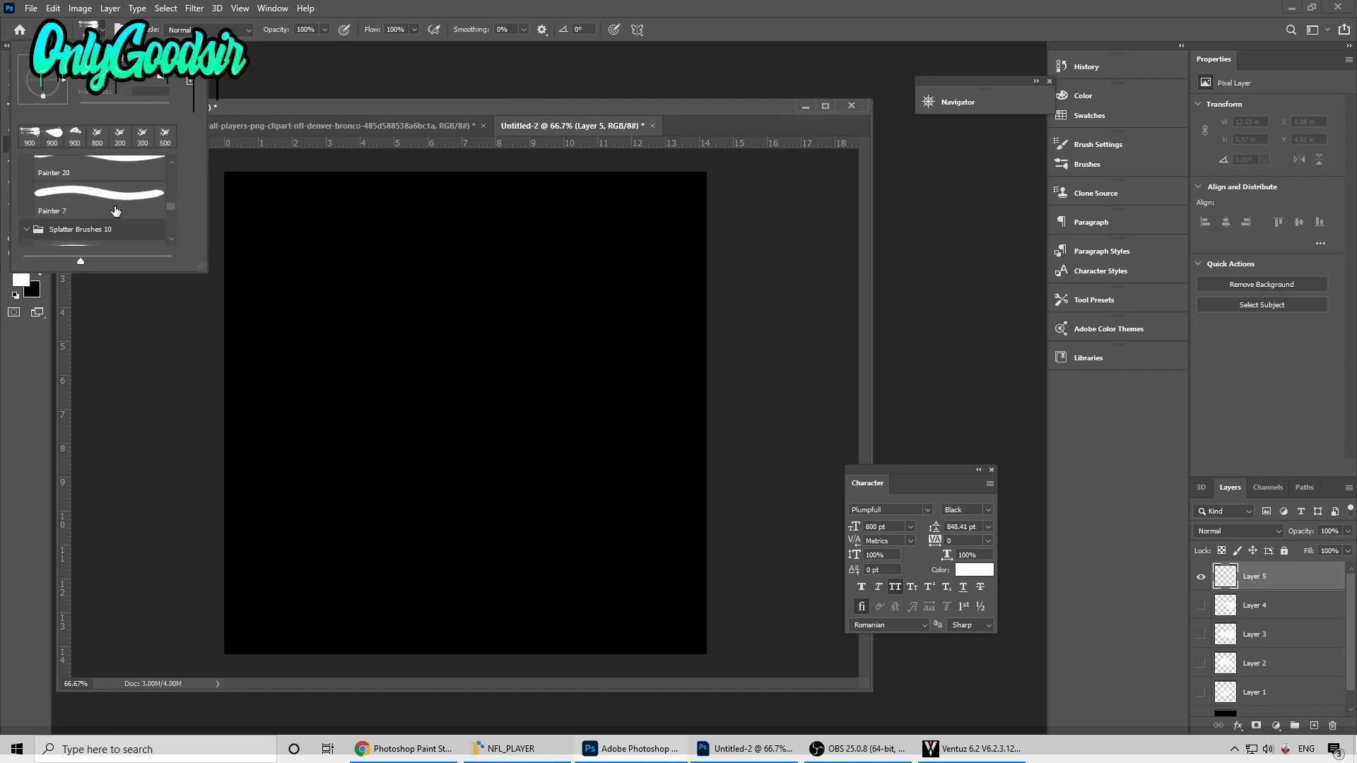
click(117, 229)
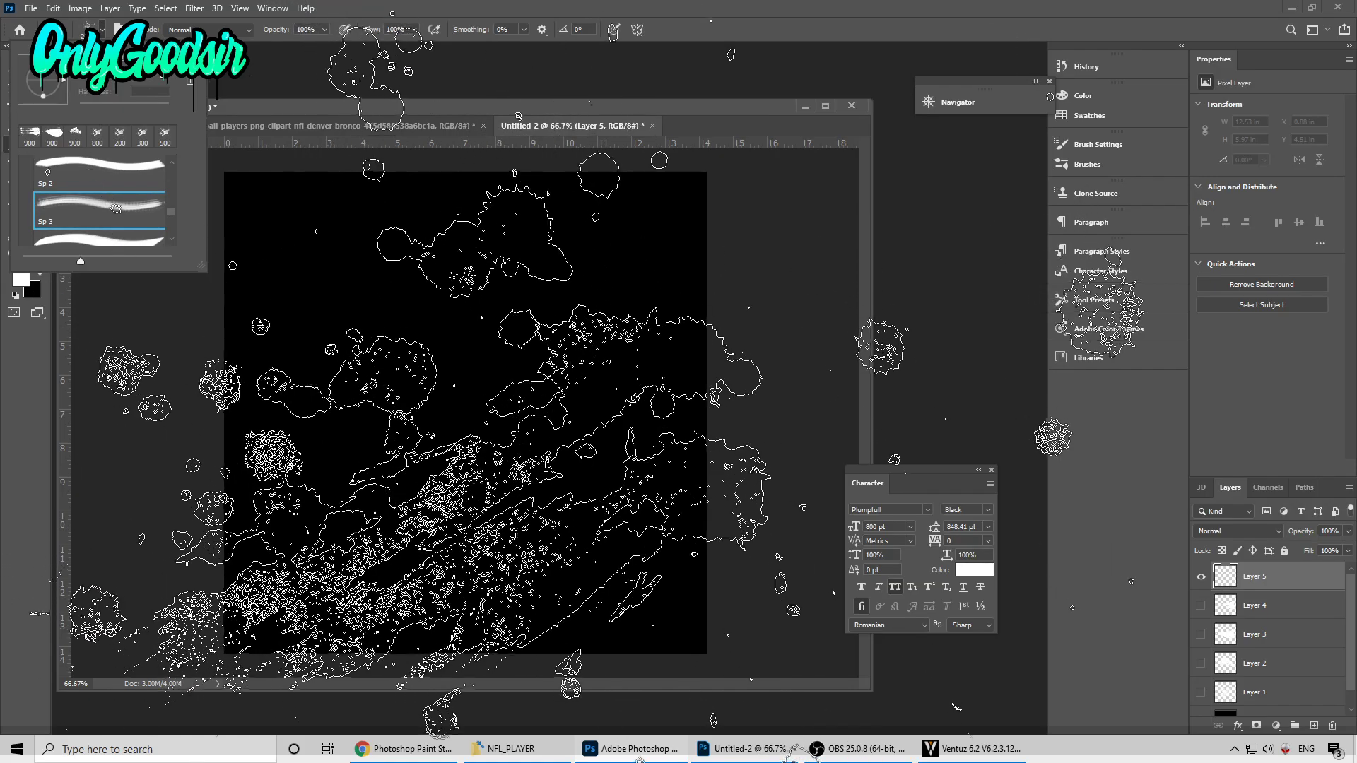
click(137, 211)
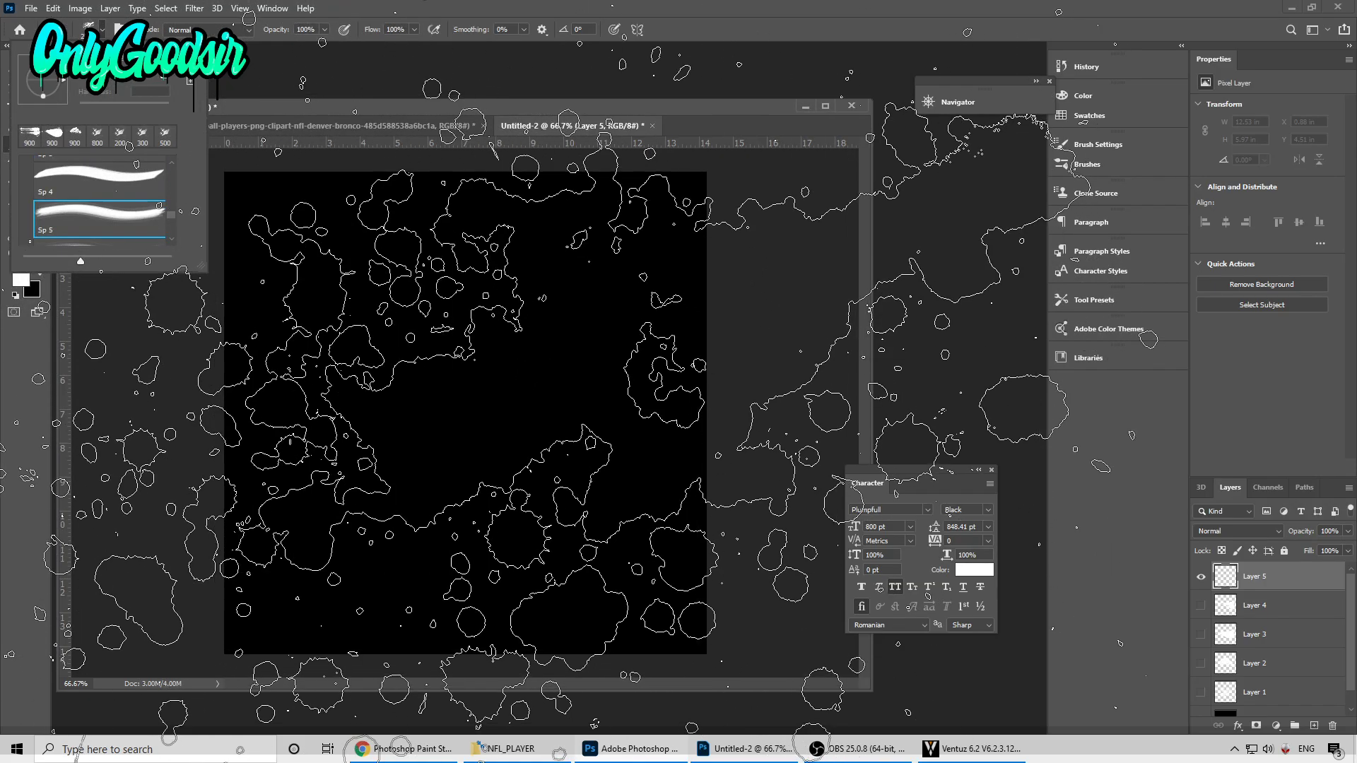
click(146, 189)
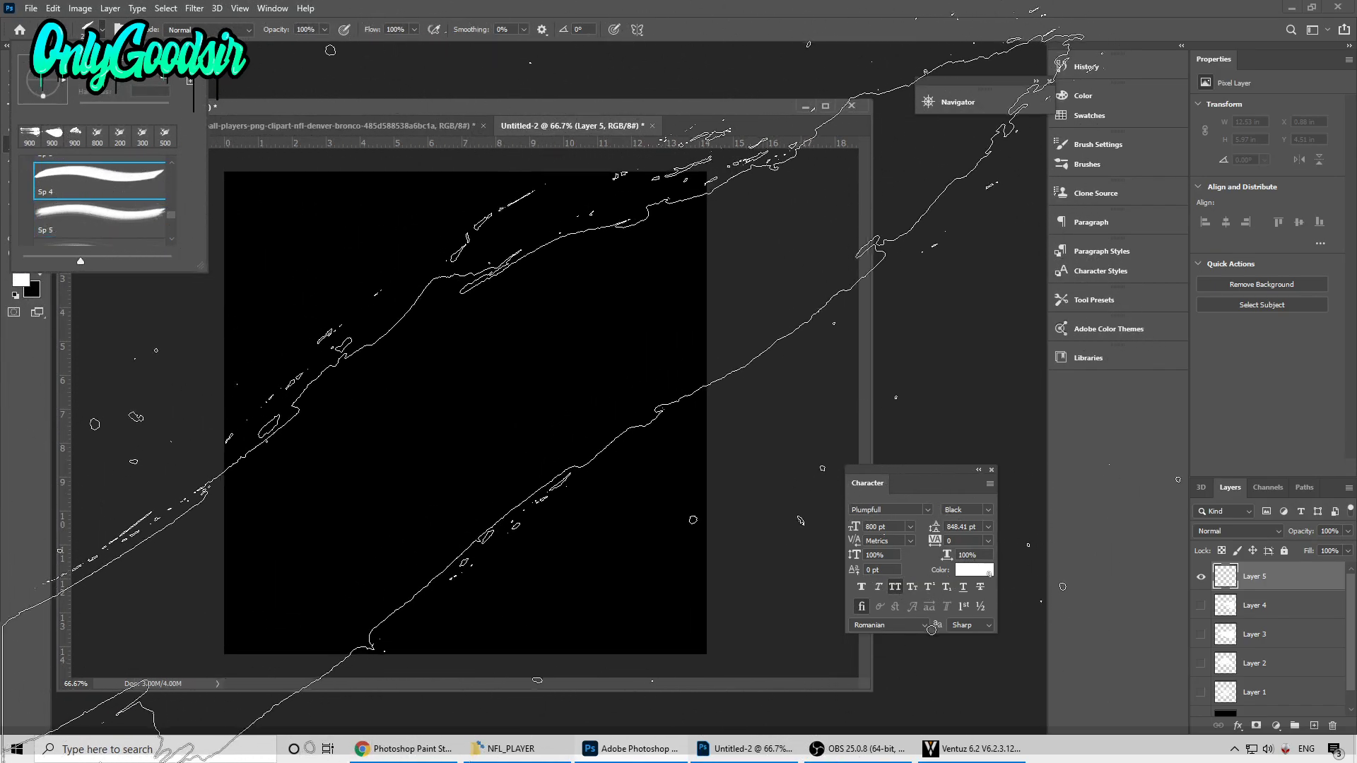
Step: Shrink the Sp 4 brush to fit inside the canvas and stamp it about 12.5 in wide in white at the centre of Layer 5
click(566, 121)
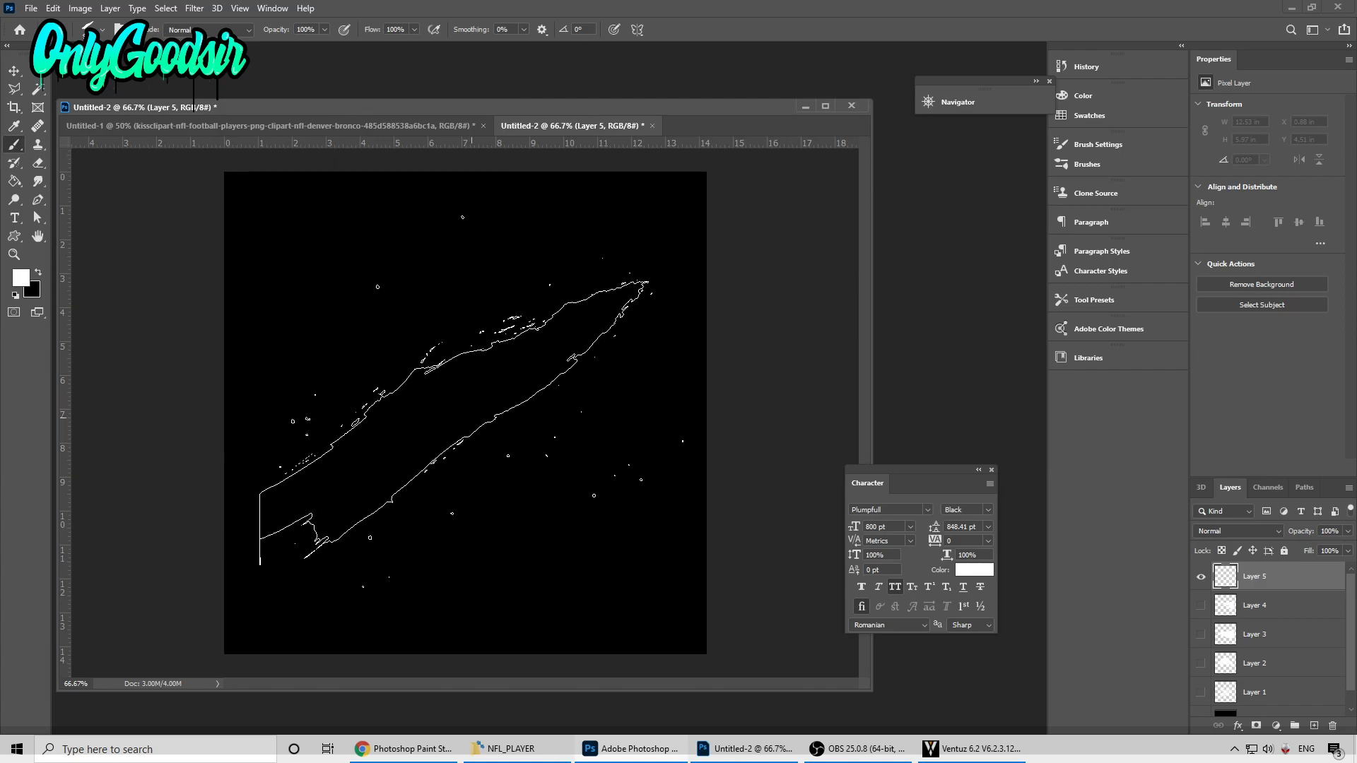
click(460, 422)
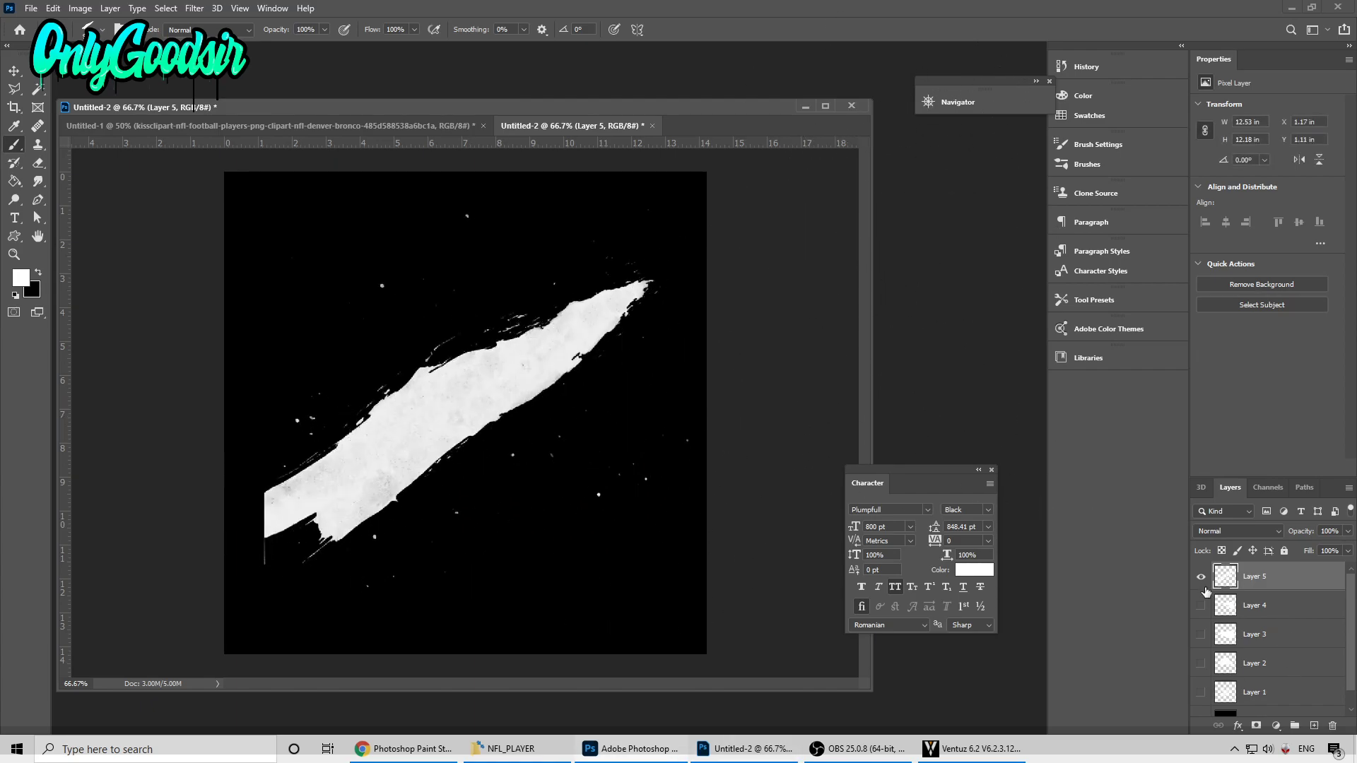
Step: Hide Layer 5 and add a new empty layer above it
click(1201, 580)
click(1314, 726)
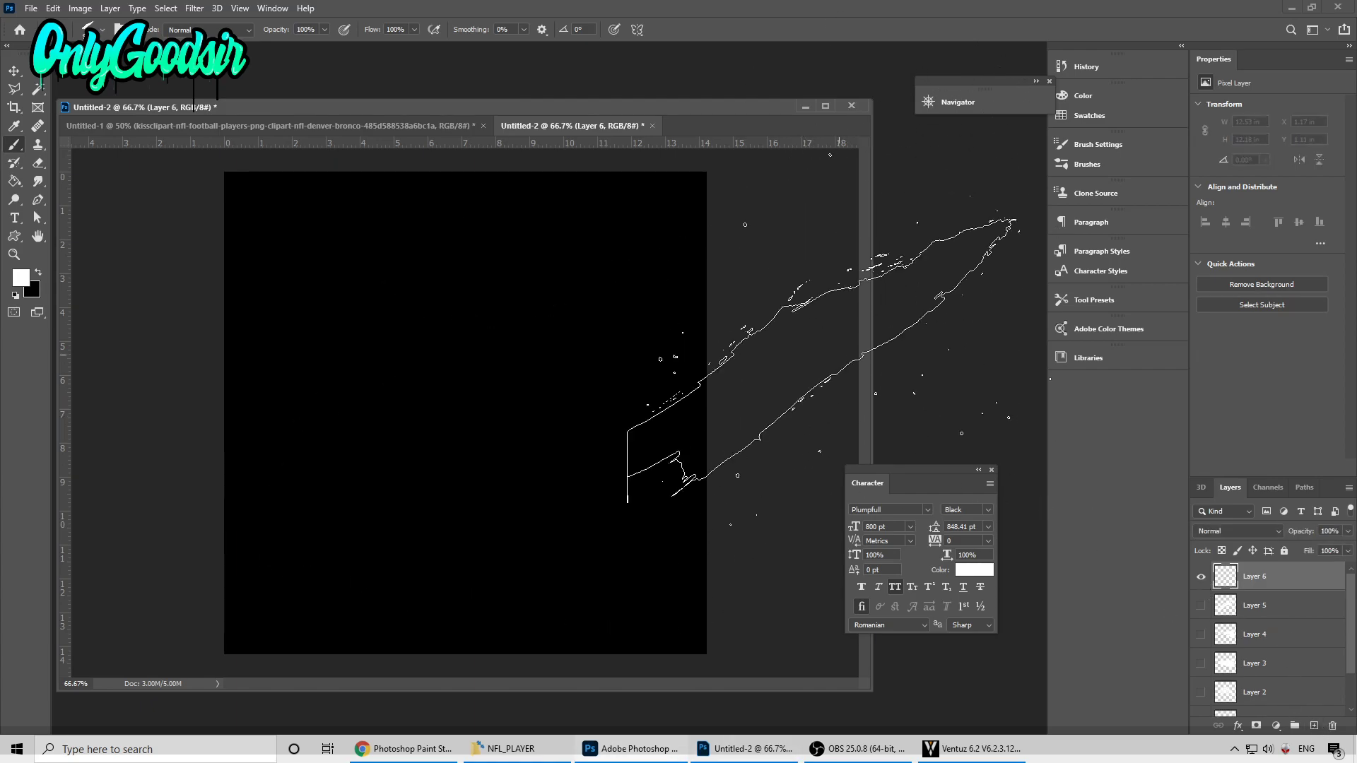
click(69, 31)
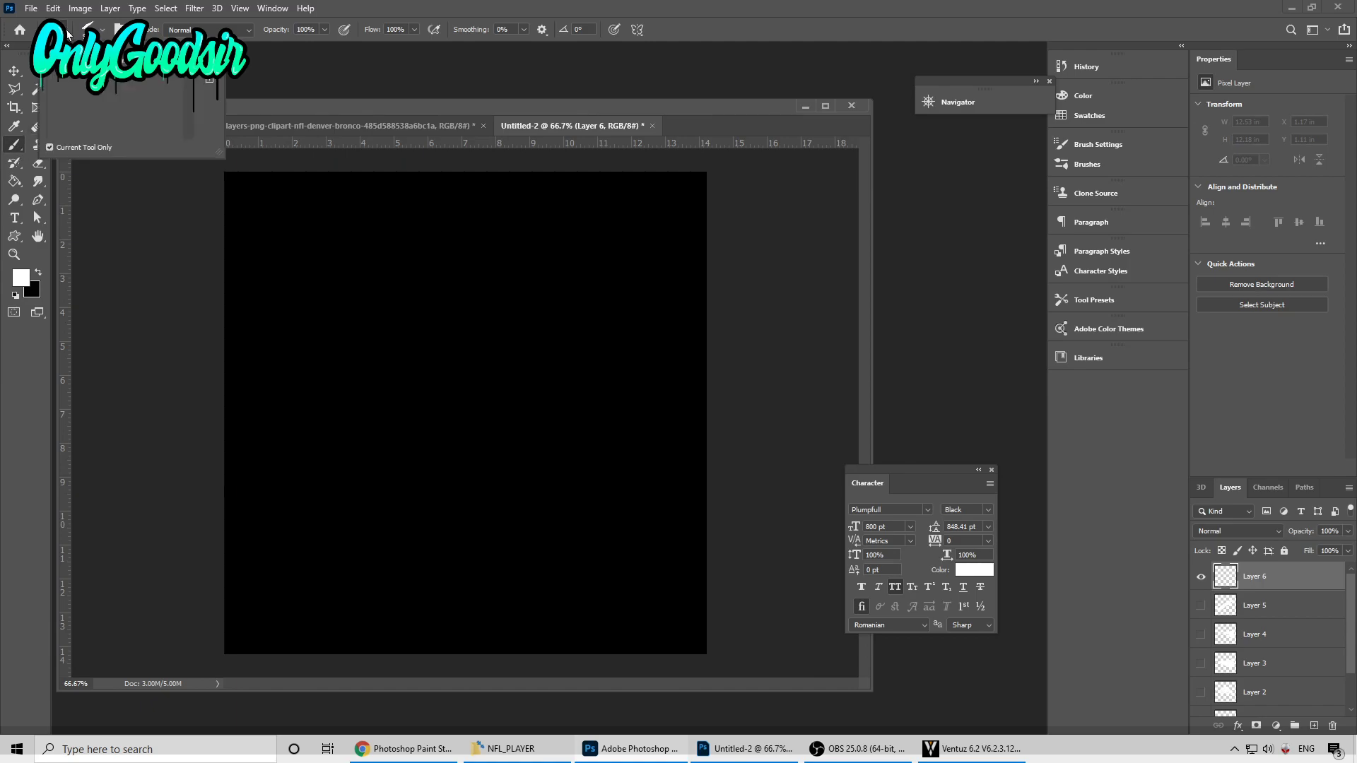
click(62, 31)
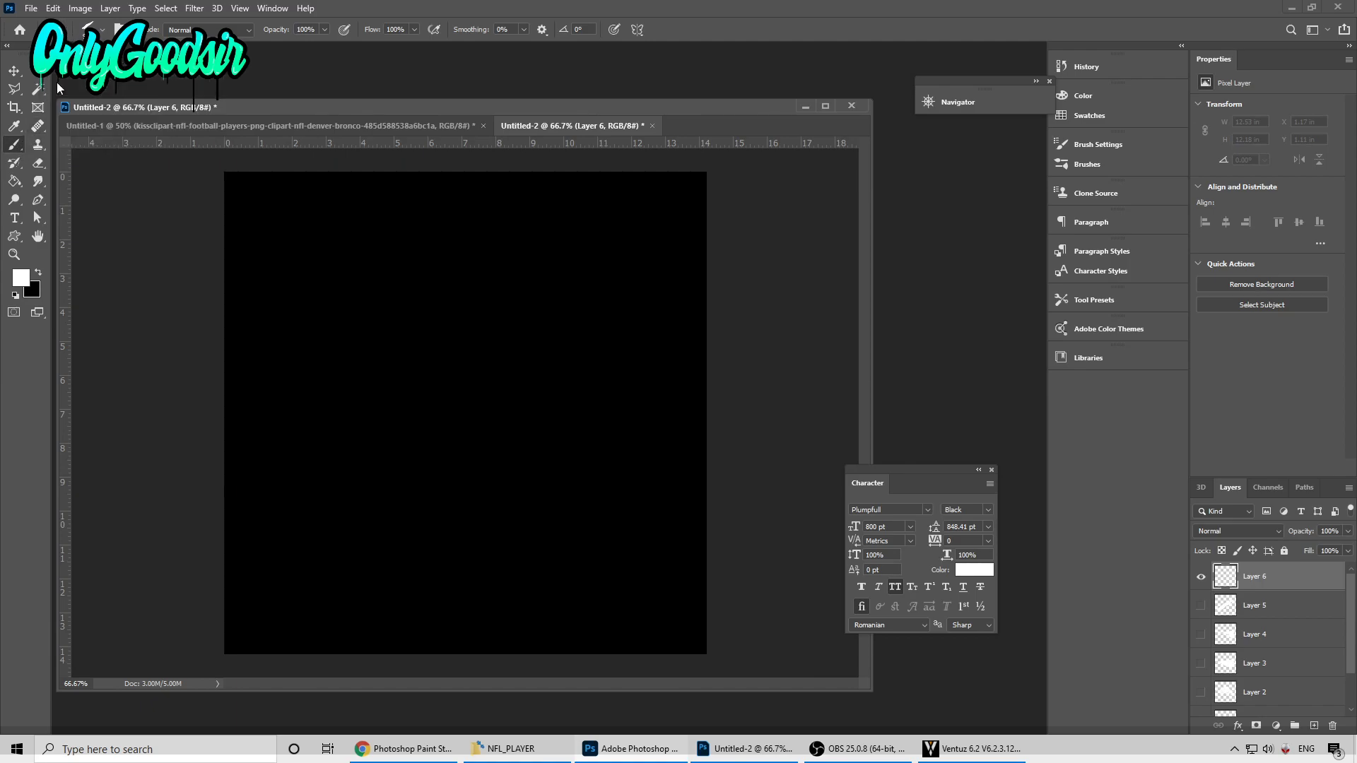
Step: Try the Sp 5, Sp 8 and Sp 9 brush presets over the empty canvas
click(102, 30)
scroll(101, 198, down, 2)
click(99, 194)
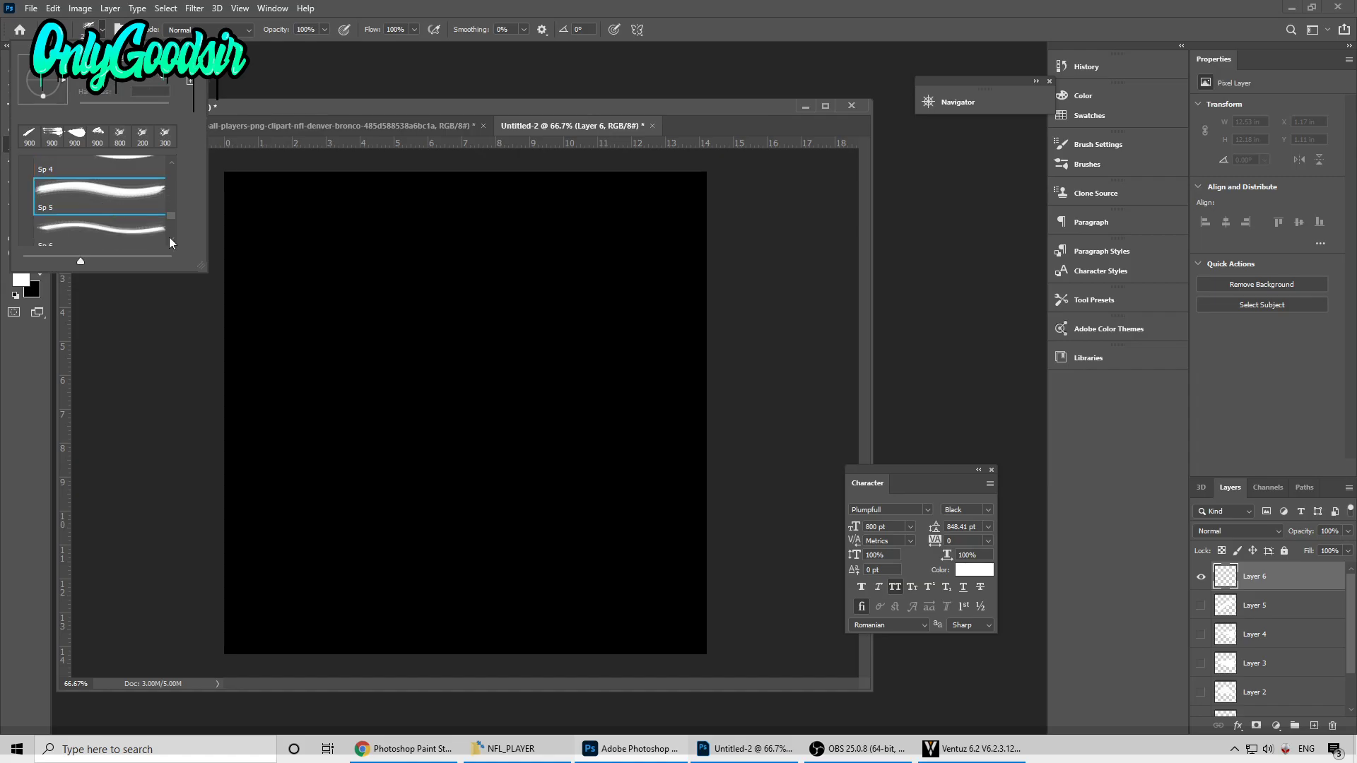
scroll(102, 198, down, 2)
click(99, 221)
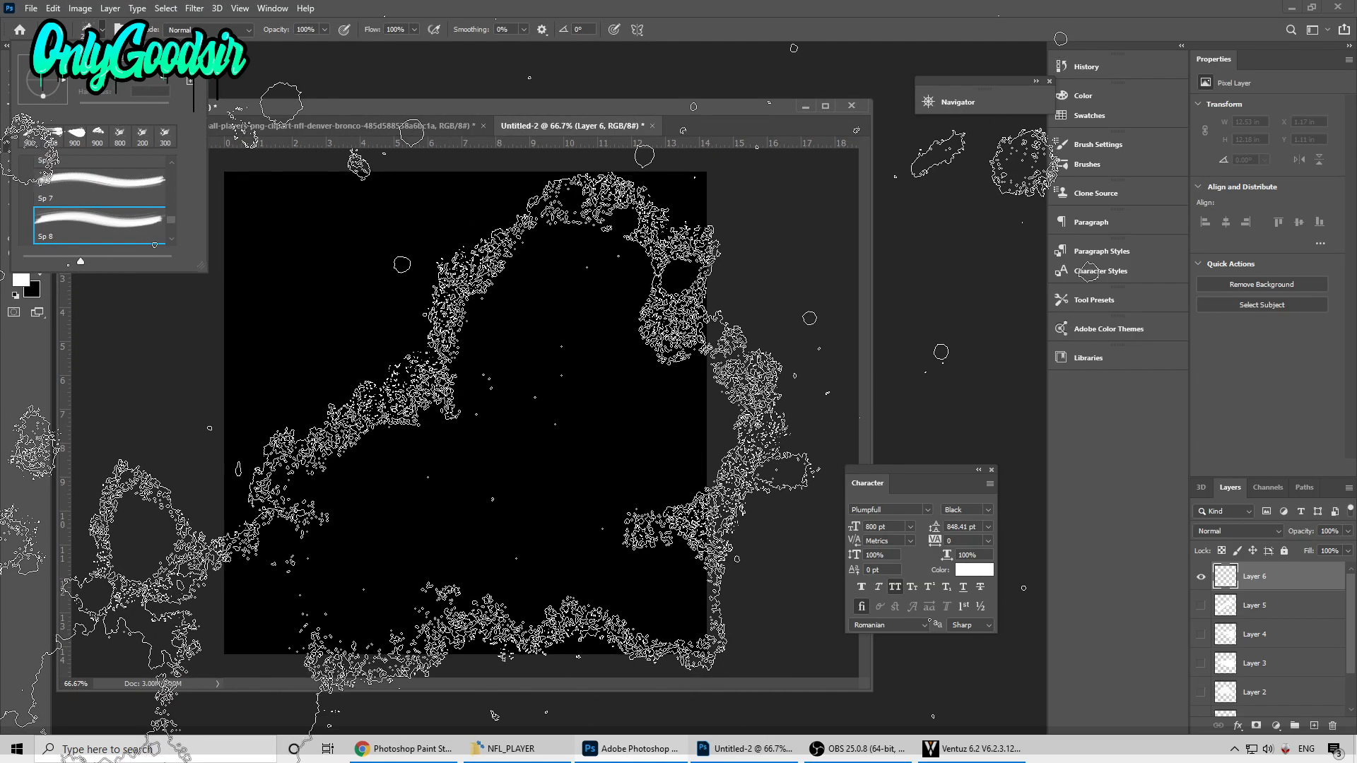
scroll(106, 198, down, 1)
click(99, 219)
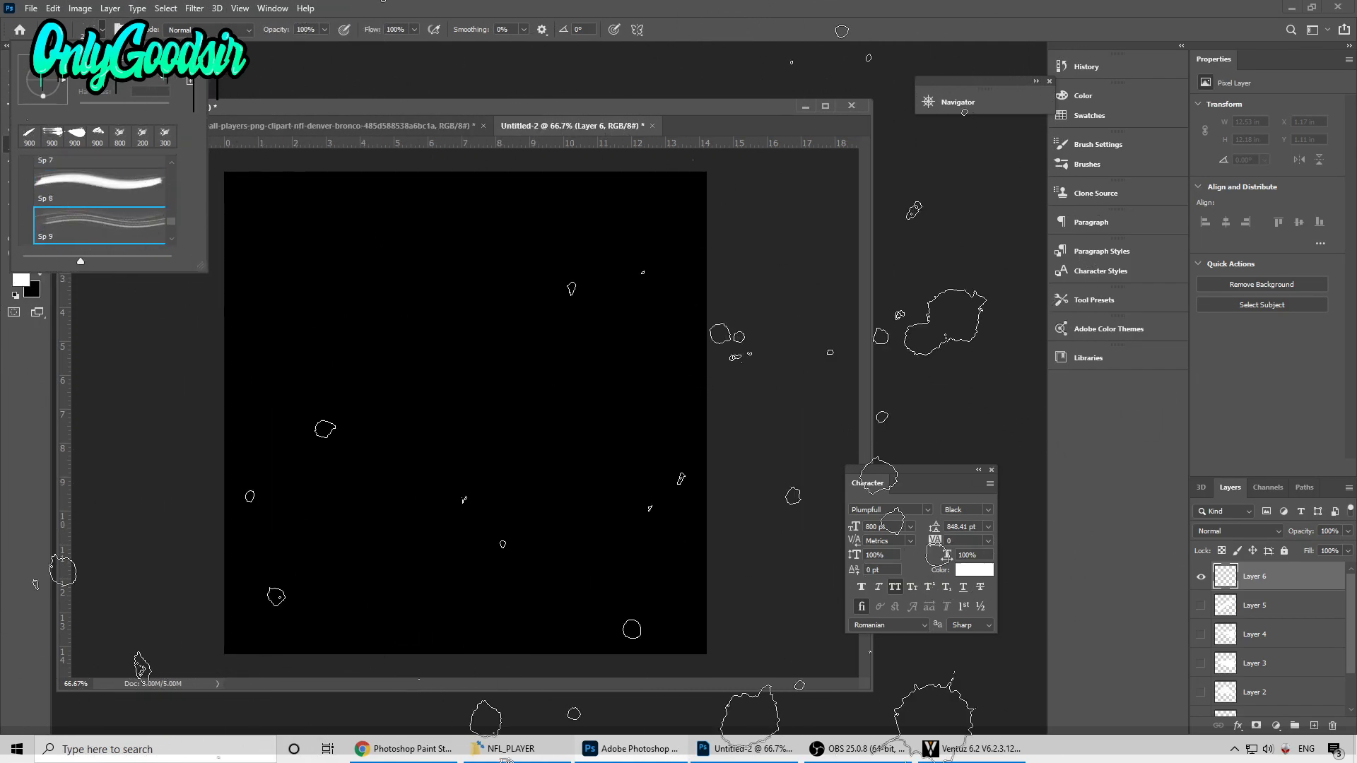
Step: Choose a brush from the 20 Dispersion Brushes group and stamp it about 12.5 in wide in white at the centre of Layer 6
scroll(103, 208, up, 9)
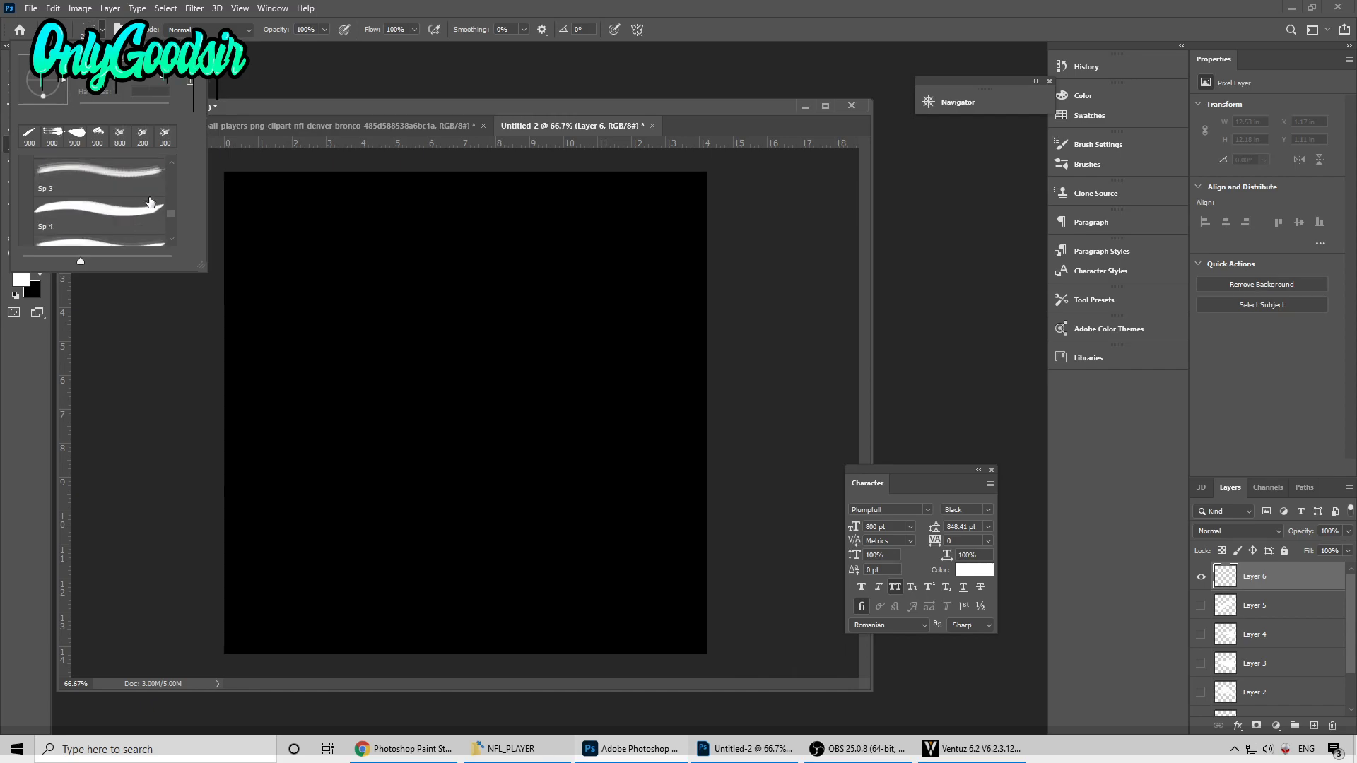
scroll(134, 204, up, 8)
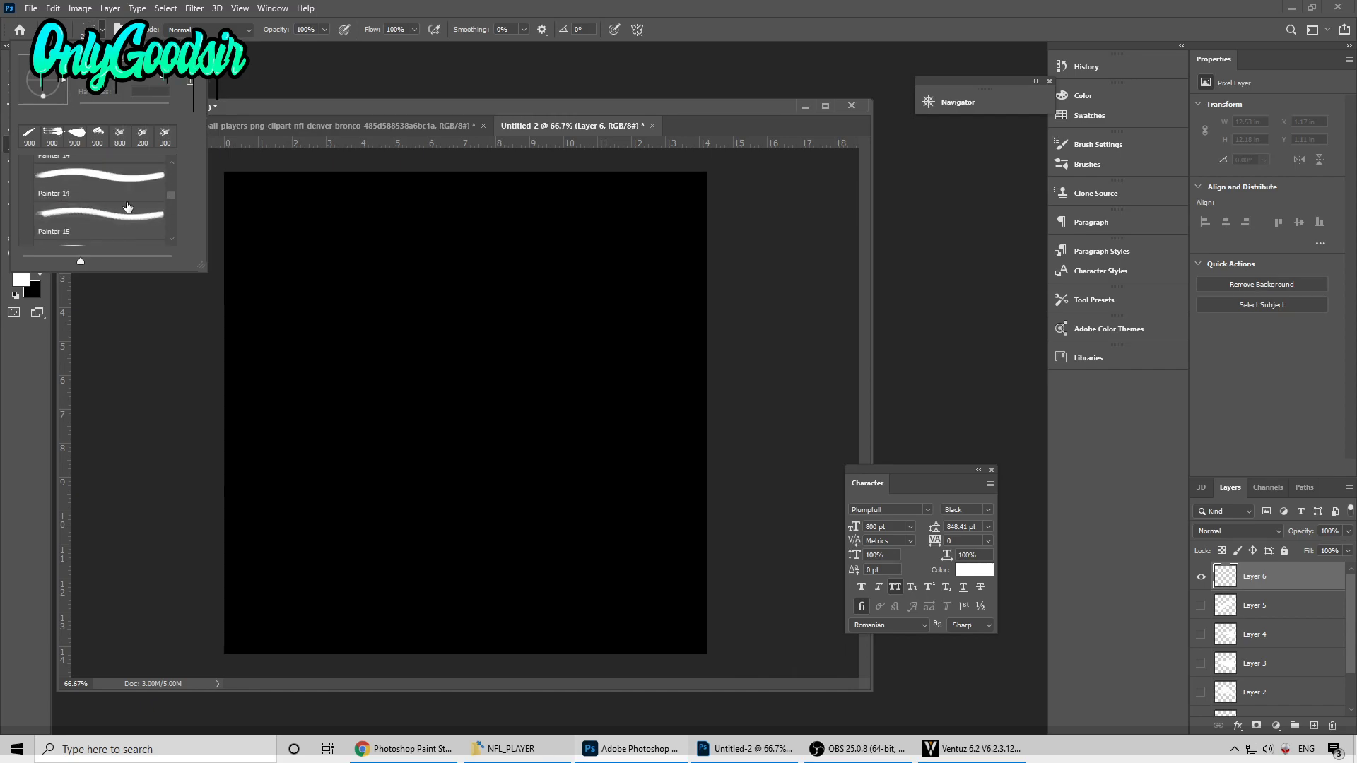
scroll(129, 205, up, 10)
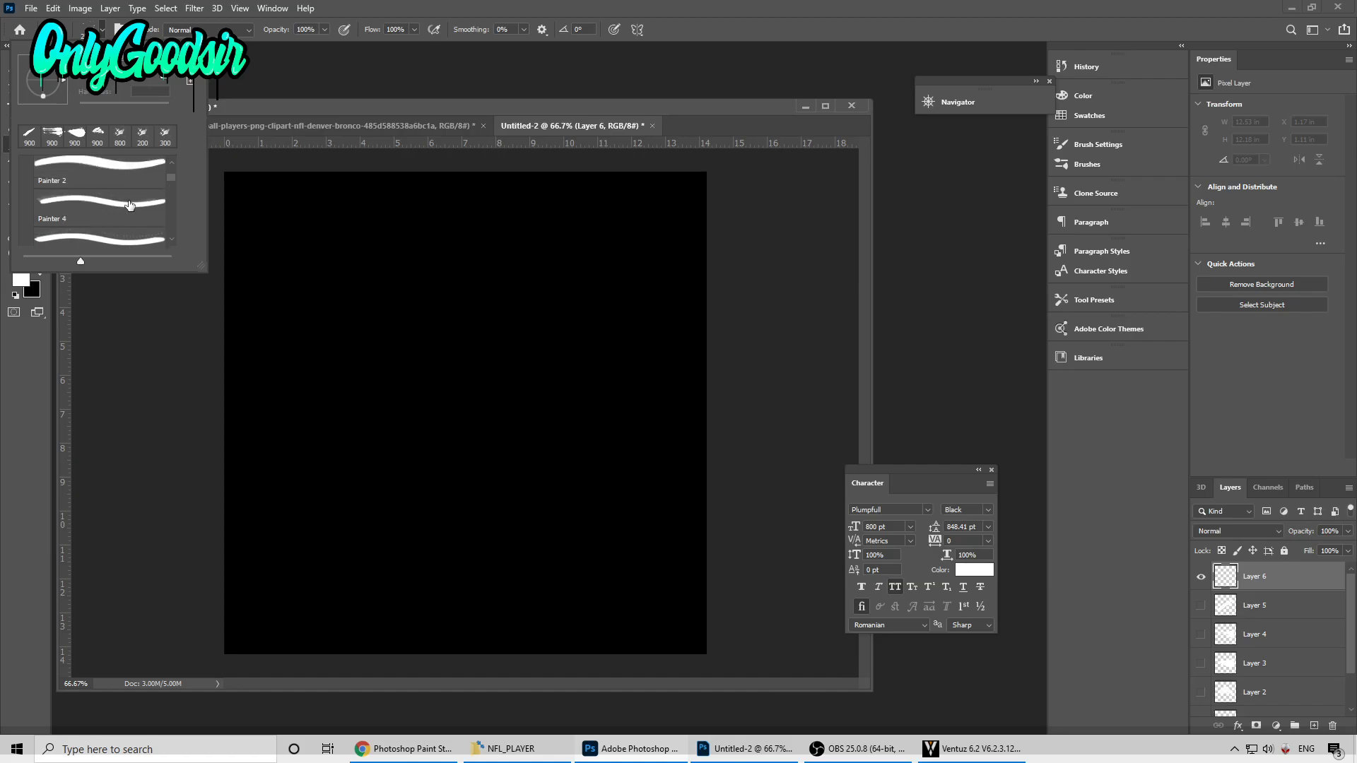
scroll(129, 205, up, 2)
scroll(129, 205, down, 2)
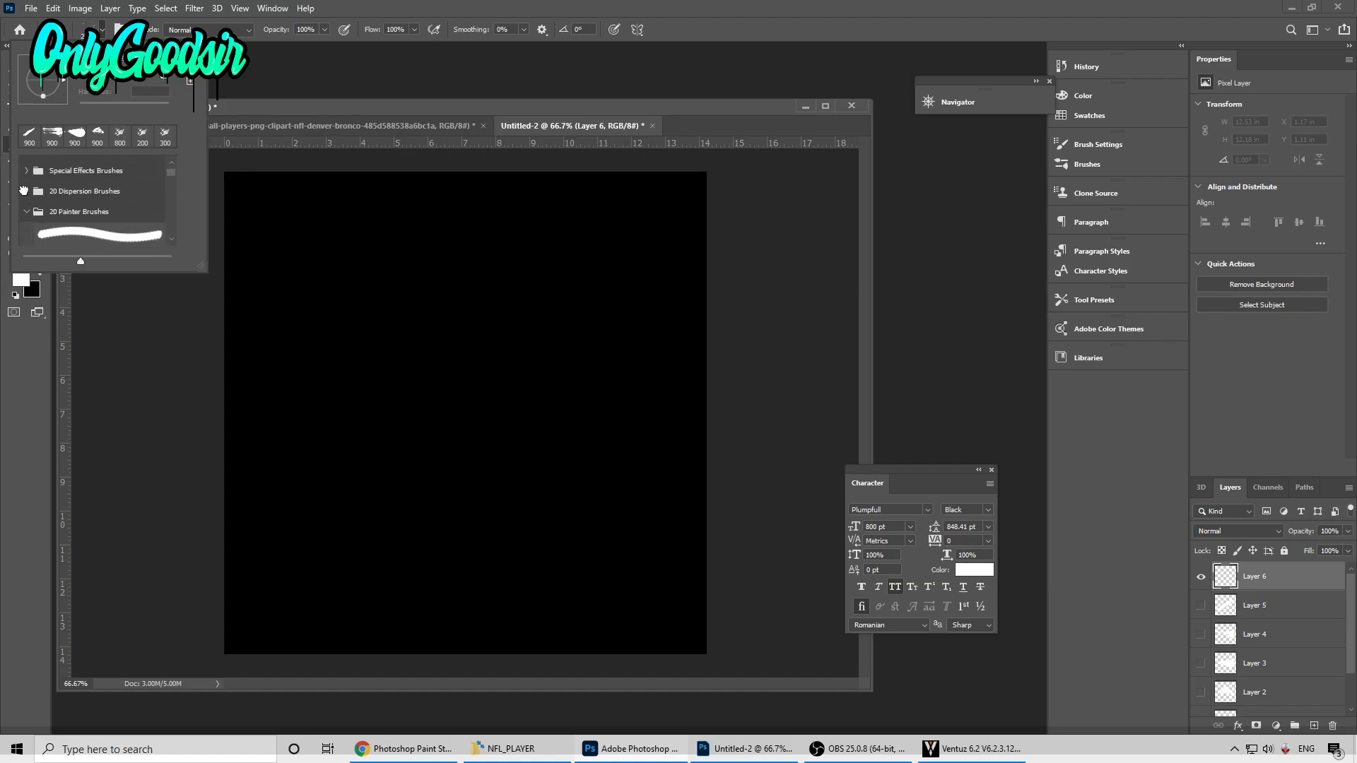
click(24, 191)
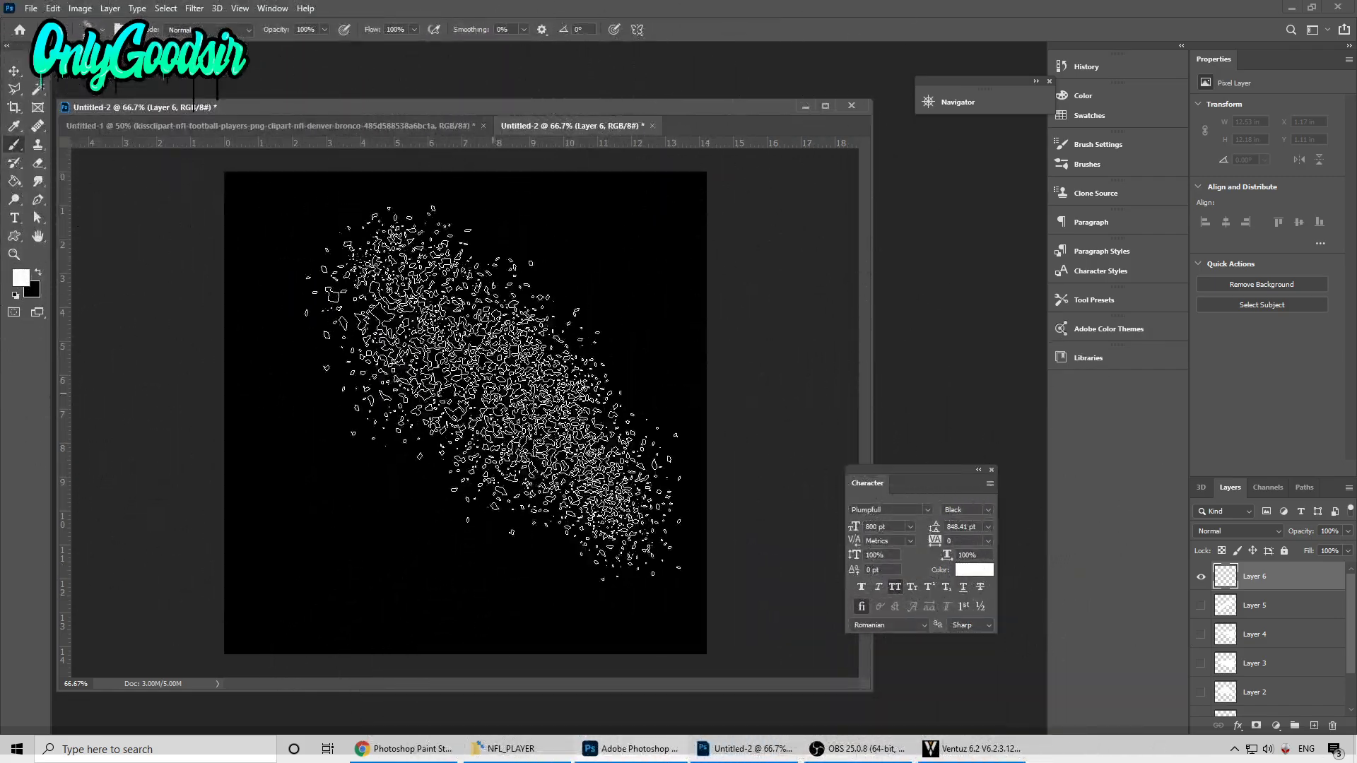
click(483, 399)
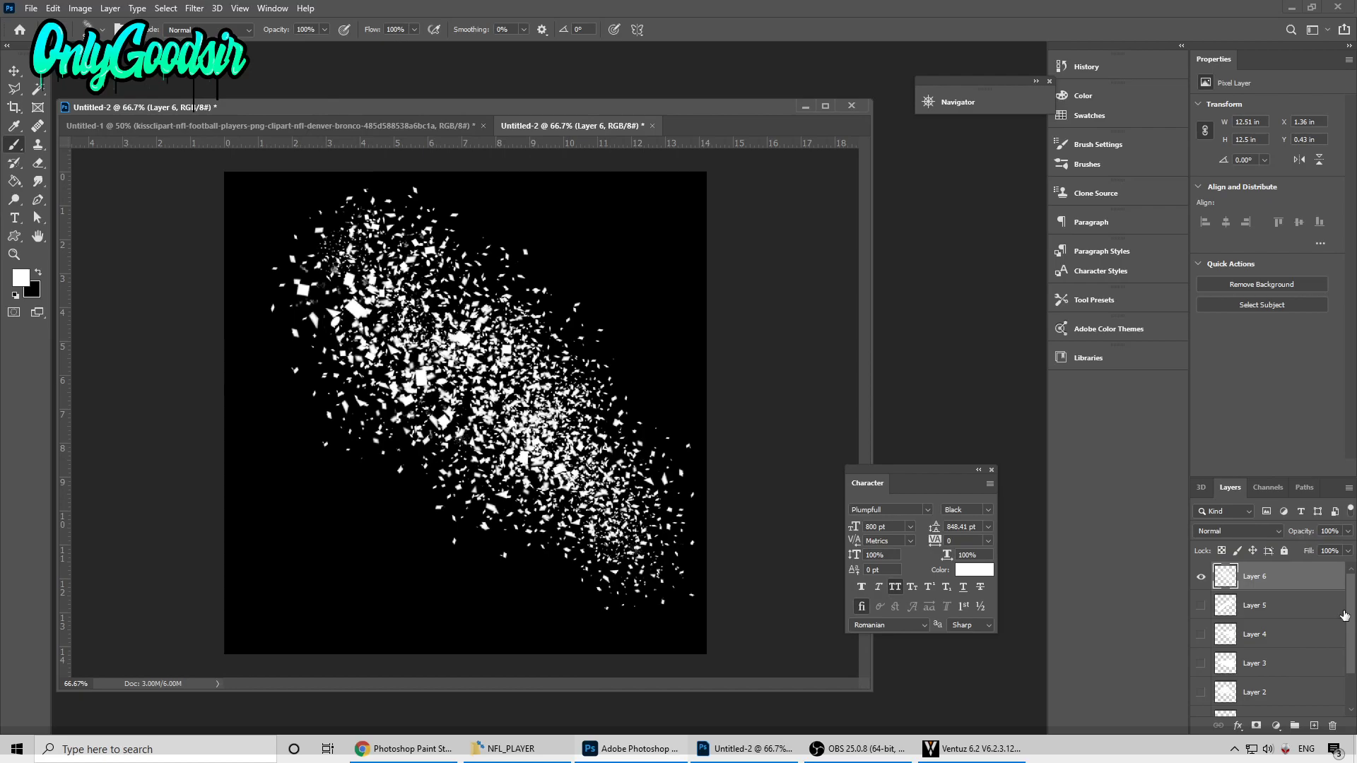
Step: Hide Layer 6, add a new empty layer and choose the Dispersion 18 brush preset after trying Dispersion 5 and Dispersion 12
click(1202, 579)
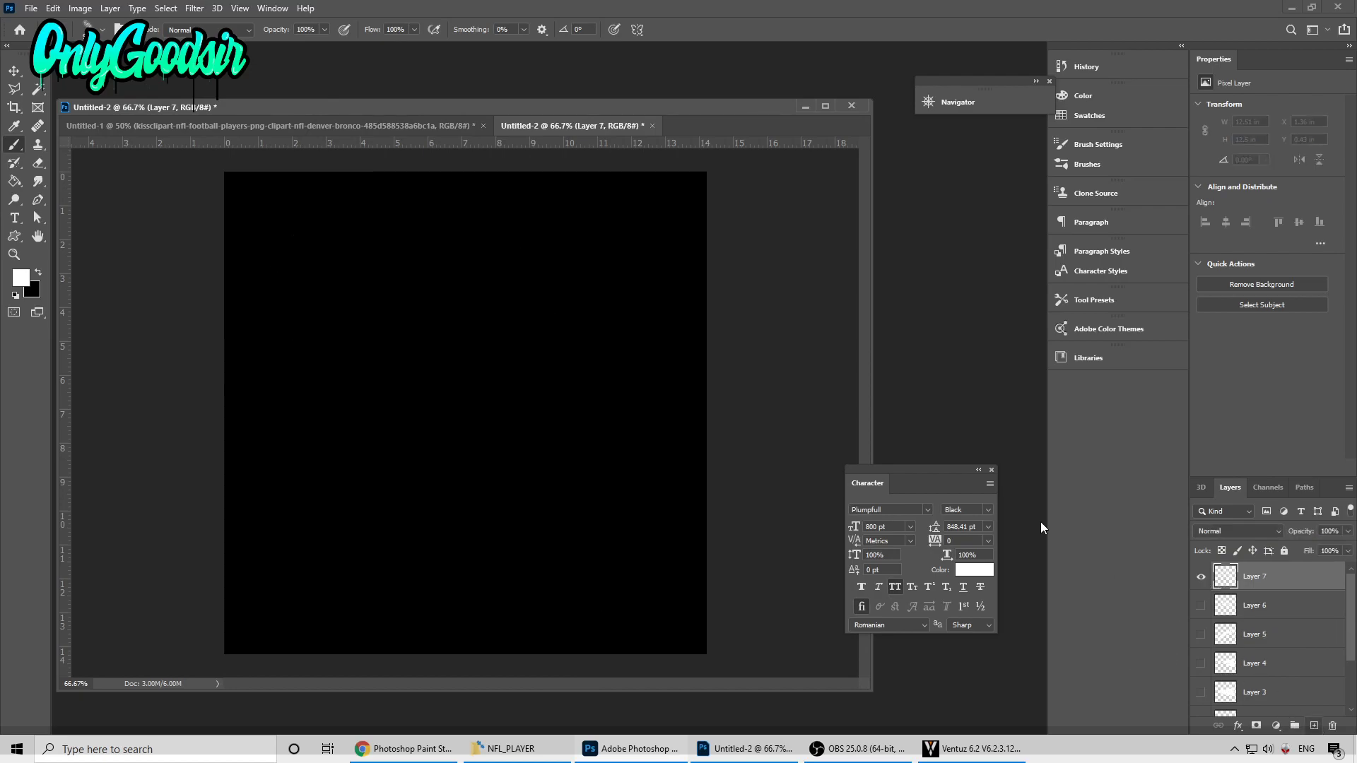
click(103, 30)
scroll(89, 203, down, 3)
click(88, 224)
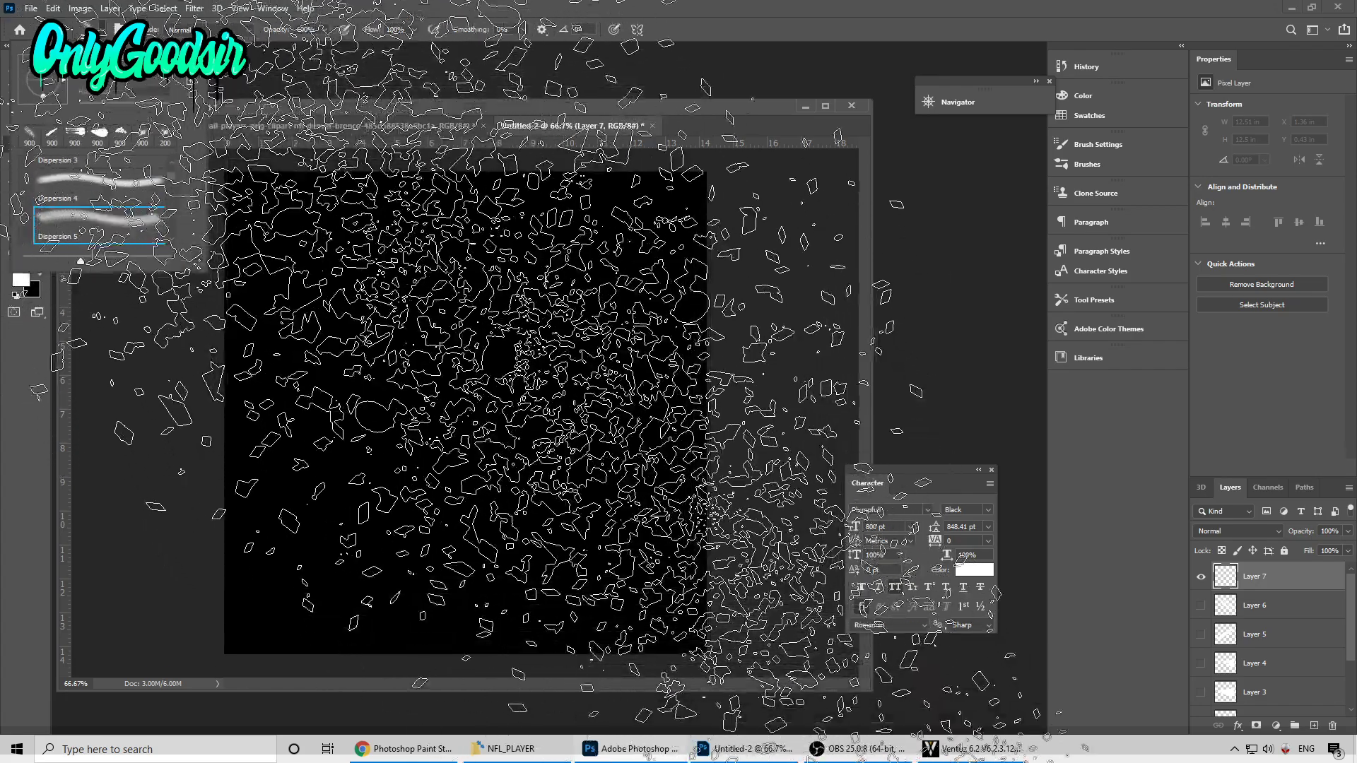
scroll(123, 233, down, 3)
scroll(123, 233, down, 2)
click(106, 173)
scroll(110, 223, down, 2)
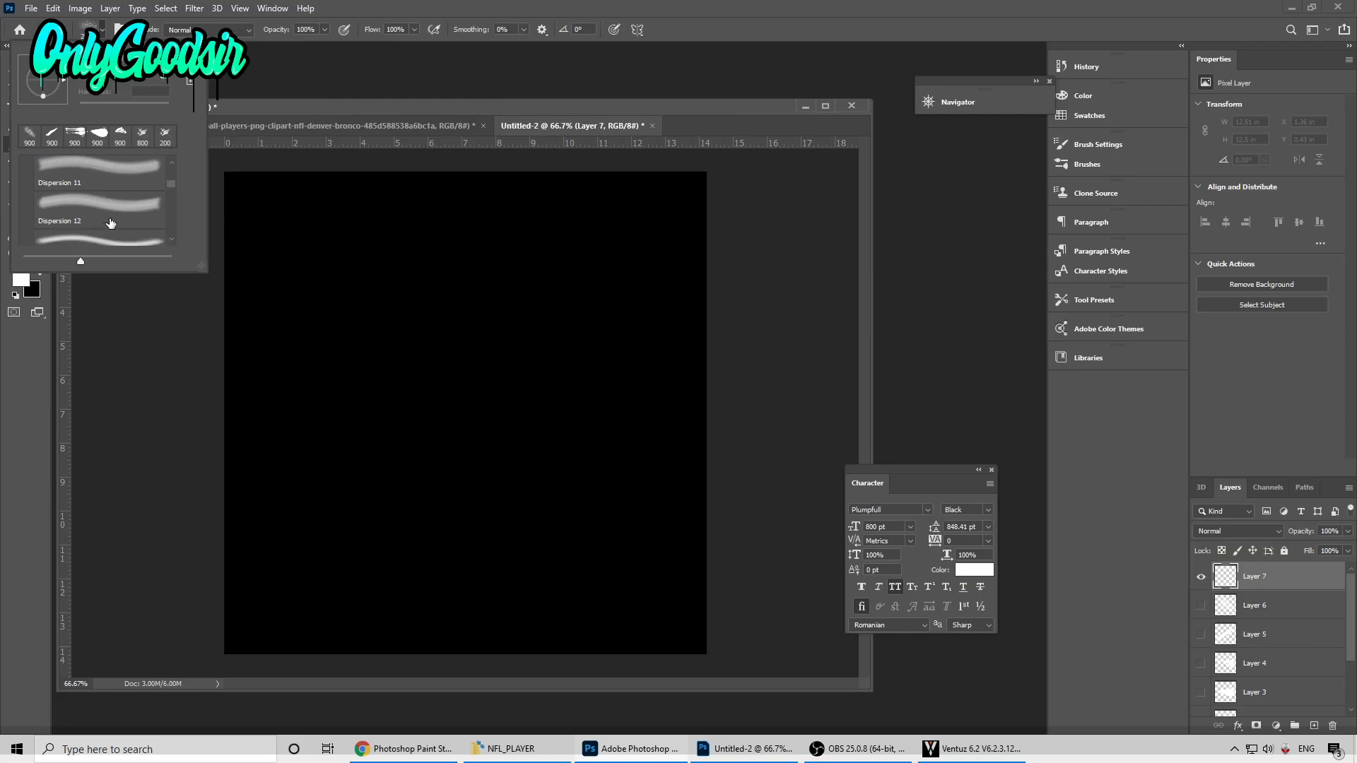
click(104, 205)
scroll(99, 226, down, 3)
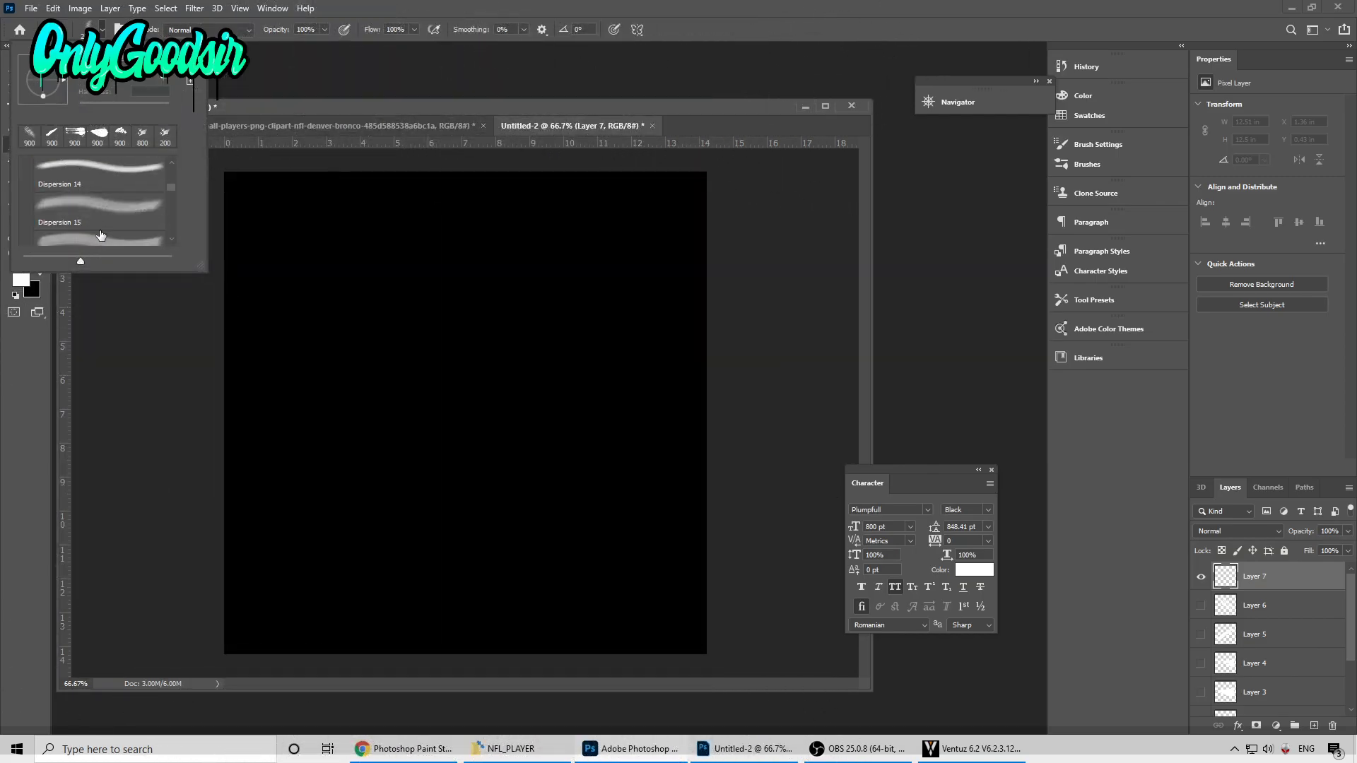
scroll(126, 237, down, 2)
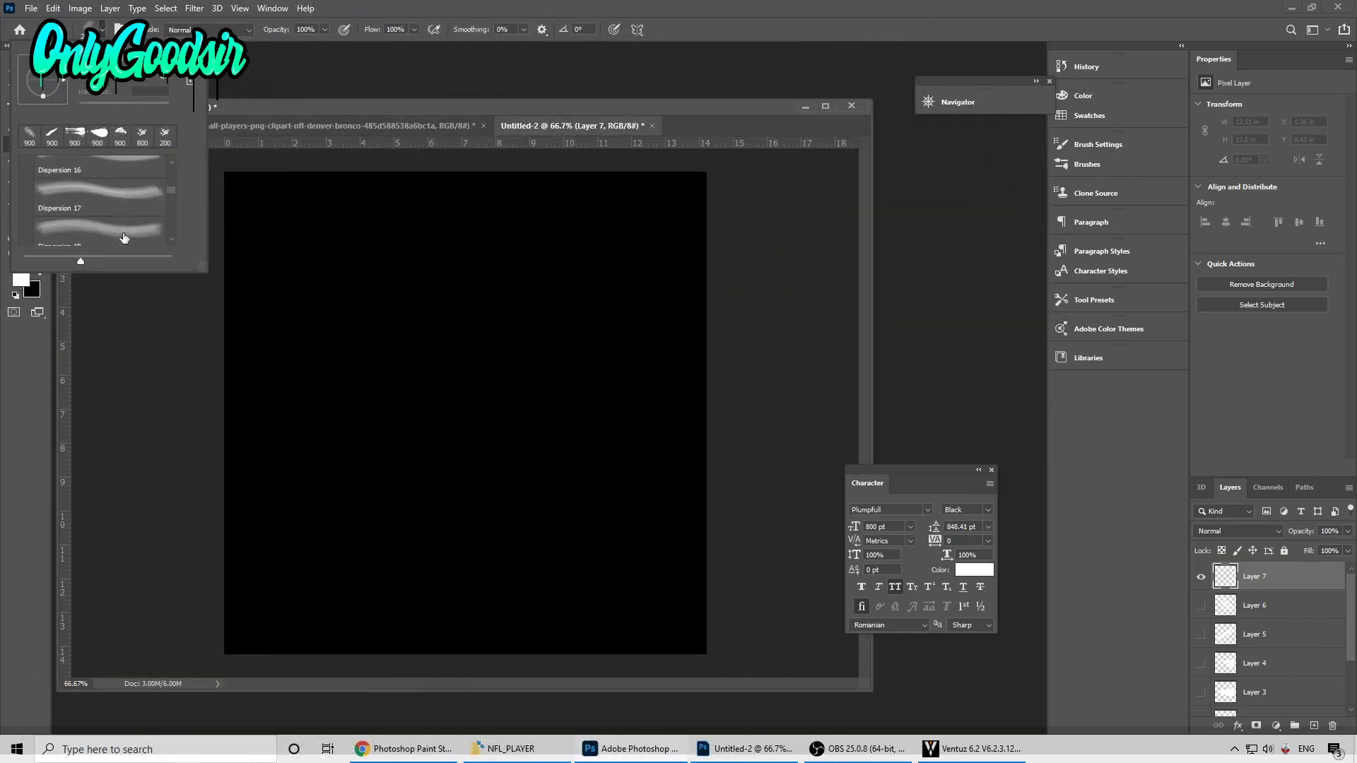
click(115, 227)
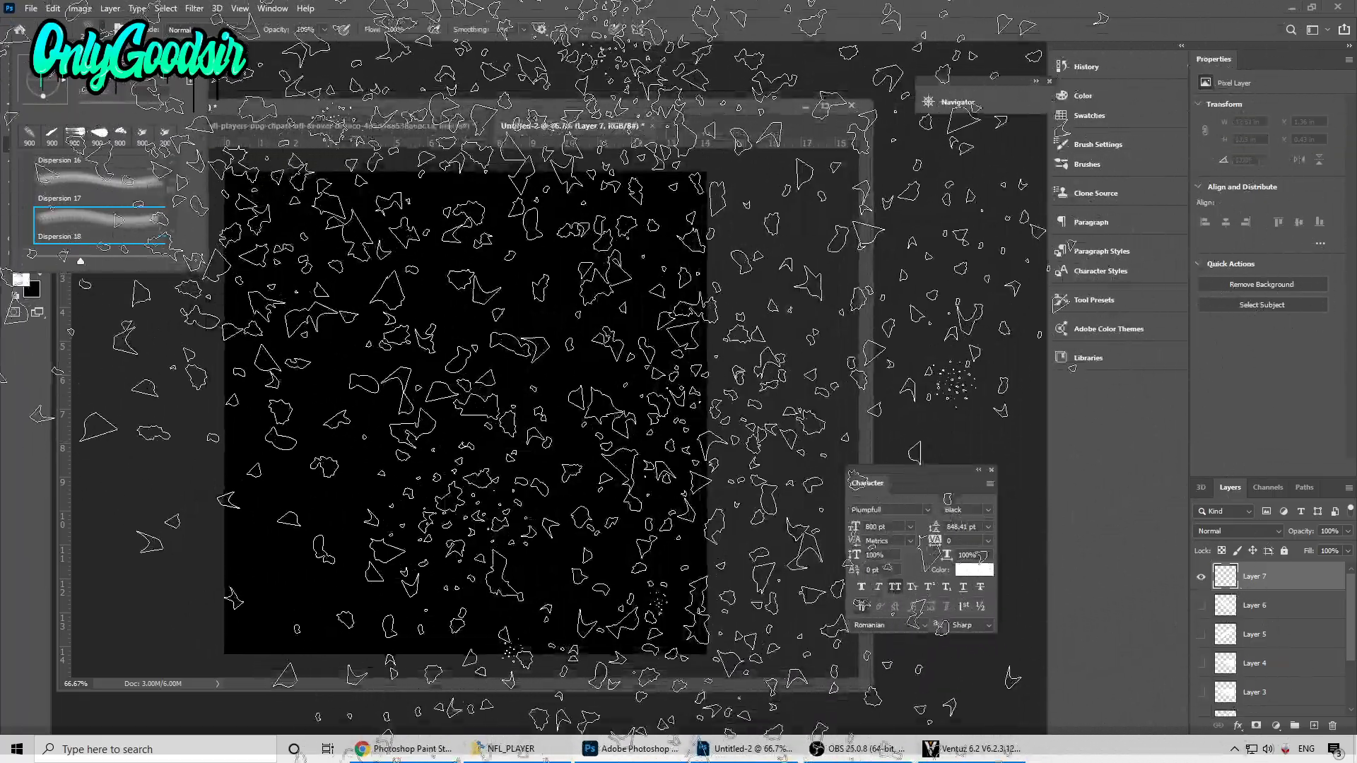
Step: Reduce the Dispersion 18 brush to fit inside the canvas and stamp it about 11 in wide in white near the centre of Layer 7
click(584, 126)
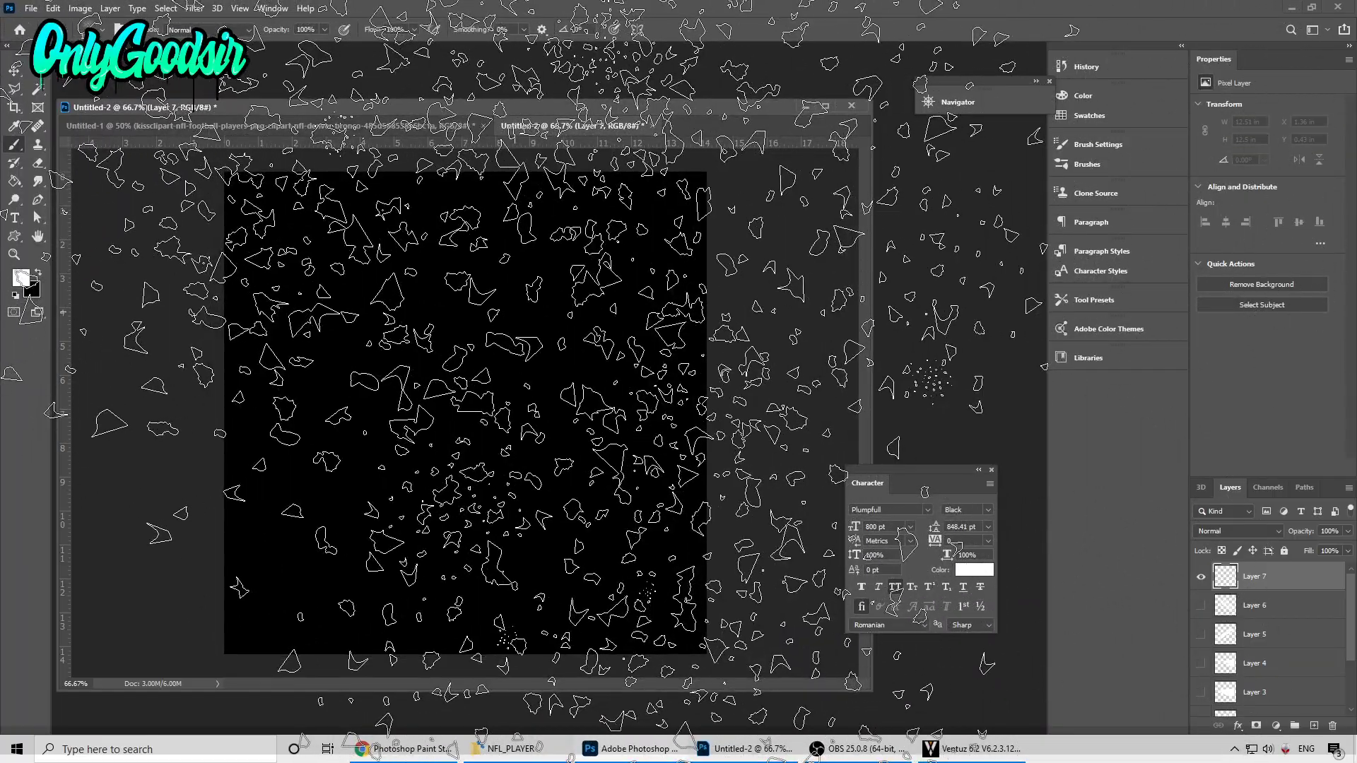
key(bracketleft)
key(bracketleft)
key(bracketleft)
key(bracketleft)
key(bracketleft)
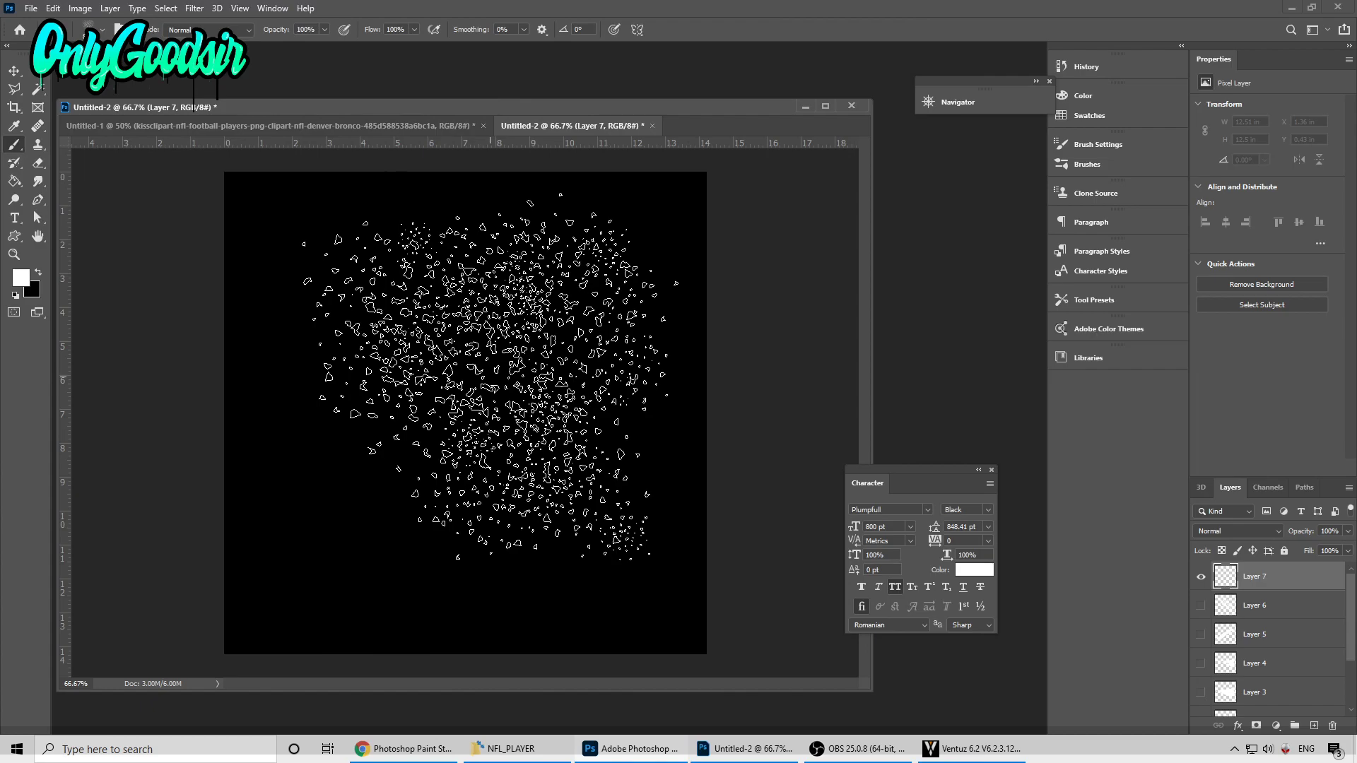
click(489, 374)
Step: Add a new empty layer, hide Layer 7 and try the Dispersion 20 brush preset
click(1312, 726)
click(1200, 606)
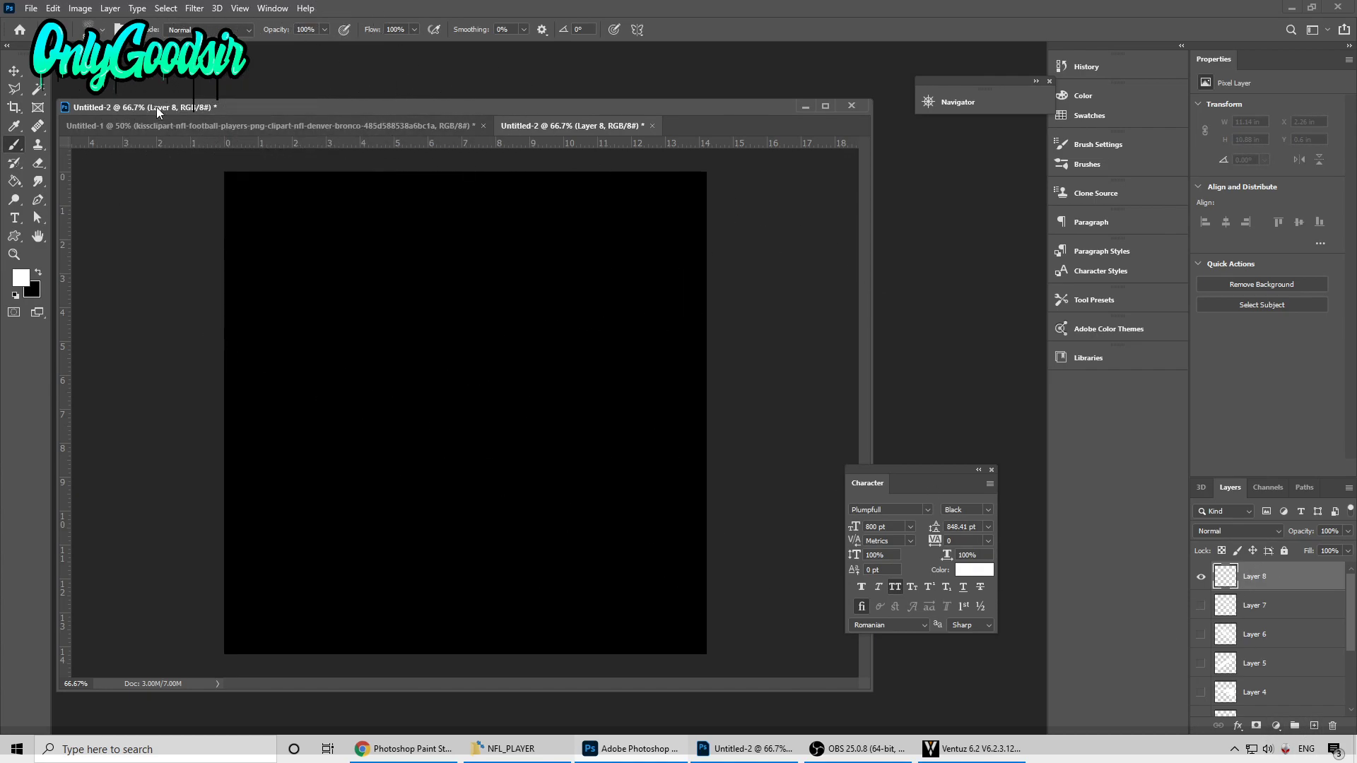
click(102, 31)
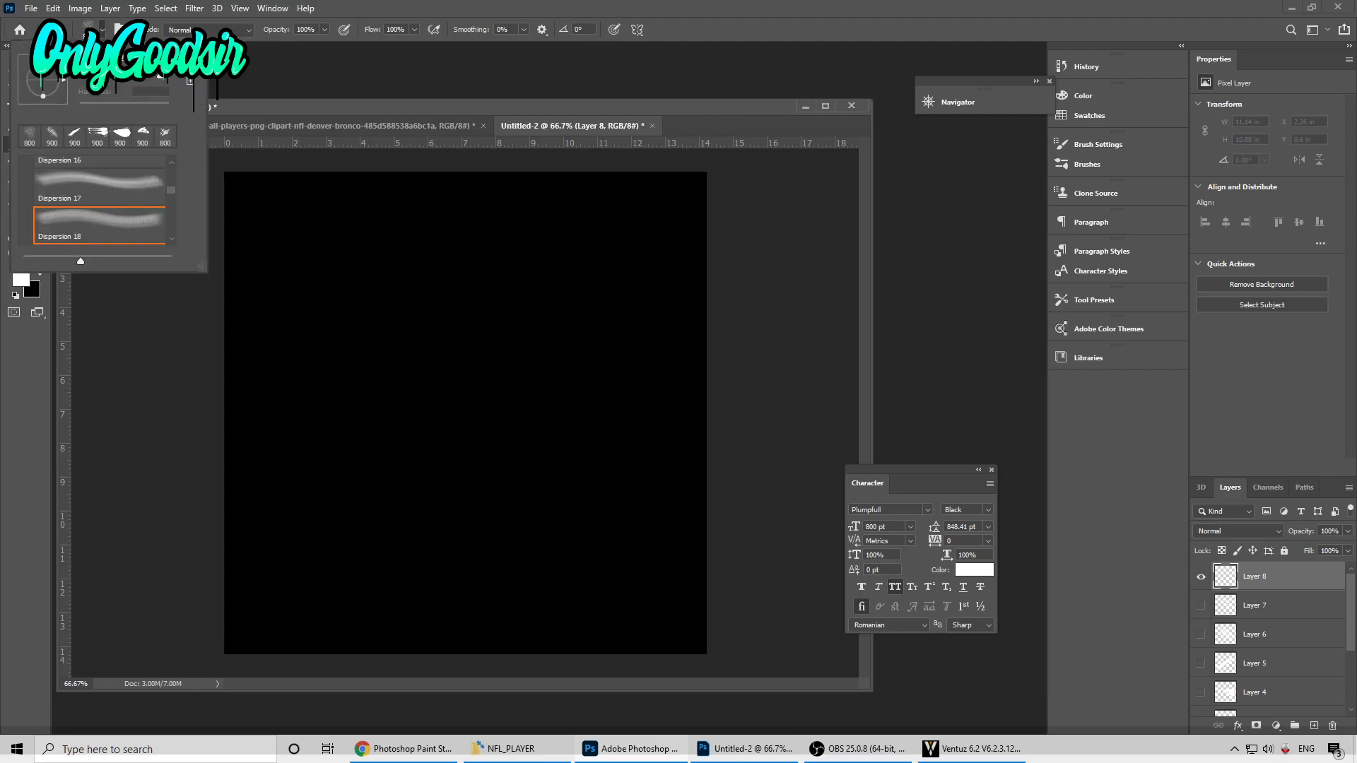
scroll(120, 225, down, 3)
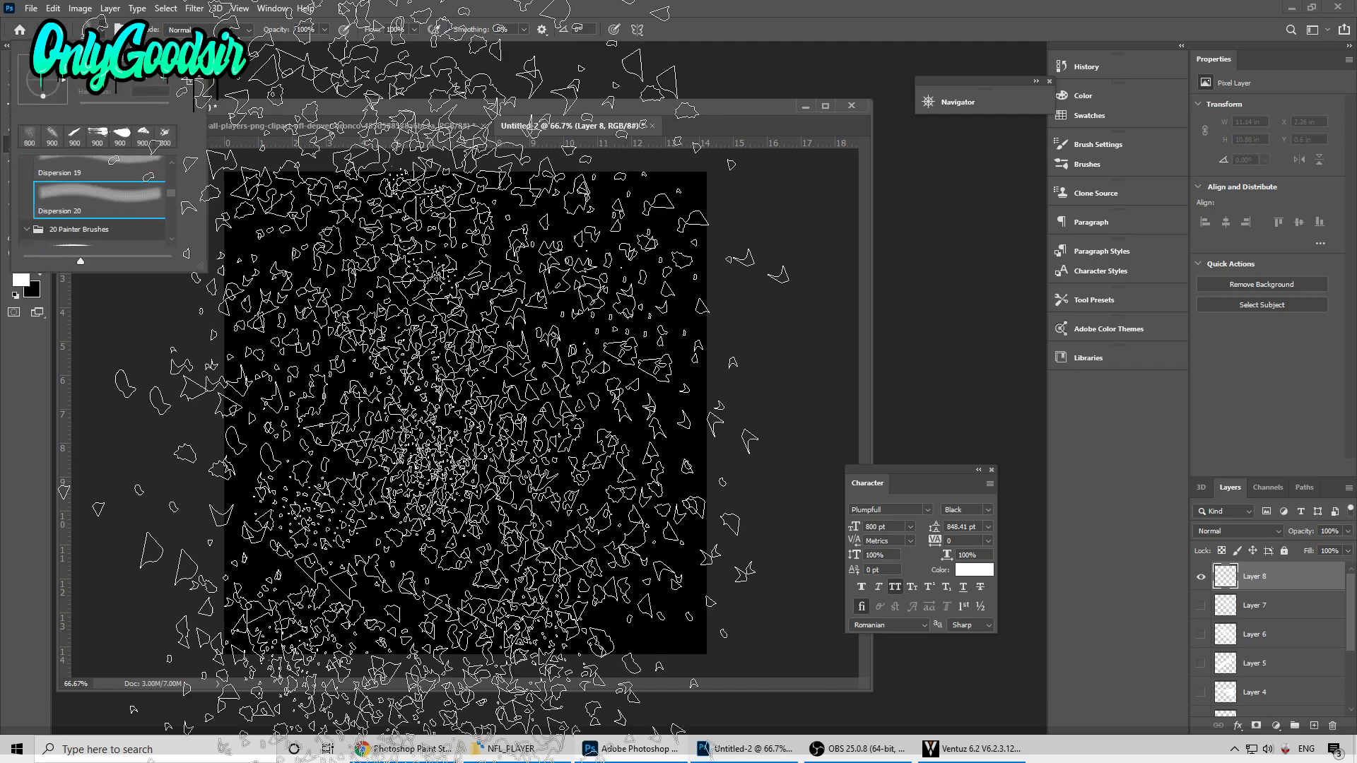
Step: Choose the Painter 14 brush preset after trying Painter 10 and Painter 11
scroll(107, 202, up, 4)
scroll(107, 203, up, 4)
click(135, 205)
scroll(113, 209, down, 6)
scroll(106, 212, down, 6)
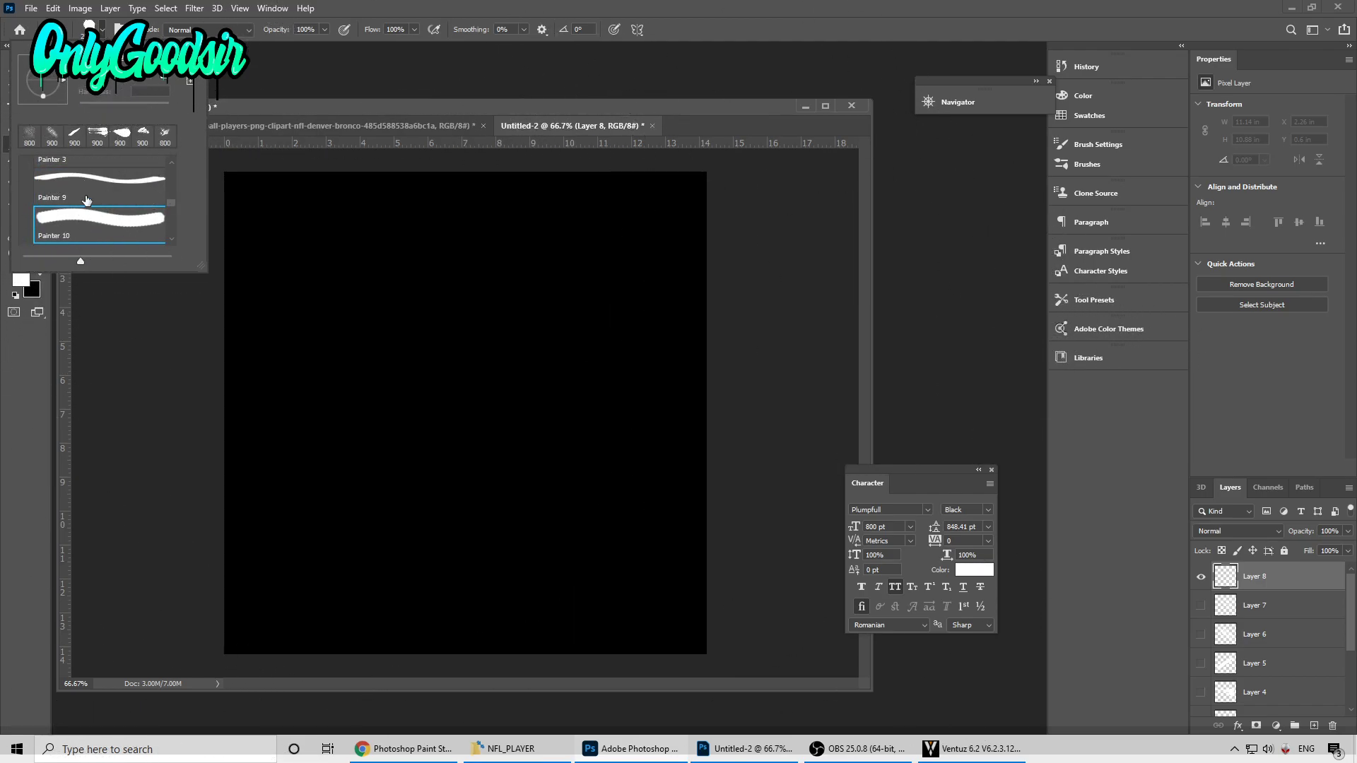
scroll(86, 205, down, 1)
click(92, 220)
scroll(65, 207, down, 1)
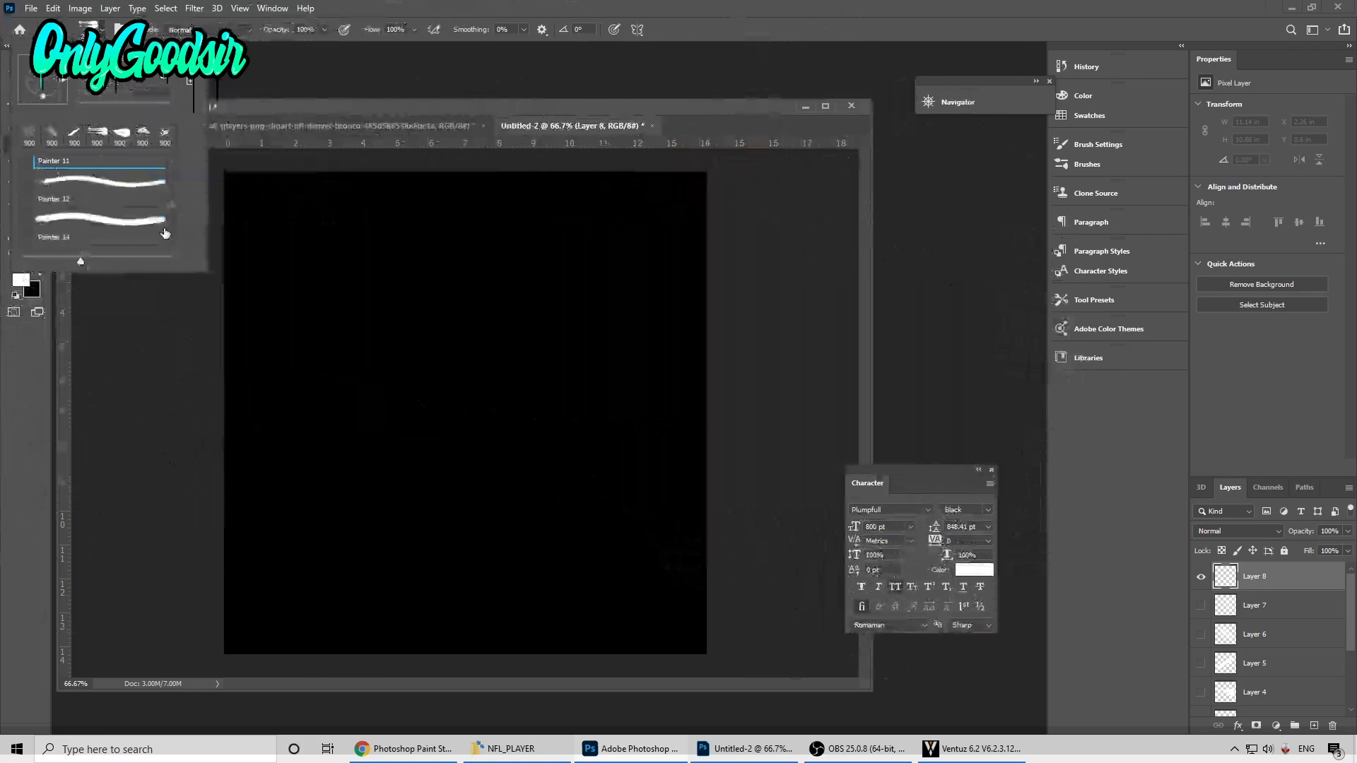
click(99, 224)
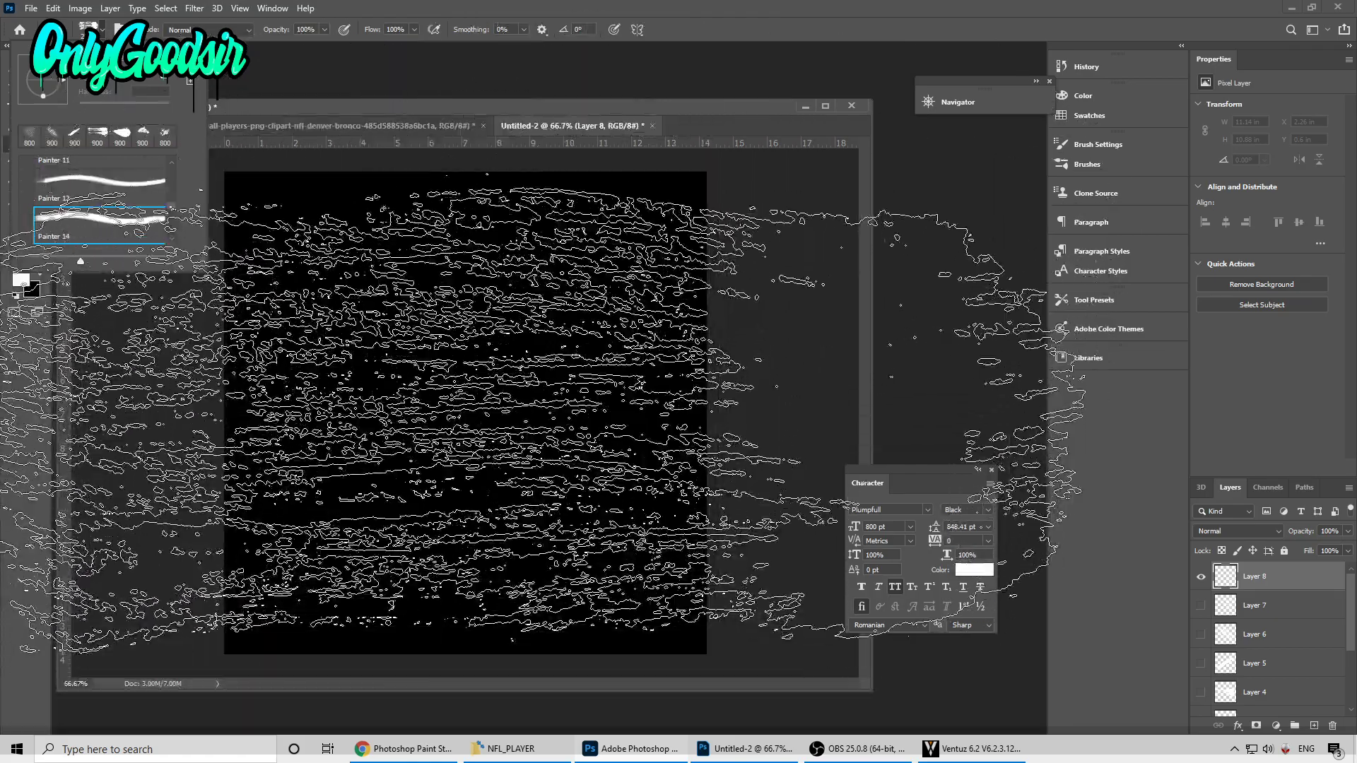
Step: Shrink the Painter 14 brush to fit the canvas and stamp it about 12.5 in wide in white at the centre of Layer 8
click(569, 123)
key(bracketleft)
key(bracketleft)
key(bracketleft)
key(bracketleft)
key(bracketleft)
key(bracketleft)
key(bracketleft)
key(bracketleft)
key(bracketleft)
key(bracketleft)
key(bracketleft)
key(bracketleft)
key(bracketleft)
key(bracketleft)
key(bracketleft)
key(bracketleft)
key(bracketleft)
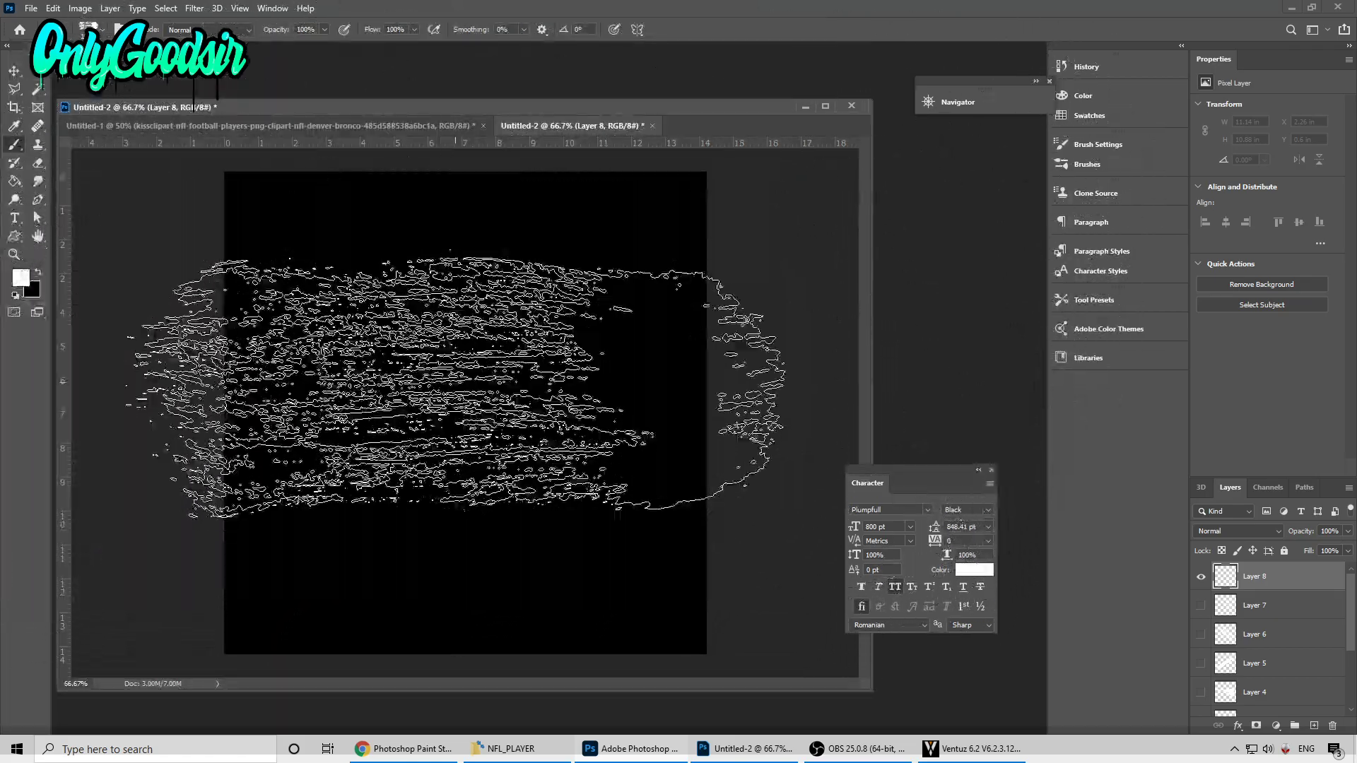
key(bracketright)
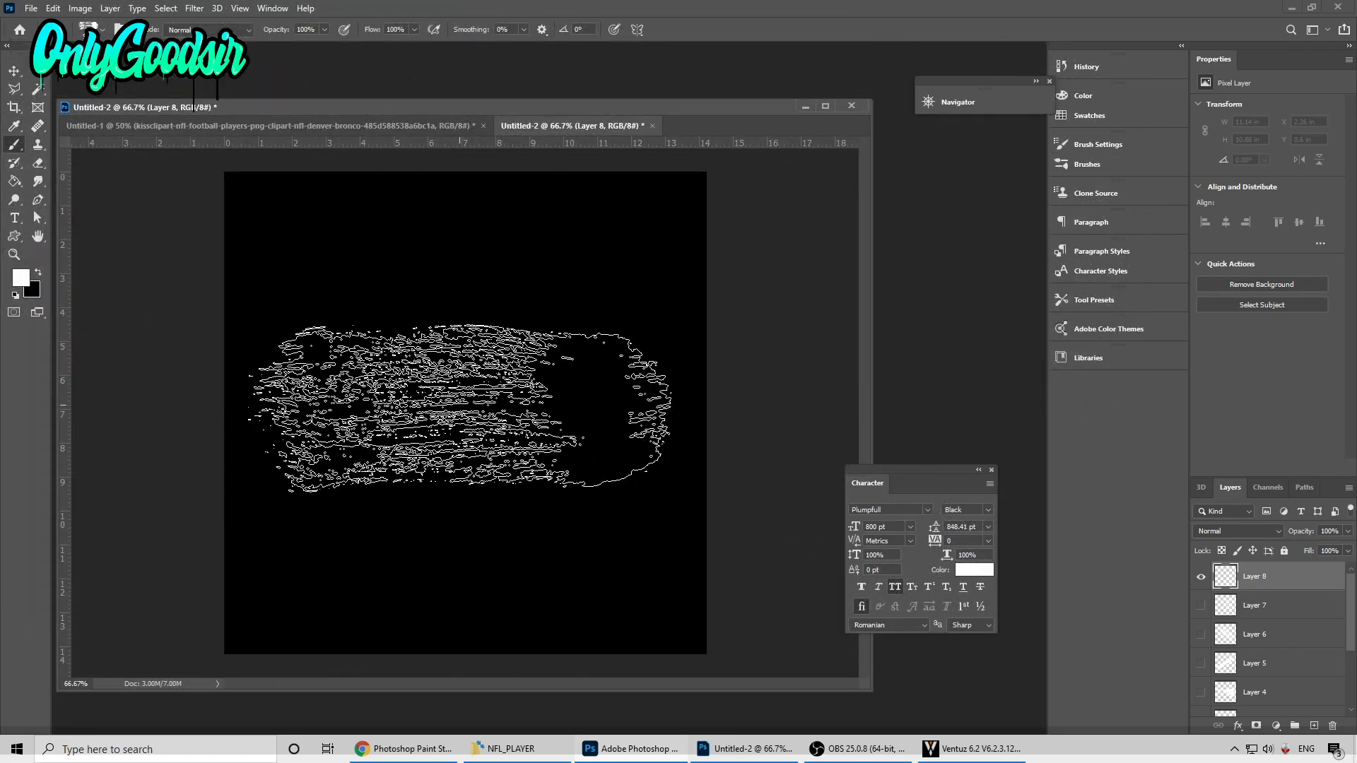
click(462, 404)
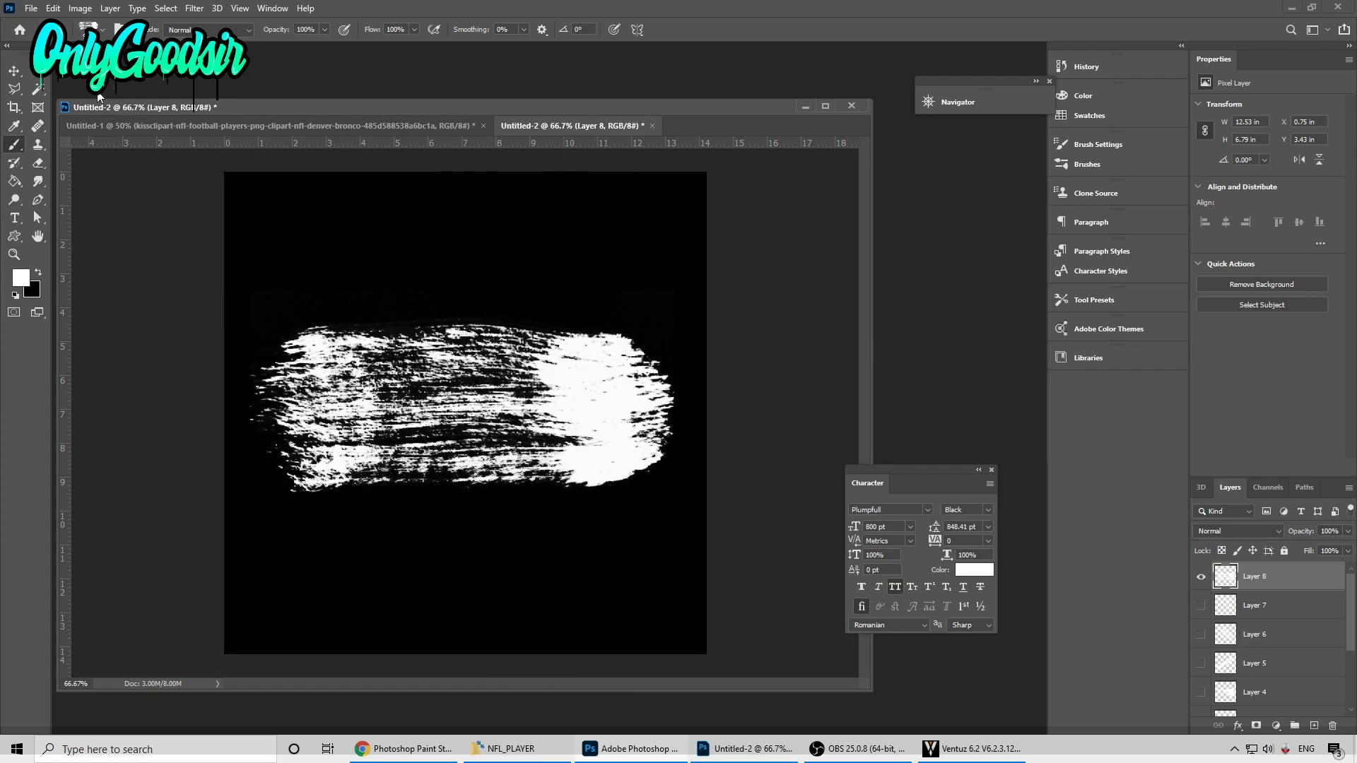
Step: Make Layers 1 to 7 visible again and delete the black Background layer
click(19, 73)
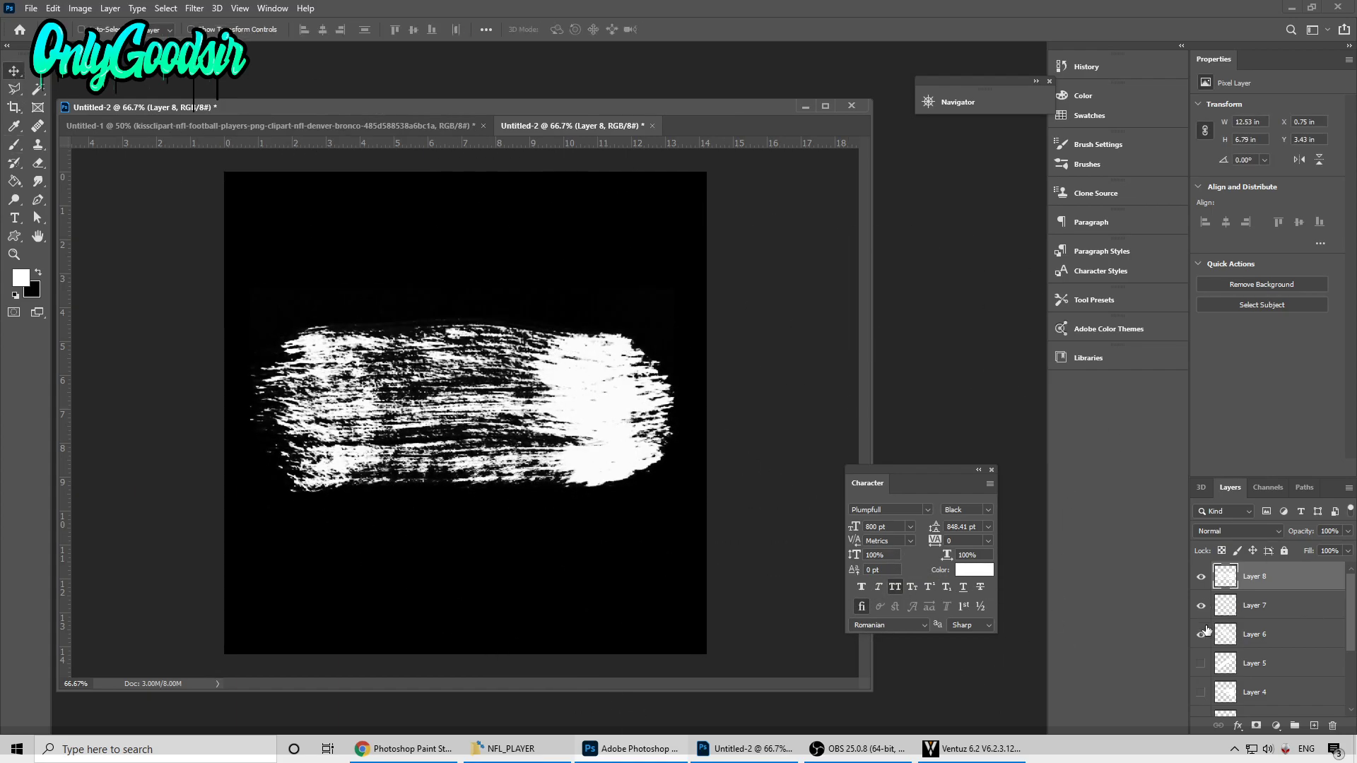
scroll(1230, 668, down, 3)
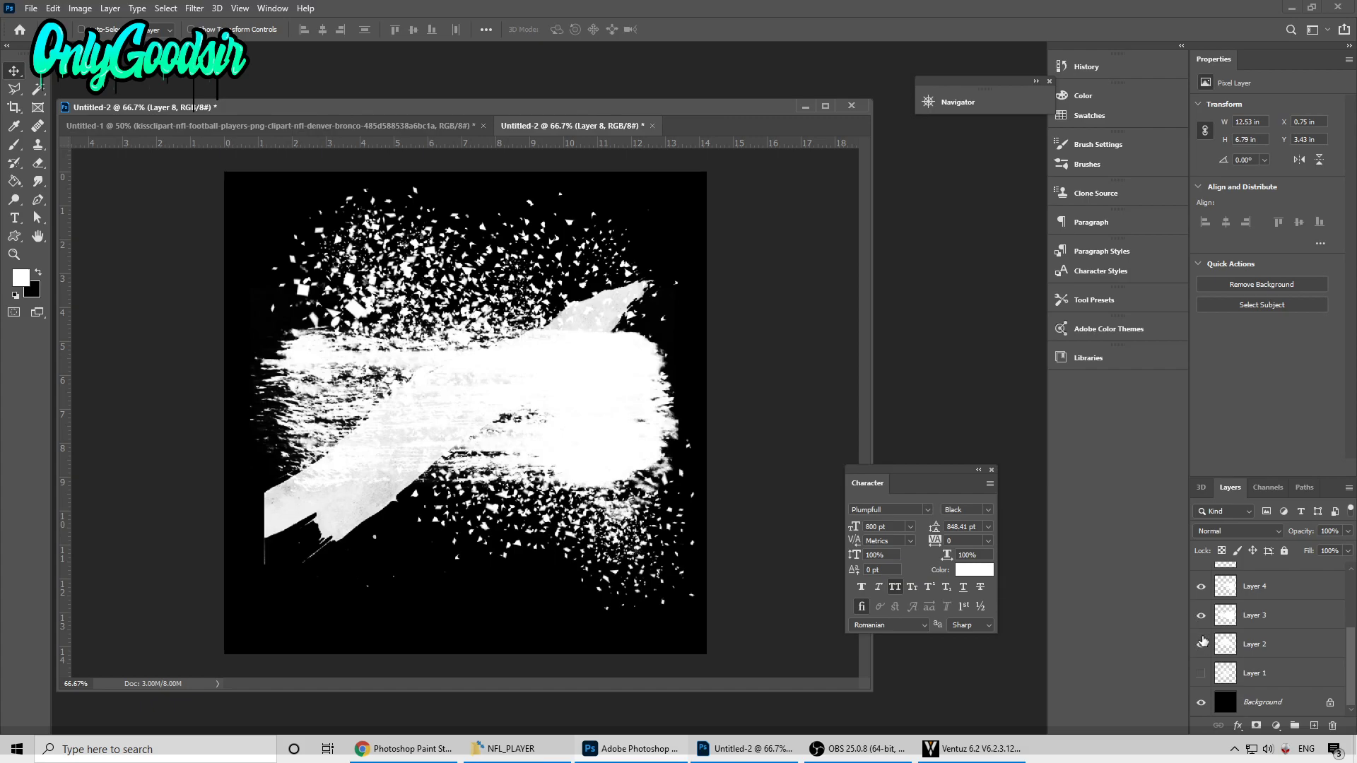
click(1201, 673)
click(1283, 706)
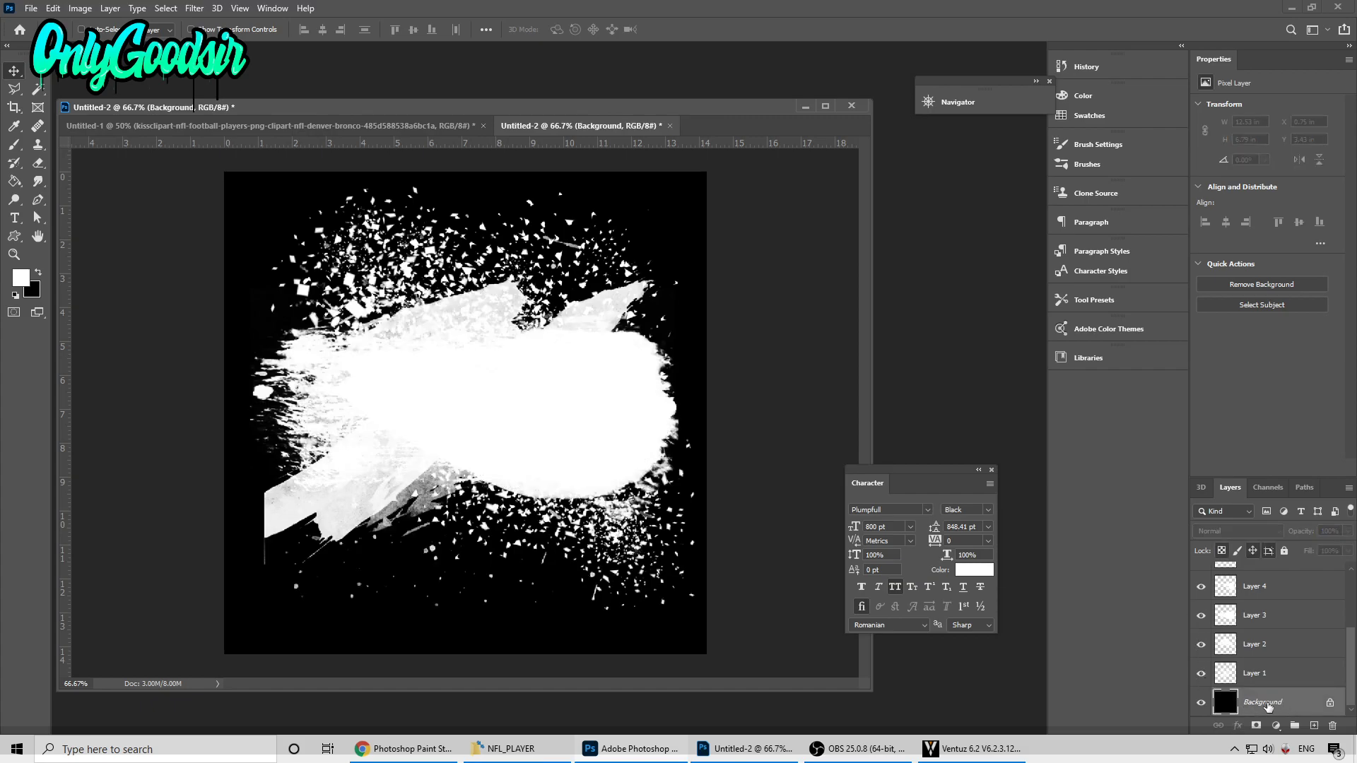
click(1333, 725)
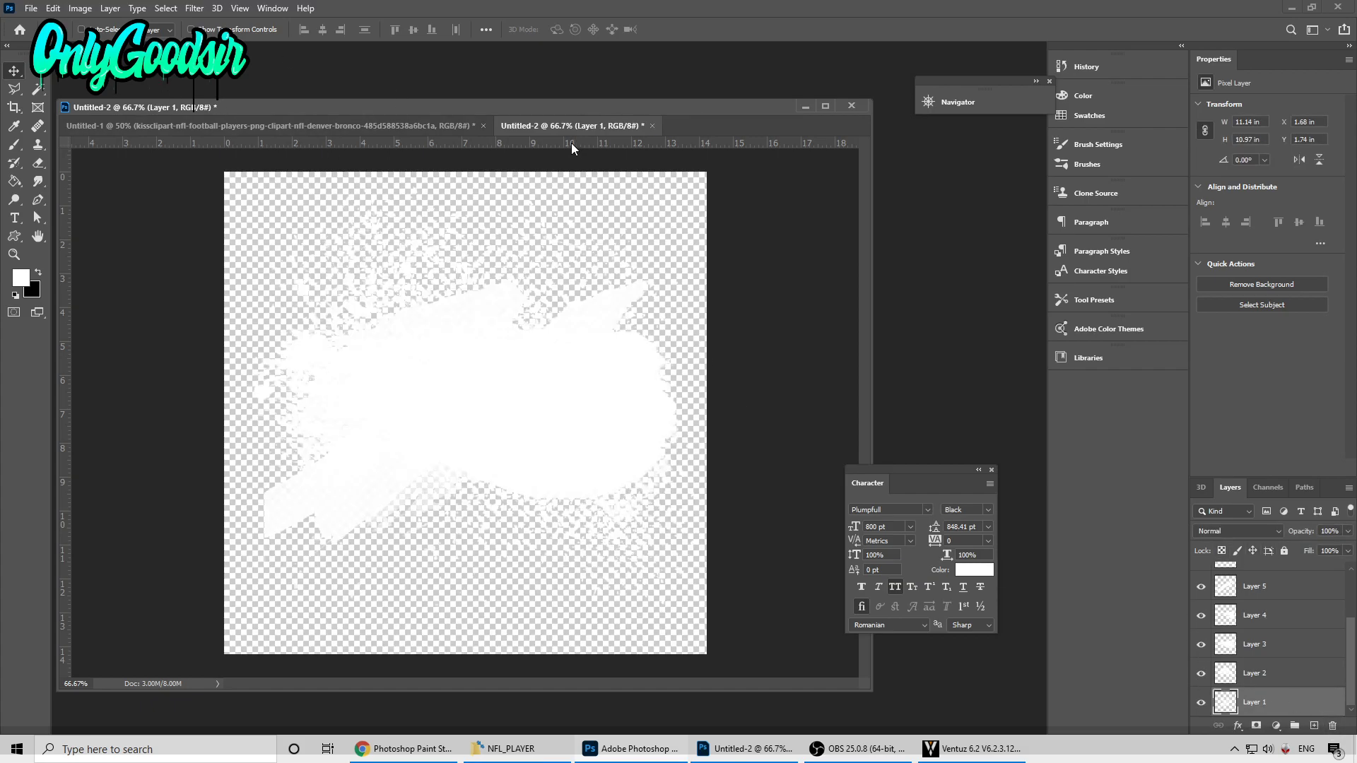
Step: Export all layers as trimmed, transparent PNG-24 files with the prefix SPLASH into the NFL_PLAYER folder on the Desktop
click(33, 9)
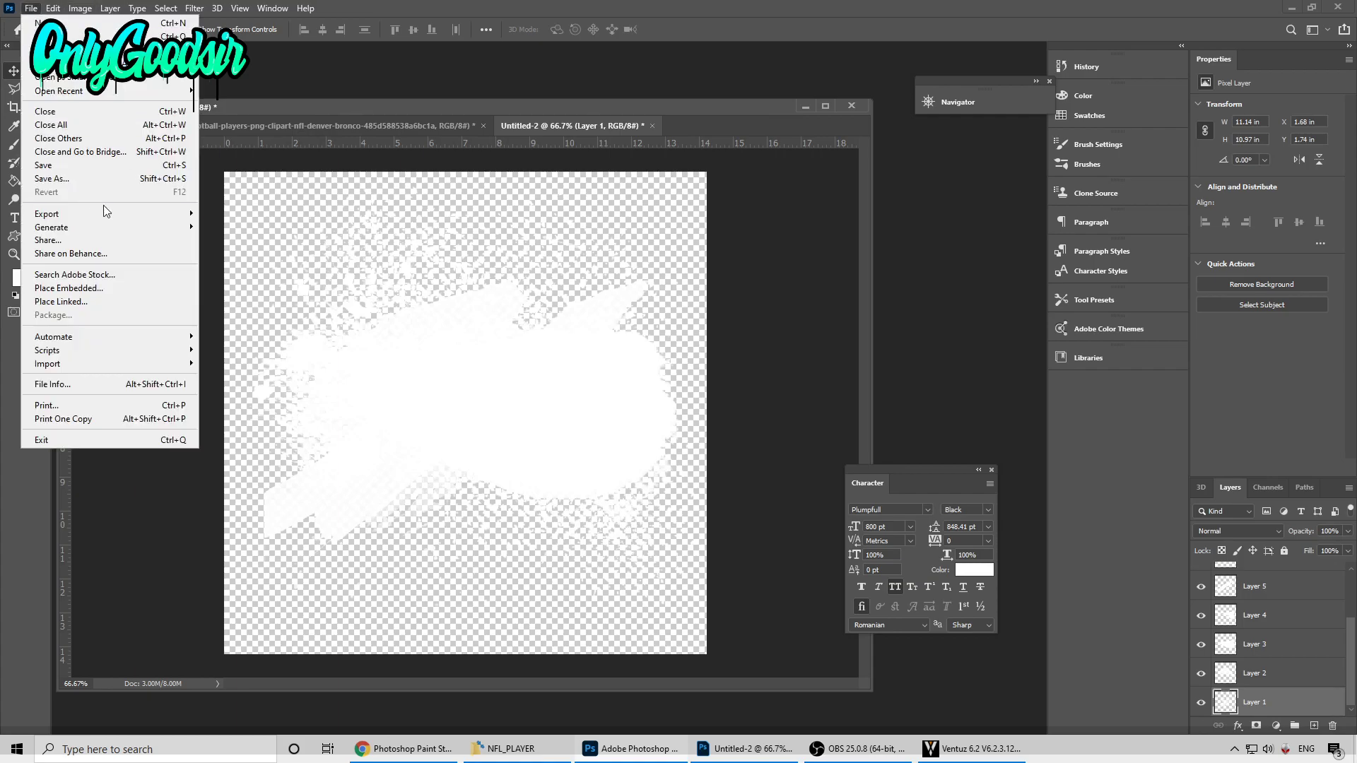
mouse_move(129, 216)
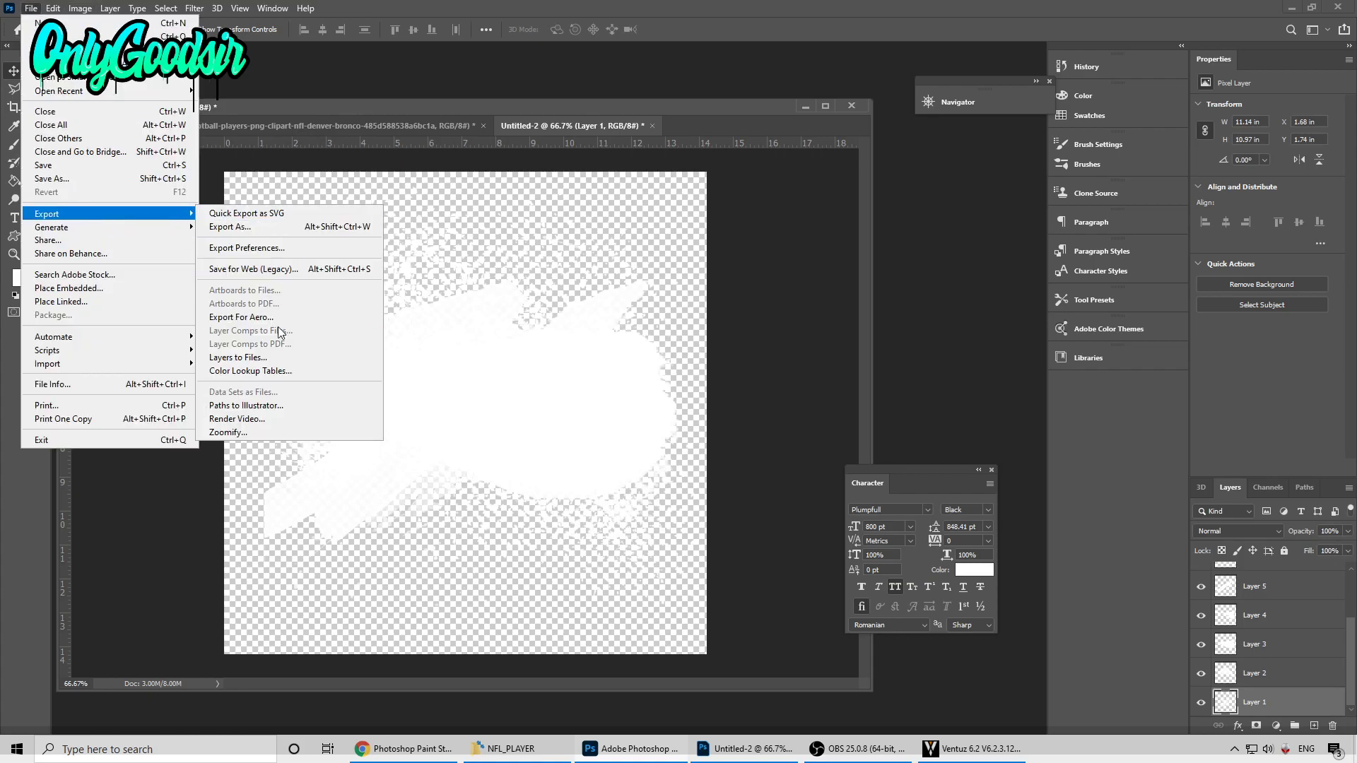
click(263, 360)
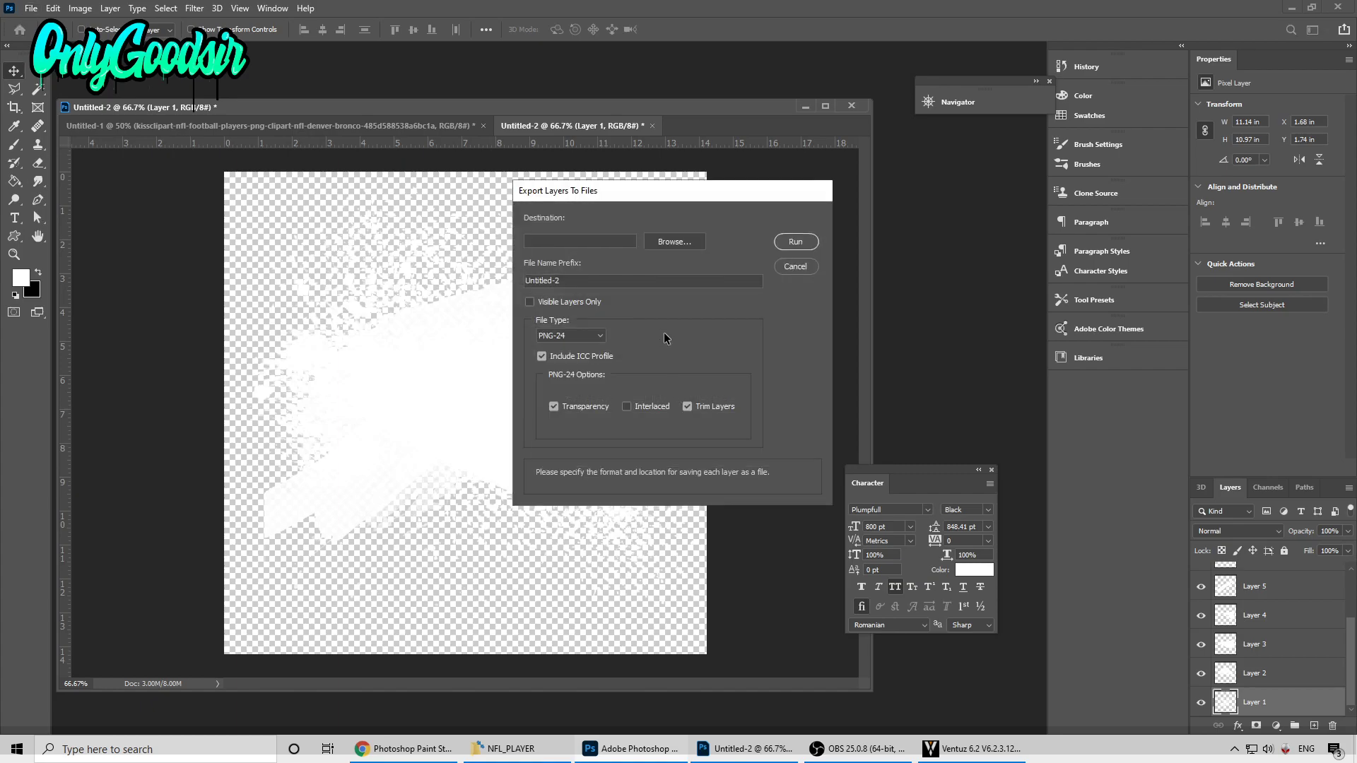
click(674, 241)
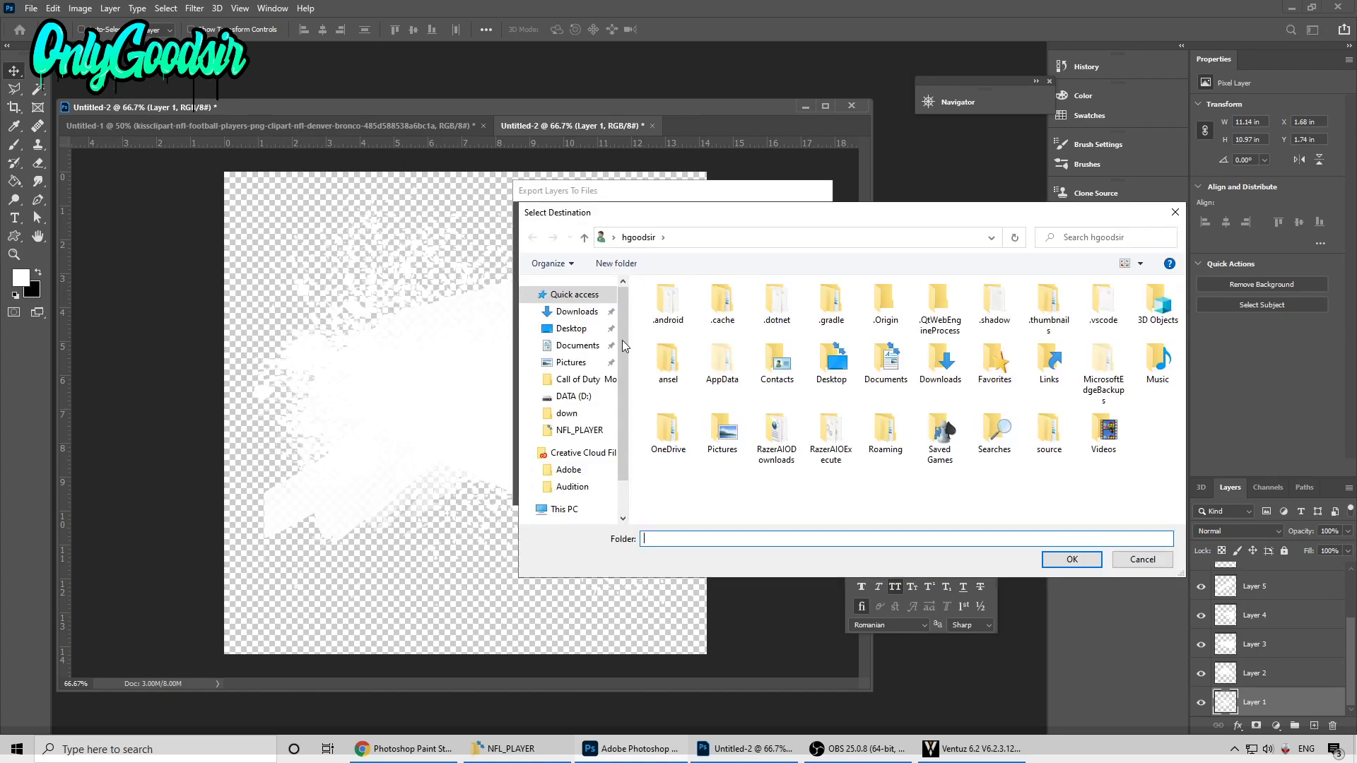
click(571, 328)
double_click(931, 389)
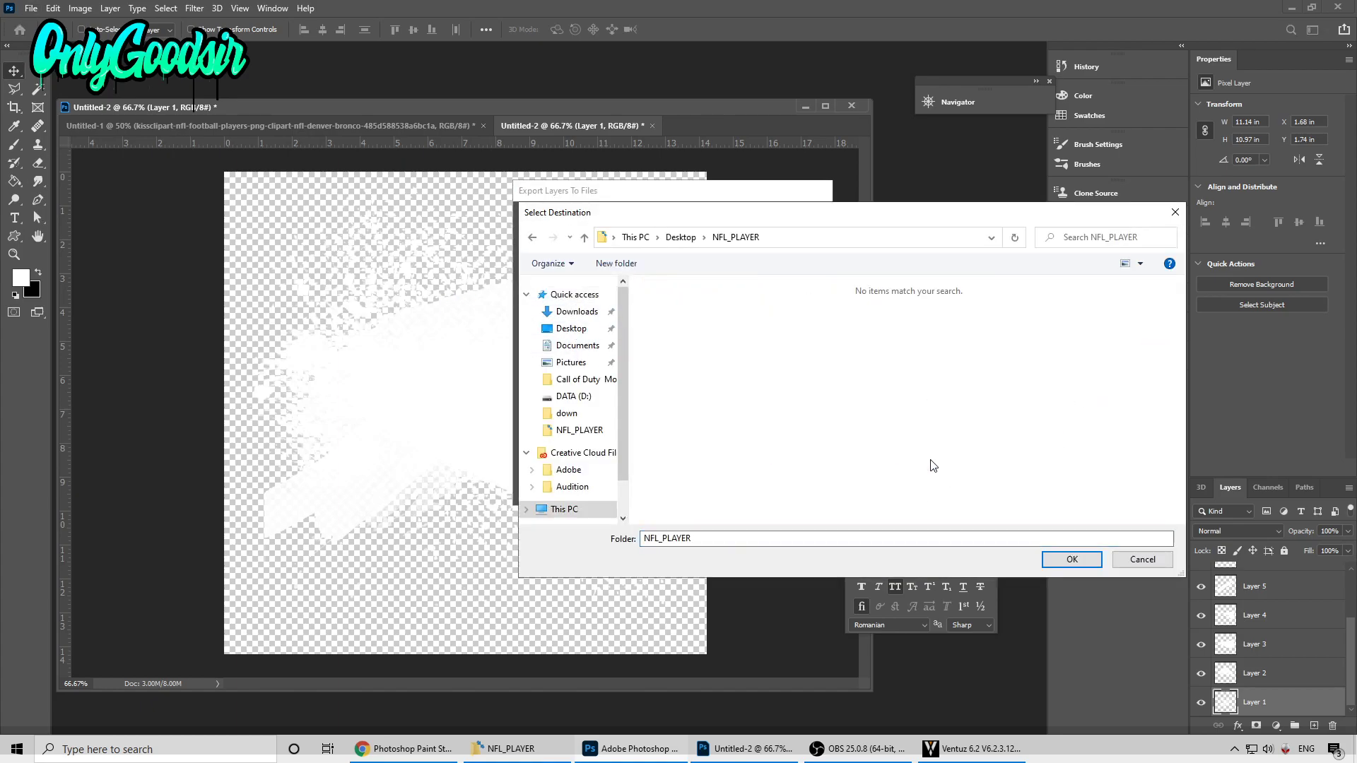
click(1077, 560)
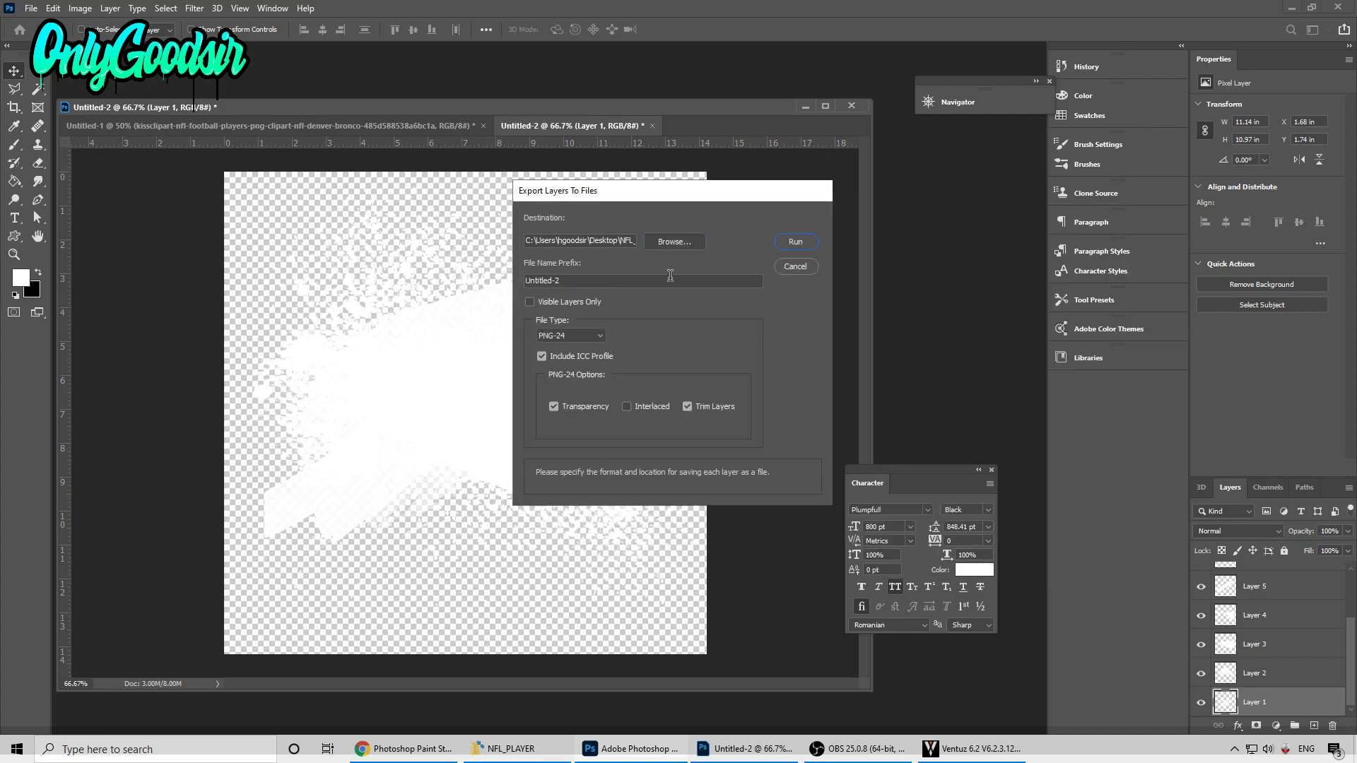
text(SPLASH)
click(795, 241)
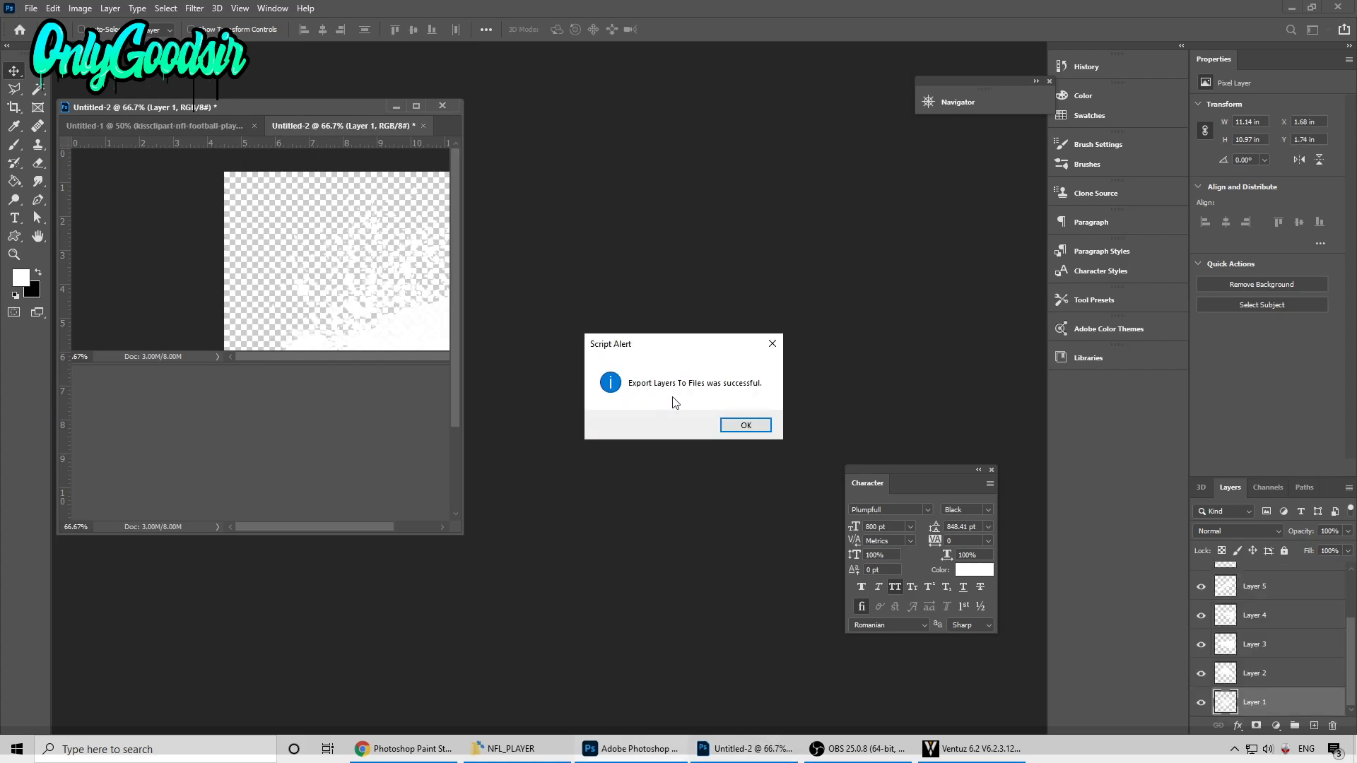
click(745, 427)
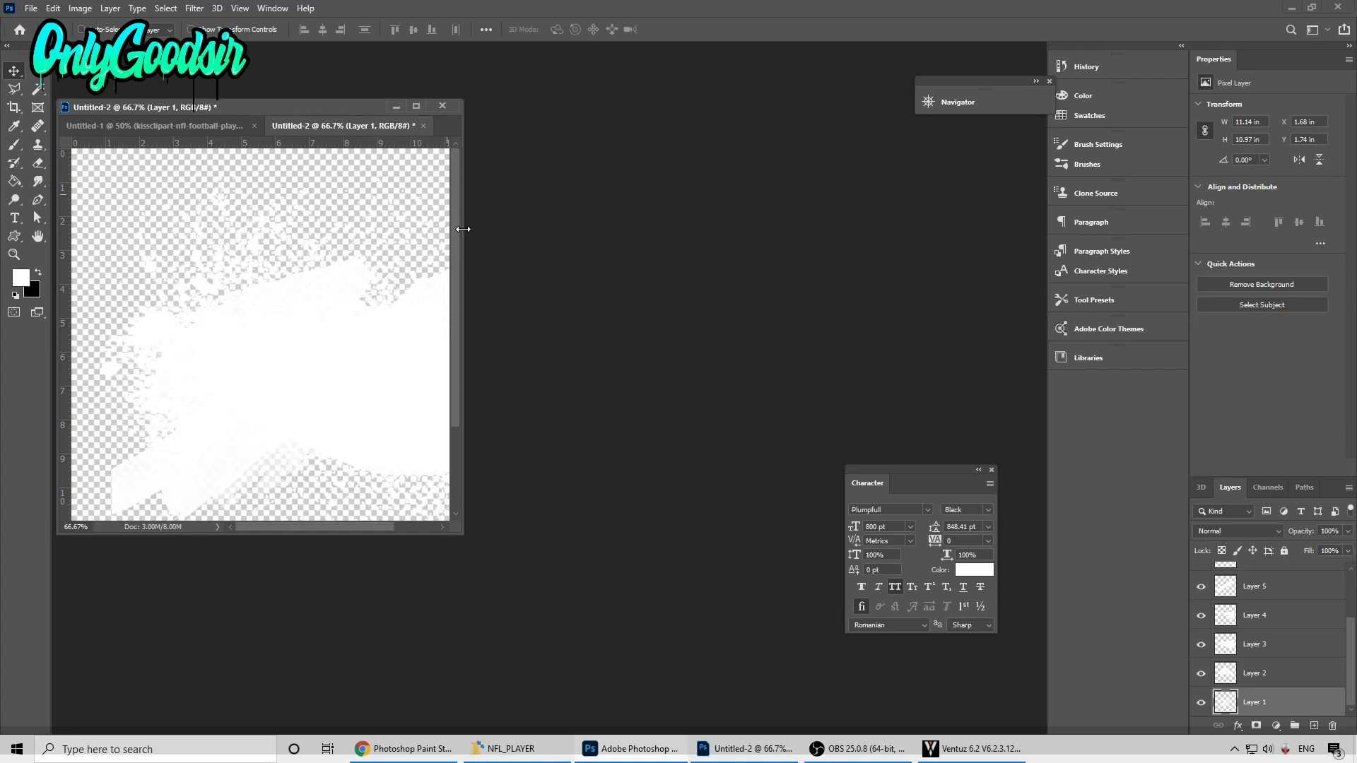
Step: Close the splash texture document without saving and enlarge the window of the football player document
drag(461, 233, 820, 269)
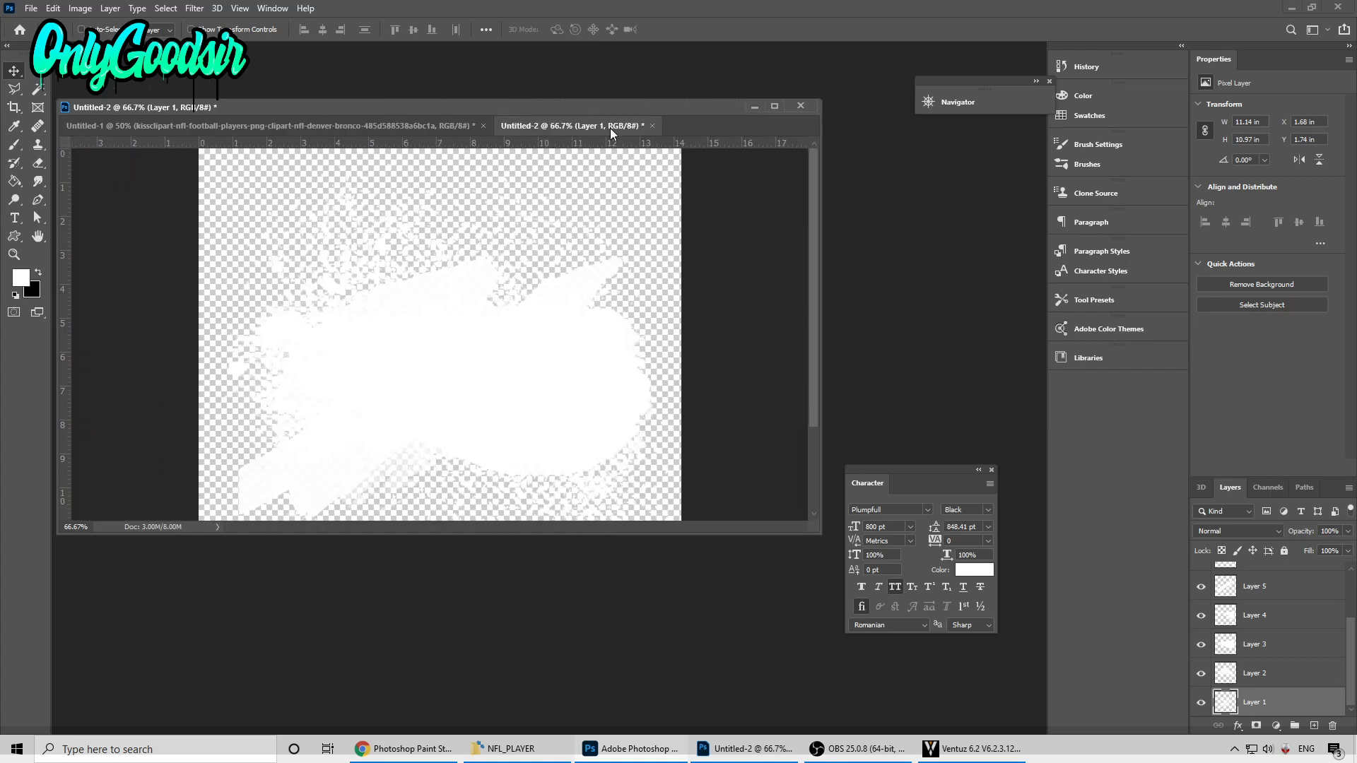
click(652, 125)
click(664, 285)
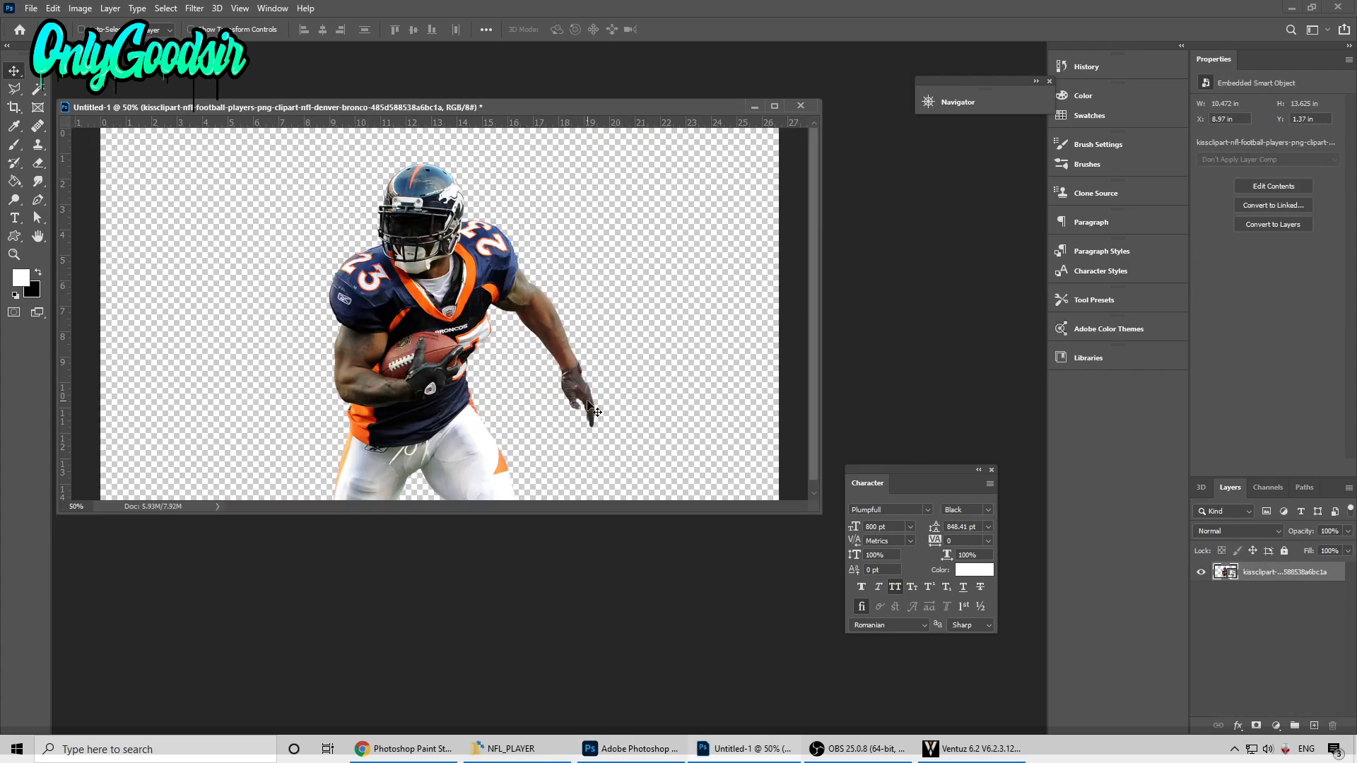
drag(819, 516, 857, 631)
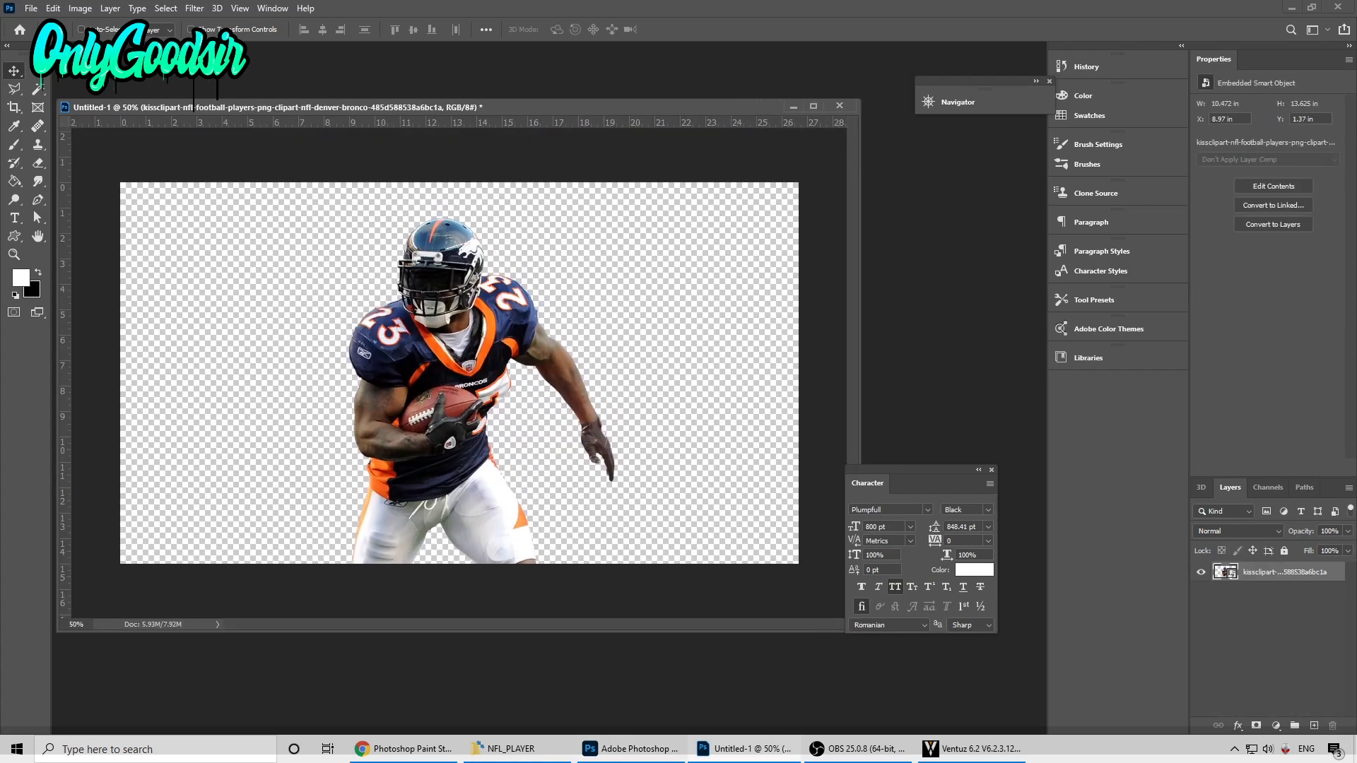
click(41, 9)
click(64, 176)
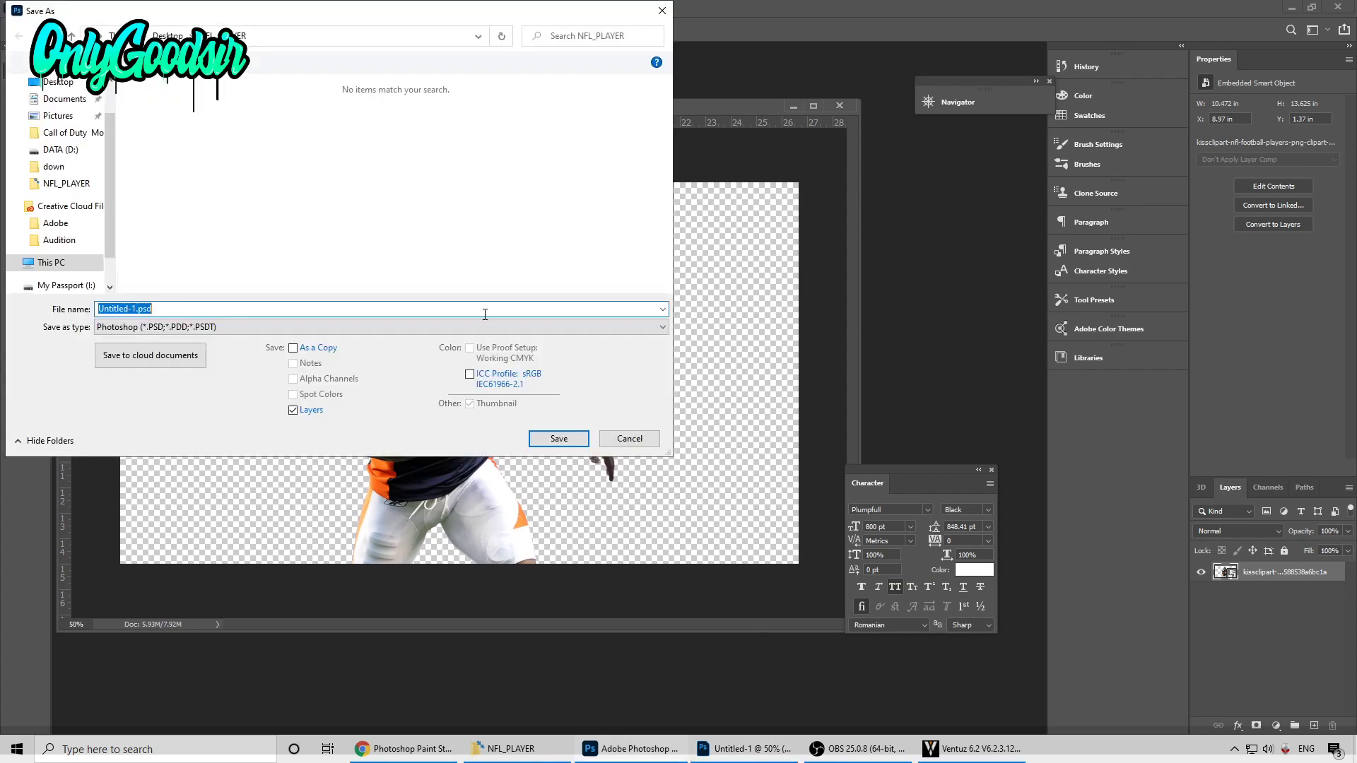
click(466, 327)
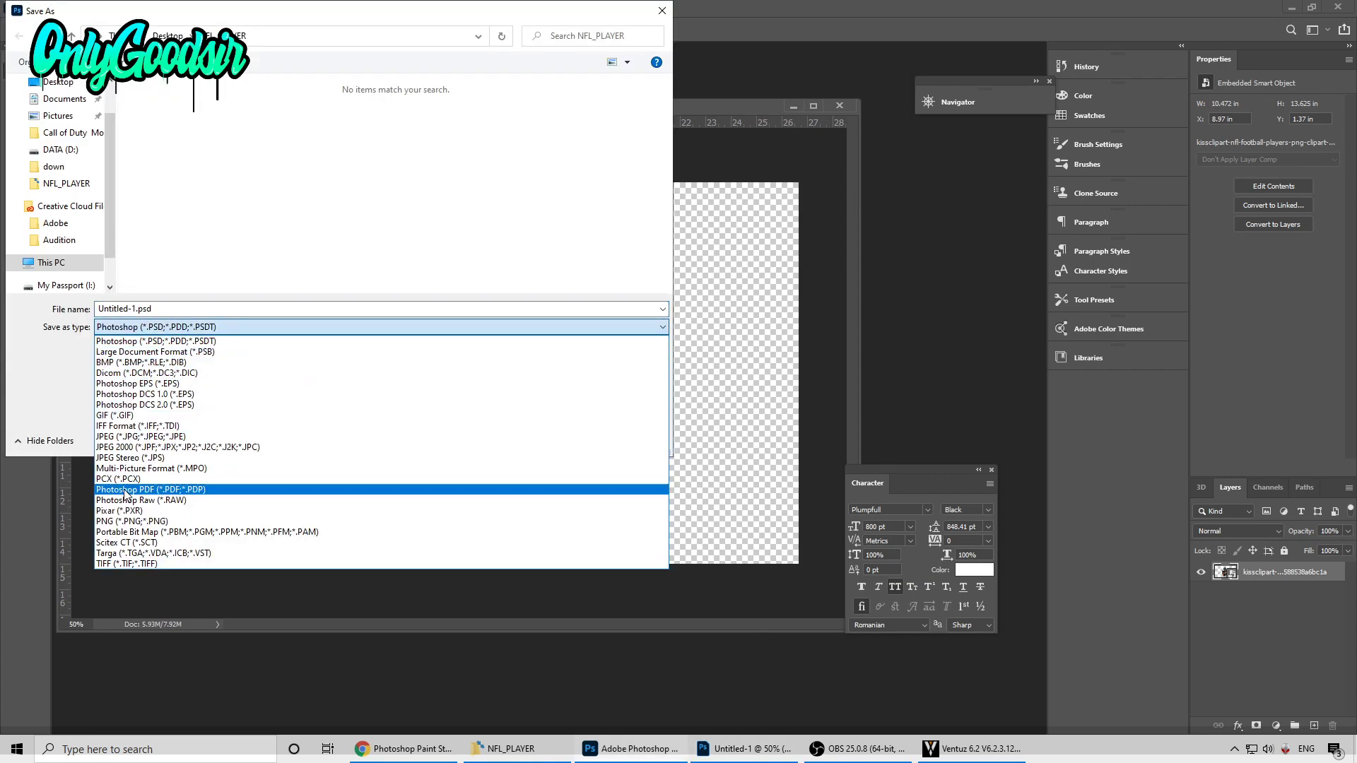
click(736, 508)
click(622, 439)
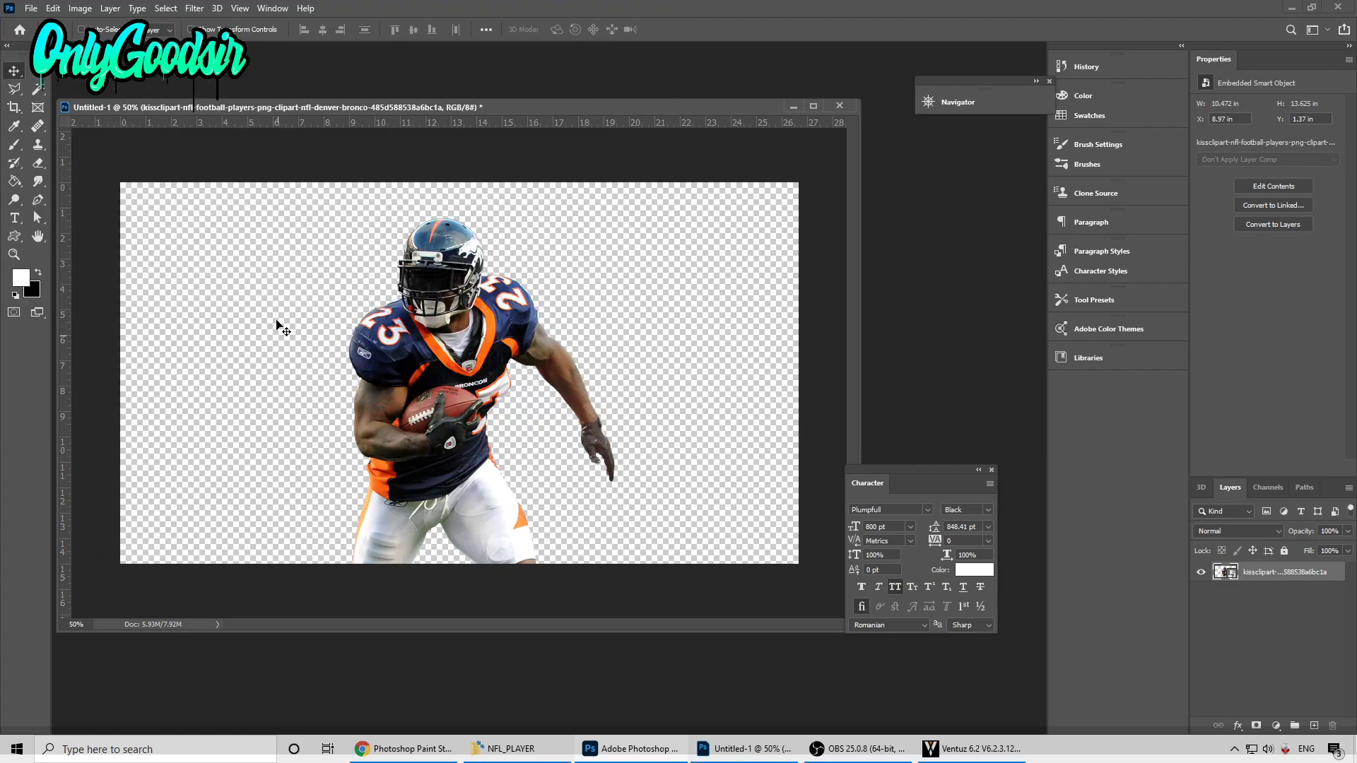
Step: Trim the transparent pixels from all four sides of the football player document
click(110, 8)
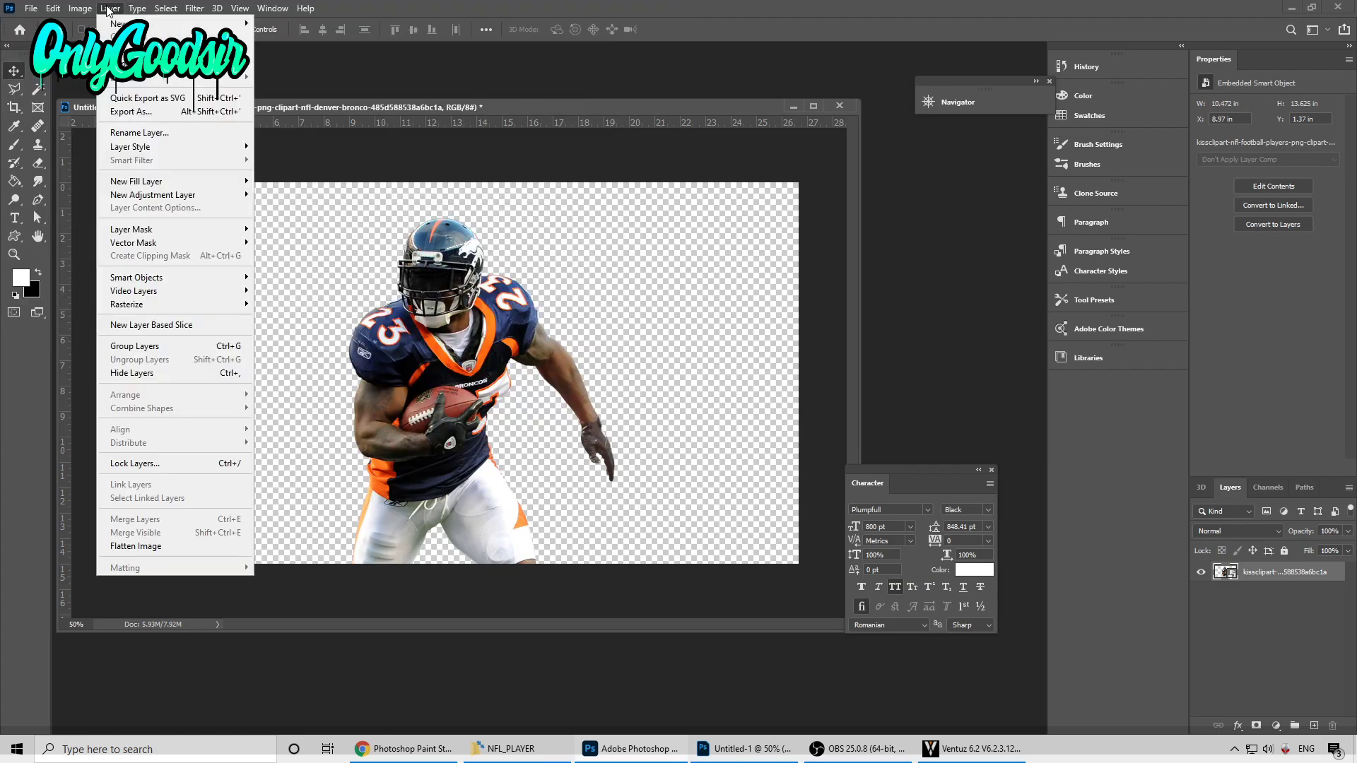
mouse_move(85, 9)
click(126, 165)
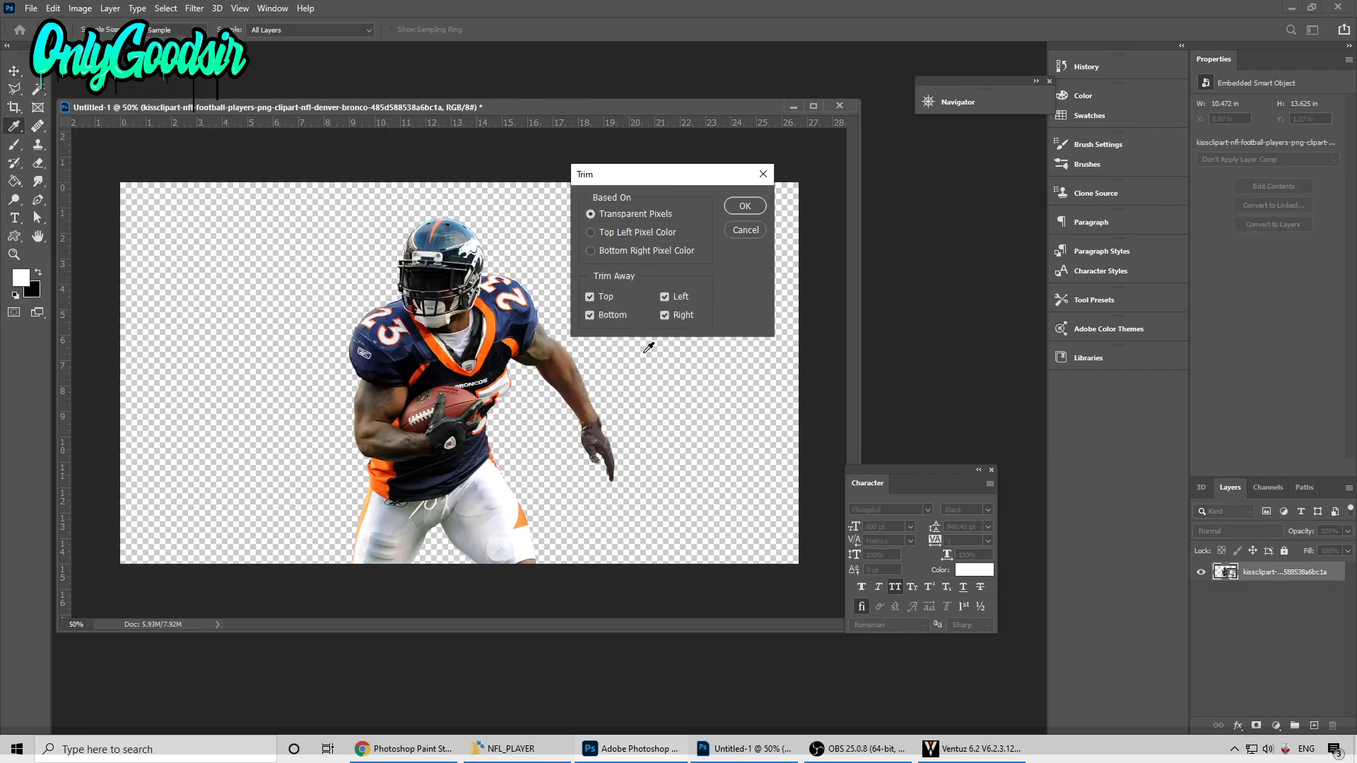
click(728, 210)
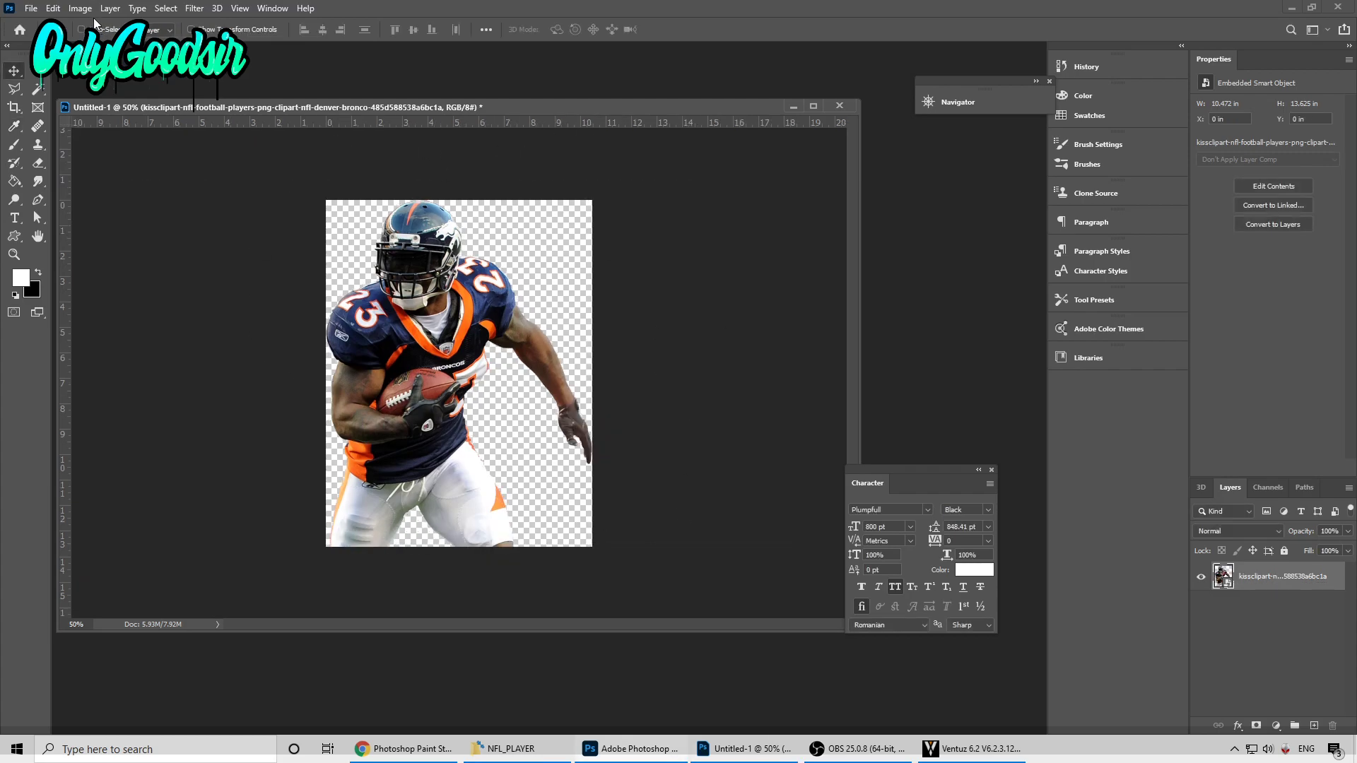
Step: Save the trimmed player image as a PNG in the NFL_PLAYER folder using the large file size option
click(41, 9)
click(88, 180)
click(202, 329)
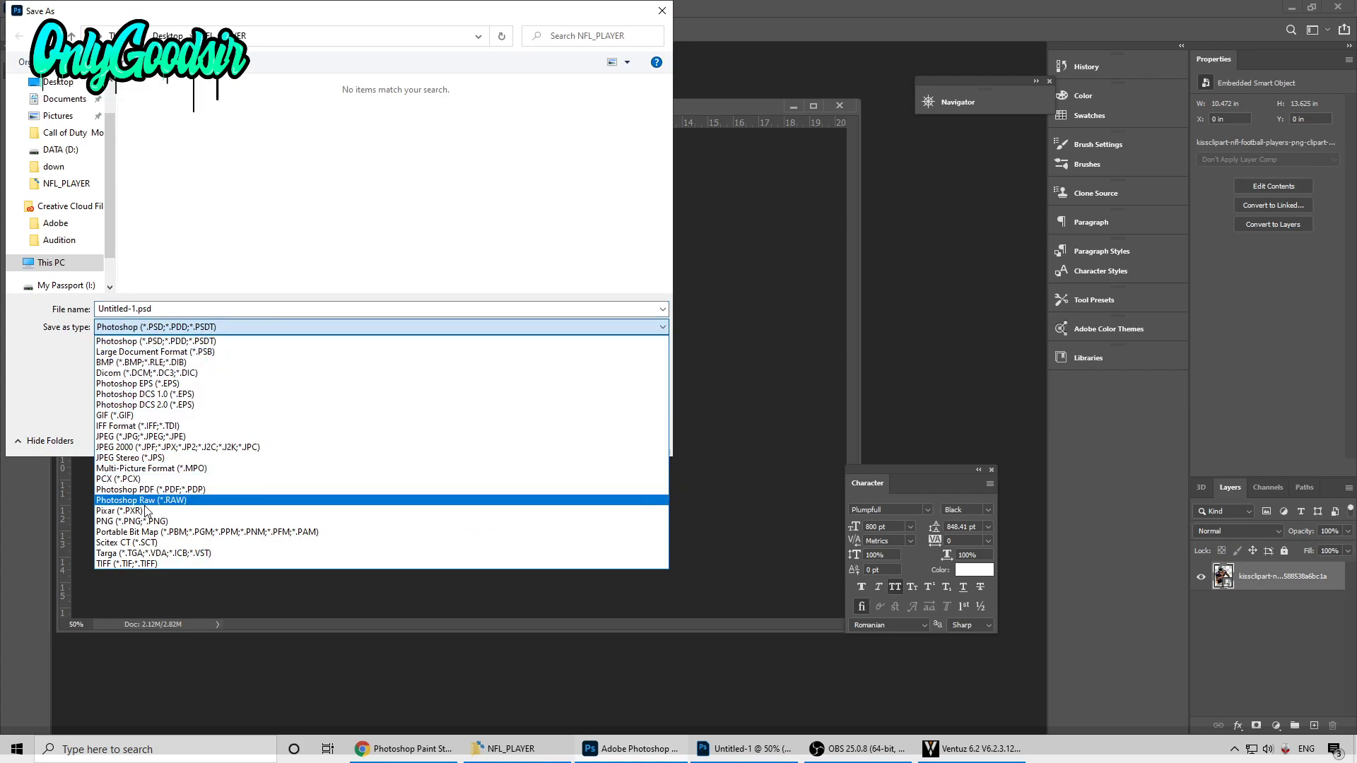
click(169, 516)
double_click(244, 309)
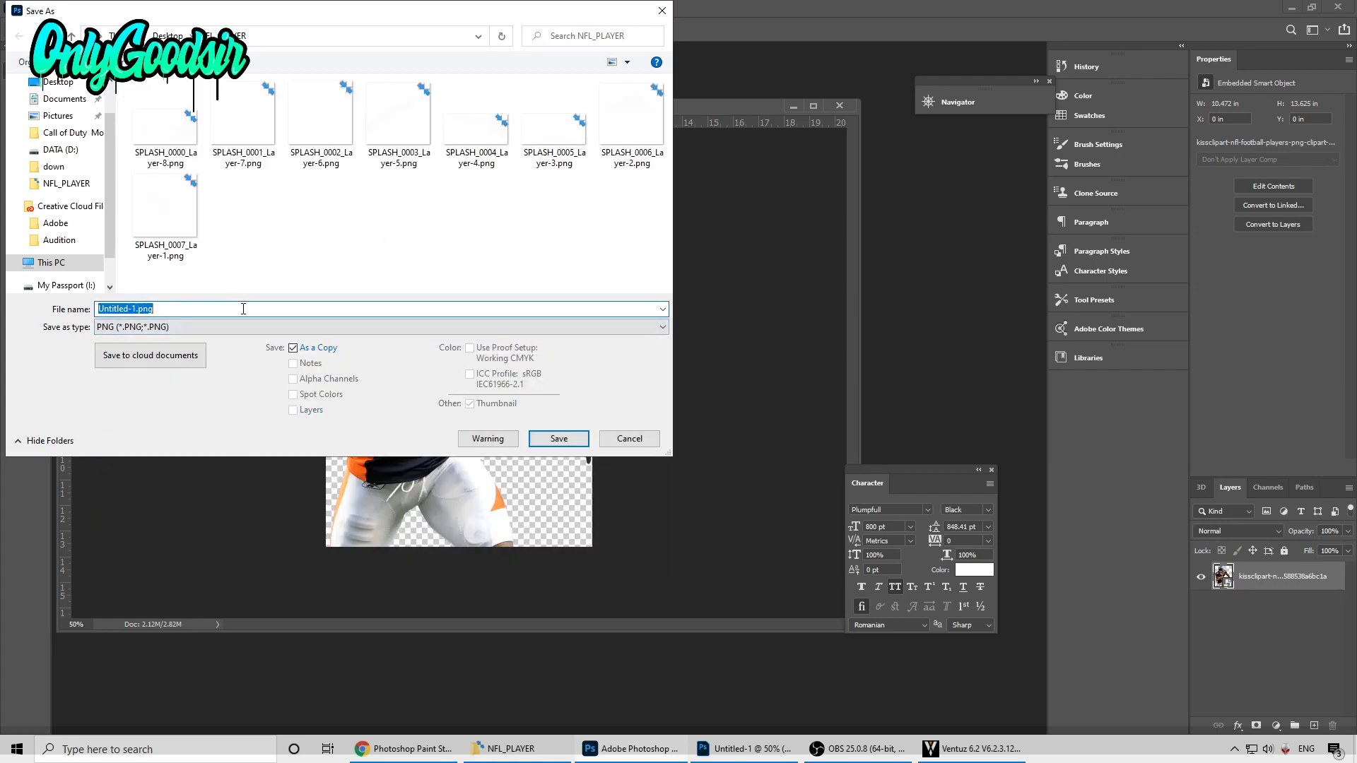
key(Return)
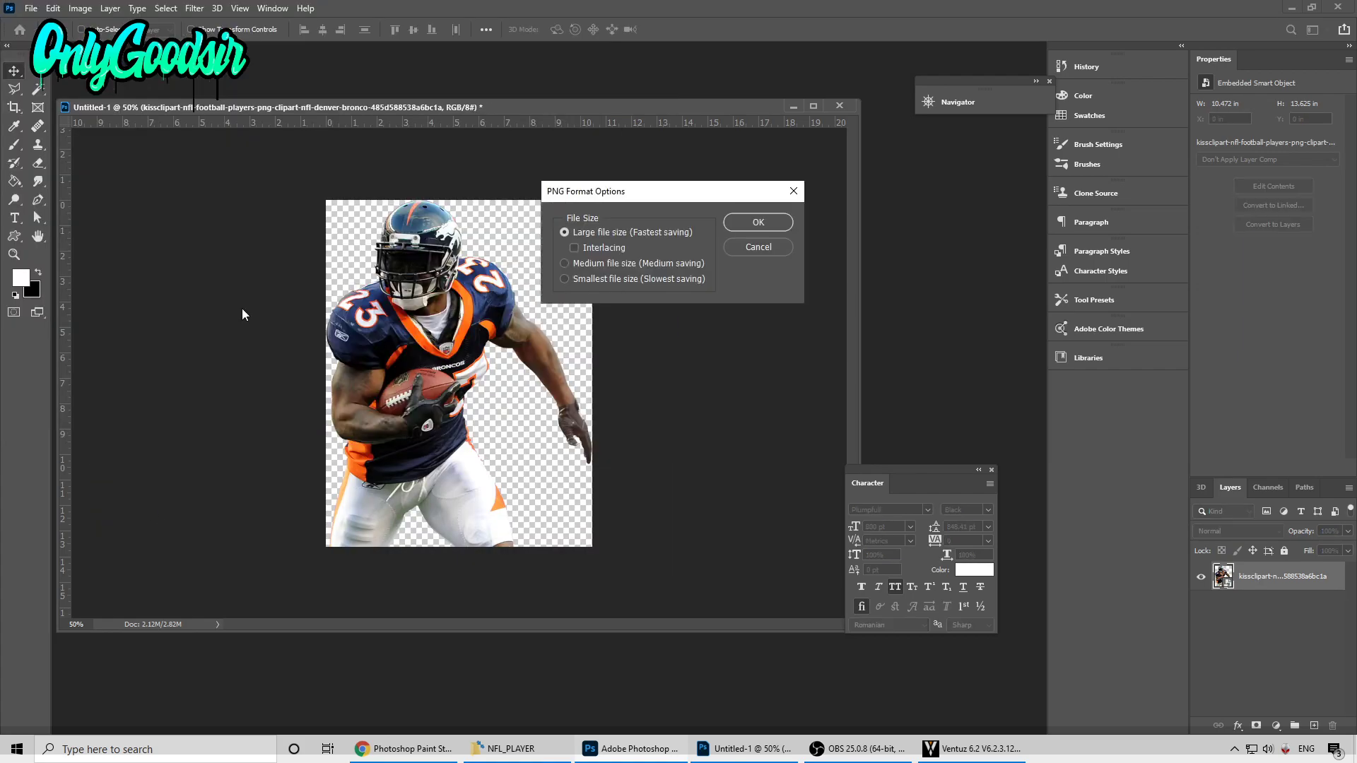
key(Return)
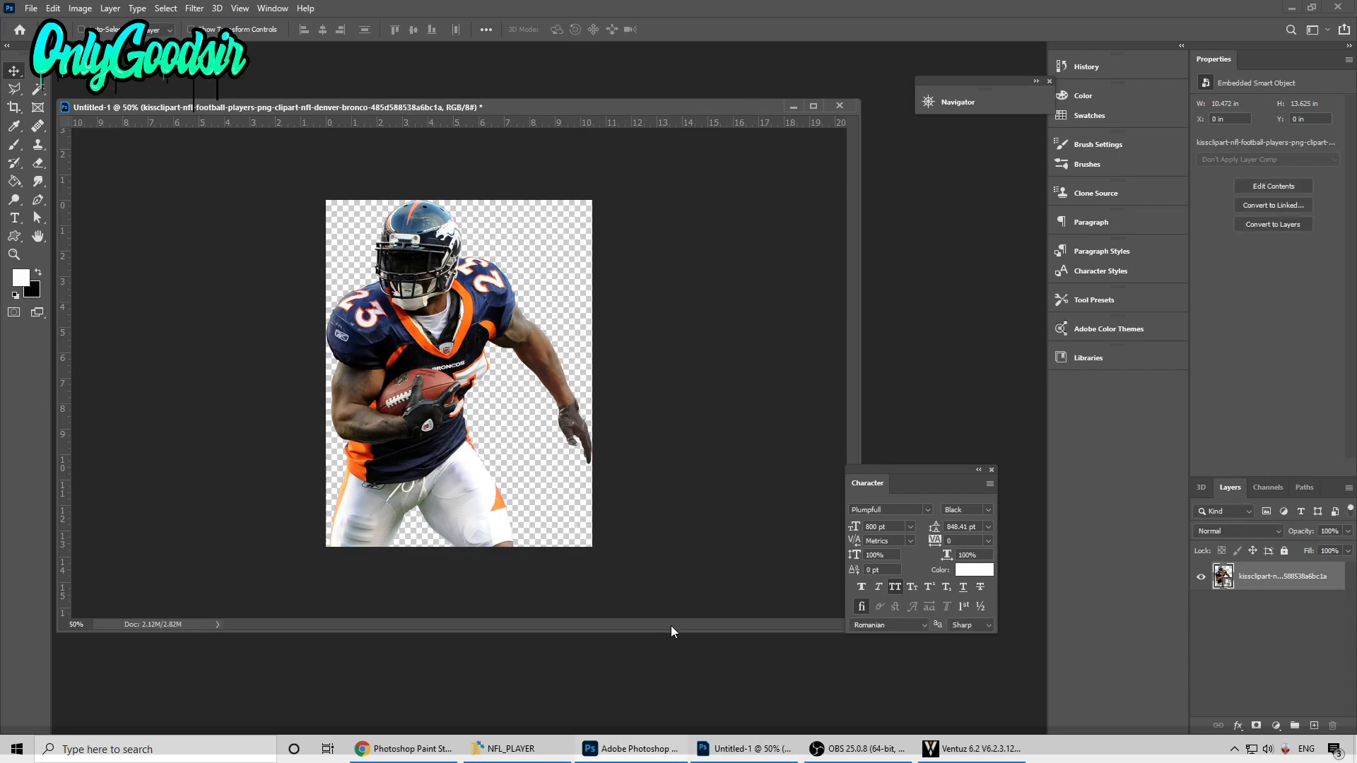
Step: Switch to Ventuz and create a new scene
click(949, 749)
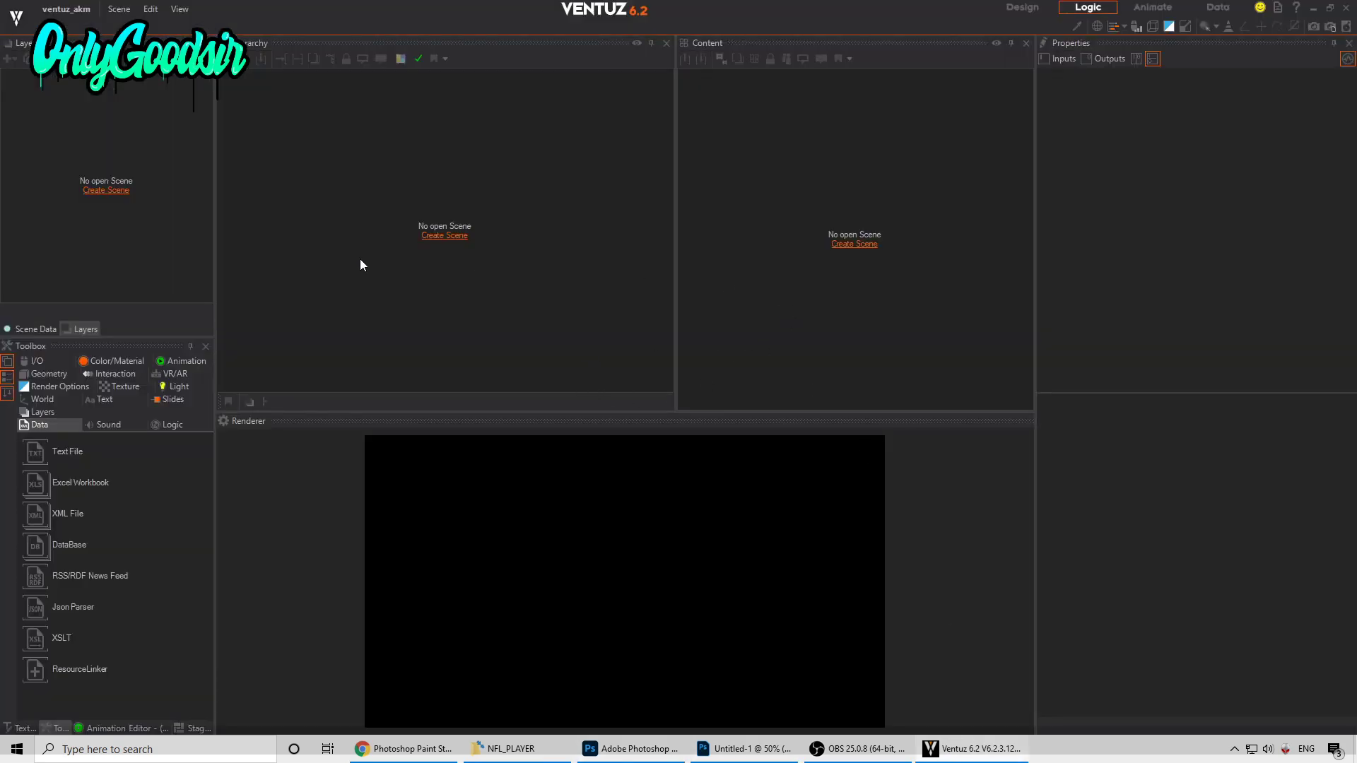
click(452, 235)
click(497, 253)
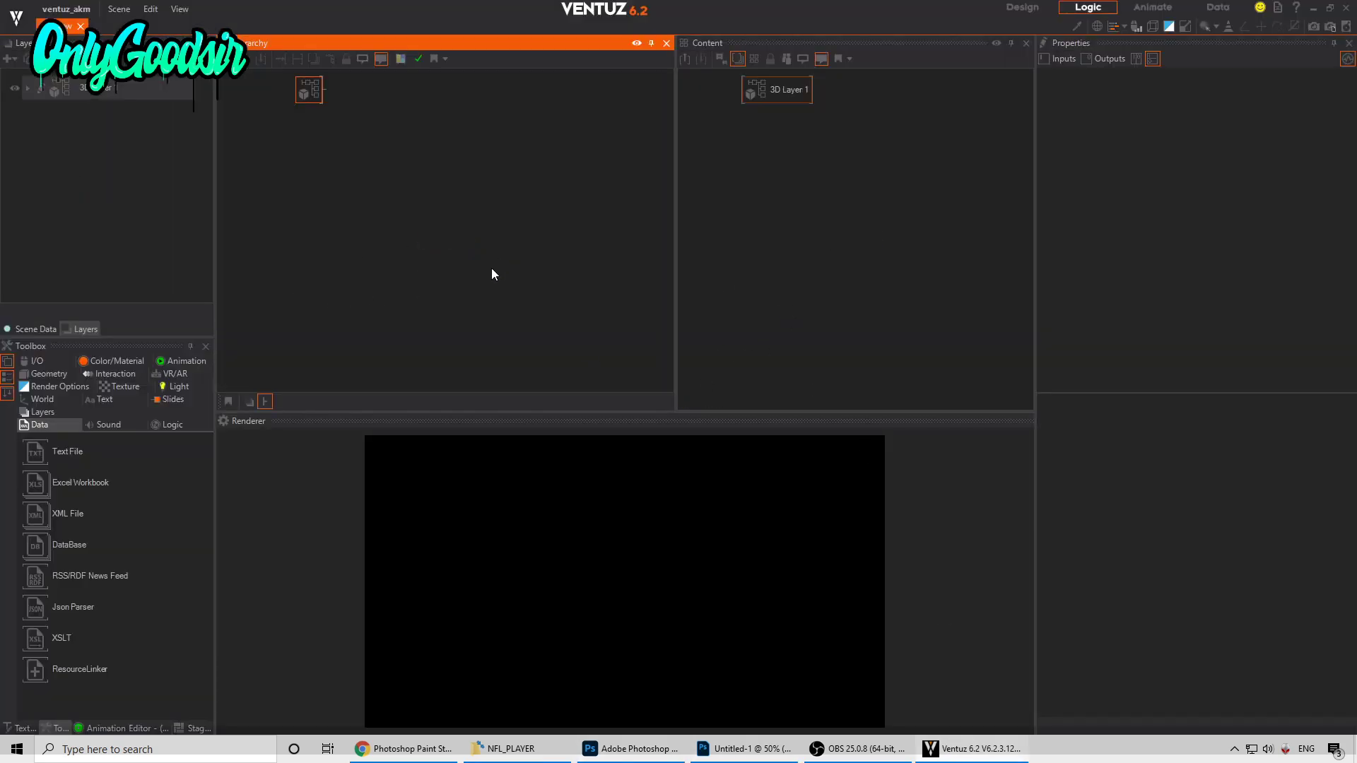
Step: Add an Axis node to 3D Layer 1 in the hierarchy and attach a rectangle behind it
click(328, 174)
double_click(335, 124)
text(axis)
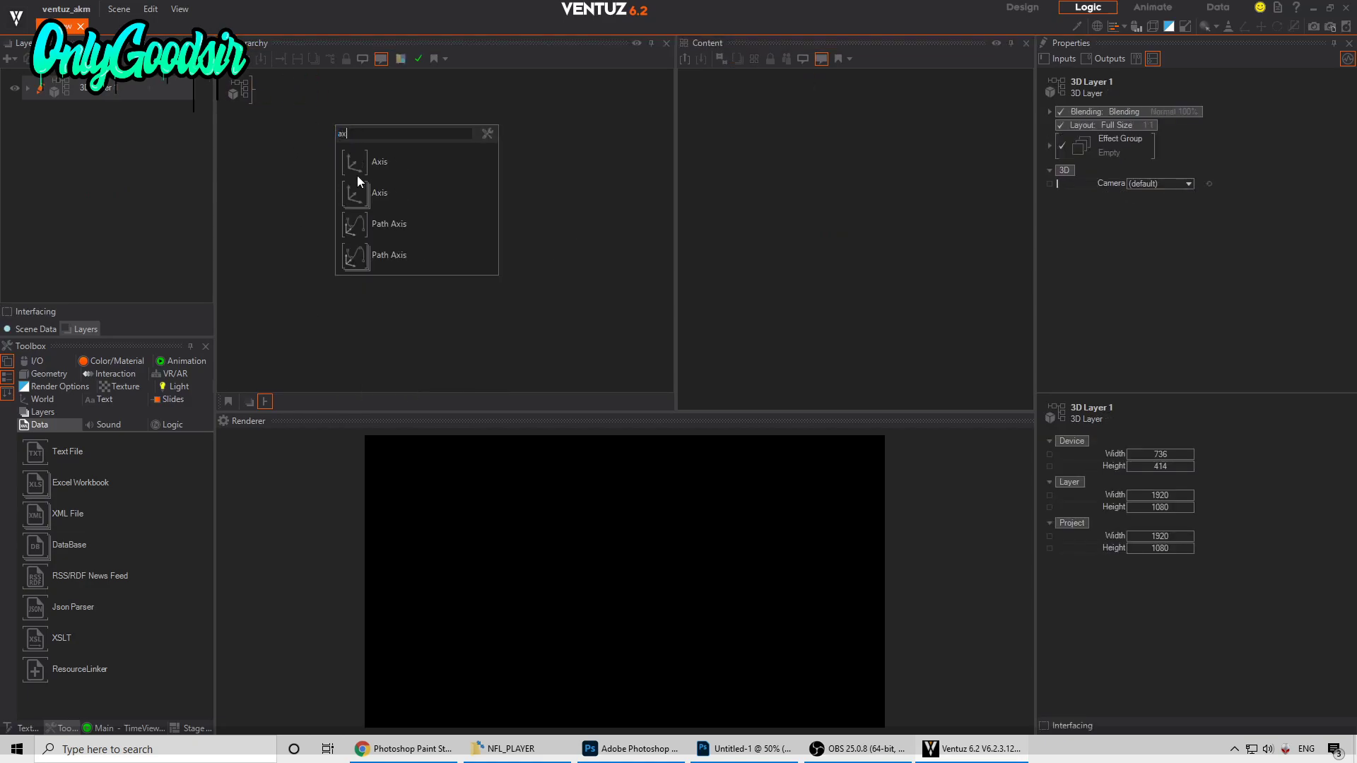
key(Return)
click(305, 133)
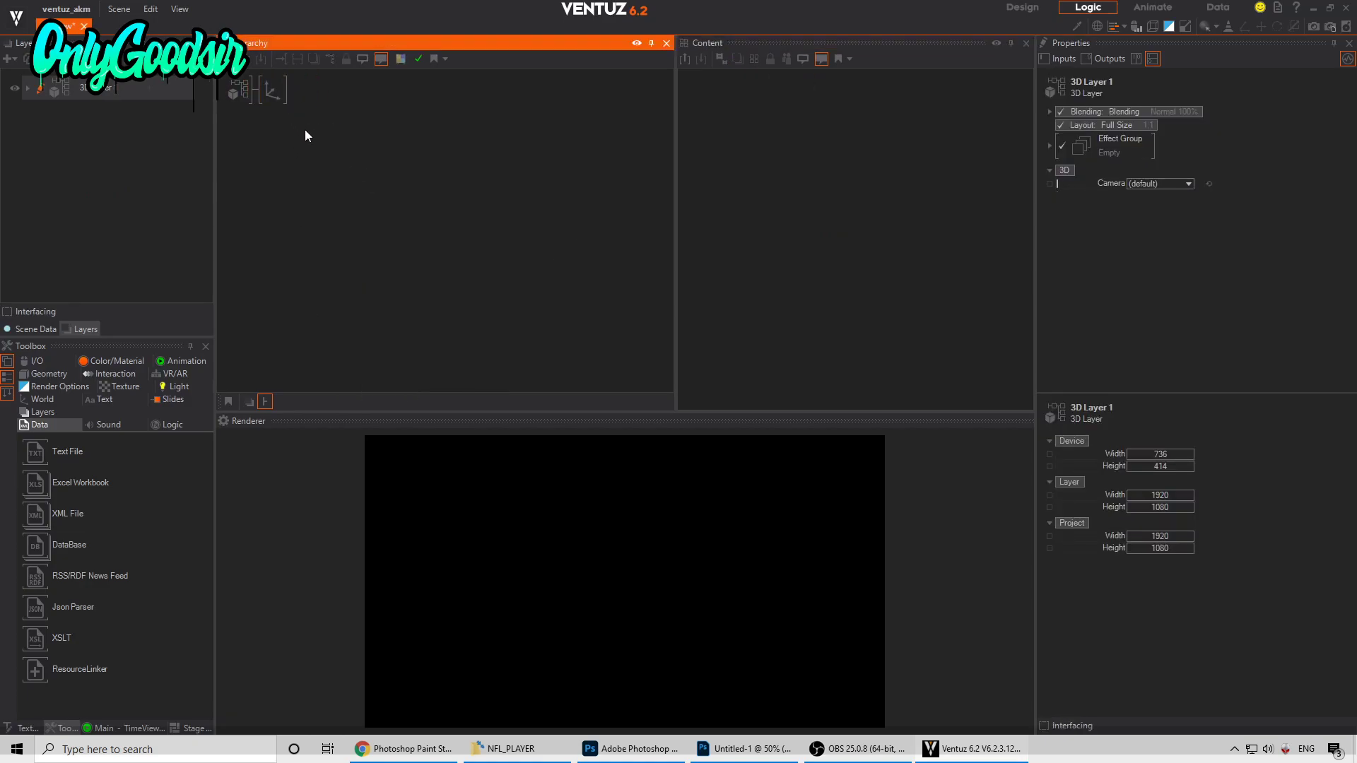
double_click(384, 169)
text(re)
click(406, 235)
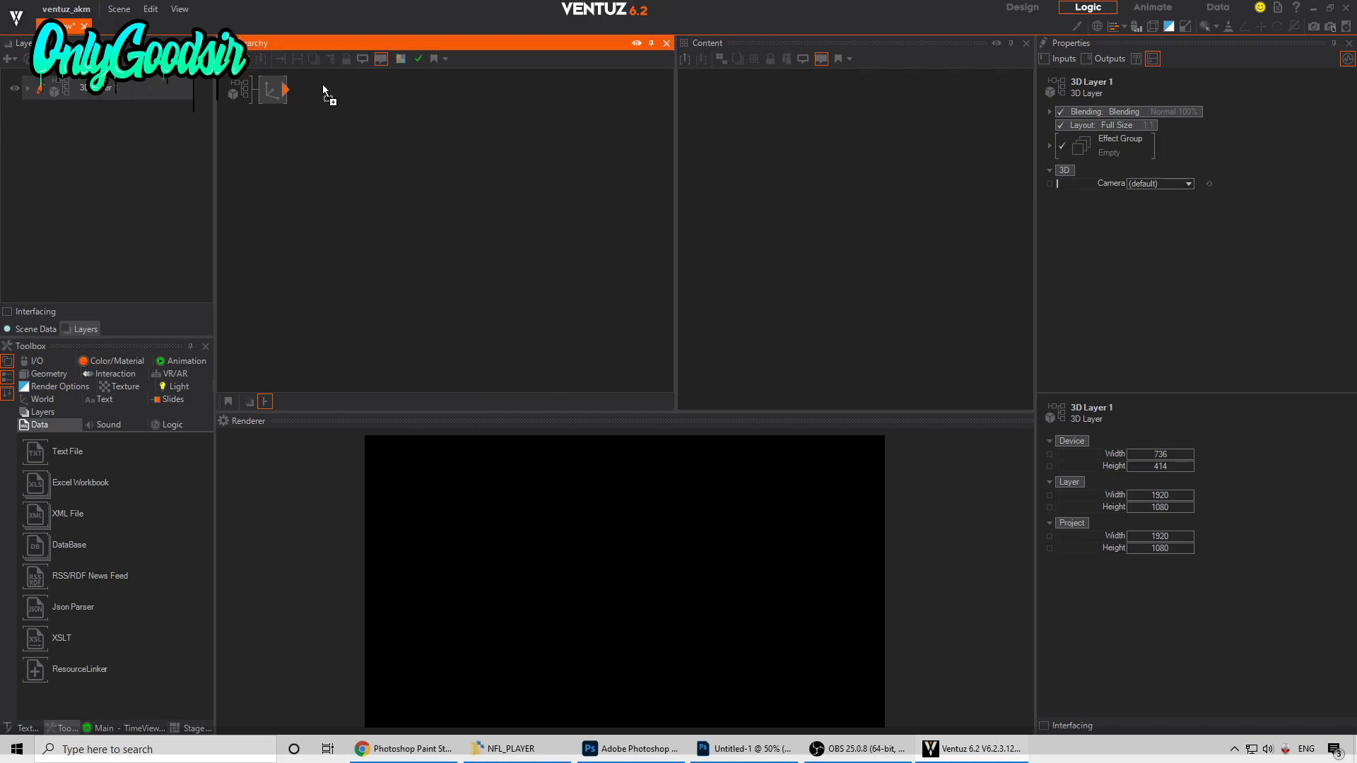
Step: Enlarge the axis to an overall scaling factor of about 12.9
click(273, 87)
drag(1167, 320, 476, 200)
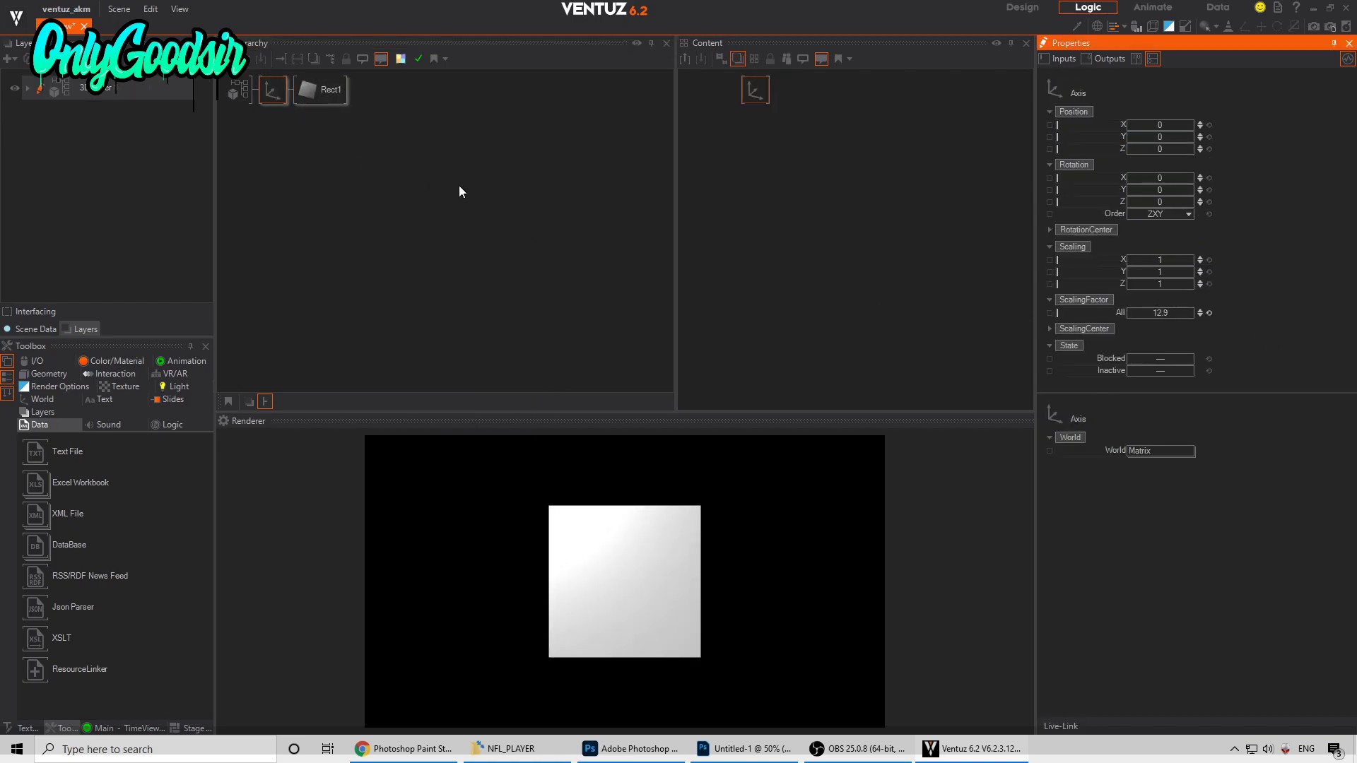
click(357, 150)
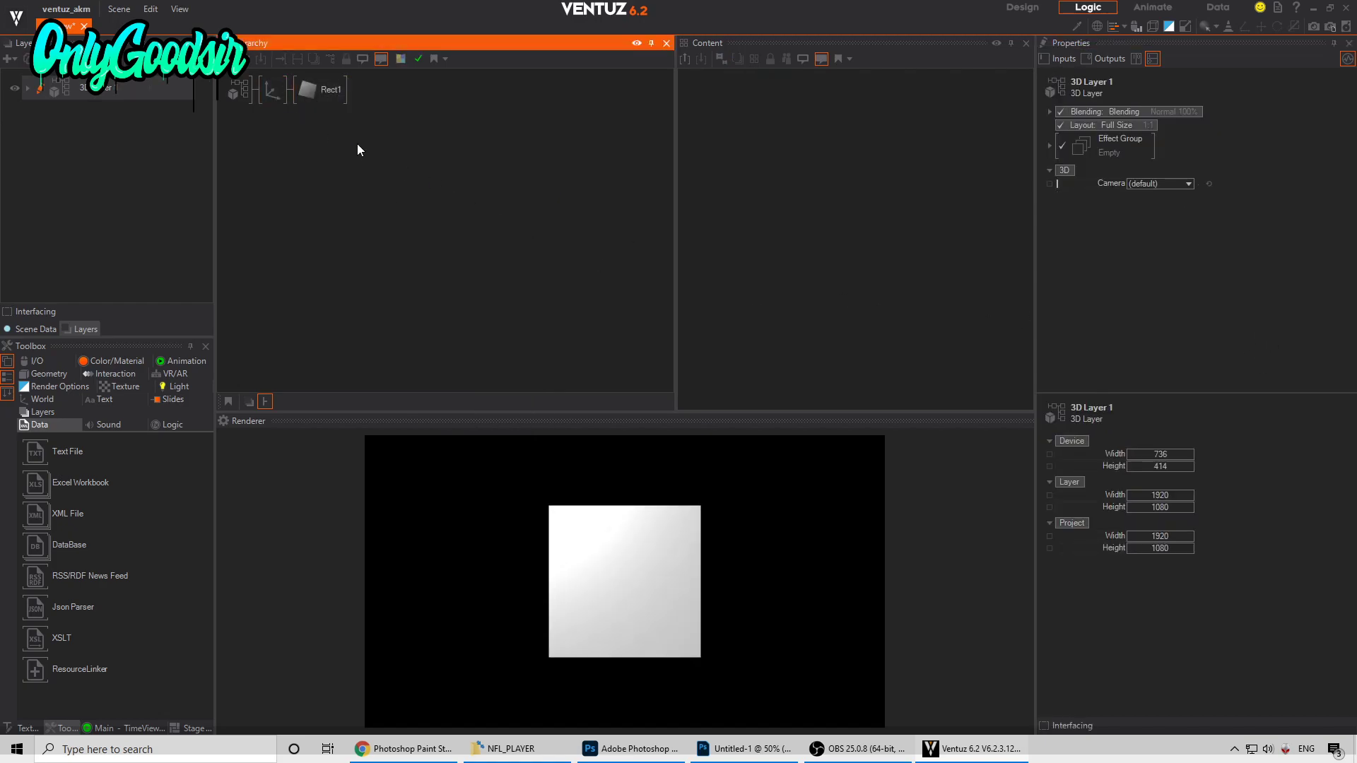
Step: Insert the player image from the NFL_PLAYER folder as a material between the axis and Rect1, with the No Light lighting model
click(522, 747)
drag(807, 181, 295, 92)
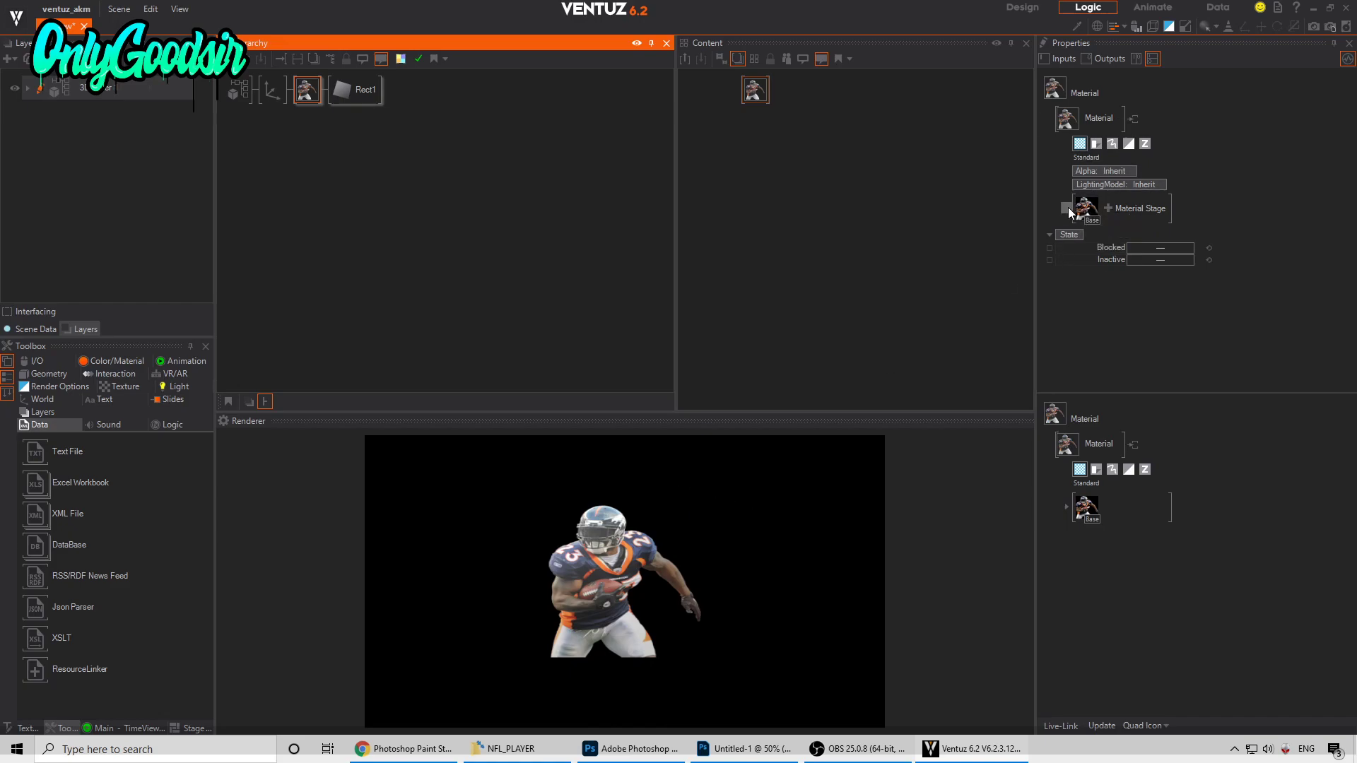
click(1151, 185)
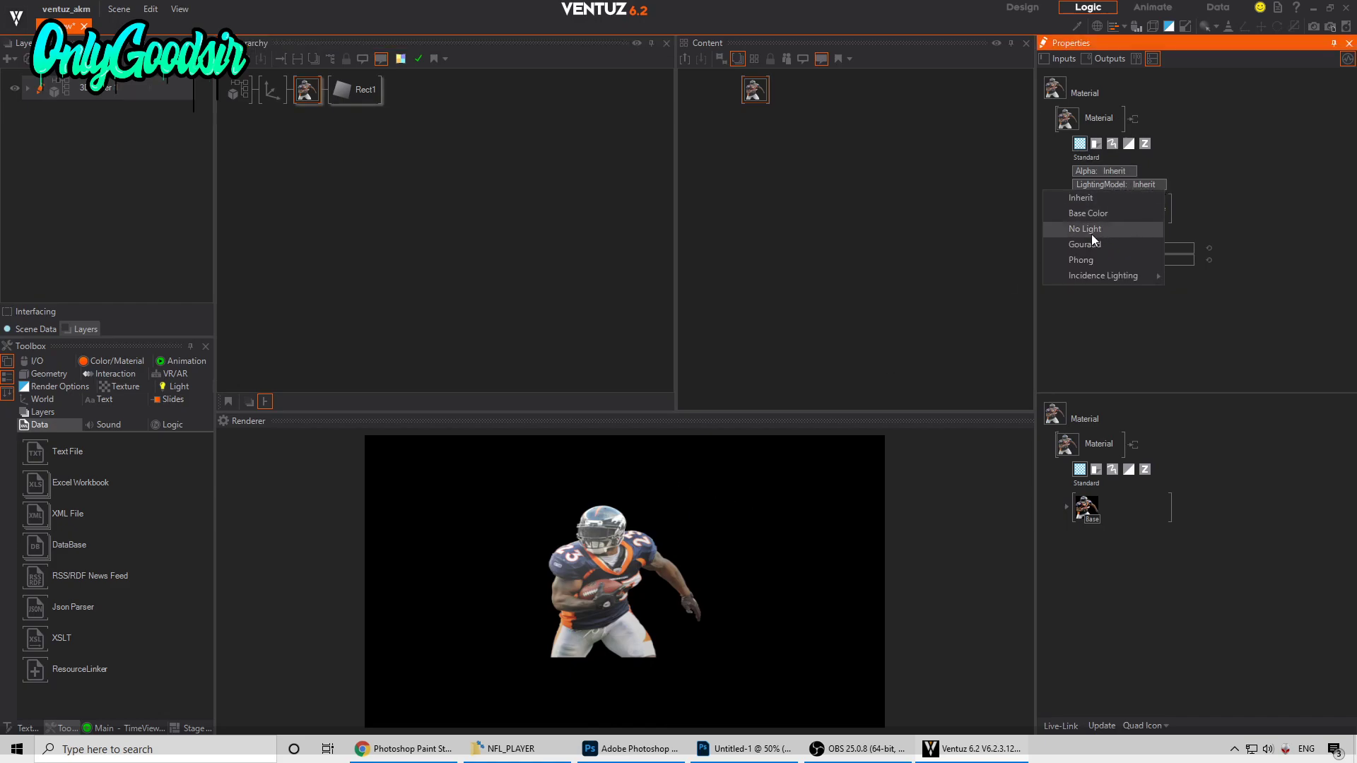
click(1113, 233)
Step: Set the SizeX of Rect1 to 0.8 to narrow the player image
click(356, 90)
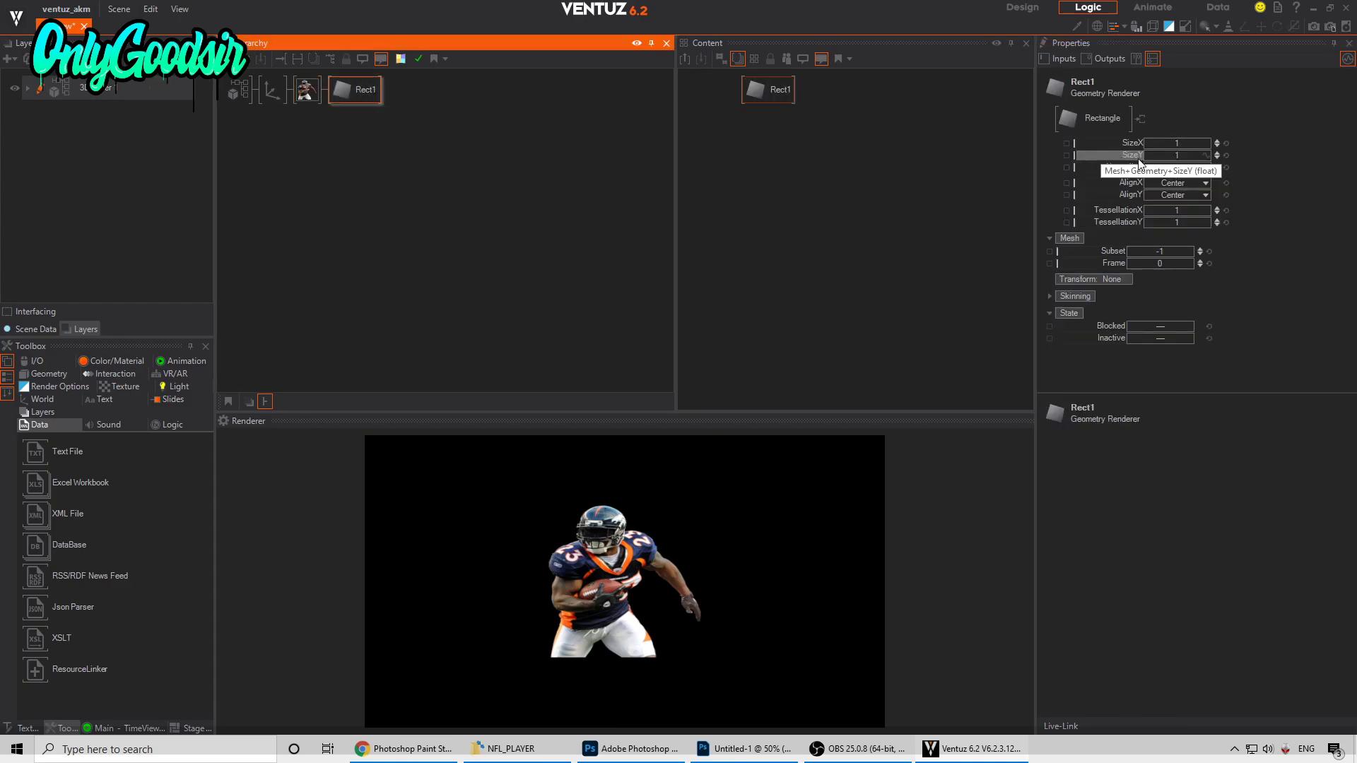
click(1168, 143)
click(1168, 143)
text(0.8)
key(Return)
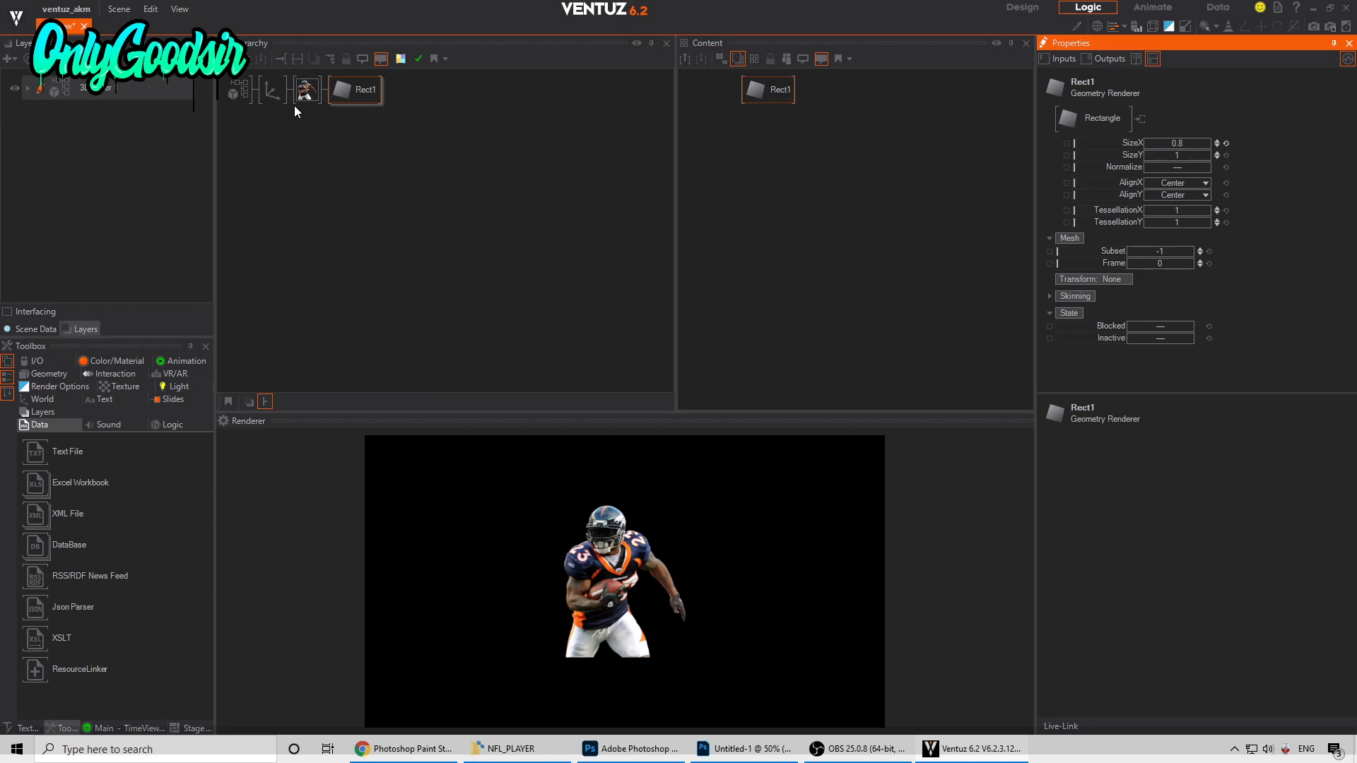
Step: Increase the axis's overall scaling factor to about 17.4
click(273, 90)
drag(1160, 307, 1180, 304)
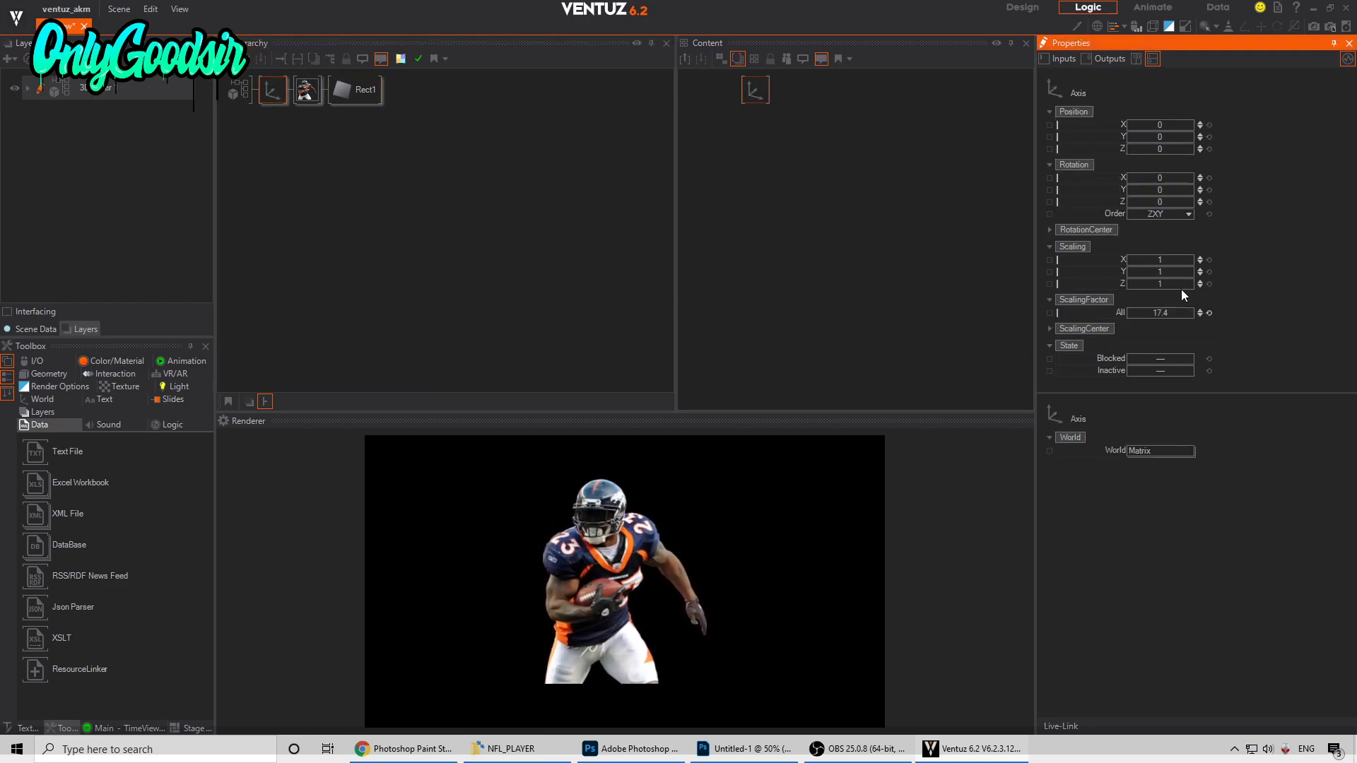
click(302, 114)
Step: Rename the axis of the player branch as PLAYER
click(266, 87)
double_click(266, 90)
text(PLAYER)
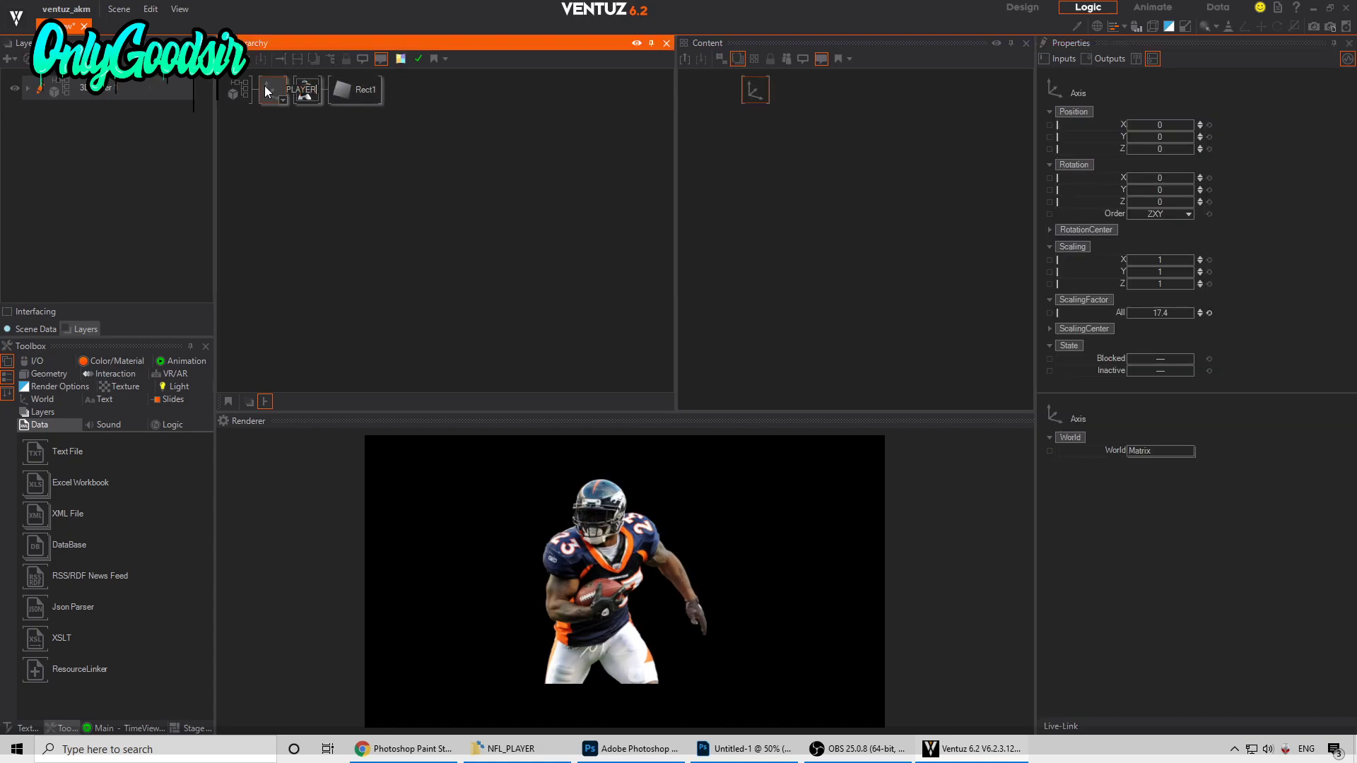
key(Return)
Step: Duplicate the PLAYER axis with its material and rectangle, and name the copied axis SPLASH
key(ctrl+c)
key(ctrl+v)
text(SPLASH)
key(Return)
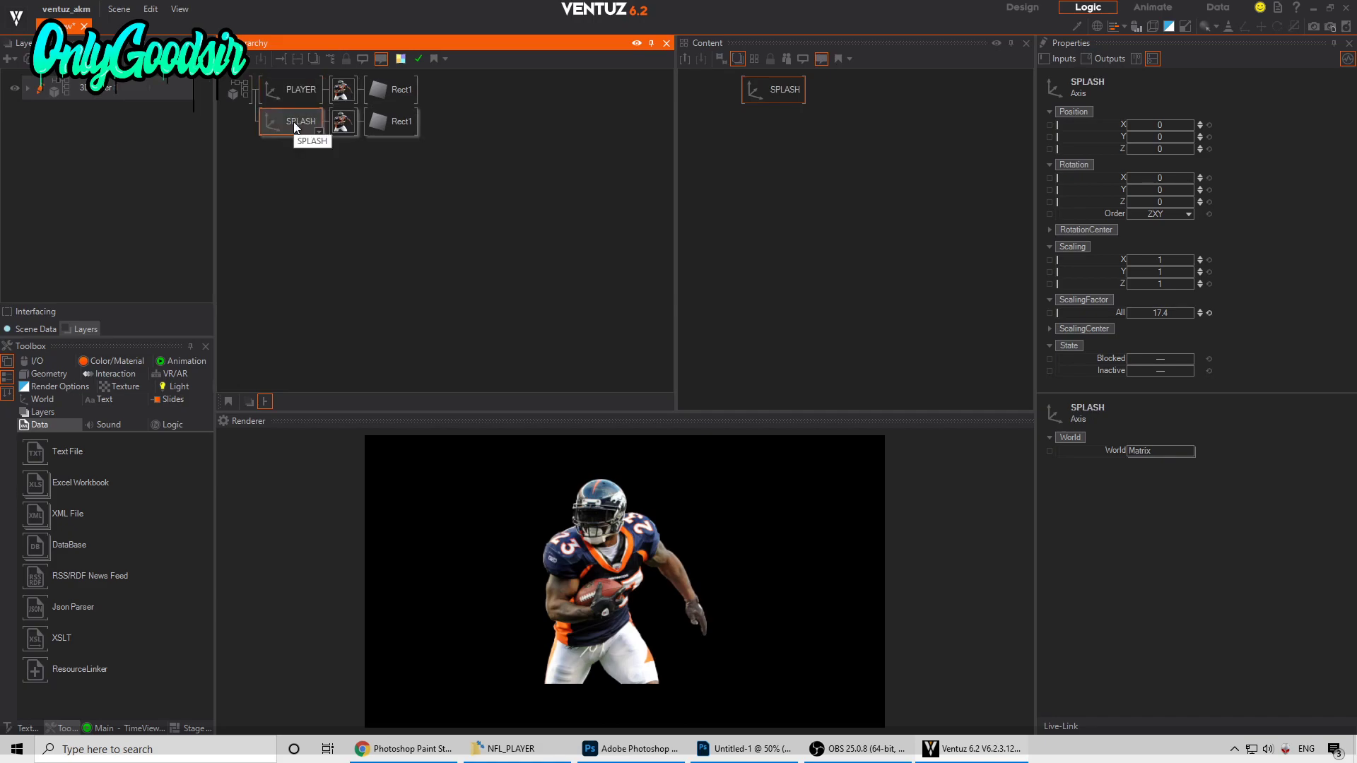
Step: Delete the player material from the SPLASH branch and rename its axis SPLASH1
click(342, 127)
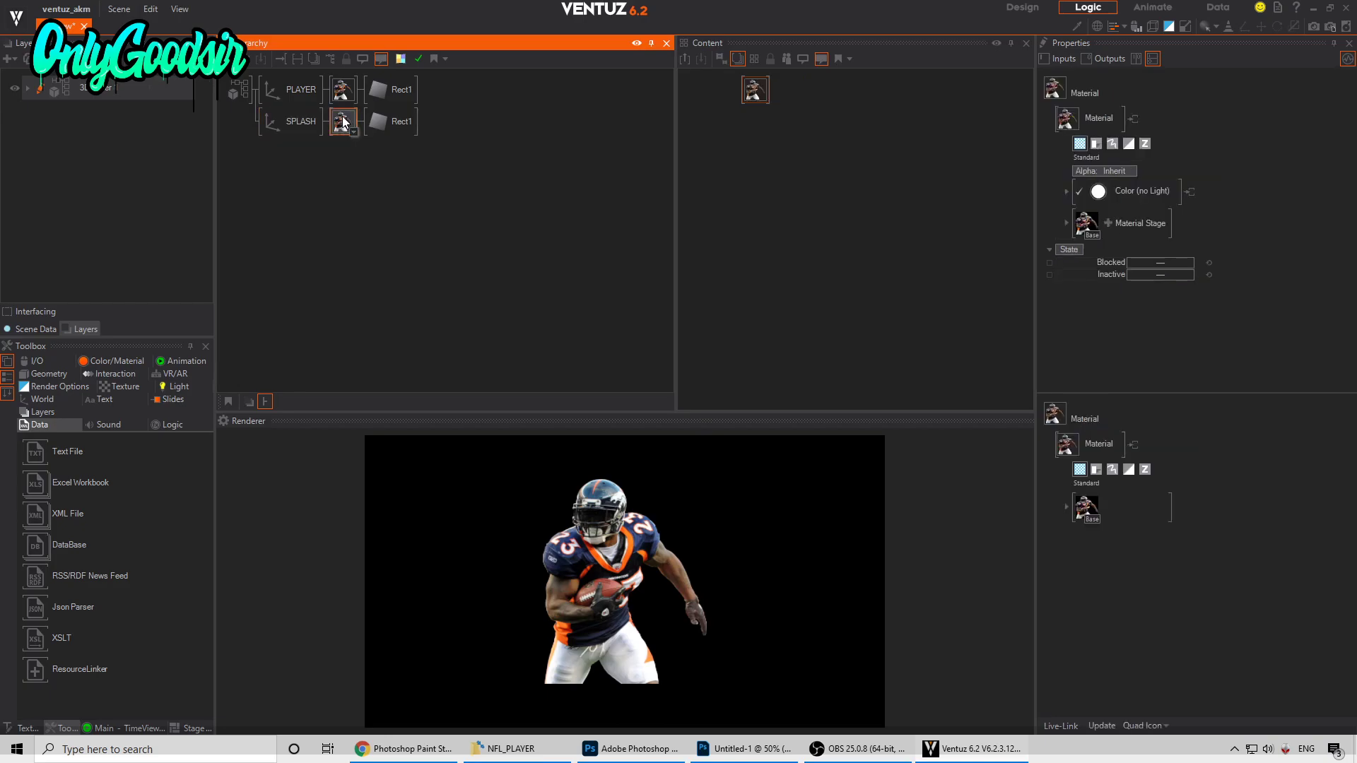
key(Delete)
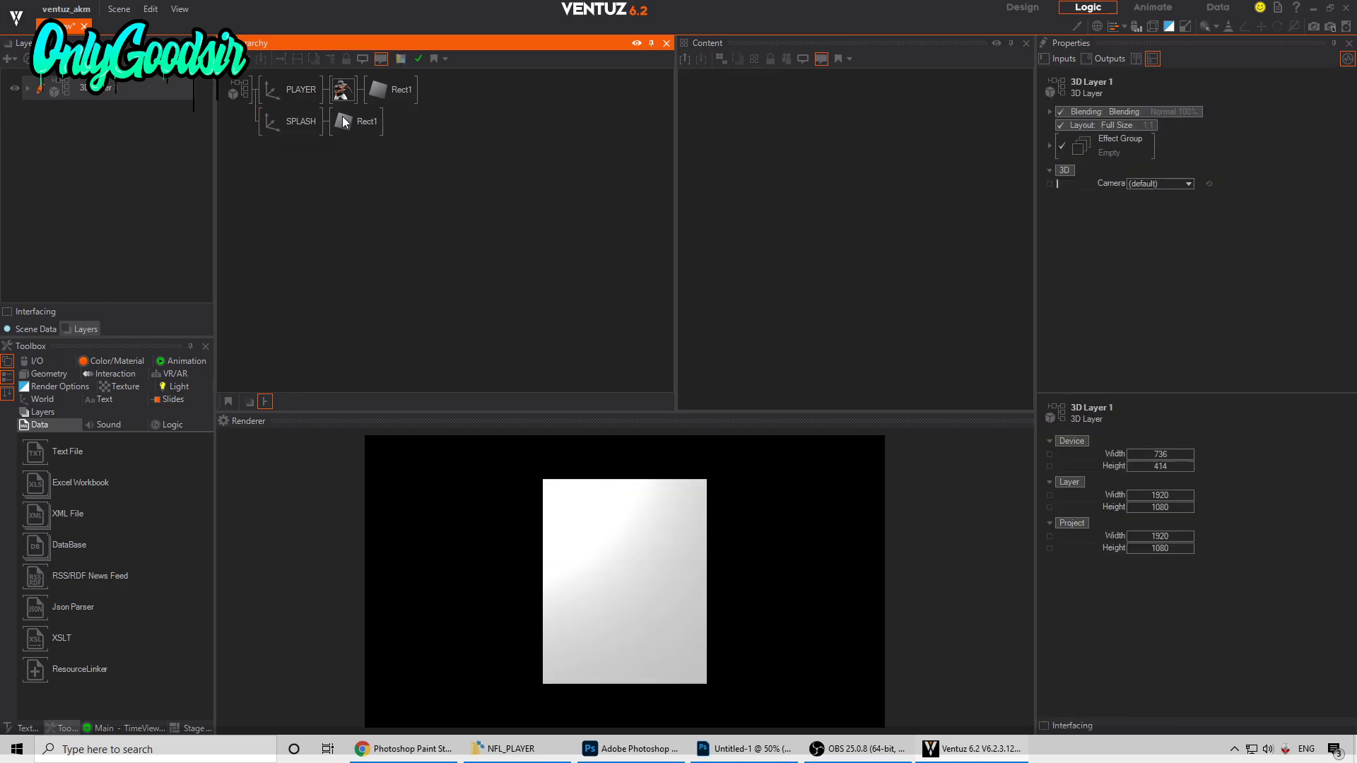
click(276, 126)
double_click(306, 121)
key(Right)
text(1)
key(Return)
click(315, 142)
click(272, 123)
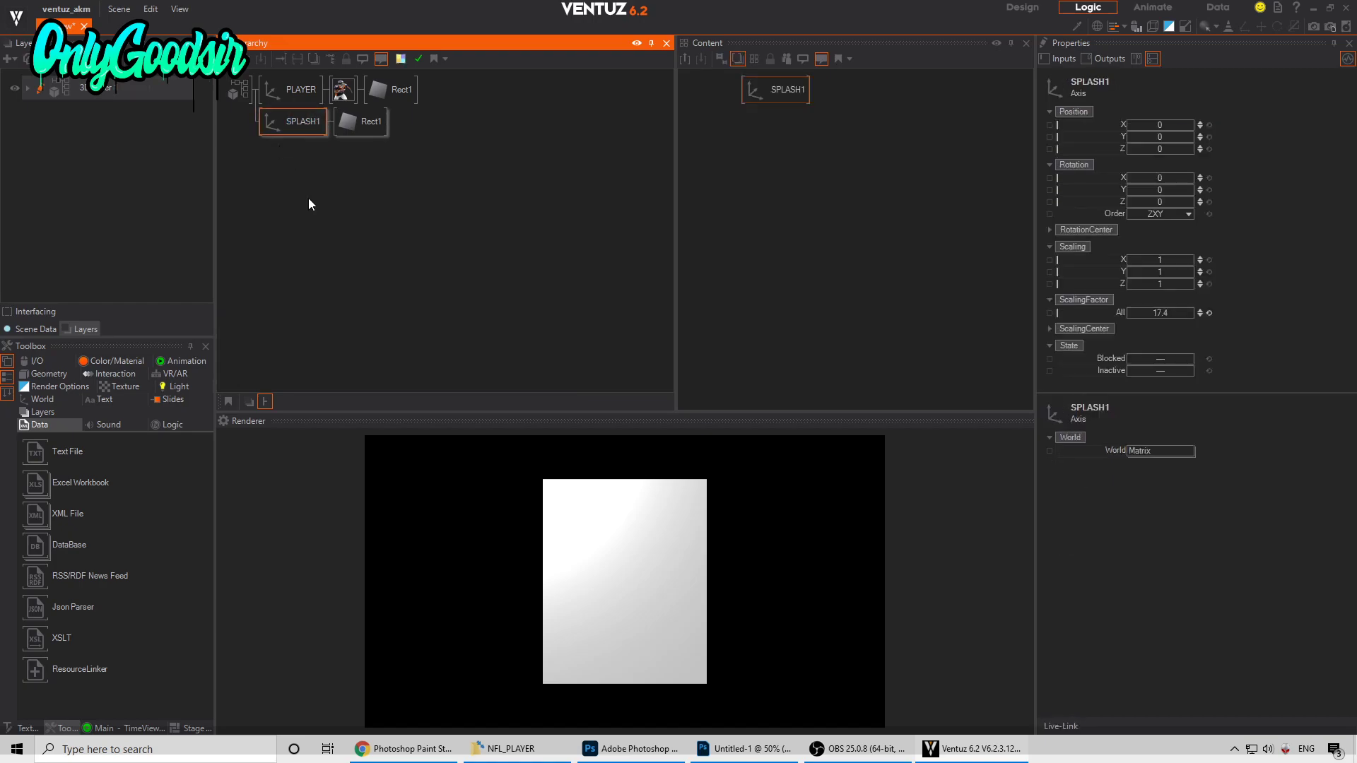
Step: Look through the splash image files in the NFL_PLAYER folder to see how many splash branches are needed
click(542, 751)
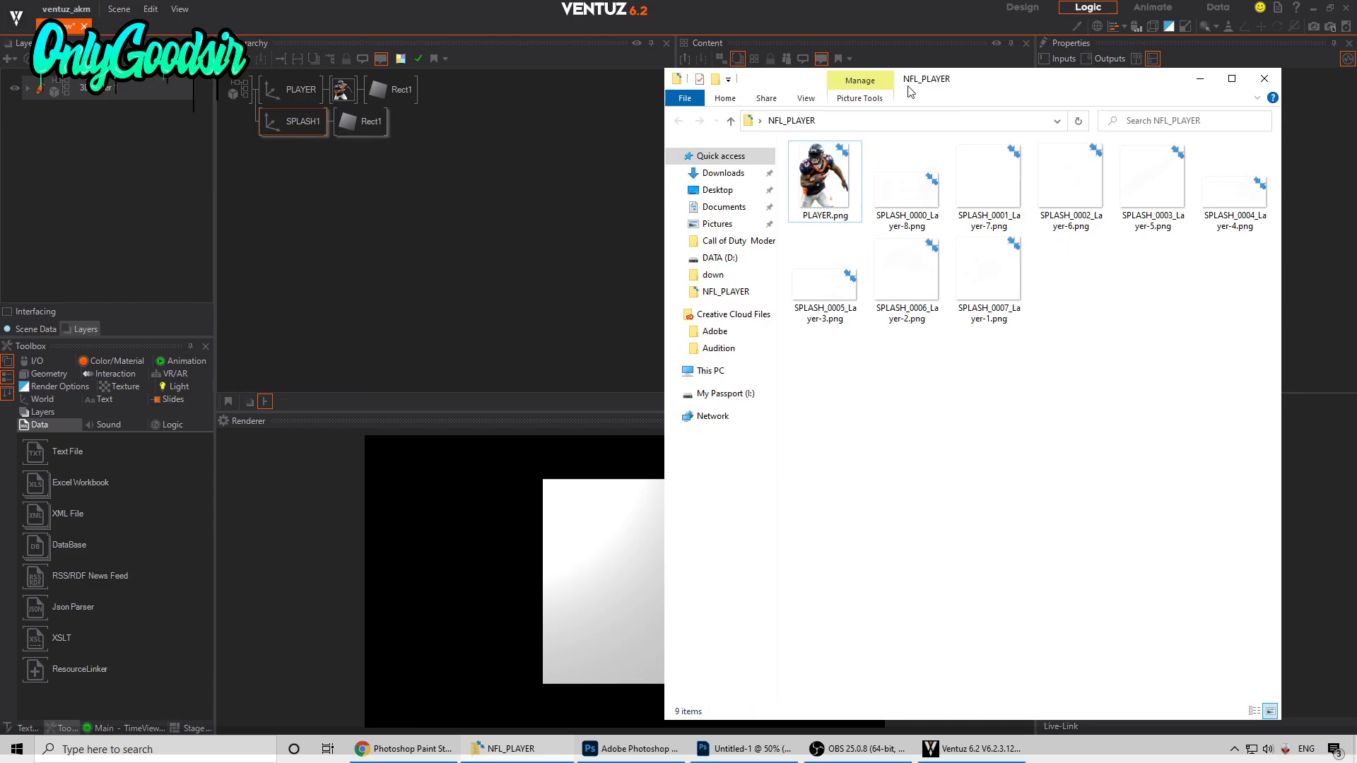
click(988, 182)
click(1185, 200)
click(1233, 193)
click(825, 286)
click(988, 276)
click(265, 88)
click(287, 124)
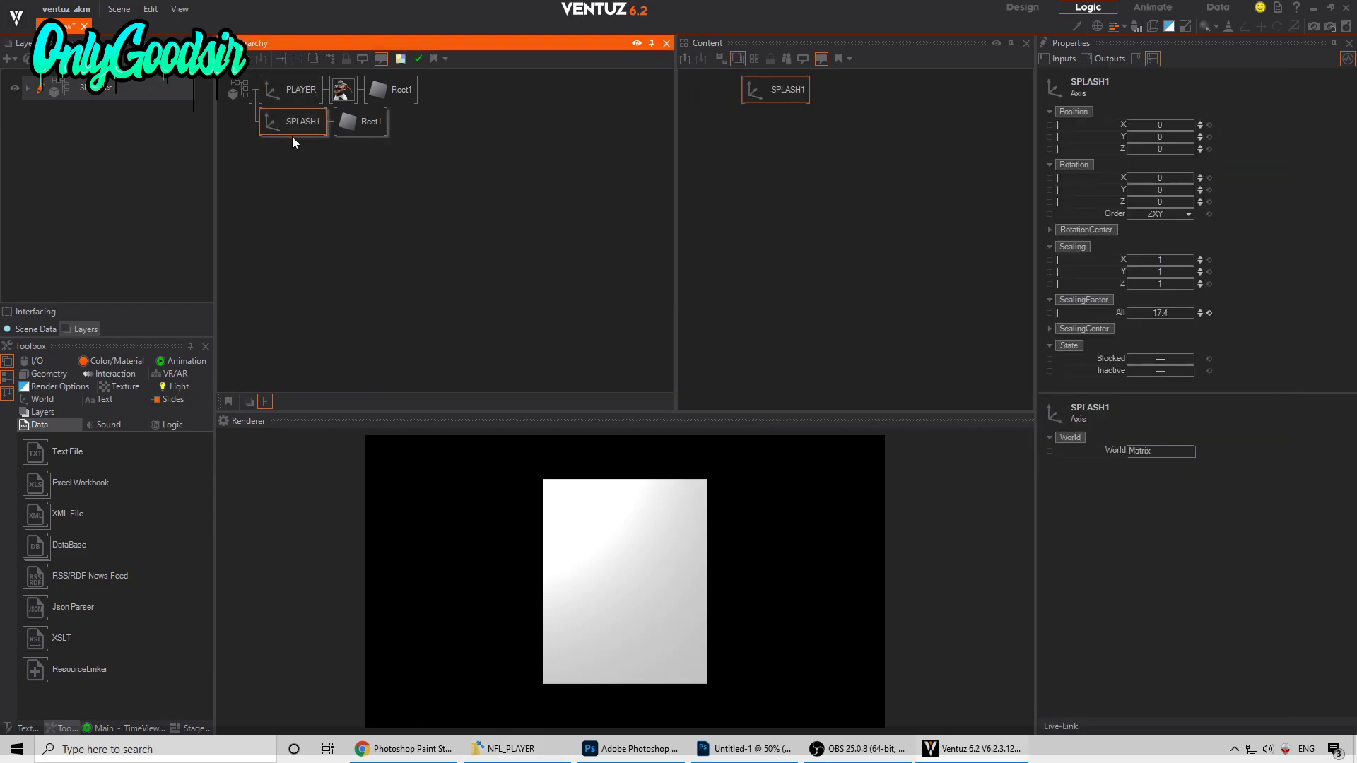
Step: Replicate the SPLASH1 axis with its rectangle as 7 copied instances
right_drag(286, 136, 285, 133)
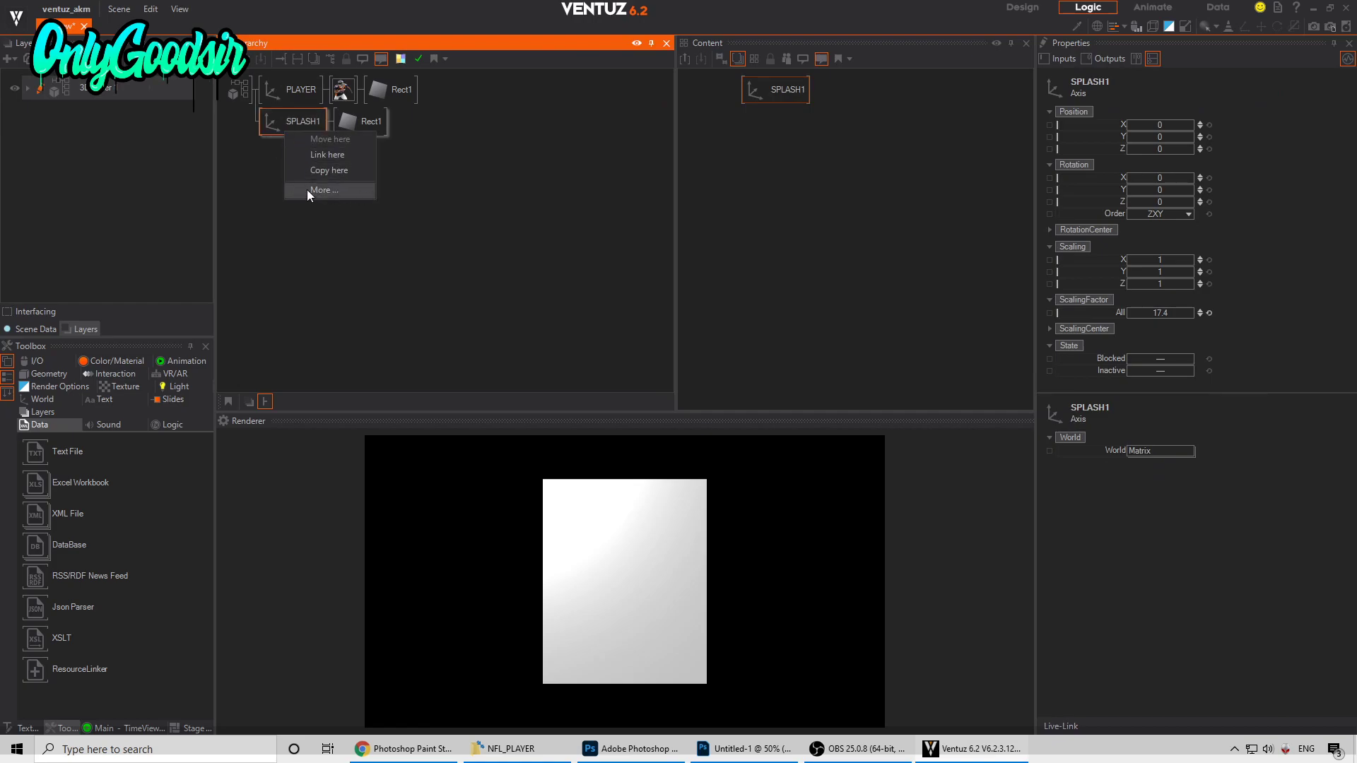
click(270, 154)
mouse_move(274, 122)
right_down()
mouse_move(275, 133)
mouse_move(275, 111)
mouse_move(274, 132)
right_up()
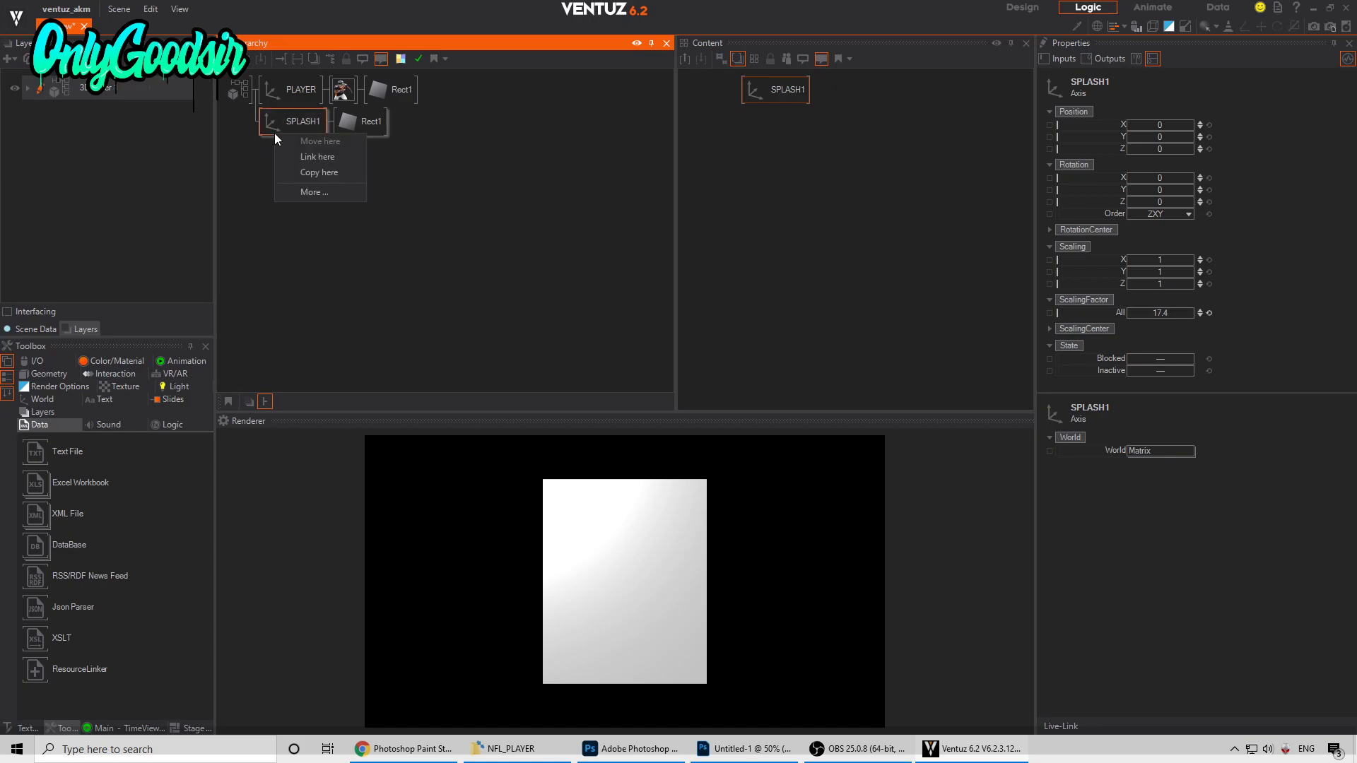
click(311, 192)
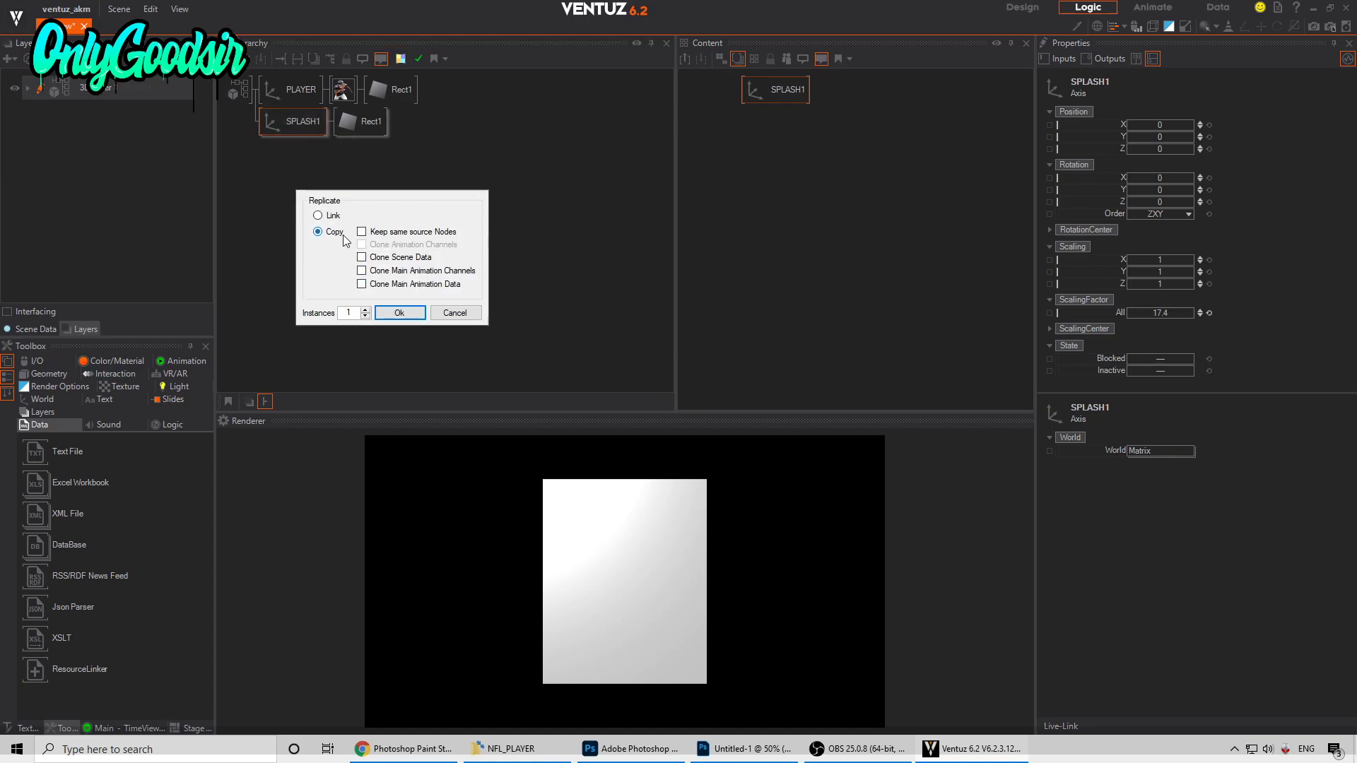
text(7)
key(Return)
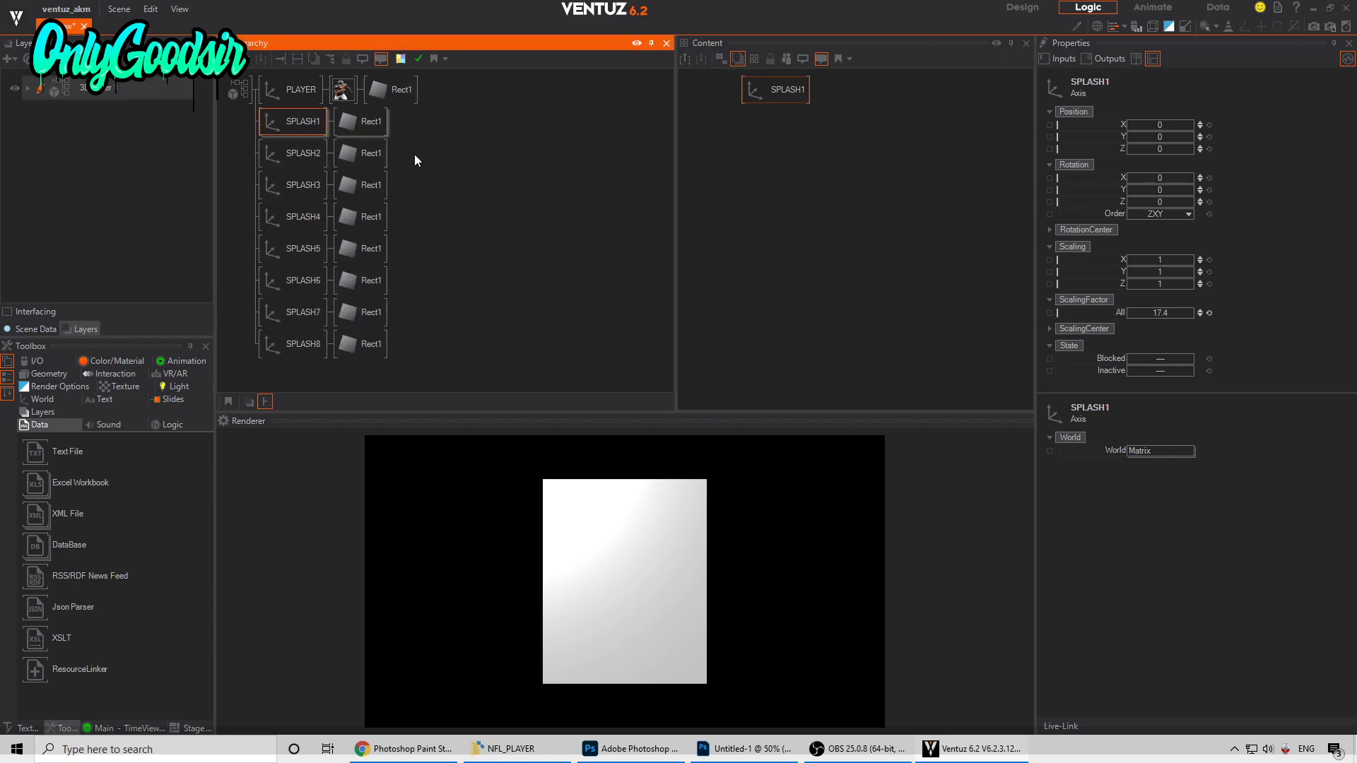
Step: Insert SPLASH_0000_Layer-8.png as the material before SPLASH1's rectangle and SPLASH_0001_Layer-7.png before SPLASH2's rectangle
click(526, 749)
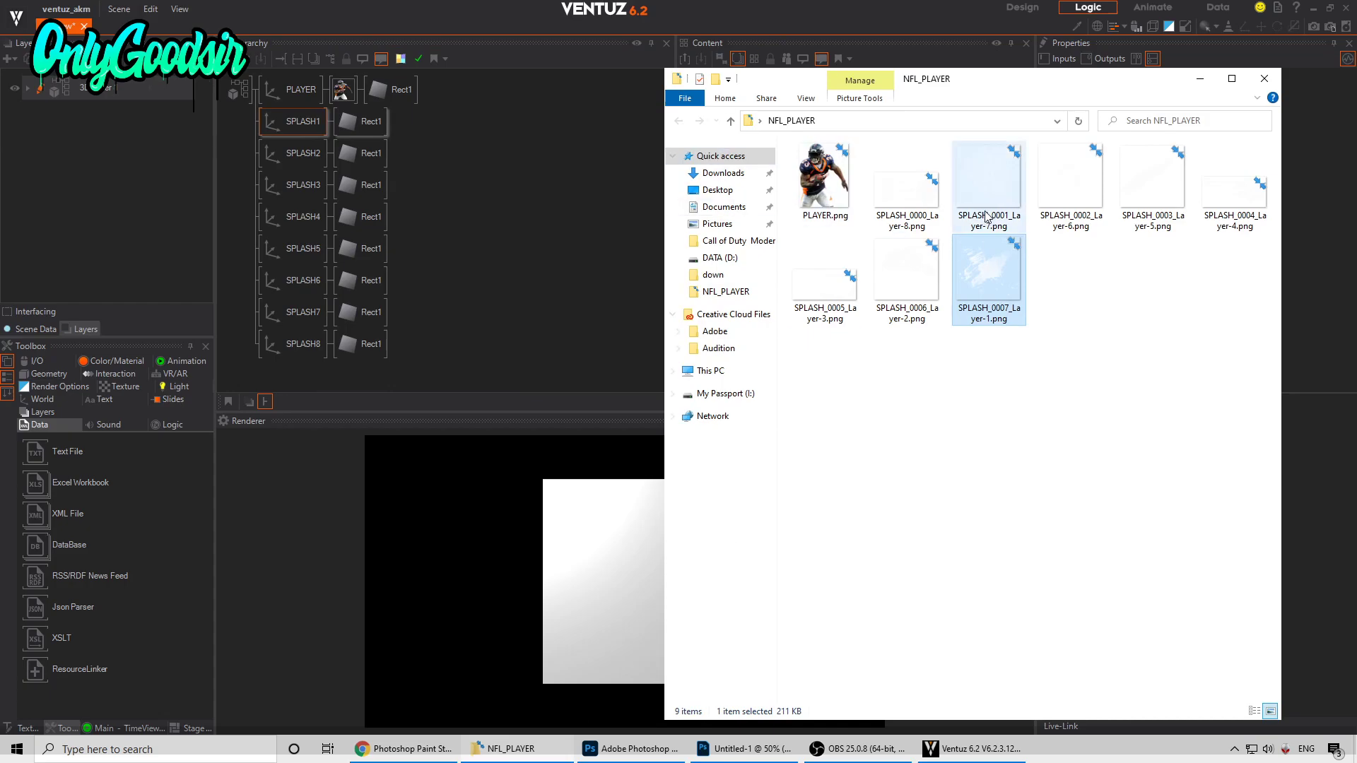
click(908, 187)
drag(910, 198, 348, 121)
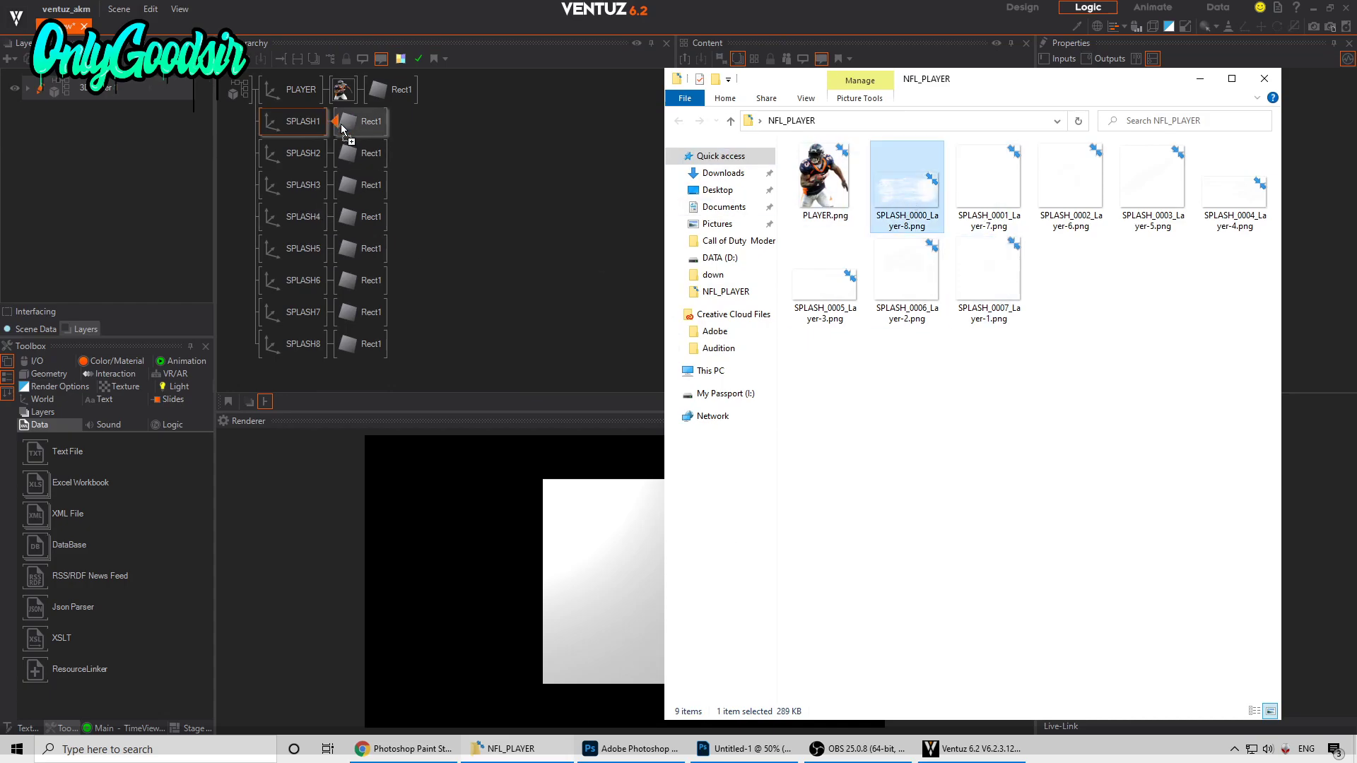
click(497, 209)
click(519, 749)
click(988, 185)
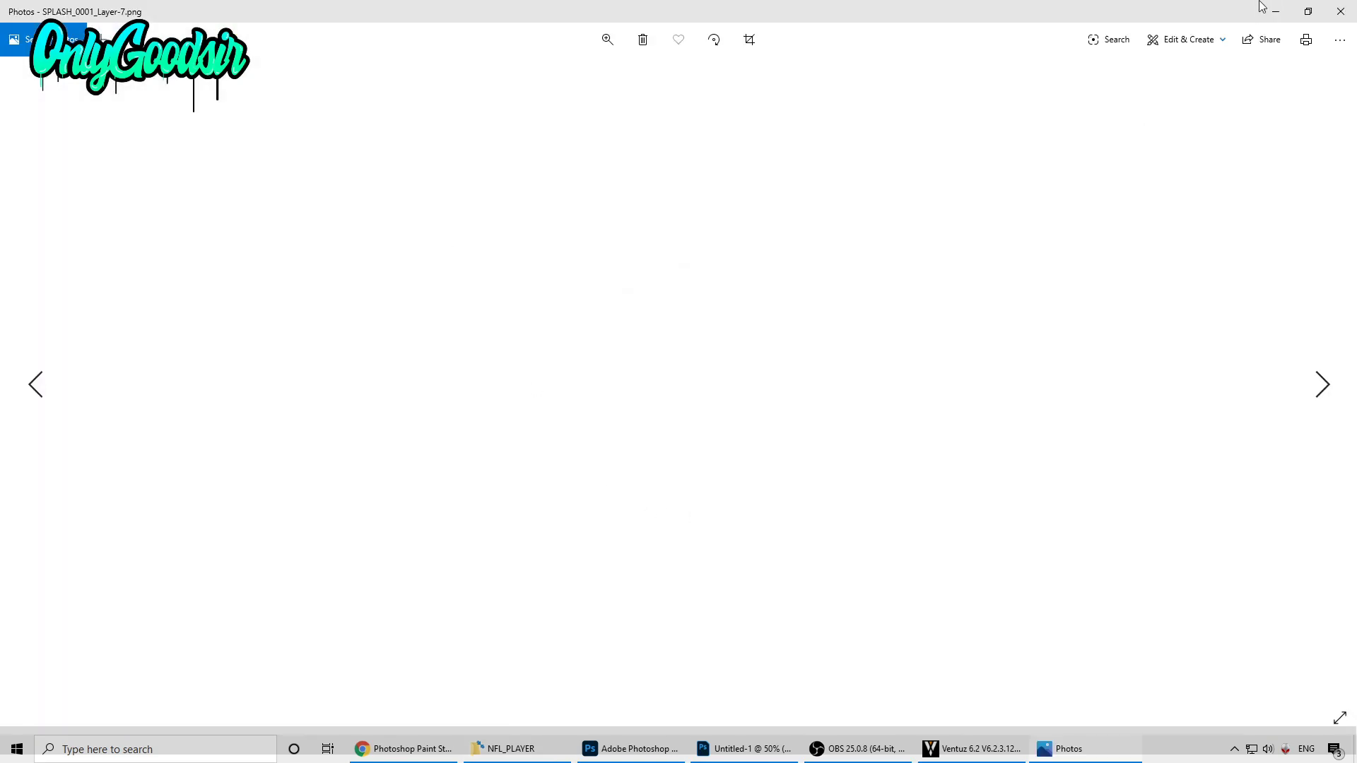
click(1338, 7)
drag(994, 180, 347, 152)
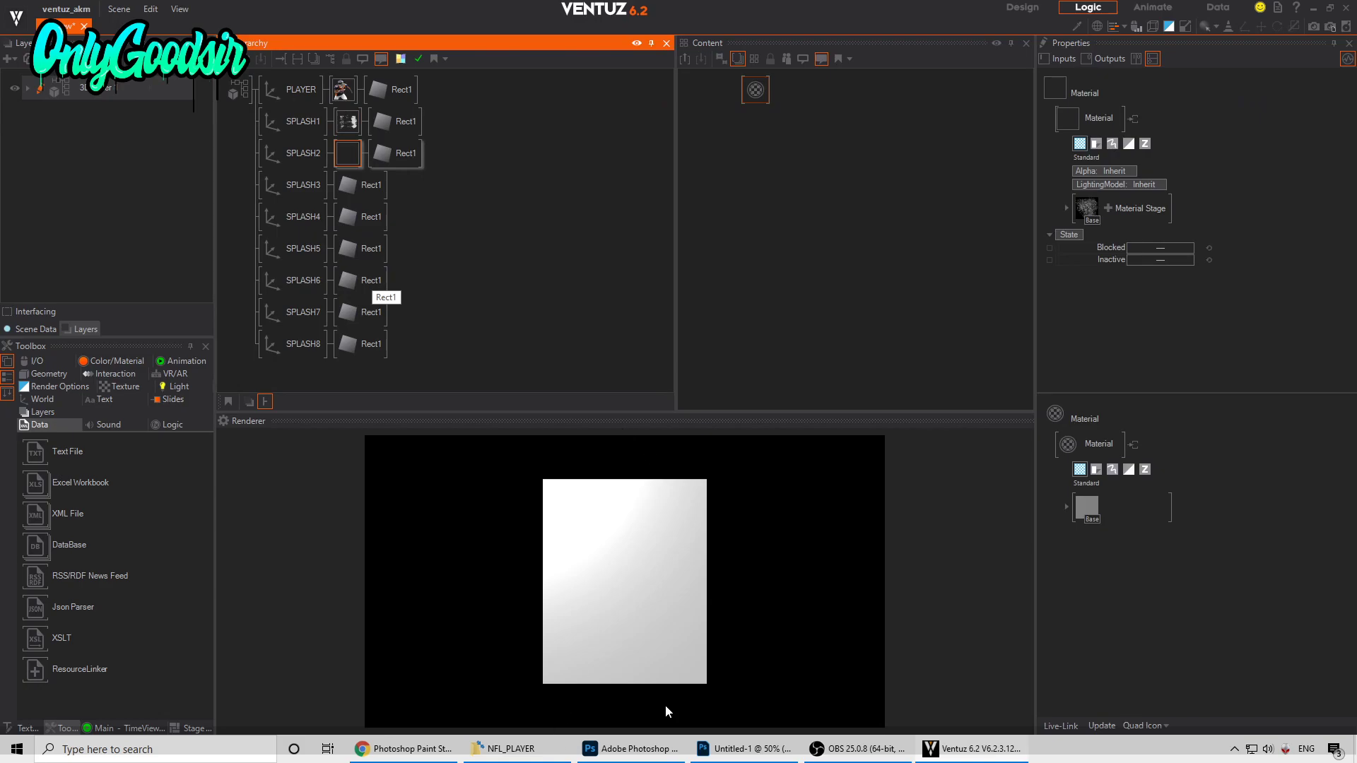
Step: Insert SPLASH_0002_Layer-6.png, SPLASH_0003_Layer-5.png and SPLASH_0004_Layer-4.png as materials in the SPLASH3, SPLASH4 and SPLASH5 branches respectively
click(510, 748)
drag(1071, 180, 337, 188)
click(512, 748)
drag(1128, 199, 347, 216)
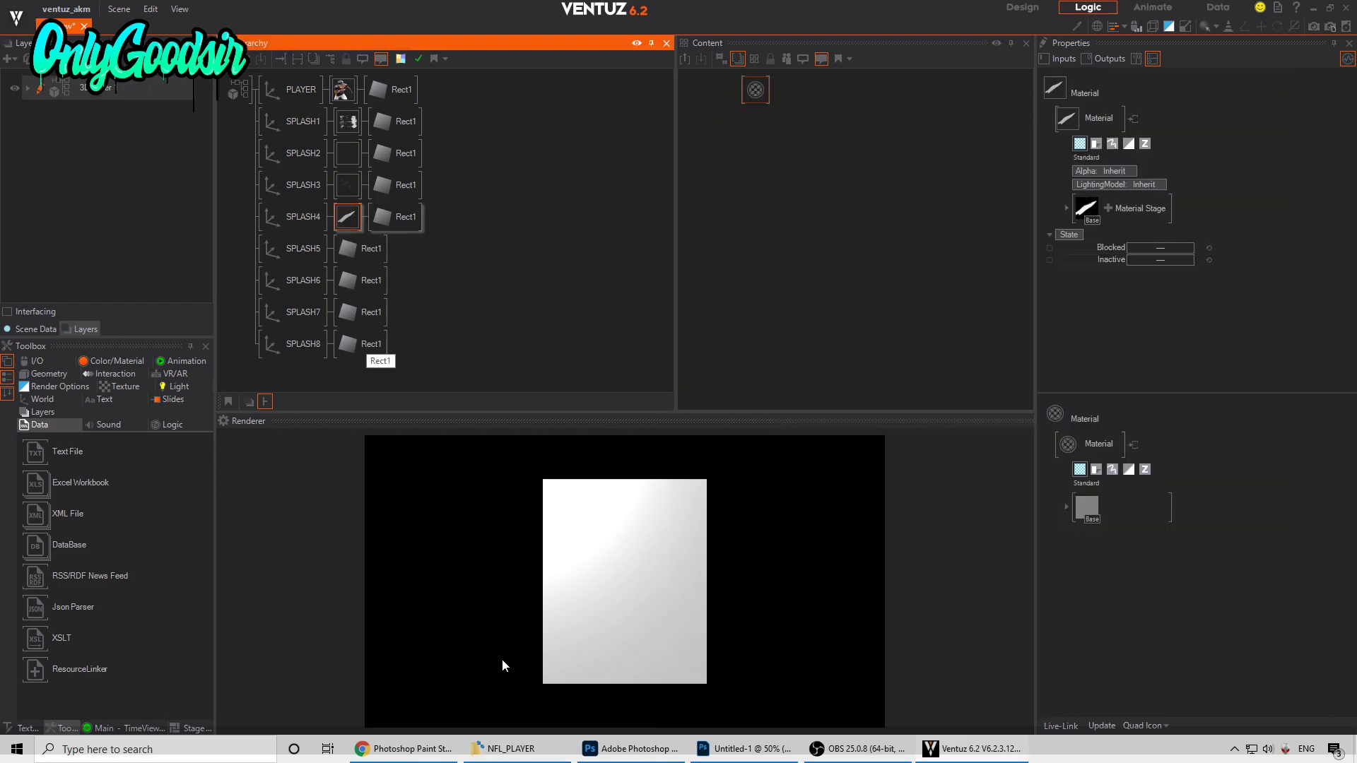
click(510, 749)
drag(1234, 185, 337, 258)
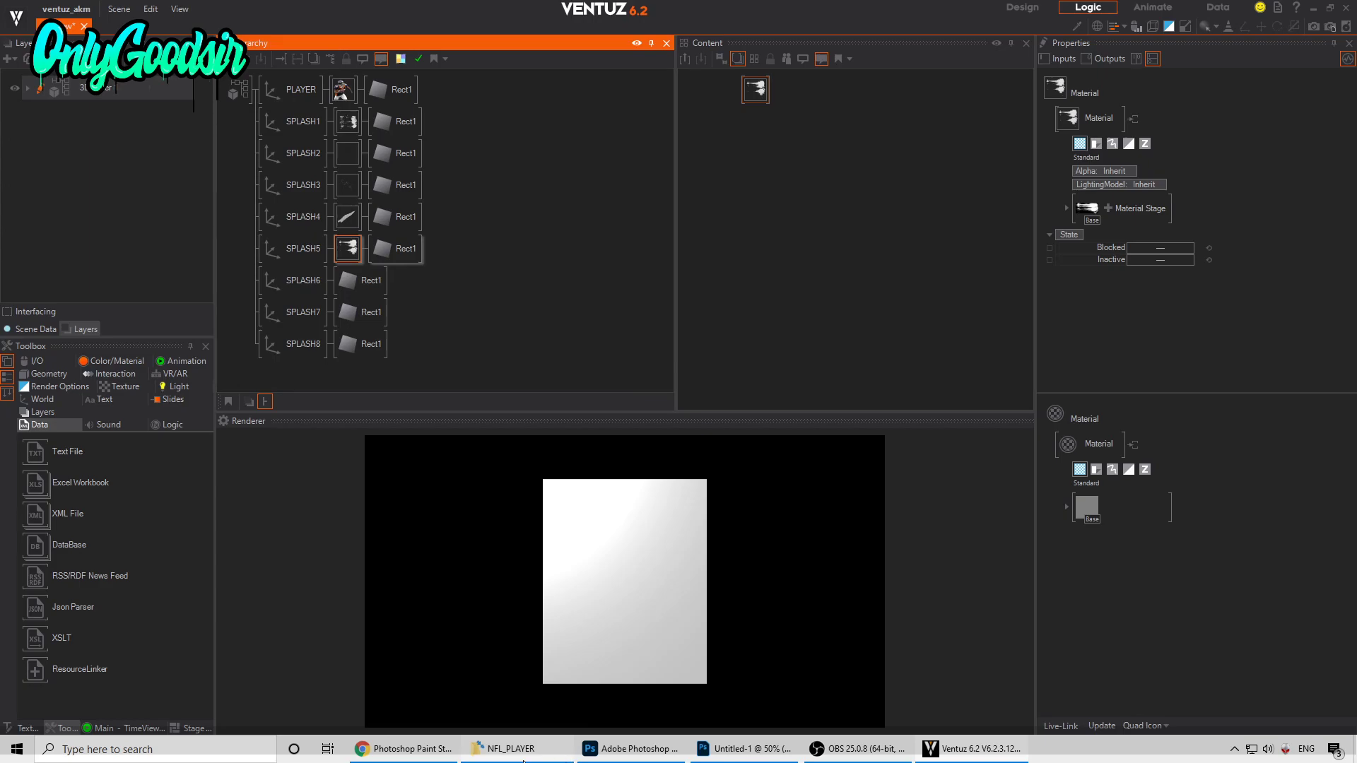
Step: Insert SPLASH_0005_Layer-3.png, SPLASH_0006_Layer-2.png and SPLASH_0007_Layer-1.png as materials in the SPLASH6, SPLASH7 and SPLASH8 branches respectively
click(562, 750)
drag(825, 279, 336, 281)
click(542, 750)
drag(939, 303, 350, 315)
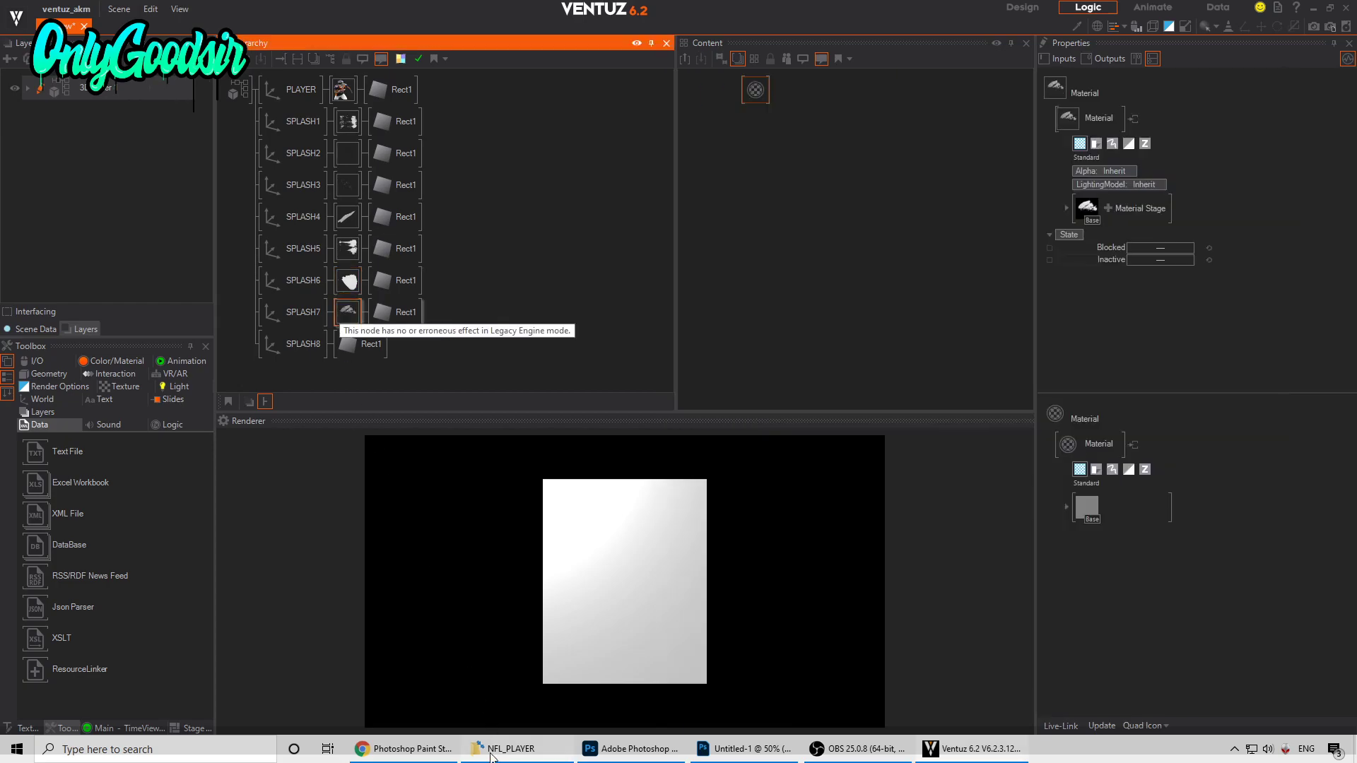
click(508, 750)
drag(988, 282, 340, 345)
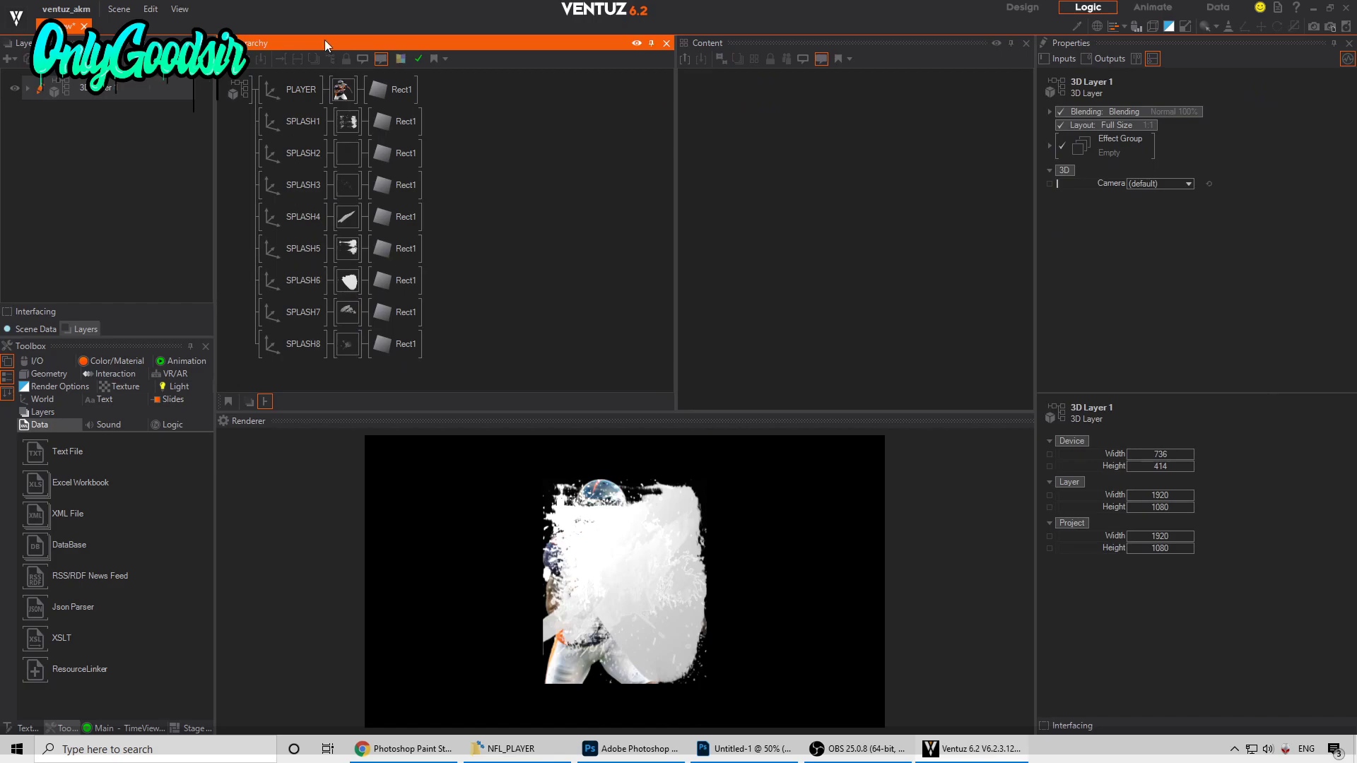
Step: Set the lighting model of all eight splash materials to No Light
click(348, 122)
ctrl+click(342, 160)
ctrl+click(346, 193)
ctrl+click(340, 224)
ctrl+click(347, 248)
ctrl+click(347, 274)
ctrl+click(346, 311)
ctrl+click(346, 338)
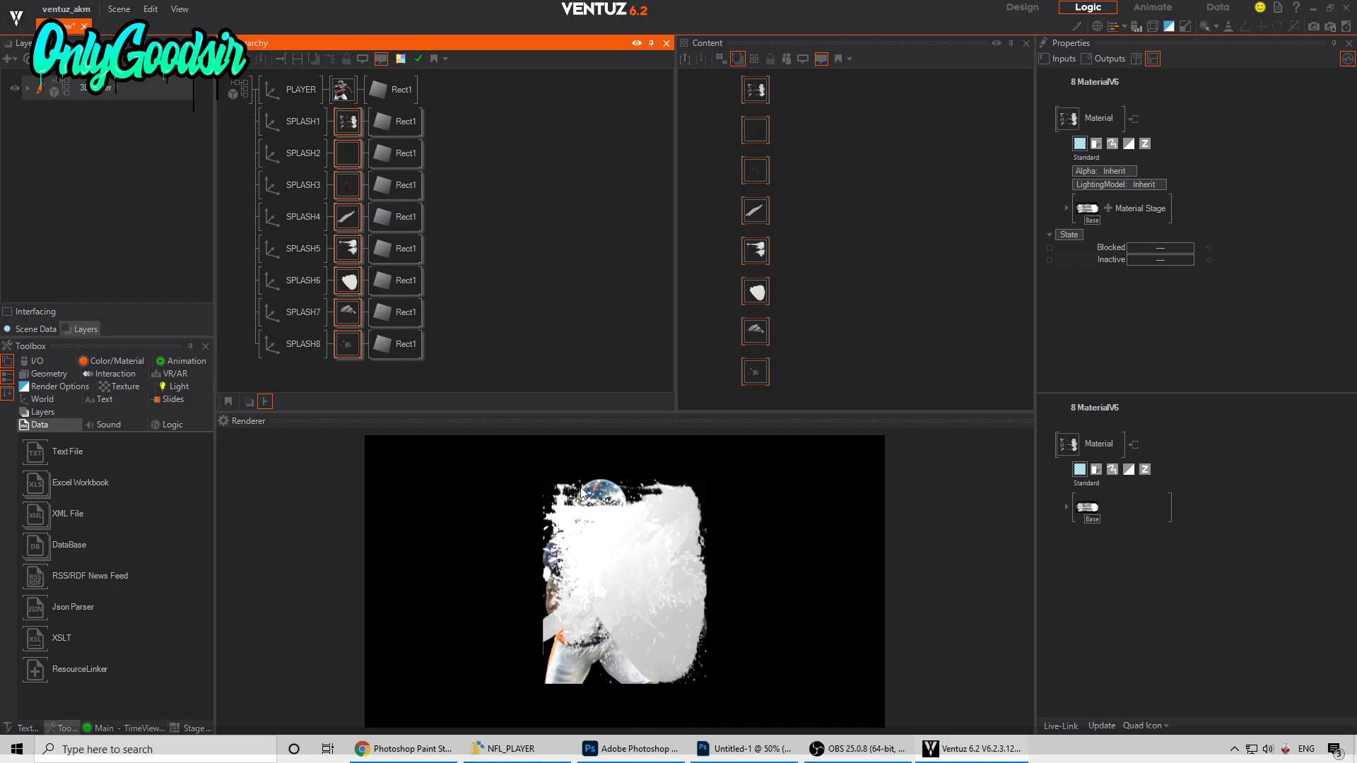
click(795, 108)
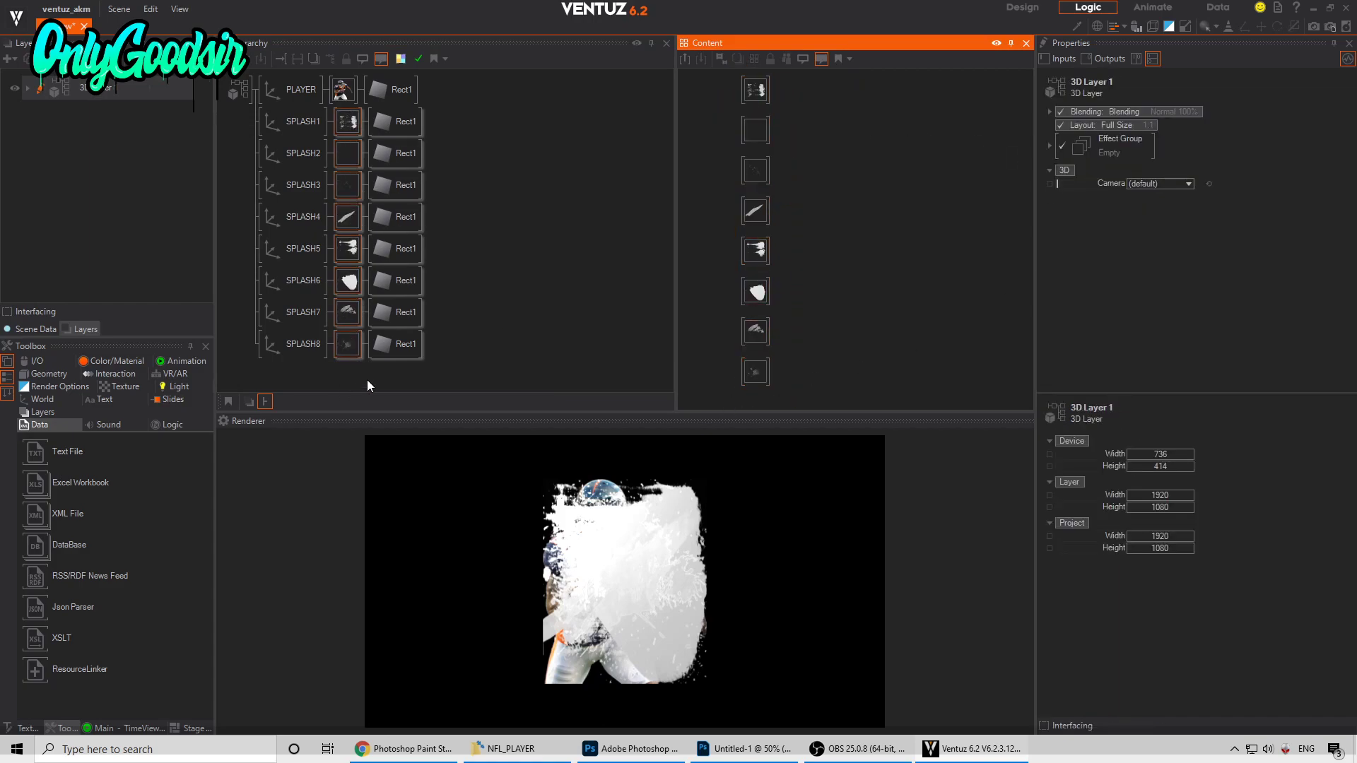
drag(859, 83, 706, 402)
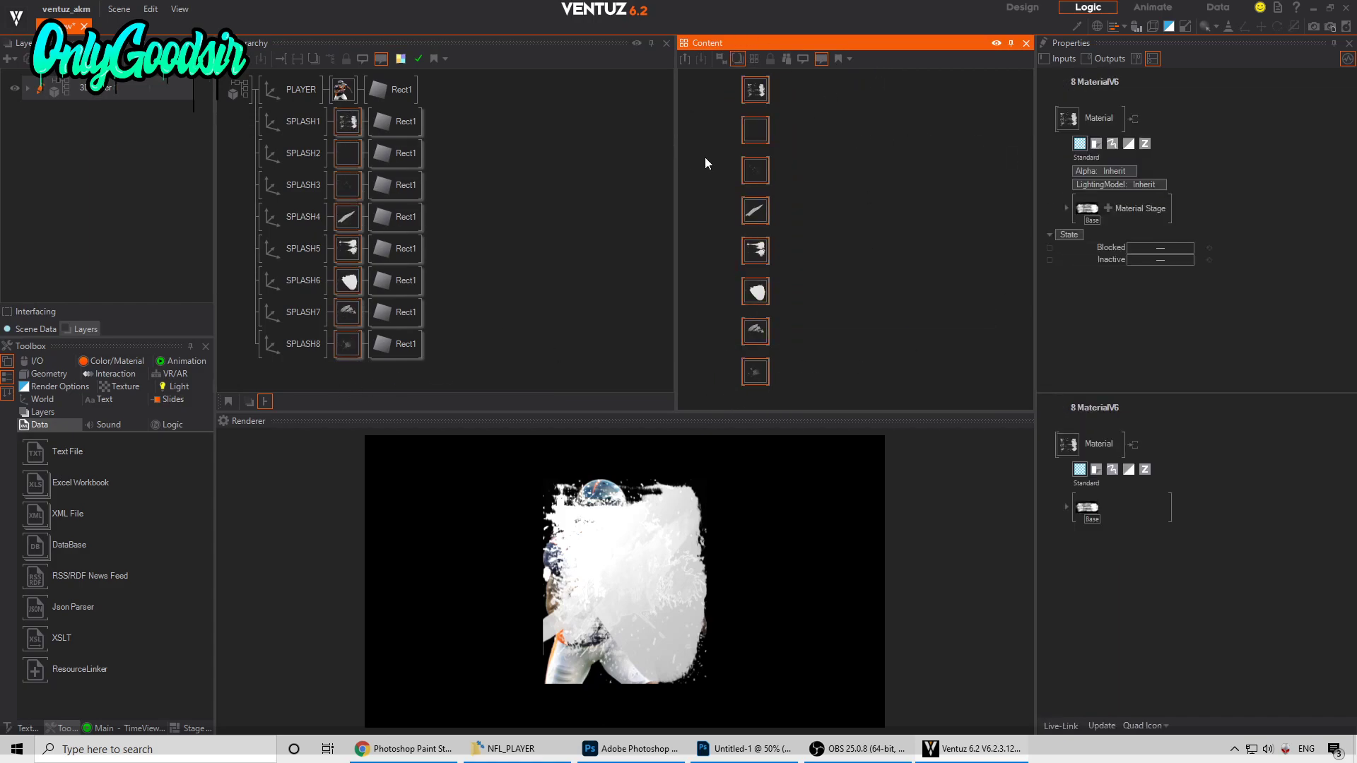
click(1116, 182)
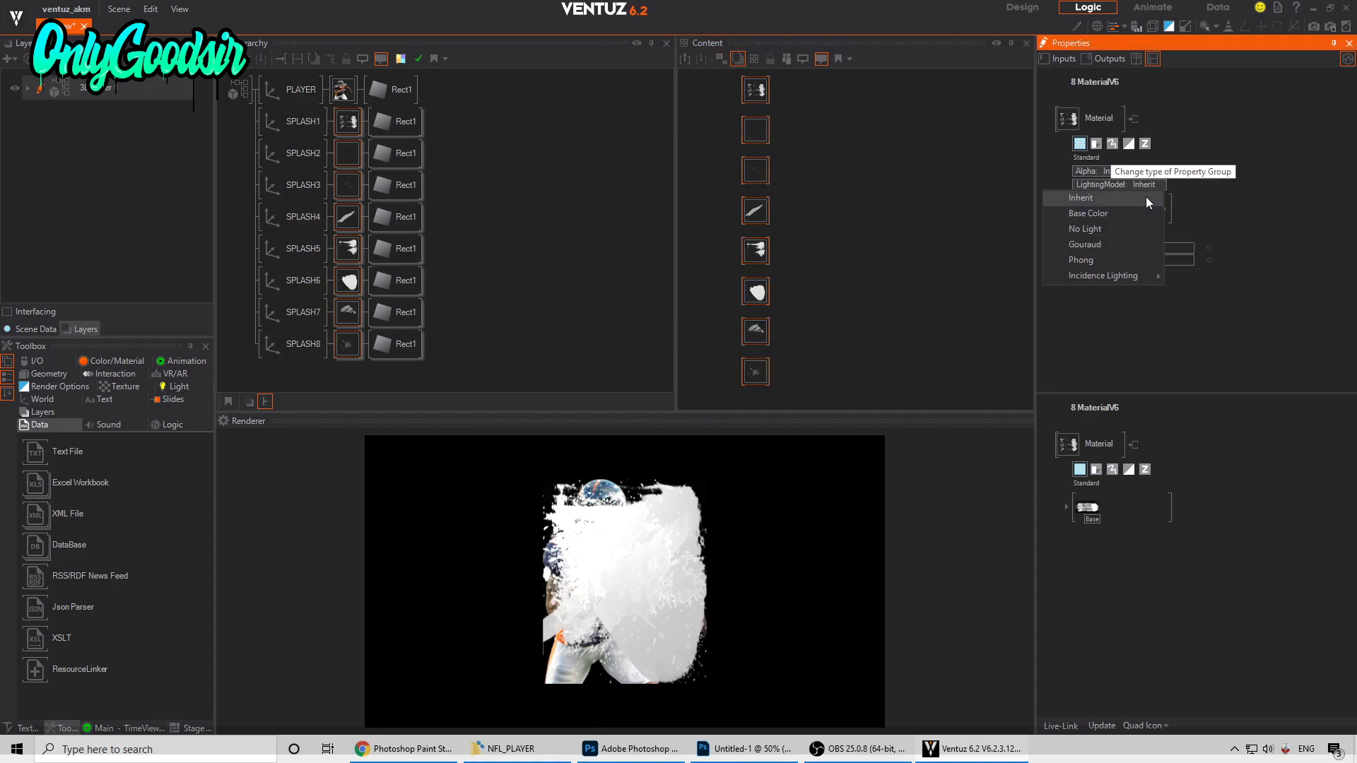
click(1091, 230)
click(854, 218)
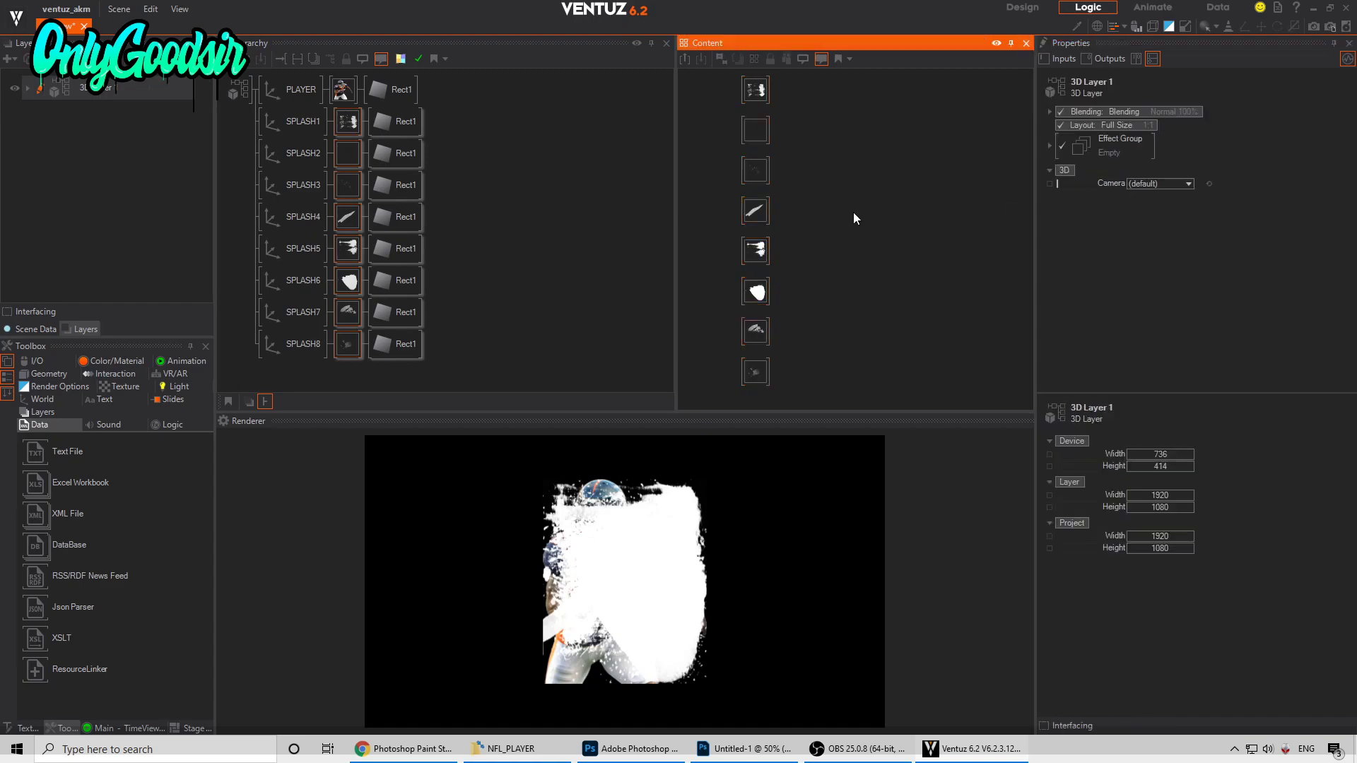
click(248, 98)
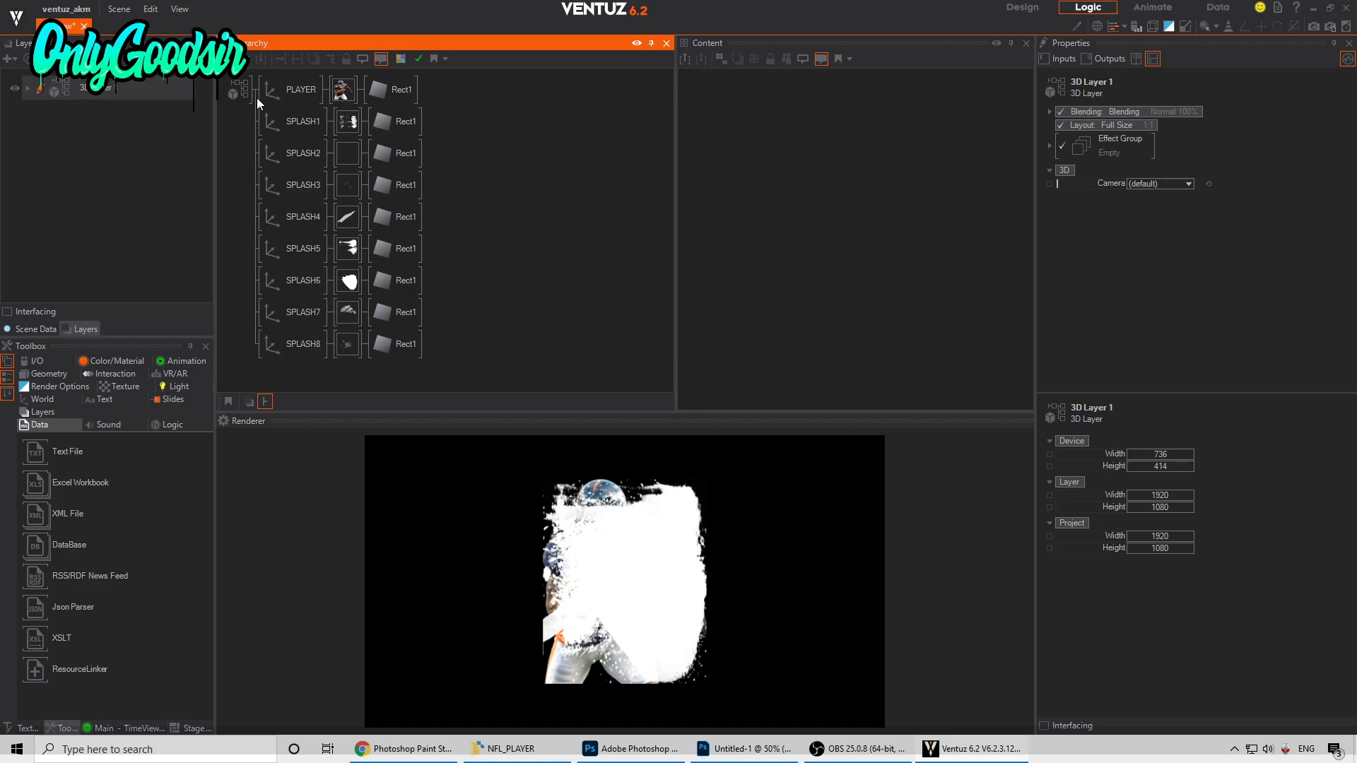
click(294, 120)
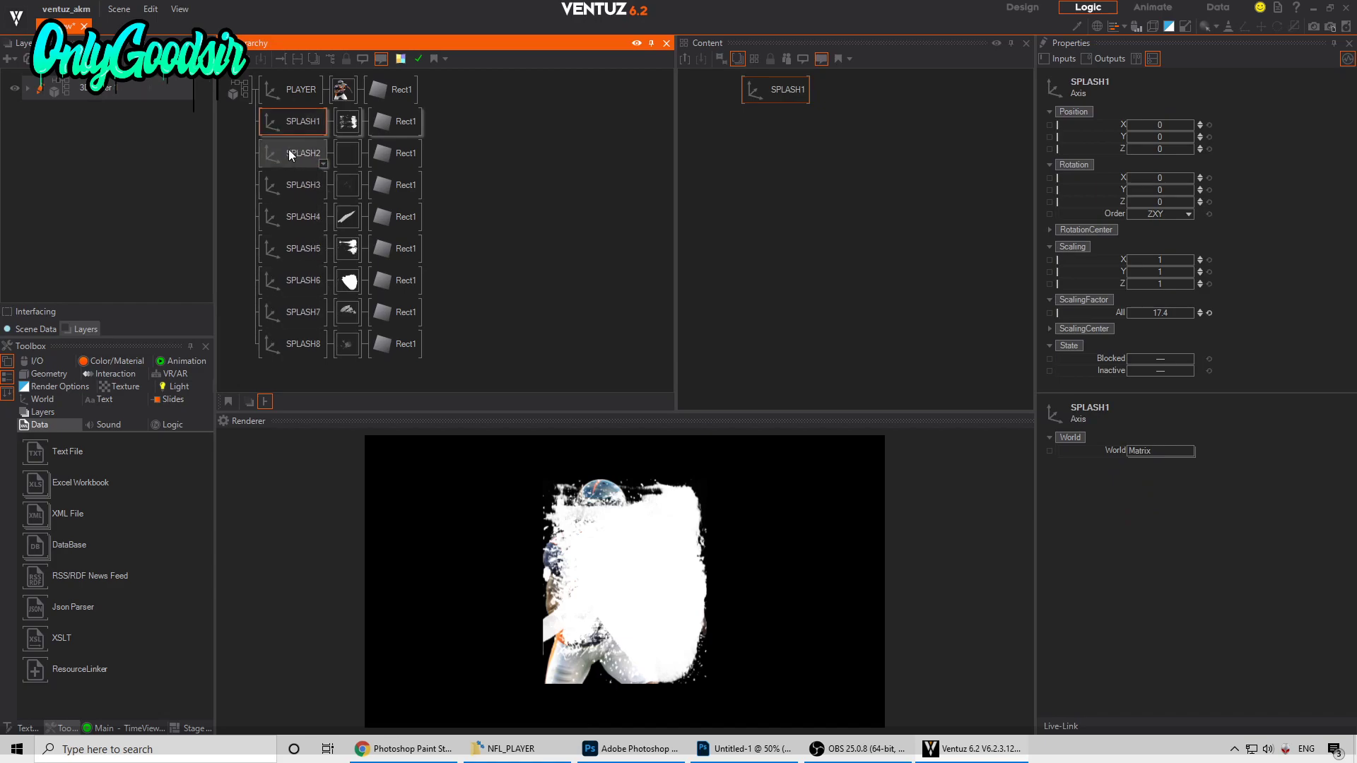
click(407, 130)
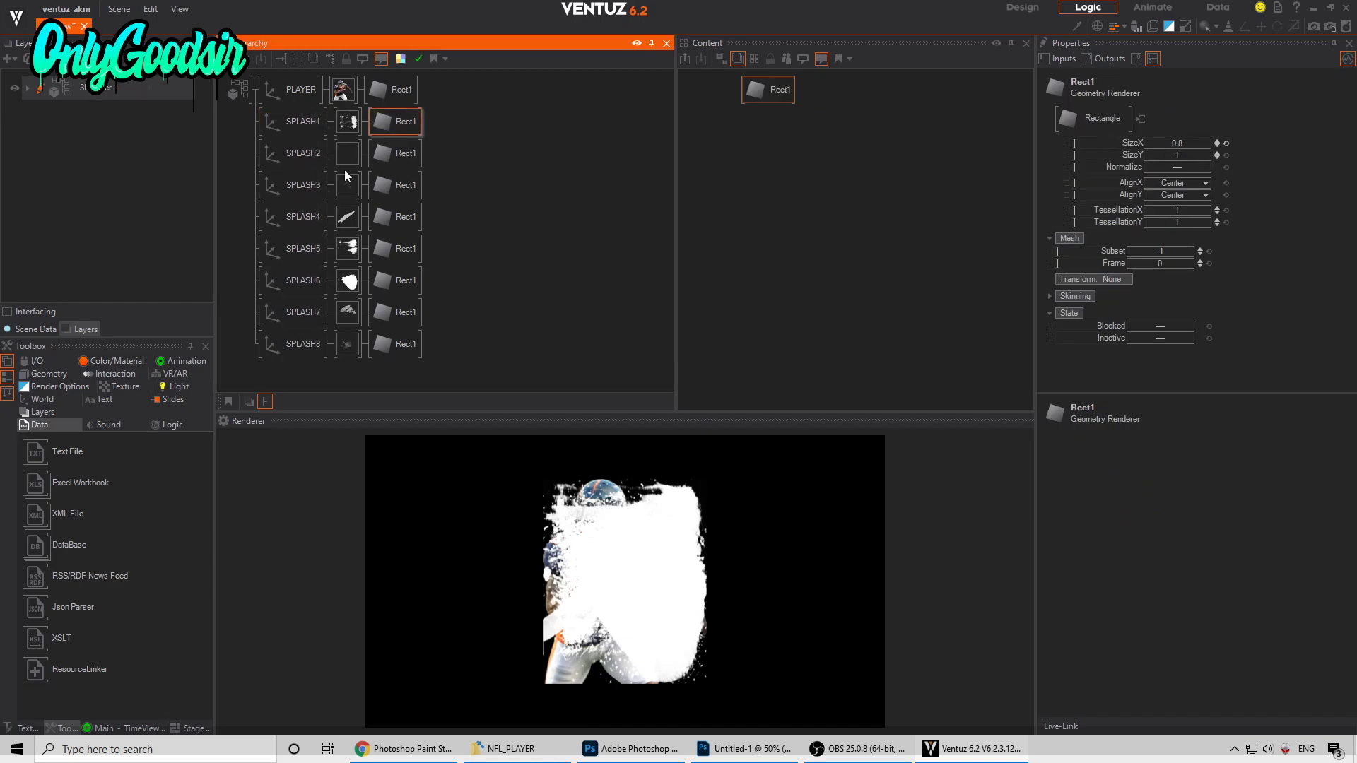
click(303, 186)
Step: Scale all eight SPLASH axes together to a scaling factor of 9.6 and move them to X position 11.5
click(297, 134)
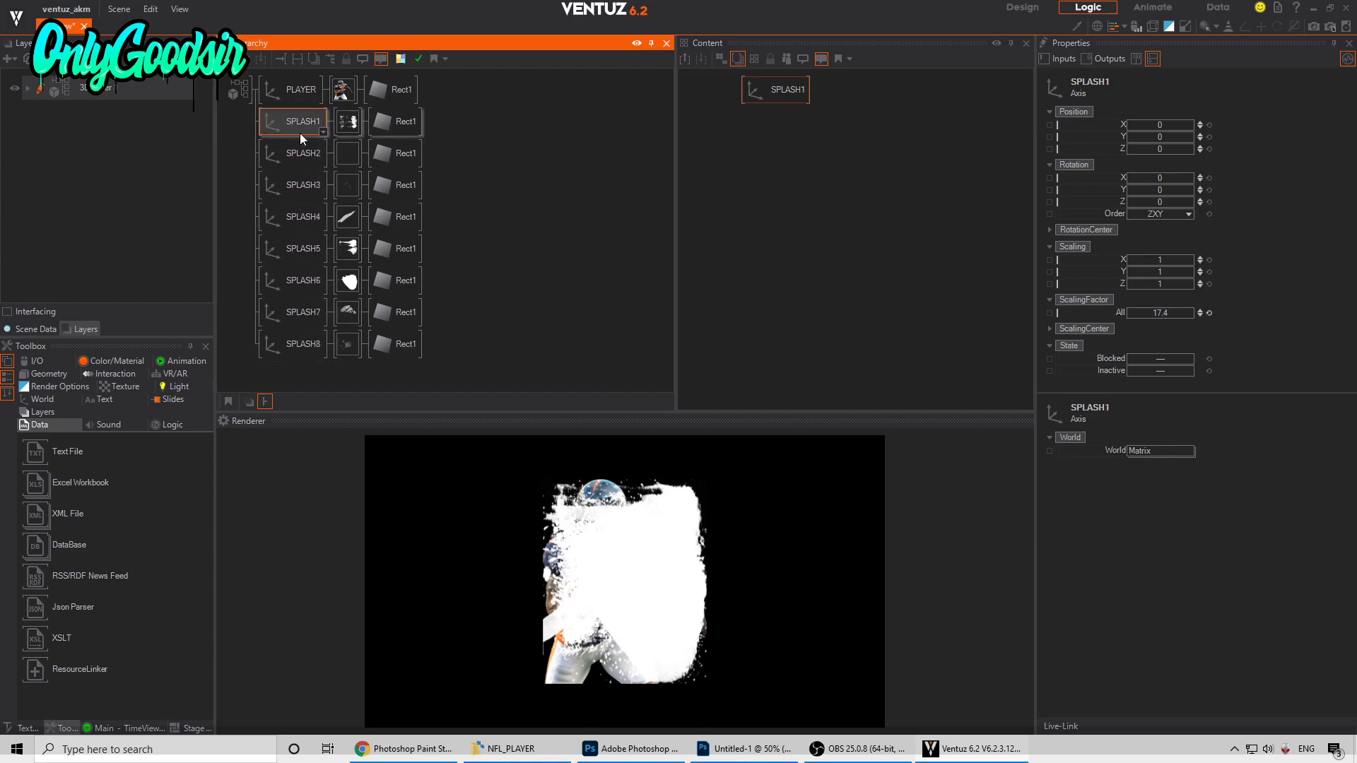
ctrl+click(293, 153)
ctrl+click(294, 185)
ctrl+click(294, 217)
ctrl+click(293, 248)
ctrl+click(290, 279)
ctrl+click(289, 312)
ctrl+click(292, 343)
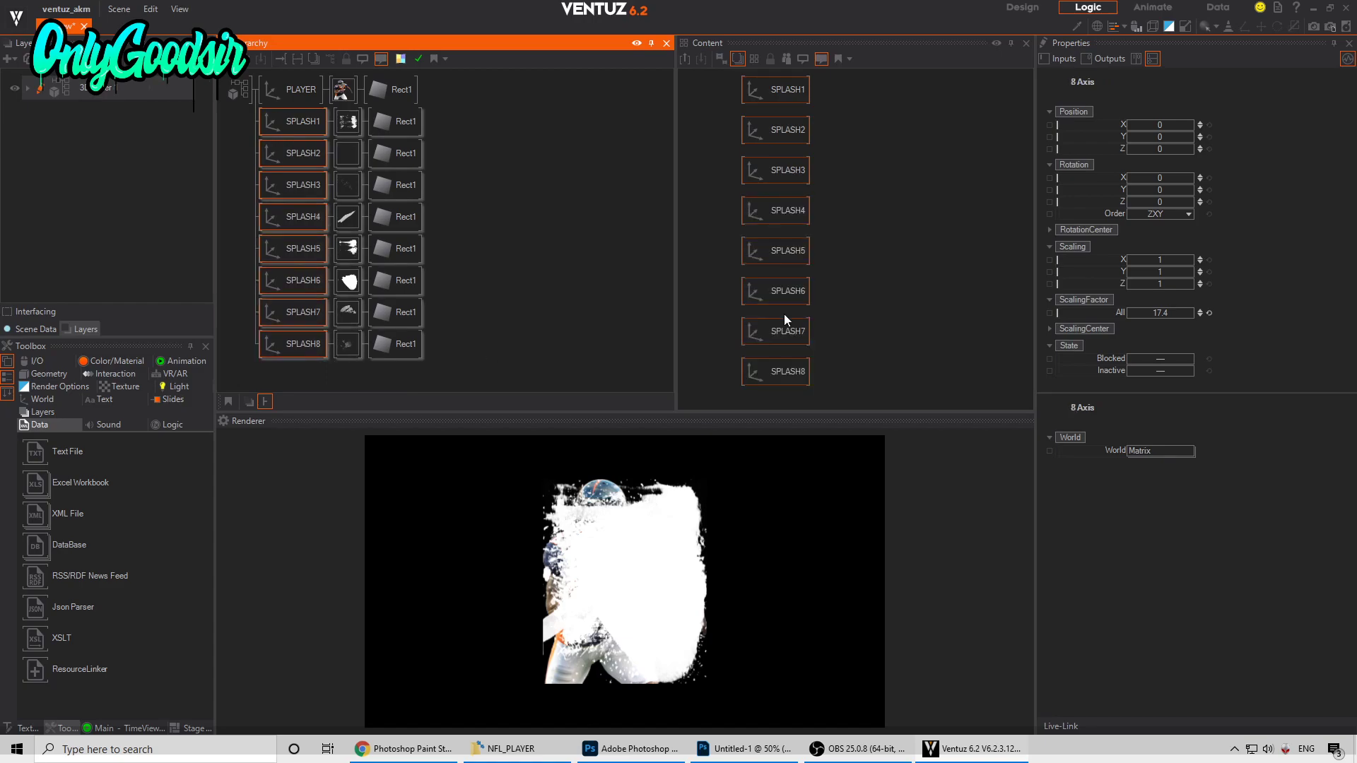
click(1151, 315)
drag(1176, 314, 1129, 312)
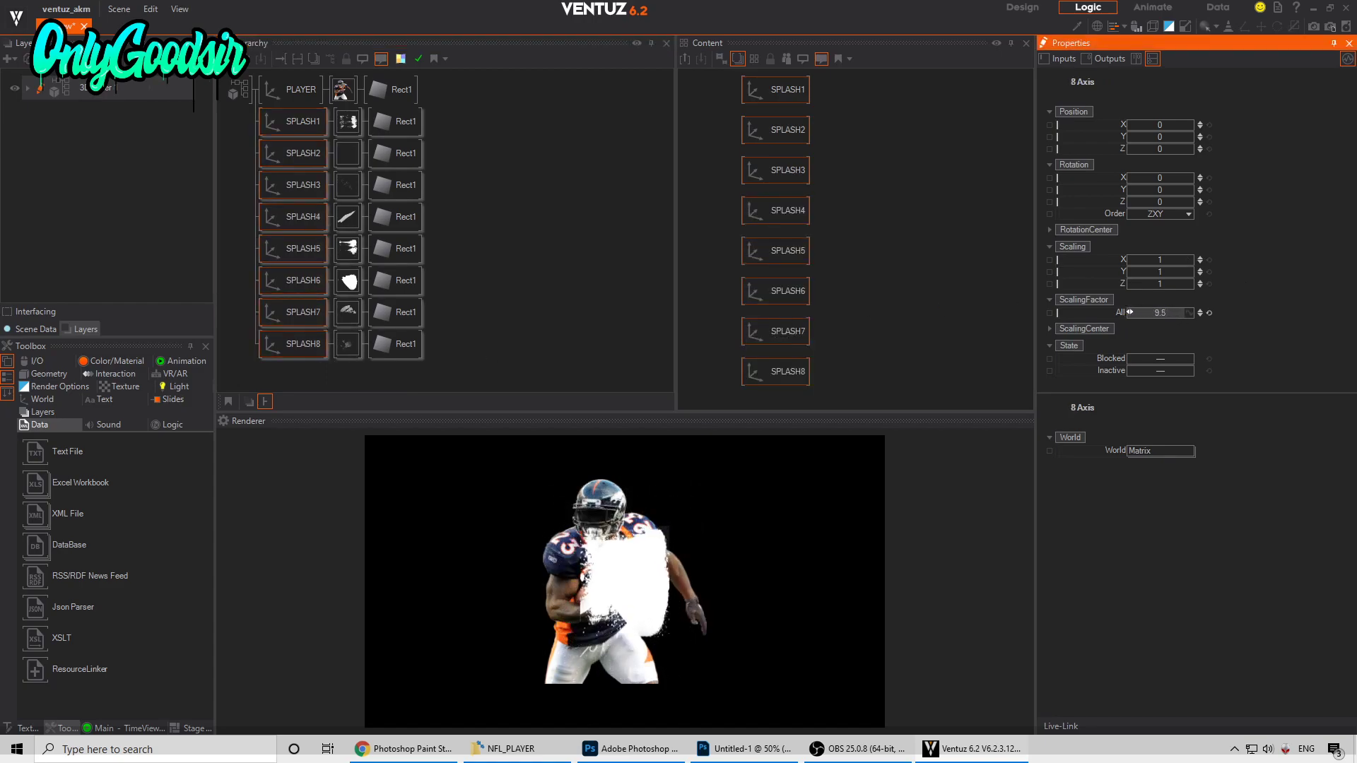
mouse_move(1159, 126)
mouse_down()
mouse_move(1191, 126)
mouse_move(1158, 126)
mouse_up()
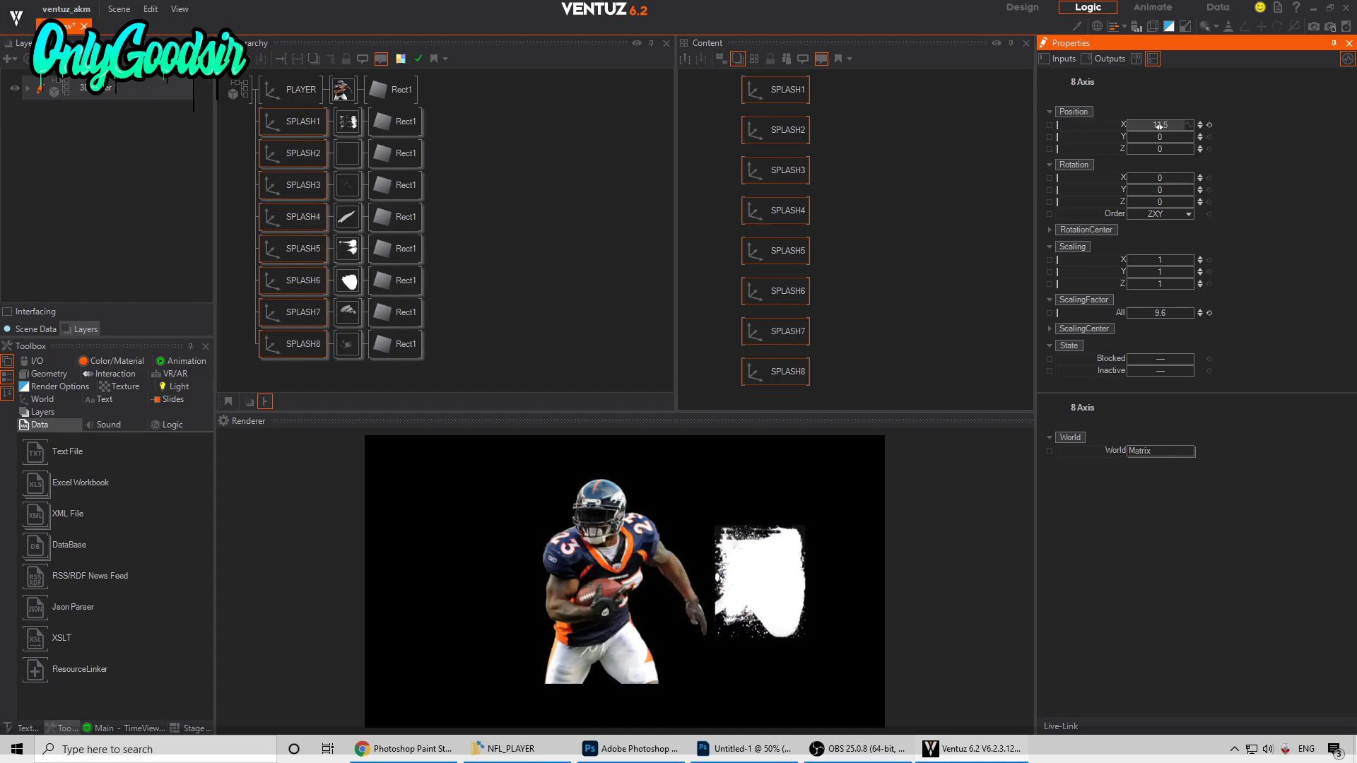
Step: Reset the SizeX of all eight splash rectangles to the default of 1
click(414, 124)
ctrl+click(400, 154)
ctrl+click(399, 185)
ctrl+click(397, 217)
ctrl+click(397, 249)
ctrl+click(400, 281)
ctrl+click(404, 315)
ctrl+click(399, 345)
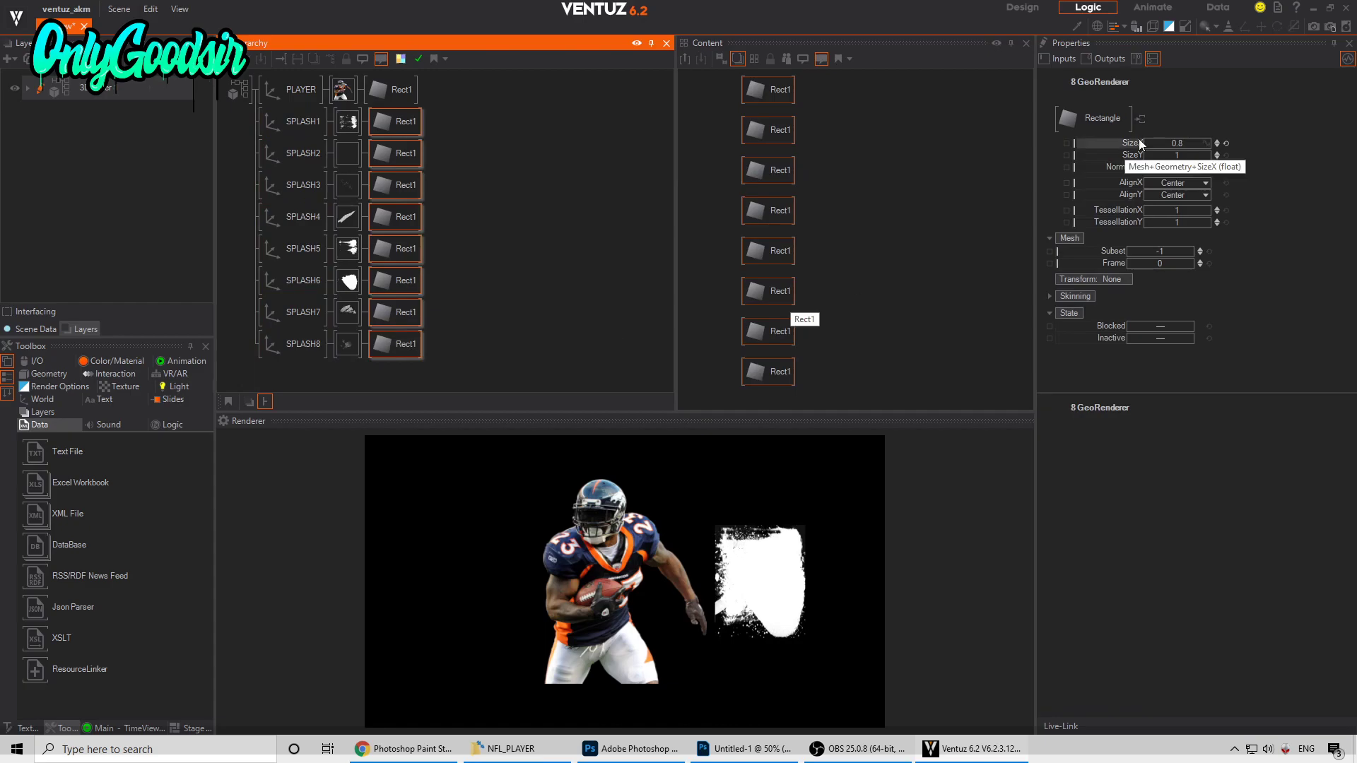
drag(1177, 140, 1185, 144)
click(1227, 143)
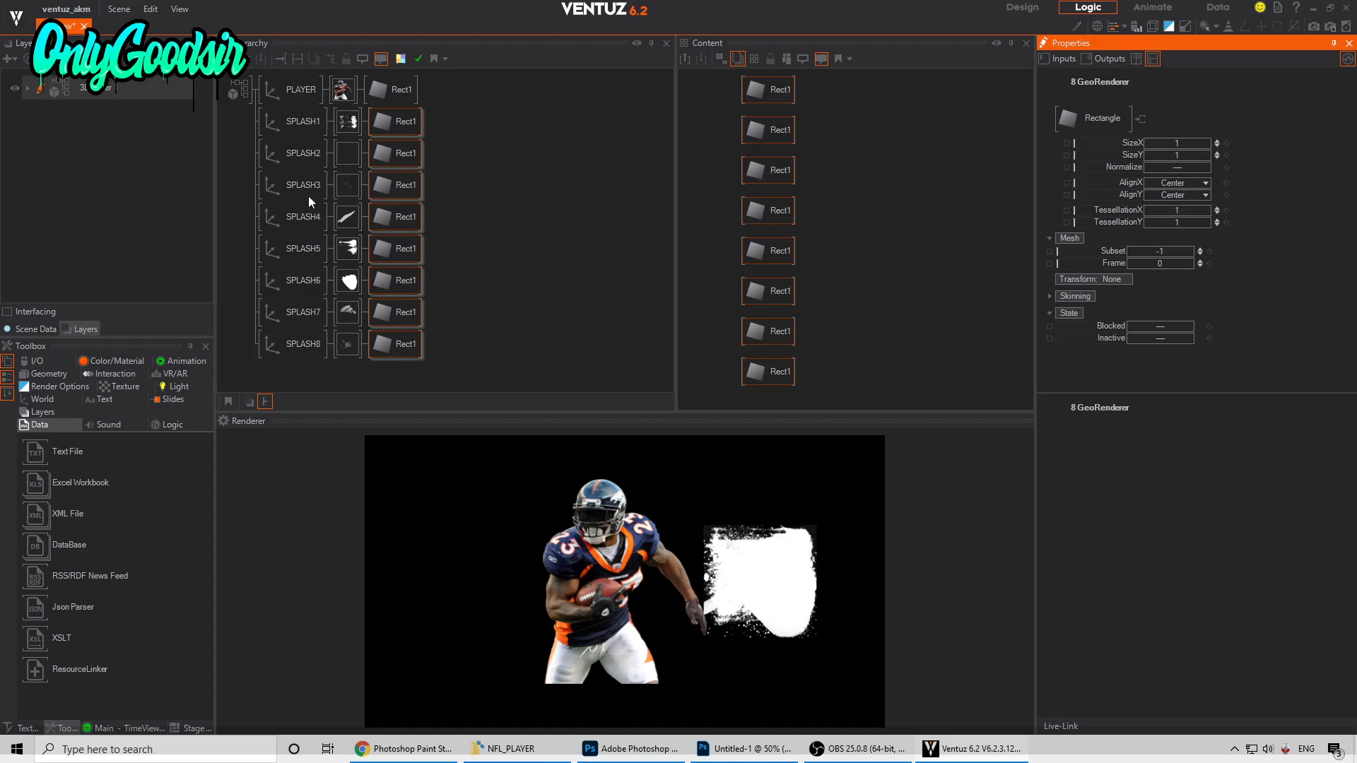
click(365, 169)
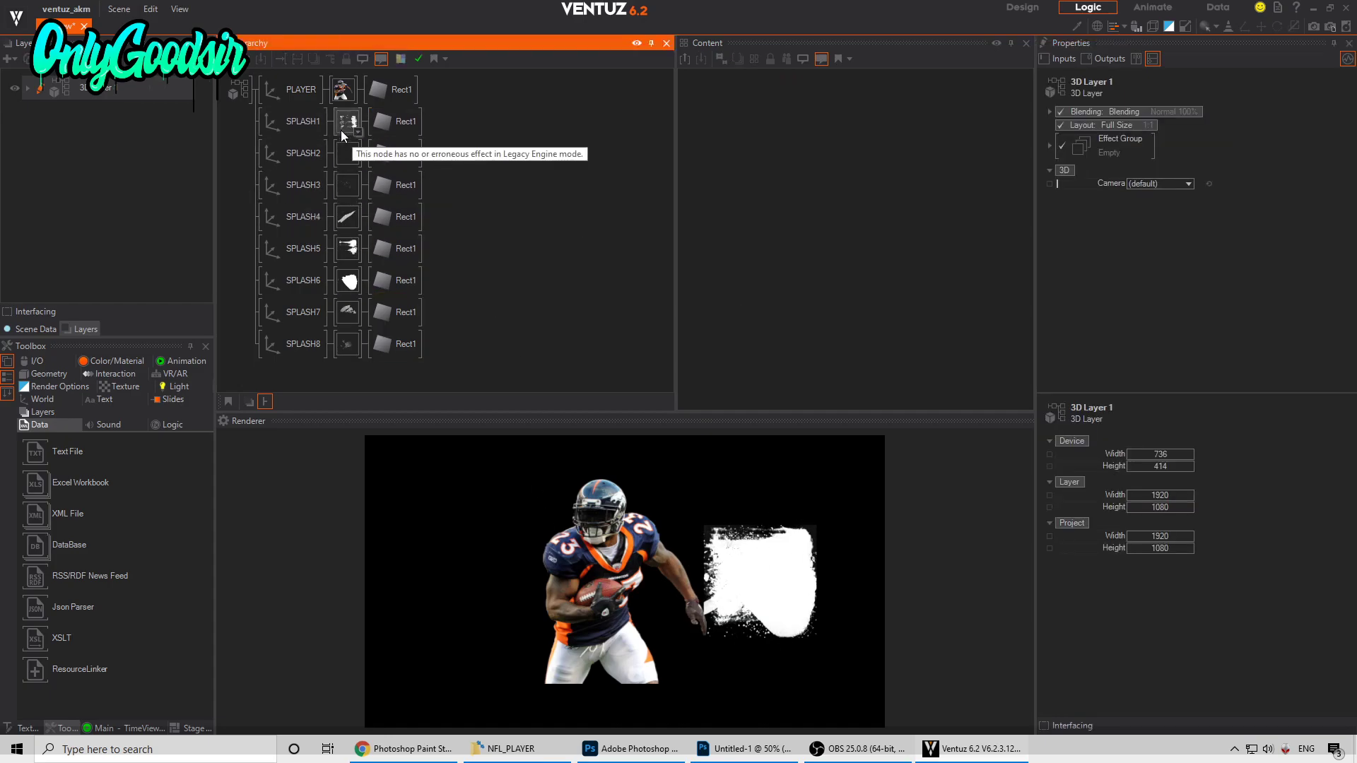
Step: Move the SPLASH1 axis to X position -9.3 beside the player and reduce its overall scaling factor to 3.5
click(292, 120)
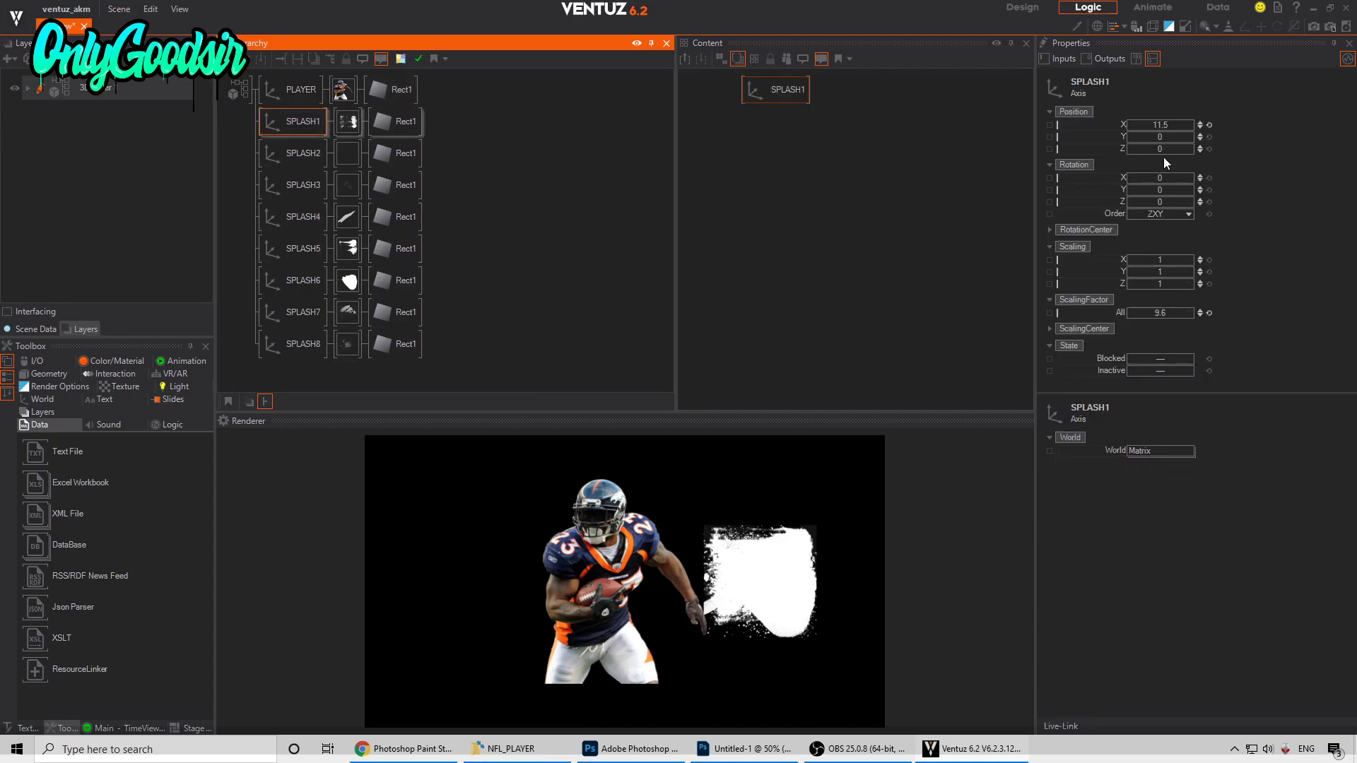
mouse_move(1158, 131)
mouse_down()
mouse_move(1127, 124)
mouse_move(1161, 125)
mouse_up()
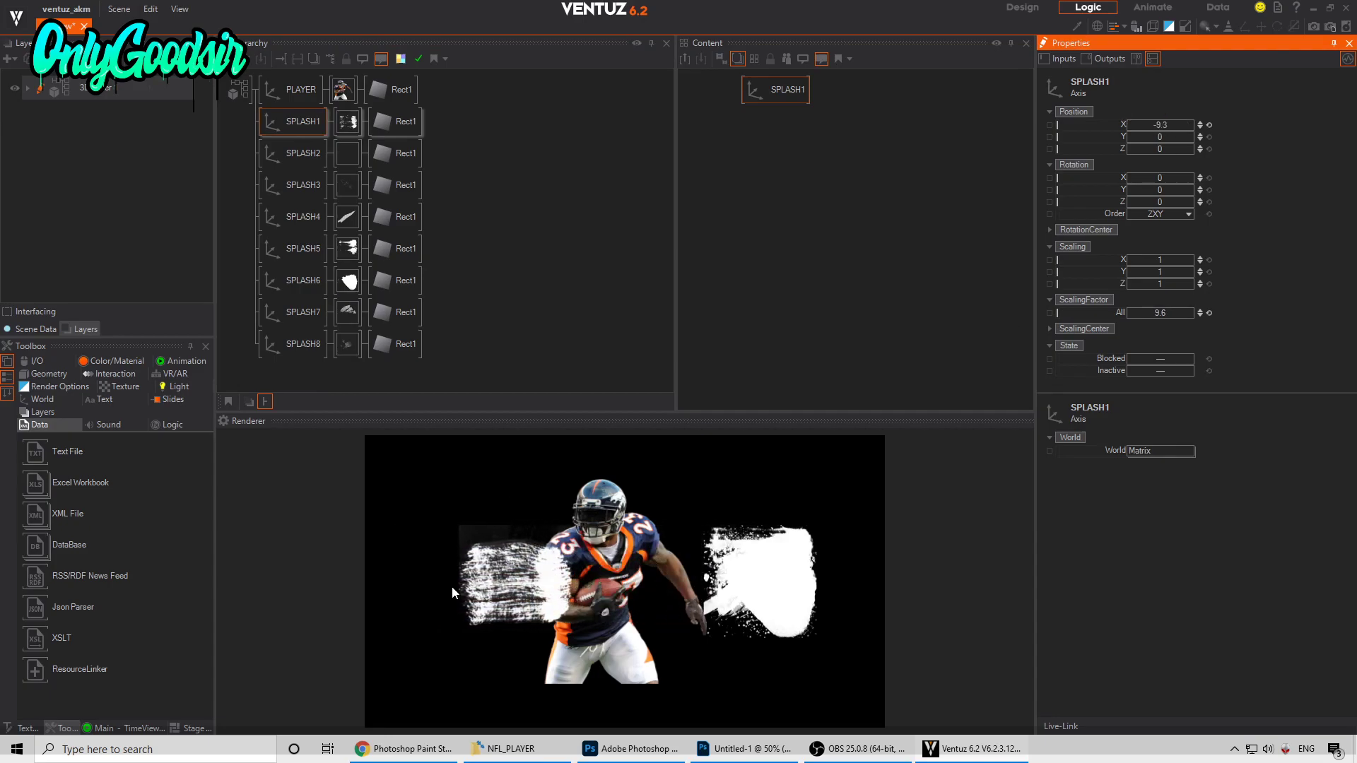
drag(1160, 313, 1132, 312)
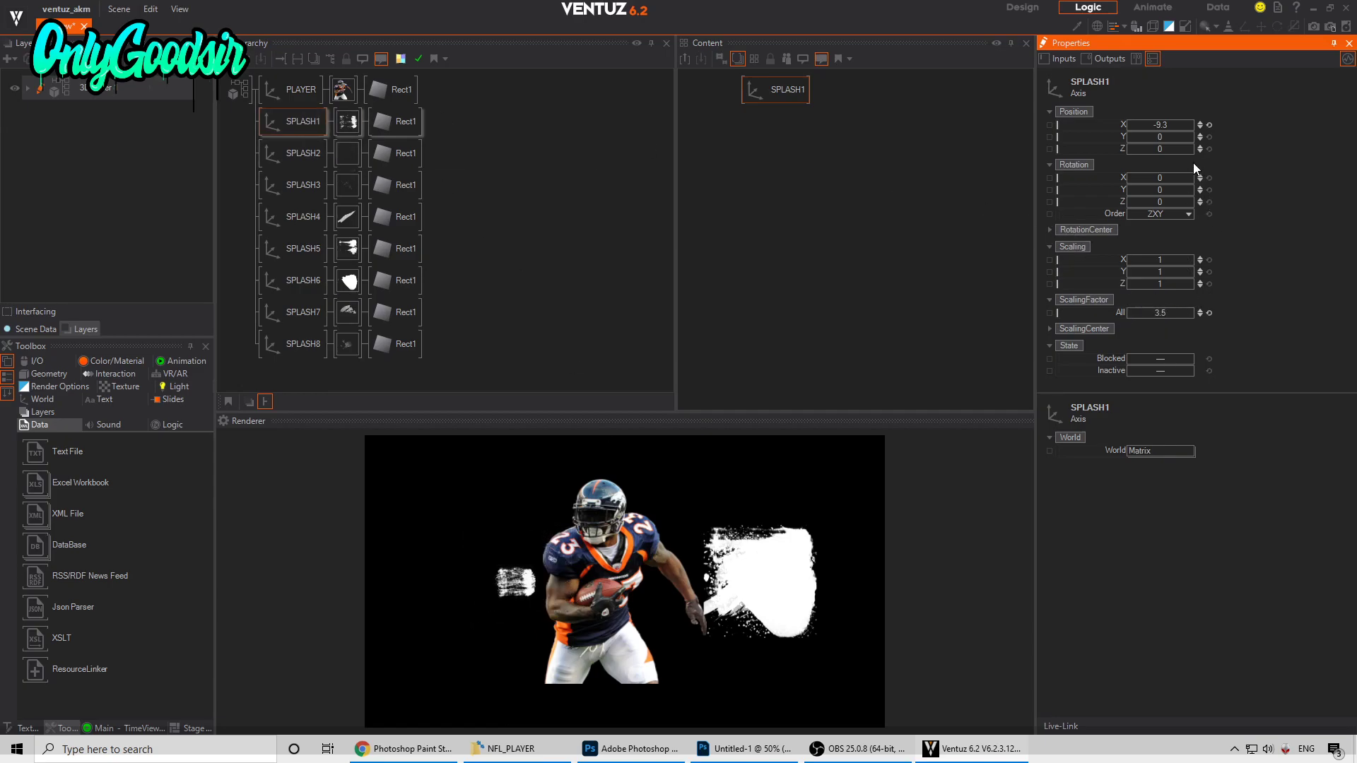
Step: Move the SPLASH1 axis behind the player's shoulder to X position 2.6 and Y position 4.92, and reset its Z rotation
drag(1162, 125, 1189, 143)
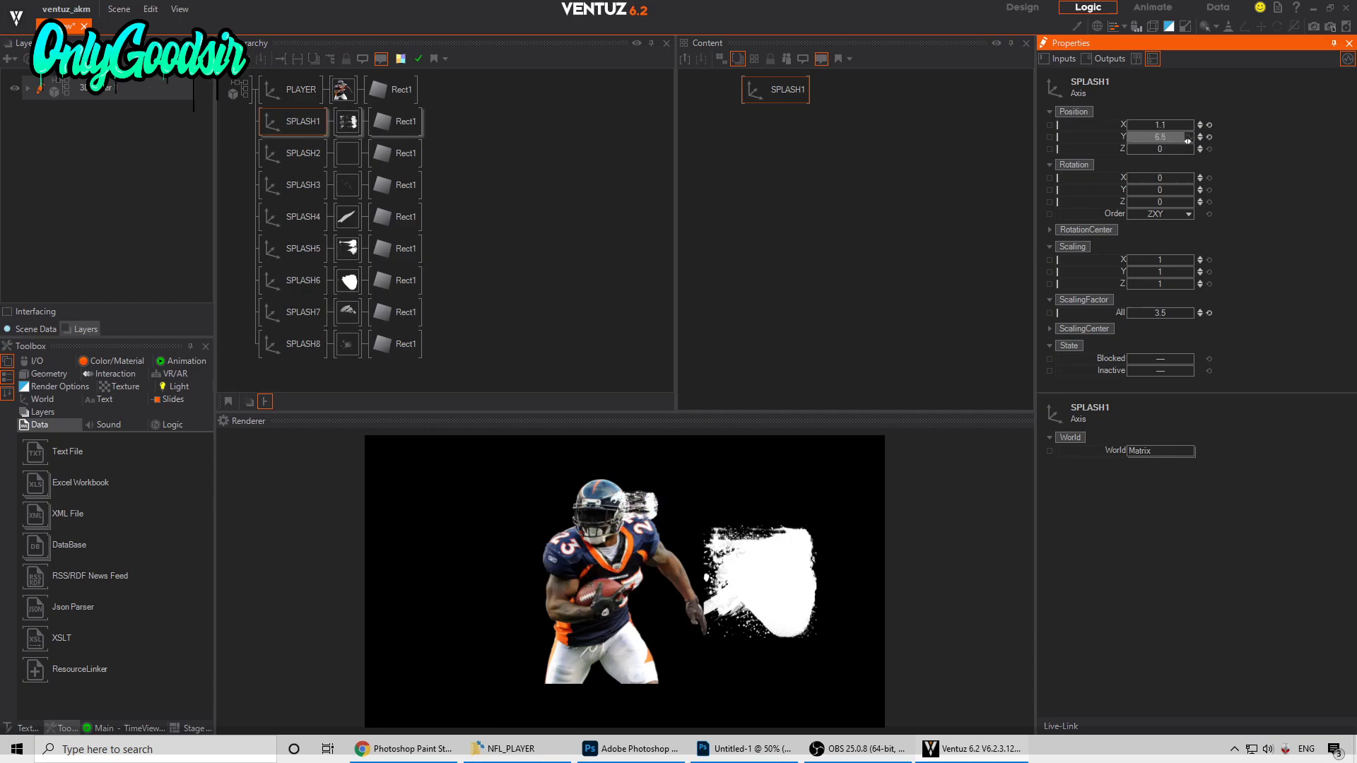
drag(1159, 201, 1126, 197)
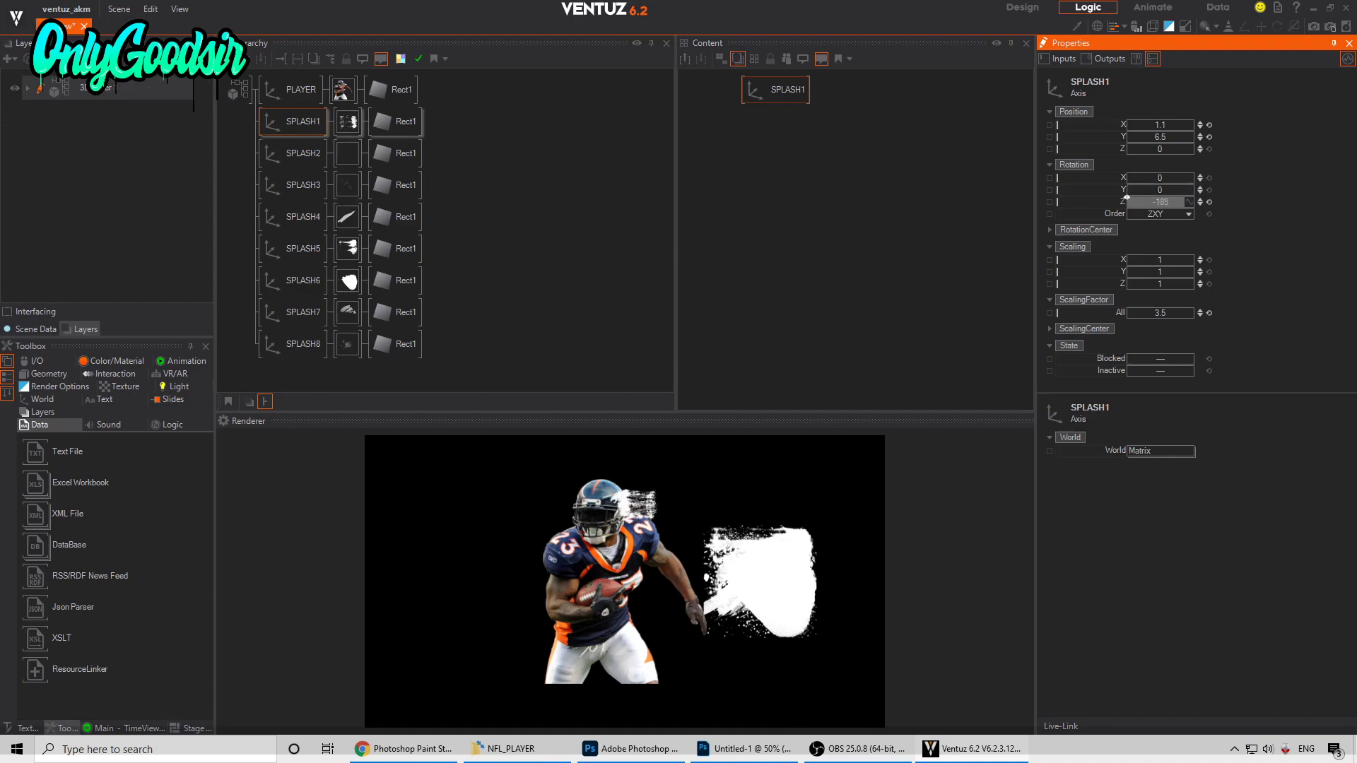
mouse_move(1159, 137)
mouse_down()
mouse_move(1129, 124)
mouse_move(1141, 125)
mouse_up()
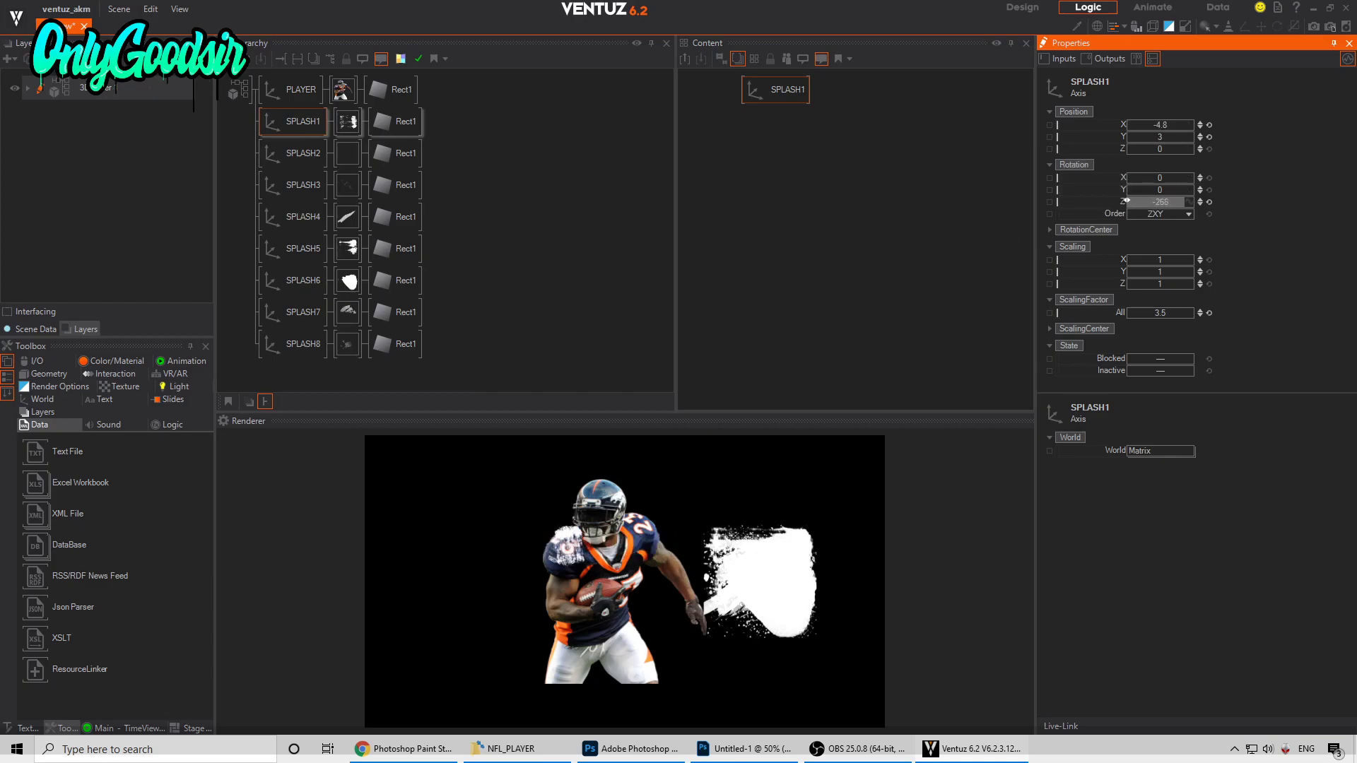
click(1209, 202)
mouse_move(1159, 125)
mouse_down()
mouse_move(1191, 122)
mouse_move(1164, 137)
mouse_move(1177, 139)
mouse_up()
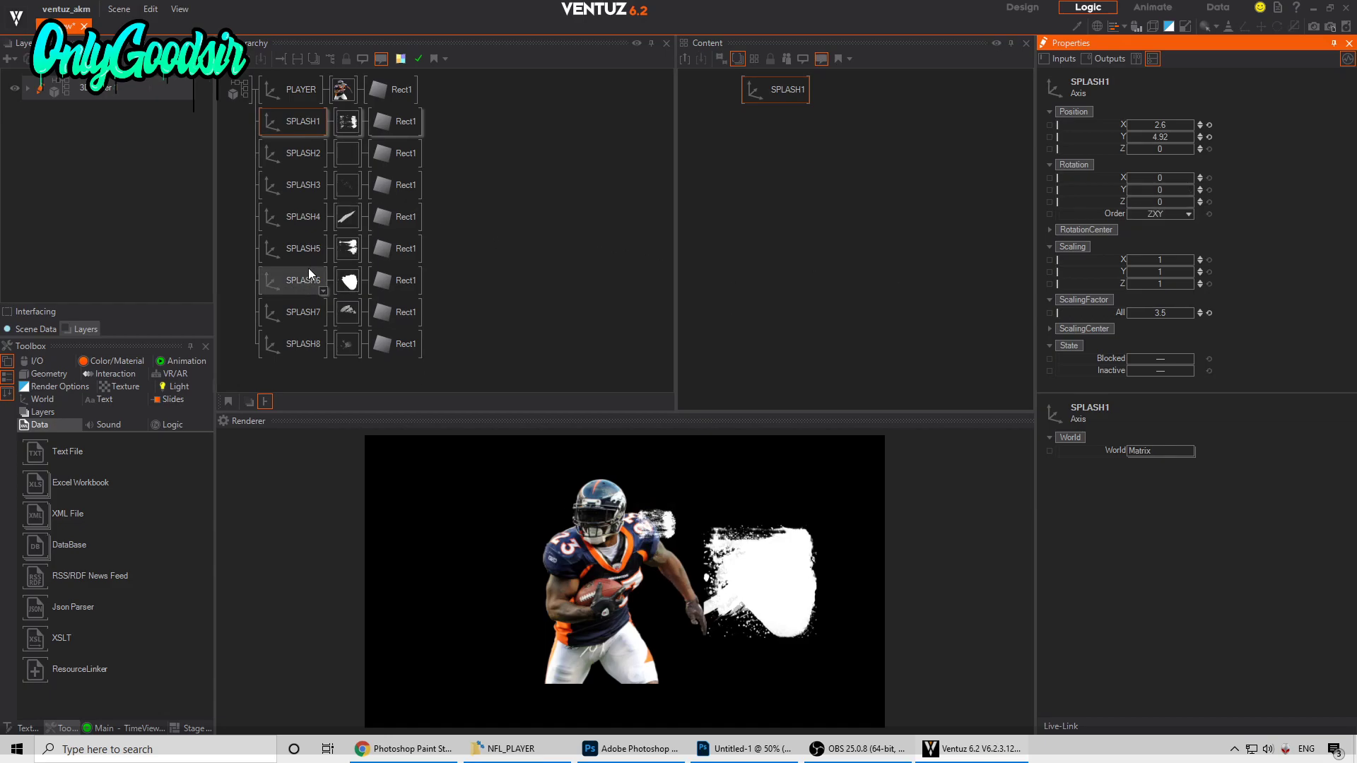
Step: Set the BaseColor of the SPLASH1 material to the jersey's navy blue (42, 51, 85), sampled from the rendered player
click(345, 123)
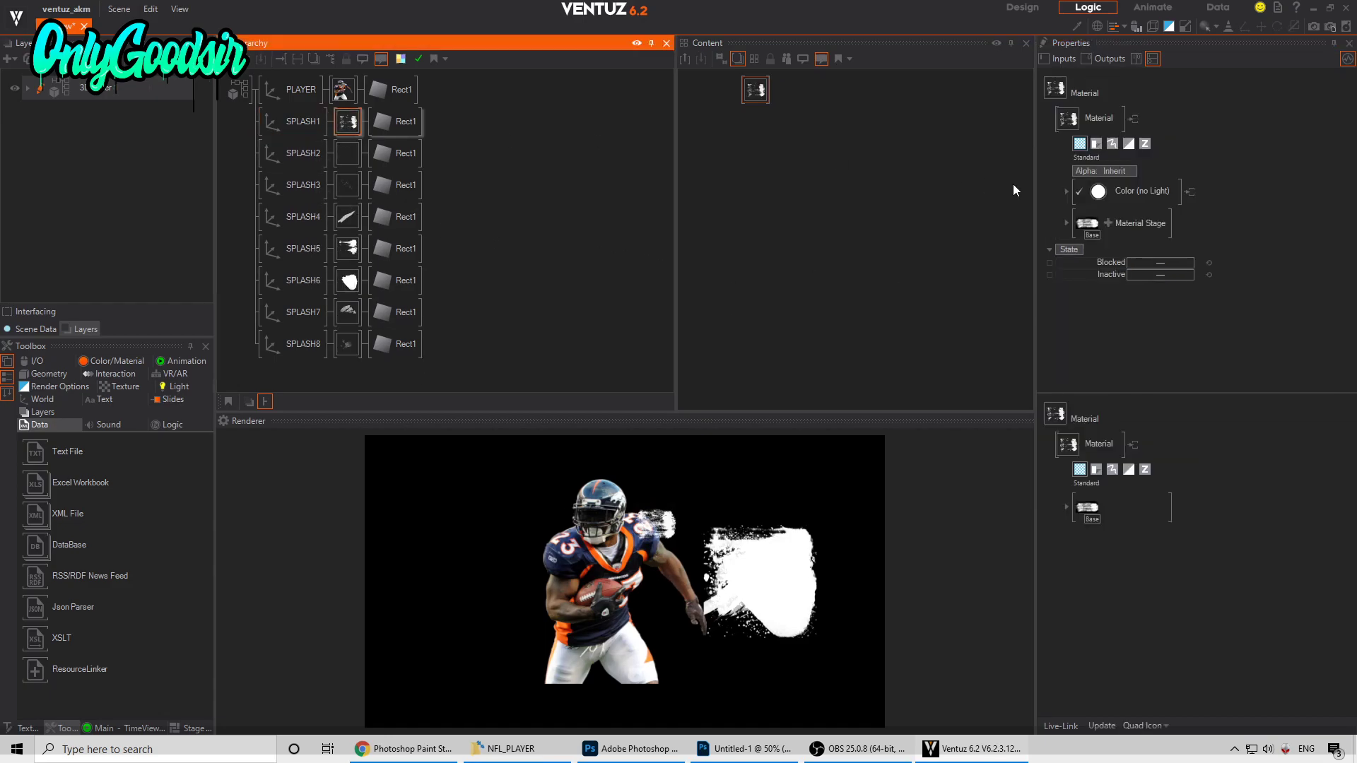
click(1065, 192)
drag(1164, 214, 655, 541)
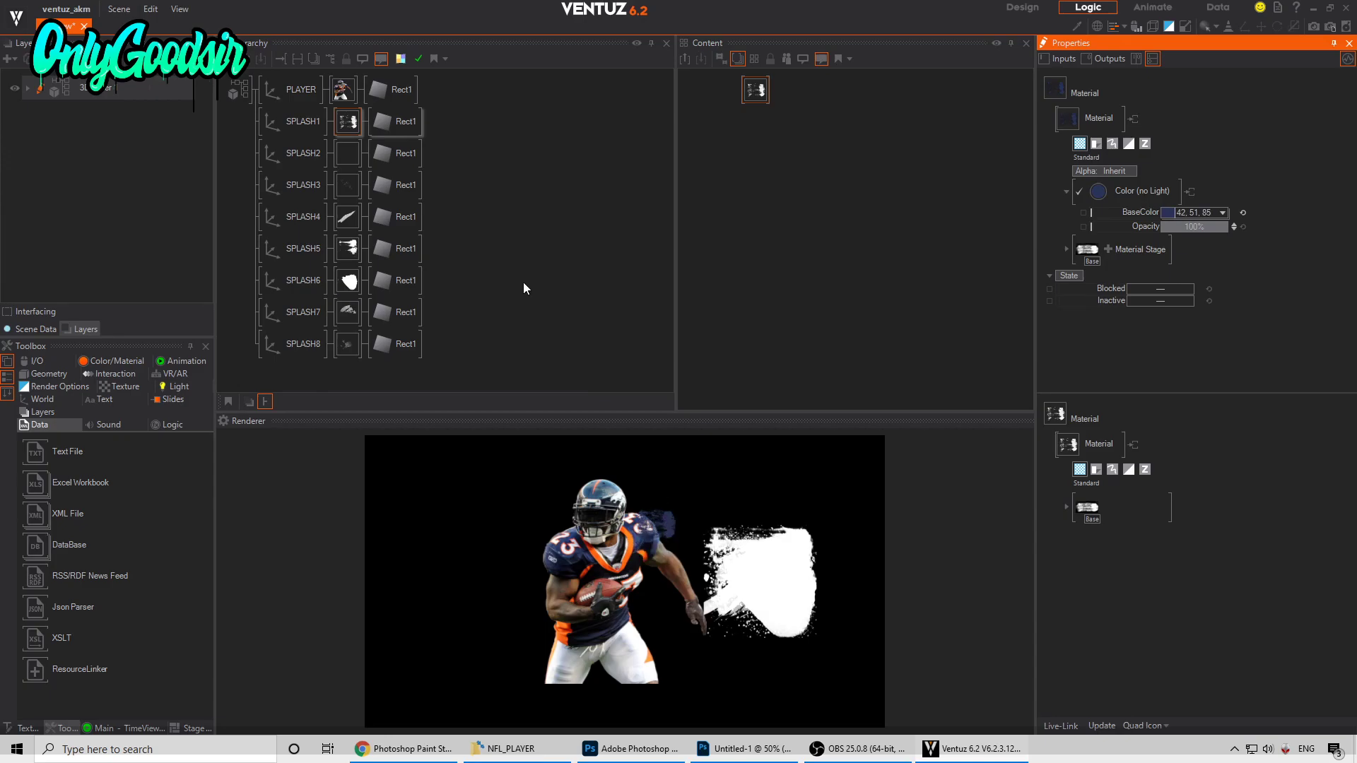
click(338, 148)
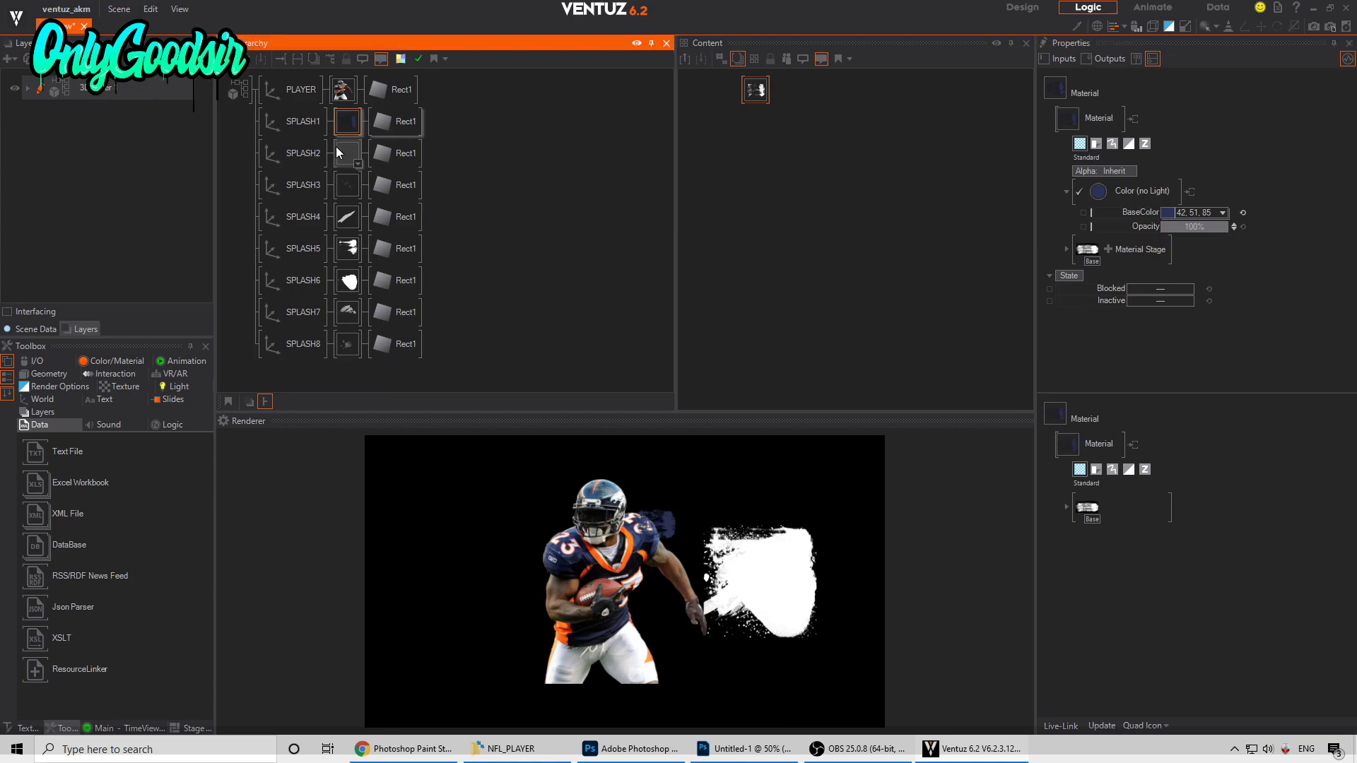
Step: Place the SPLASH2 axis behind the helmet at X position -0.02 and Y position 7.79, with an overall scaling factor of 4.54
click(287, 156)
drag(1159, 125, 1130, 129)
drag(1166, 316, 1194, 311)
mouse_move(1169, 137)
mouse_down()
mouse_move(1186, 146)
mouse_move(1205, 126)
mouse_move(1192, 138)
mouse_up()
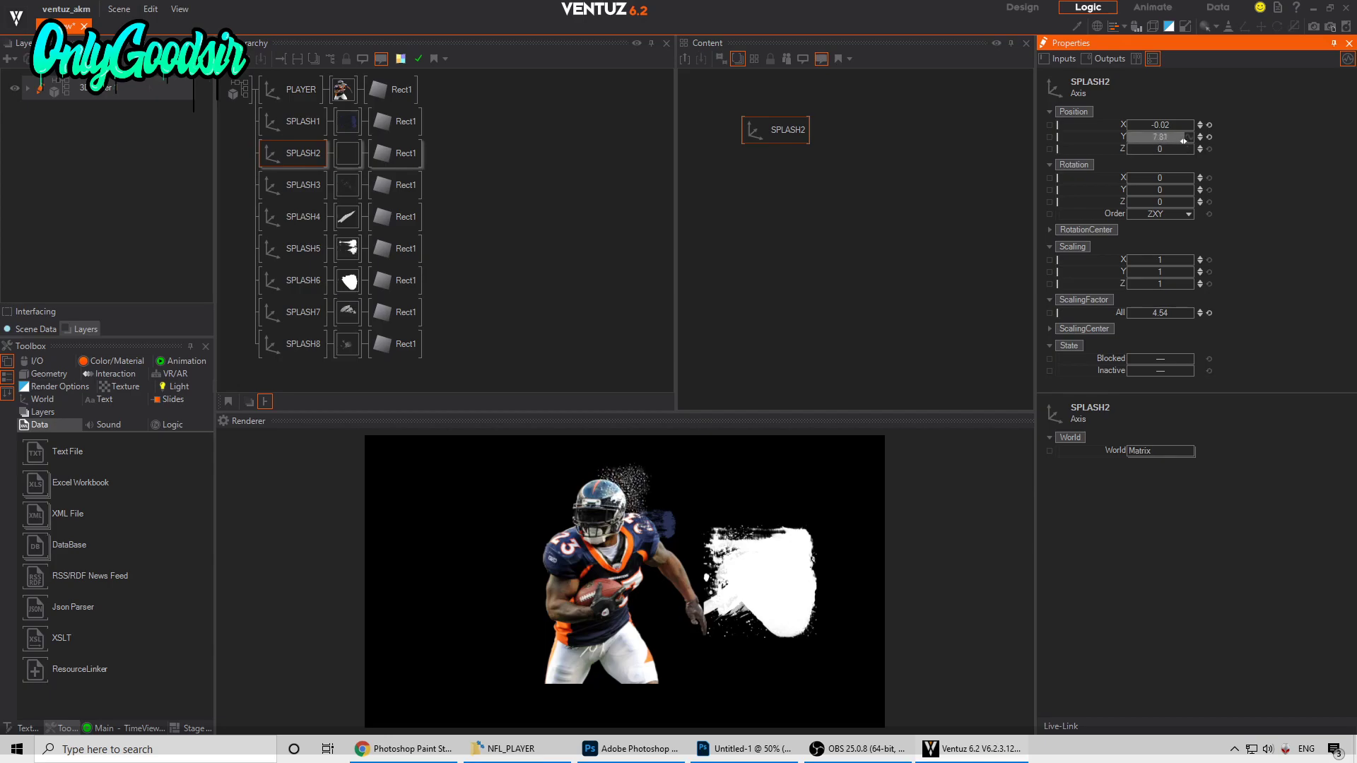
Step: Set the BaseColor of the SPLASH2 material to a muted blue sampled from the rendered player's helmet
click(348, 157)
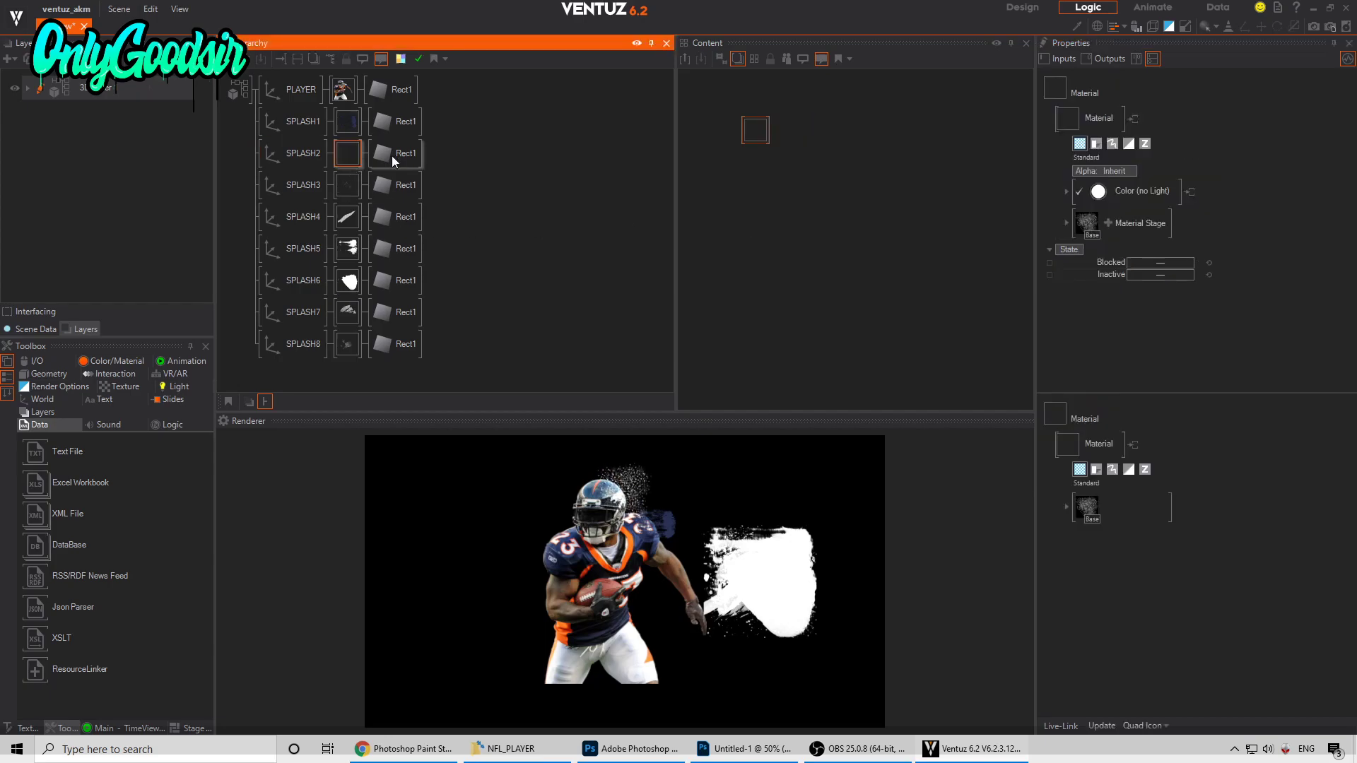
click(1176, 190)
click(1205, 183)
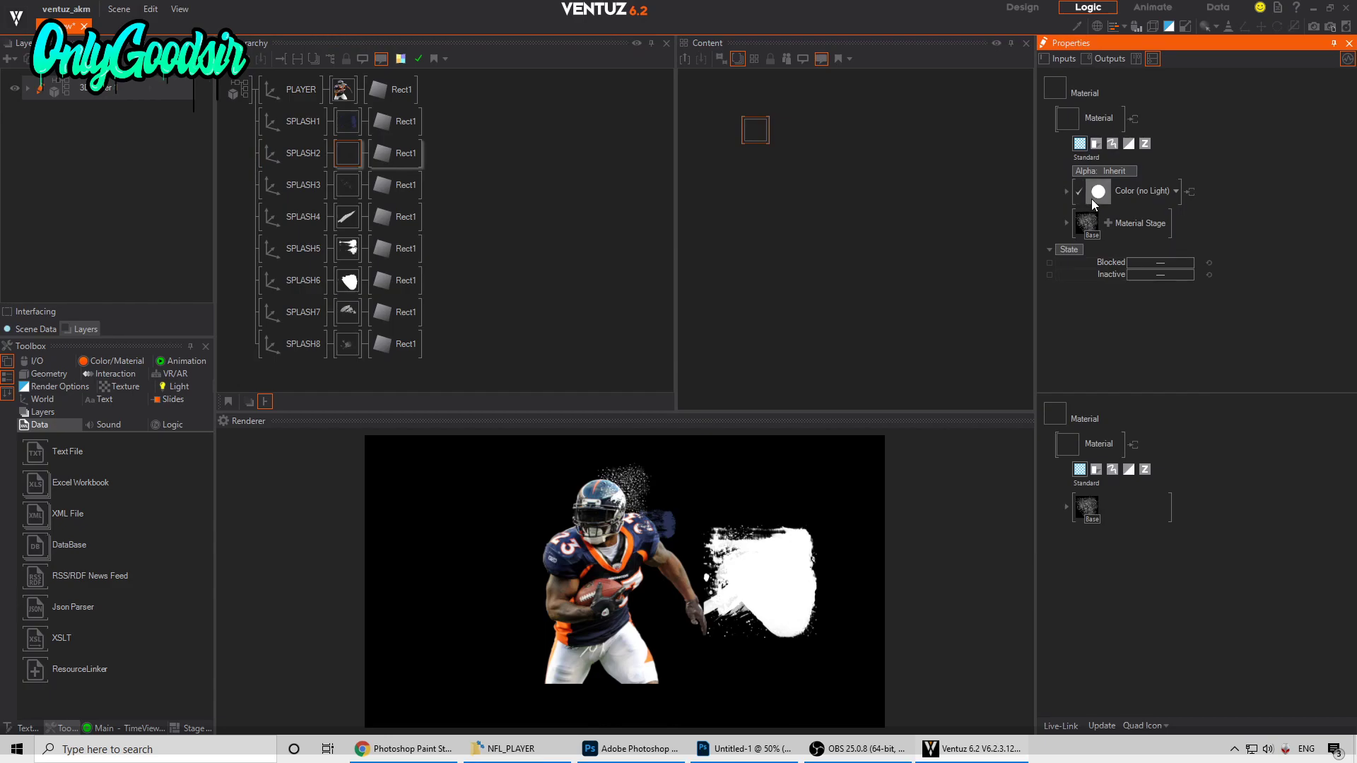
click(1067, 190)
drag(1170, 212, 621, 506)
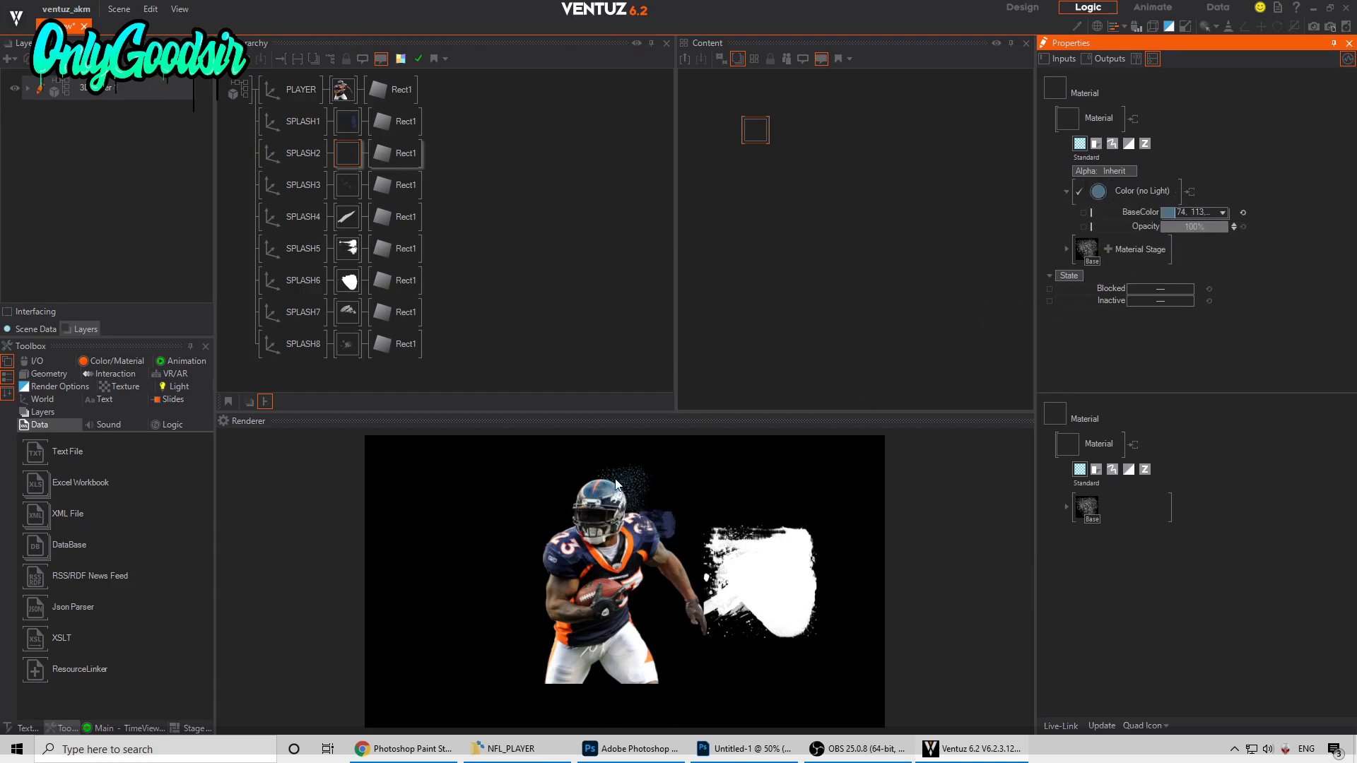
Step: Place the SPLASH3 axis by the player's hip at X 1.94 and Y -5.7, with Z rotation -17.7 and an overall scaling factor of 5.61
click(296, 187)
mouse_move(1156, 126)
mouse_down()
mouse_move(1129, 127)
mouse_move(1163, 126)
mouse_move(1142, 142)
mouse_up()
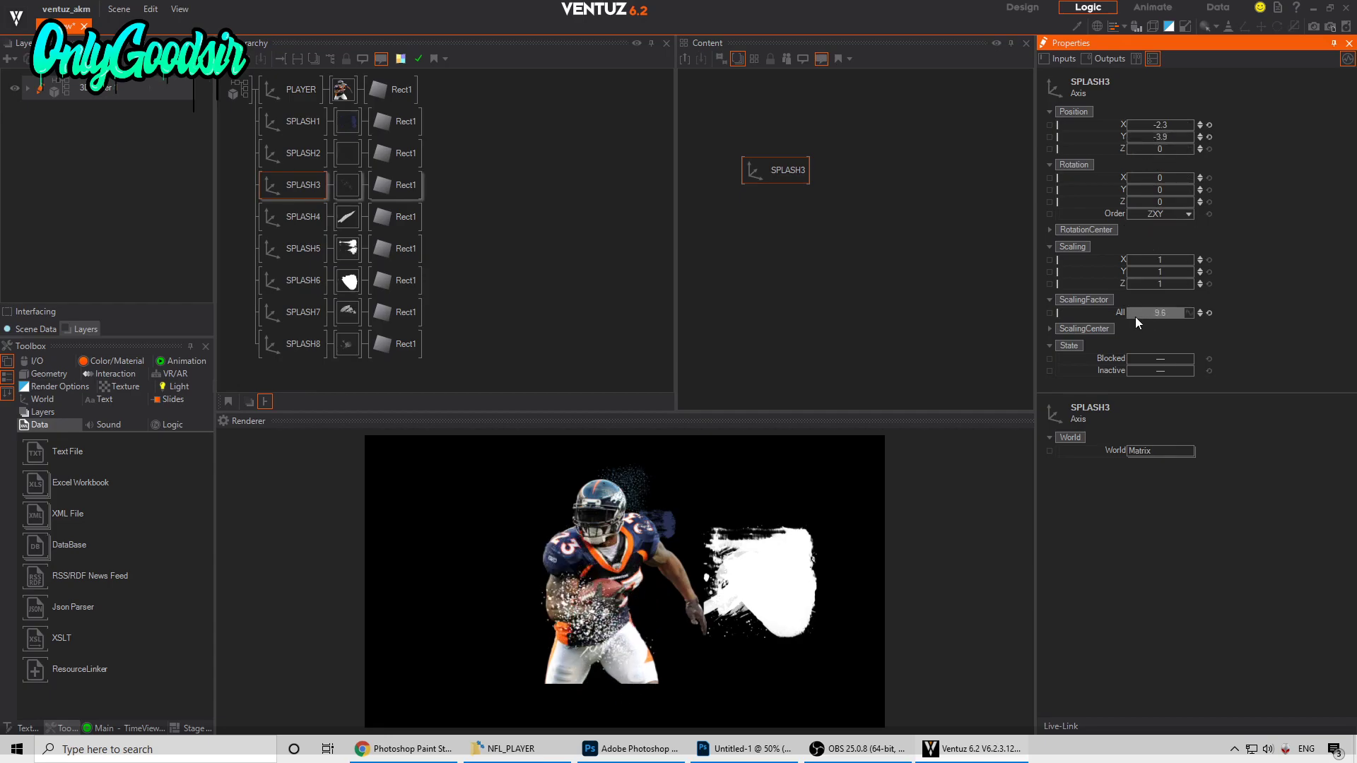
drag(1163, 308, 1159, 309)
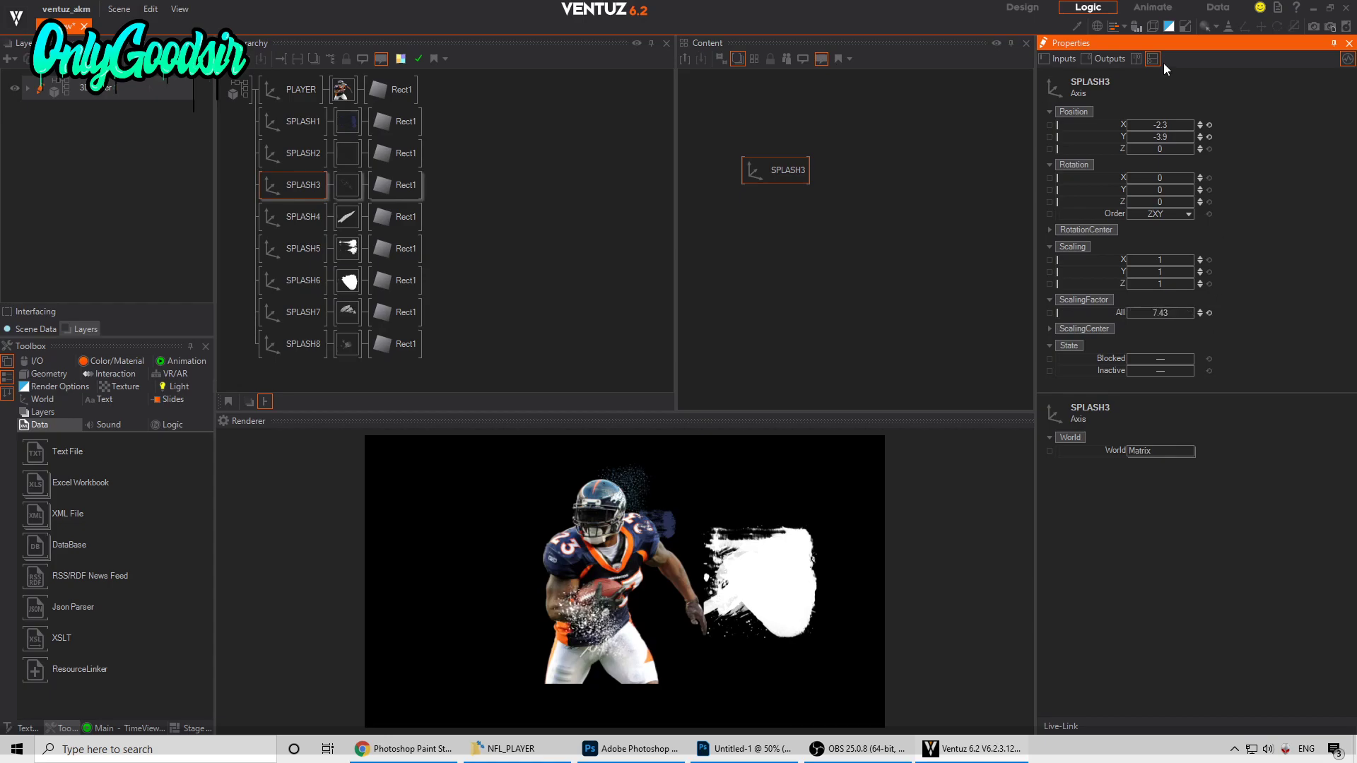
mouse_move(1164, 139)
mouse_down()
mouse_move(1152, 140)
mouse_move(1181, 128)
mouse_move(1169, 129)
mouse_up()
drag(1168, 201, 1119, 199)
drag(1158, 312, 1169, 310)
drag(1164, 125, 1142, 128)
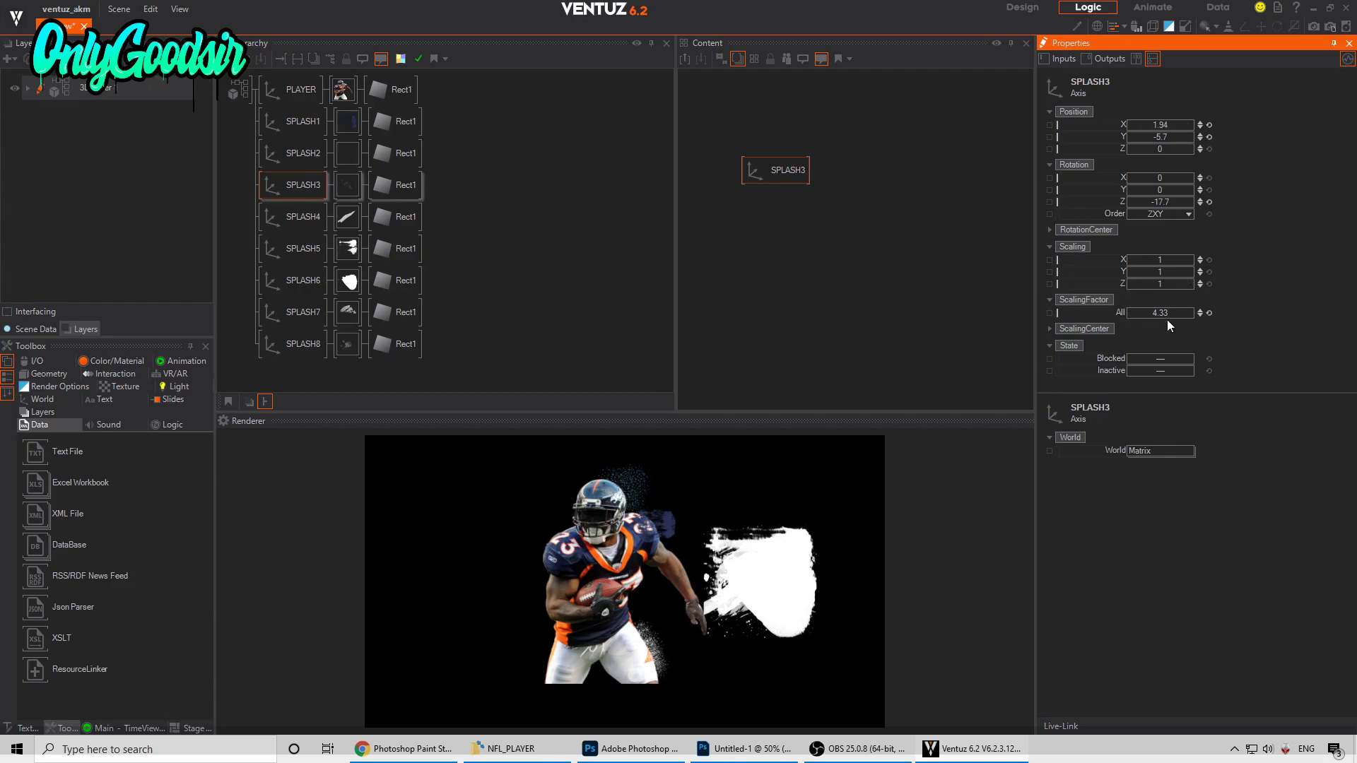
drag(1161, 312, 1181, 315)
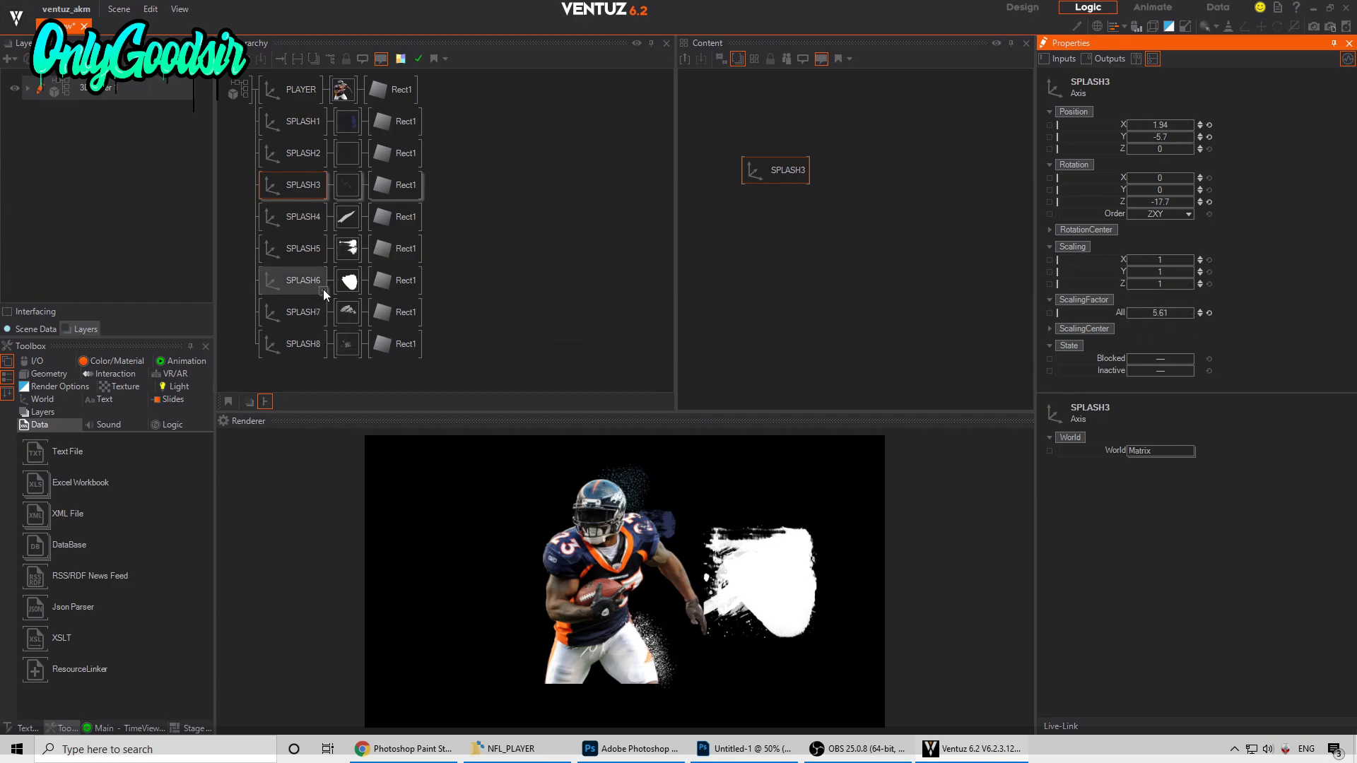
Step: Scale the SPLASH4 axis to 19.97, put it before PLAYER in the hierarchy, and set its position to X 0 and Z 0.88
click(295, 222)
drag(1164, 126, 1143, 128)
drag(1148, 309, 1174, 316)
drag(275, 220, 290, 88)
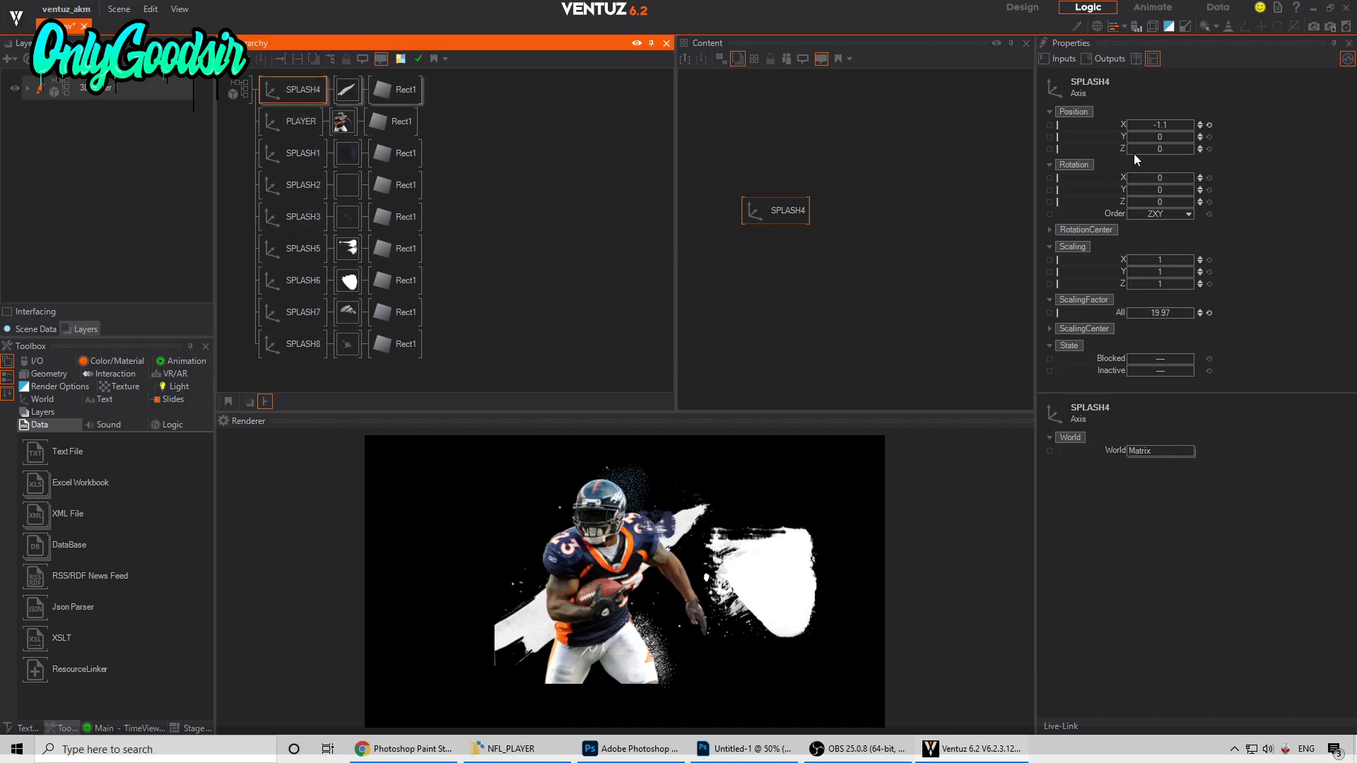
drag(1157, 148, 1184, 124)
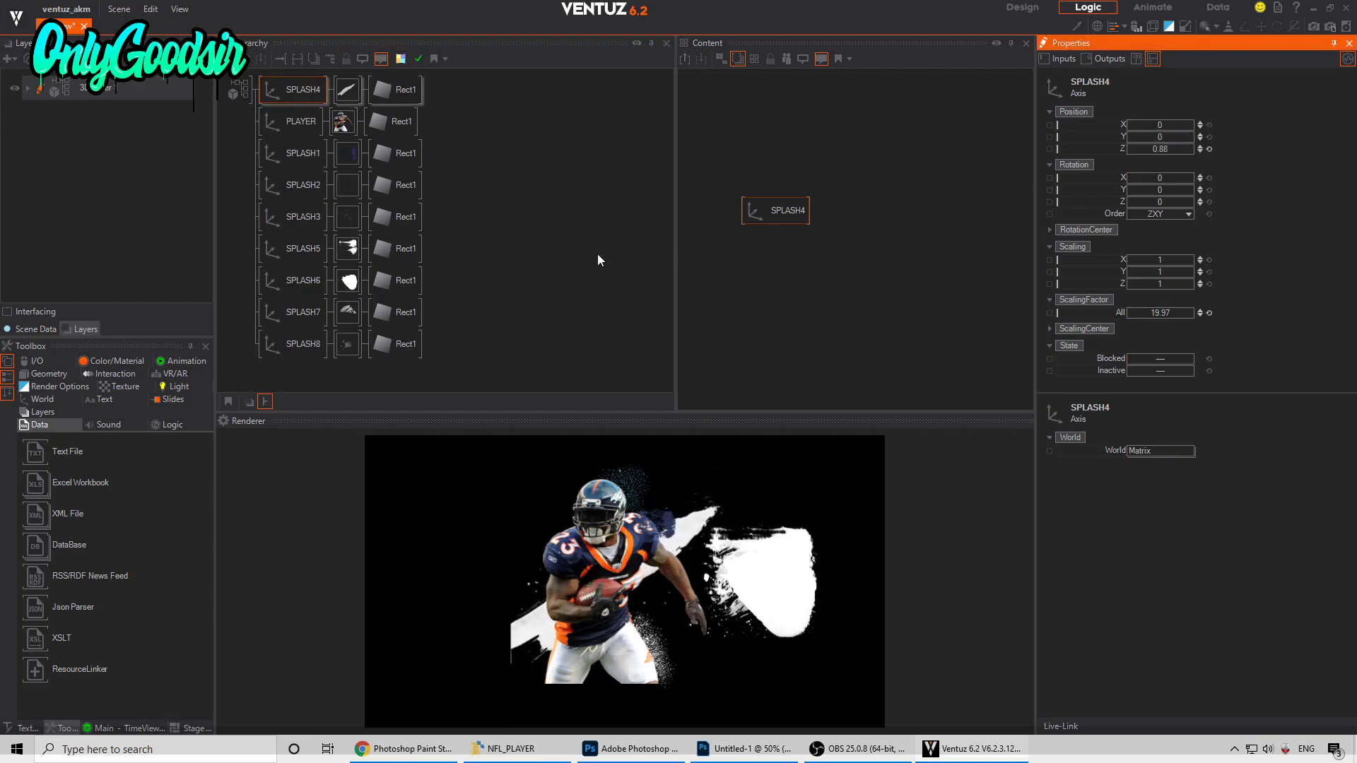
Step: Set the BaseColor of the SPLASH4 material to a bright blue, with red 19 and green 146
click(347, 89)
click(756, 215)
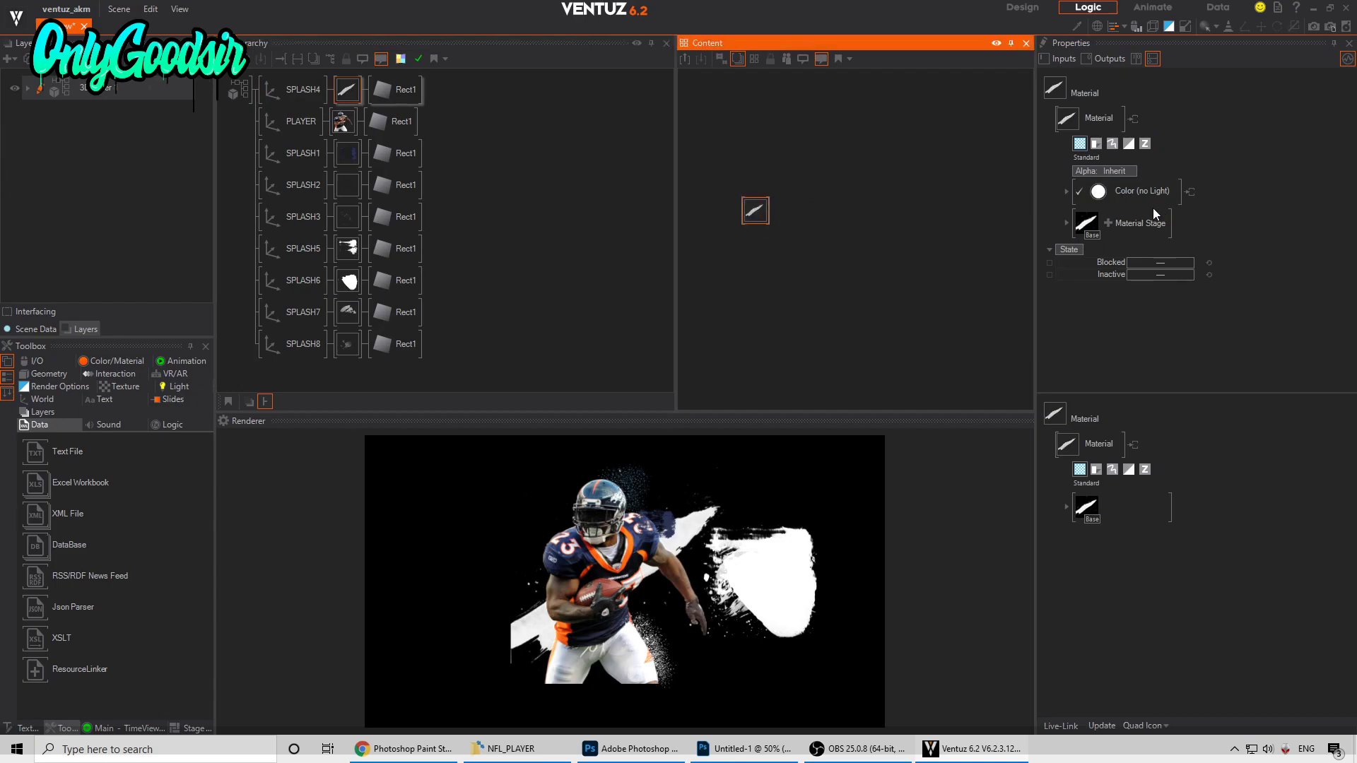
click(1066, 191)
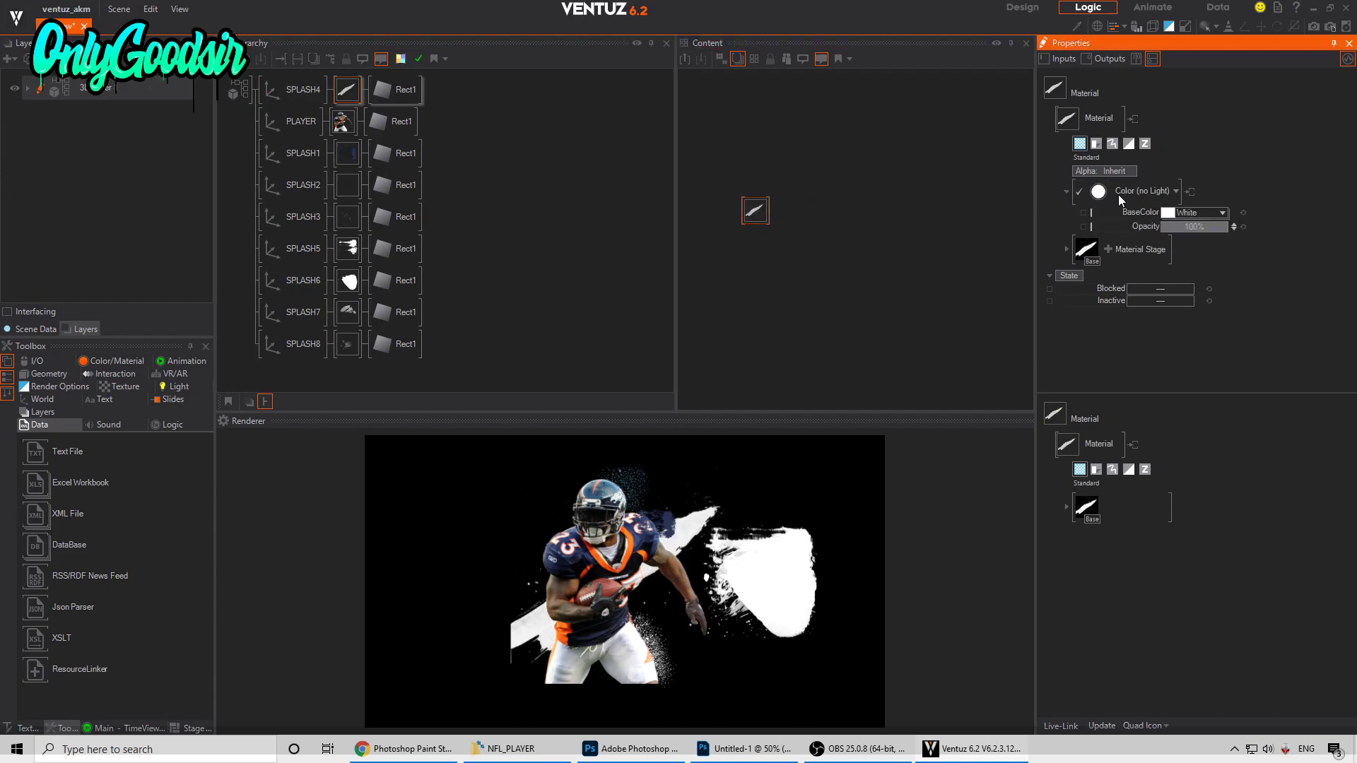
click(1220, 214)
click(1130, 266)
click(1175, 258)
click(1210, 263)
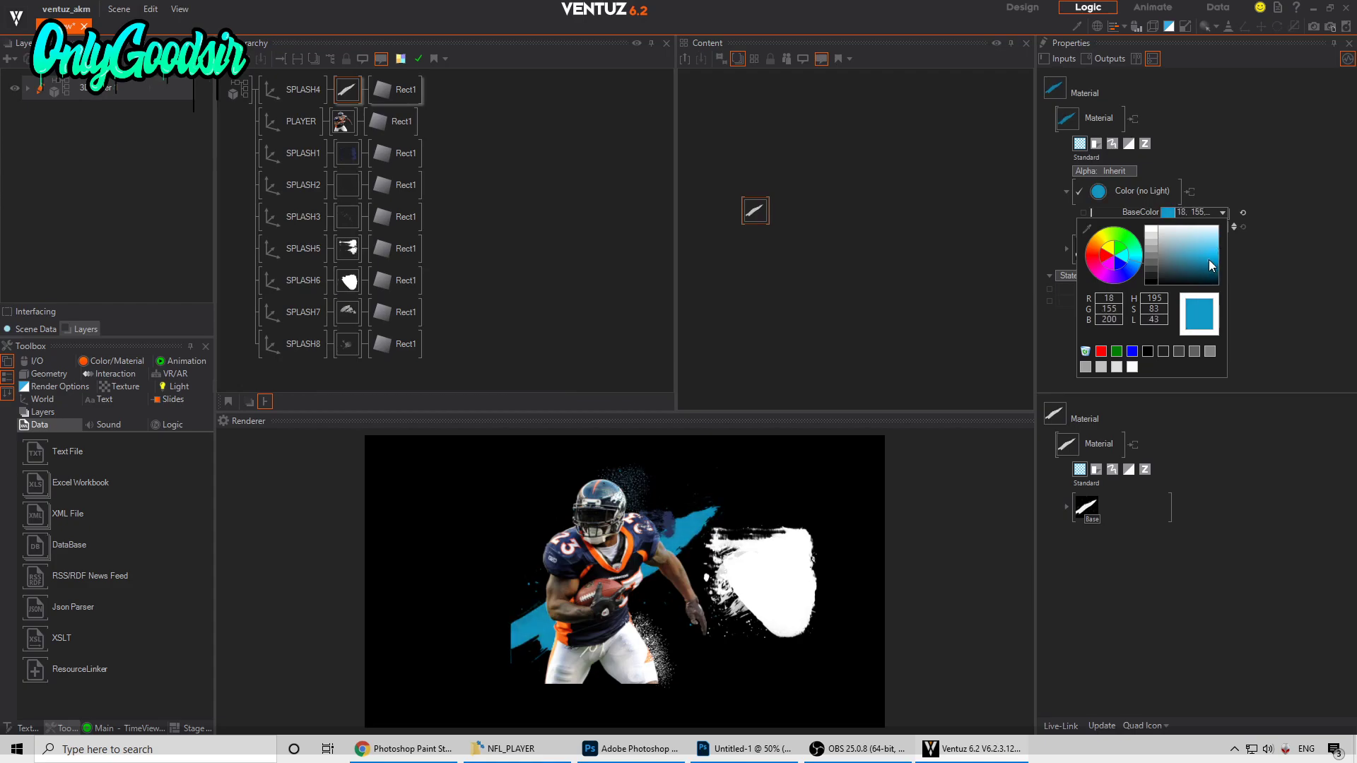
click(1206, 263)
click(1305, 253)
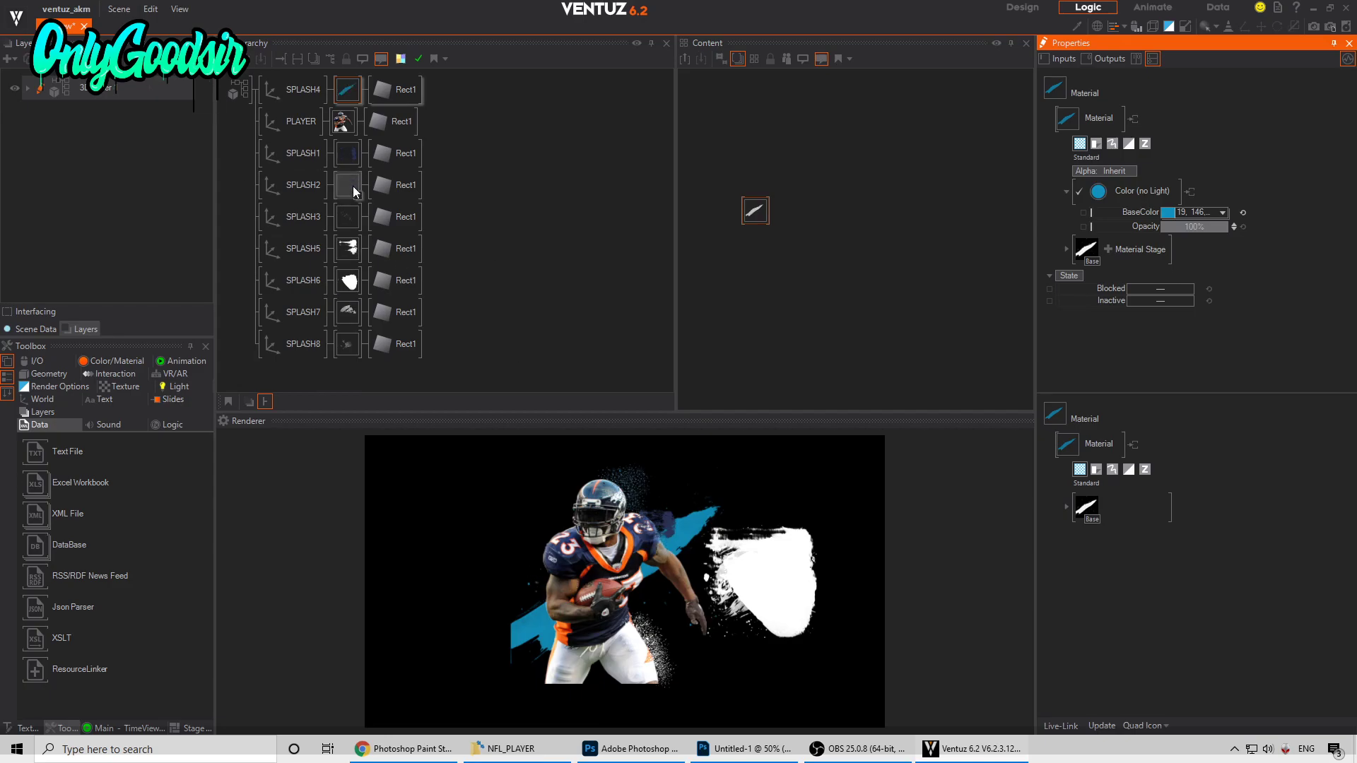
click(297, 259)
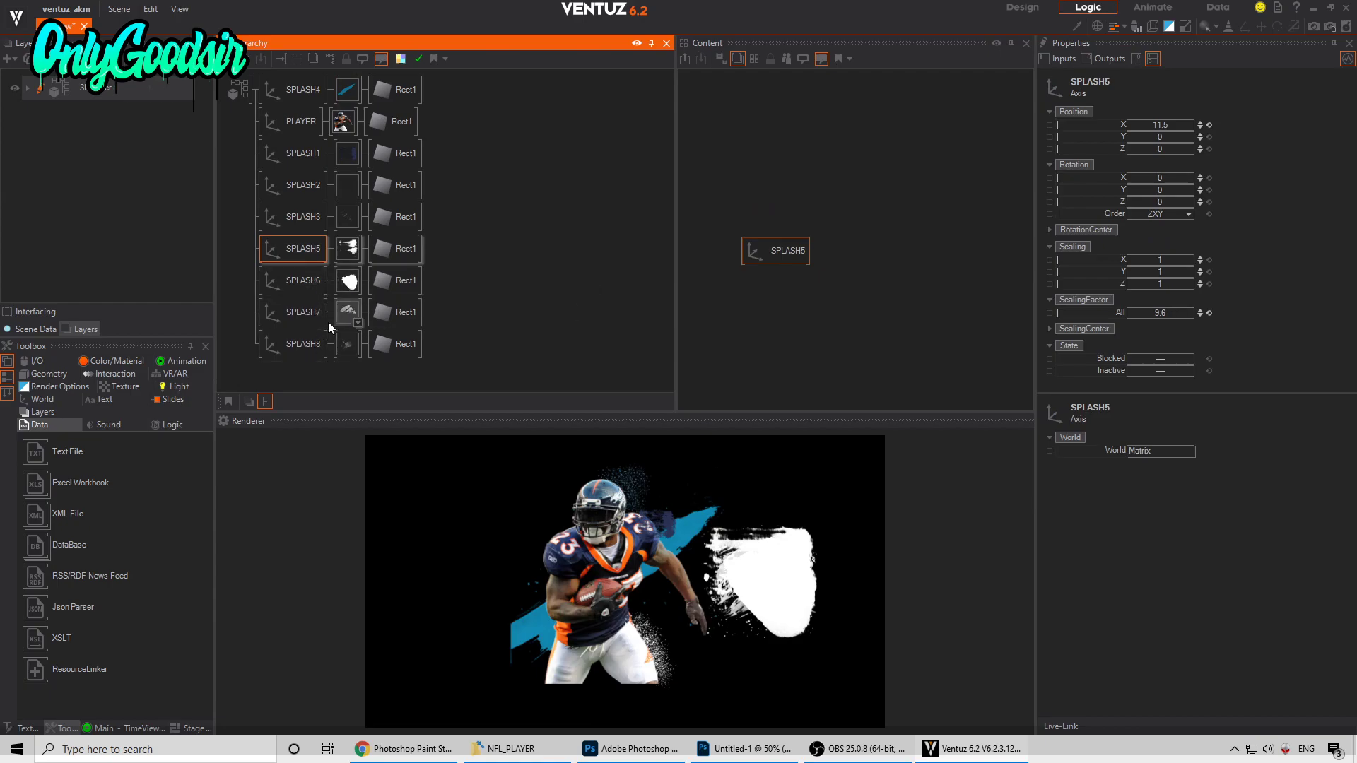
click(294, 191)
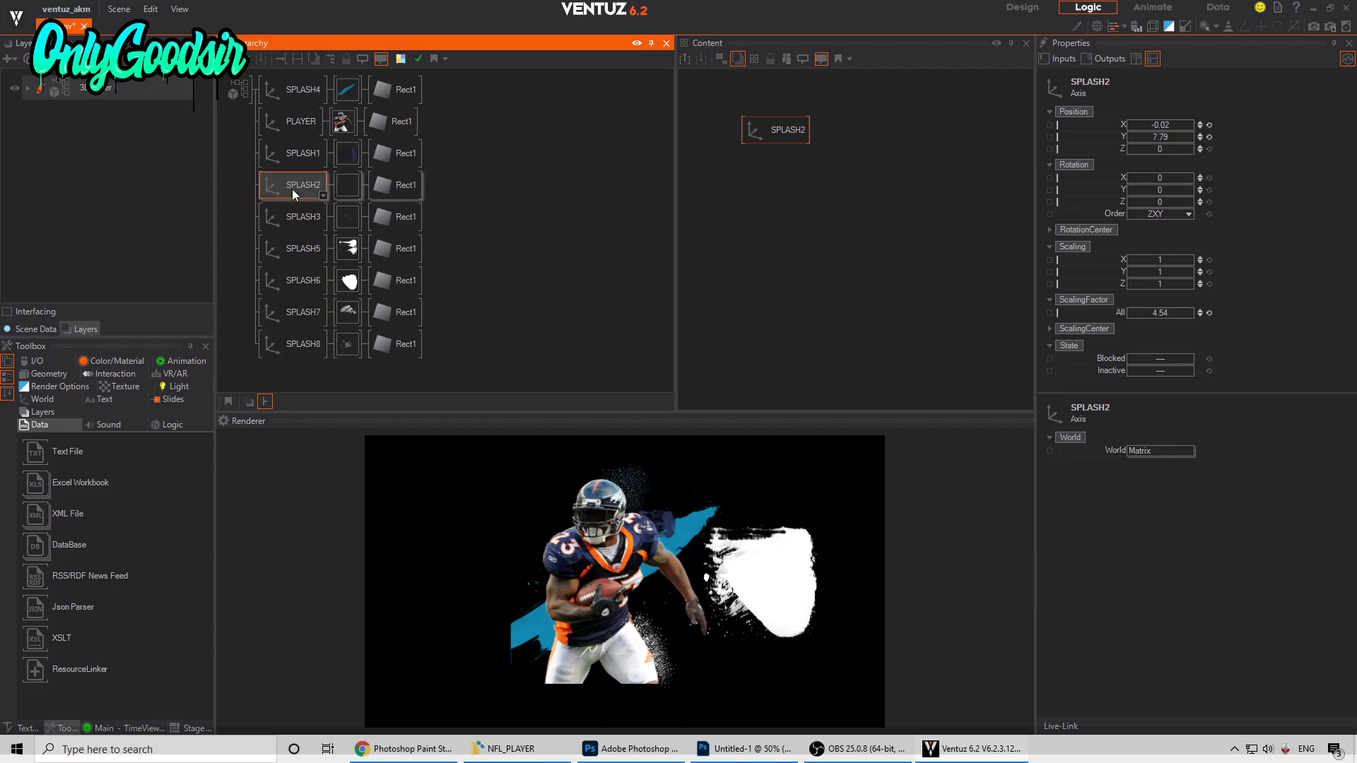
click(291, 214)
key(ctrl+b)
Step: Place the SPLASH5 axis over the player's arm at X 3.35, Y -0.32 and Z -1.2, with Z rotation 21 and scaling factor 3.86
click(292, 249)
mouse_move(1146, 126)
mouse_down()
mouse_move(1116, 126)
mouse_move(1192, 127)
mouse_move(1154, 149)
mouse_up()
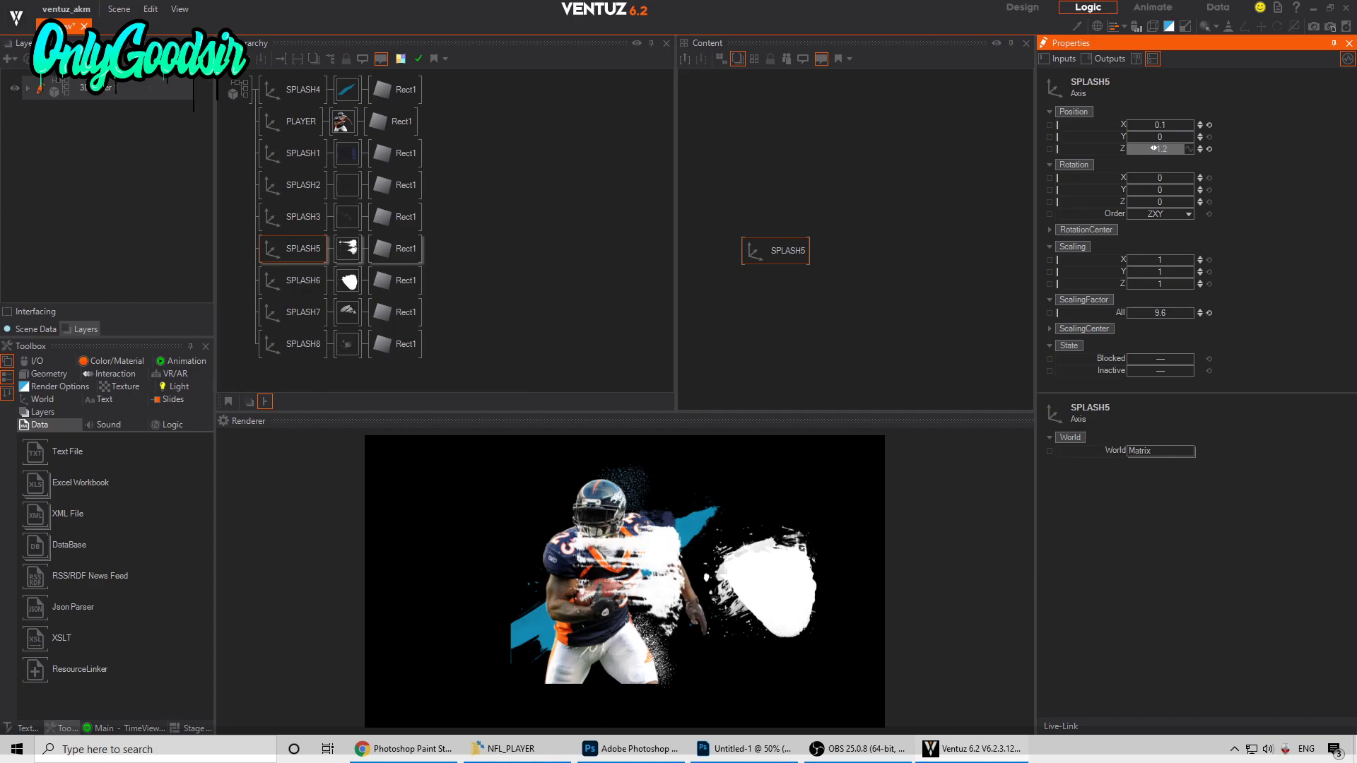
drag(1156, 202, 1177, 199)
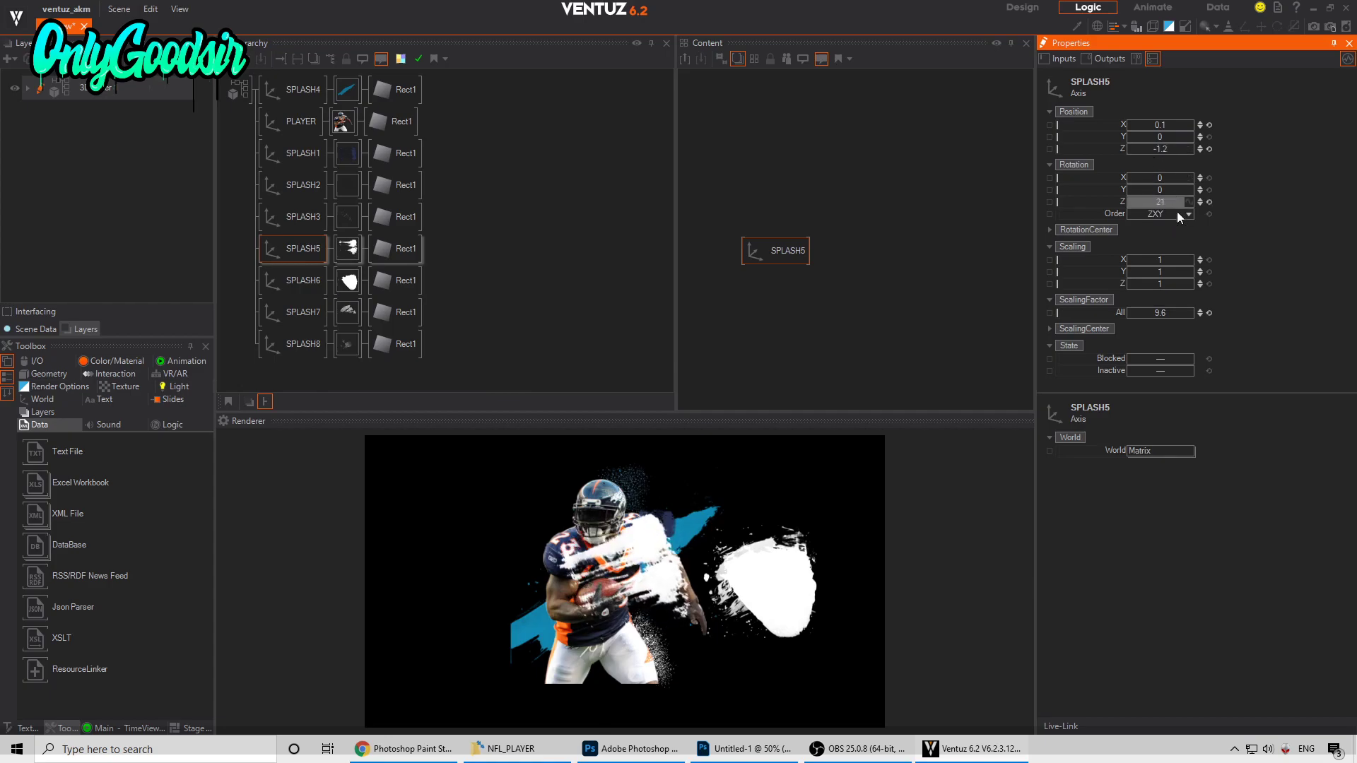
drag(1165, 314, 1156, 315)
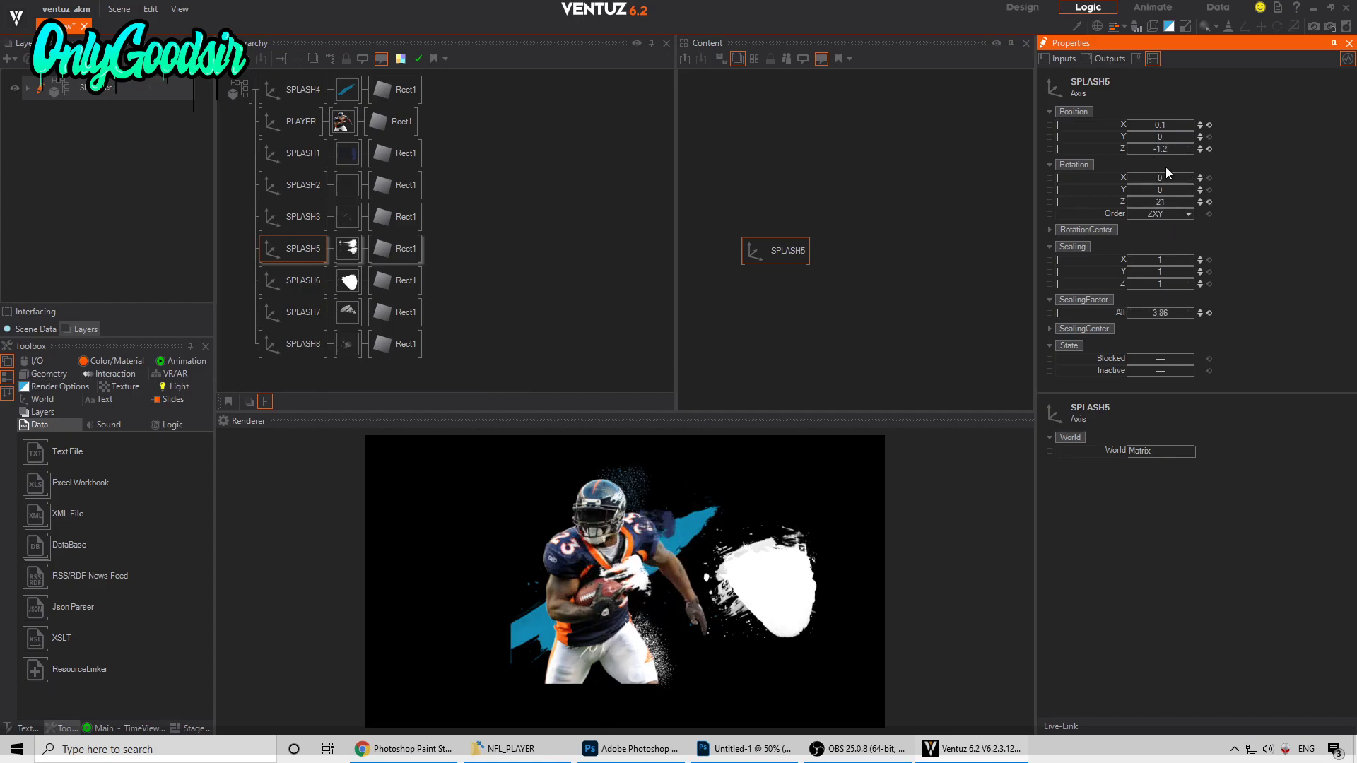
mouse_move(1159, 125)
mouse_down()
mouse_move(1193, 129)
mouse_move(1149, 132)
mouse_move(1158, 126)
mouse_up()
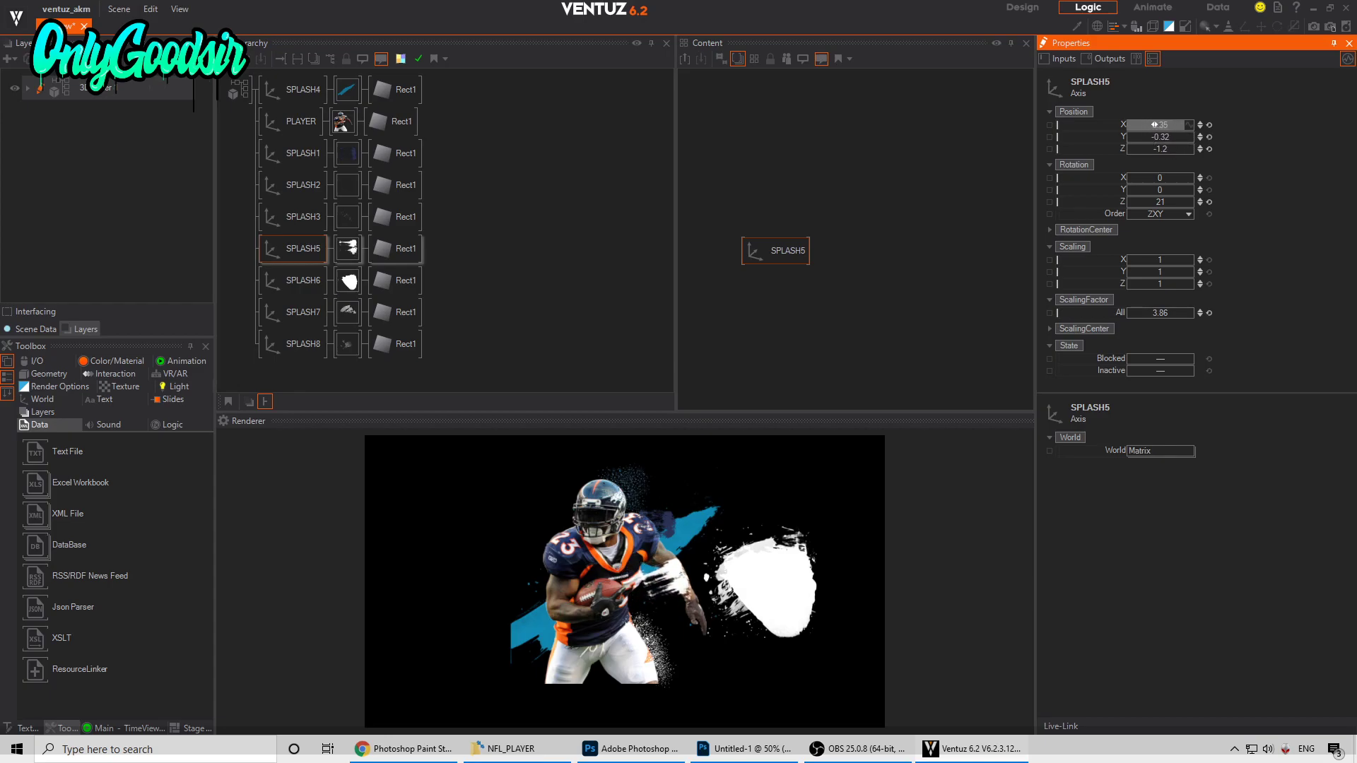
Step: Set the BaseColor of the SPLASH5 material to a dark brown sampled from the rendered player's arm
click(347, 248)
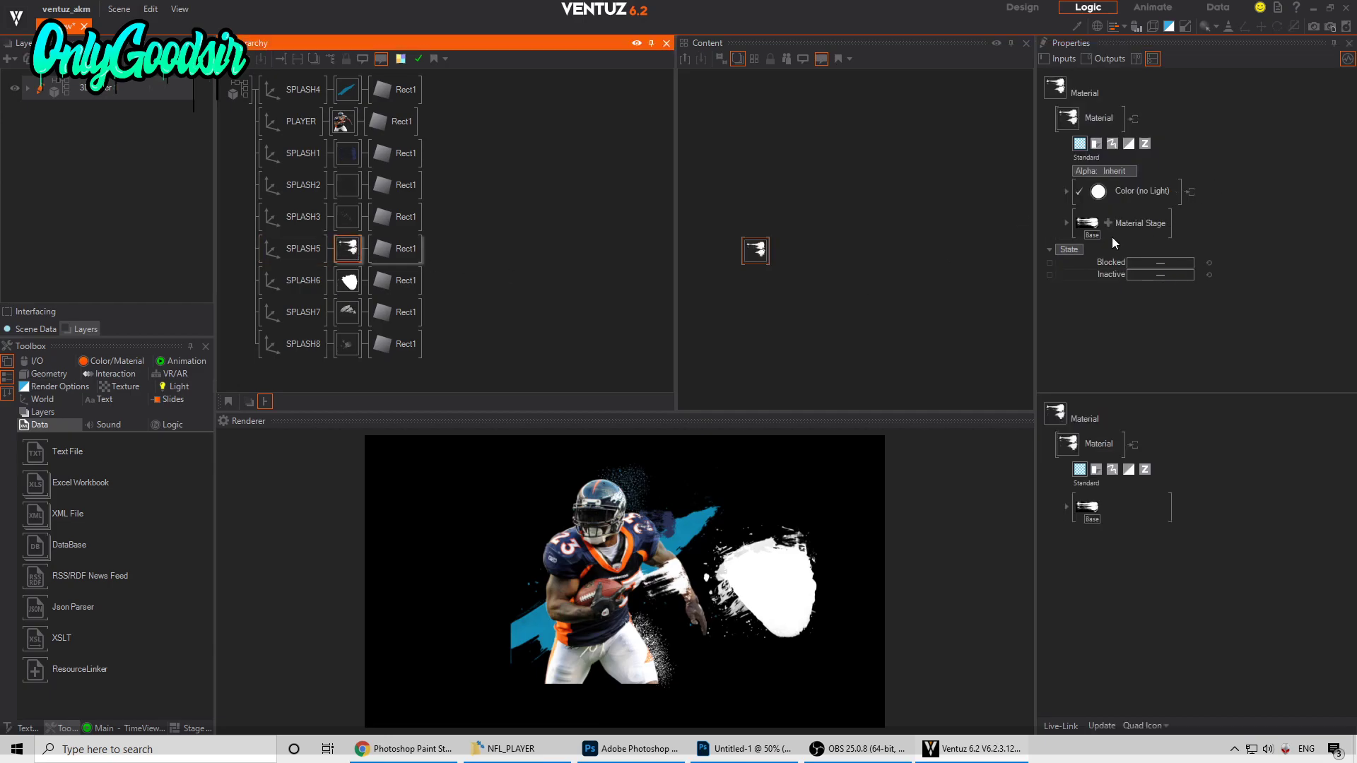
click(1098, 191)
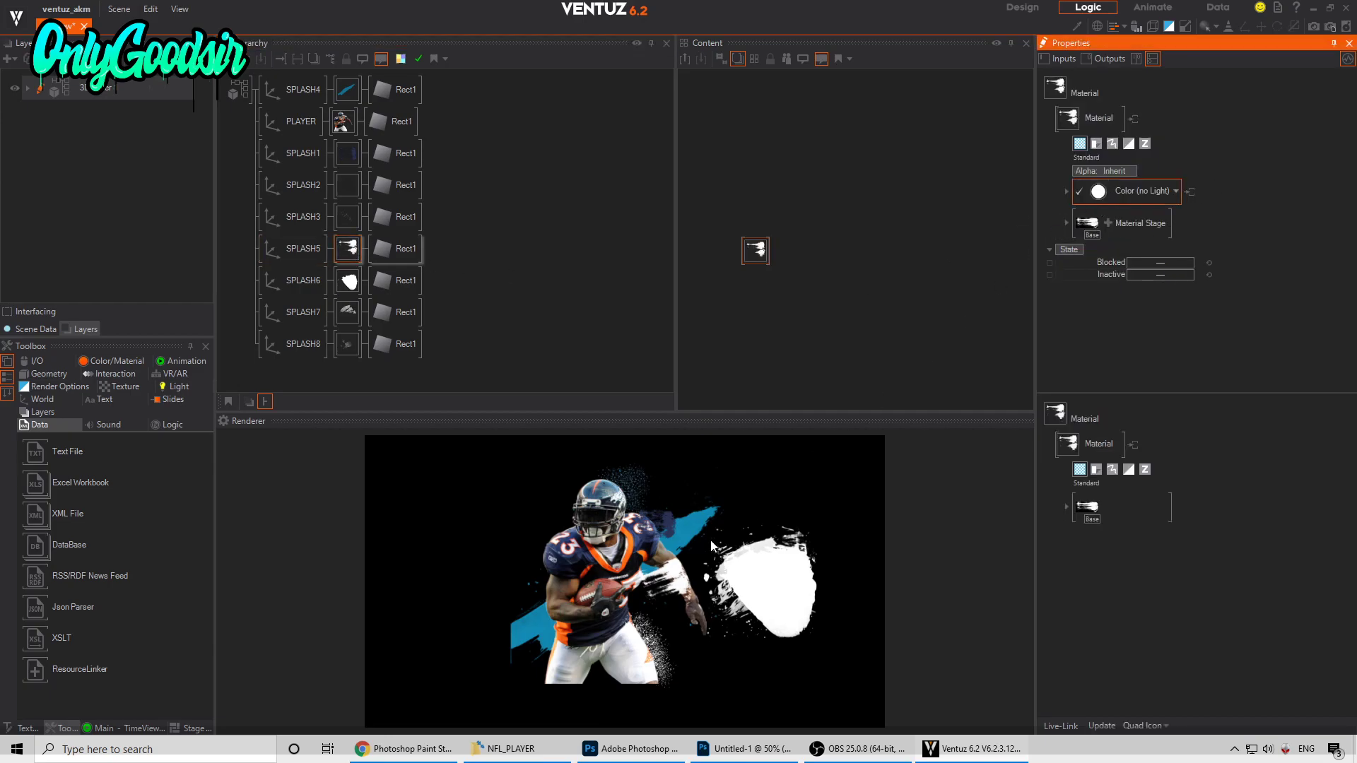
click(1079, 202)
drag(1169, 213, 667, 561)
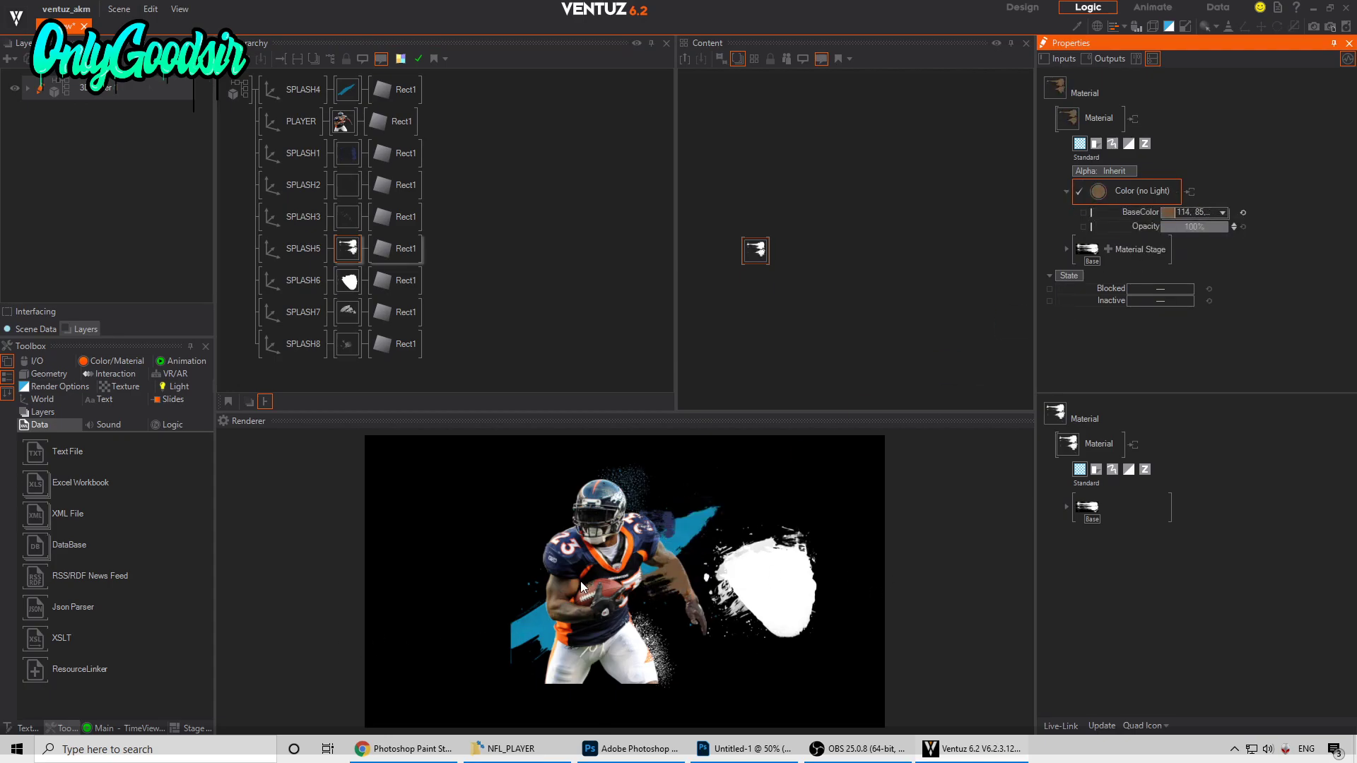
Step: Reduce the SPLASH5 scaling factor to about 3.41 and resample its material's BaseColor as a lighter brown from the player's arm
click(291, 257)
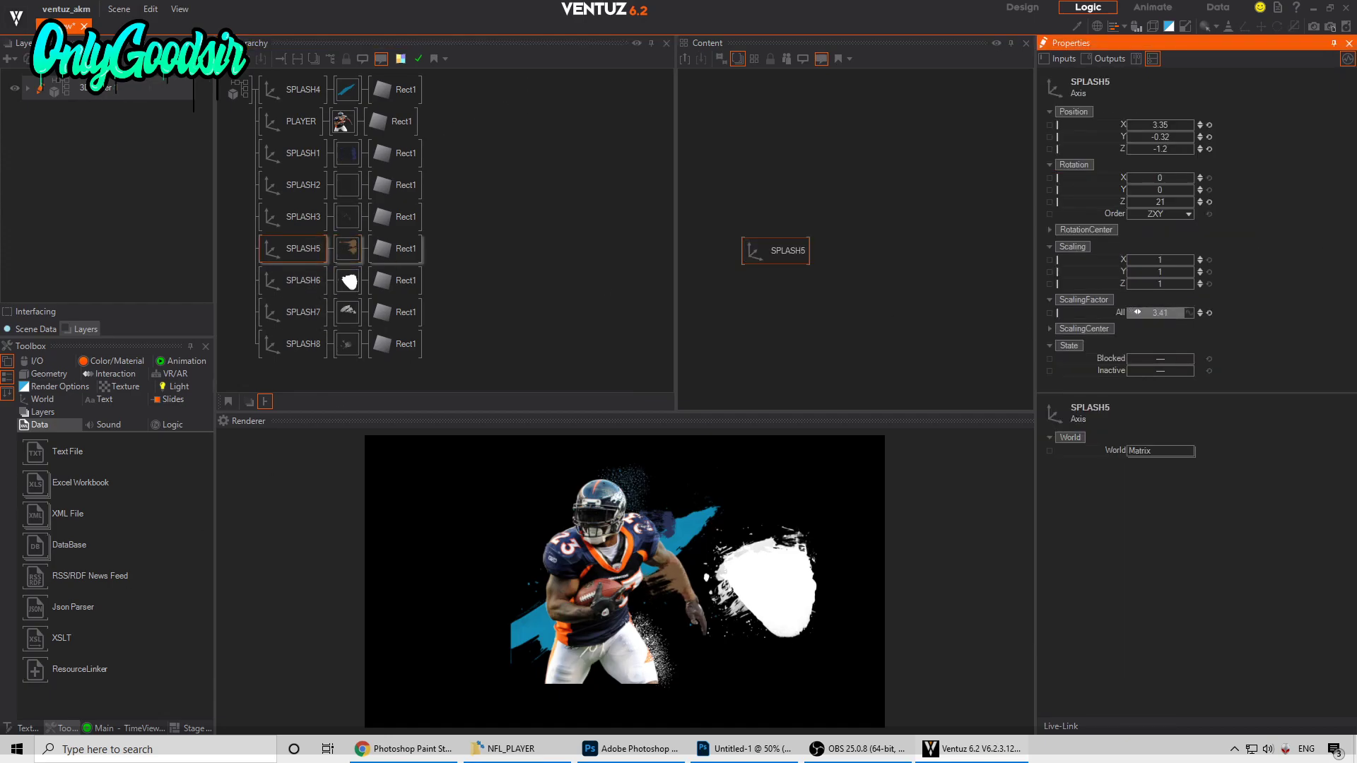
click(347, 249)
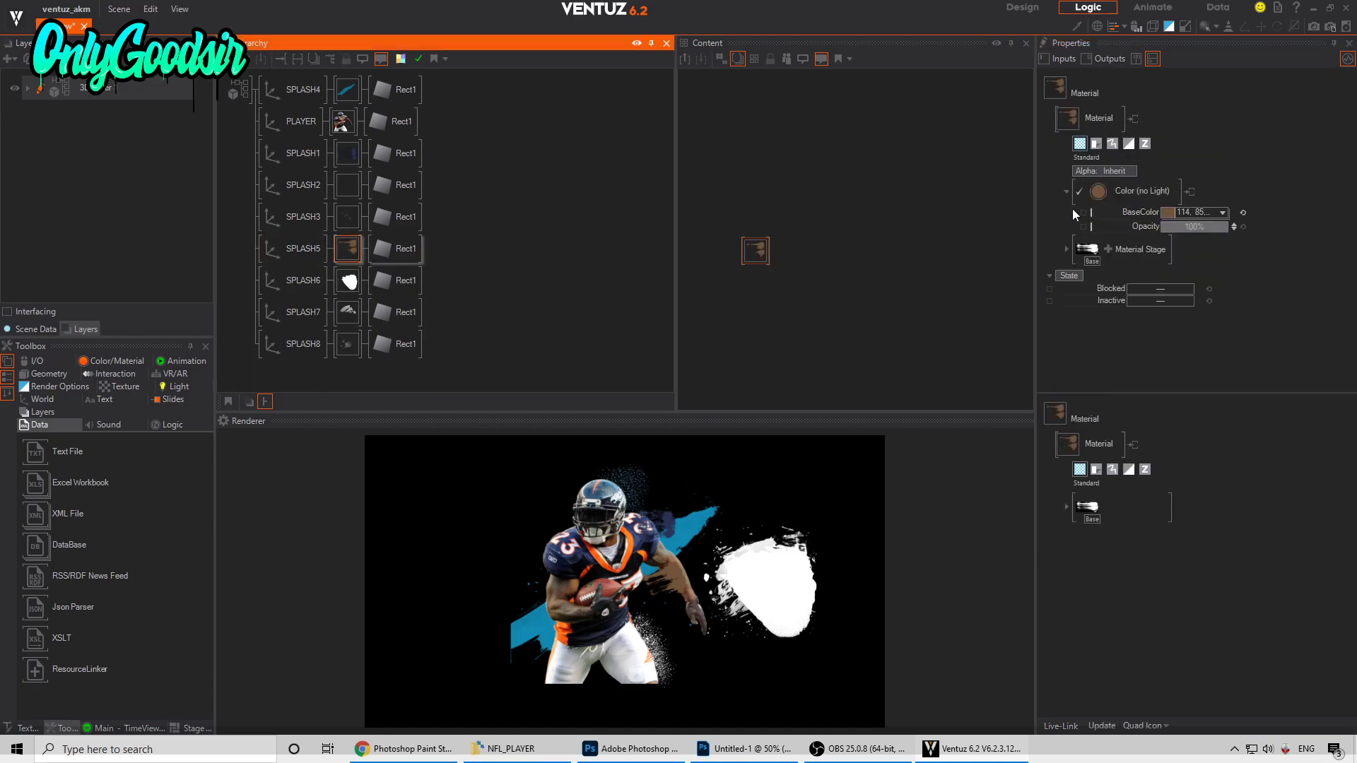
drag(1170, 210, 677, 564)
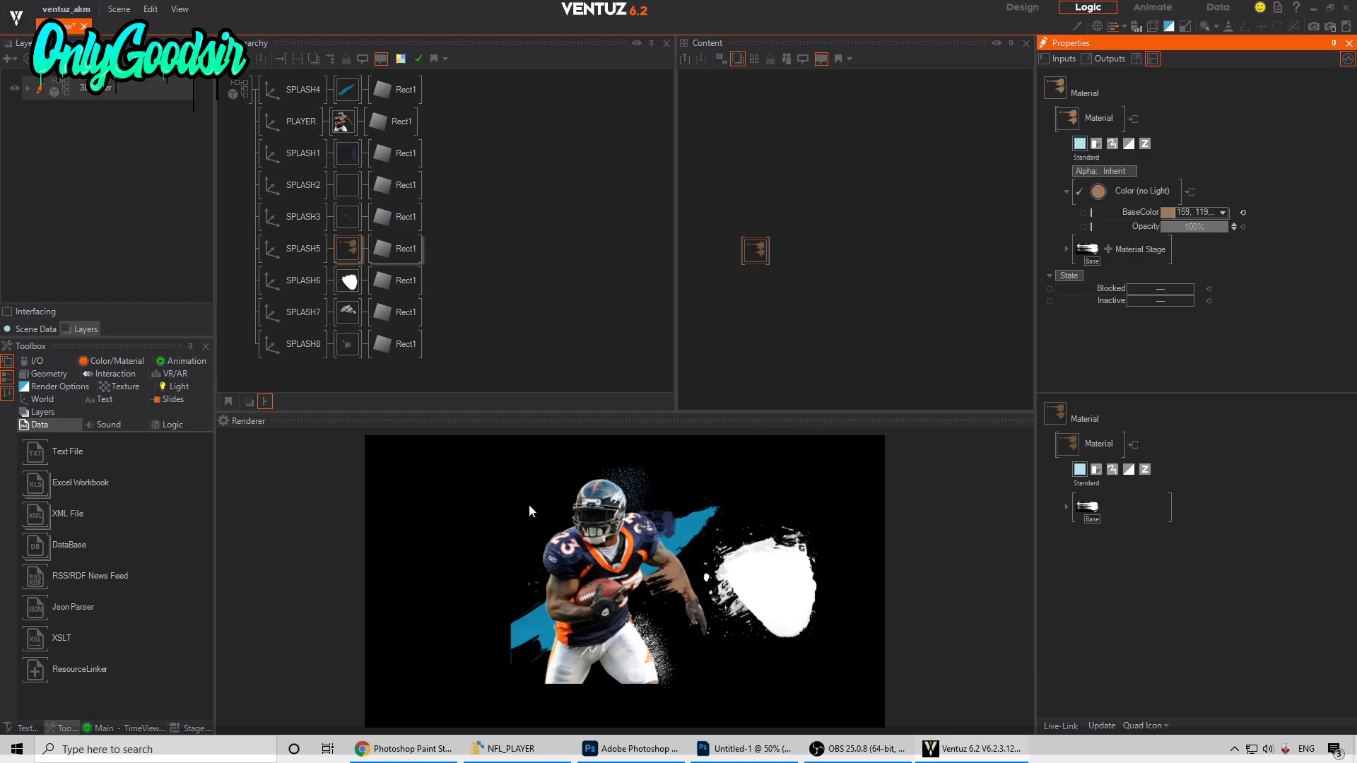
Step: Move the SPLASH6 axis beside the player's hip to X position -6.4 and Y position -4.7, and reduce its scaling factor to 3.13
click(311, 283)
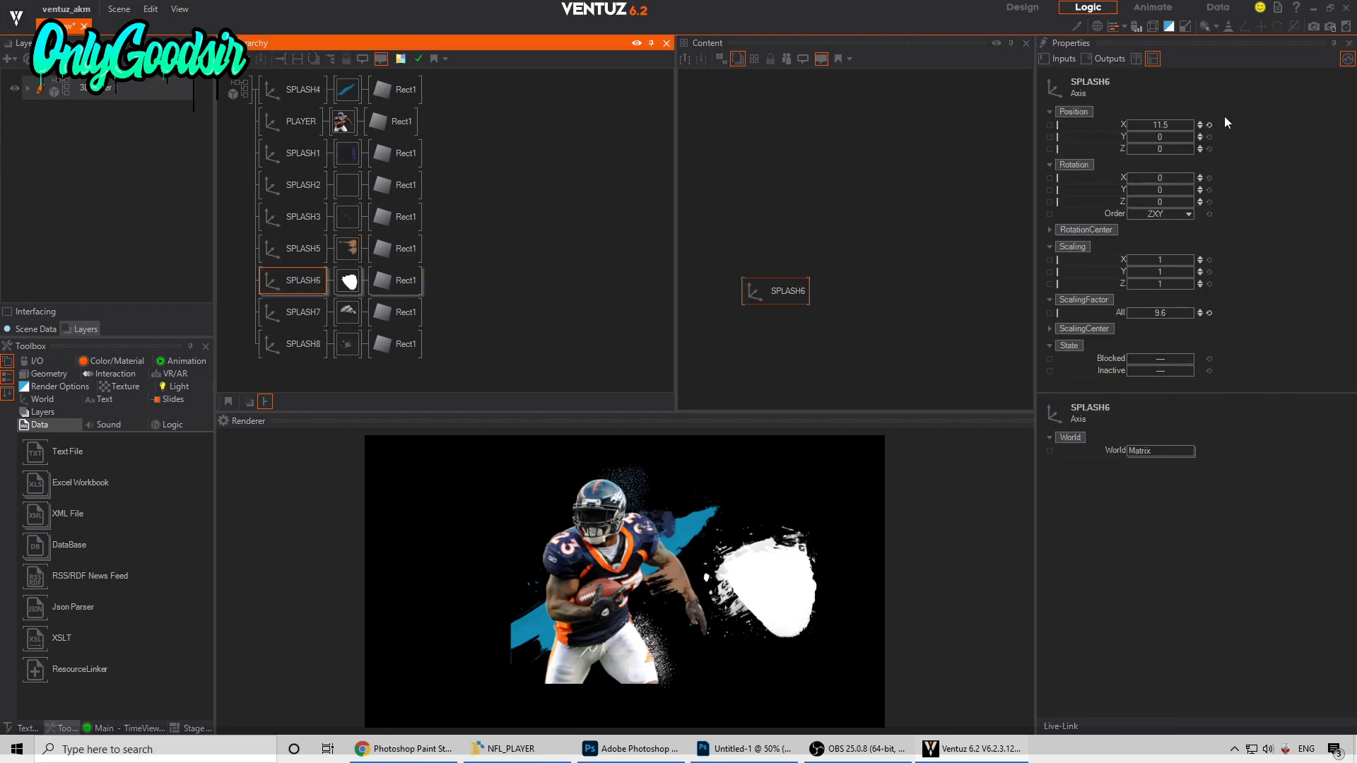
drag(1168, 126, 1141, 137)
drag(1159, 312, 1132, 312)
drag(1156, 137, 1160, 125)
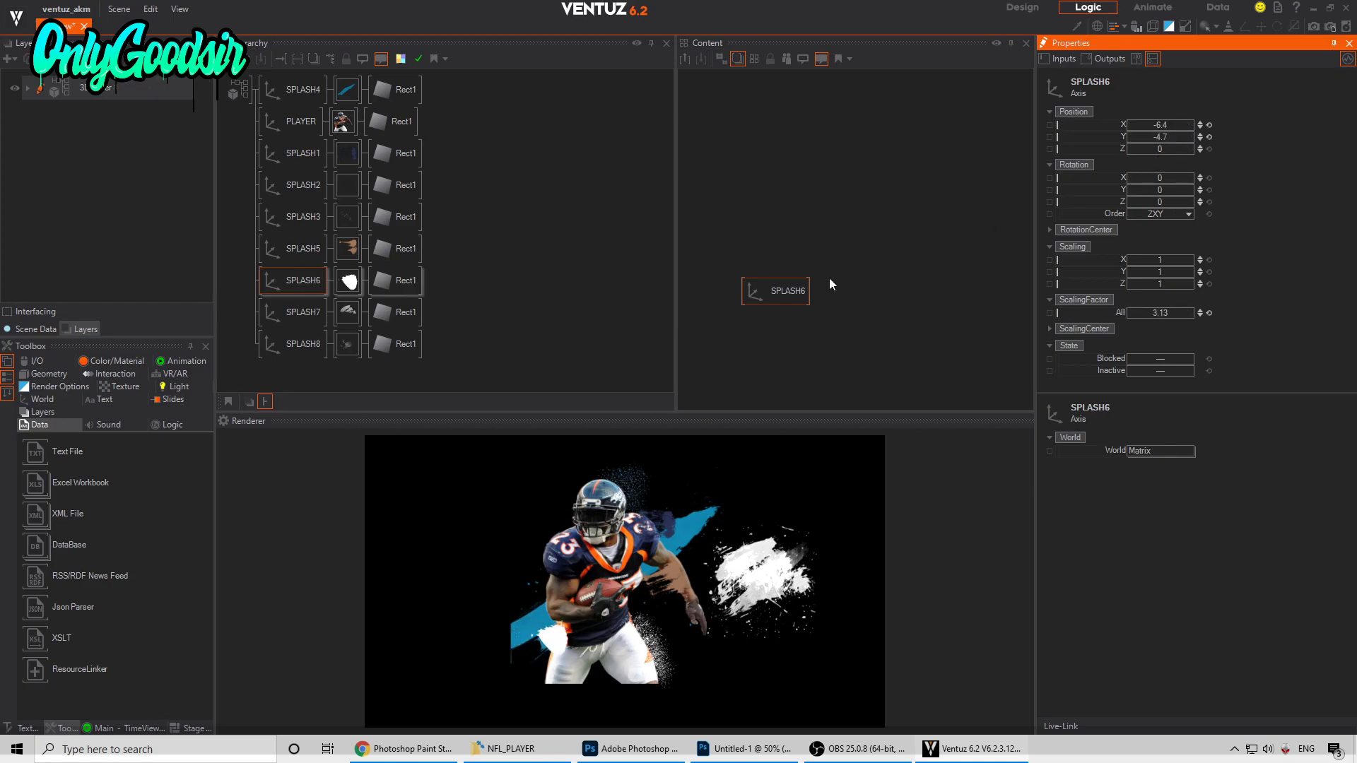
Step: Set the BaseColor of the SPLASH6 material to an orange sampled from the rendered player's jersey
click(348, 280)
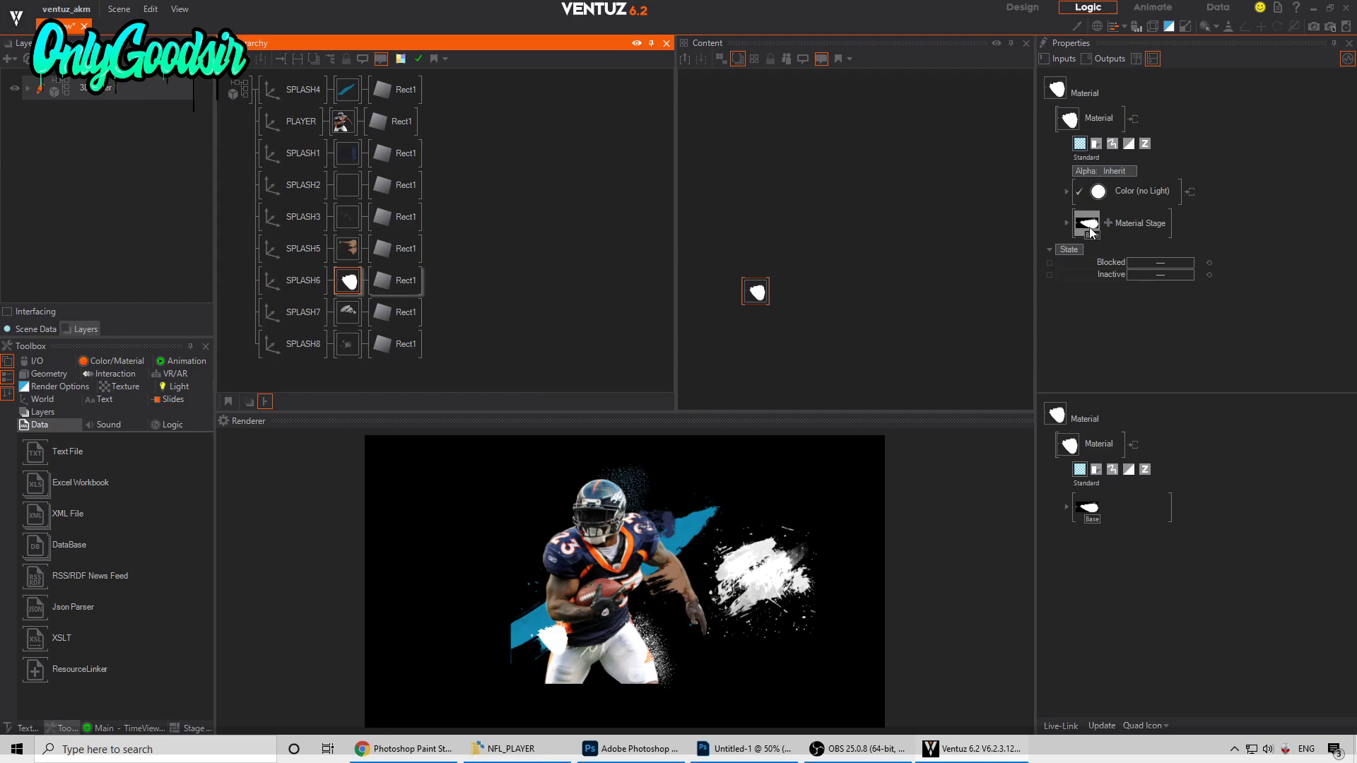
click(1100, 197)
click(1066, 191)
drag(1167, 213, 628, 562)
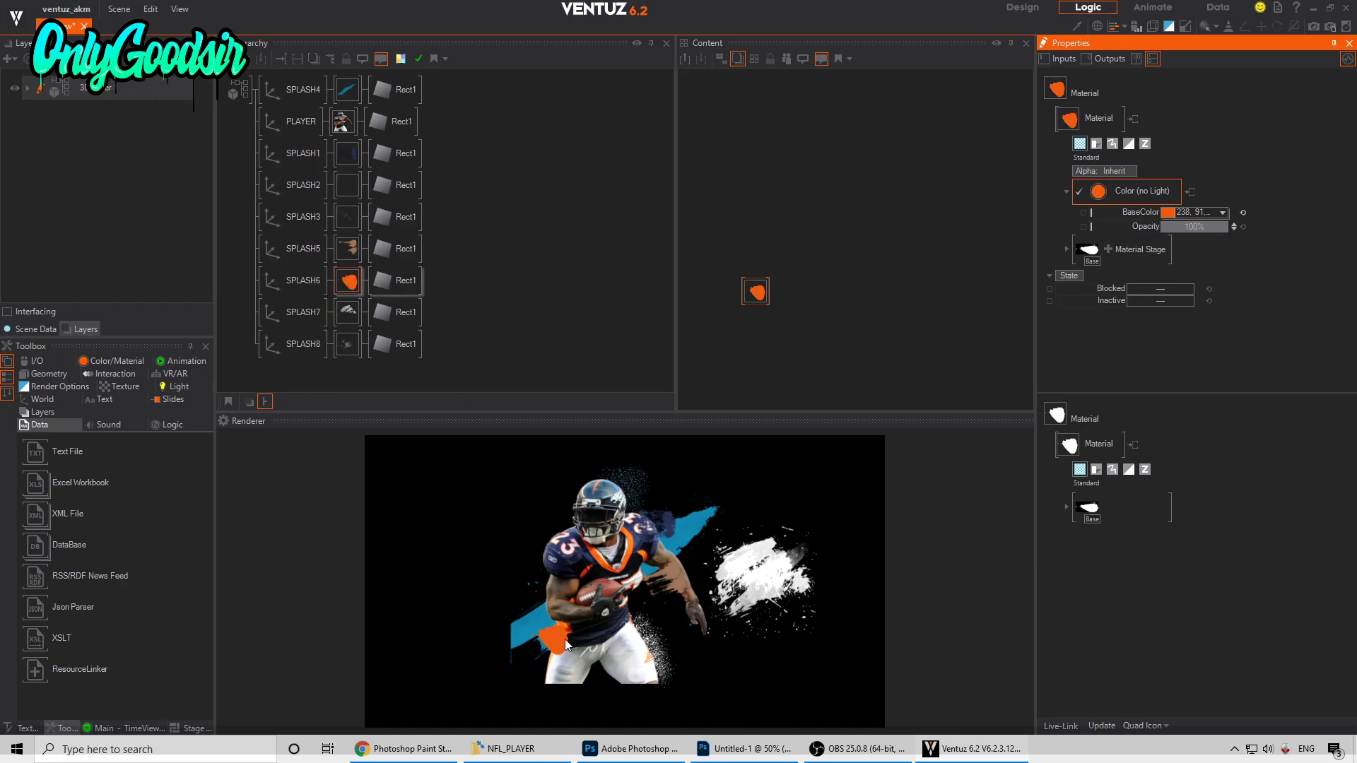
Step: Move the SPLASH7 axis beside the player's helmet at Y position 6.1, with Z rotation 57.8 and a reduced scaling factor
click(310, 314)
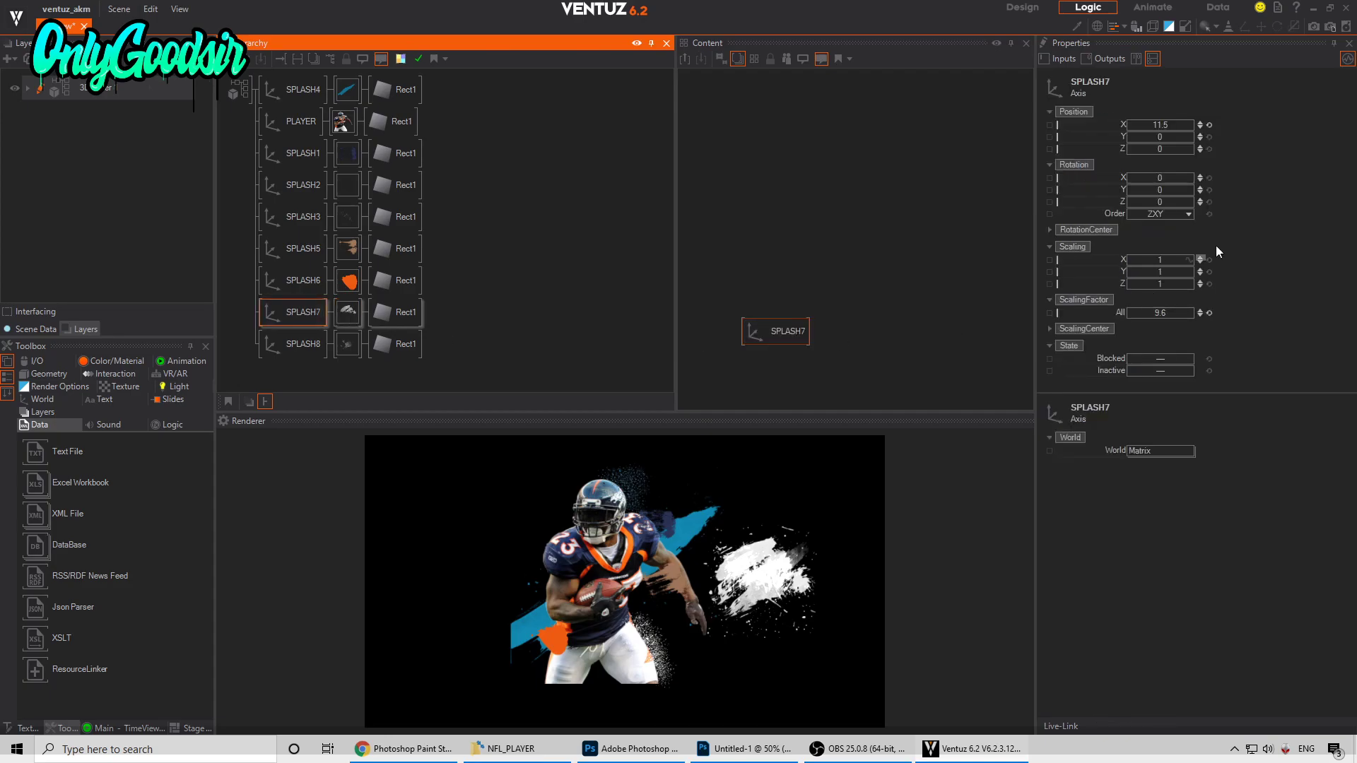
drag(1163, 128, 1128, 125)
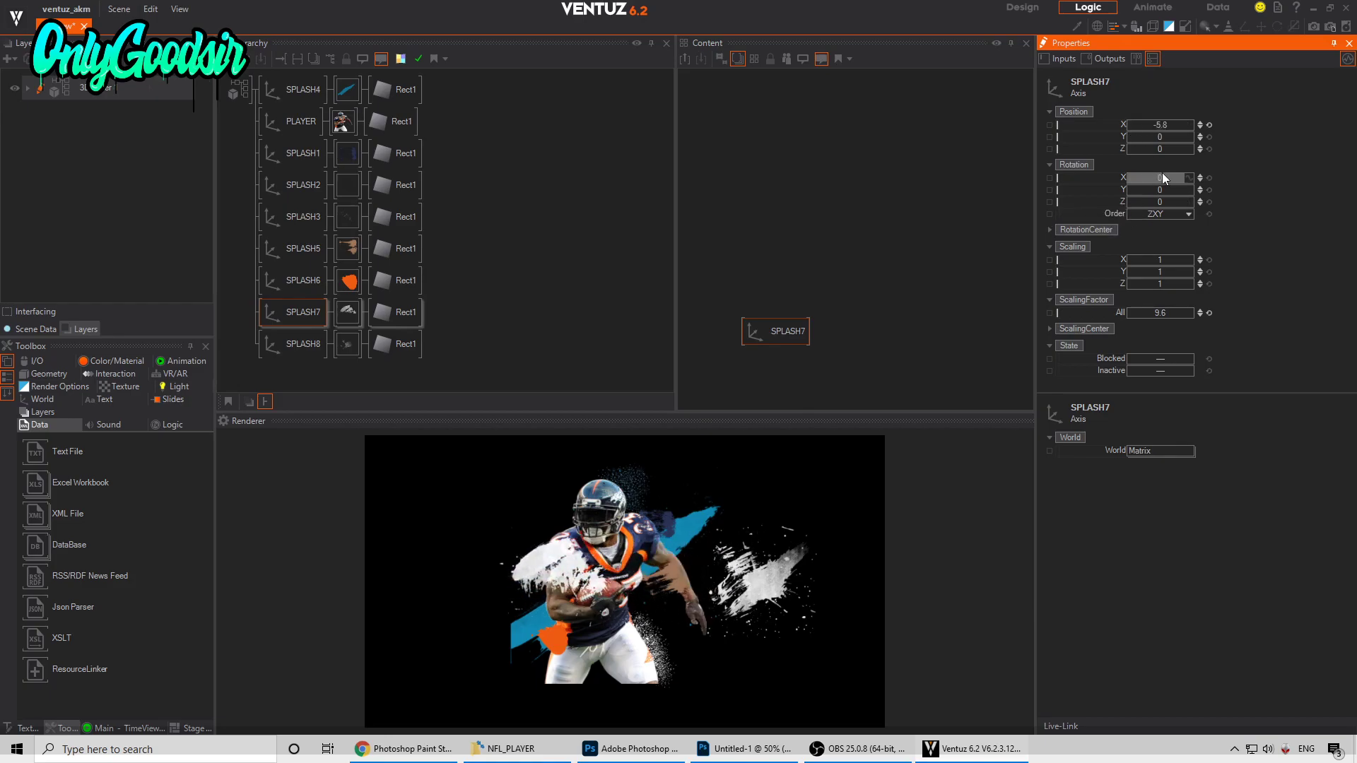
drag(1160, 312, 1141, 313)
drag(1157, 203, 1184, 205)
mouse_move(1160, 124)
mouse_down()
mouse_move(1184, 121)
mouse_move(1161, 122)
mouse_move(1164, 136)
mouse_up()
Step: Set the BaseColor of the SPLASH7 material to a grey-blue sampled from the rendered player's helmet
click(342, 315)
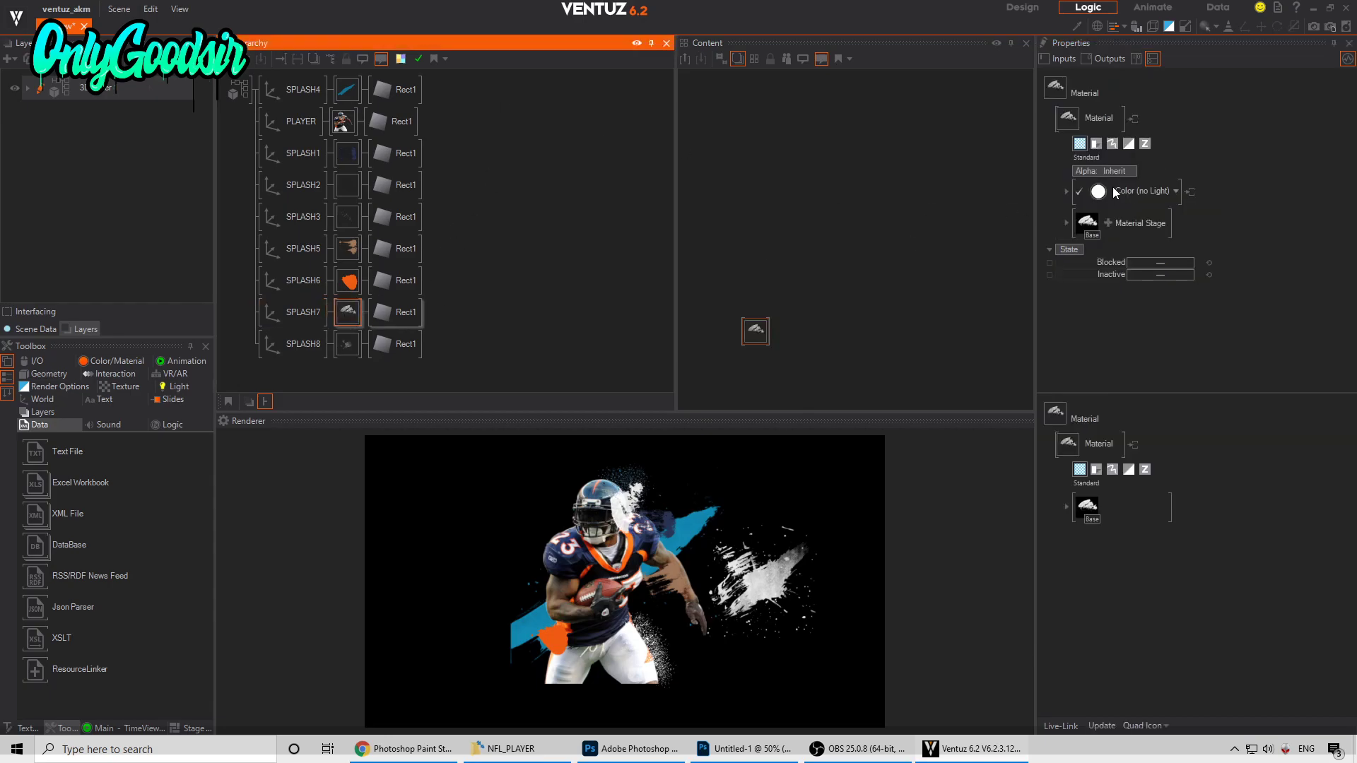
click(1169, 212)
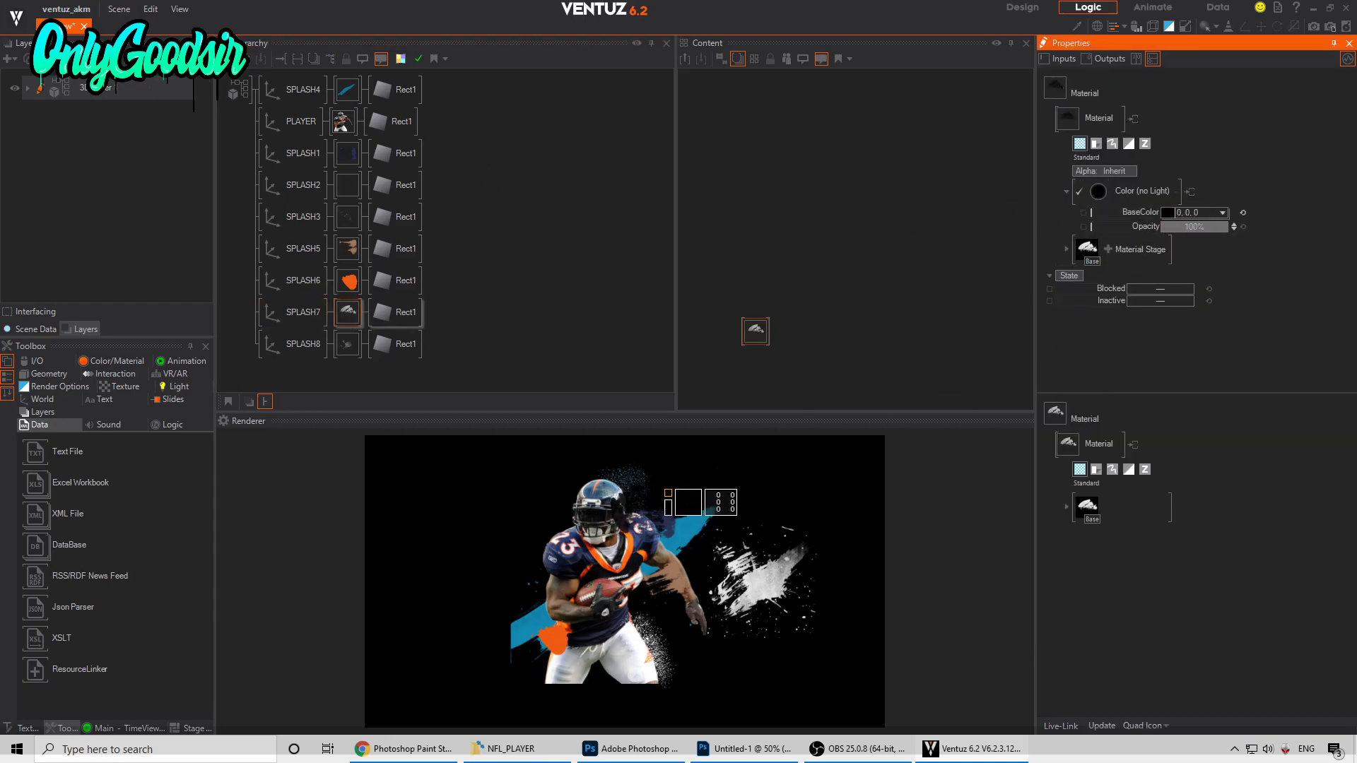
click(601, 503)
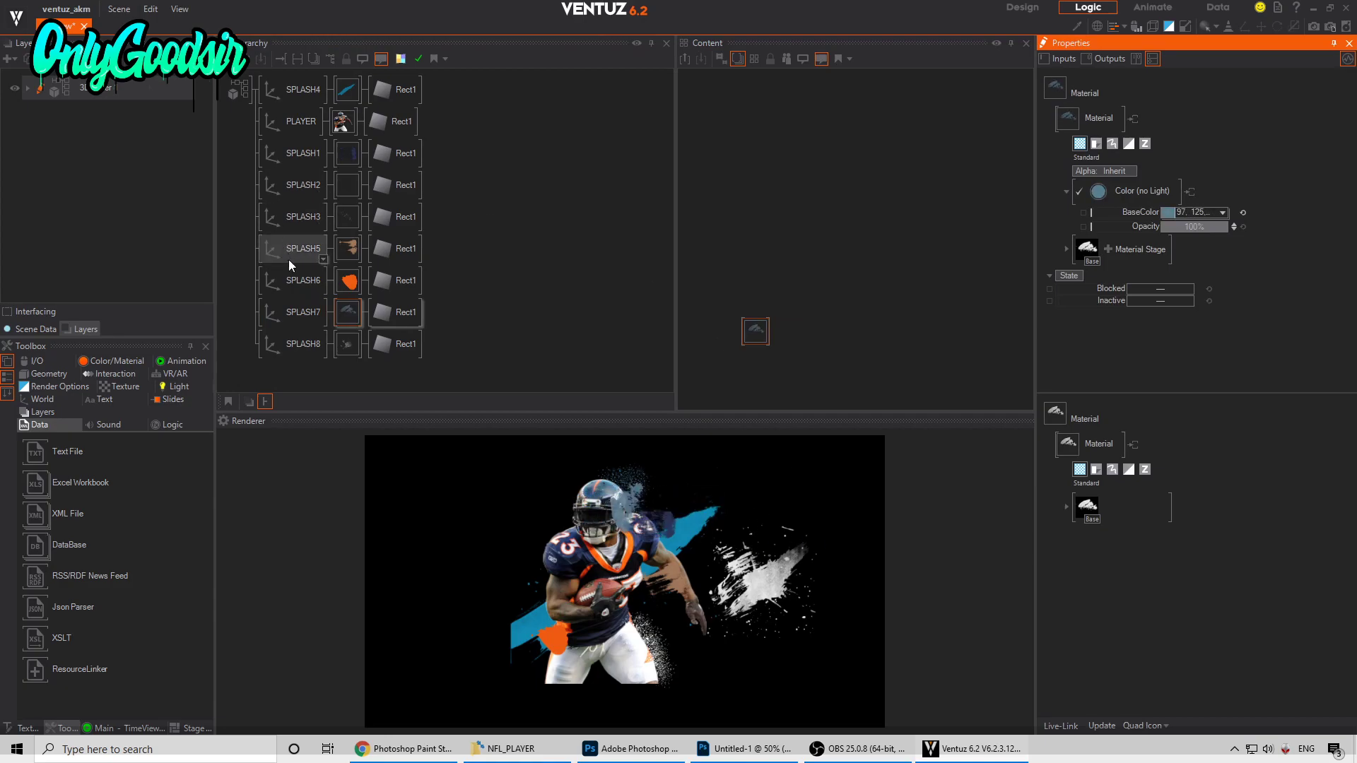
Step: Shift the SPLASH7 axis closer behind the helmet to X position about 0.21 and set its scaling factor to 4.72
click(300, 311)
drag(1158, 128, 1166, 124)
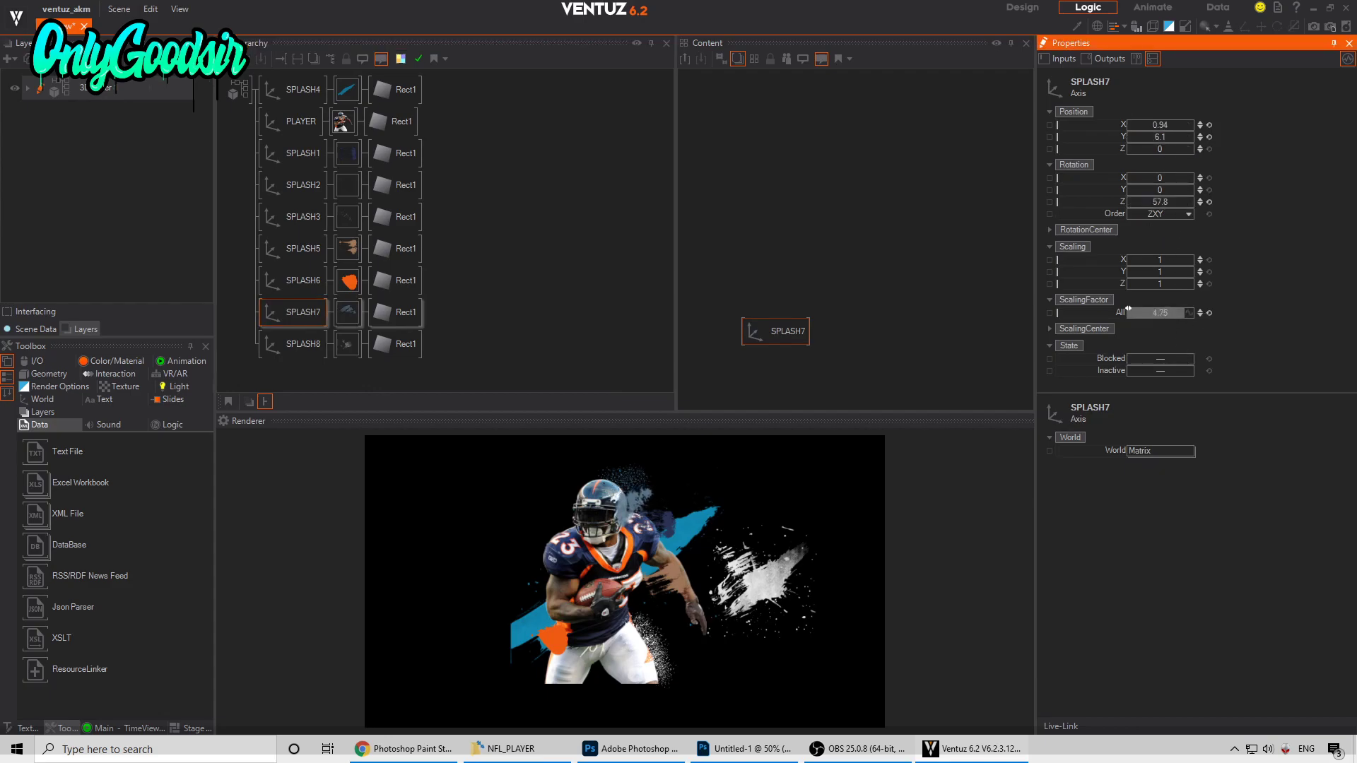
drag(1173, 309, 1179, 309)
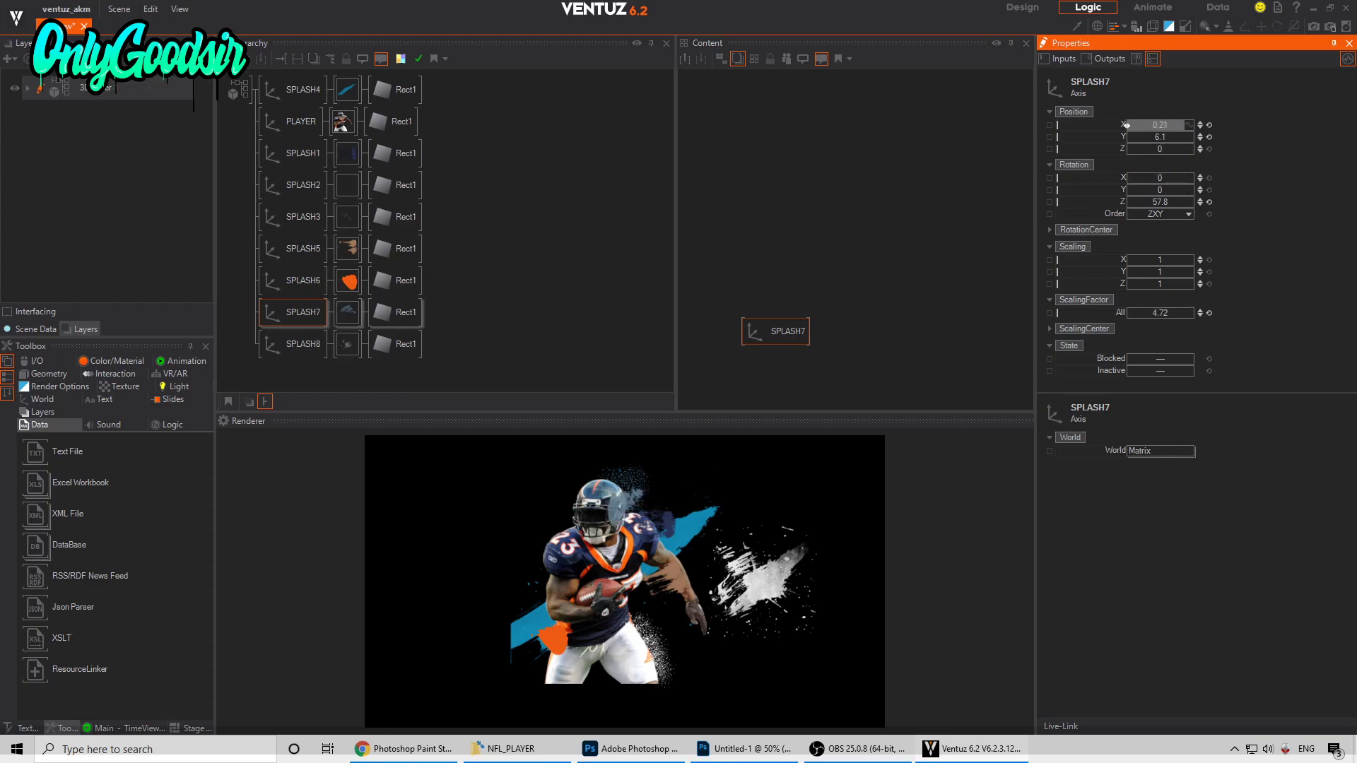
drag(1136, 123, 1139, 123)
Step: Change the SPLASH7 material's BaseColor to a more saturated blue, RGB 0, 82, 137
click(338, 317)
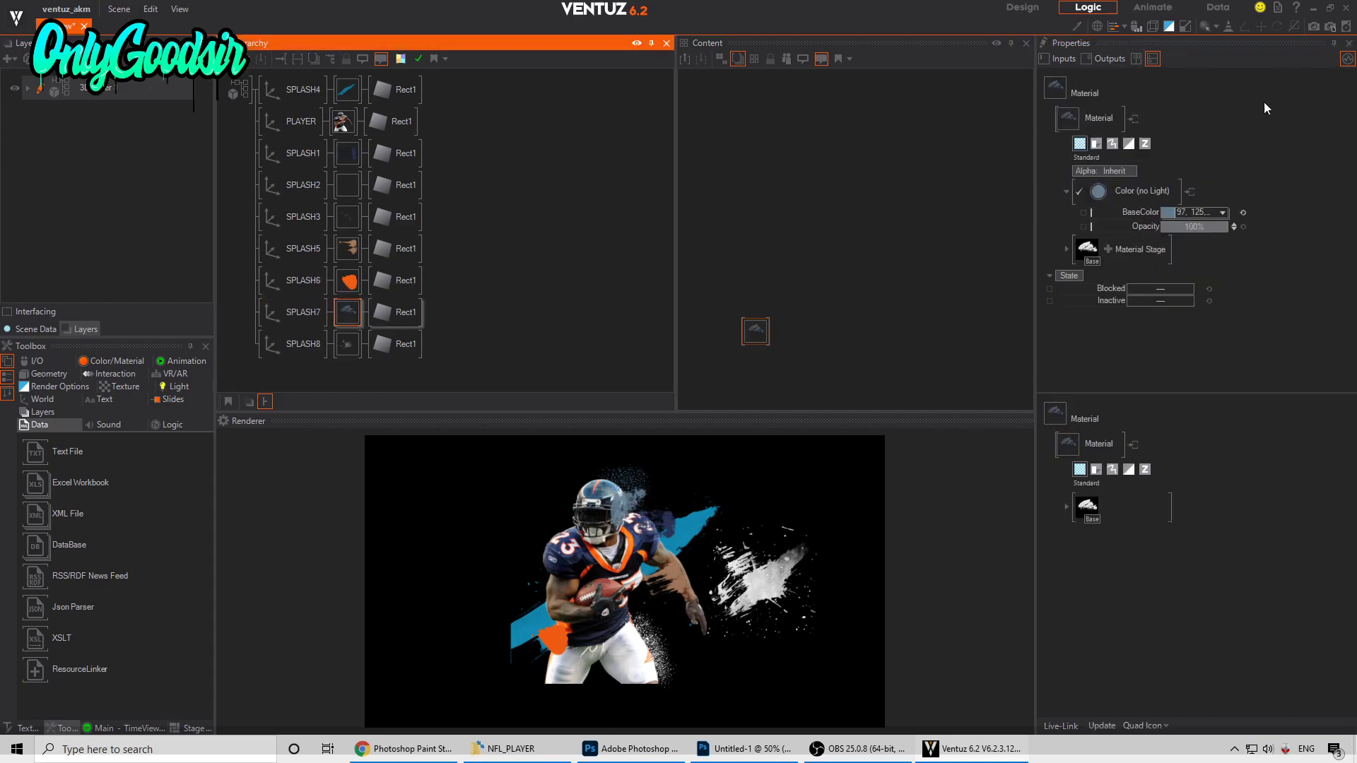
click(1213, 214)
drag(1174, 263, 1223, 273)
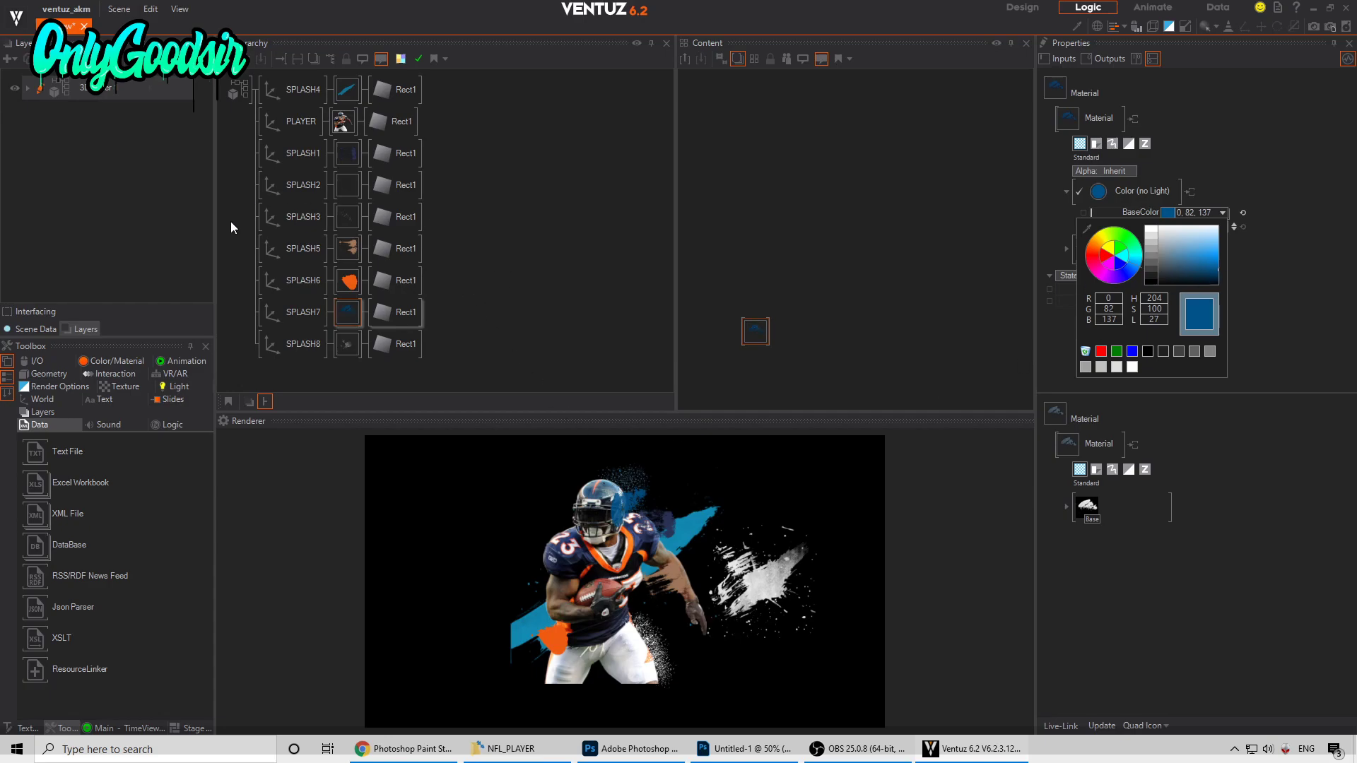
click(588, 228)
Step: Move the SPLASH8 axis to X position -1 and duplicate its branch at the start of the hierarchy, above SPLASH4
click(291, 346)
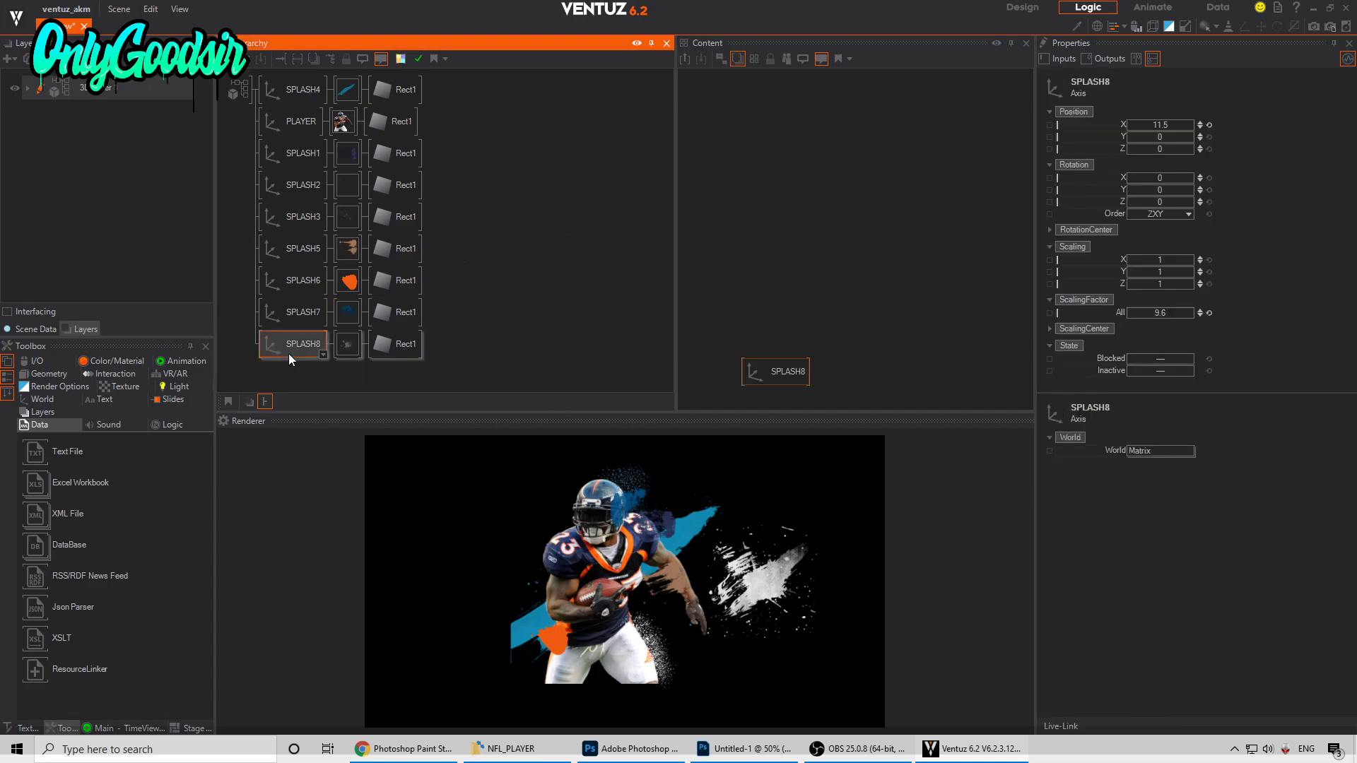
drag(1148, 126, 1133, 129)
click(299, 351)
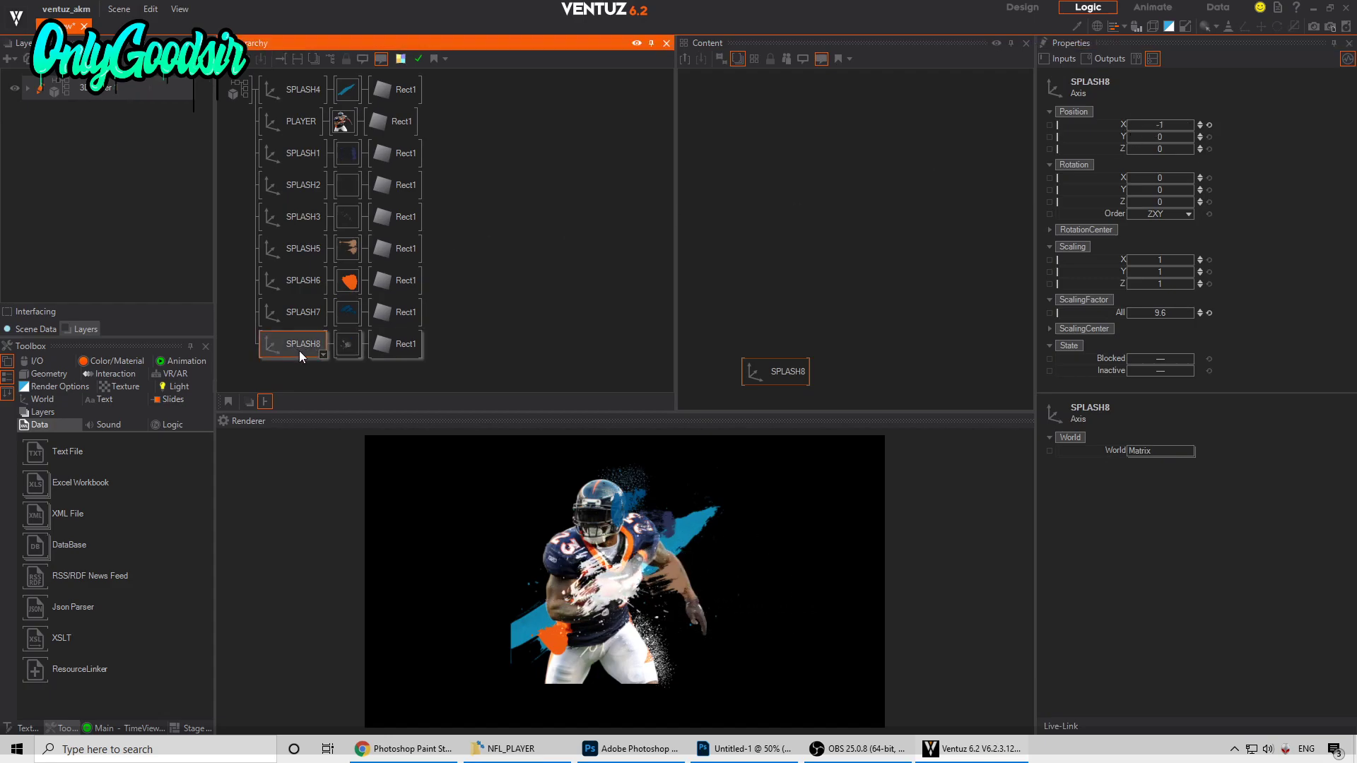
ctrl+drag(297, 88, 298, 89)
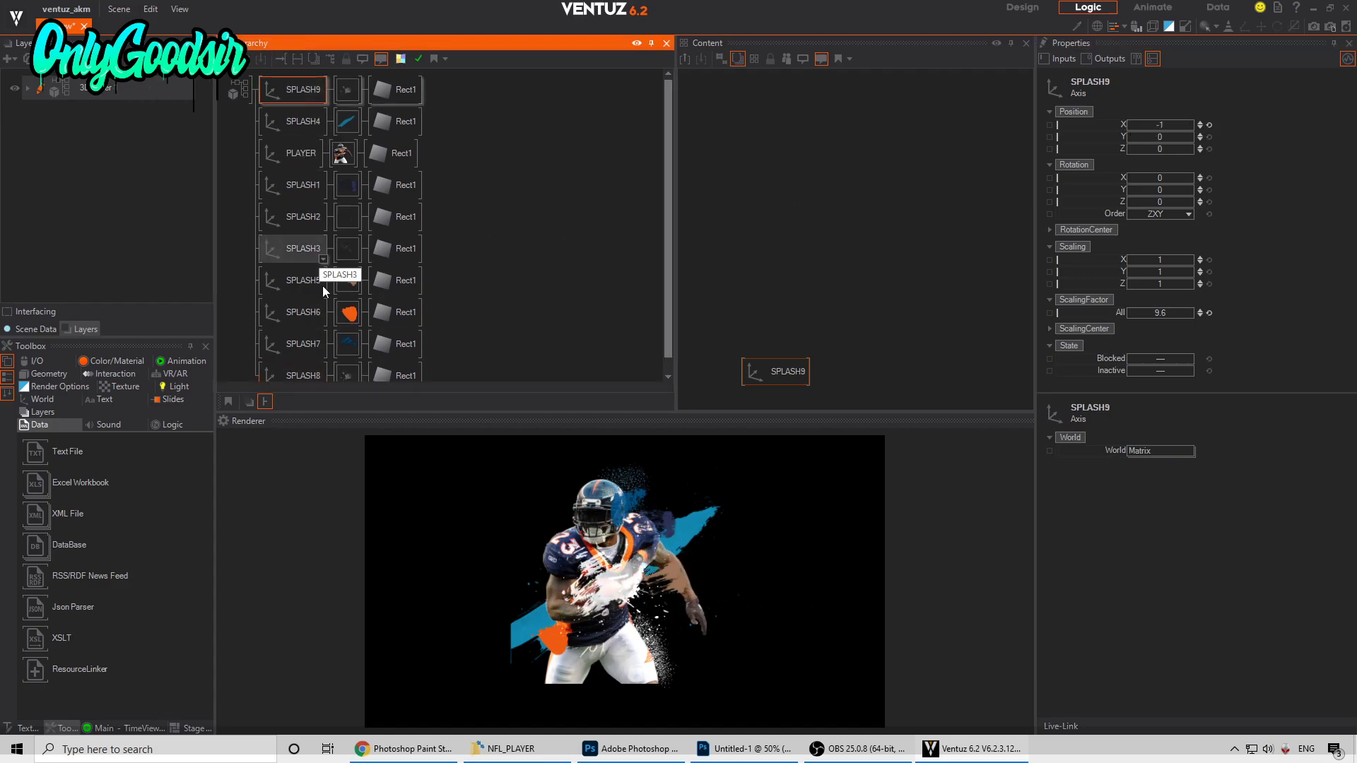
Step: Place the SPLASH8 axis on the player's chest at Y position 1.67 and reduce its scaling factor to 4.39
click(304, 362)
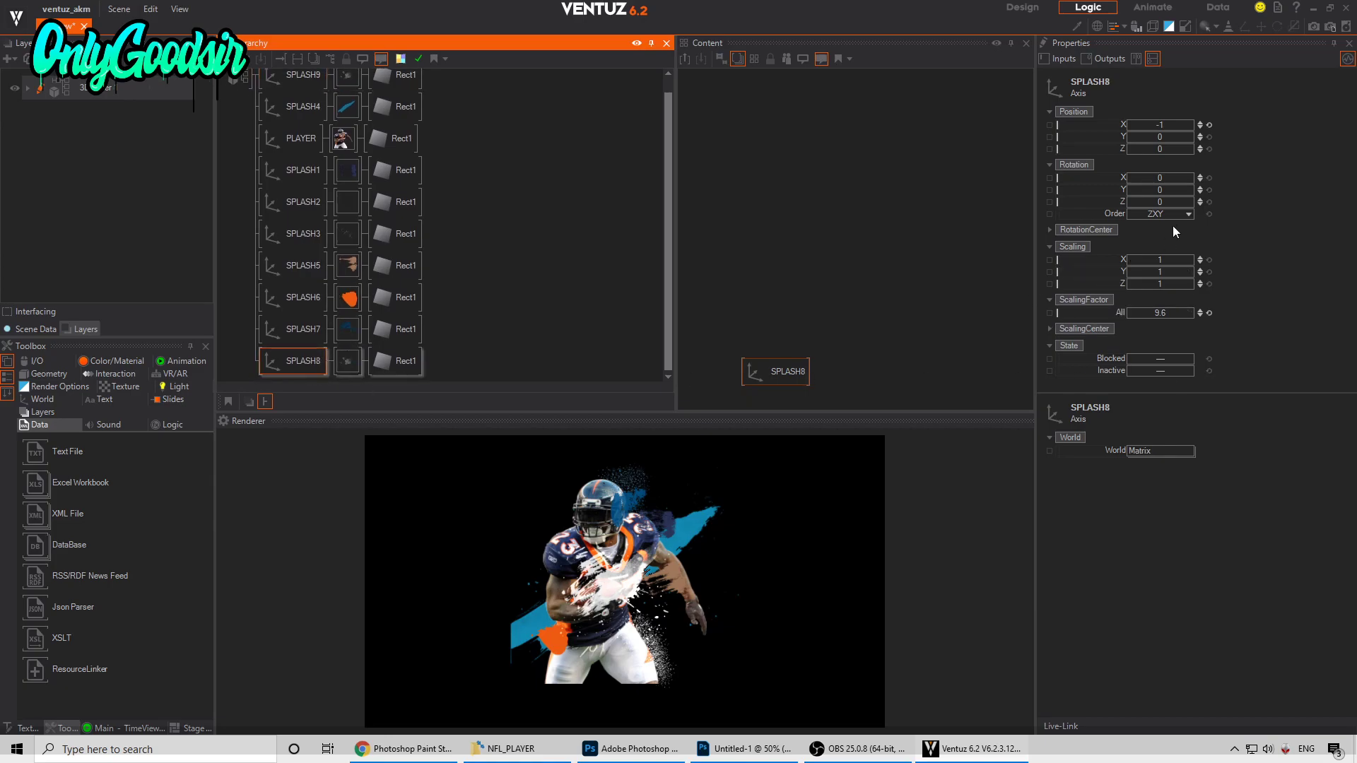
drag(1162, 138, 1171, 137)
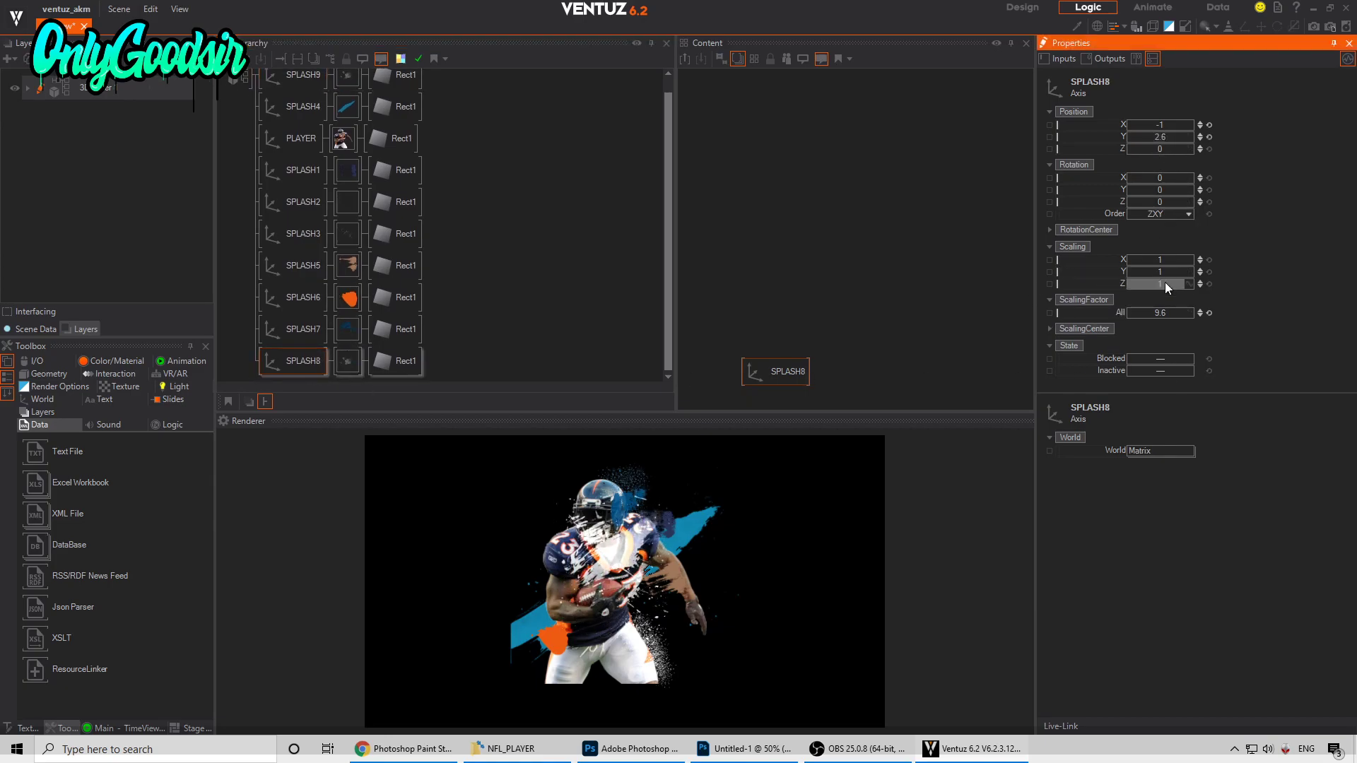
drag(1160, 313, 1192, 317)
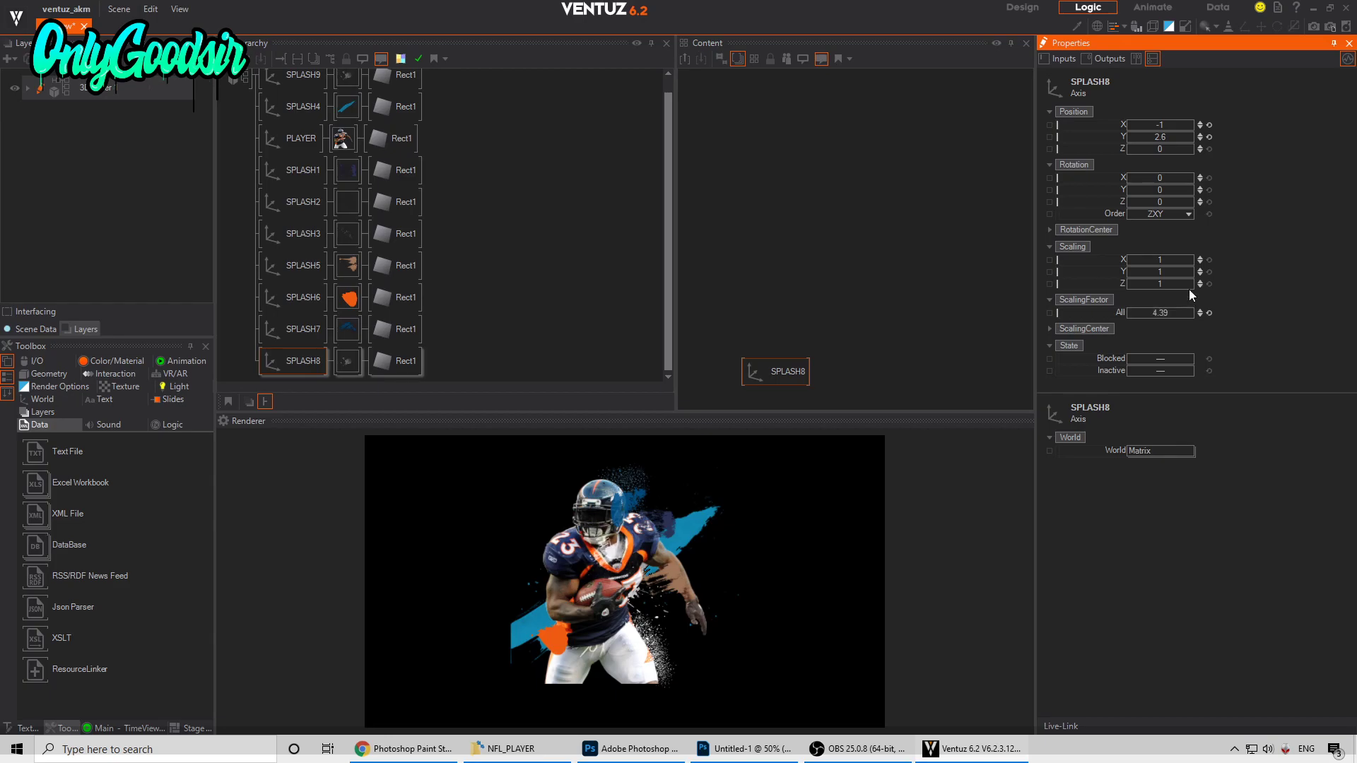
drag(1158, 137, 1138, 132)
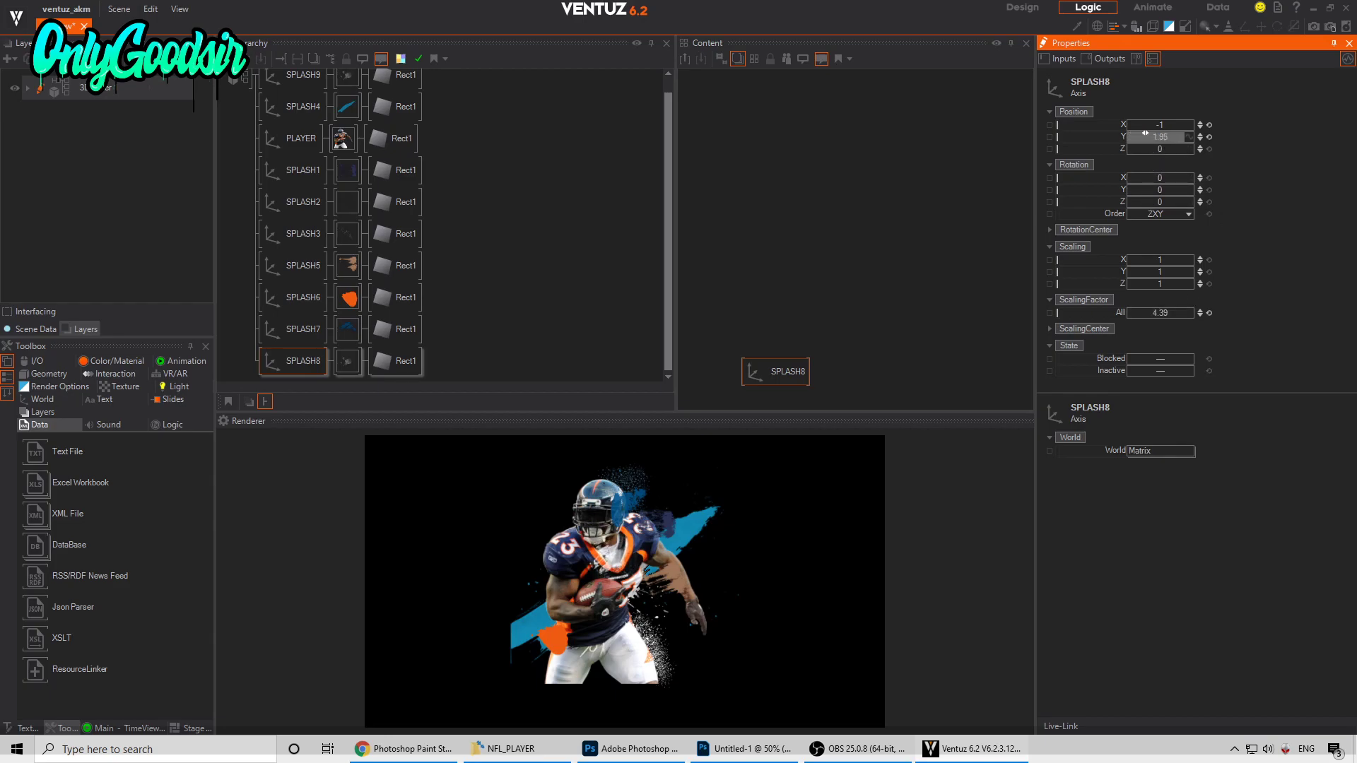
Step: Set the BaseColor of the SPLASH8 material to a light orange sampled from the rendered player
click(347, 360)
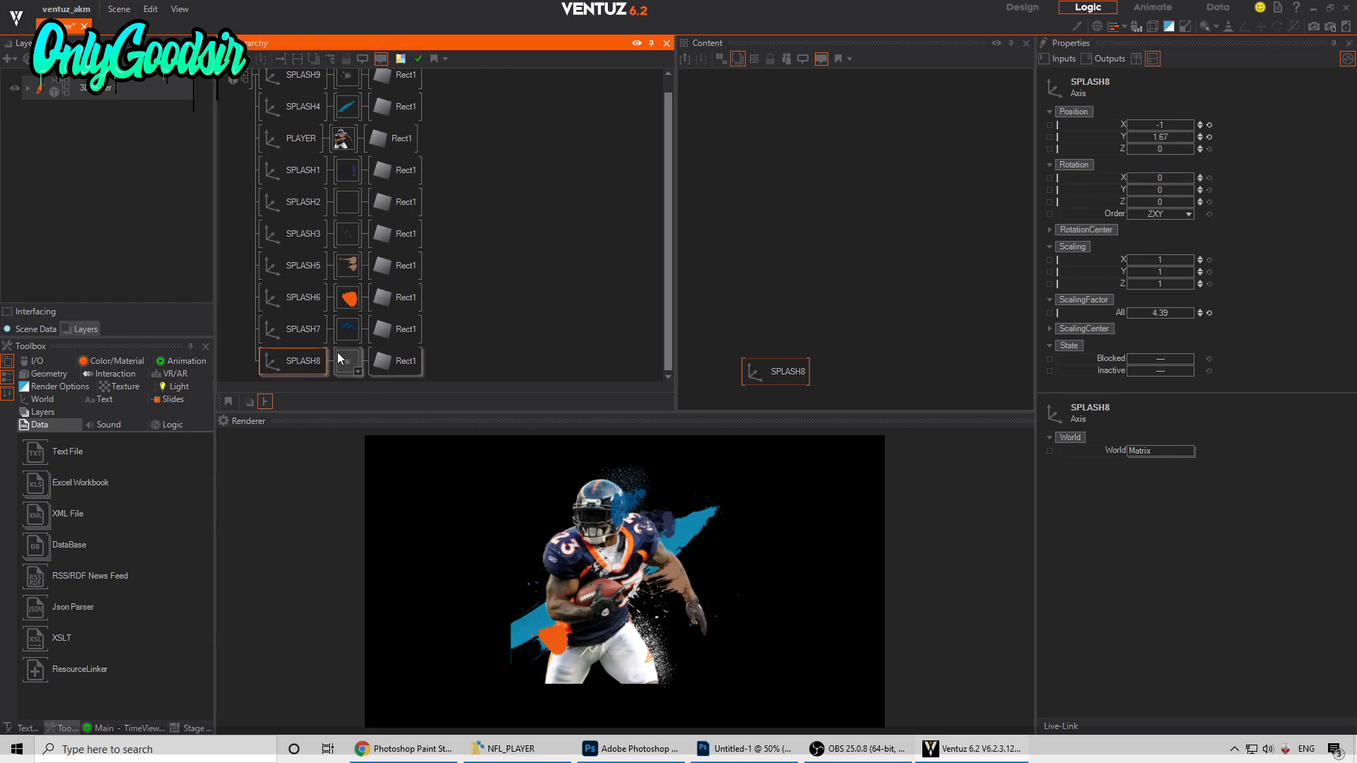
click(1081, 230)
click(1068, 192)
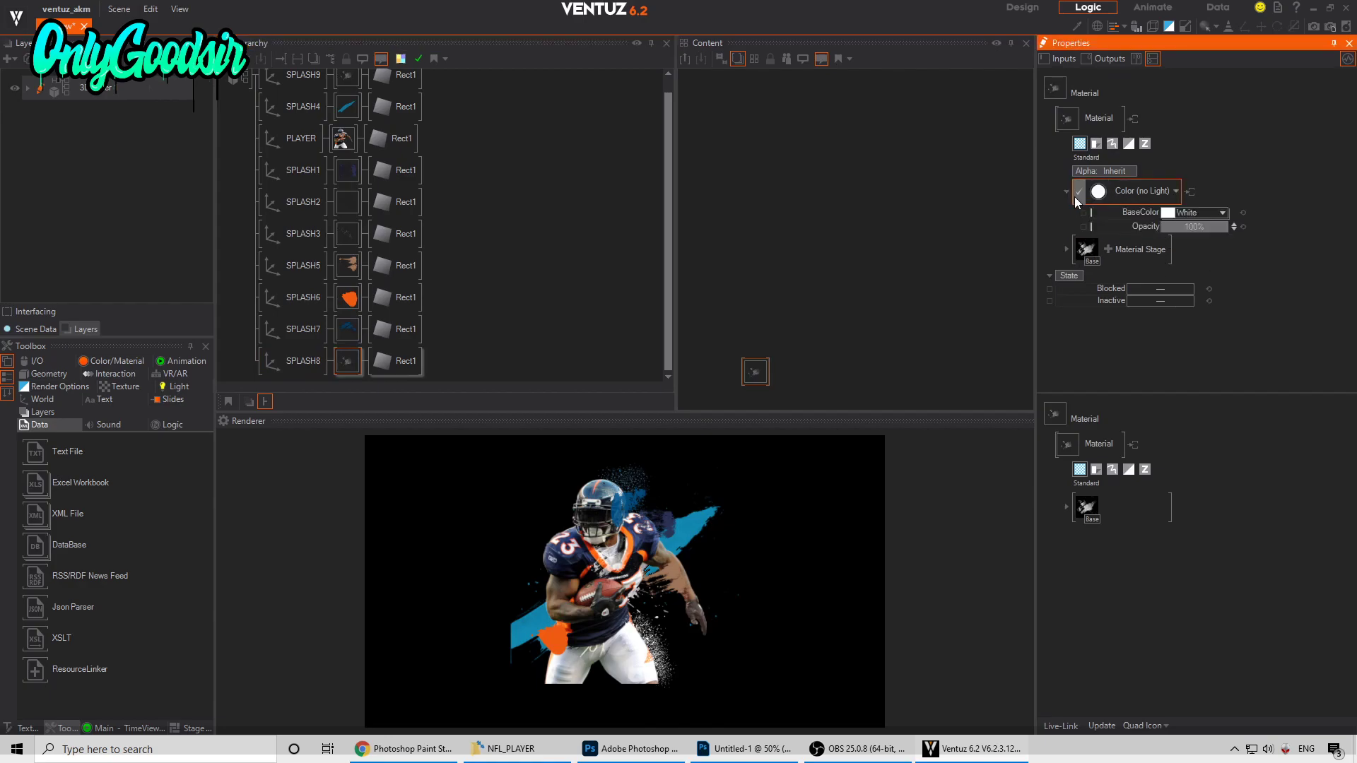
drag(1167, 214, 651, 557)
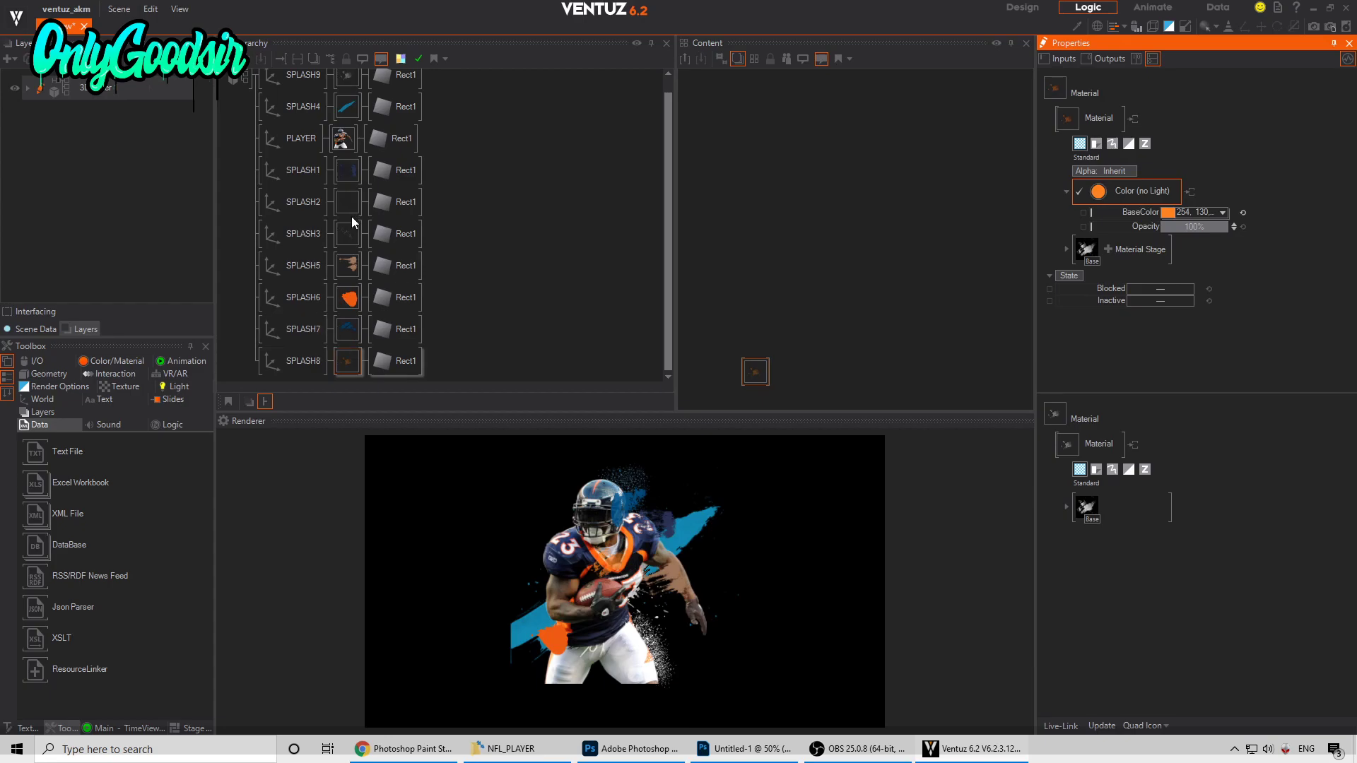
Step: Enlarge the SPLASH9 axis so its splash spreads around the whole player, and push it back along Z behind the other elements
middle_drag(279, 138, 293, 167)
click(299, 95)
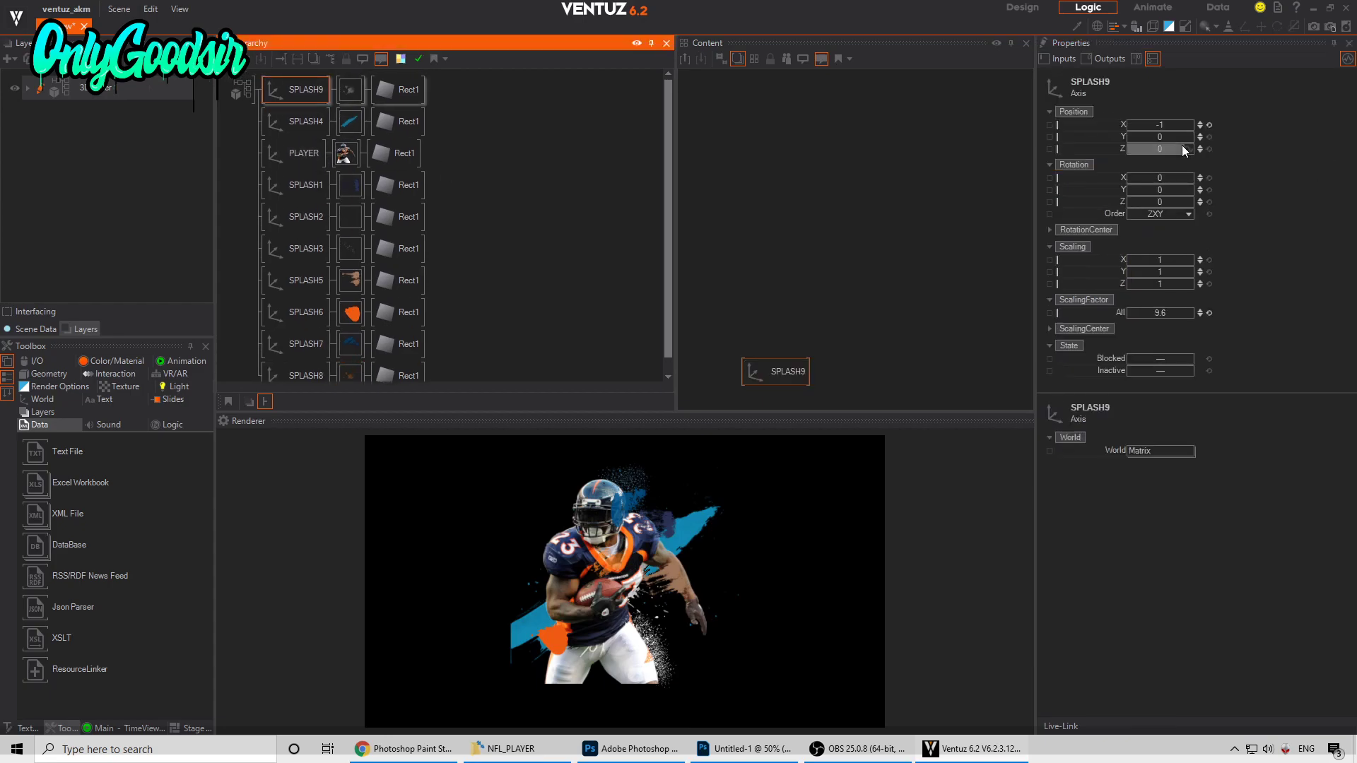
drag(1155, 311, 1193, 309)
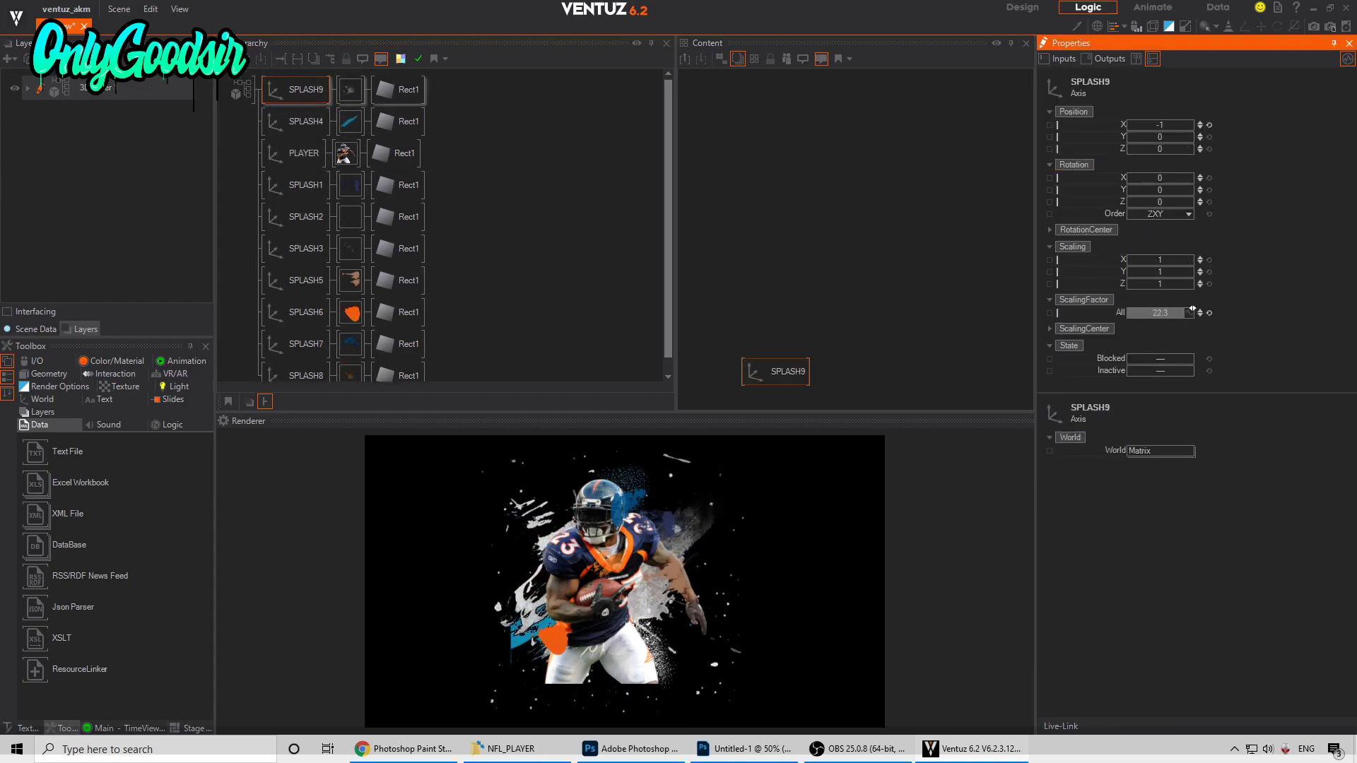
mouse_move(1164, 150)
mouse_down()
mouse_move(1191, 149)
mouse_move(1179, 153)
mouse_up()
mouse_move(1157, 312)
mouse_down()
mouse_move(1170, 312)
mouse_move(1146, 312)
mouse_up()
Step: Set the BaseColor of the SPLASH9 material to a strong blue, RGB 0, 62, 188
click(350, 89)
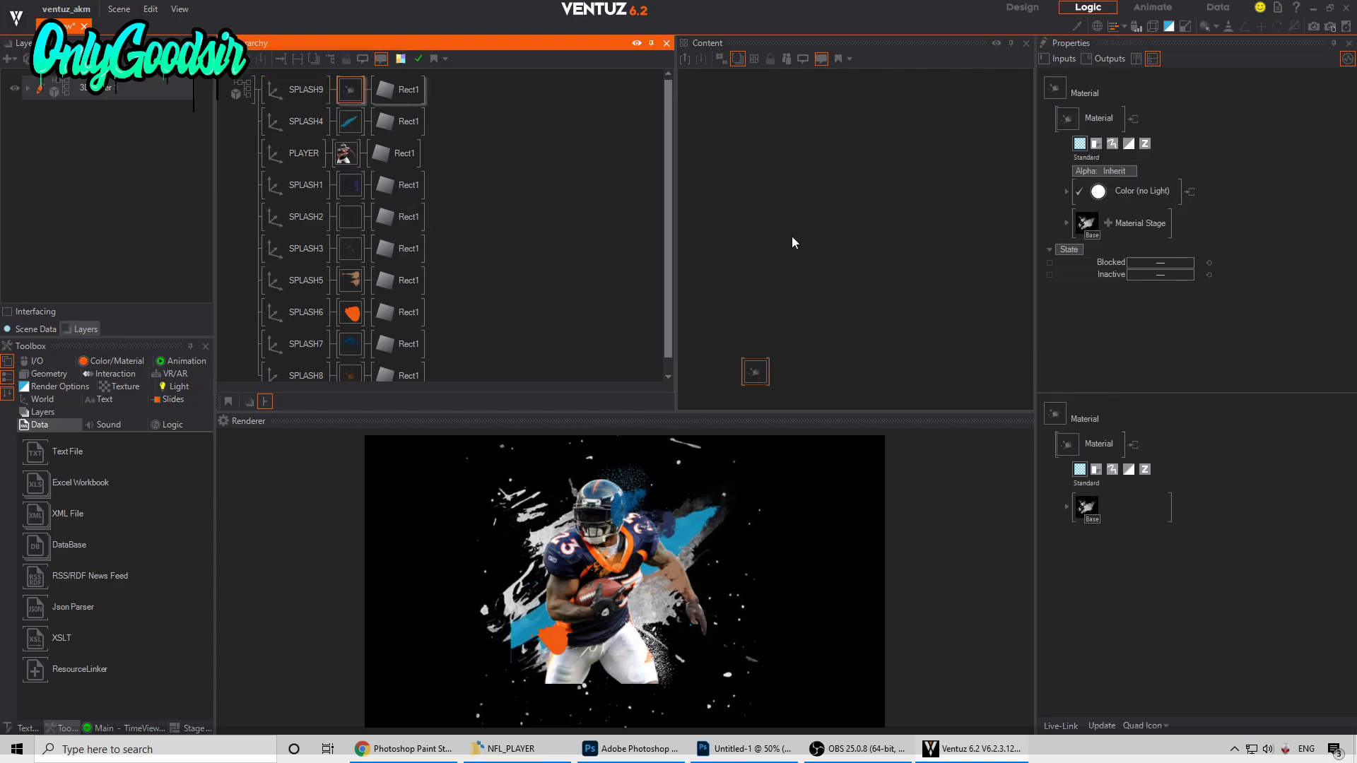
click(1062, 192)
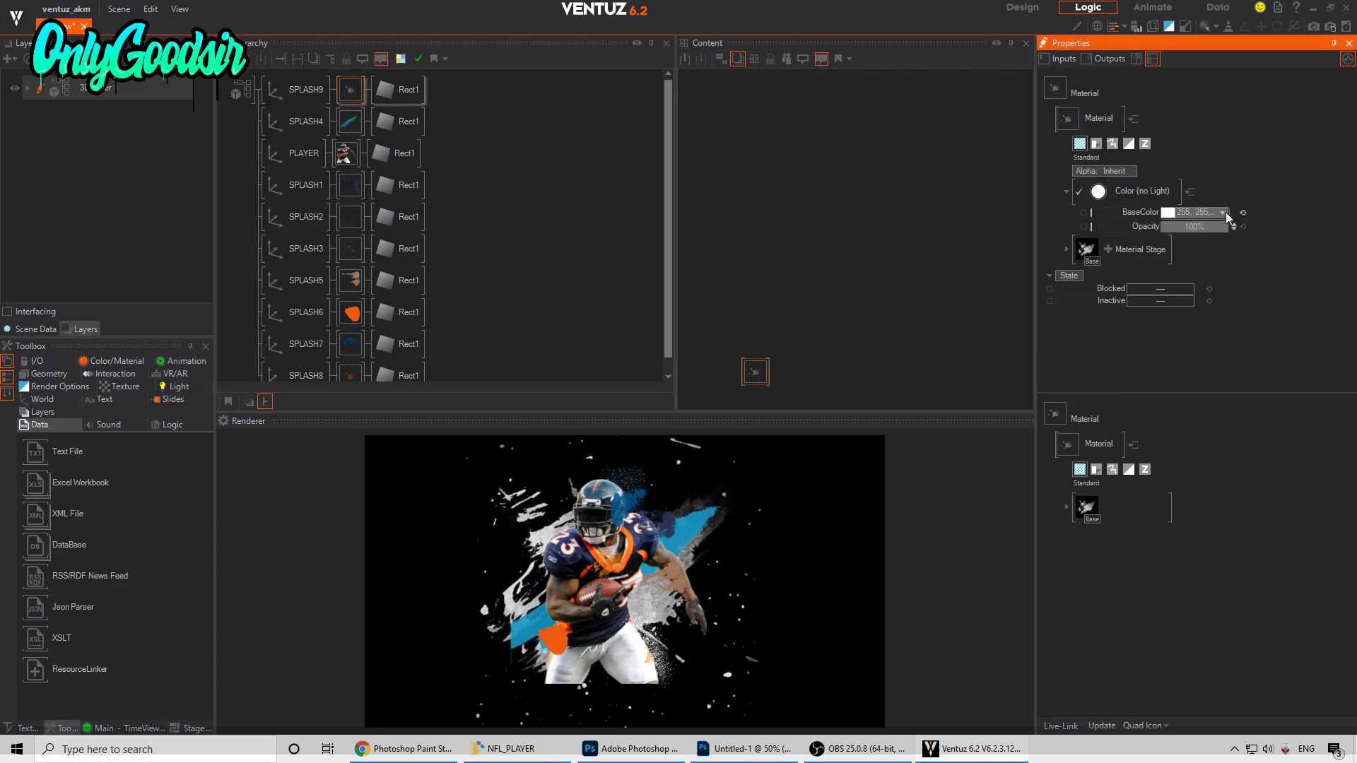
click(1222, 212)
drag(1137, 272, 1240, 264)
click(1272, 255)
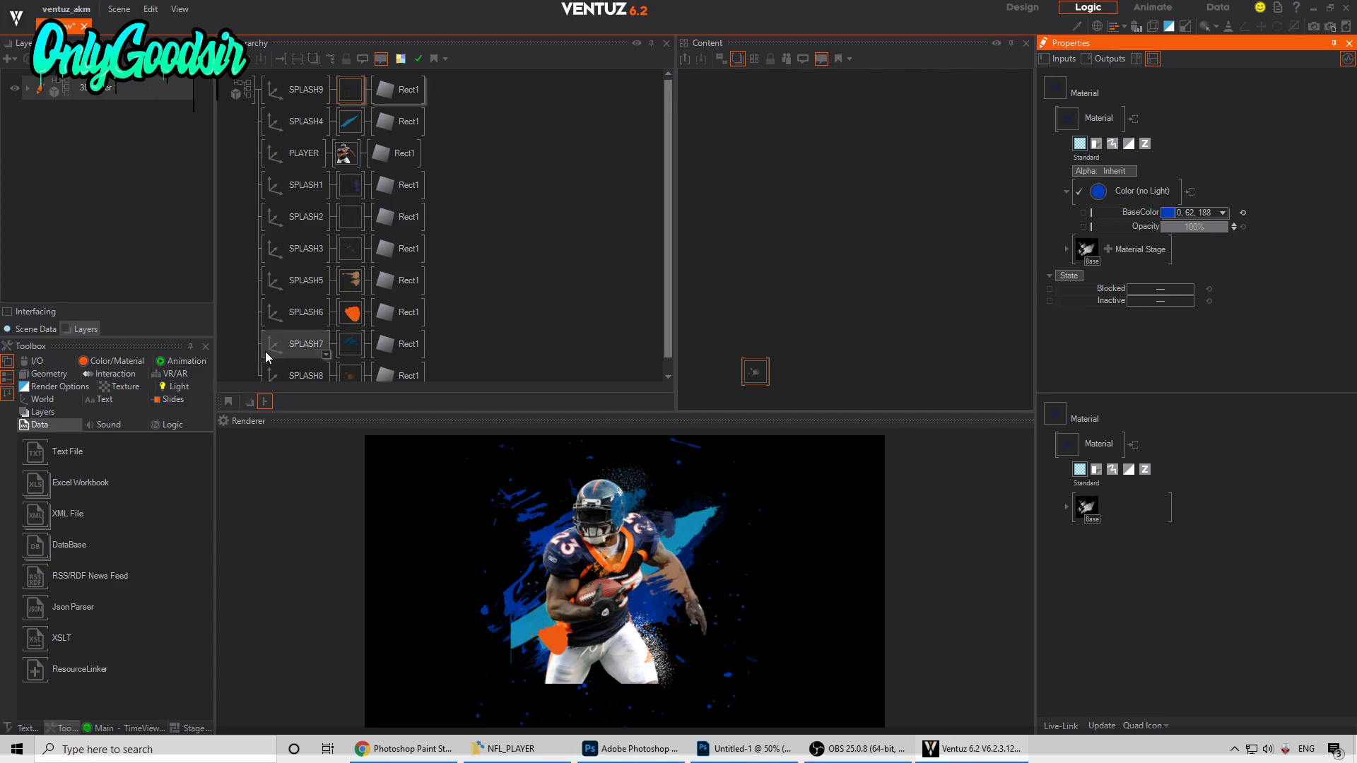
Step: Insert an Axis node as parent of all the splash and player branches, and set its Y rotation to -41
double_click(239, 162)
text(ax)
drag(253, 193, 258, 93)
middle_drag(279, 304, 336, 308)
key(Delete)
middle_drag(291, 212, 296, 275)
double_click(295, 274)
drag(311, 303, 325, 90)
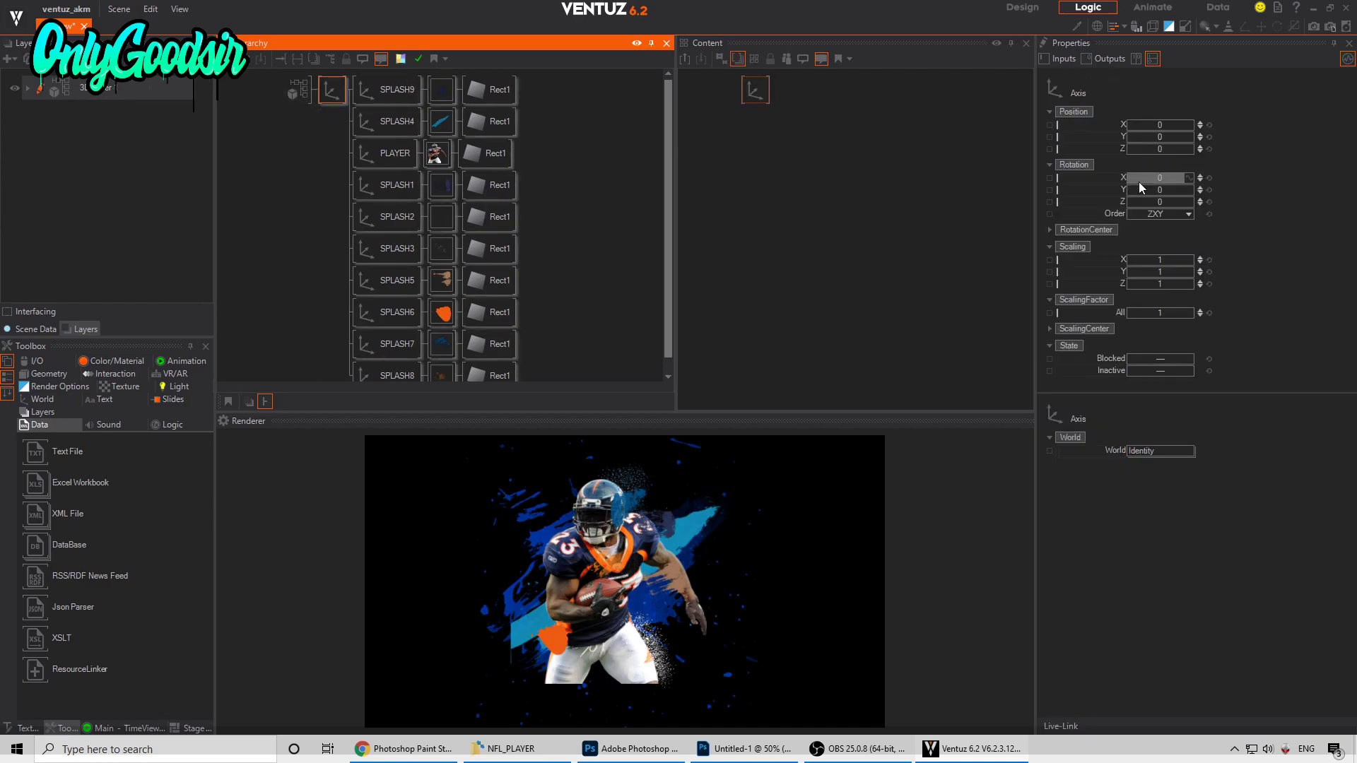
mouse_move(1168, 189)
mouse_down()
mouse_move(1149, 185)
mouse_move(1150, 198)
mouse_up()
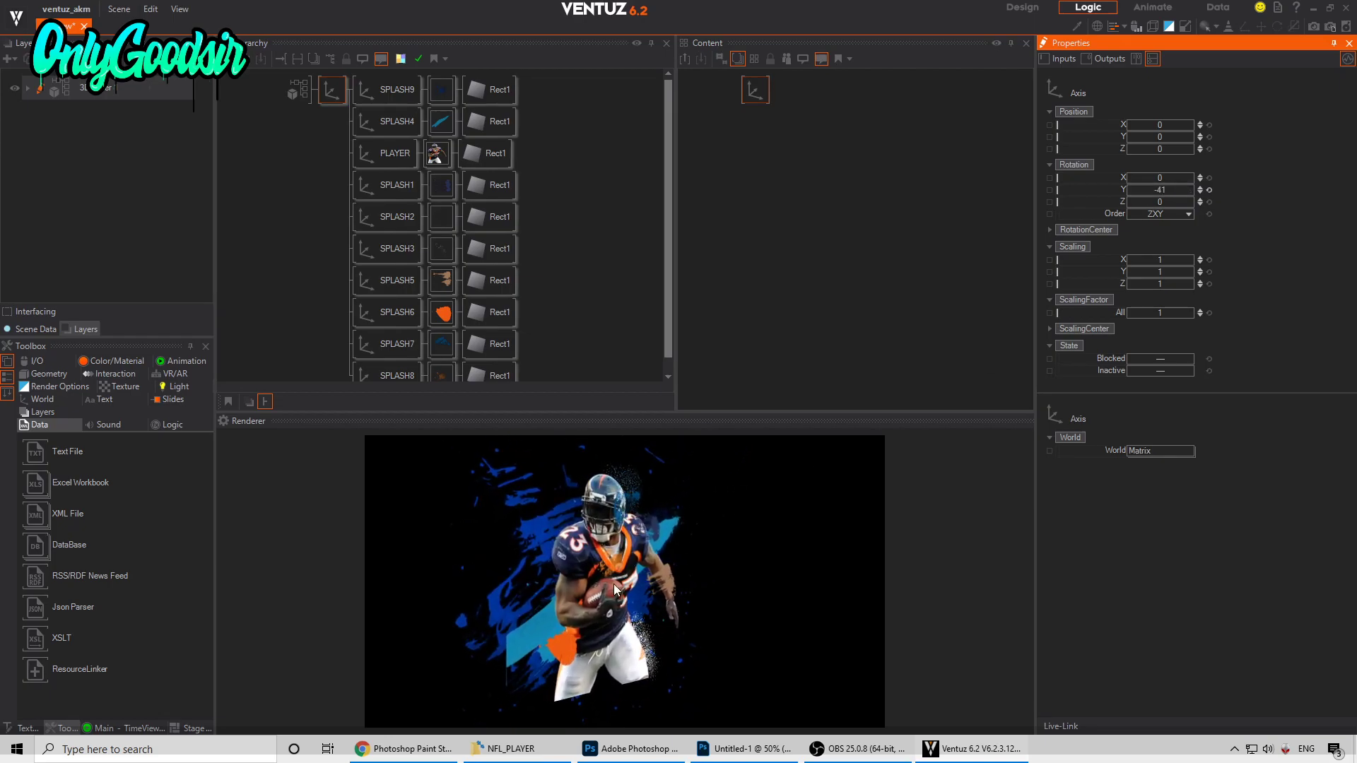
Step: Push the SPLASH4 axis back behind the player to a Z position of about 1.42
click(392, 122)
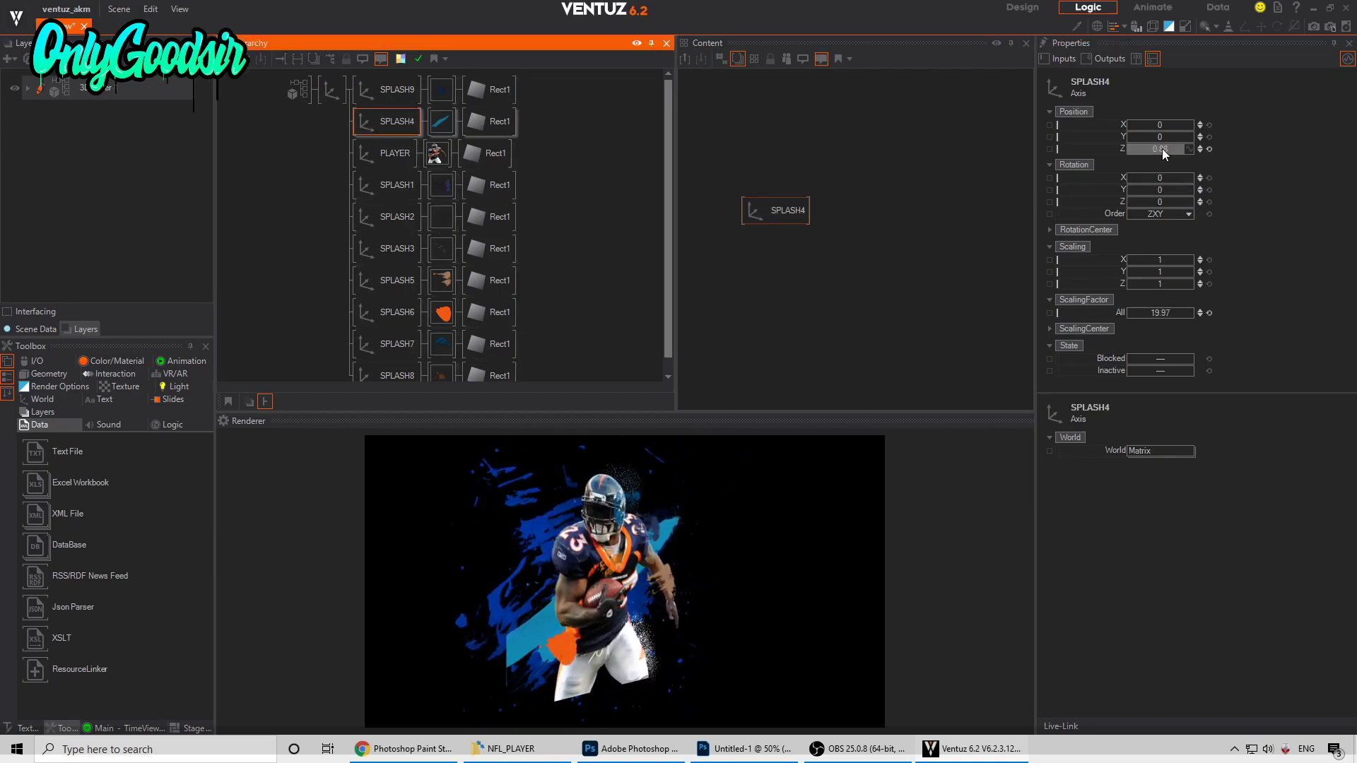
drag(1174, 144, 1155, 152)
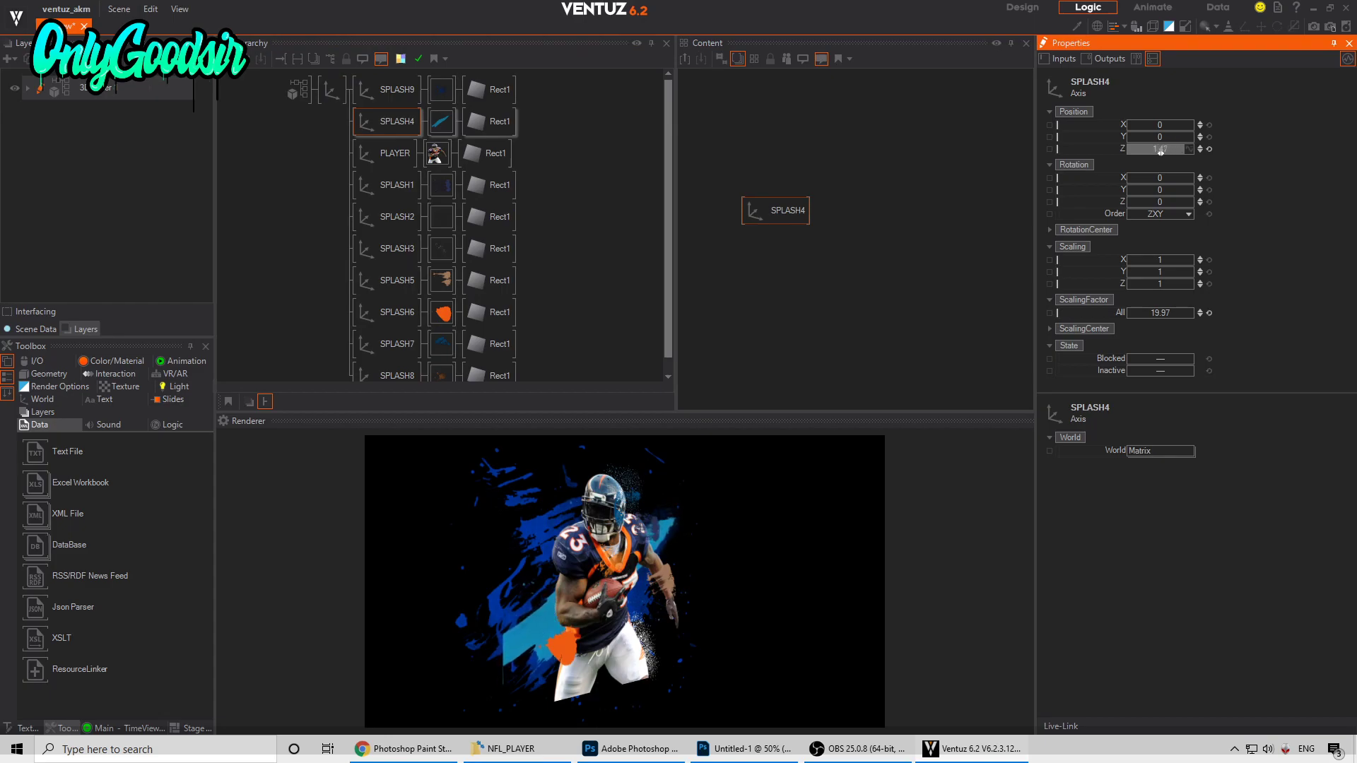
click(370, 159)
click(384, 187)
Step: Select the SPLASH1, 2, 3, 5, 6, 7 and 8 axes together and offset their Z position by about -0.17
scroll(385, 219, down, 1)
click(376, 362)
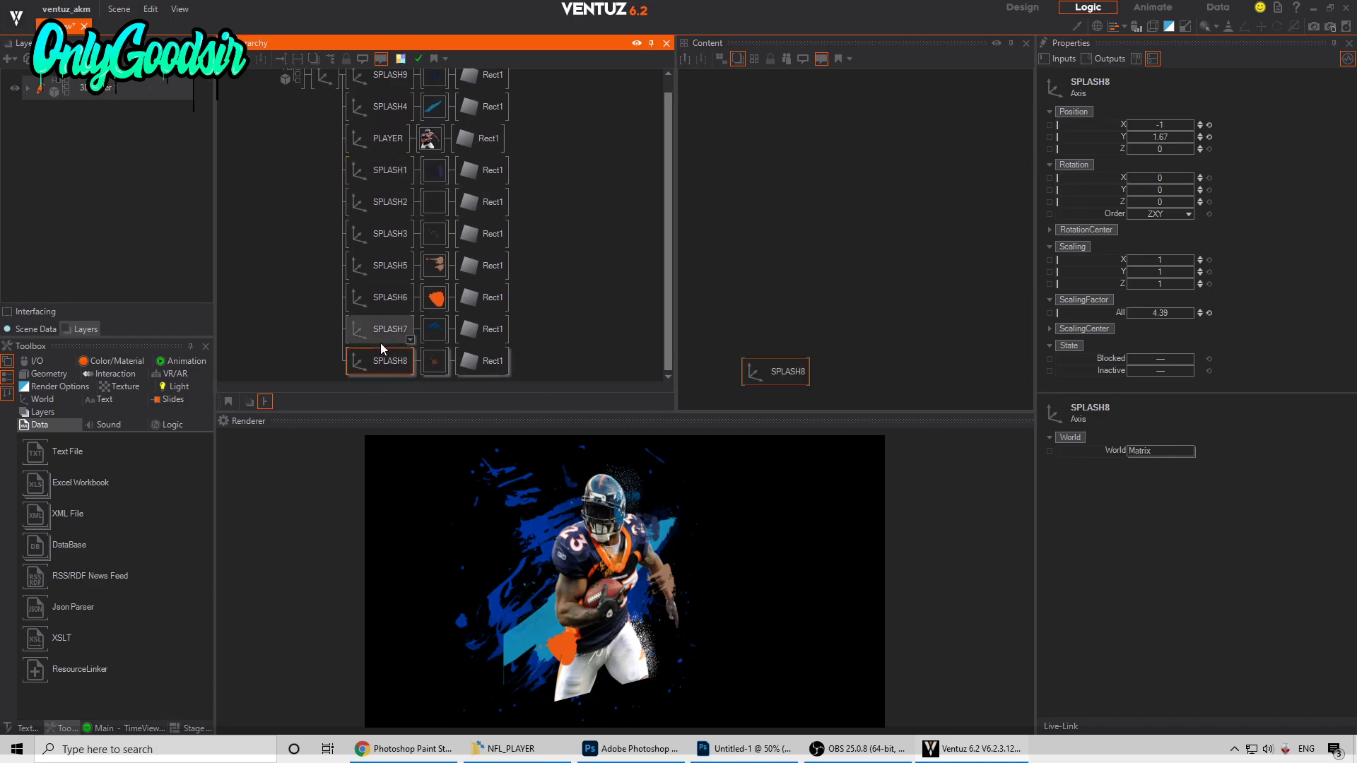
ctrl+click(380, 332)
ctrl+click(384, 298)
ctrl+click(385, 265)
ctrl+click(388, 233)
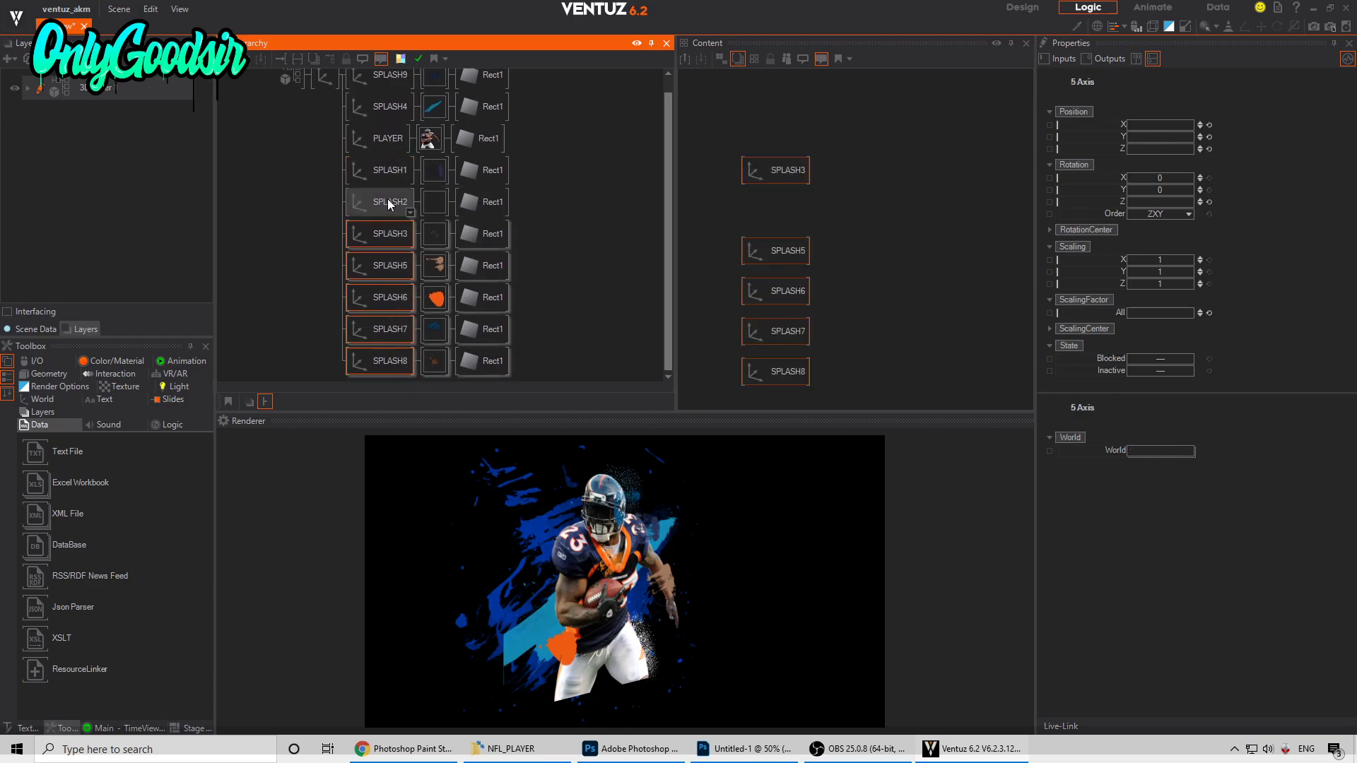
ctrl+click(388, 203)
ctrl+click(387, 171)
drag(1163, 150, 1153, 152)
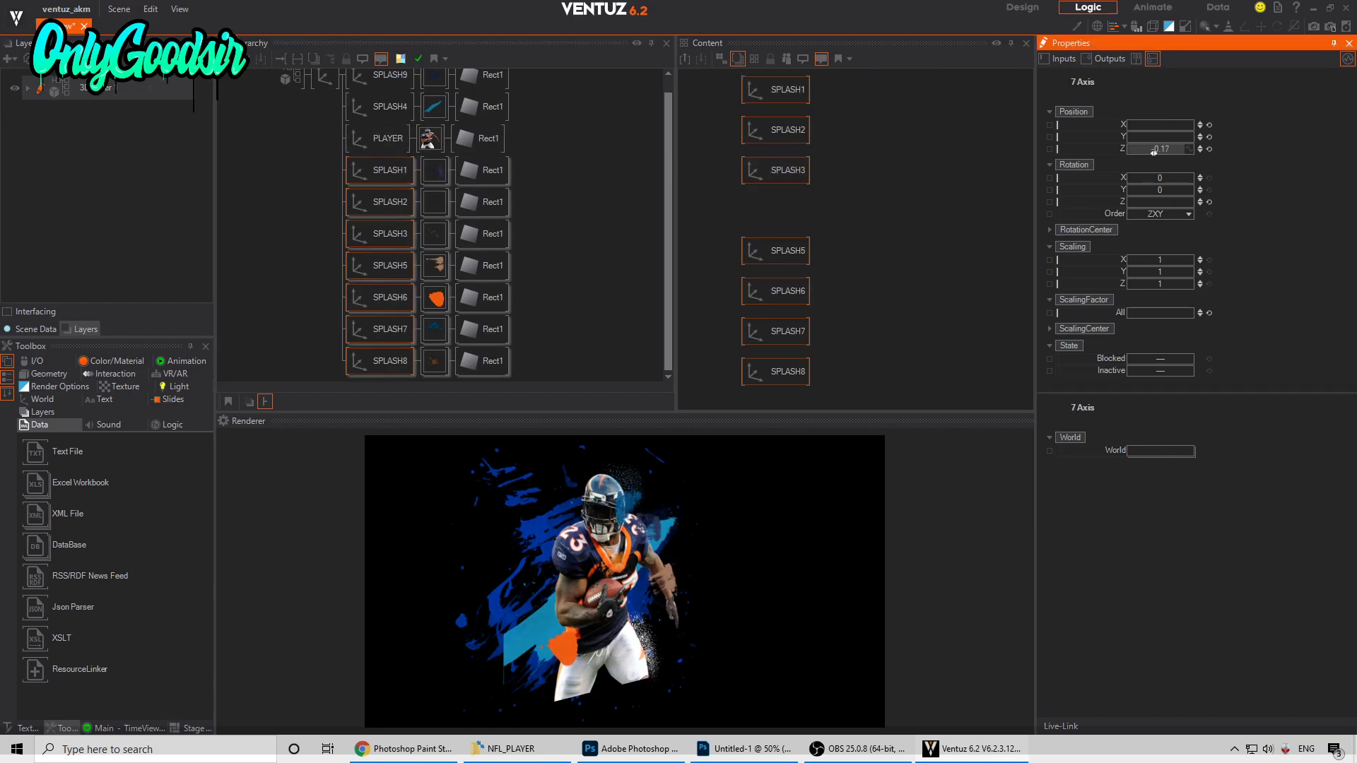
Step: Select the SPLASH2, 3, 5, 6, 7 and 8 axes without SPLASH1 and bring them further forward along Z
click(362, 352)
ctrl+click(381, 328)
ctrl+click(385, 296)
ctrl+click(389, 263)
ctrl+click(386, 232)
ctrl+click(397, 205)
click(1159, 149)
drag(1160, 149, 1148, 149)
Step: Remove SPLASH2, 3, 5, 6 and 7 from the axis selection one by one, shifting the remaining axes further forward along Z each time
ctrl+click(391, 204)
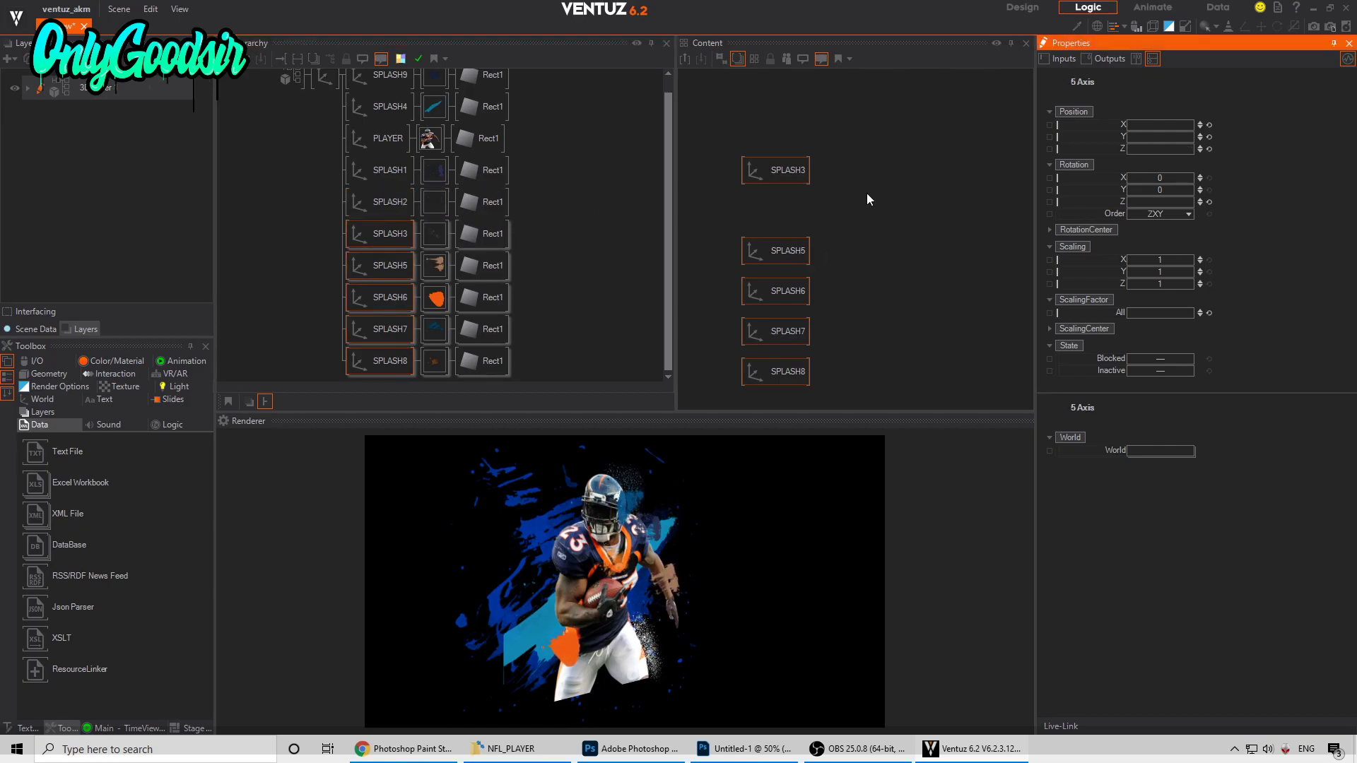
ctrl+click(374, 239)
click(1159, 150)
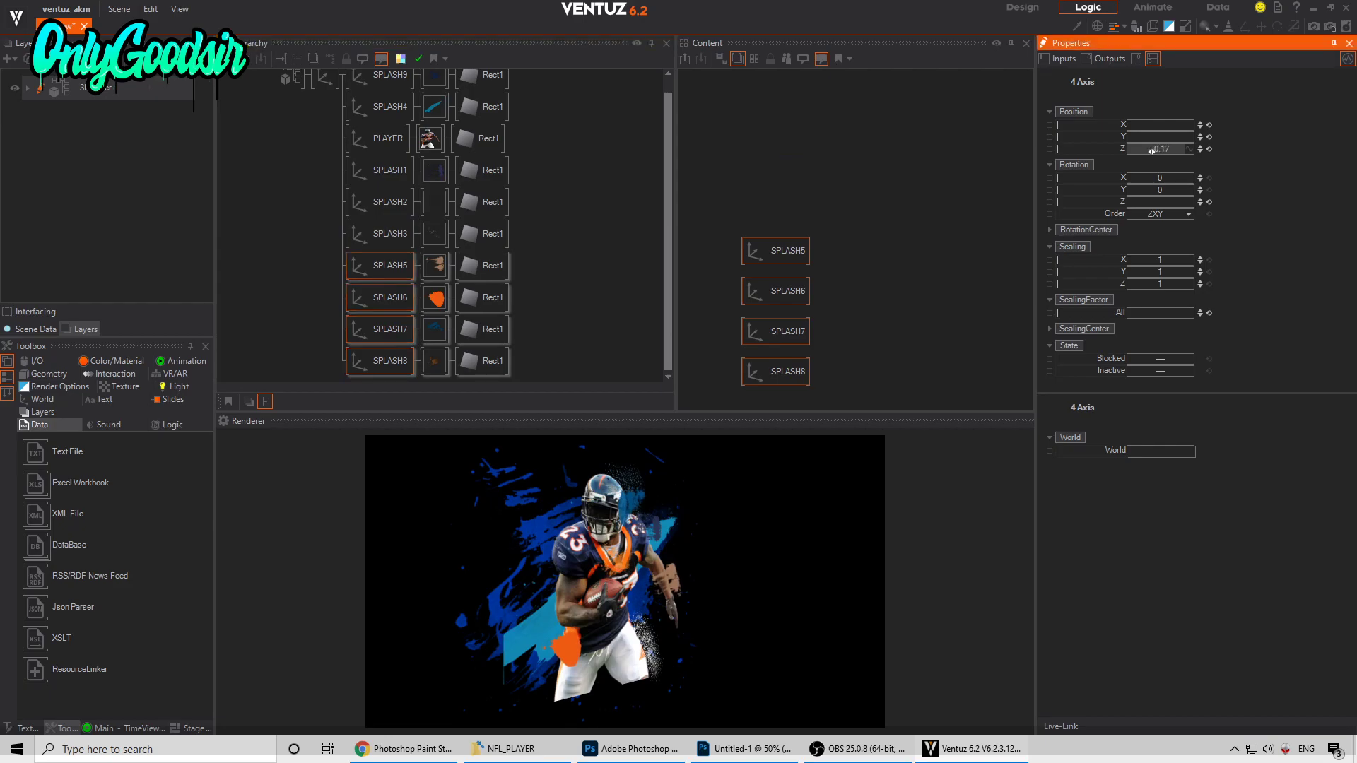
ctrl+click(394, 264)
drag(1159, 149, 1172, 193)
ctrl+click(385, 302)
ctrl+click(387, 330)
Step: Rotate the parent axis to X -1 and Y -53 and scale it to 0.69 along Z to judge the layer depth
click(324, 76)
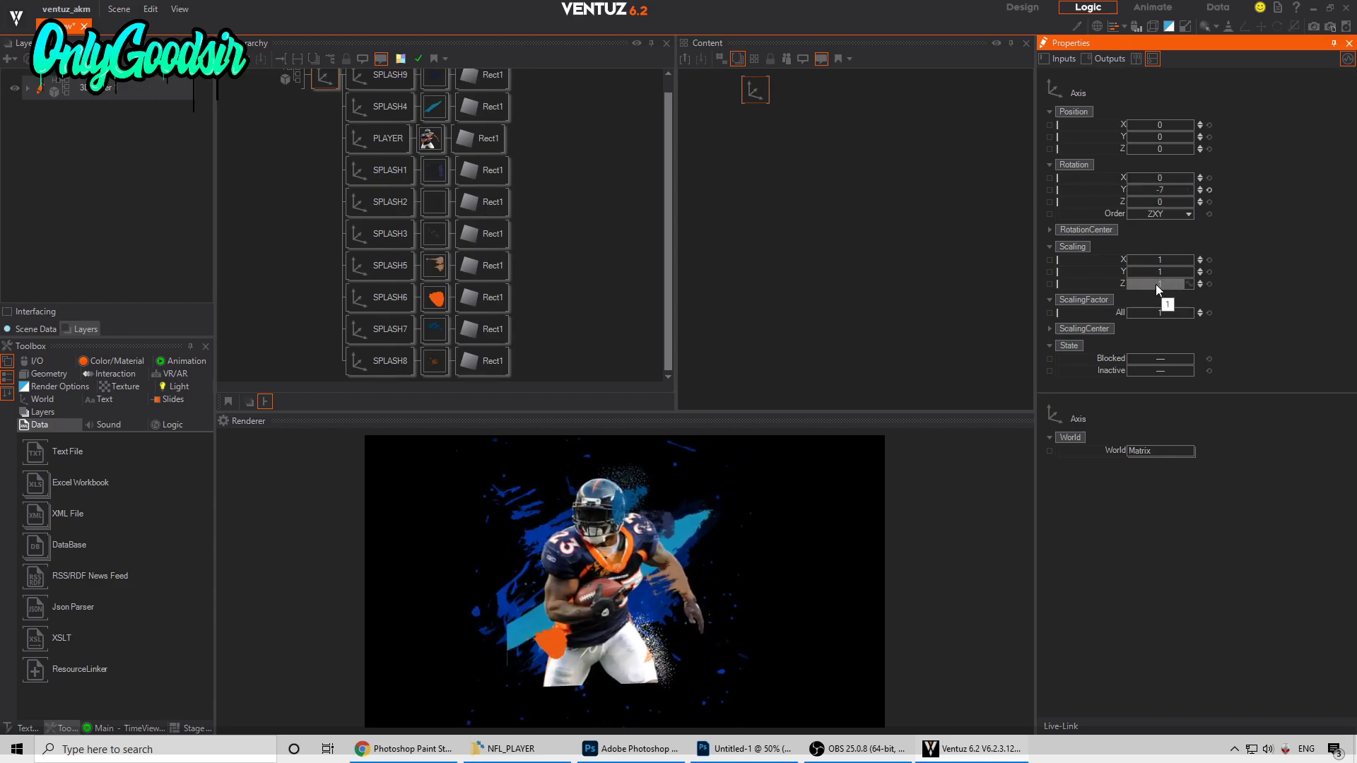
drag(1151, 286, 1205, 283)
drag(1159, 180, 1131, 187)
drag(1159, 284, 1127, 281)
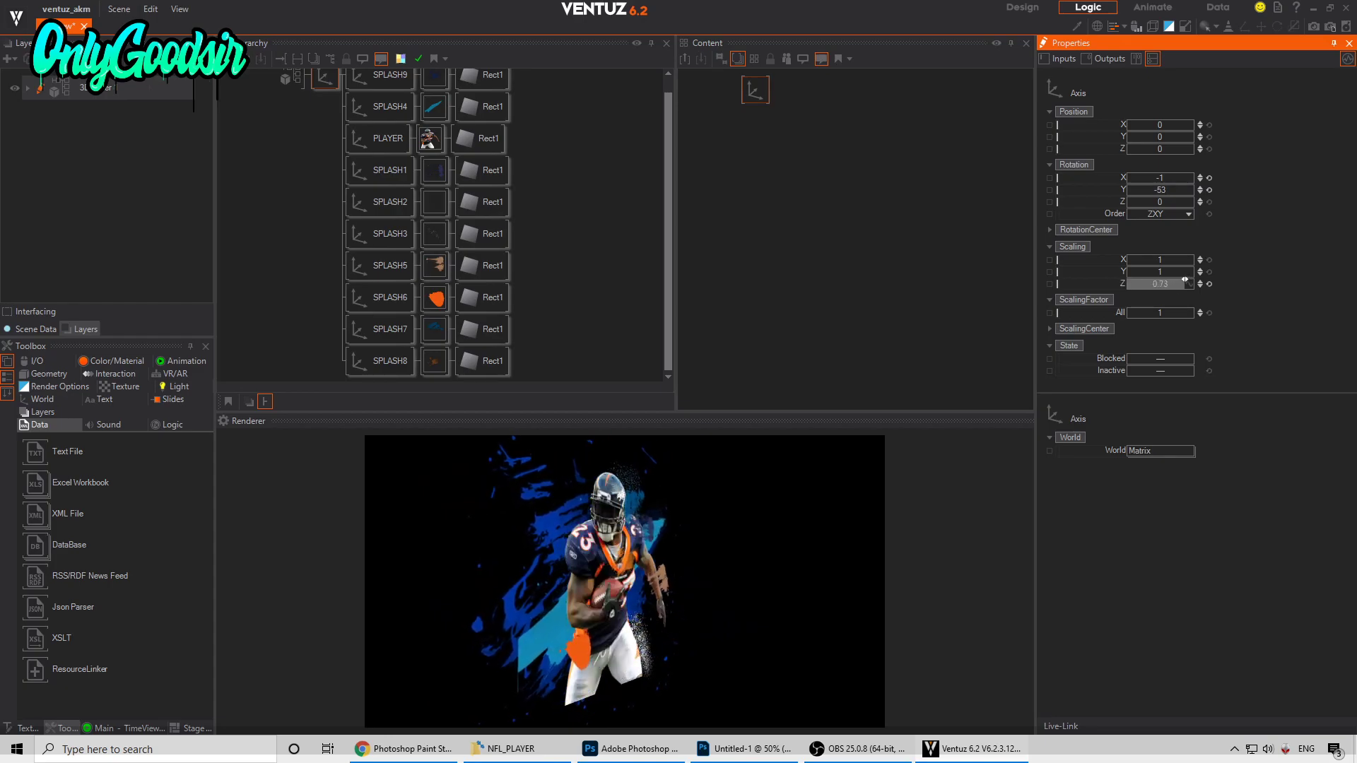
drag(1171, 281, 1180, 281)
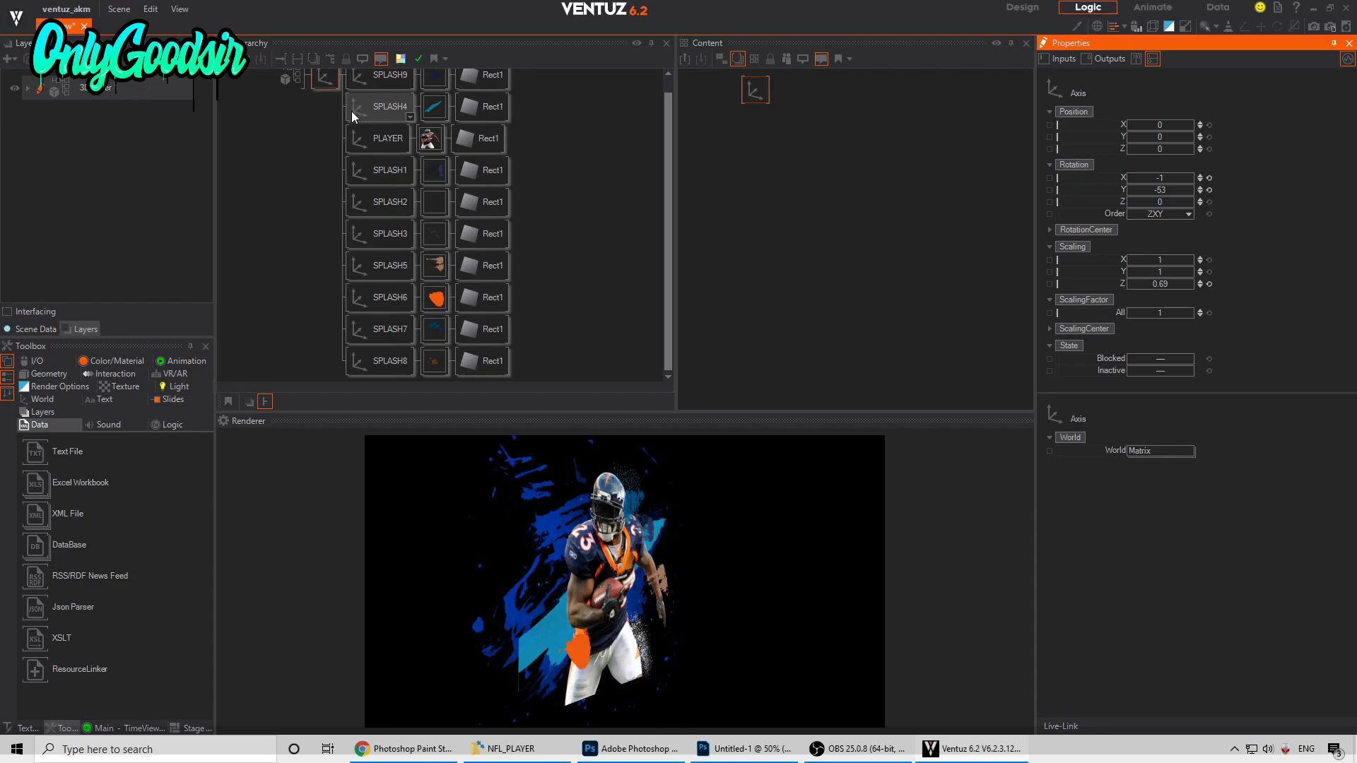
Step: Push the SPLASH9 axis further back along Z and turn the parent axis around Y to check the depth
click(387, 76)
drag(1160, 149, 1188, 149)
click(324, 90)
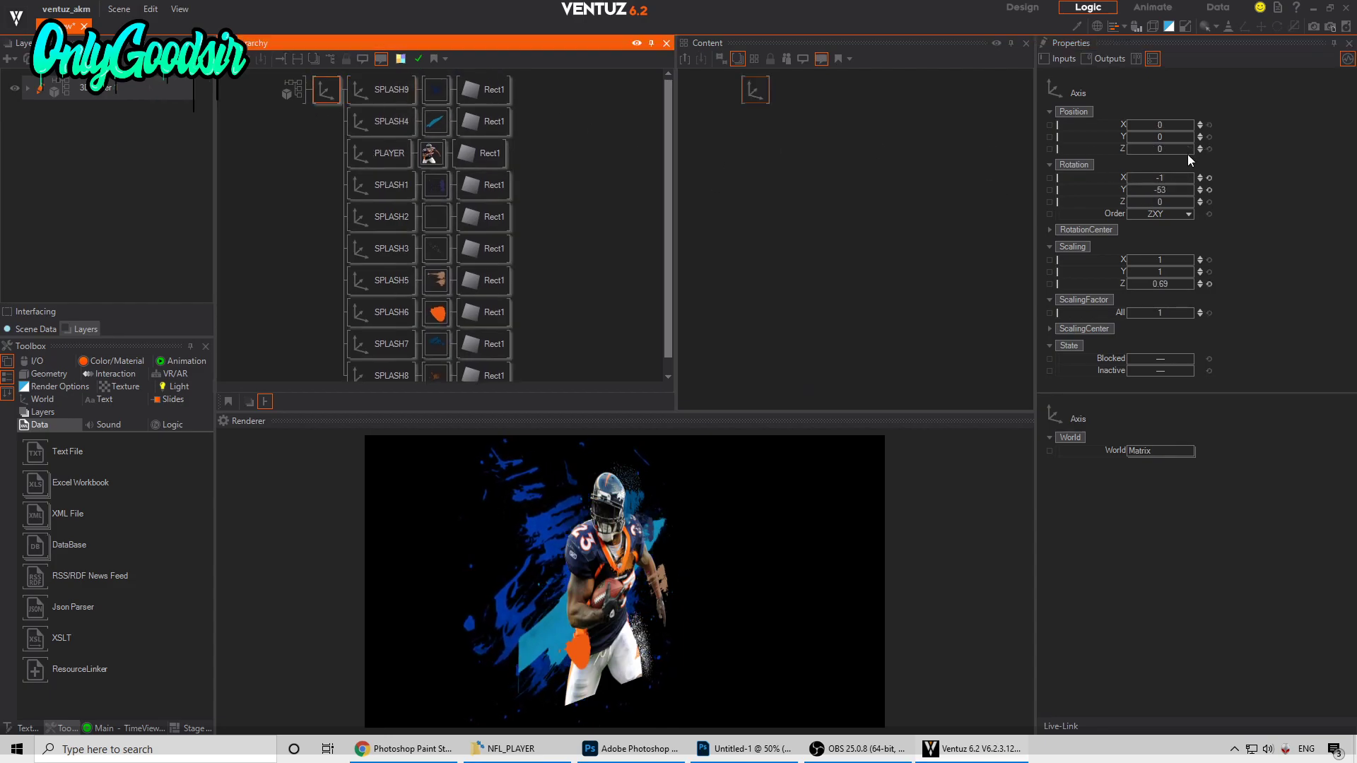
drag(1152, 191, 1175, 190)
Step: Reset the parent axis's X and Y rotation and its Z scaling to the defaults
click(1209, 190)
click(1209, 177)
click(1209, 283)
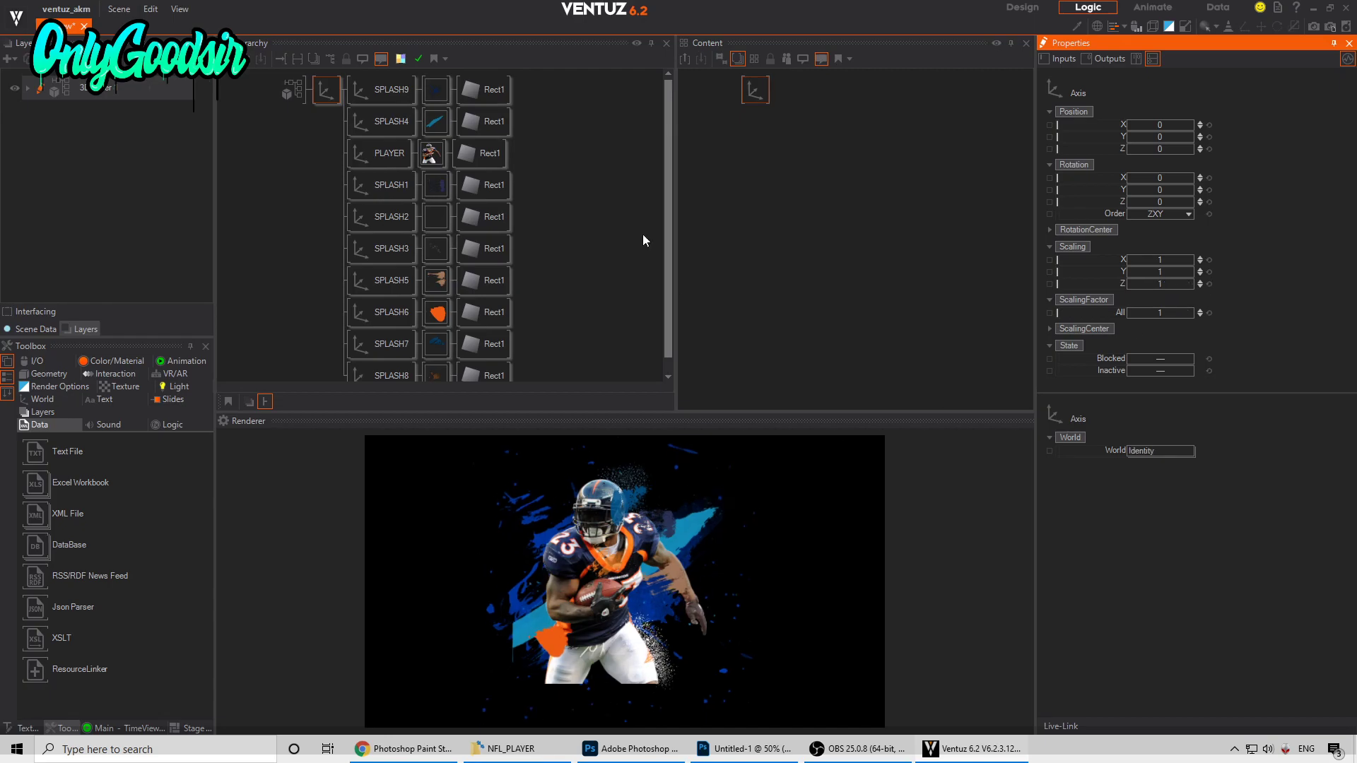
Step: Set the parent axis's overall scaling factor to 0.859 and its X position to 5.4
click(326, 90)
mouse_move(1158, 311)
mouse_down()
mouse_move(1126, 311)
mouse_move(1162, 312)
mouse_up()
drag(1146, 125, 1176, 125)
Step: Merge the parent axis with all its splash and player branches into a hierarchy container and open that container
right_click(326, 97)
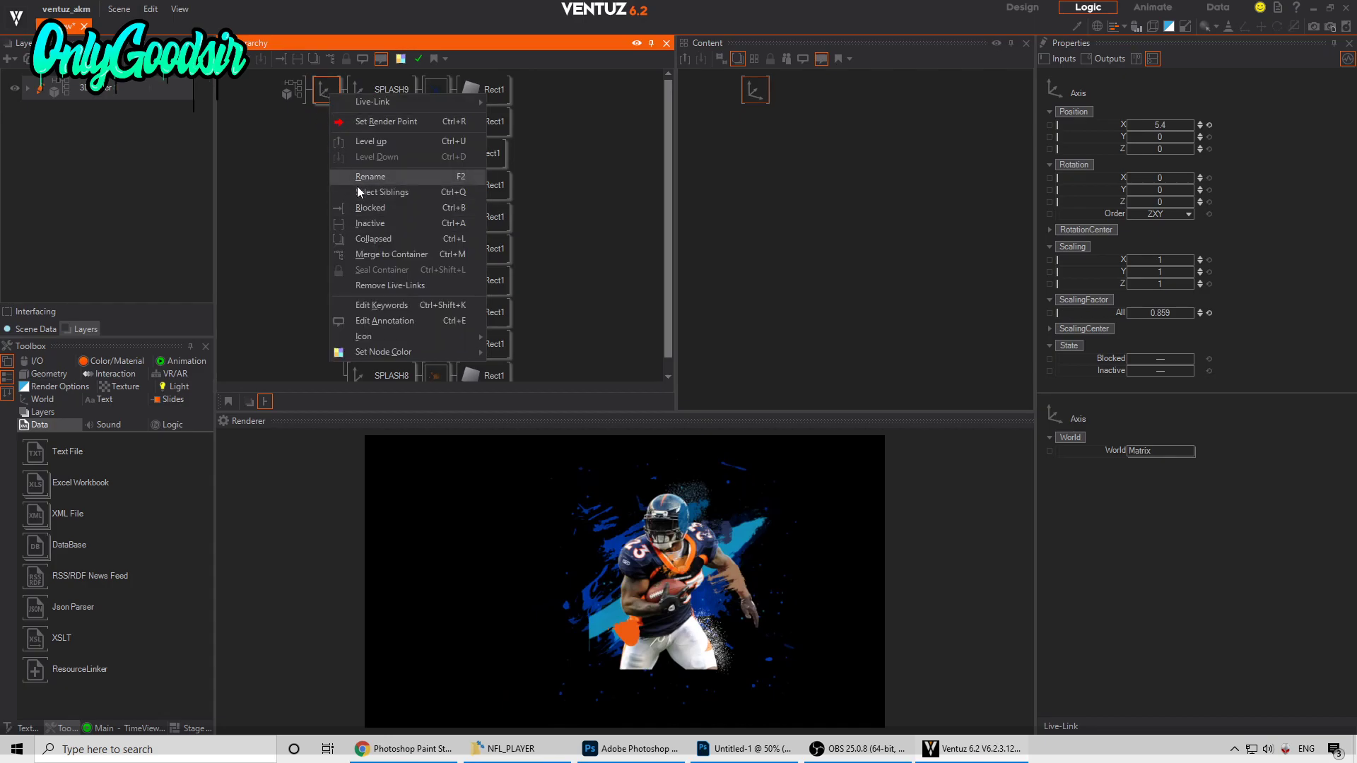
click(366, 255)
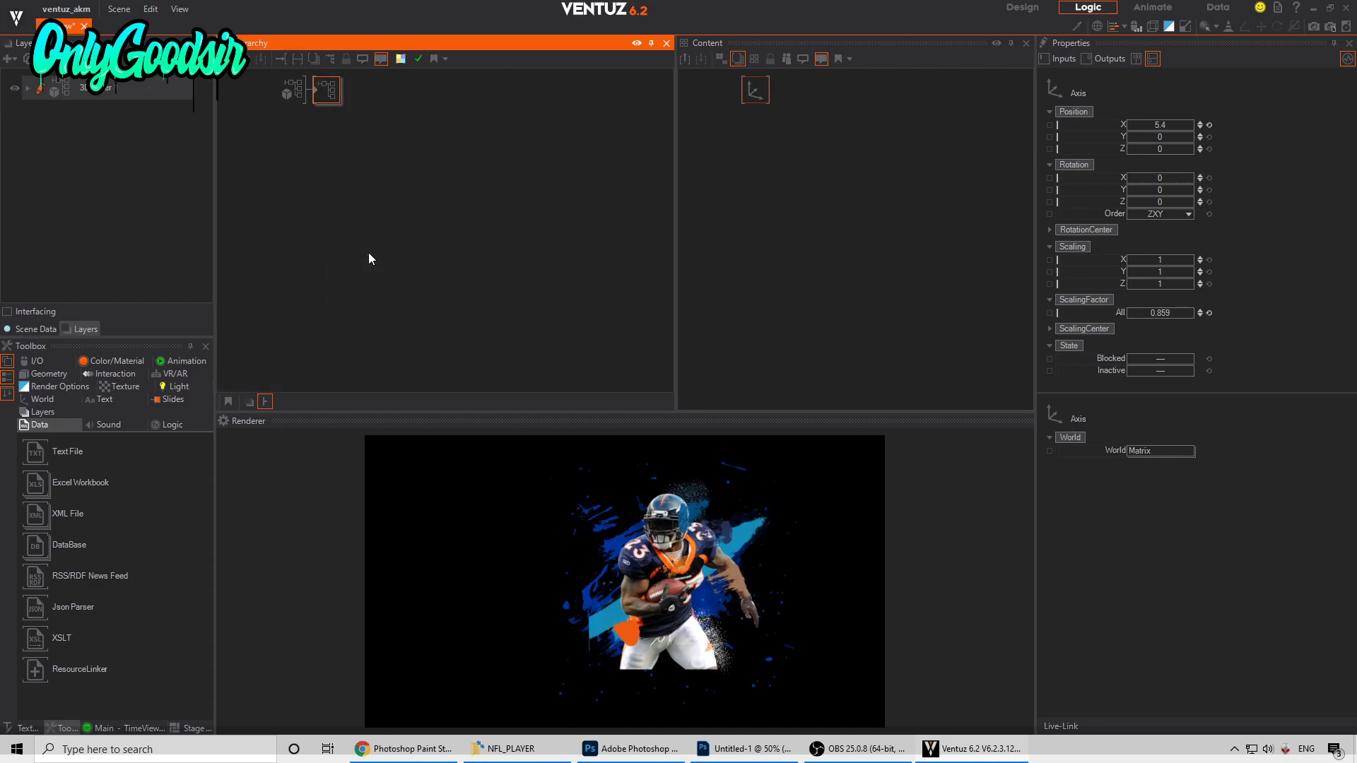
double_click(325, 91)
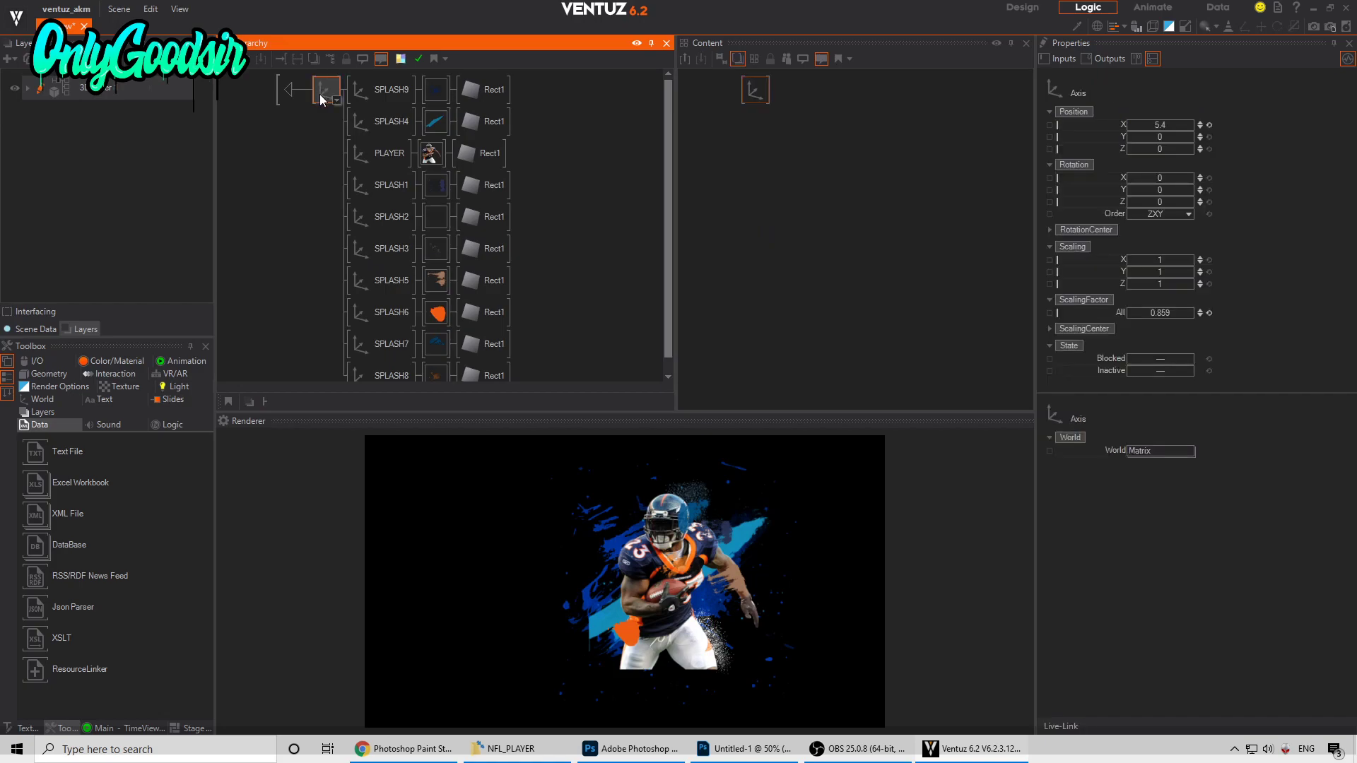
Step: Move the Axis node out of the container to make it the container's parent, and rename the container PLAYER
click(289, 89)
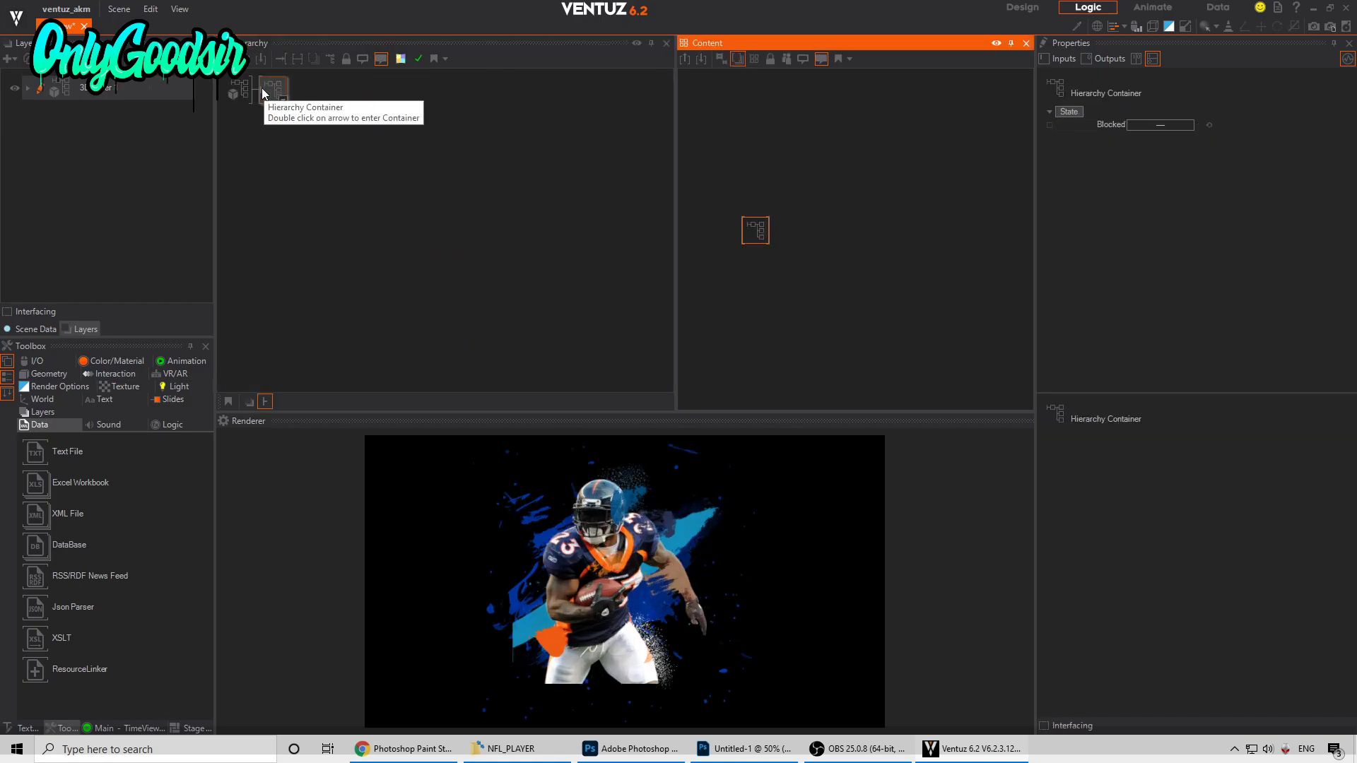
click(263, 87)
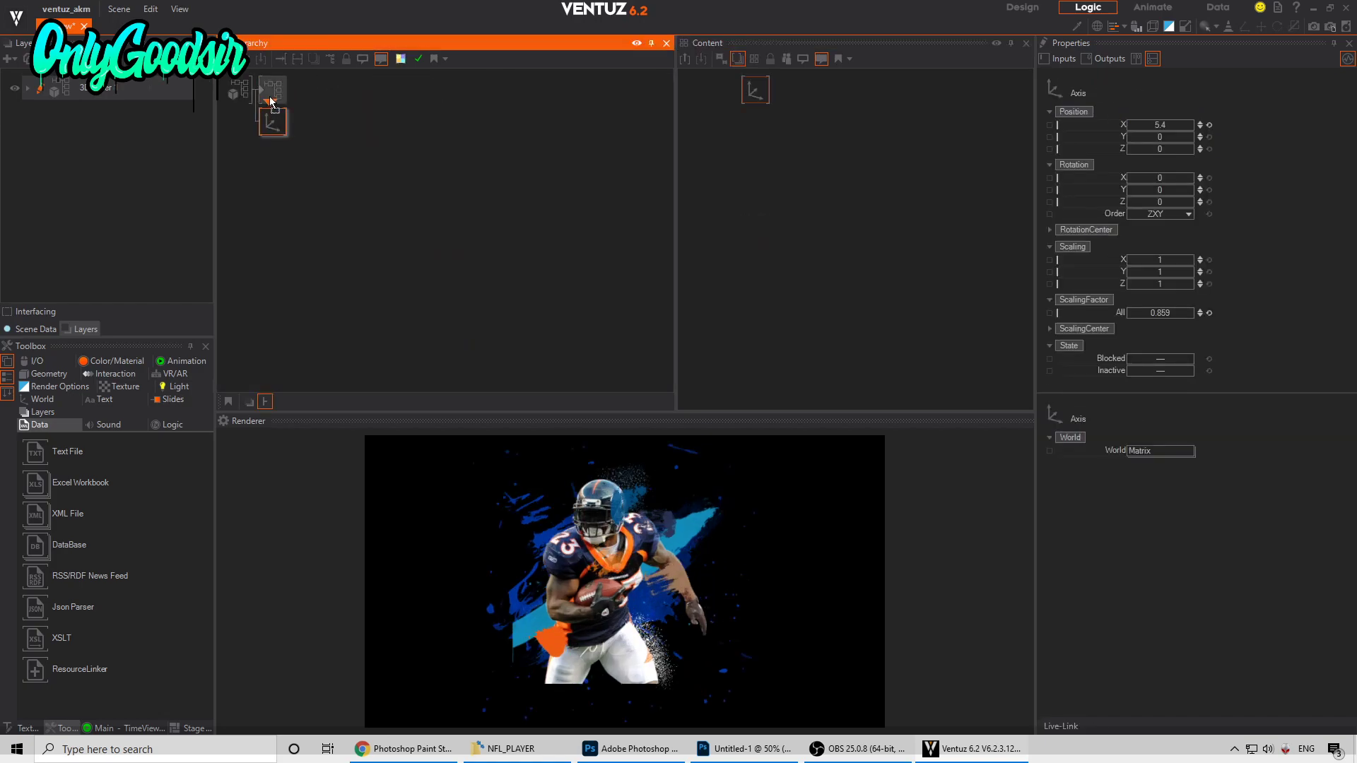
drag(266, 98, 267, 91)
click(311, 91)
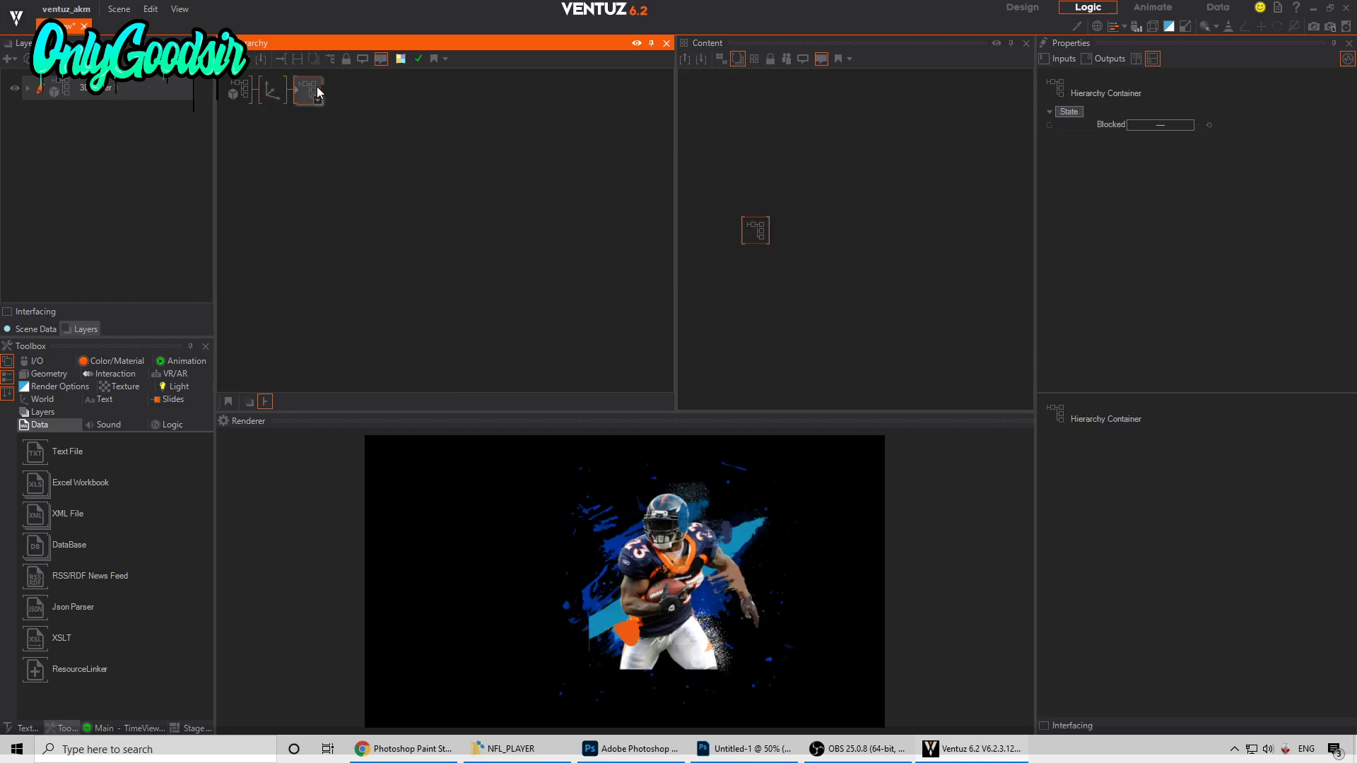
key(Return)
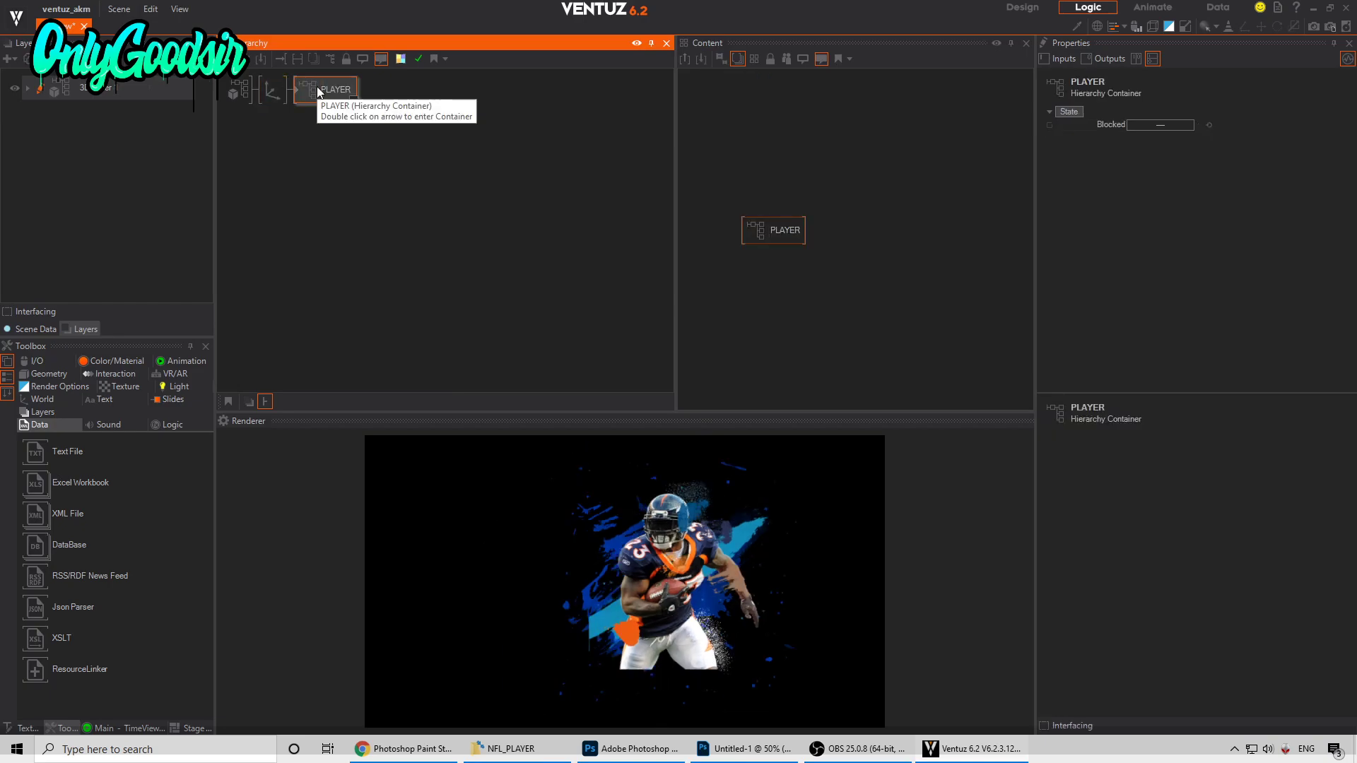
Step: Open the PLAYER container and select the materials of all nine splashes together
double_click(300, 99)
click(347, 121)
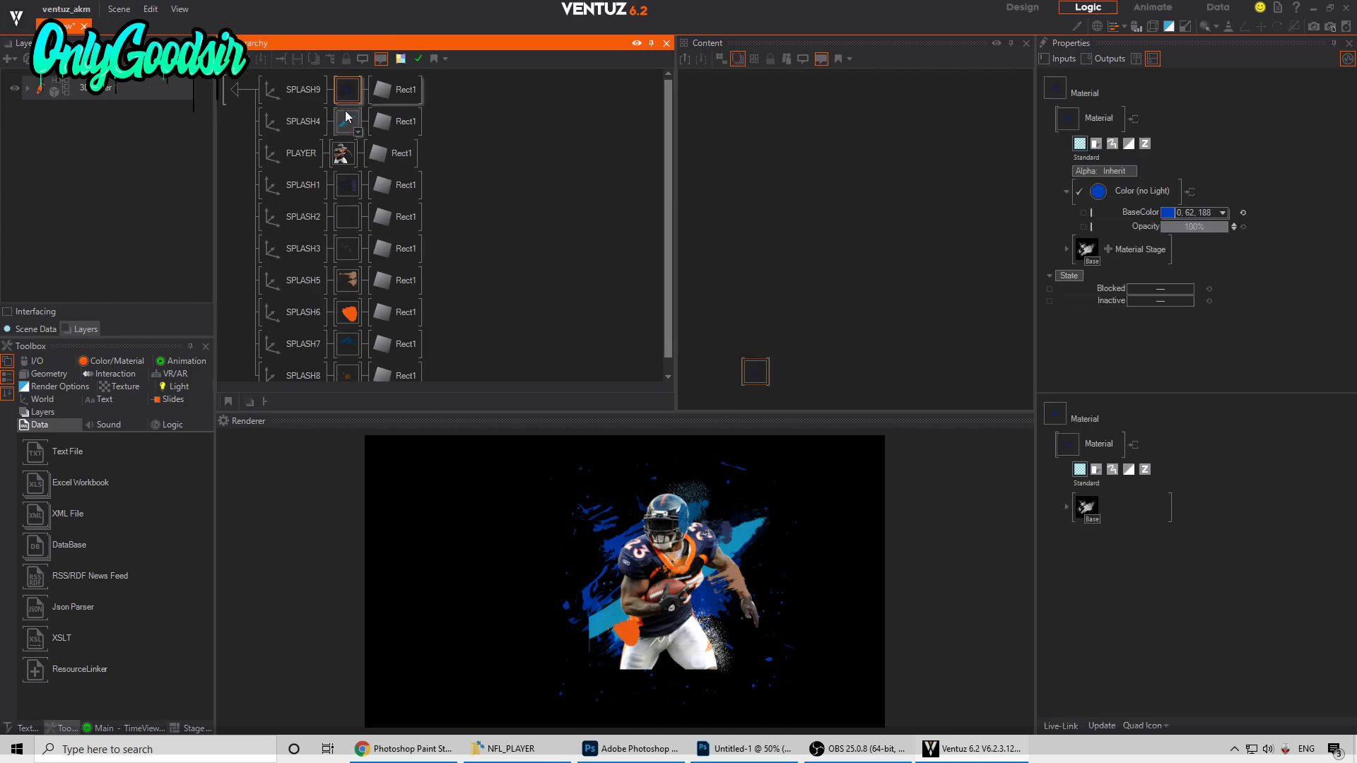
ctrl+click(347, 185)
ctrl+click(347, 217)
ctrl+click(347, 248)
ctrl+click(350, 279)
ctrl+click(349, 313)
scroll(349, 318, down, 1)
ctrl+click(353, 329)
ctrl+click(365, 362)
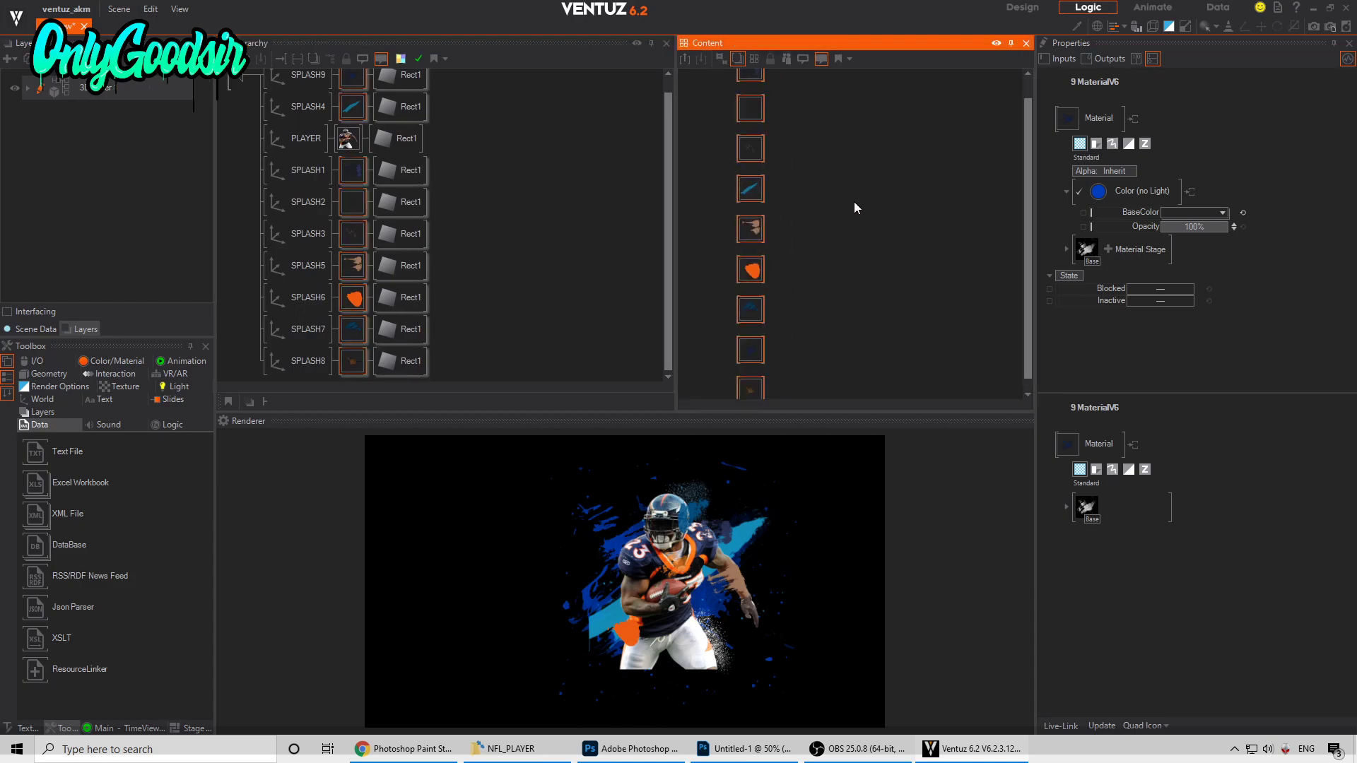
click(849, 205)
Step: Expose the BaseColor property of each of the nine splash materials on the PLAYER container
click(768, 113)
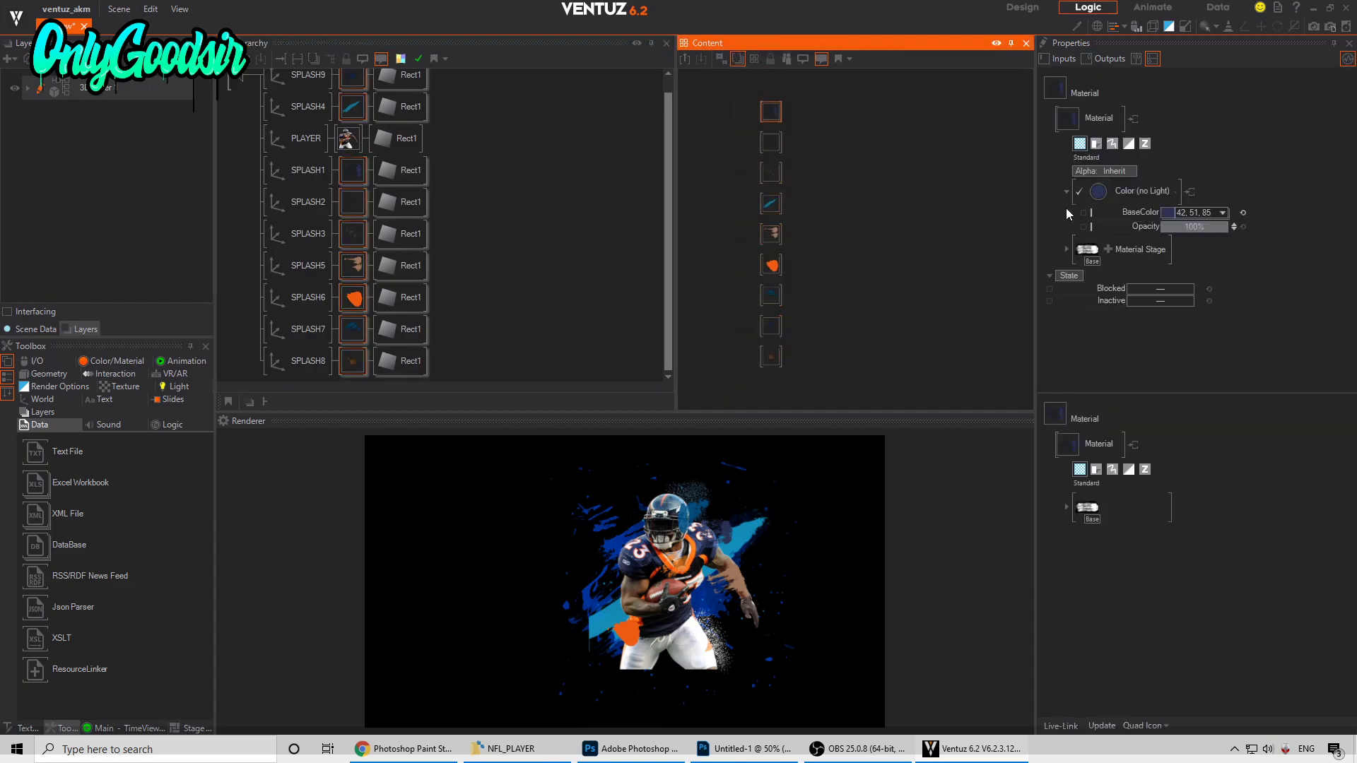
click(769, 144)
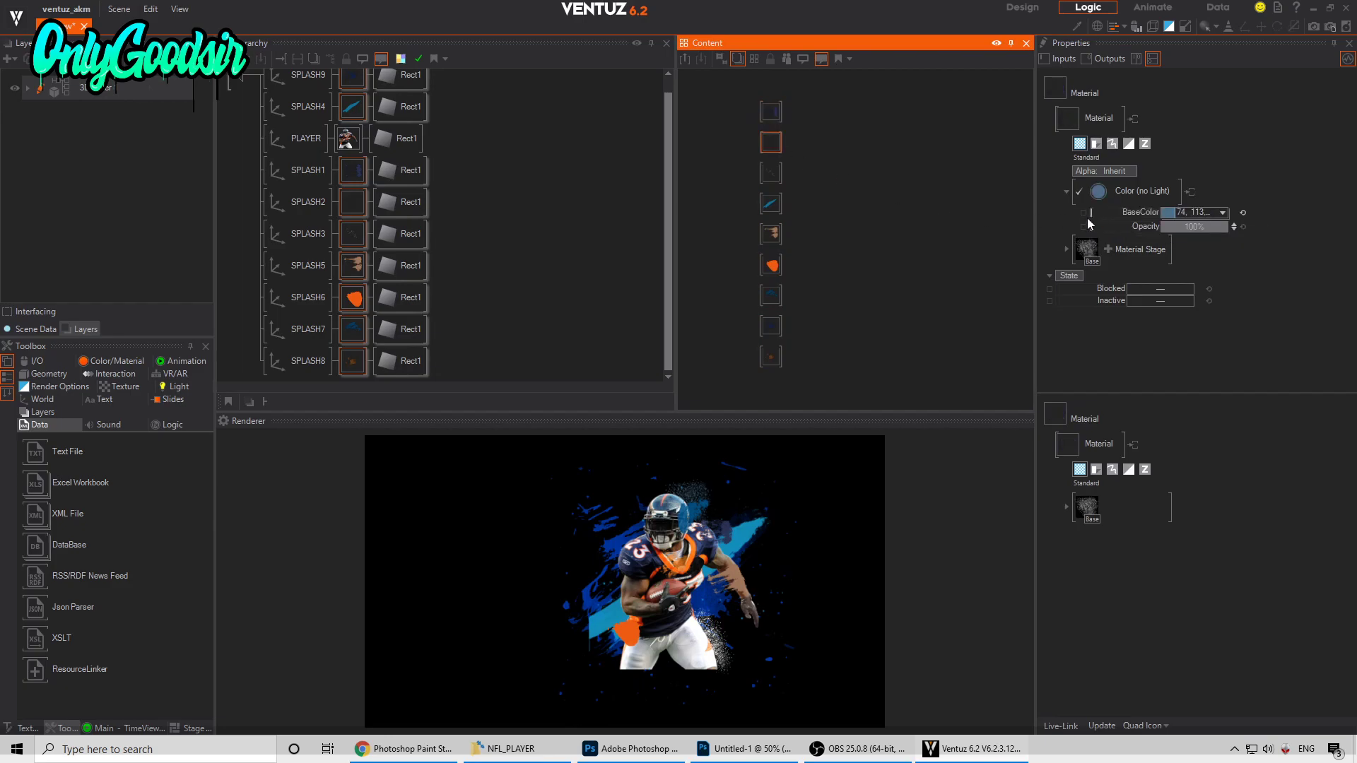
key(Down)
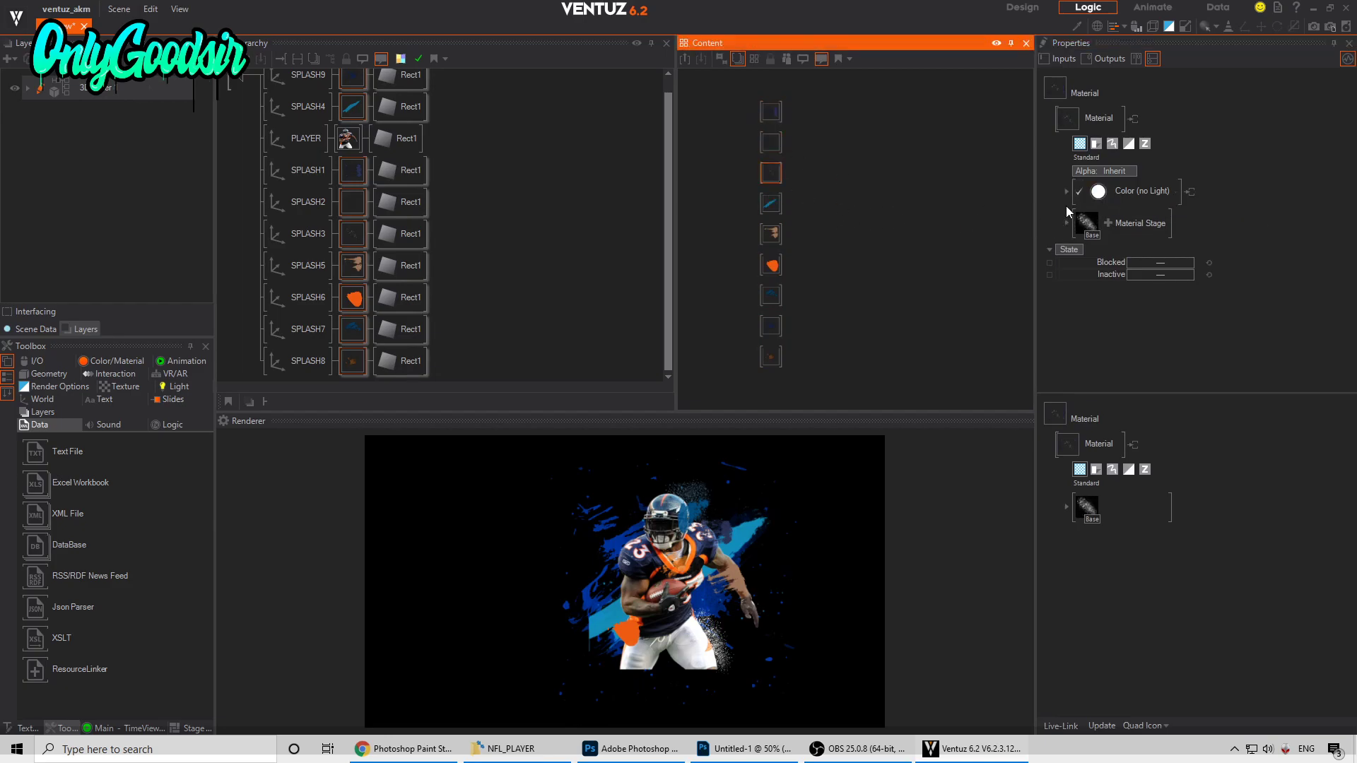
click(1065, 191)
click(769, 205)
click(1083, 216)
click(764, 240)
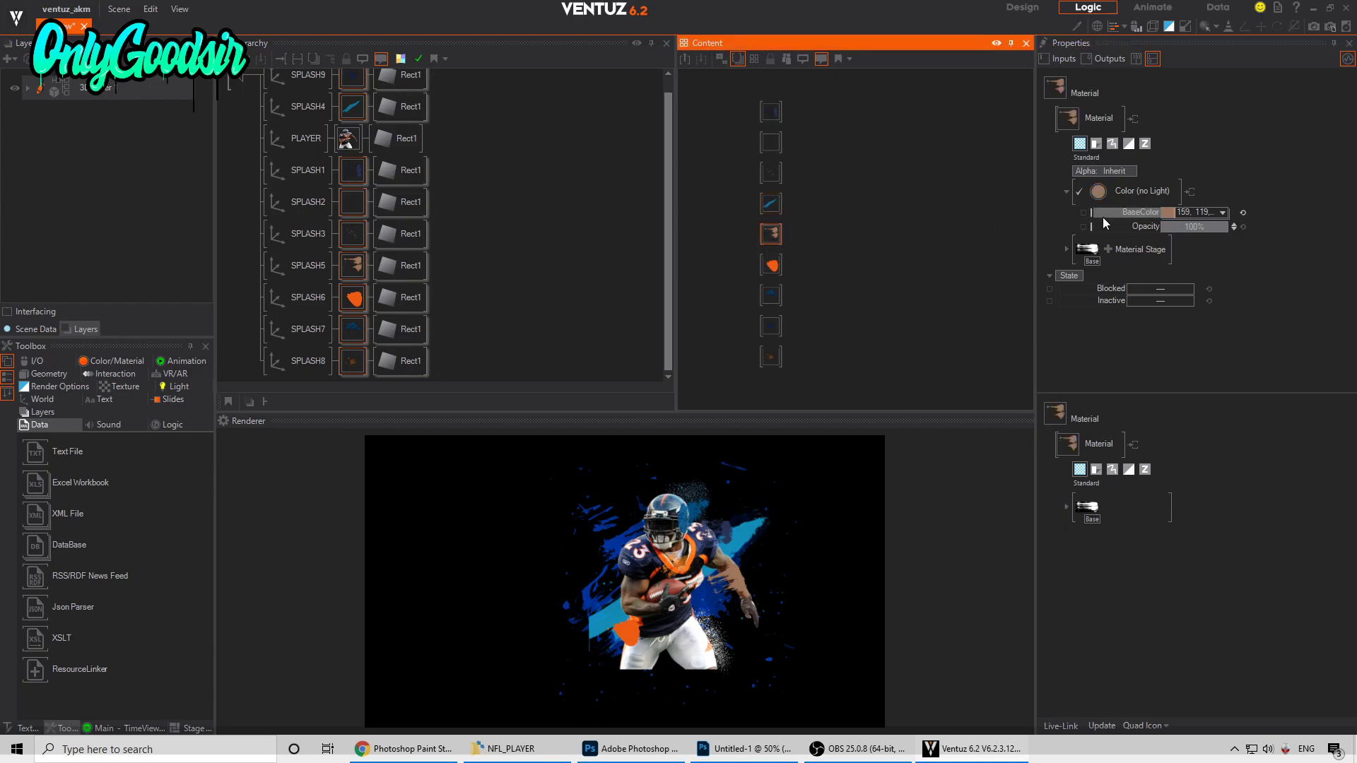
click(1085, 216)
click(770, 265)
click(1083, 215)
click(771, 295)
click(1083, 215)
click(771, 325)
click(770, 356)
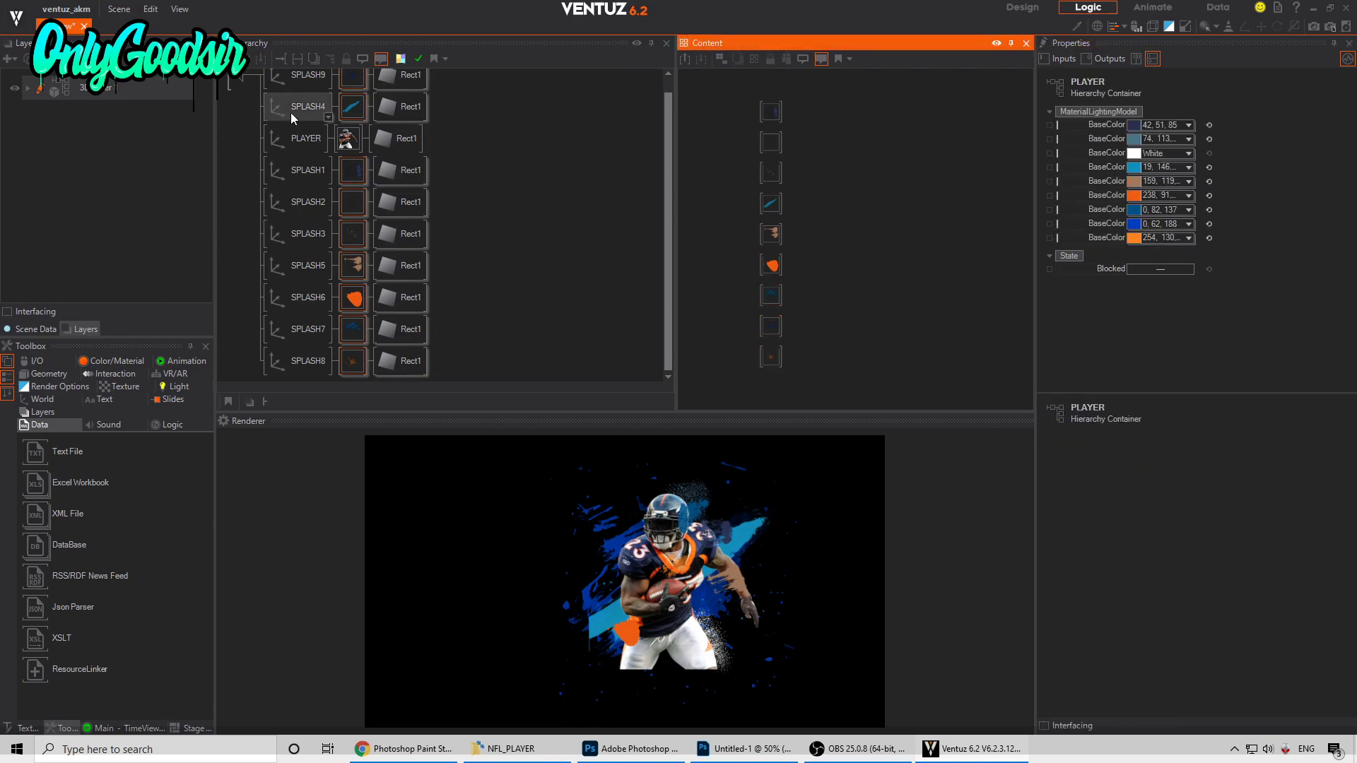
Step: Expose the texture loader's File property of the player image material on the container and leave the container
click(347, 138)
click(768, 114)
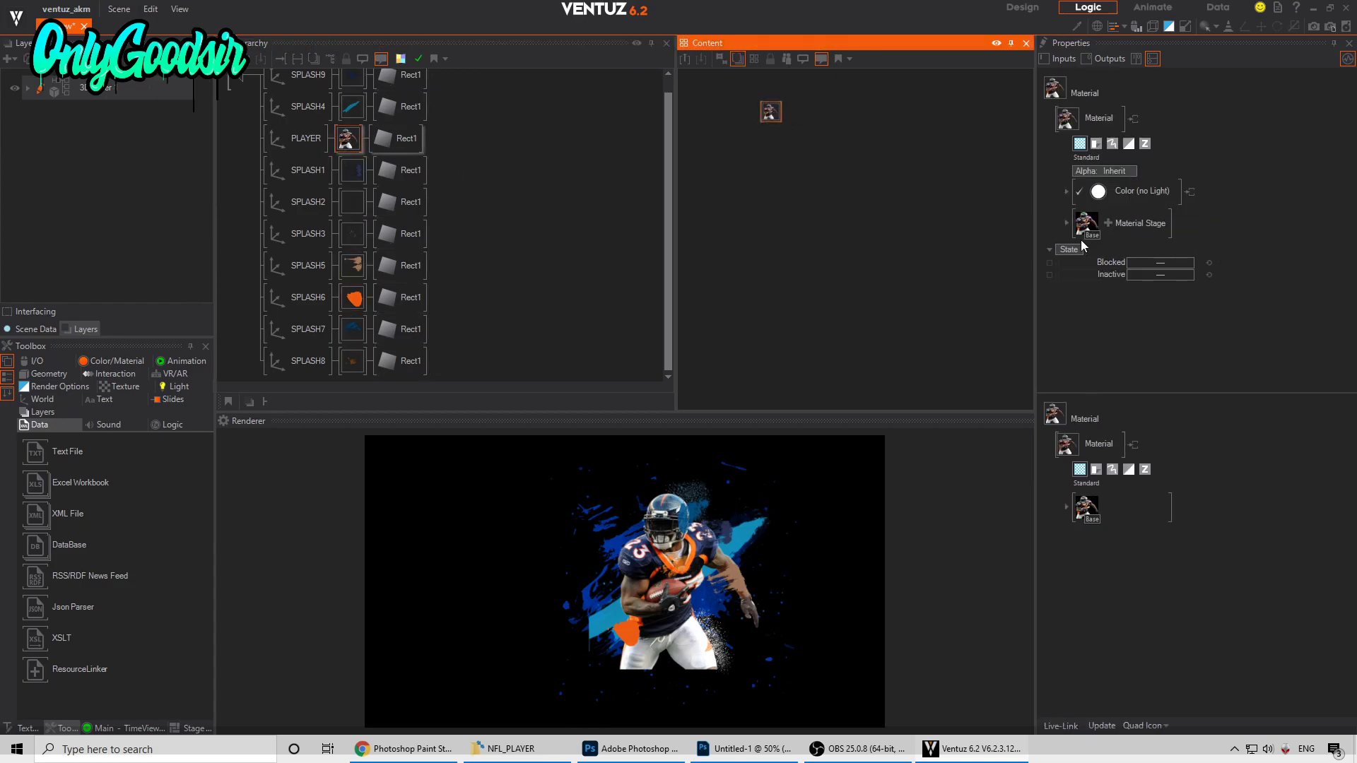
click(1065, 224)
click(1088, 224)
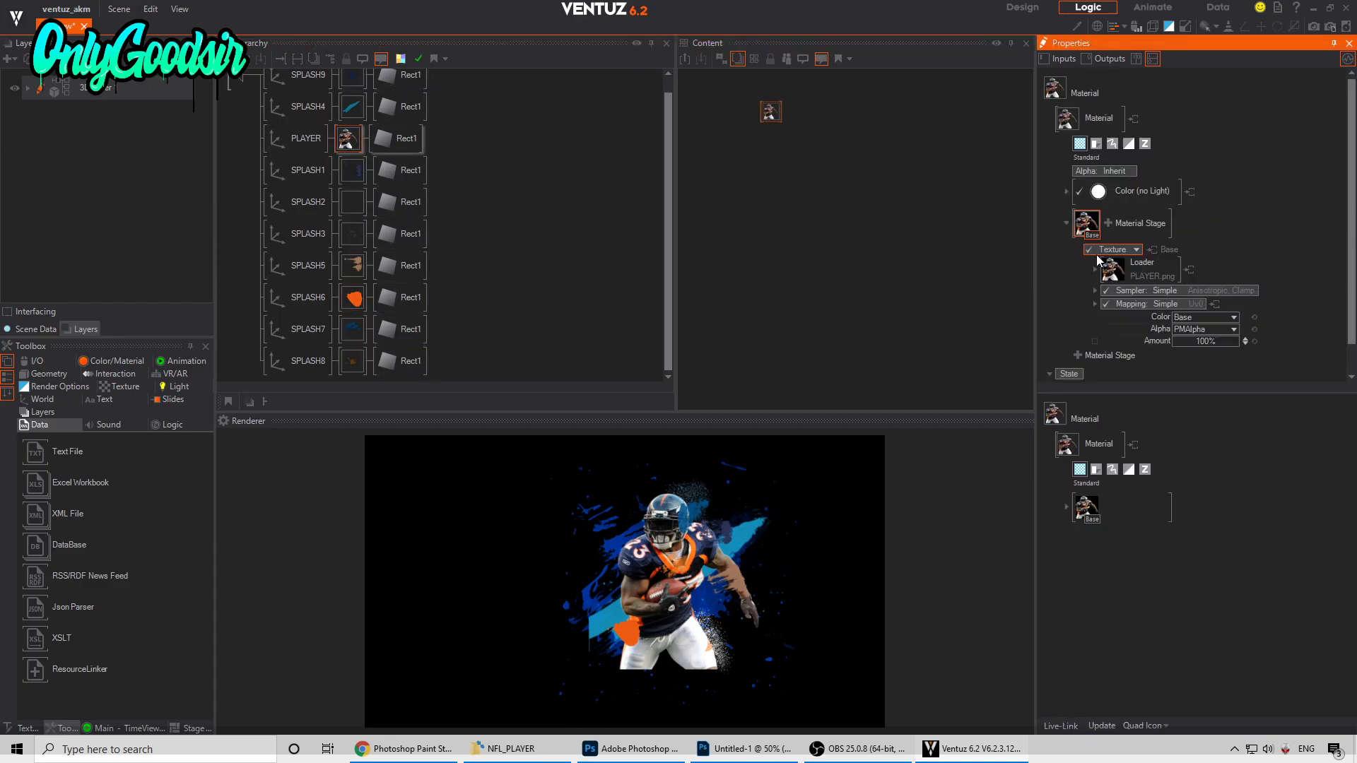
click(1095, 270)
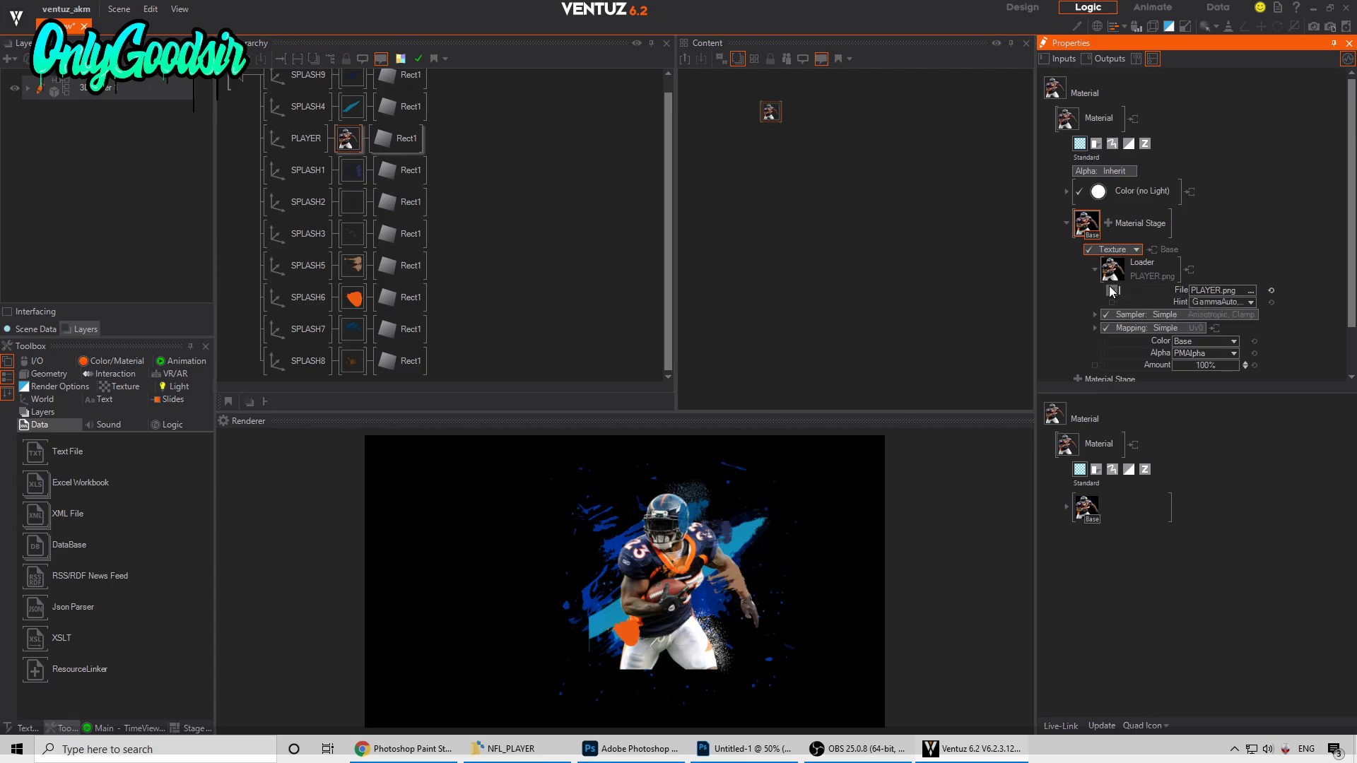
click(240, 83)
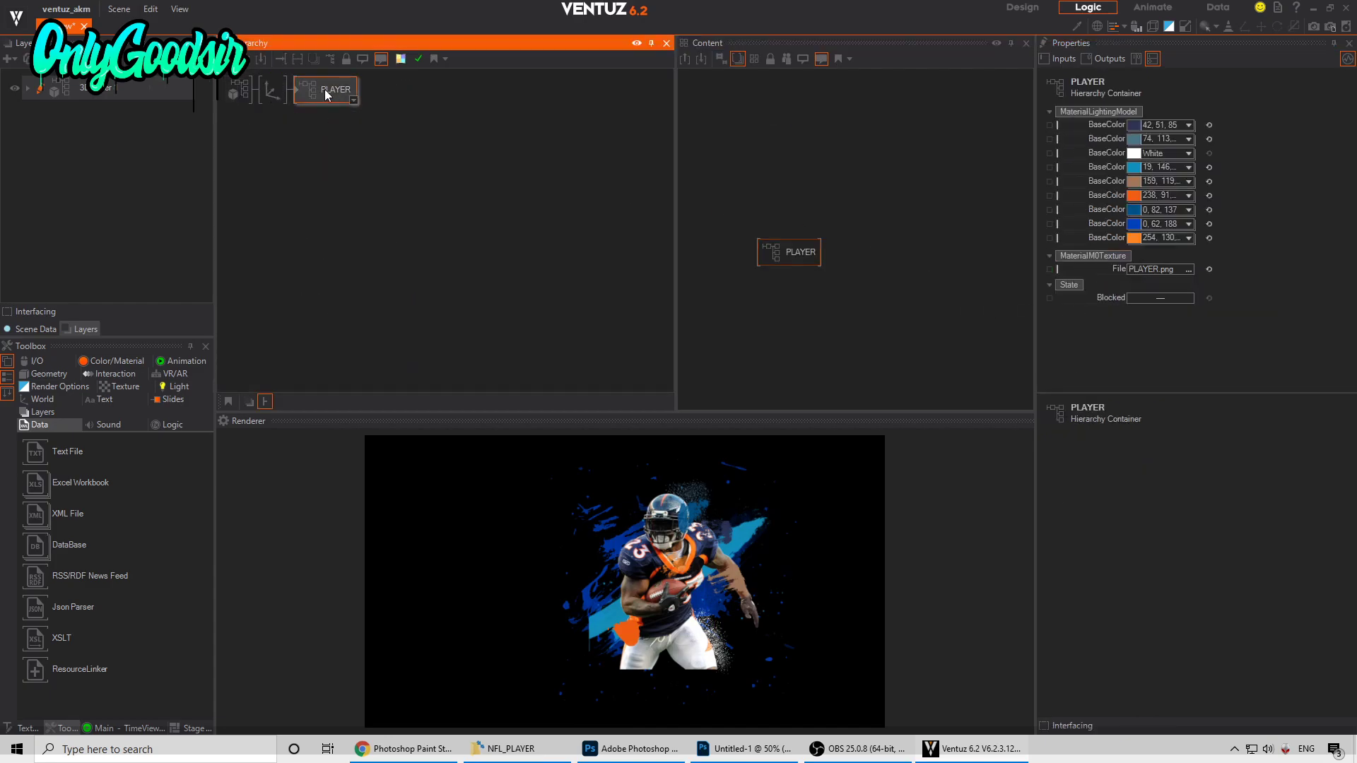
Step: Reposition the PLAYER container node in the content view and open the colour picker for its first exposed BaseColor
drag(773, 247, 758, 199)
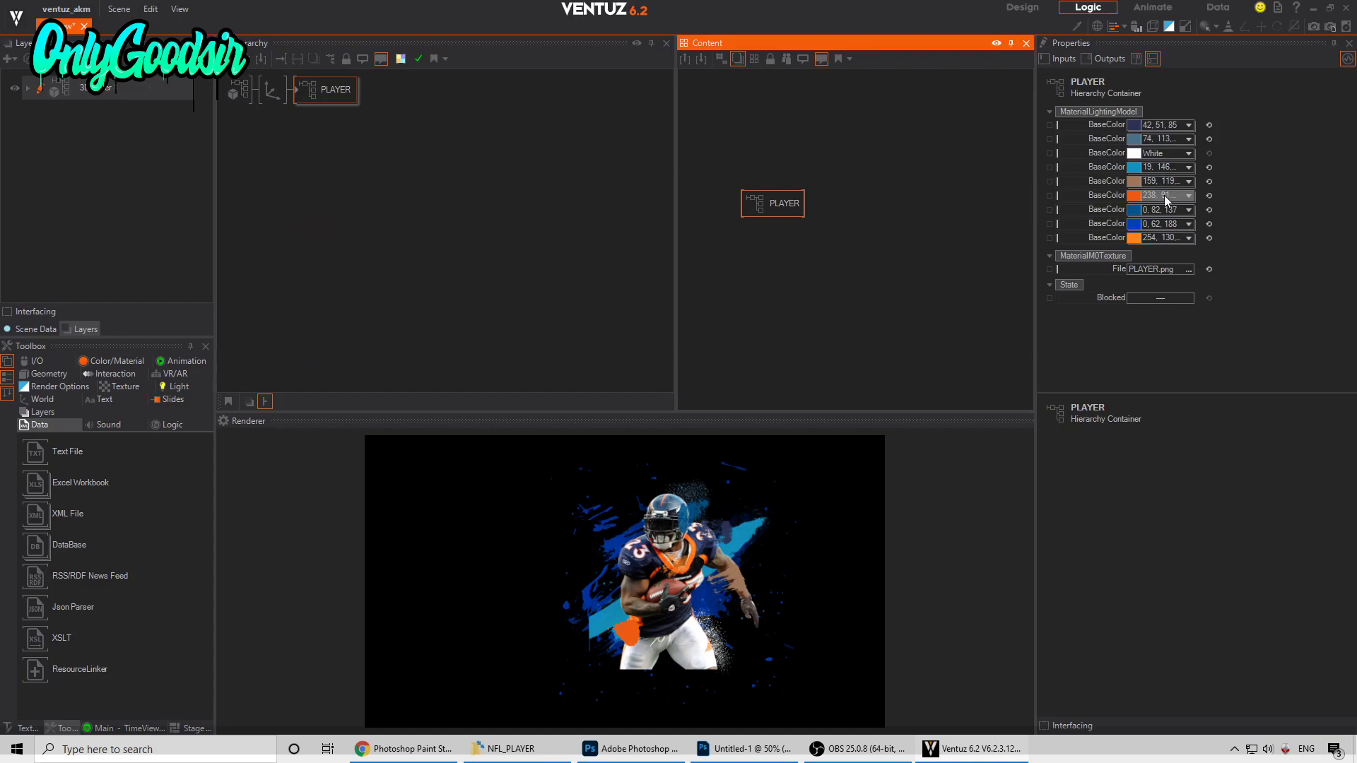
click(1188, 125)
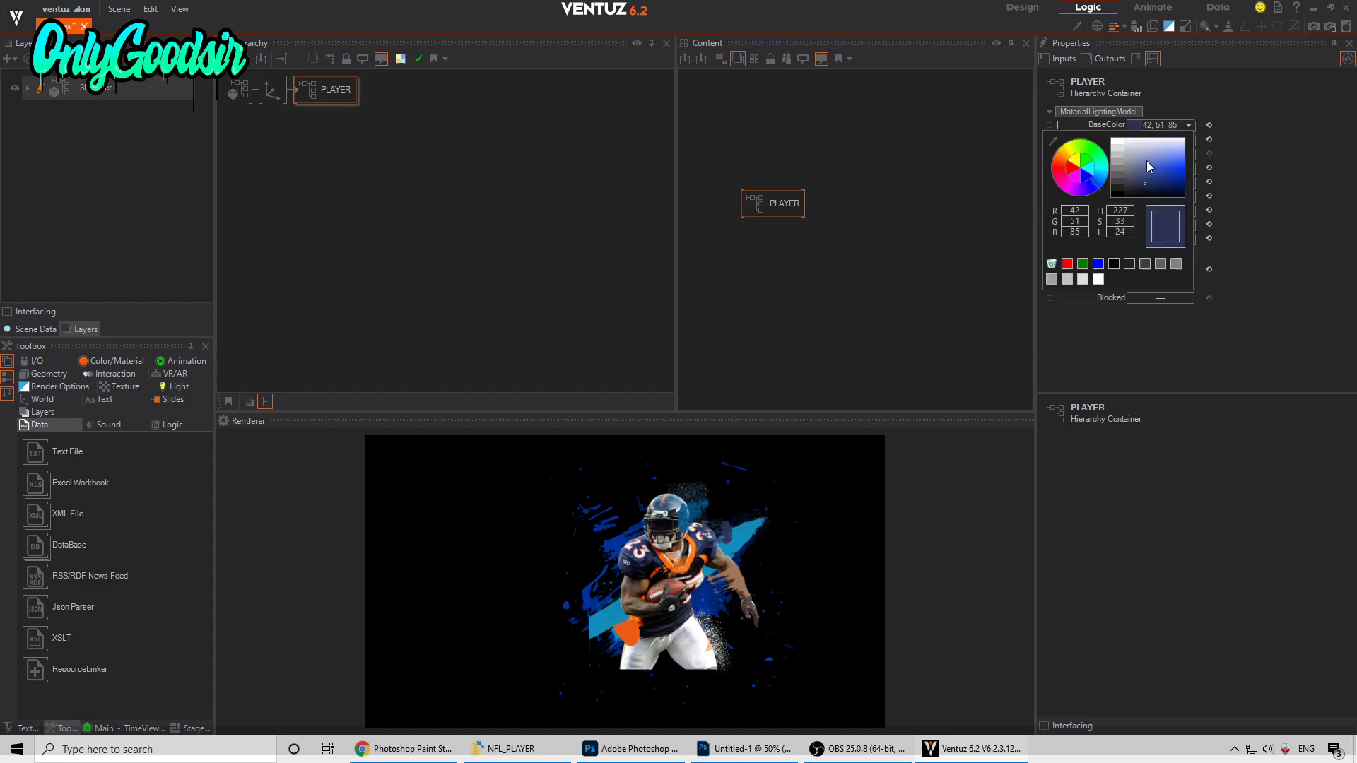
Step: Set the PLAYER container's first base color to 30, 146, 254 and close the color picker
drag(1094, 187, 1061, 178)
mouse_move(1177, 164)
mouse_down()
mouse_move(1096, 189)
mouse_move(1199, 170)
mouse_up()
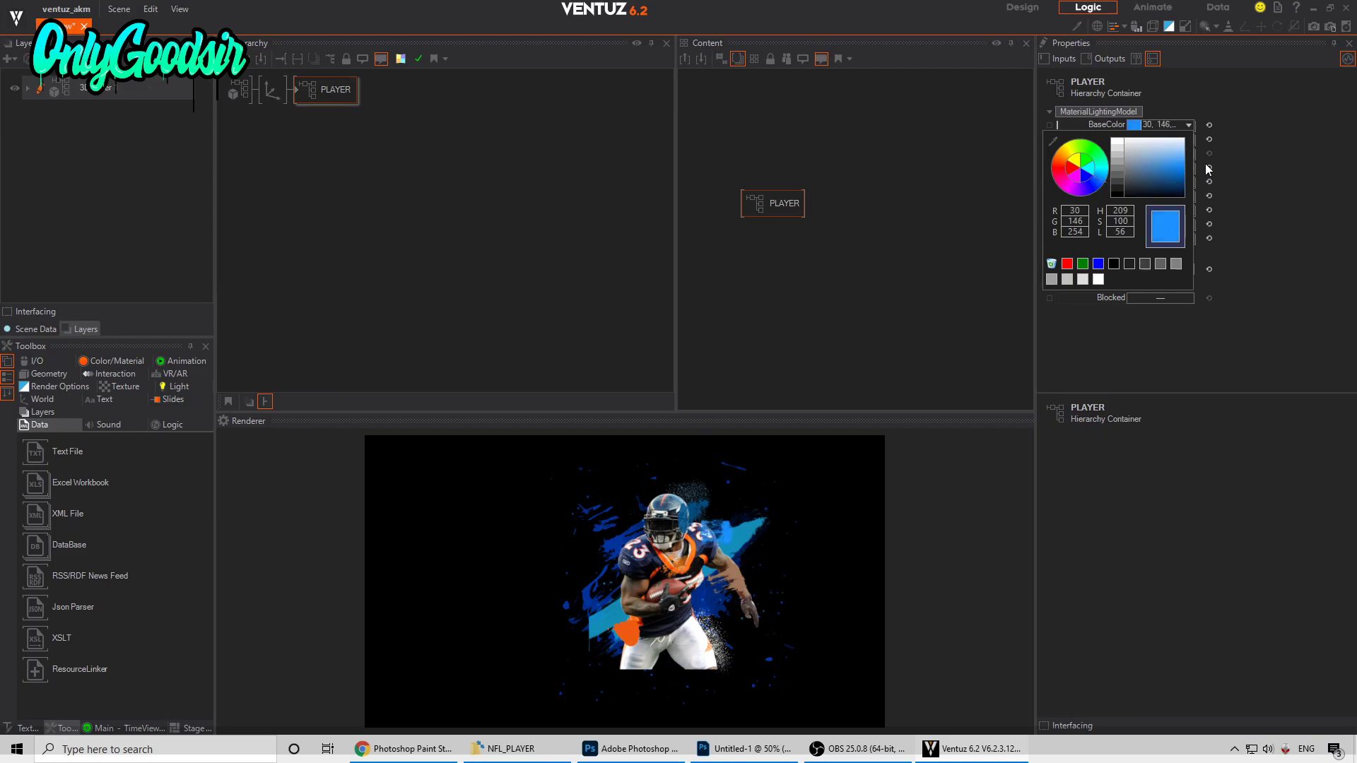
click(1341, 162)
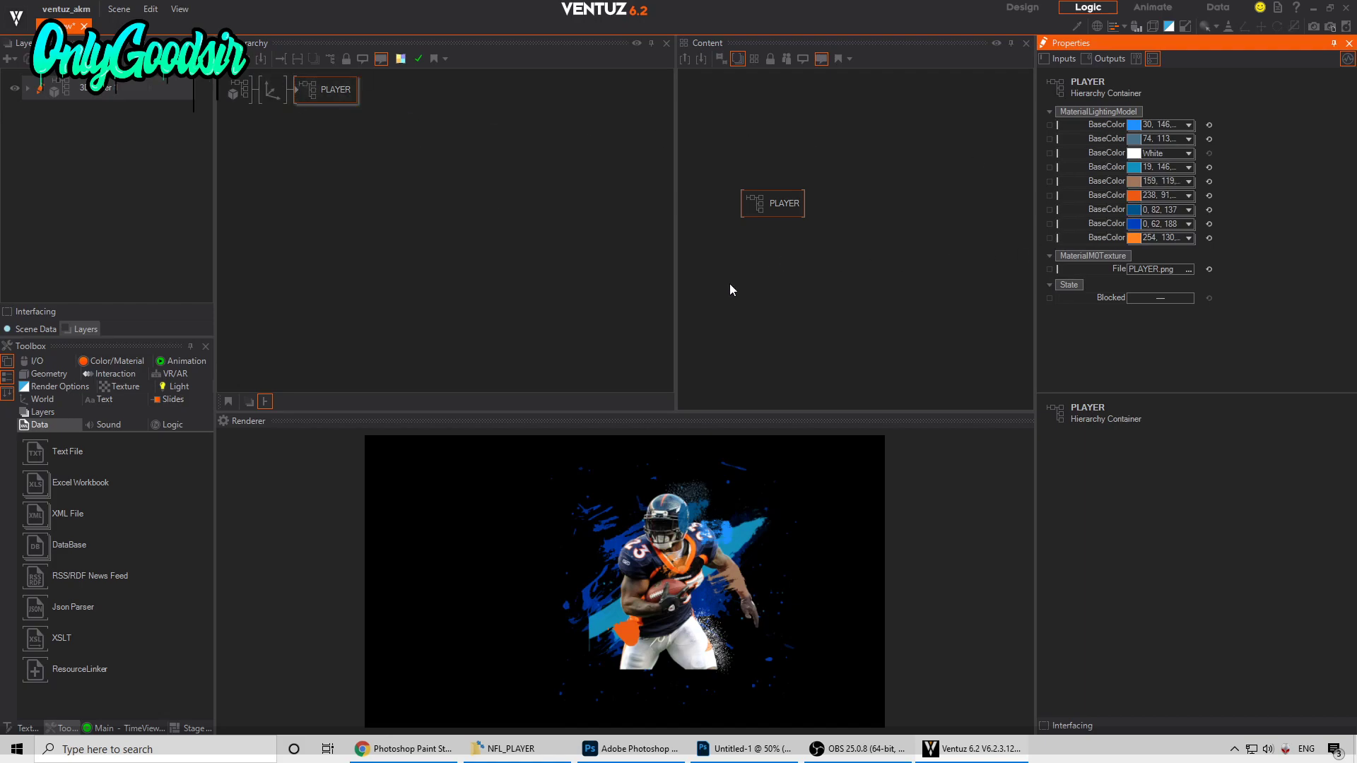
click(277, 97)
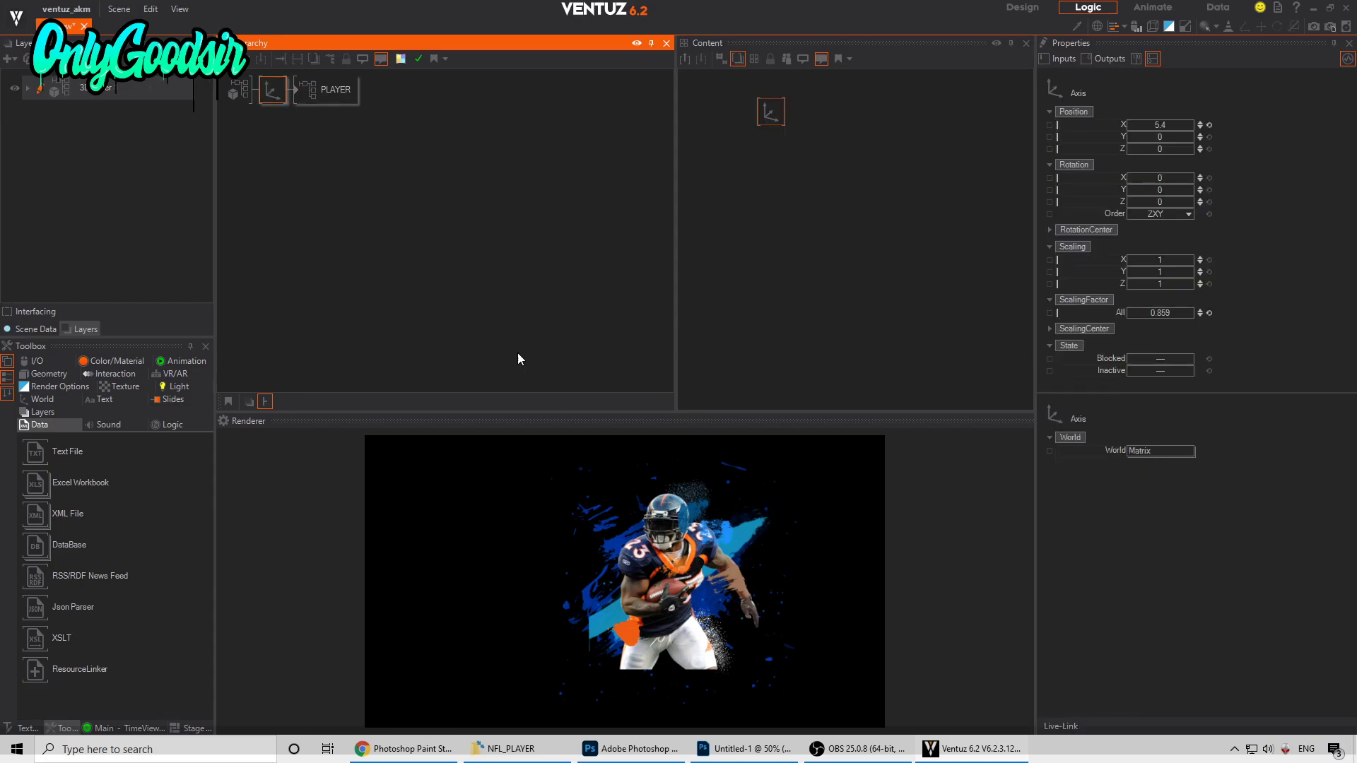
click(332, 91)
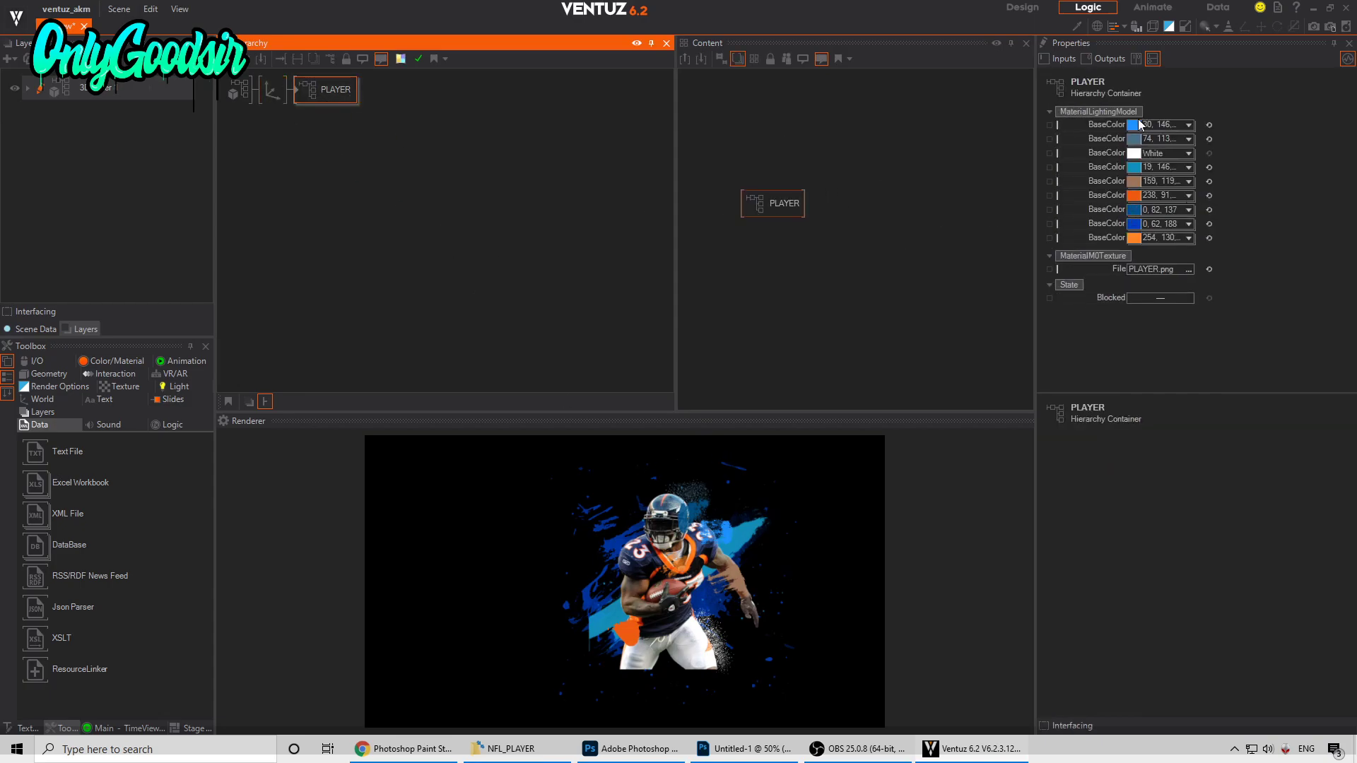
drag(785, 203, 766, 171)
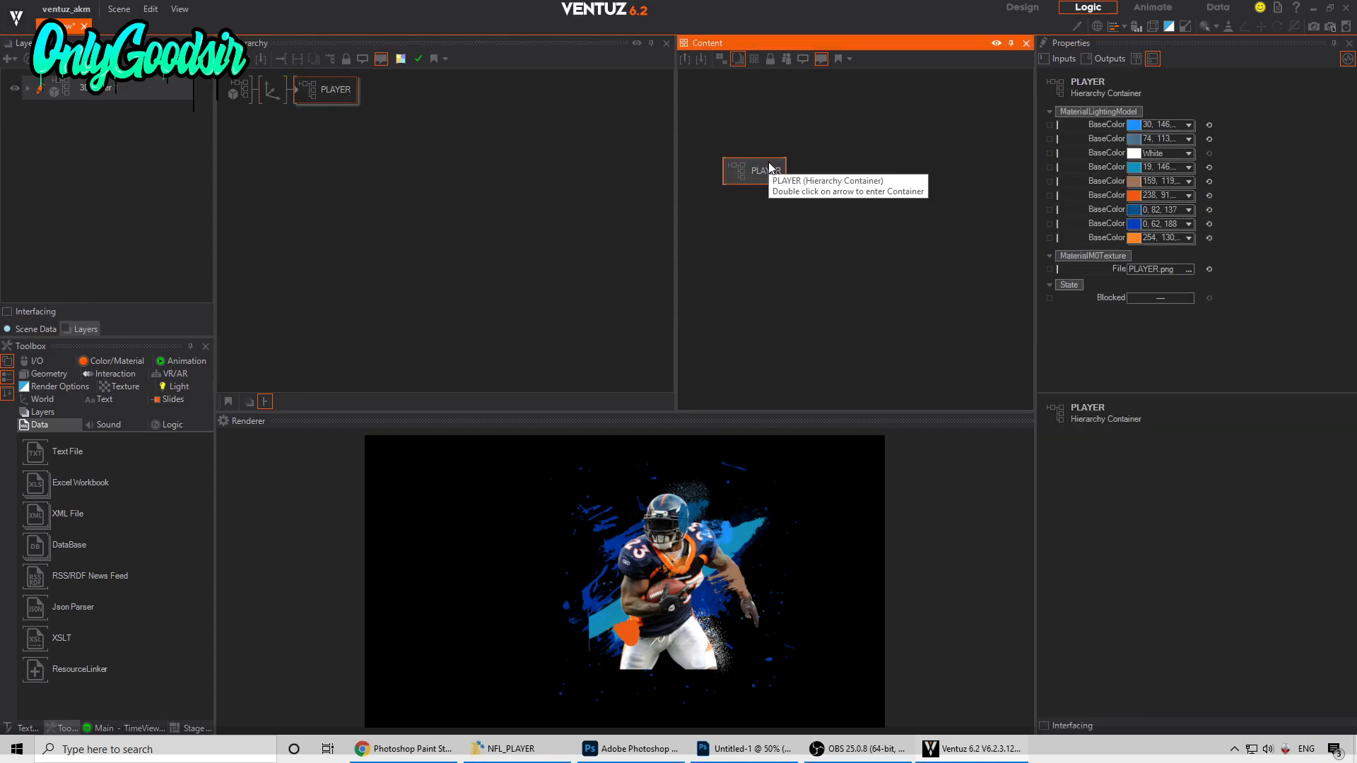
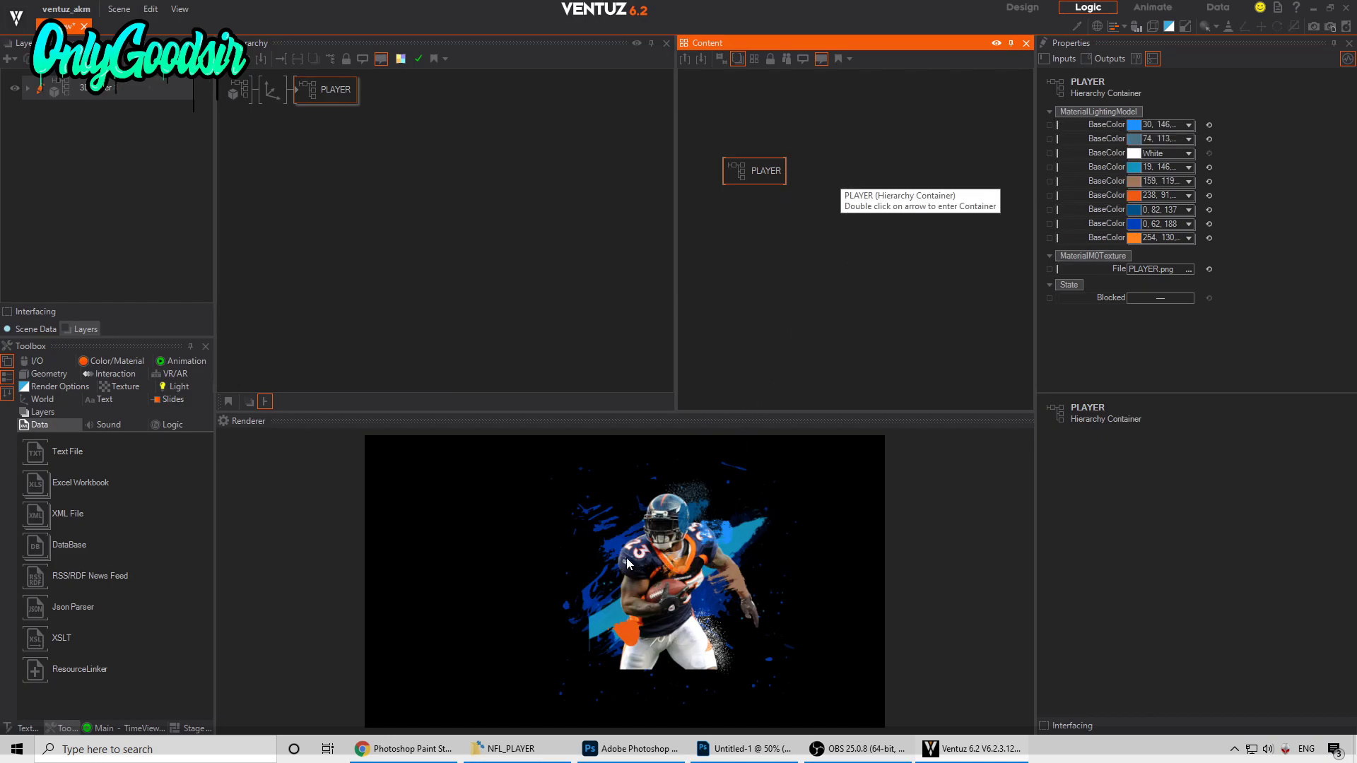
click(819, 258)
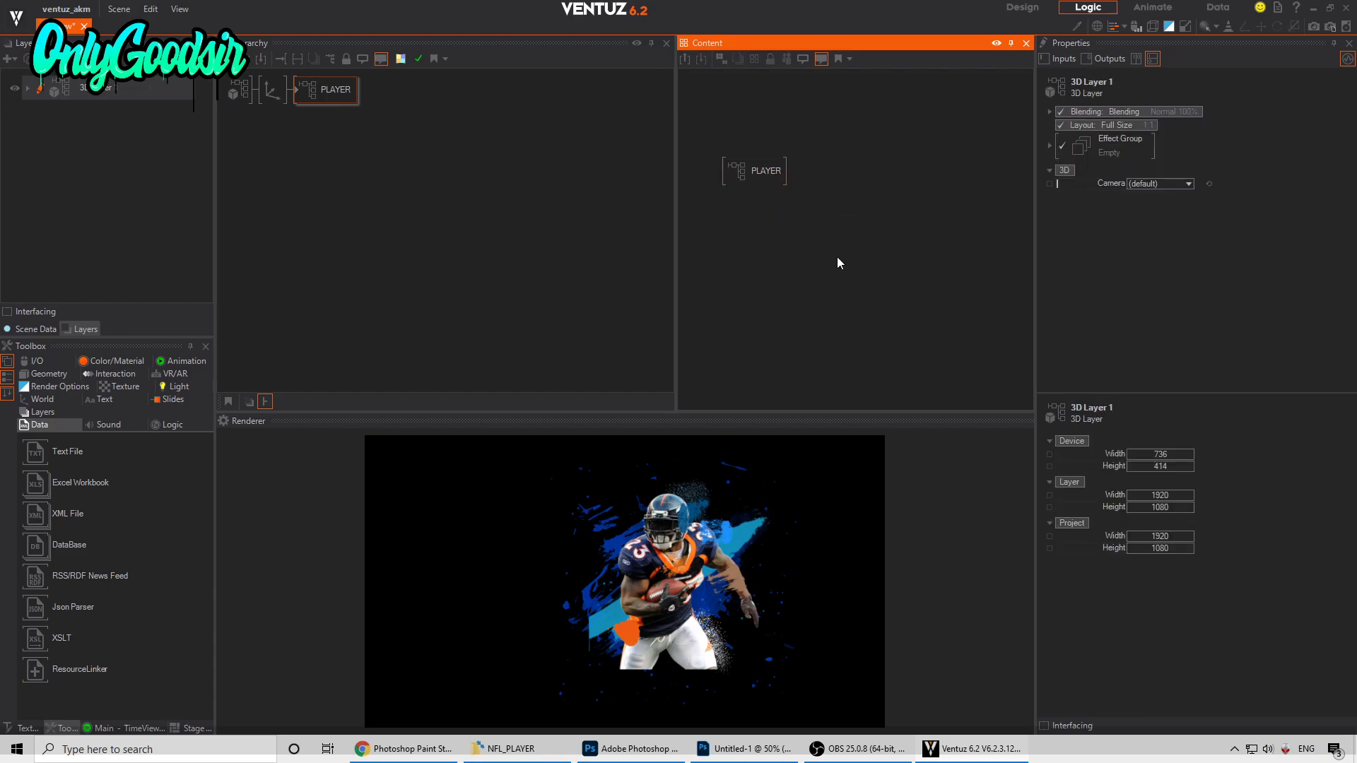
click(744, 166)
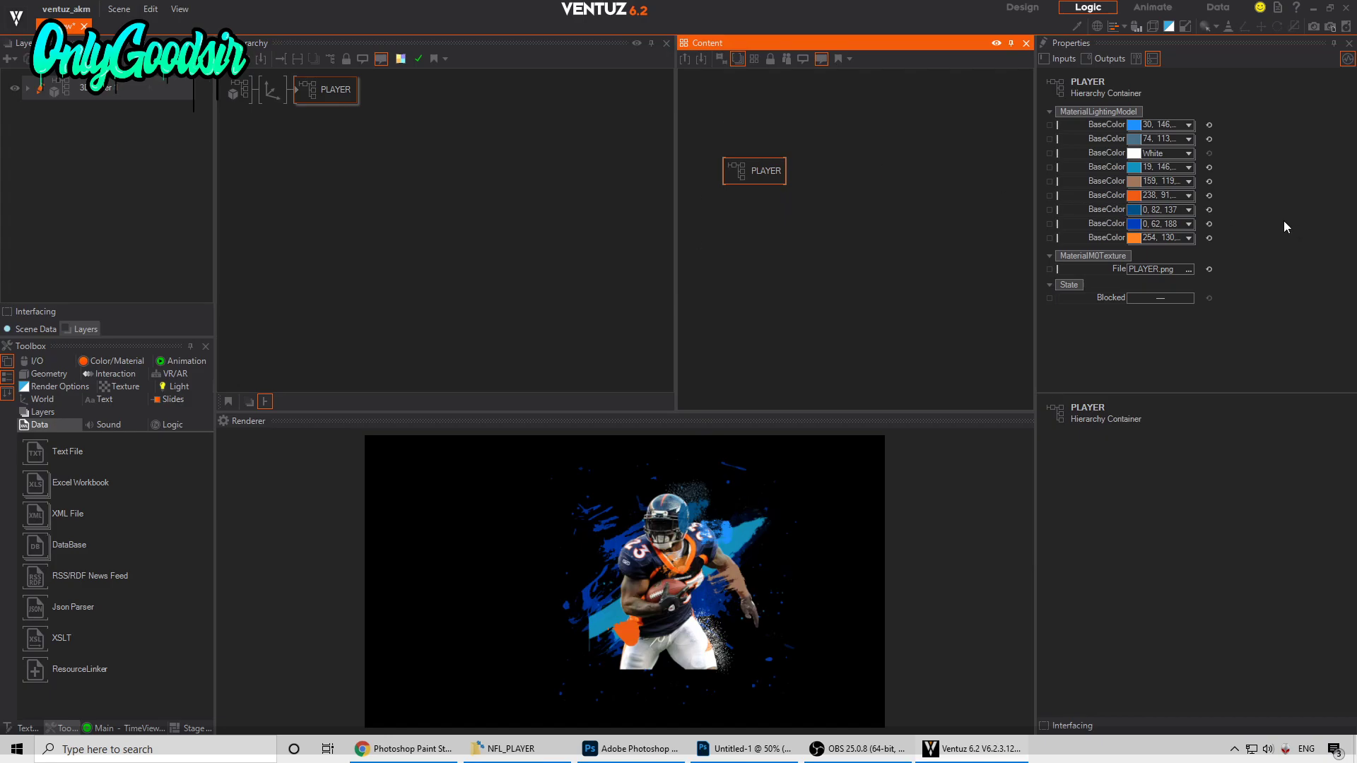
click(419, 251)
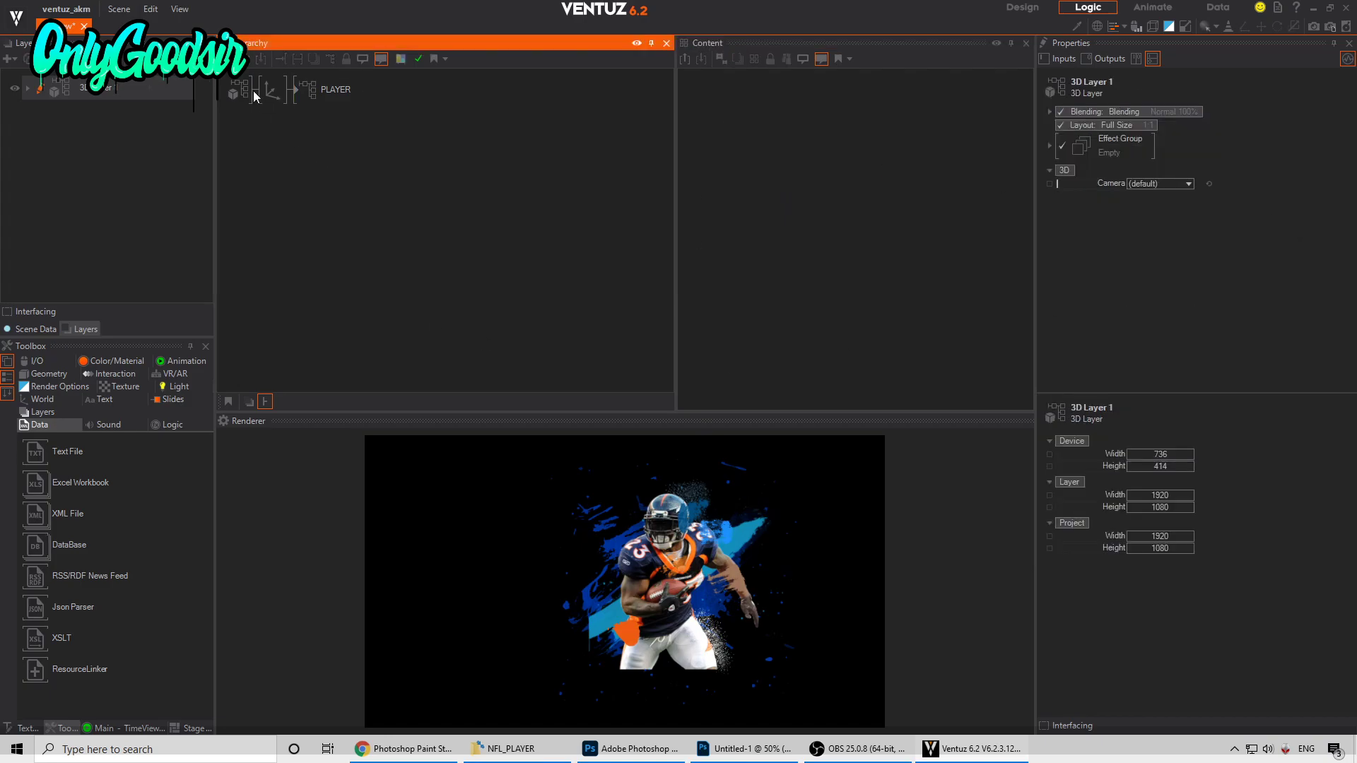
Step: Reset the parent axis's X position to 0, set its Y position to -0.9 and Y rotation to 1, and adjust its Z scaling
click(272, 90)
click(1209, 125)
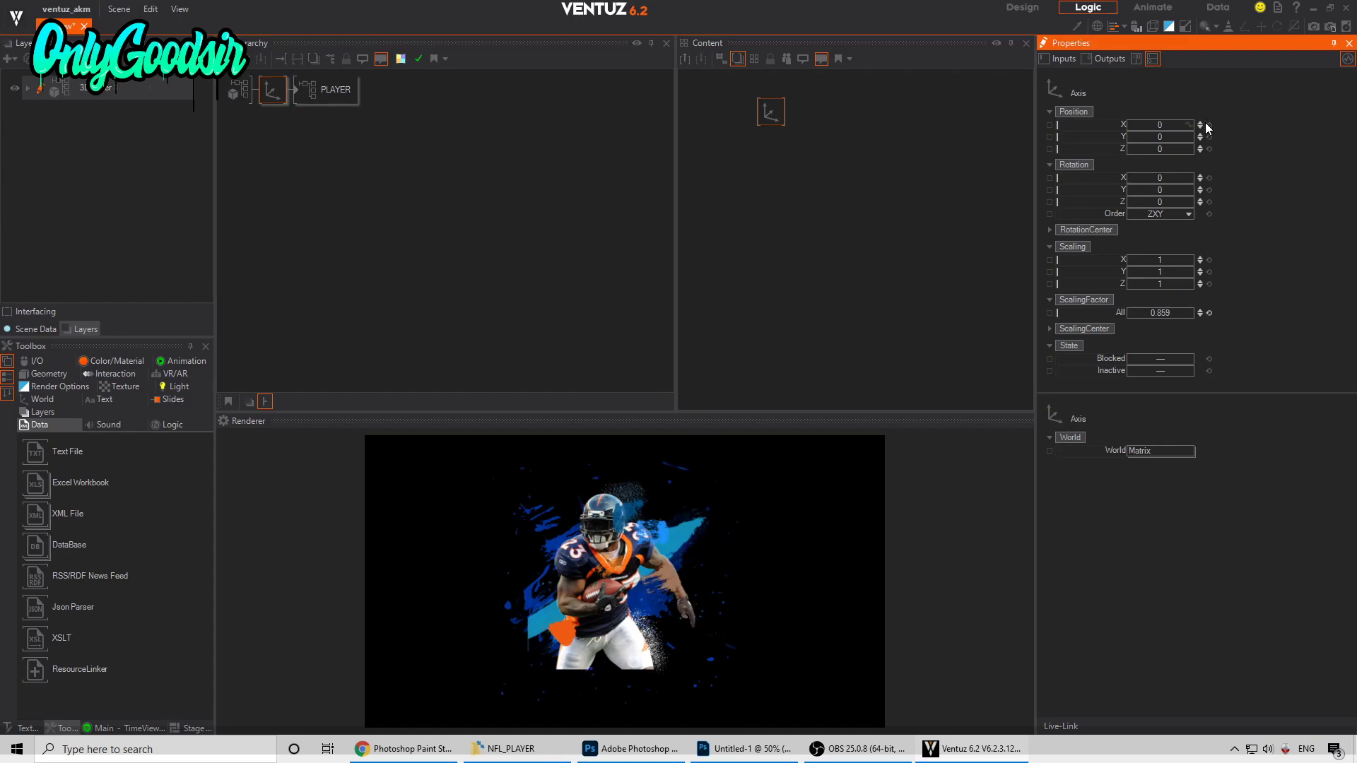
drag(1164, 135, 1160, 192)
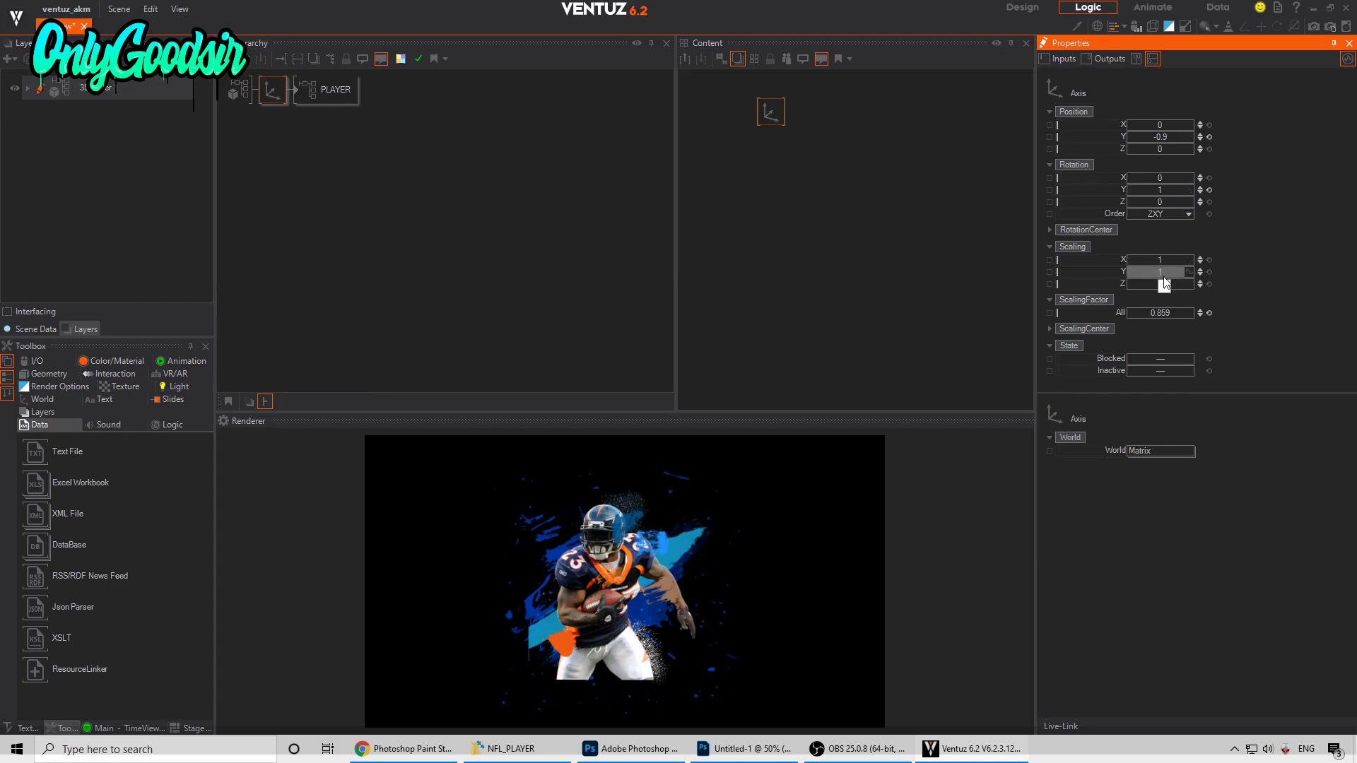
drag(1157, 284, 1152, 279)
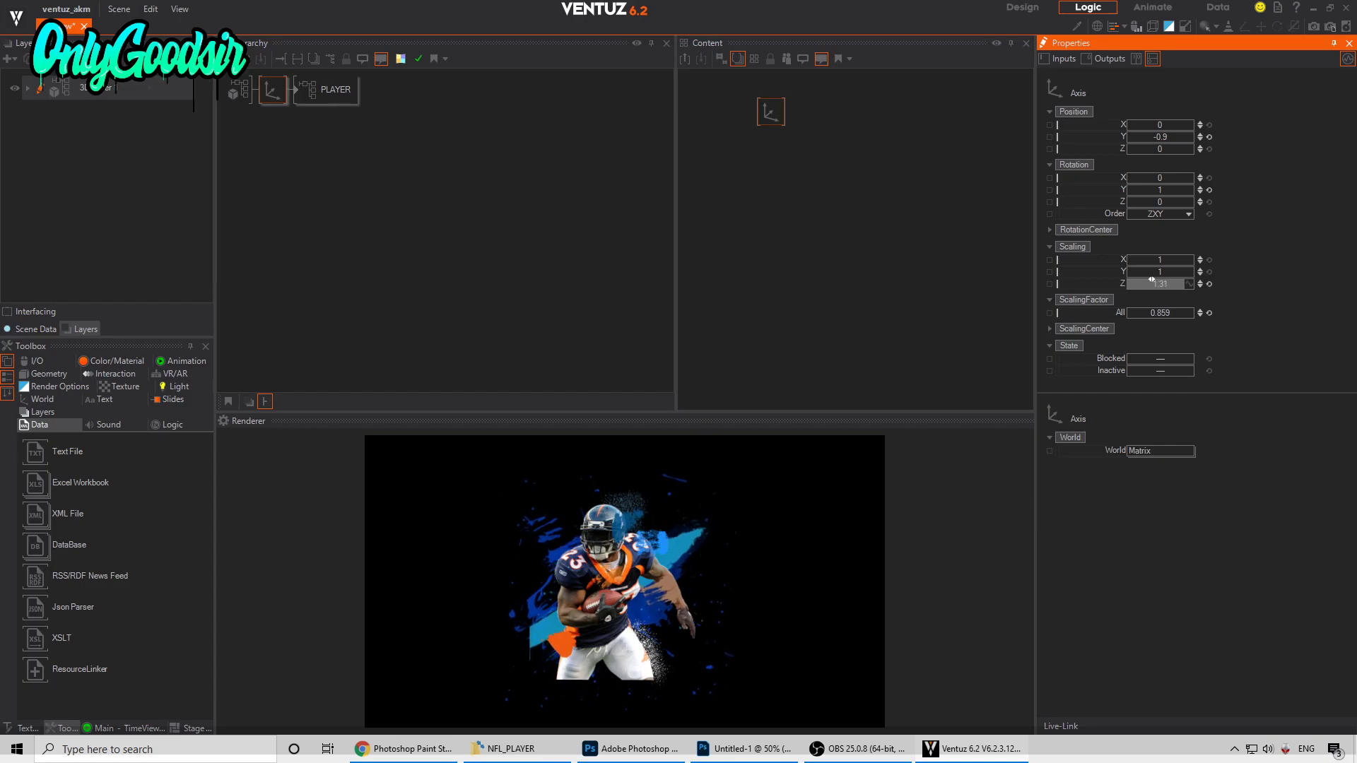
Step: Open the PLAYER container and duplicate the SPLASH5 branch directly below the original
click(294, 89)
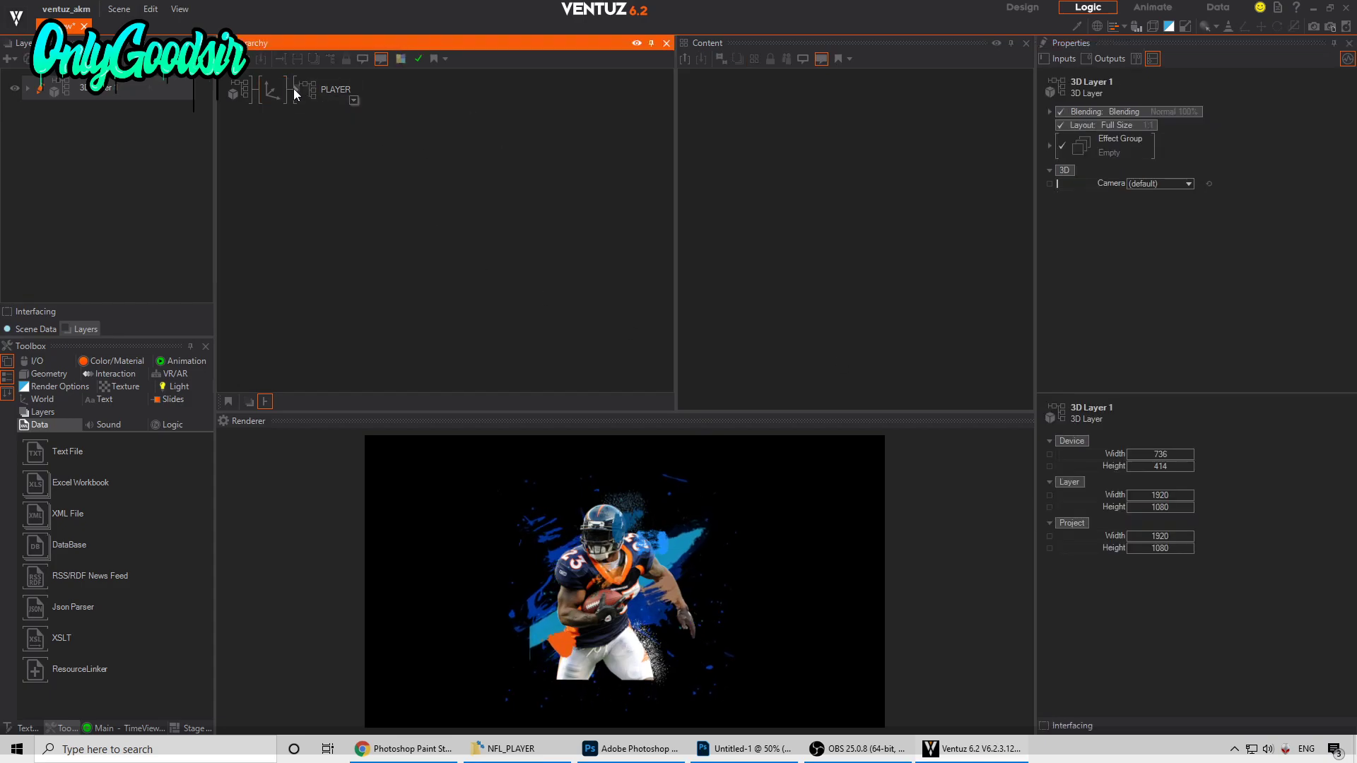
double_click(294, 88)
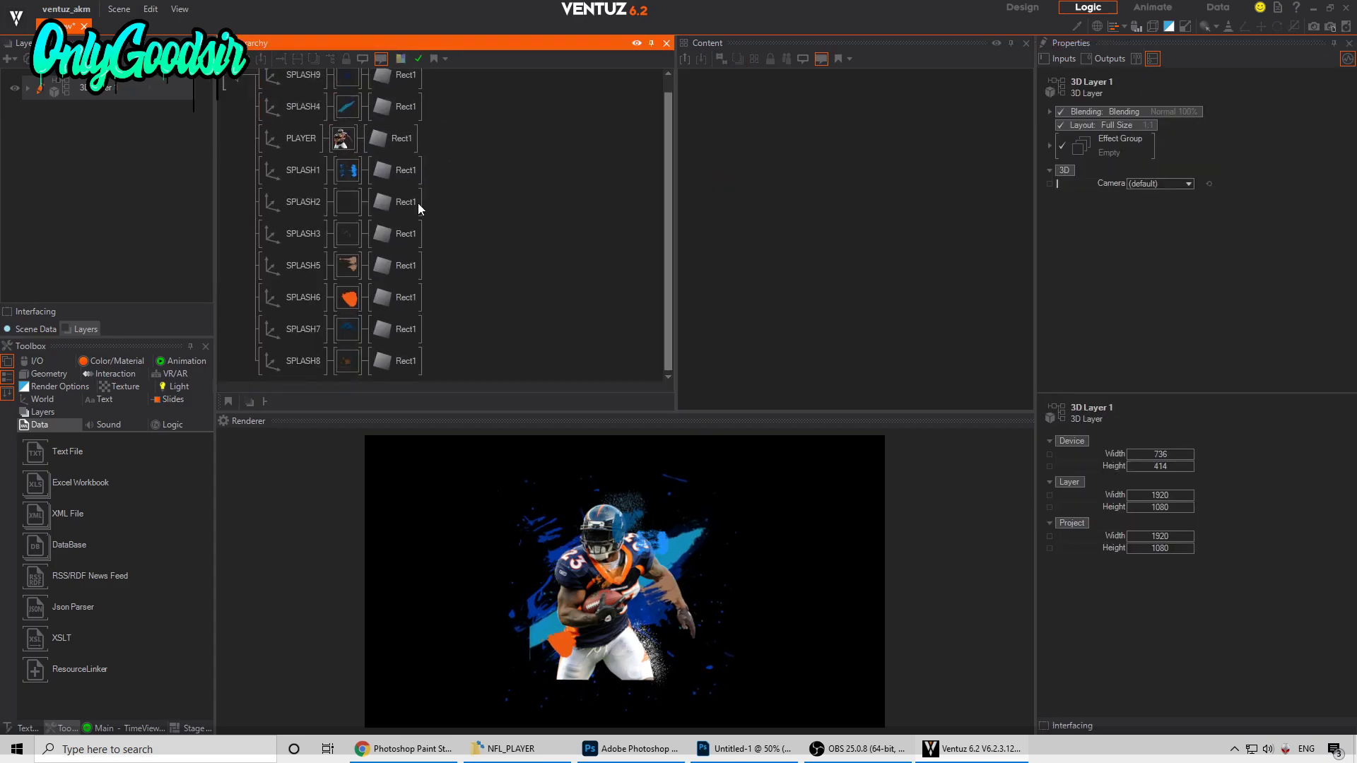
click(291, 274)
ctrl+drag(291, 271, 292, 282)
click(309, 304)
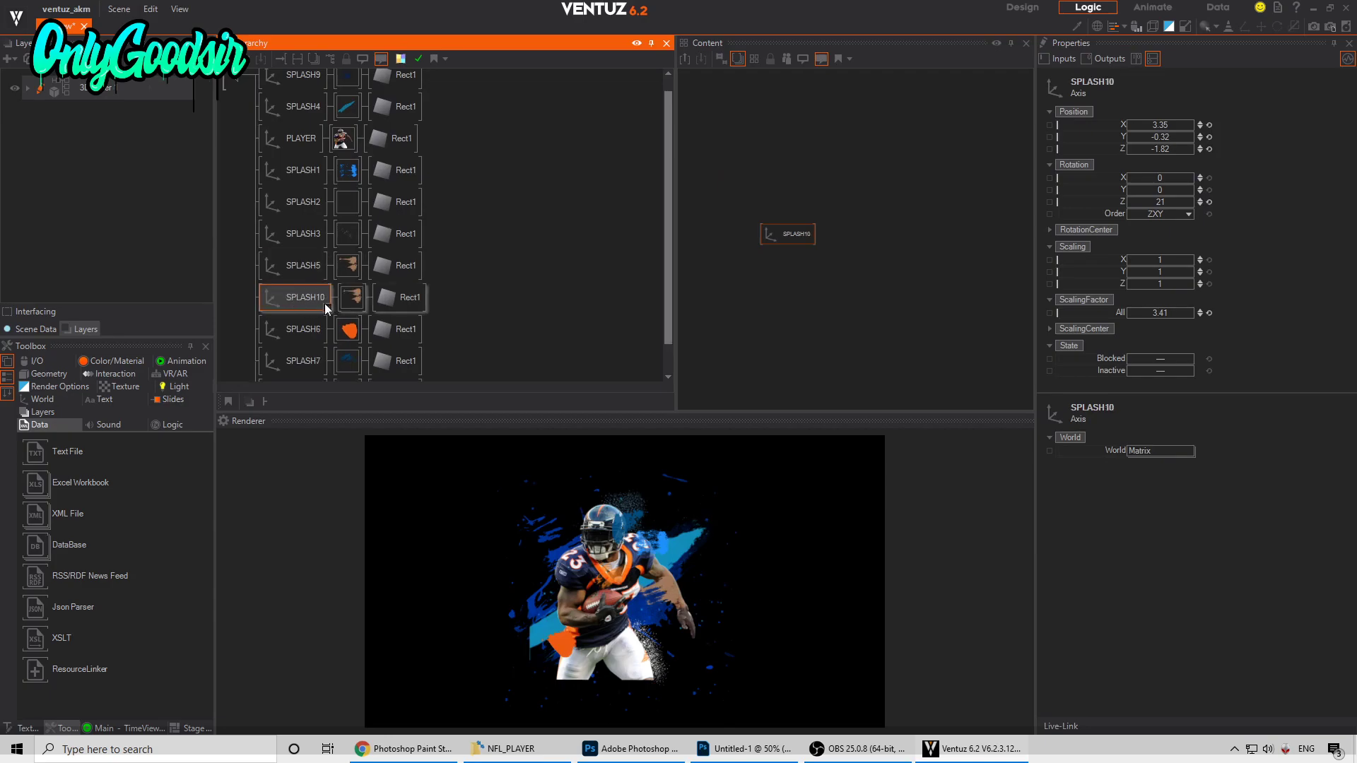
Step: Place the SPLASH5 copy at X -6.45 and Y -1.29, and set its overall scaling factor to 2.4
drag(1183, 125, 1128, 128)
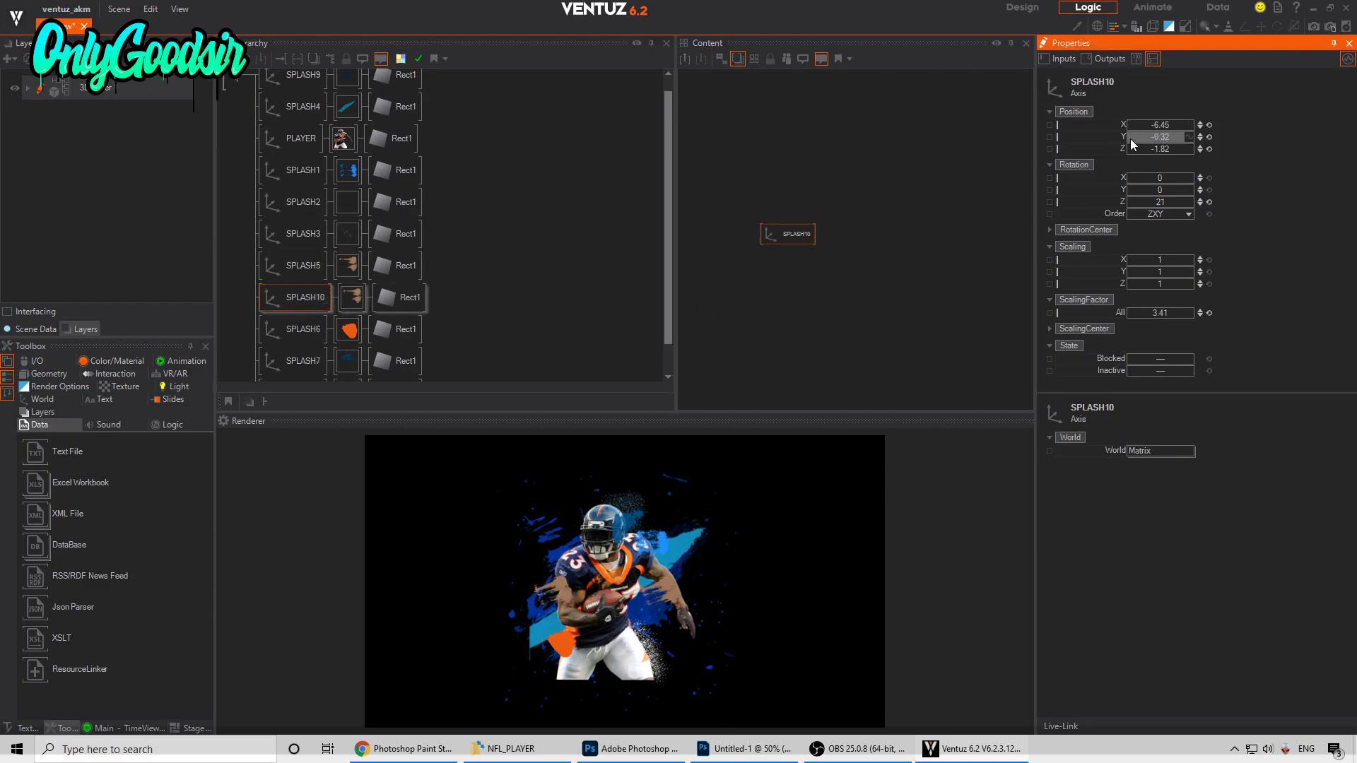
drag(1140, 308, 1127, 280)
drag(1161, 136, 1145, 140)
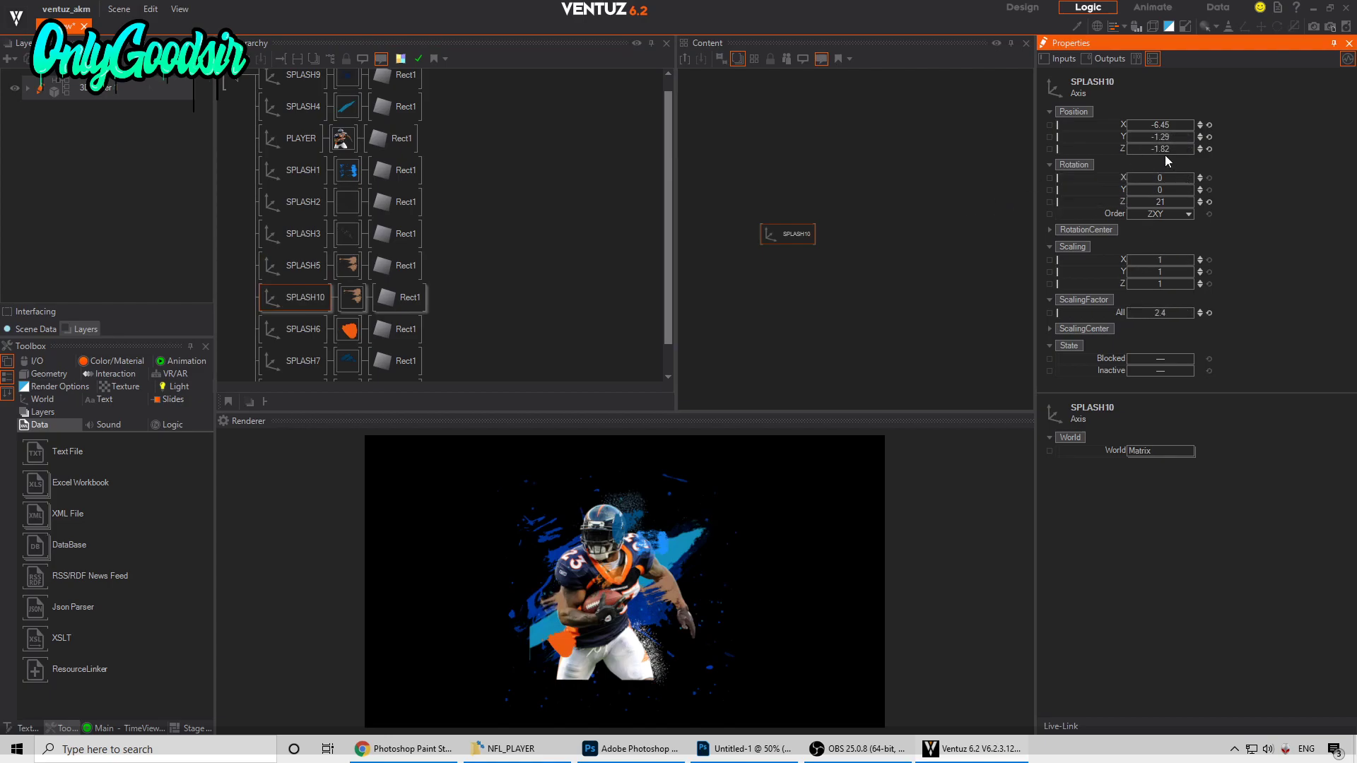
Step: Set the SPLASH5 copy's material base color to 95, 87, 77 by sampling it from the player's image in the render
click(351, 297)
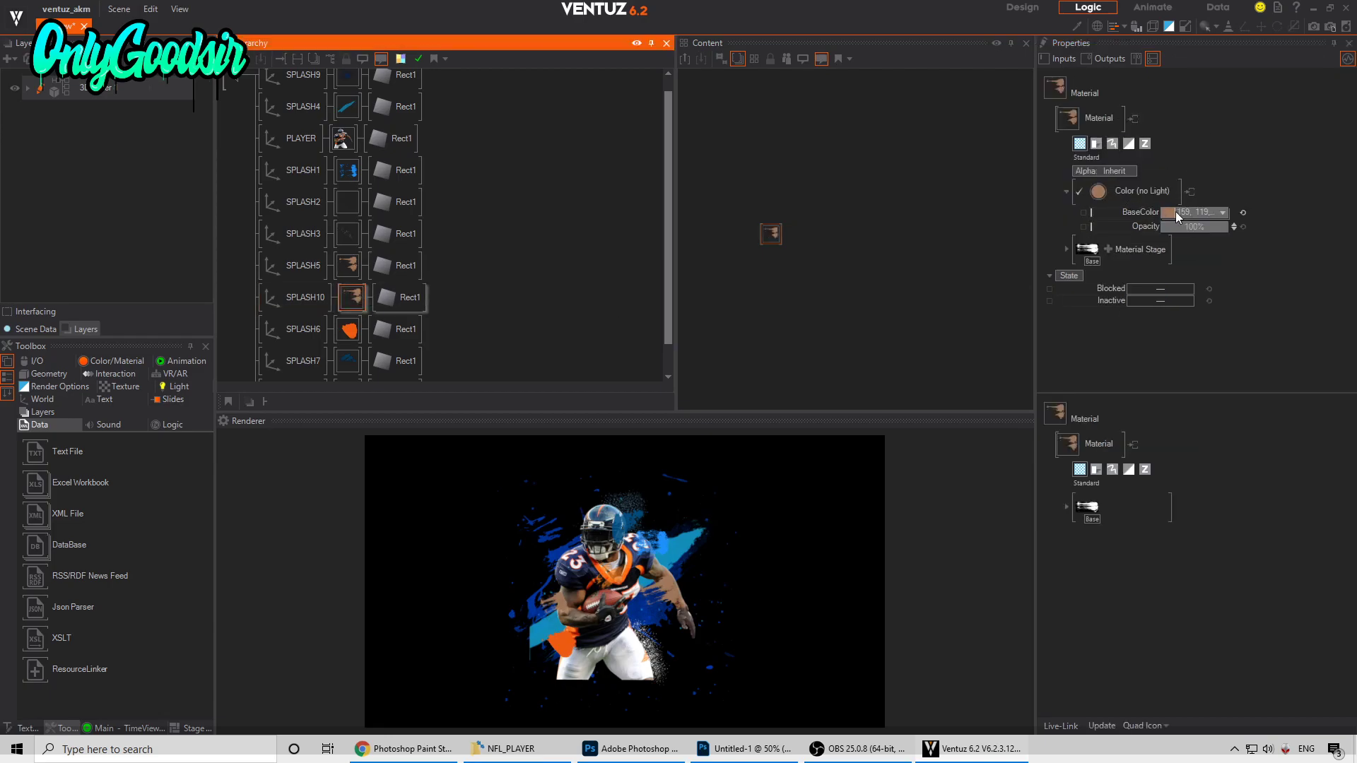
click(1222, 212)
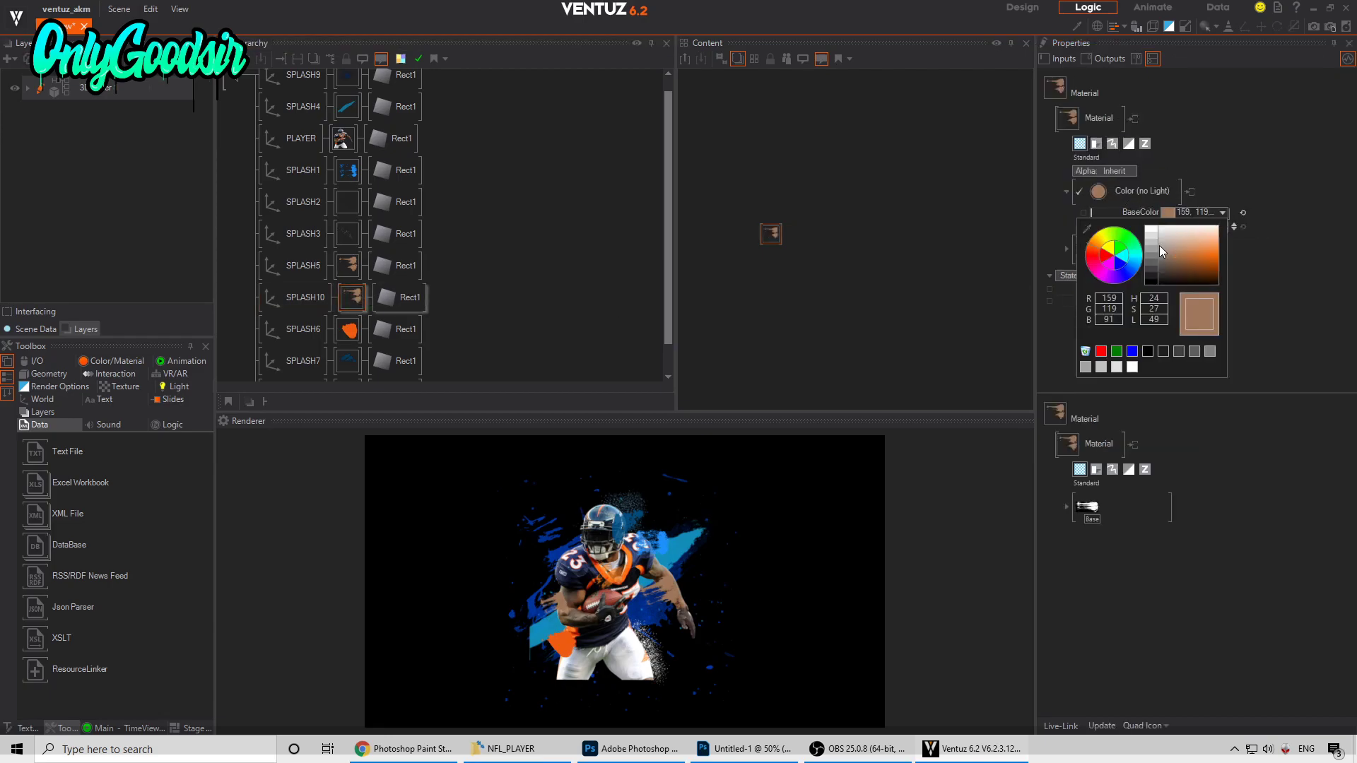
click(1118, 214)
drag(1168, 213, 589, 610)
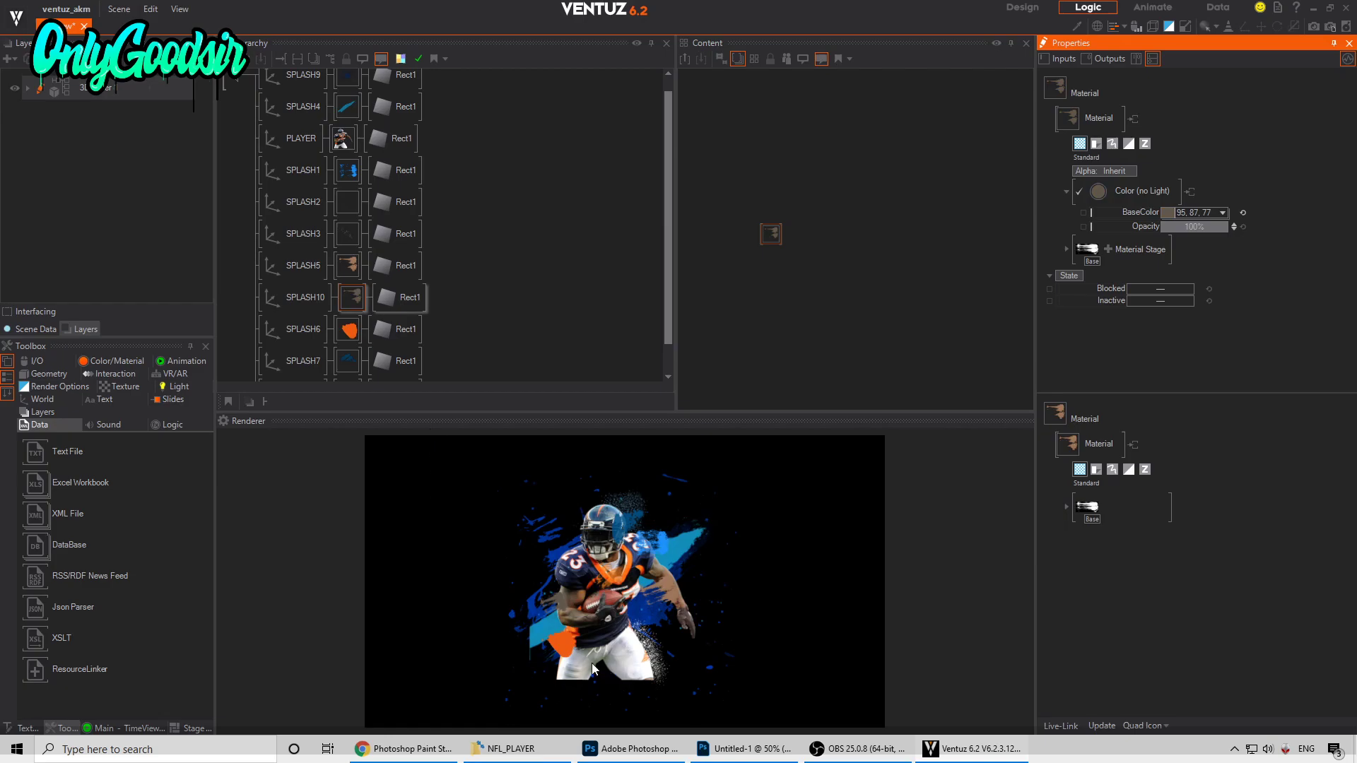
Step: Duplicate the SPLASH7 branch directly below the original
scroll(396, 234, down, 1)
click(291, 338)
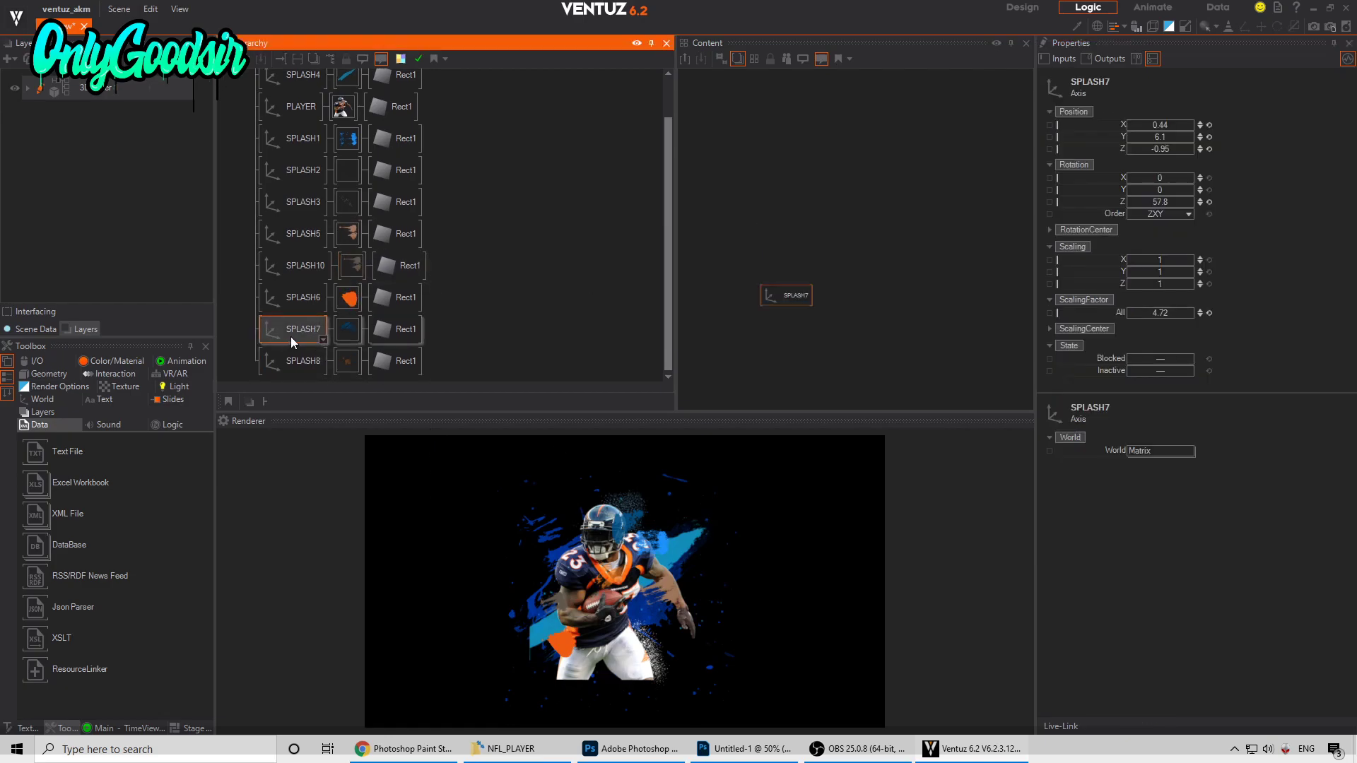
ctrl+drag(289, 347, 289, 357)
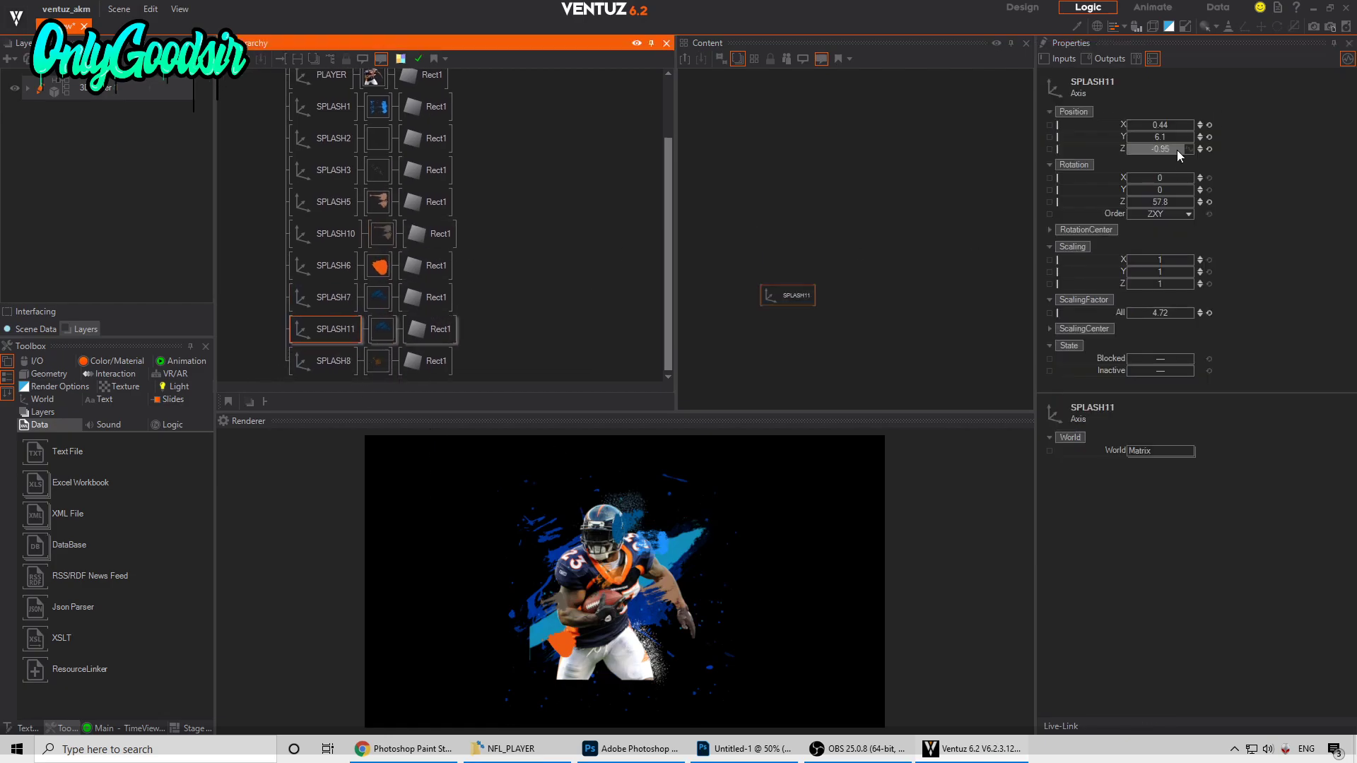
Step: Place the SPLASH7 copy at X -6.96 and Y 2.75, with Z rotation 225.8 and overall scaling factor 2.72
mouse_move(1167, 141)
mouse_down()
mouse_move(1133, 126)
mouse_move(1175, 122)
mouse_move(1192, 140)
mouse_up()
drag(1192, 202, 1190, 200)
drag(1170, 137, 1136, 127)
drag(1150, 313, 1193, 310)
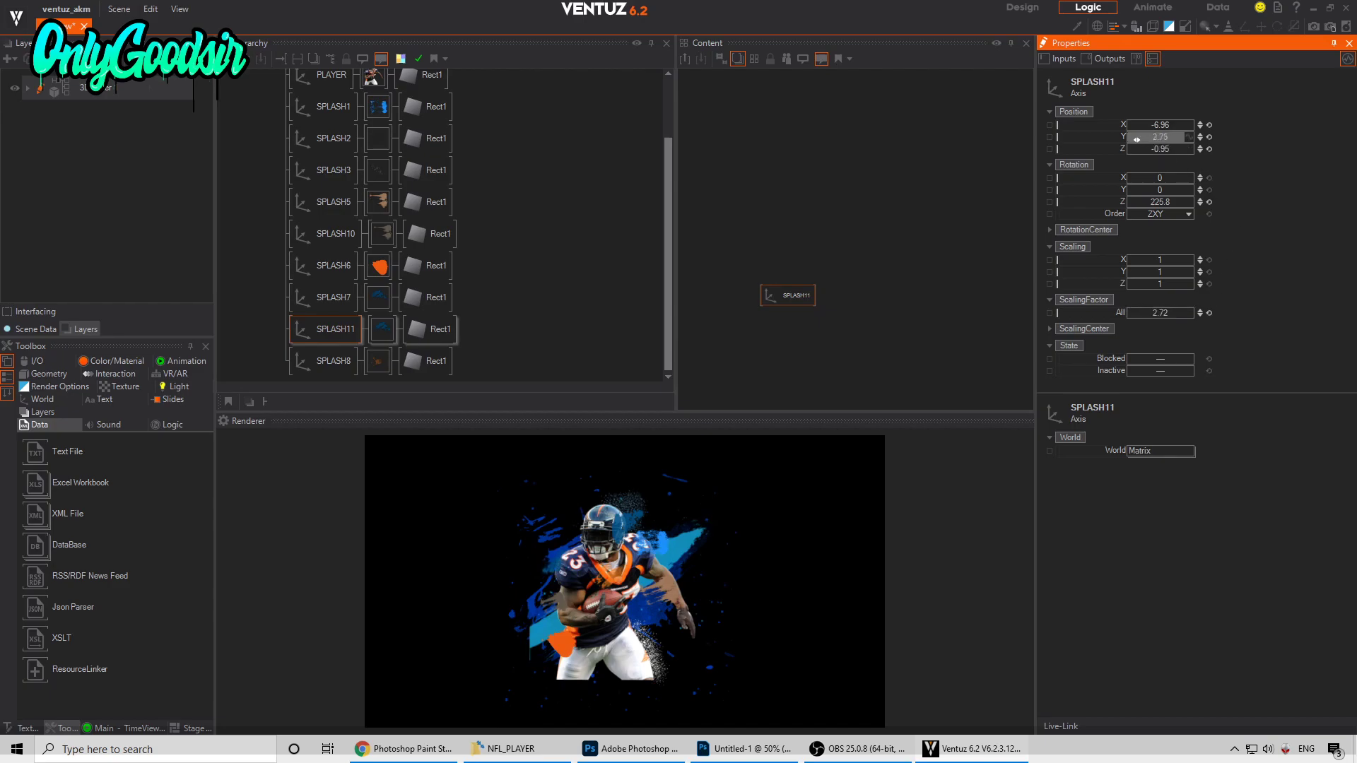
Step: Recolor the SPLASH7 copy's material with a dark blue base color sampled from the player's jersey in the render
click(383, 328)
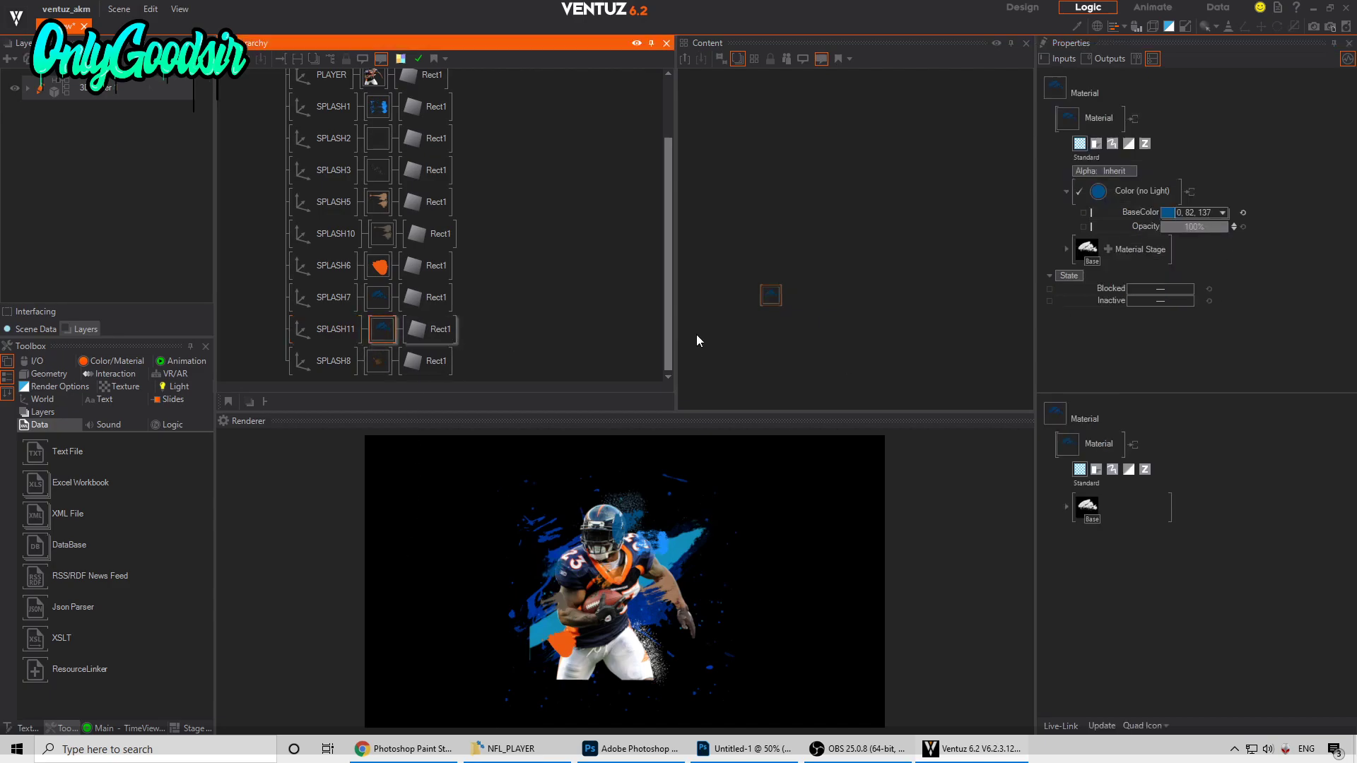
drag(1186, 214, 562, 573)
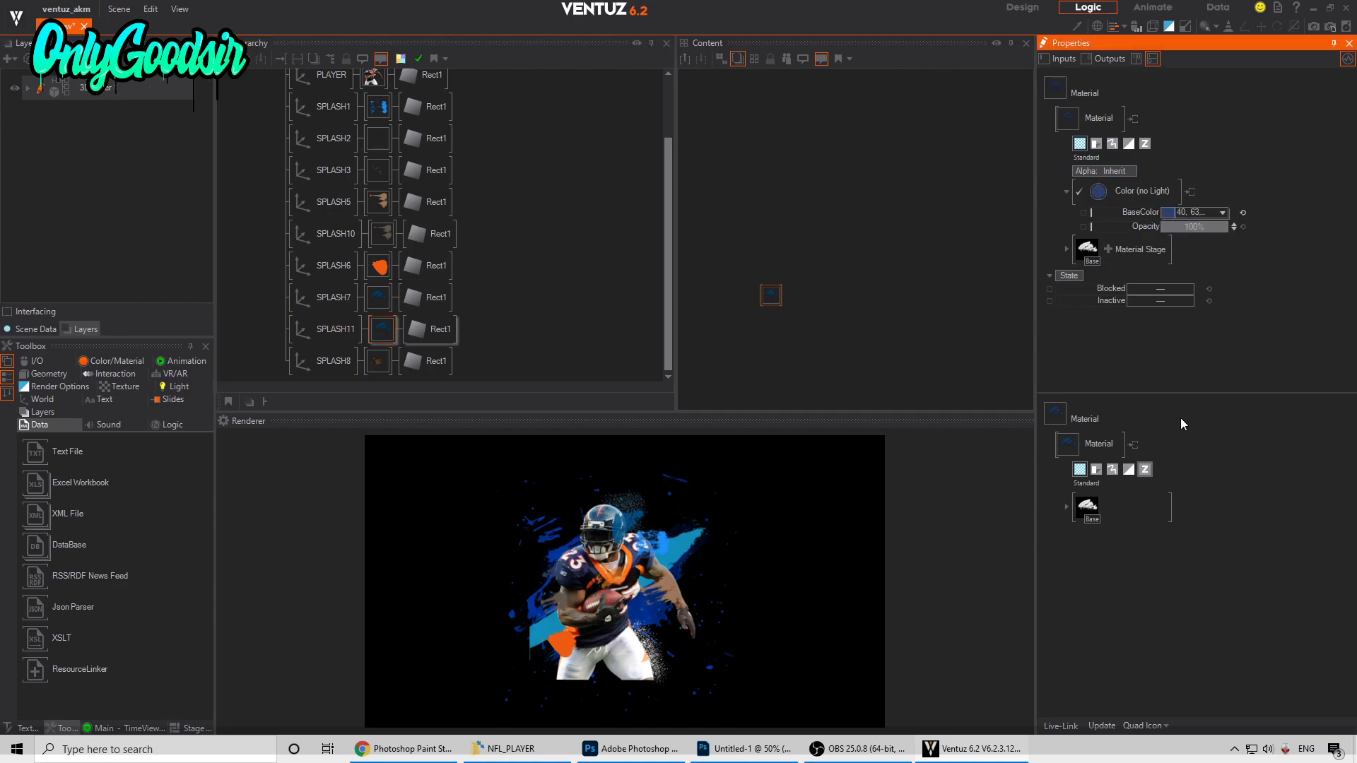
Step: Expose the base colors of the SPLASH11 and SPLASH10 materials on the PLAYER container and return to the parent hierarchy level
click(379, 361)
click(382, 235)
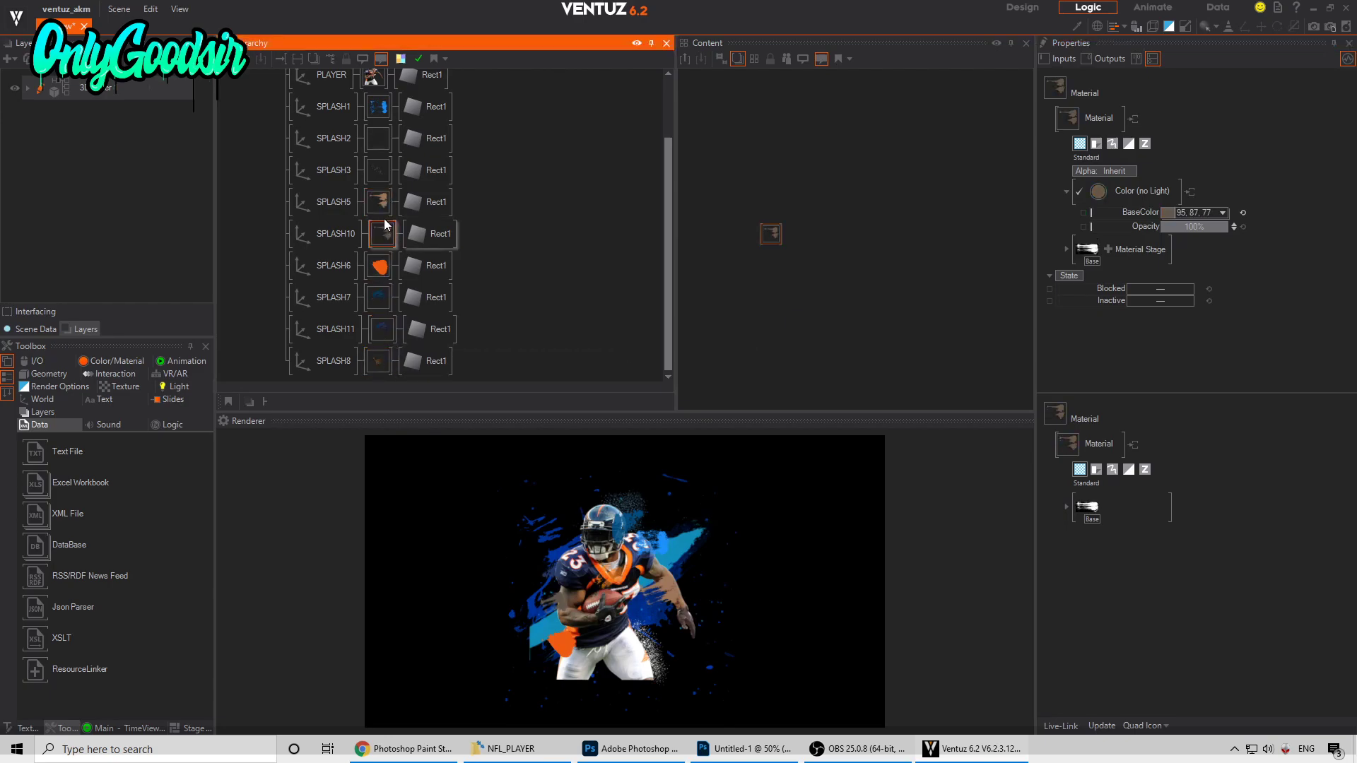
click(1088, 217)
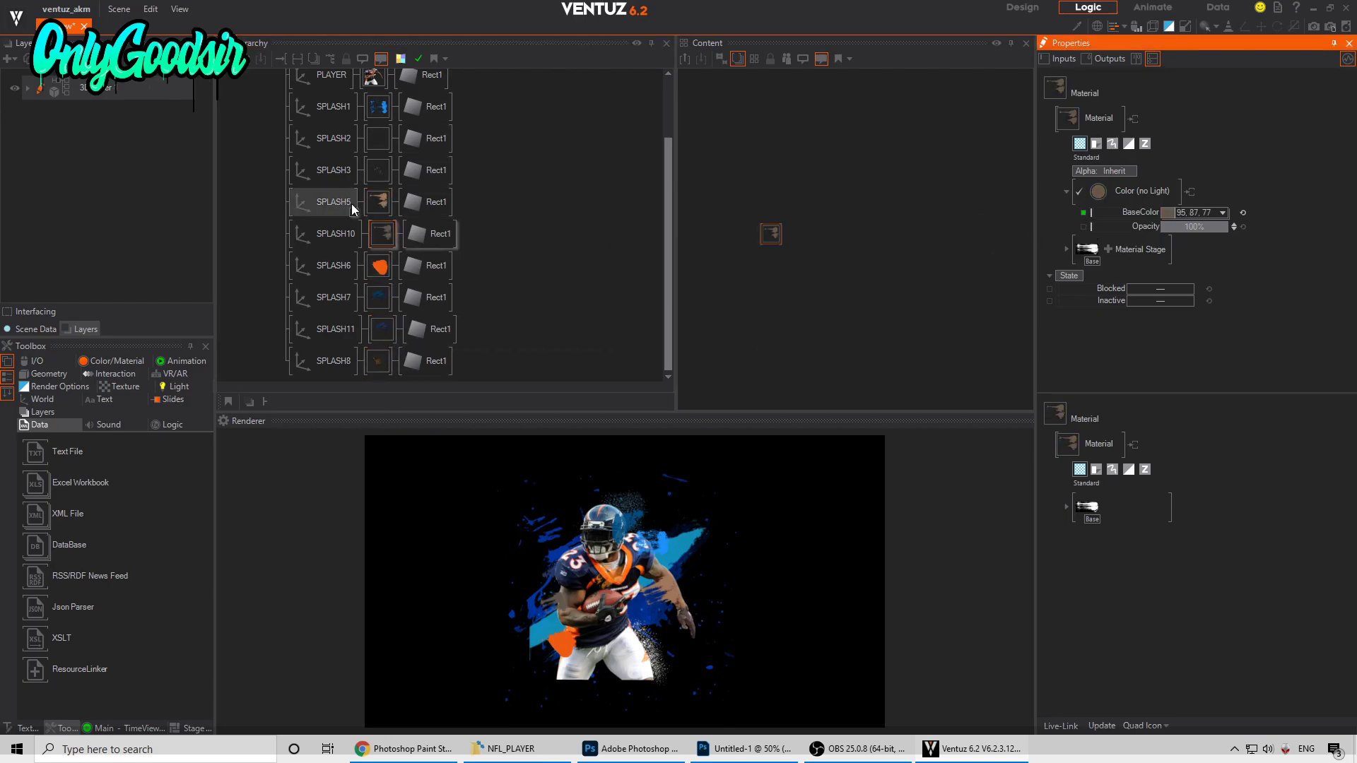
middle_drag(342, 199, 426, 276)
double_click(348, 92)
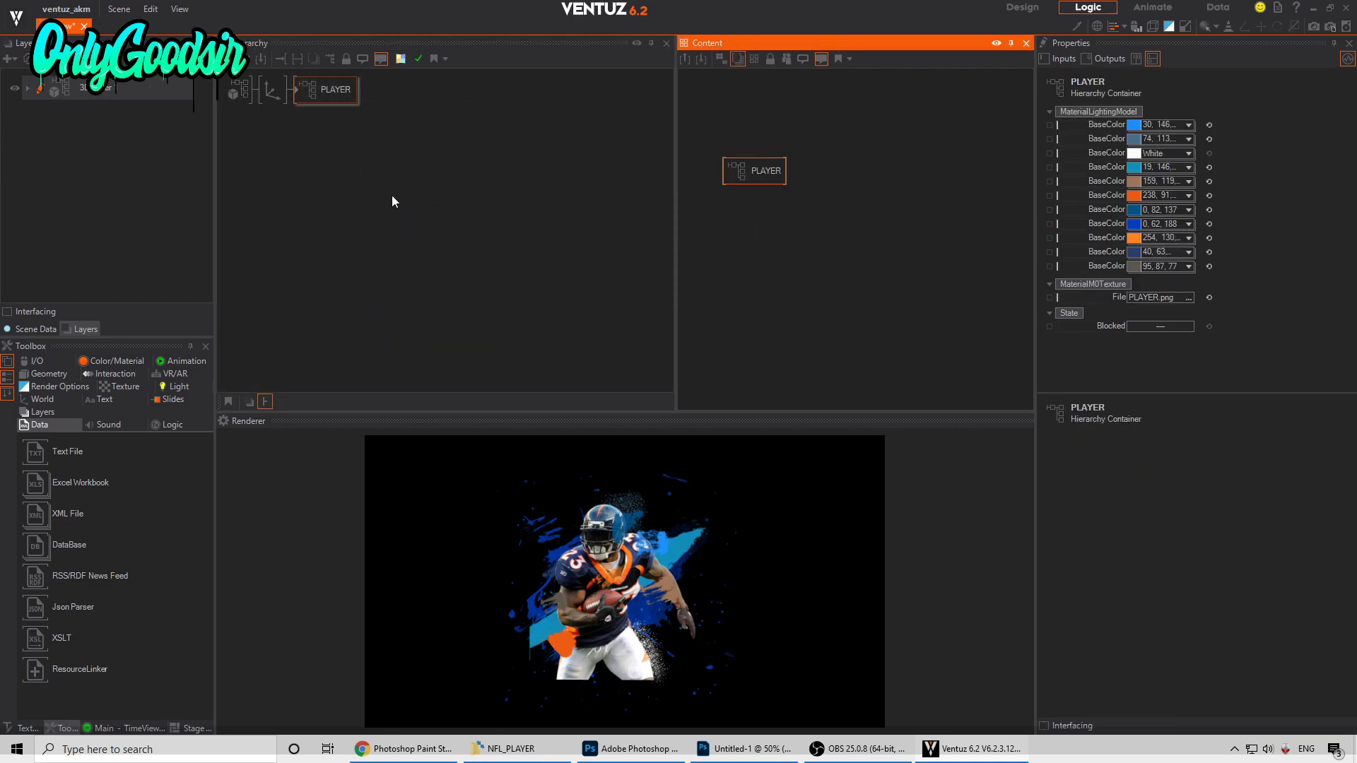
Step: Set the parent axis's position to X 1.2 and Y -0.8, its Z scaling to 0.52, and its overall scaling factor to 1.249
click(272, 89)
click(1156, 190)
drag(1156, 189, 1175, 164)
drag(1165, 284, 1179, 278)
drag(1164, 125, 1205, 127)
drag(1159, 310, 1175, 312)
mouse_move(1158, 124)
mouse_down()
mouse_move(1130, 126)
mouse_move(1165, 144)
mouse_up()
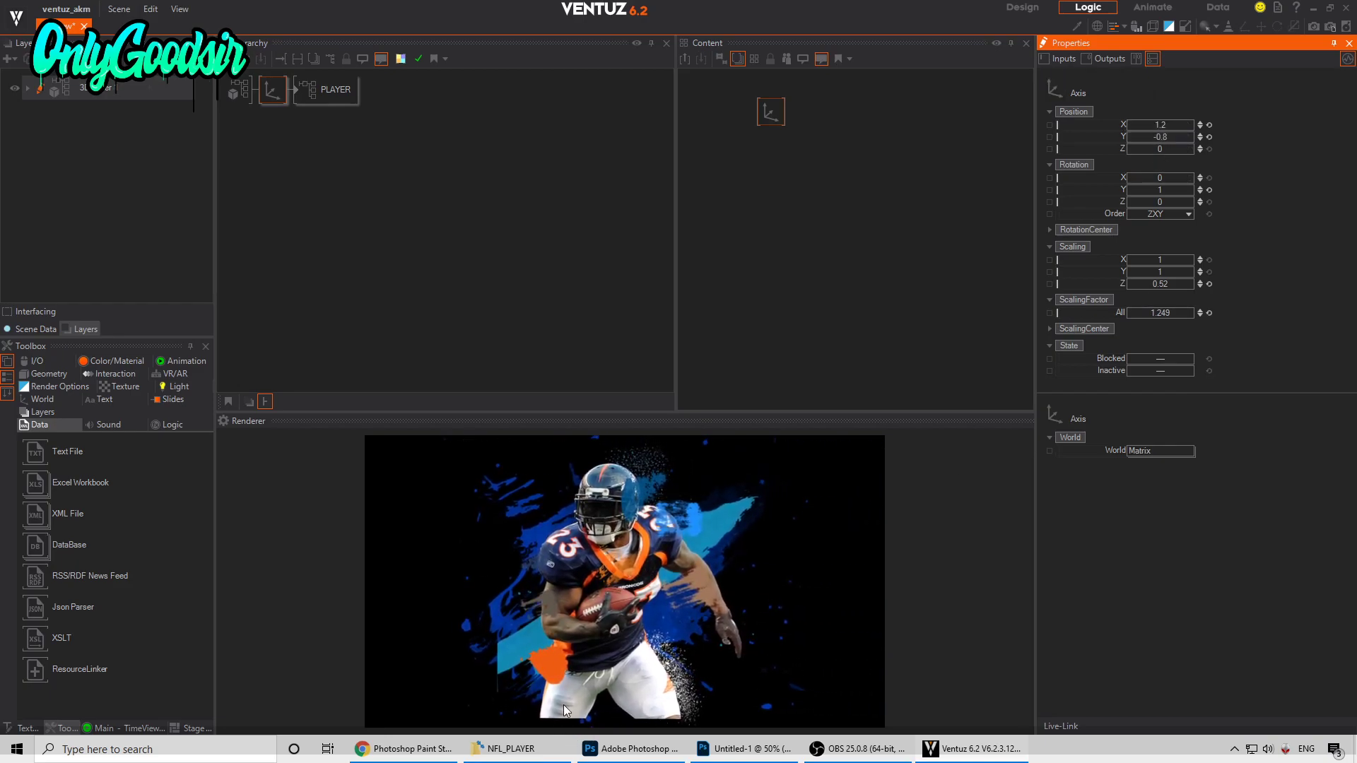
Step: Open the PLAYER container and add an Opacity texture stage to the player image's material
double_click(310, 90)
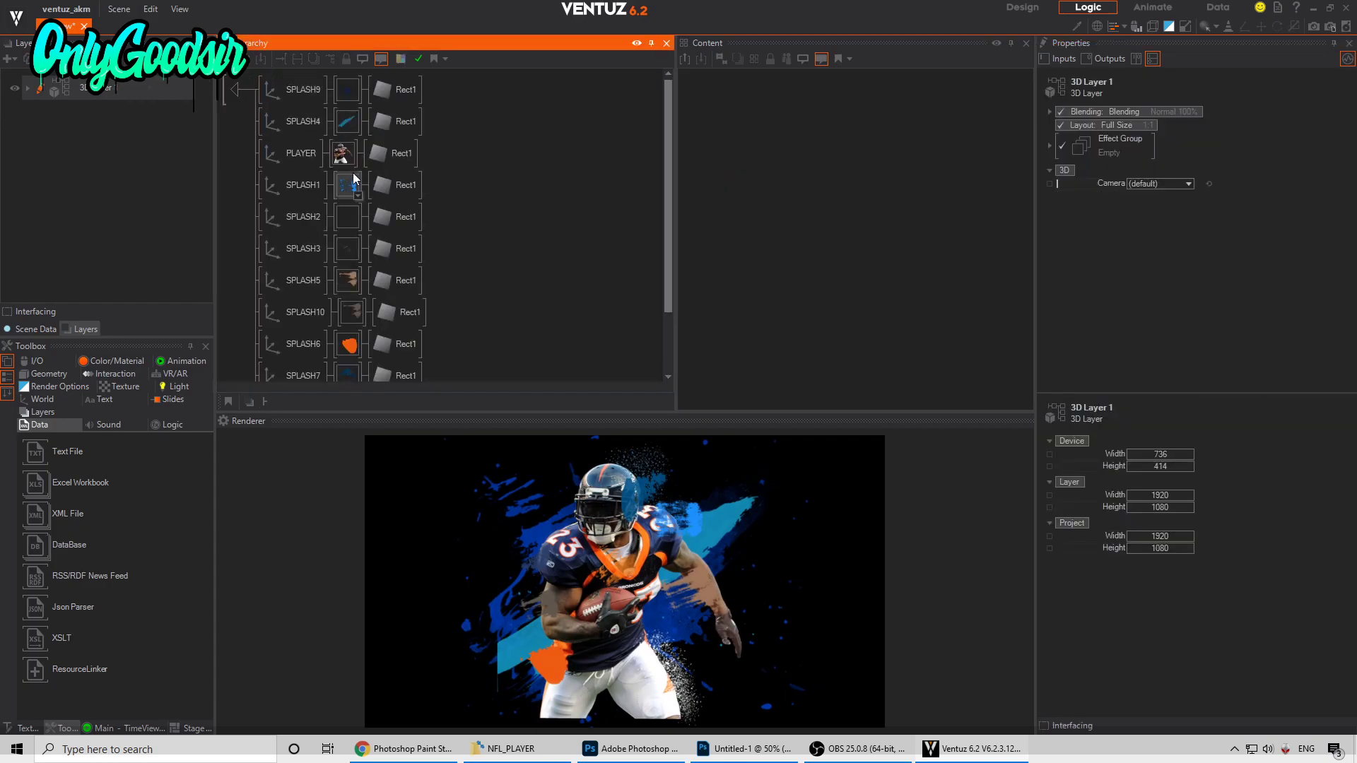
click(342, 155)
drag(770, 113, 743, 155)
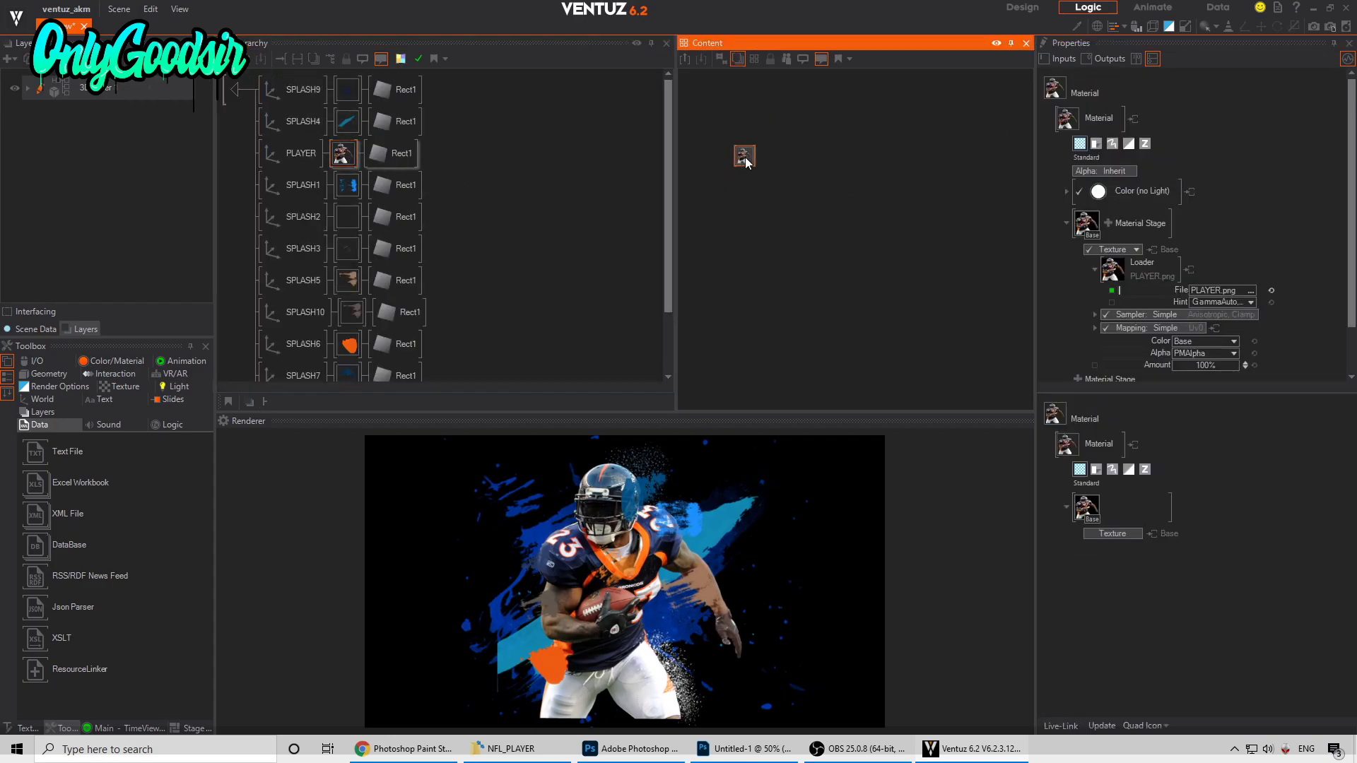
click(1109, 221)
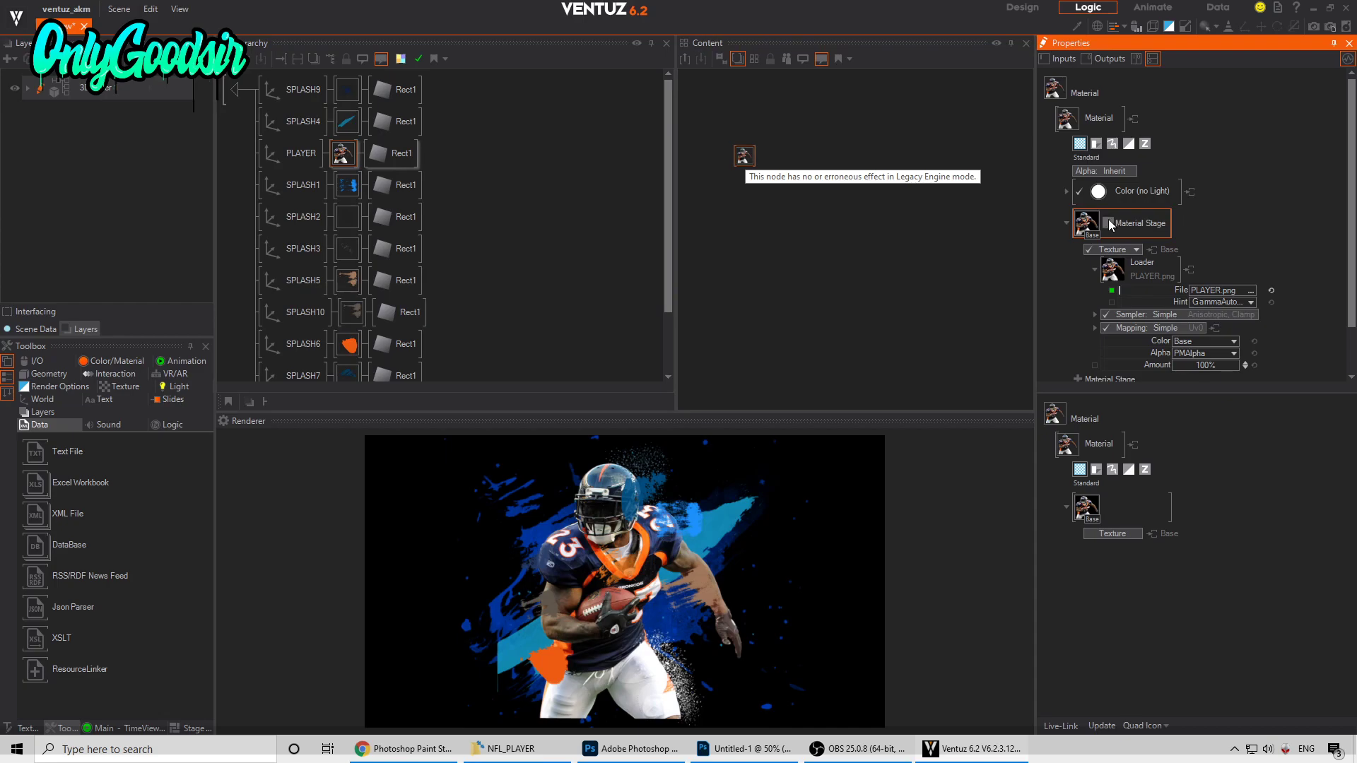
mouse_move(1064, 215)
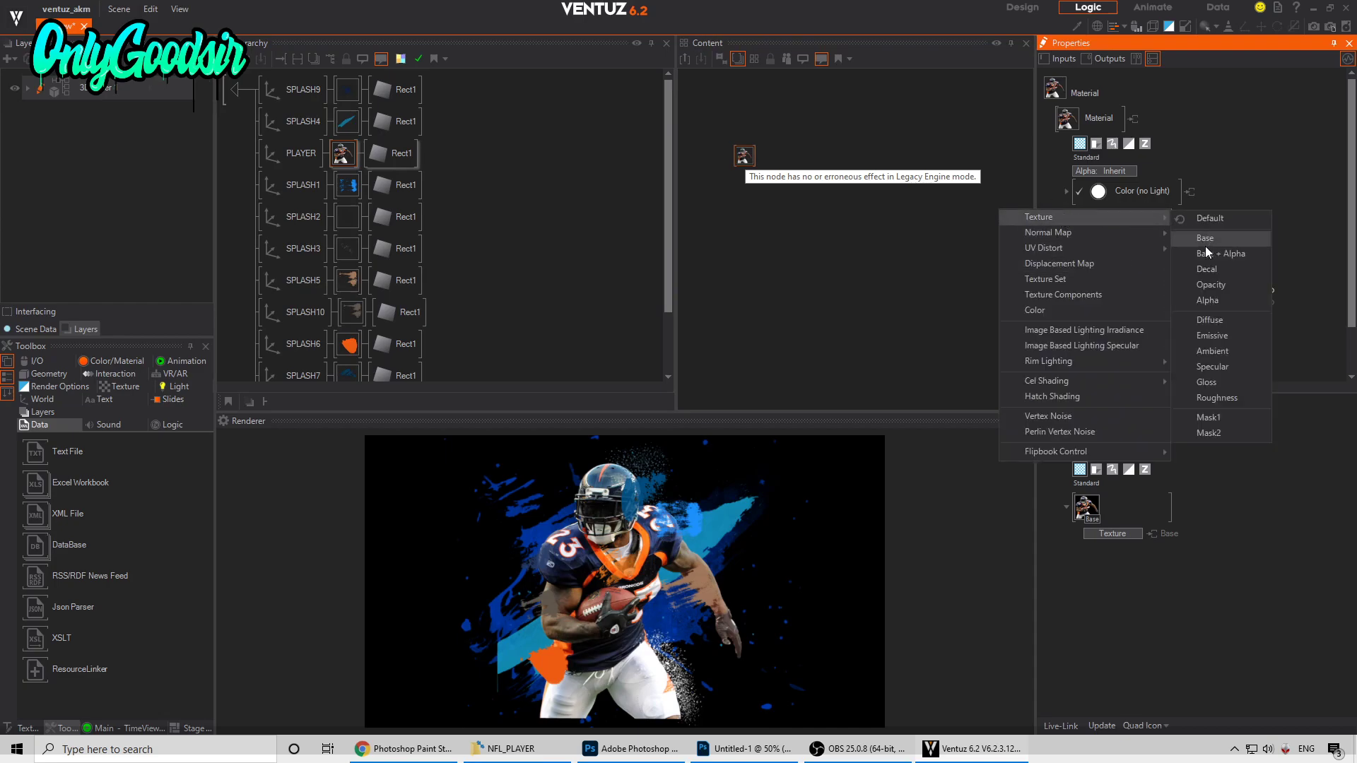
click(1210, 284)
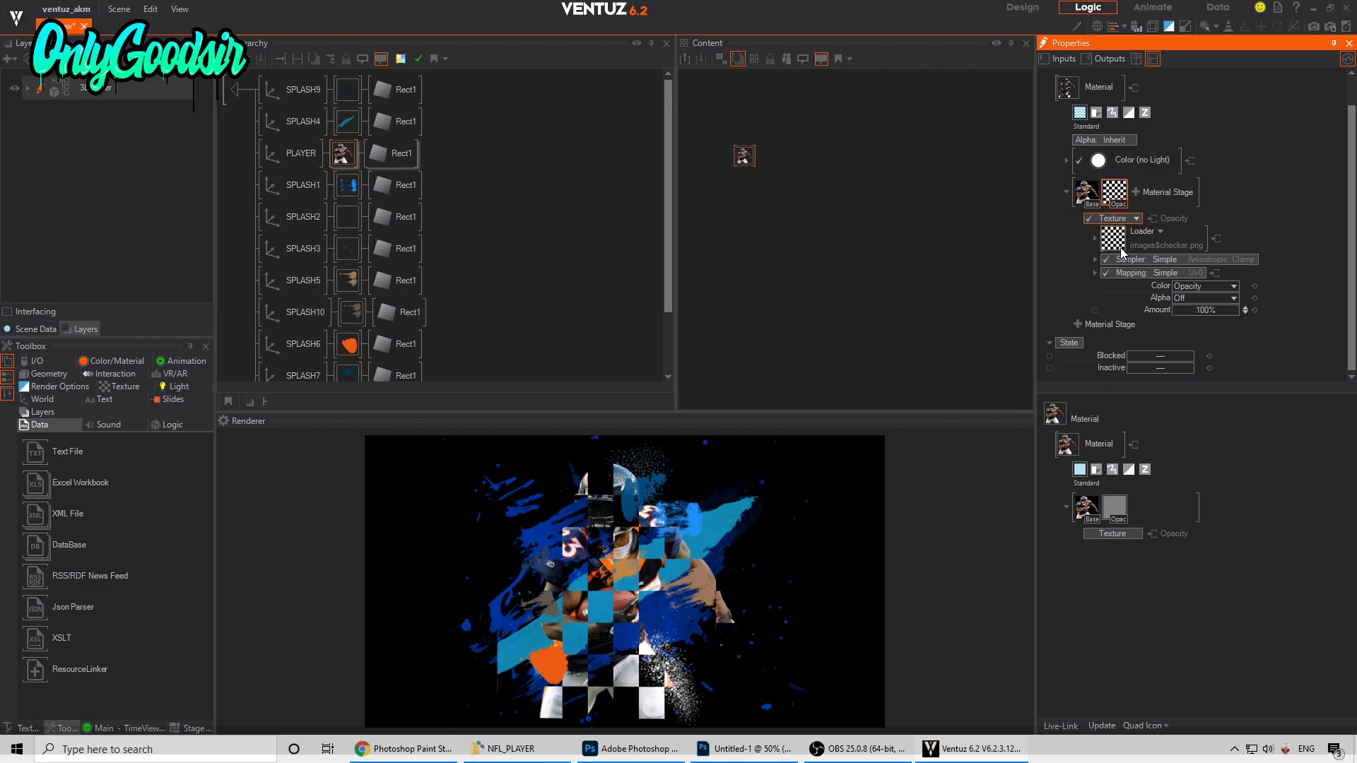
Step: Load the alphaglow_normal.png default image as the player material's opacity texture and switch its mapping to 2D Mapping
click(1133, 218)
mouse_move(1128, 265)
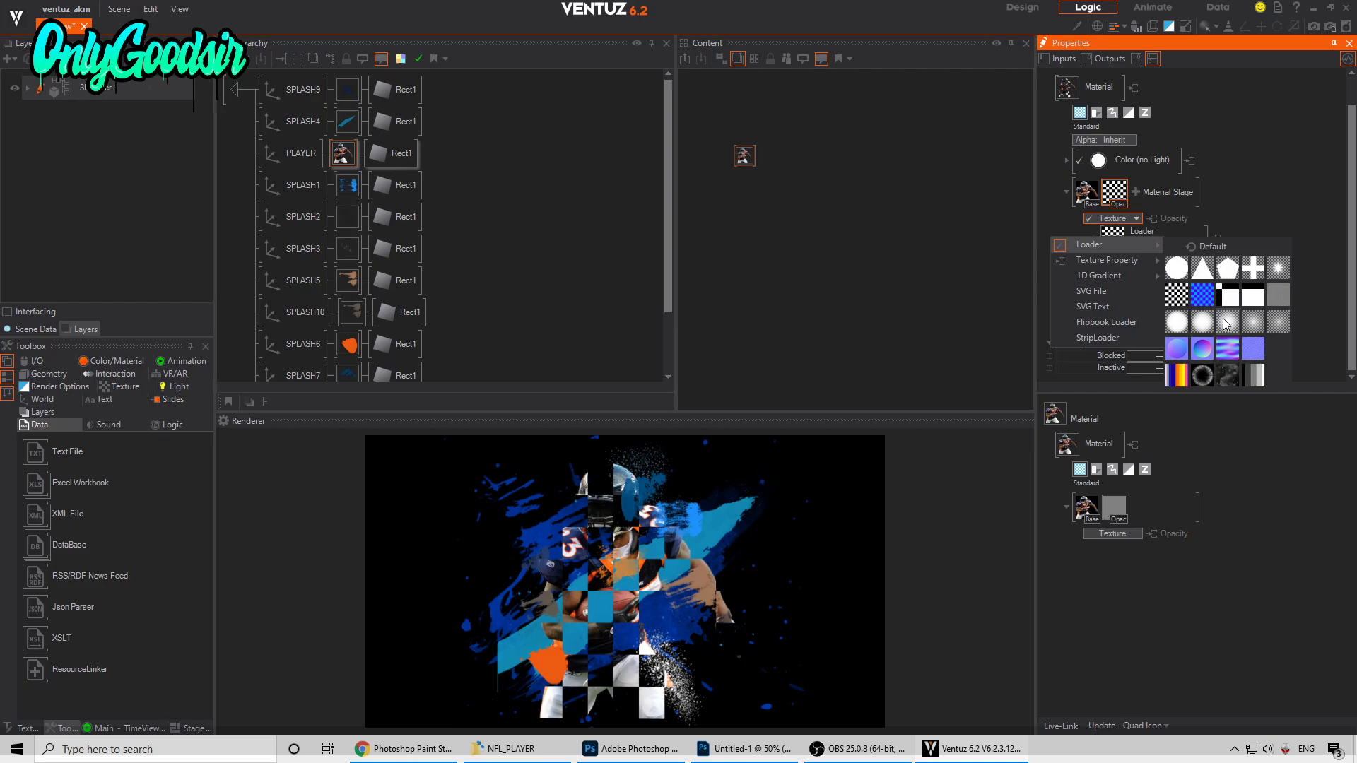
click(1228, 324)
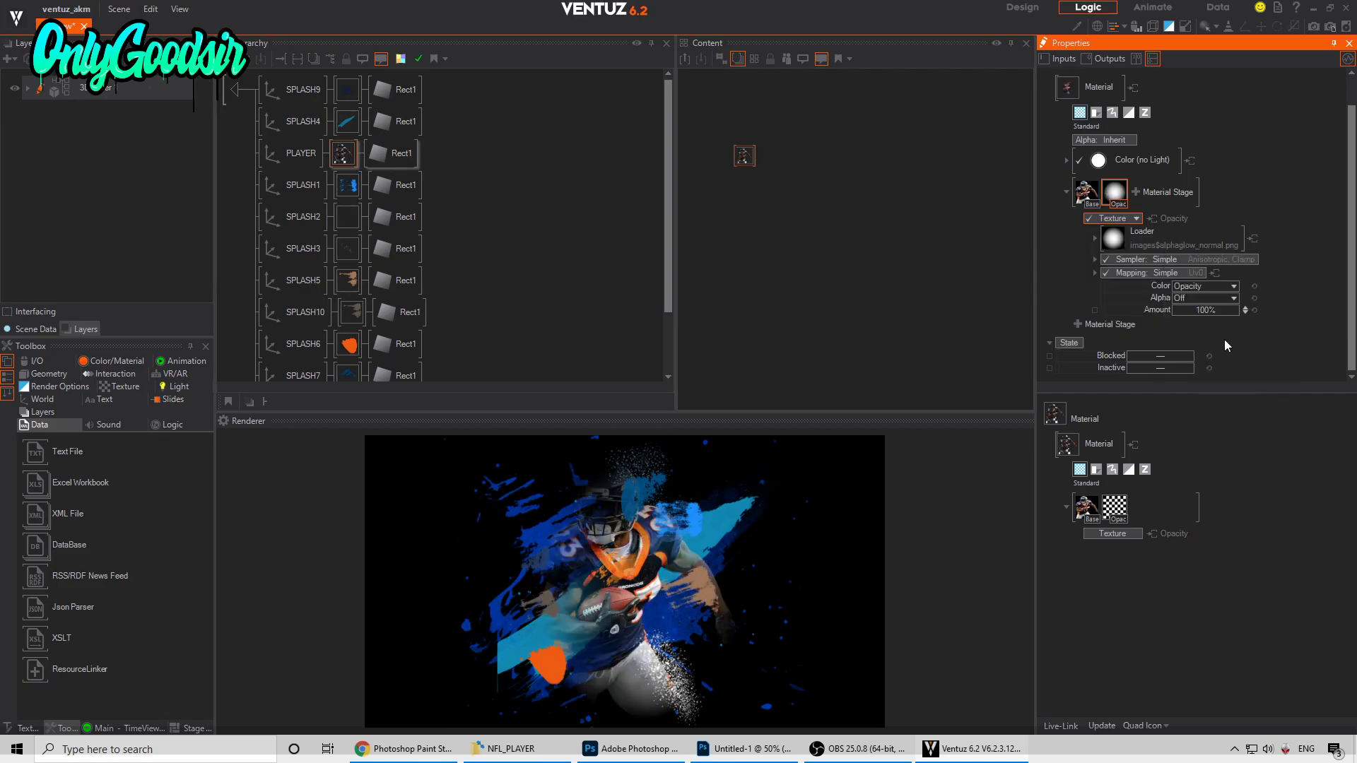
click(1177, 273)
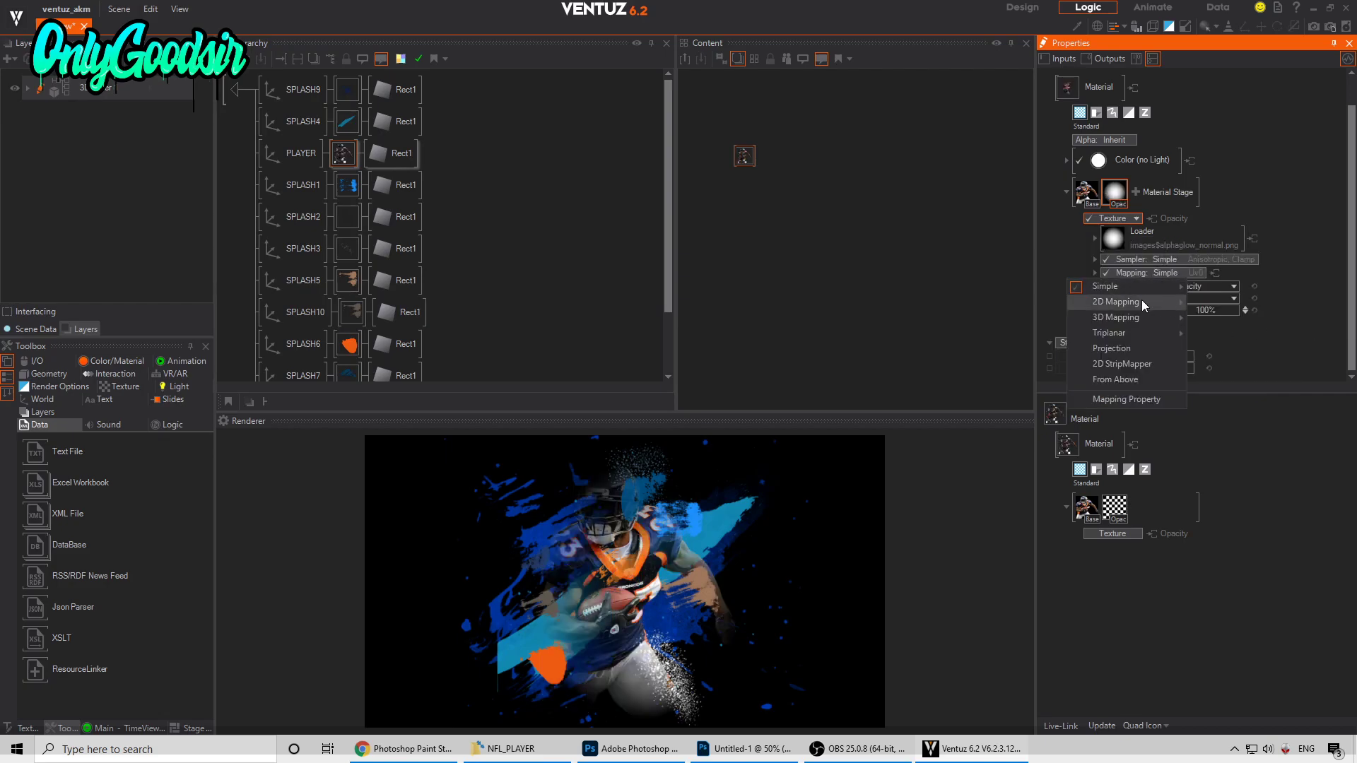
mouse_move(1141, 300)
click(1218, 323)
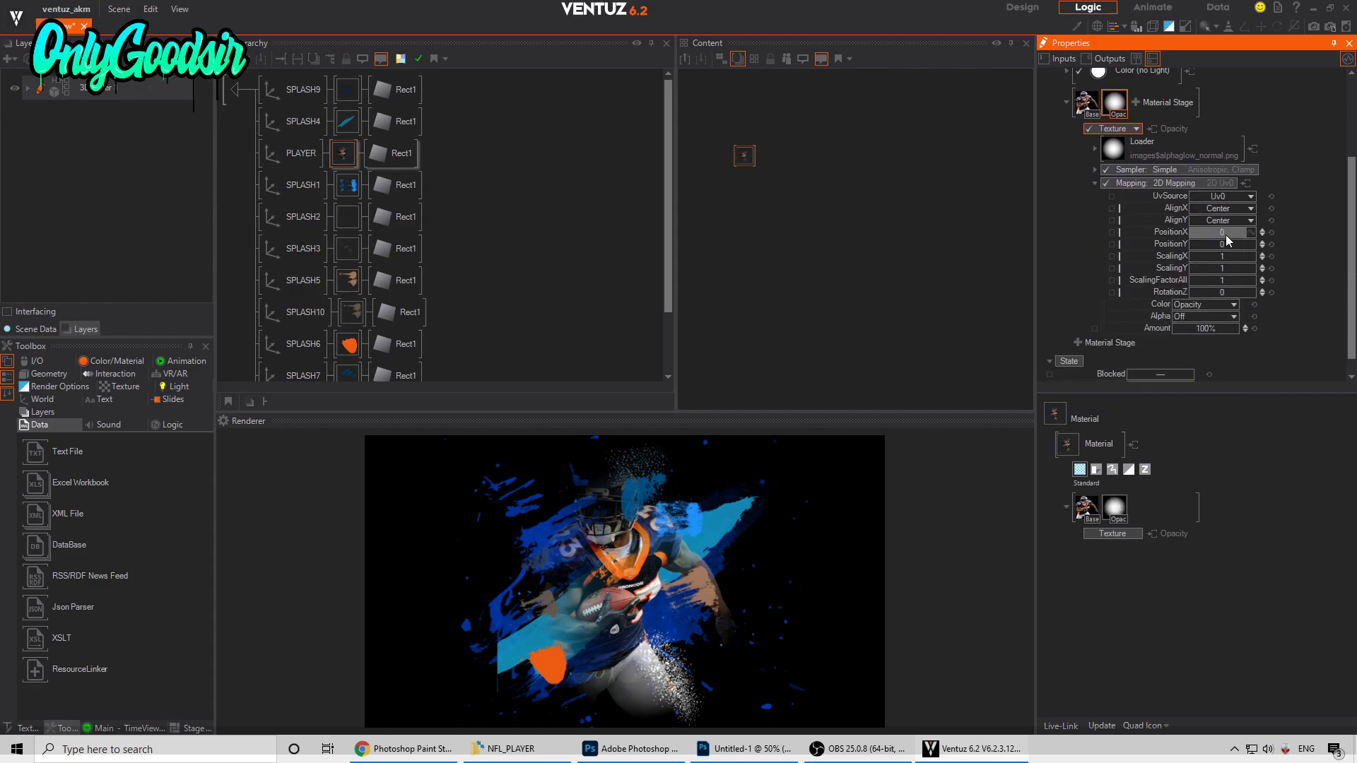
Step: Try stretching the glow opacity mask over the player with ScalingX 326.8 and ScalingY 96.31 while shifting its PositionY
mouse_move(1226, 256)
mouse_down()
mouse_move(1254, 257)
mouse_move(1255, 270)
mouse_move(1244, 245)
mouse_up()
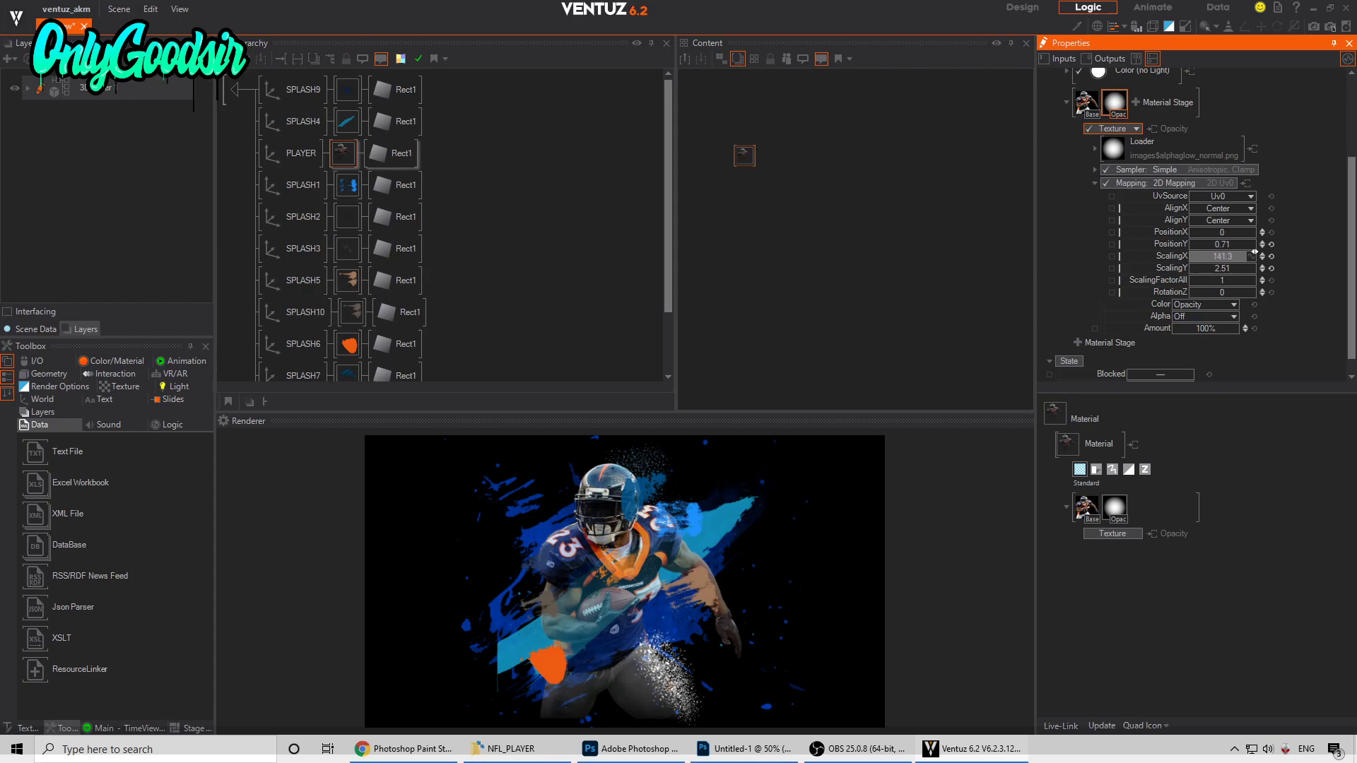
drag(1218, 244, 1180, 248)
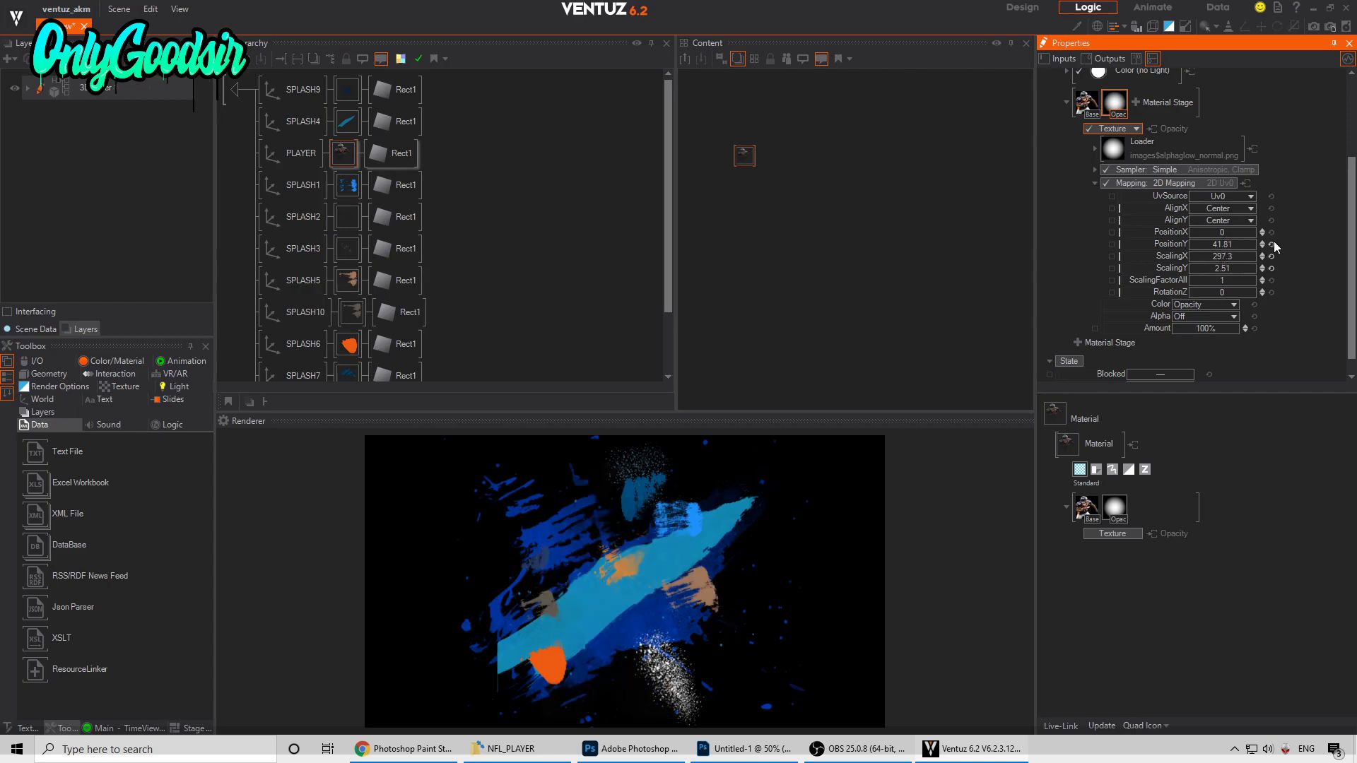
click(1271, 245)
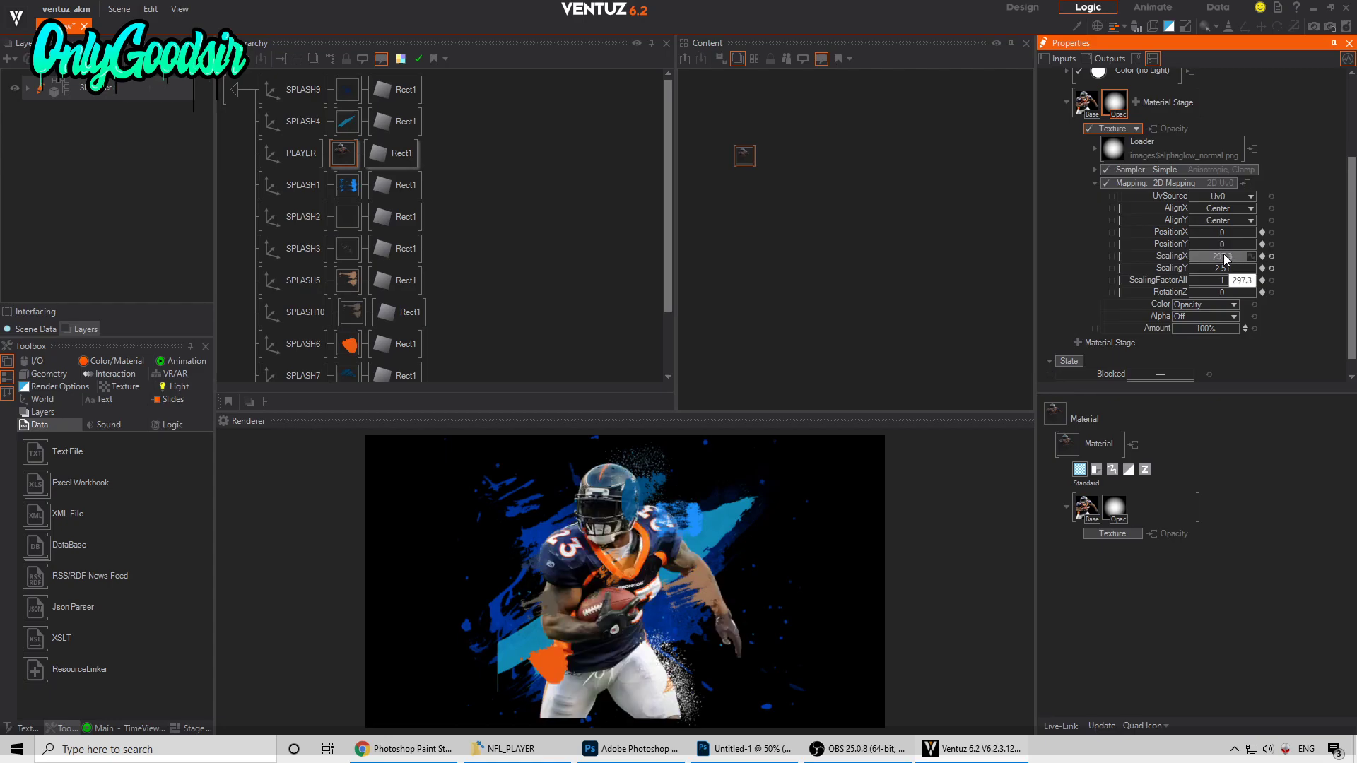
drag(1222, 267, 1247, 271)
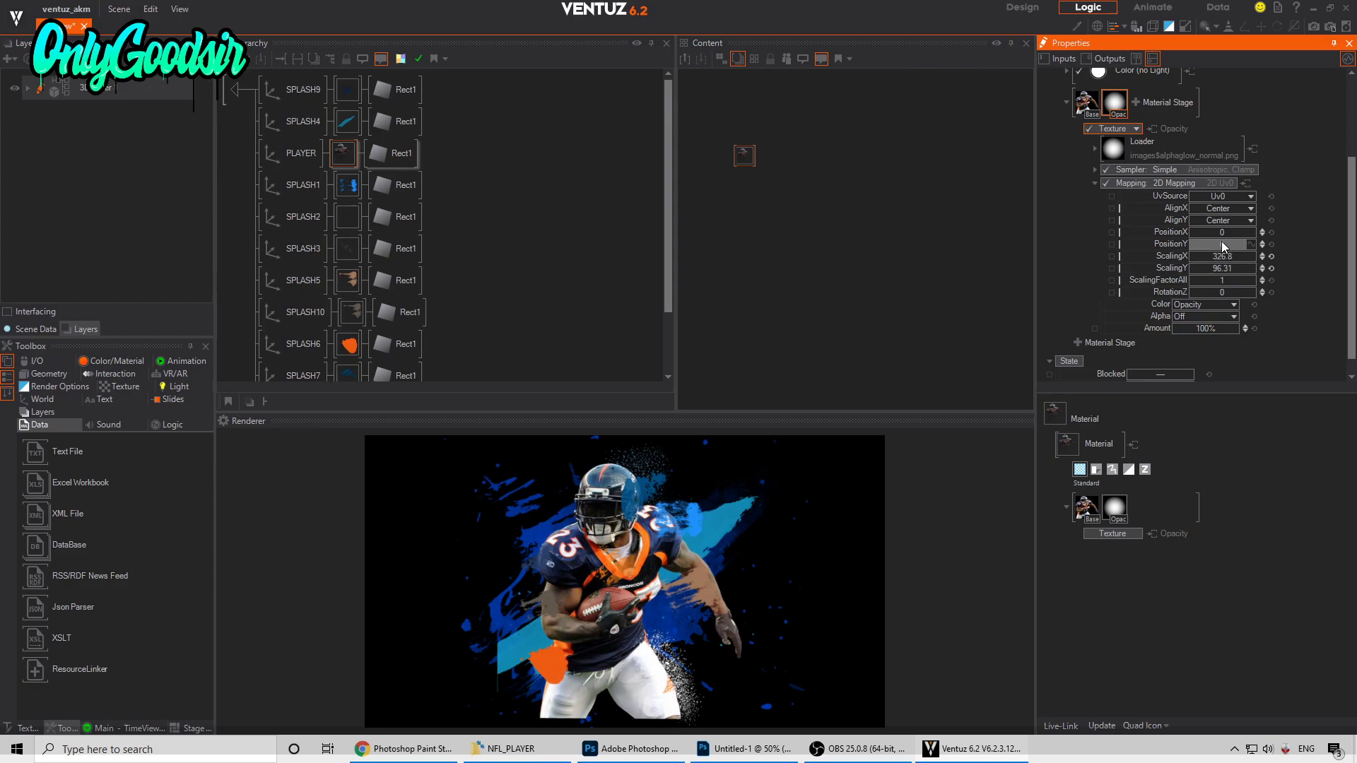
drag(1248, 247, 1189, 244)
Step: Reset the glow mask's position and scaling and set PositionY to 0.252, ScalingX to 121.9 and ScalingY to 1.592
click(1270, 244)
click(1271, 255)
click(1270, 268)
drag(1223, 269, 1235, 240)
click(1268, 244)
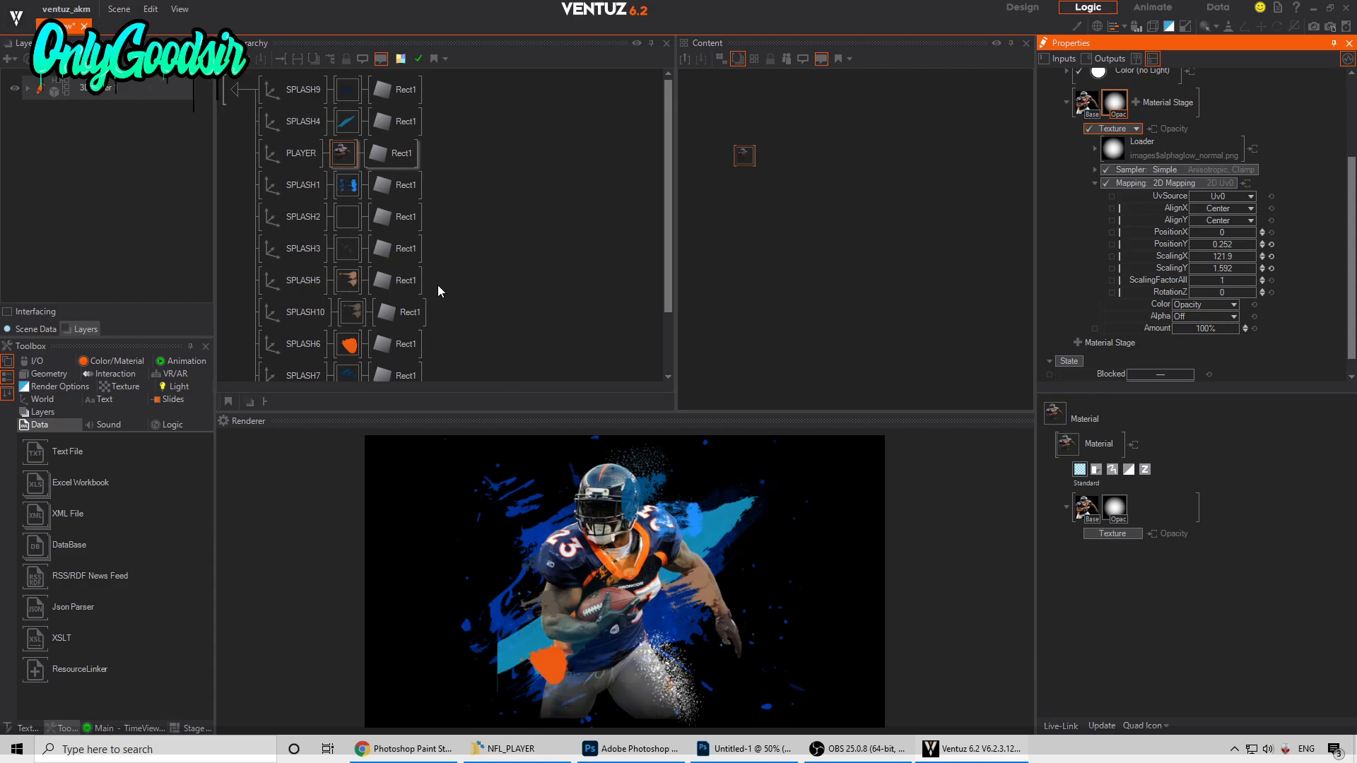
Step: Return to the parent hierarchy level and set the parent axis's overall scaling factor to 0.779
double_click(244, 87)
click(271, 89)
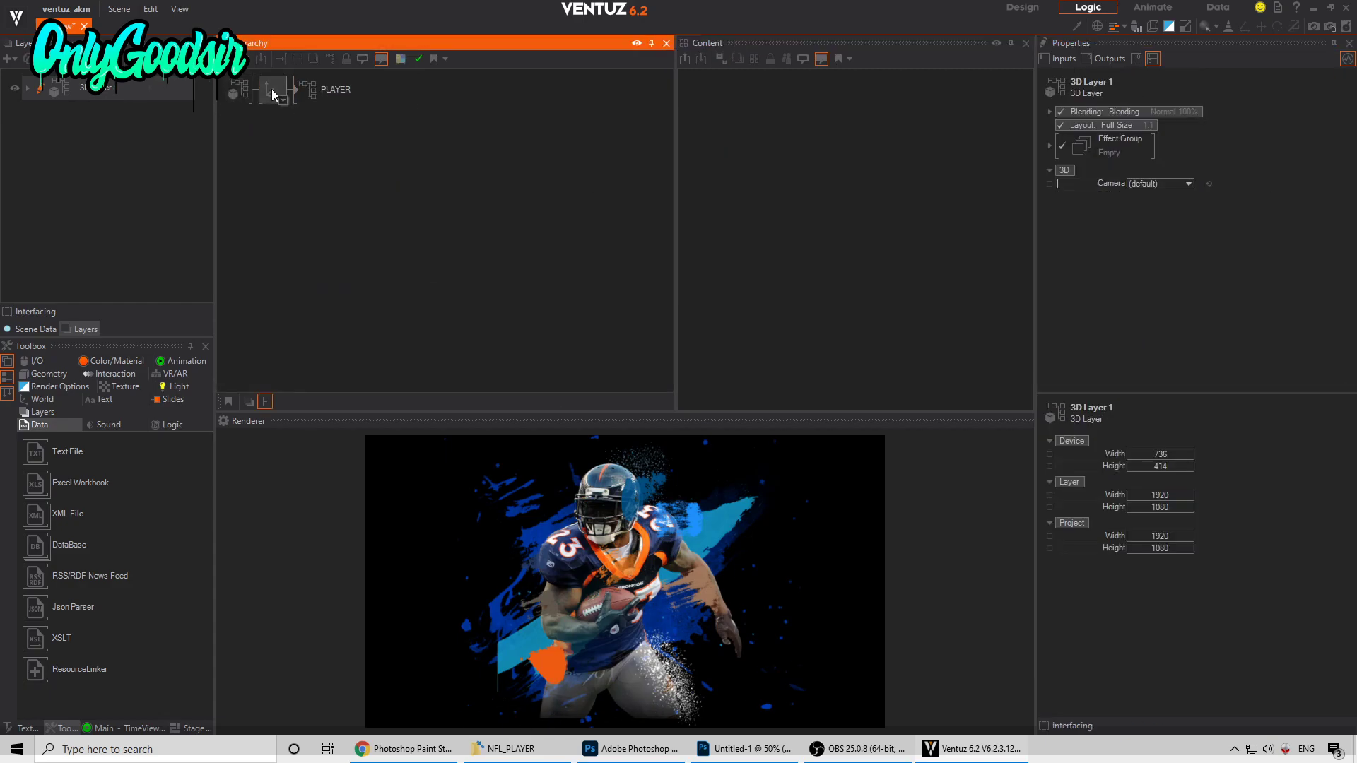
click(271, 89)
drag(1160, 315, 1138, 309)
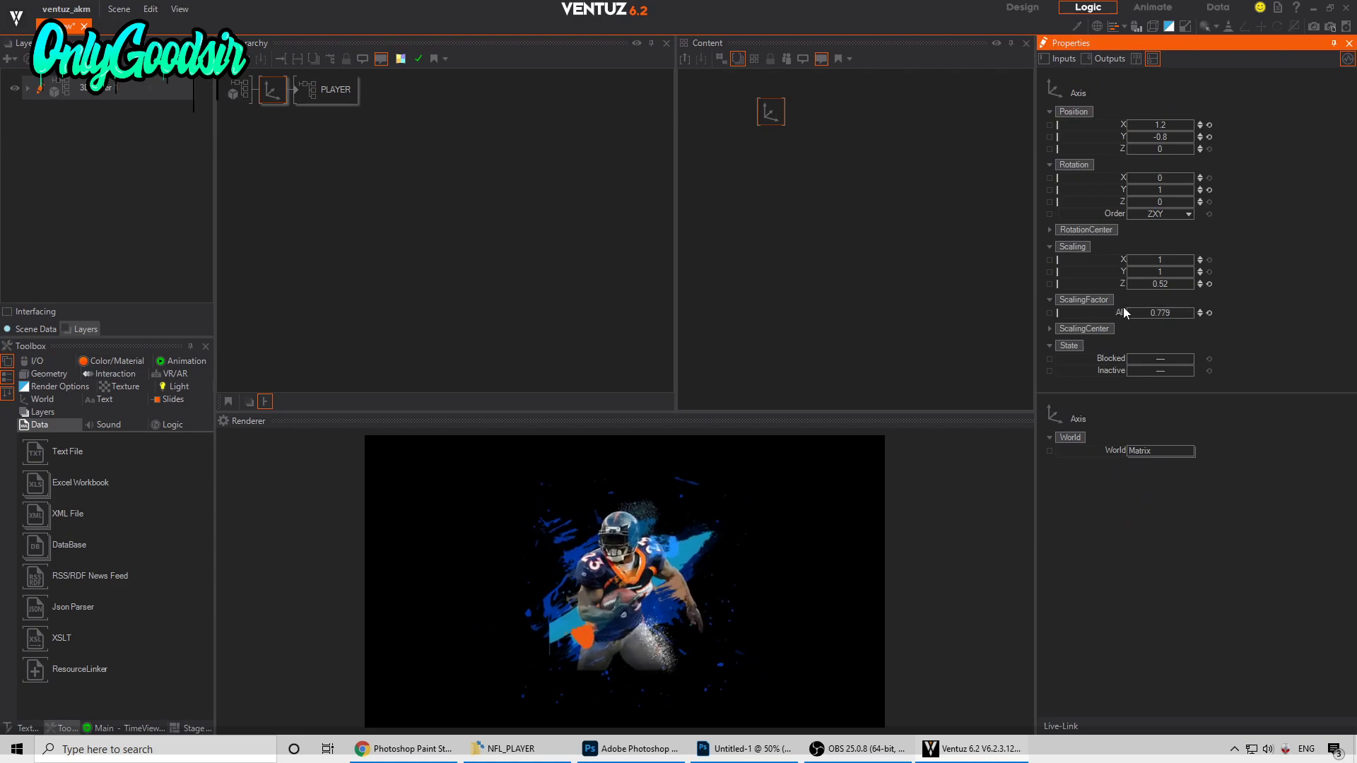
Step: Open the PLAYER container and replace the player material's opacity texture with a 1D Gradient that fades out from white
double_click(332, 89)
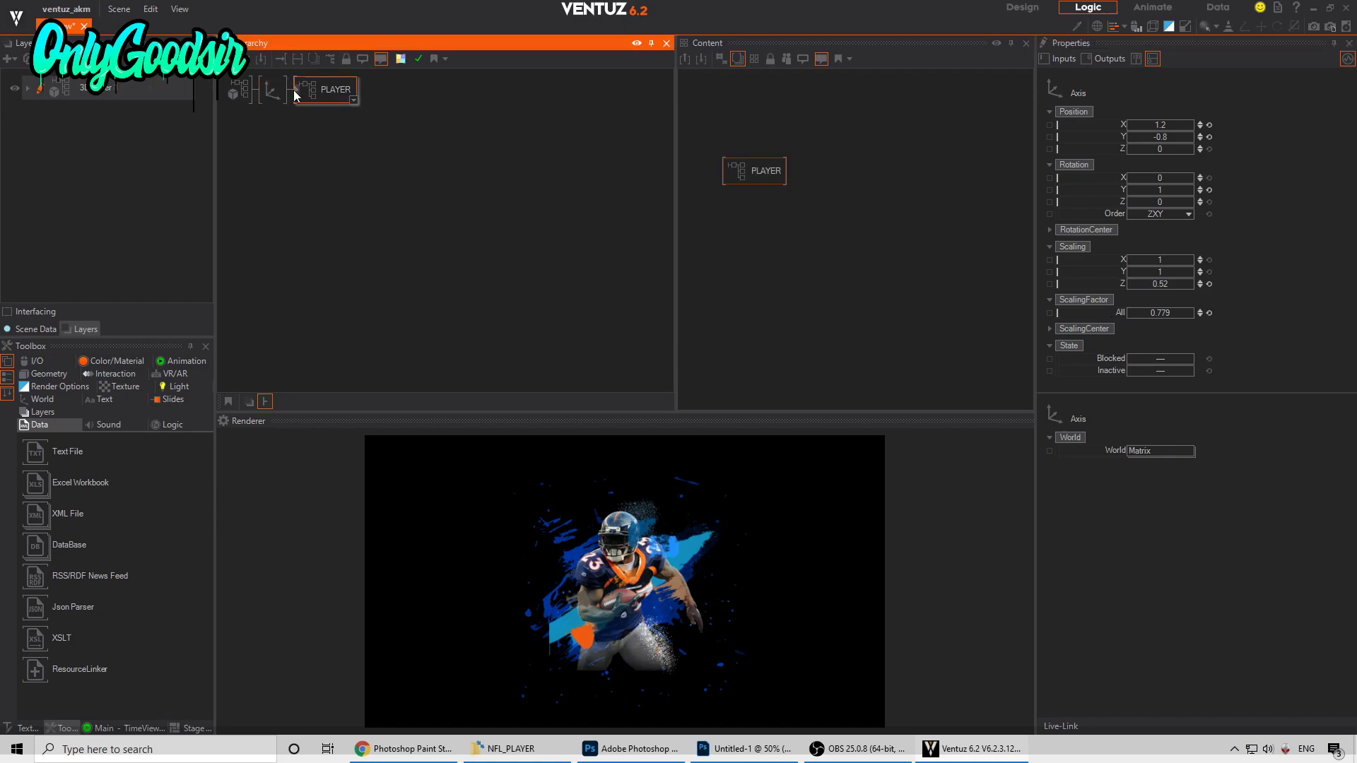
click(343, 152)
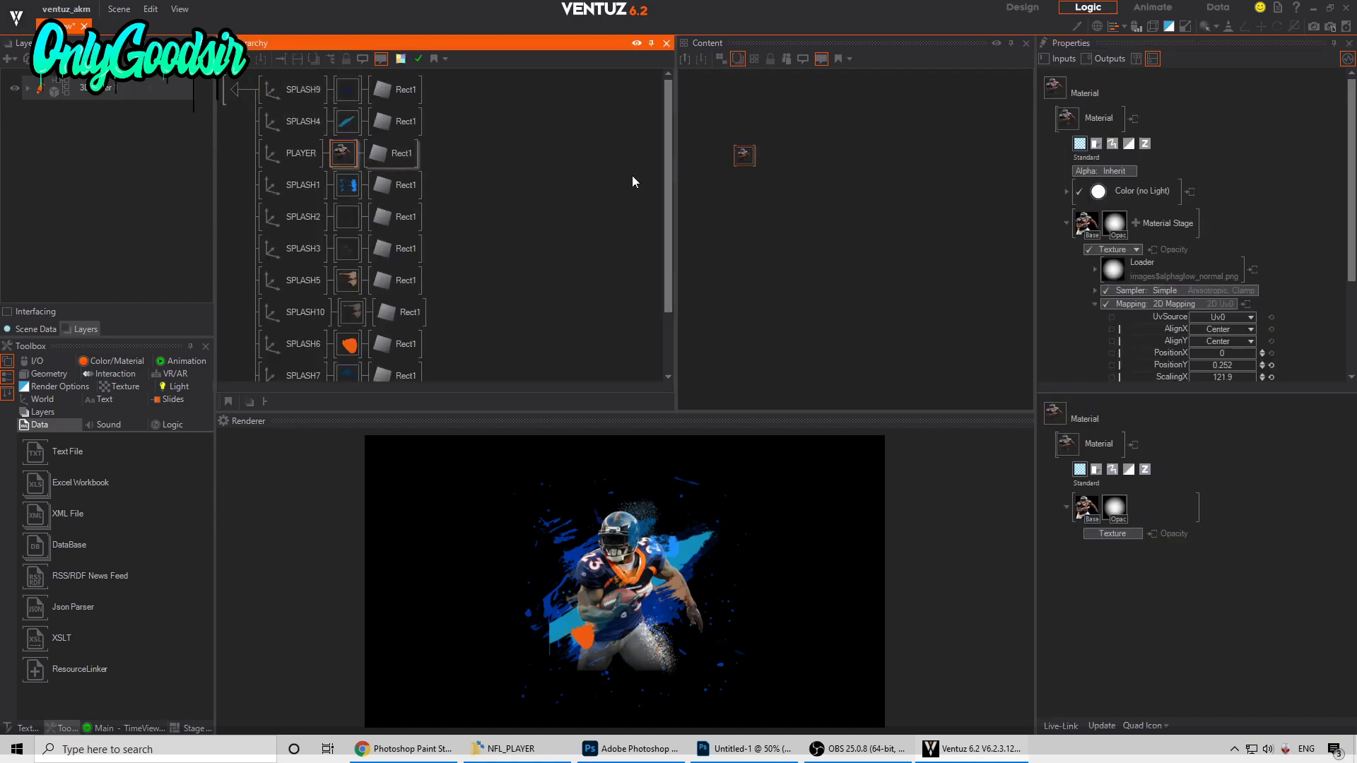
click(744, 155)
click(1160, 264)
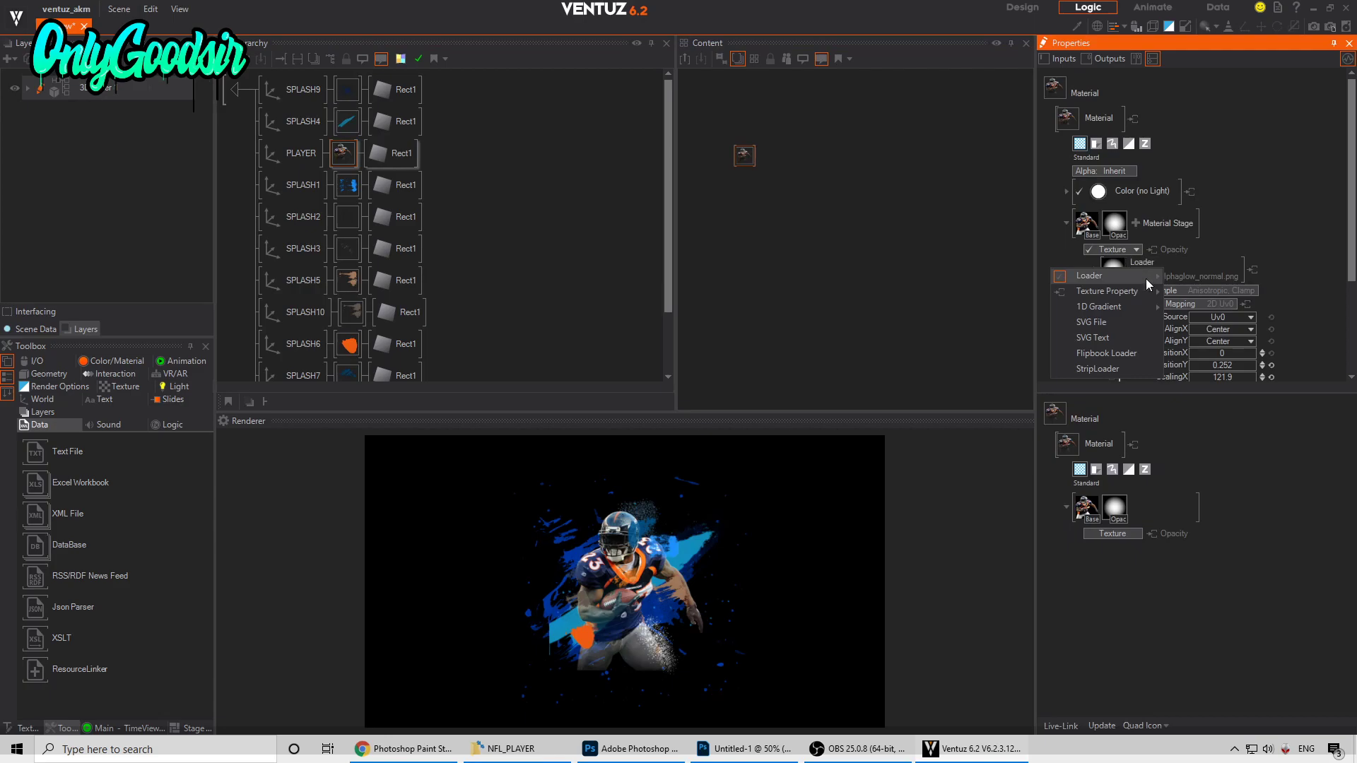
mouse_move(1106, 311)
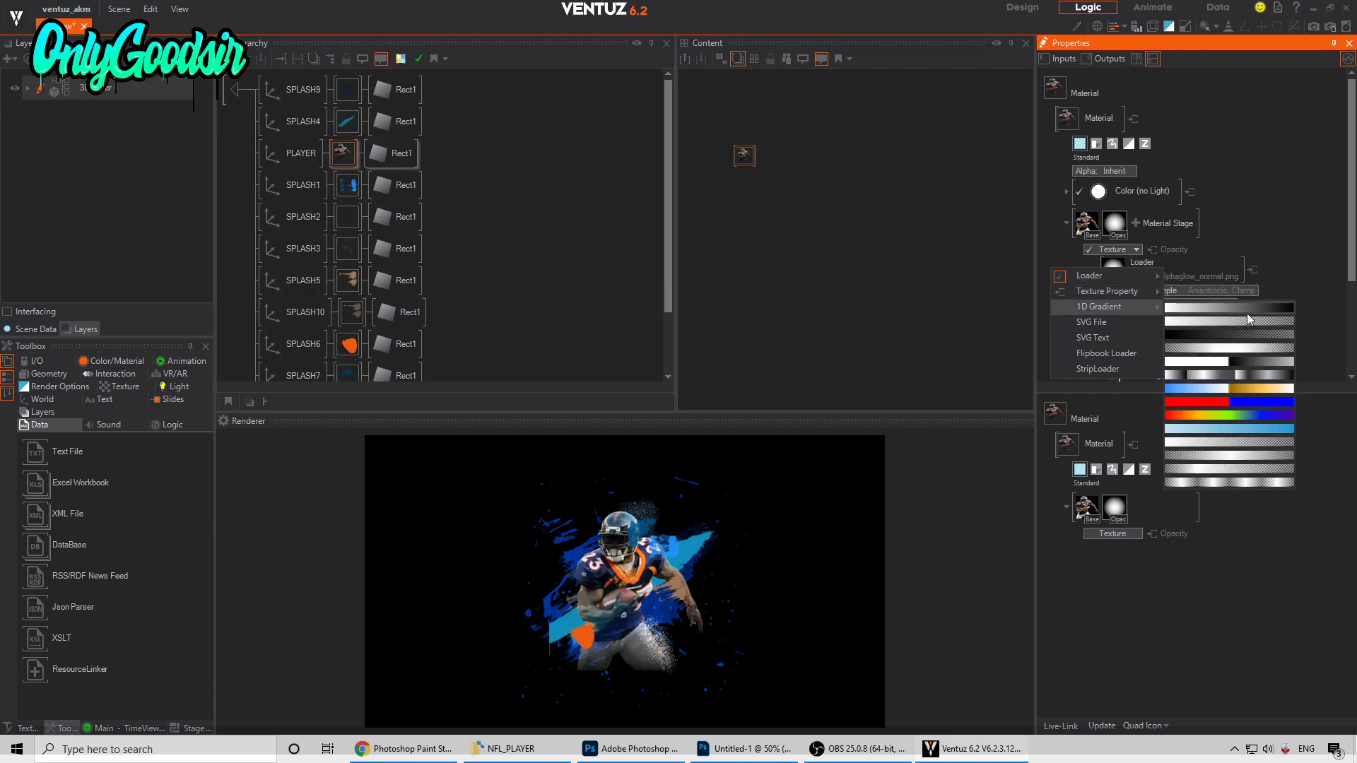
click(1247, 315)
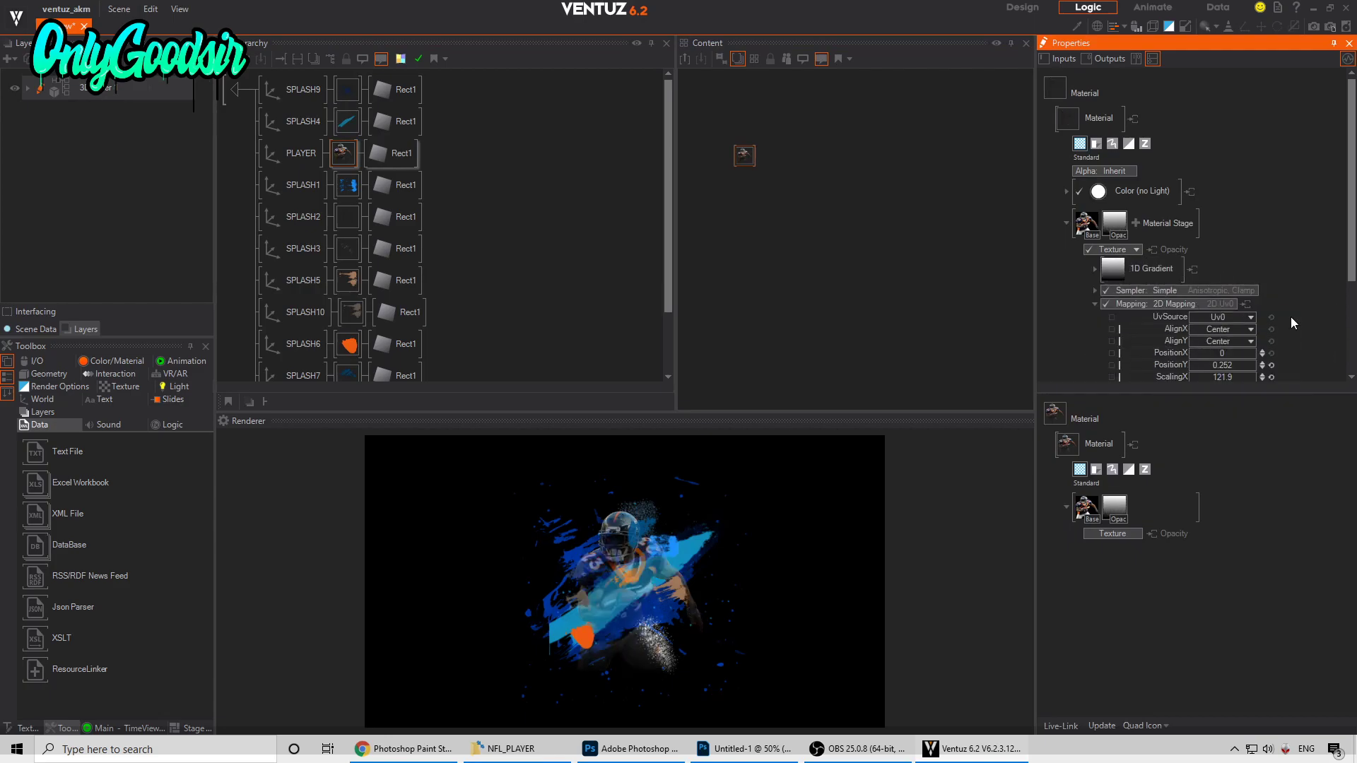
Step: Reset the PositionY, ScalingX and ScalingY of the opacity gradient's 2D mapping to their defaults
scroll(1270, 306, down, 3)
click(1271, 283)
click(1271, 306)
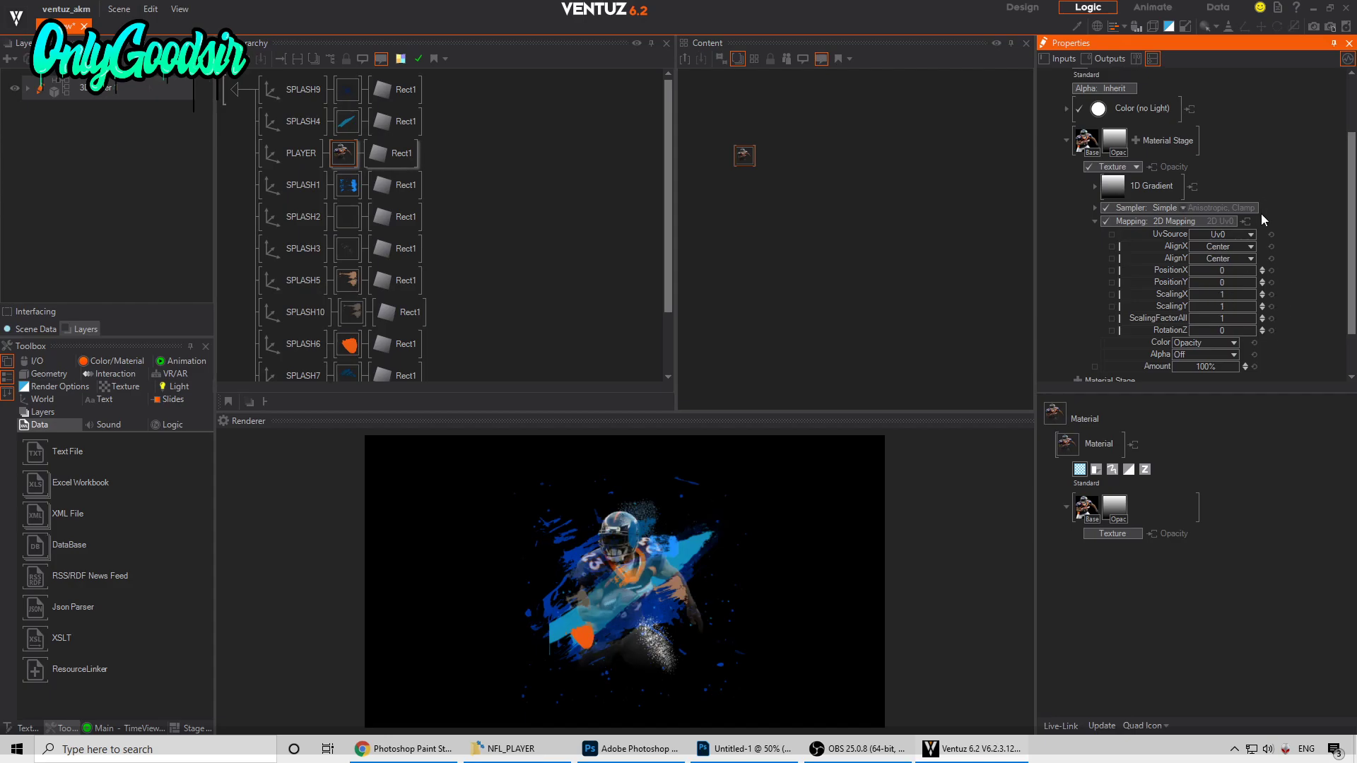
Step: Edit the 1D opacity gradient so white covers most of it and only the player's lower legs fade out
click(1116, 187)
click(977, 229)
drag(980, 233, 1077, 230)
mouse_move(1077, 231)
mouse_down()
mouse_move(1094, 231)
mouse_move(1075, 232)
mouse_up()
click(1303, 159)
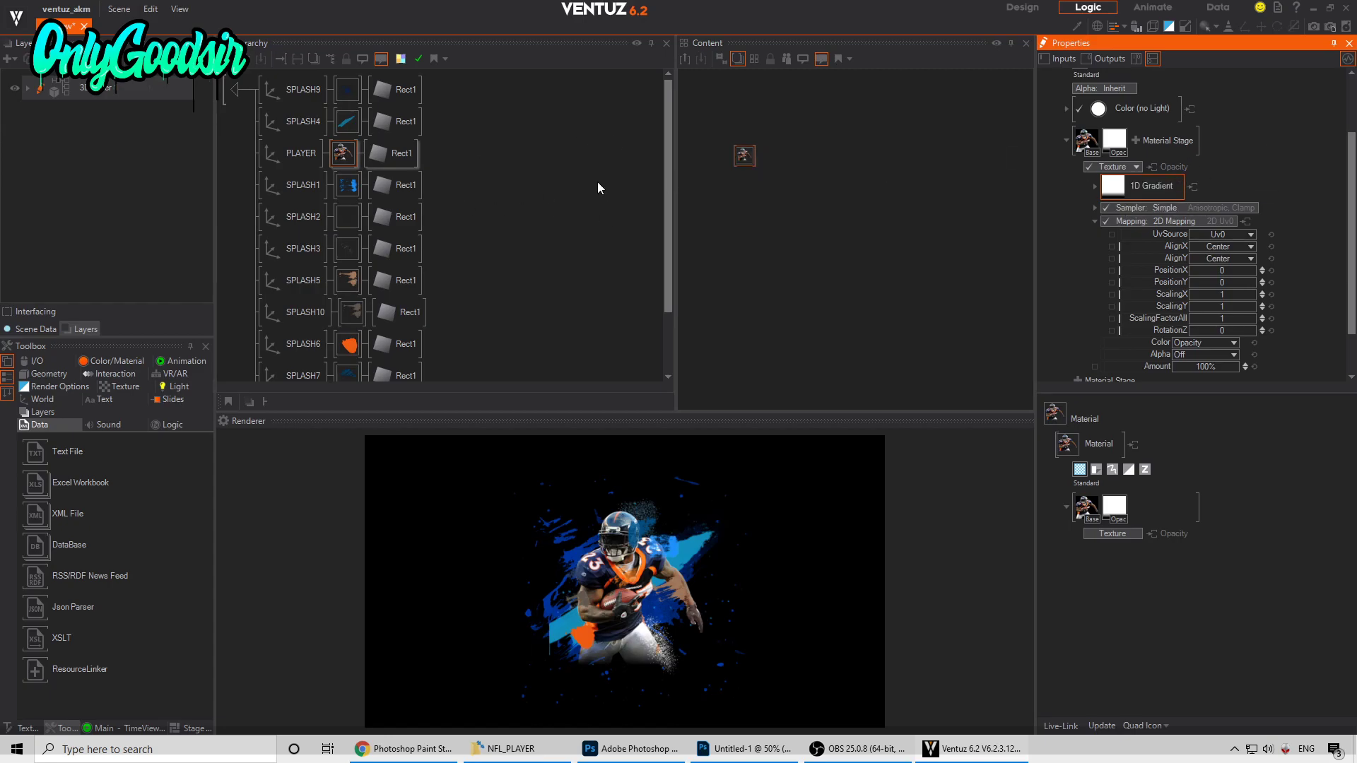
Step: Return to the parent level, reset the axis's X and Y position, and adjust its transform to place the player in the frame's left half
click(247, 92)
click(272, 95)
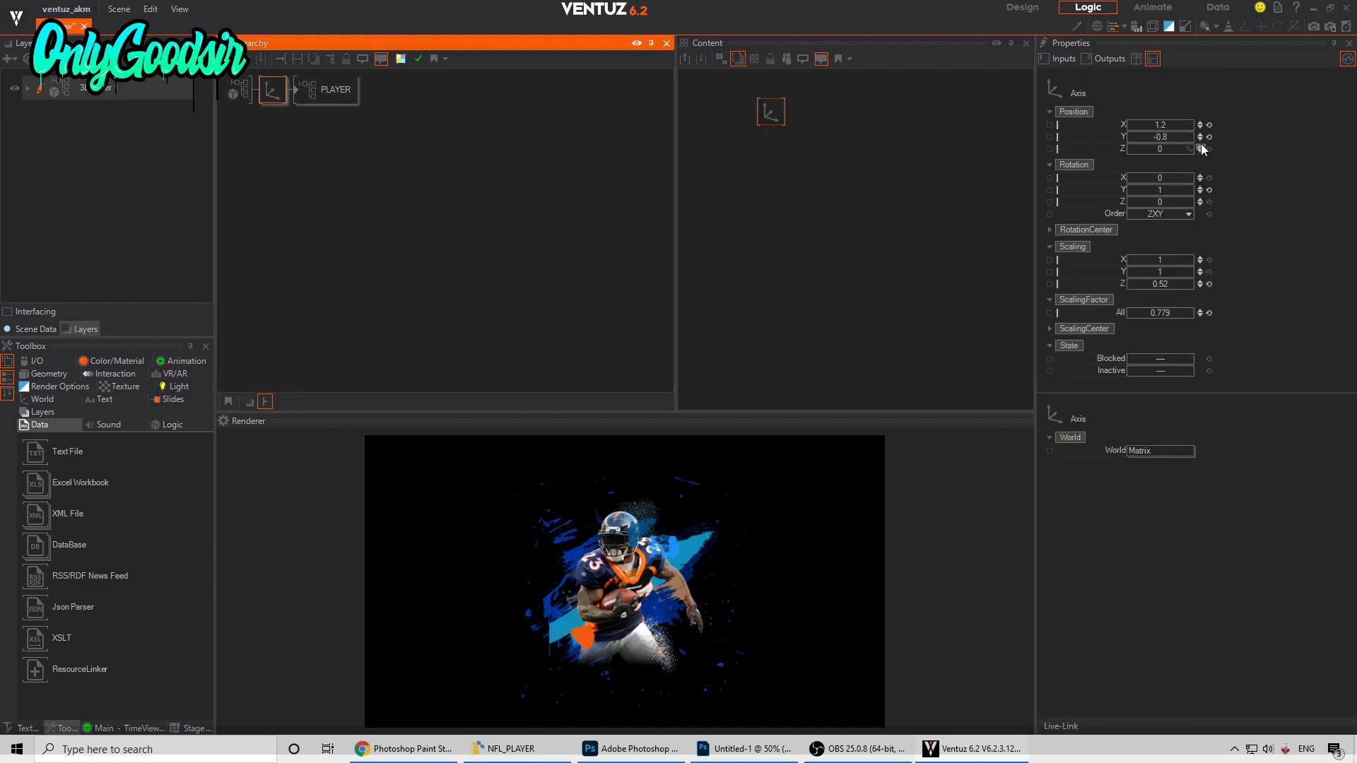
click(1209, 136)
click(1209, 124)
drag(1163, 150, 1157, 189)
drag(1162, 283, 1165, 281)
drag(1153, 188, 1163, 190)
drag(1163, 125, 1151, 125)
double_click(296, 92)
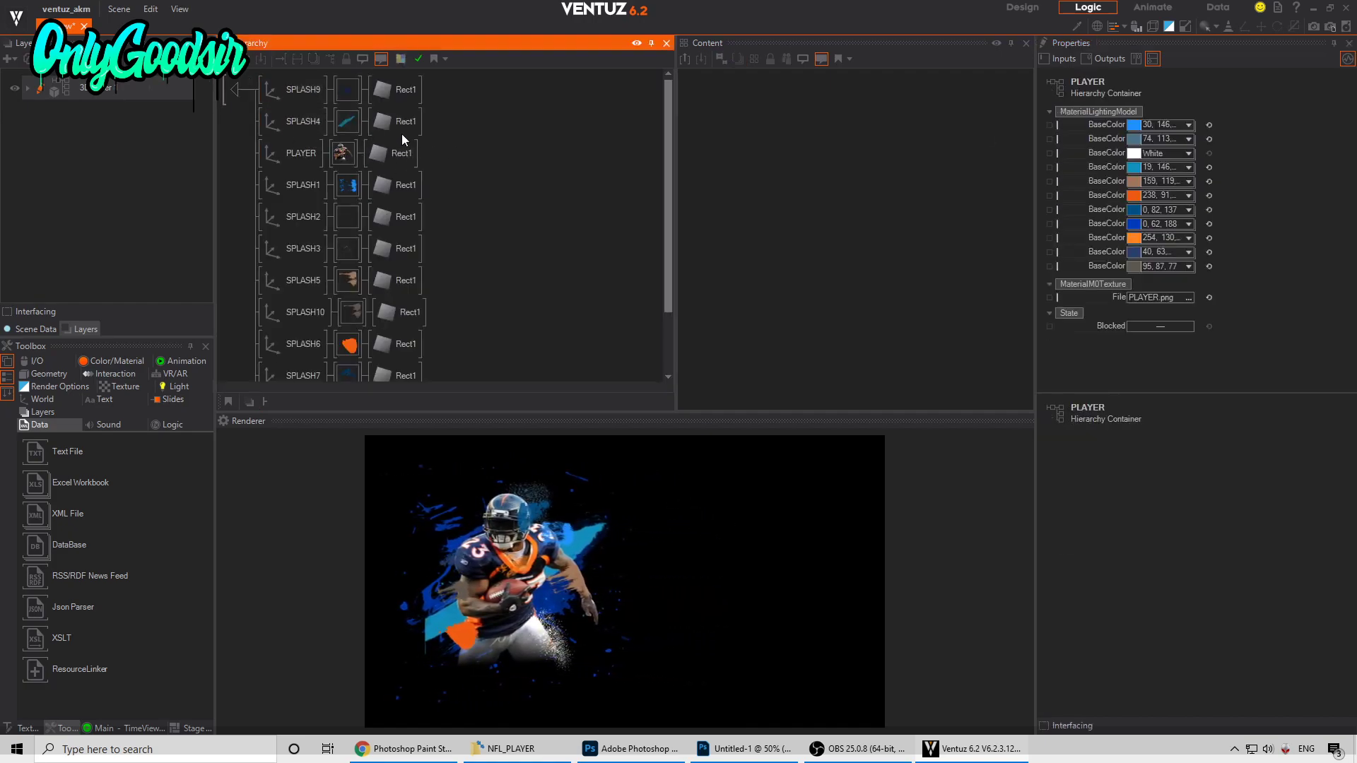
double_click(231, 84)
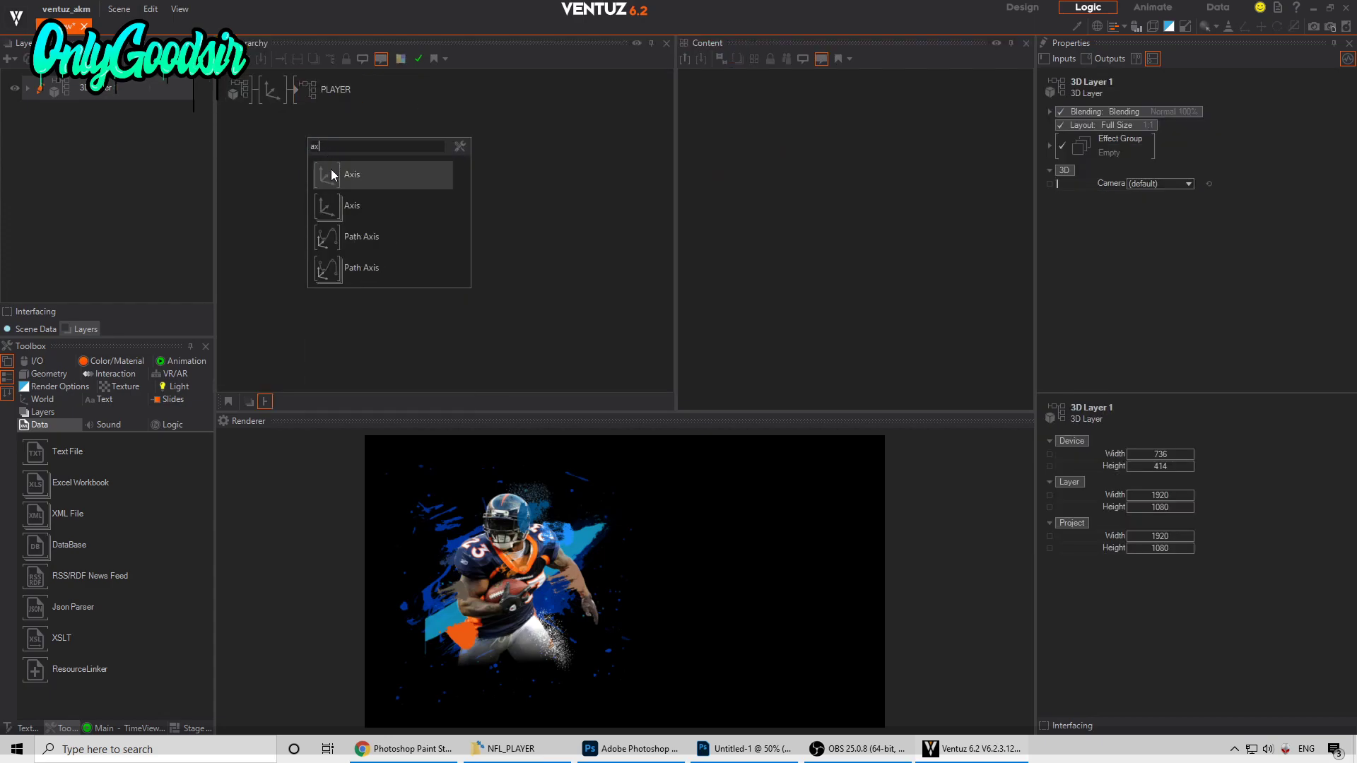
Step: Add a new Axis beneath the PLAYER container under the parent axis and attach a 2D Text node to it
drag(314, 105, 308, 117)
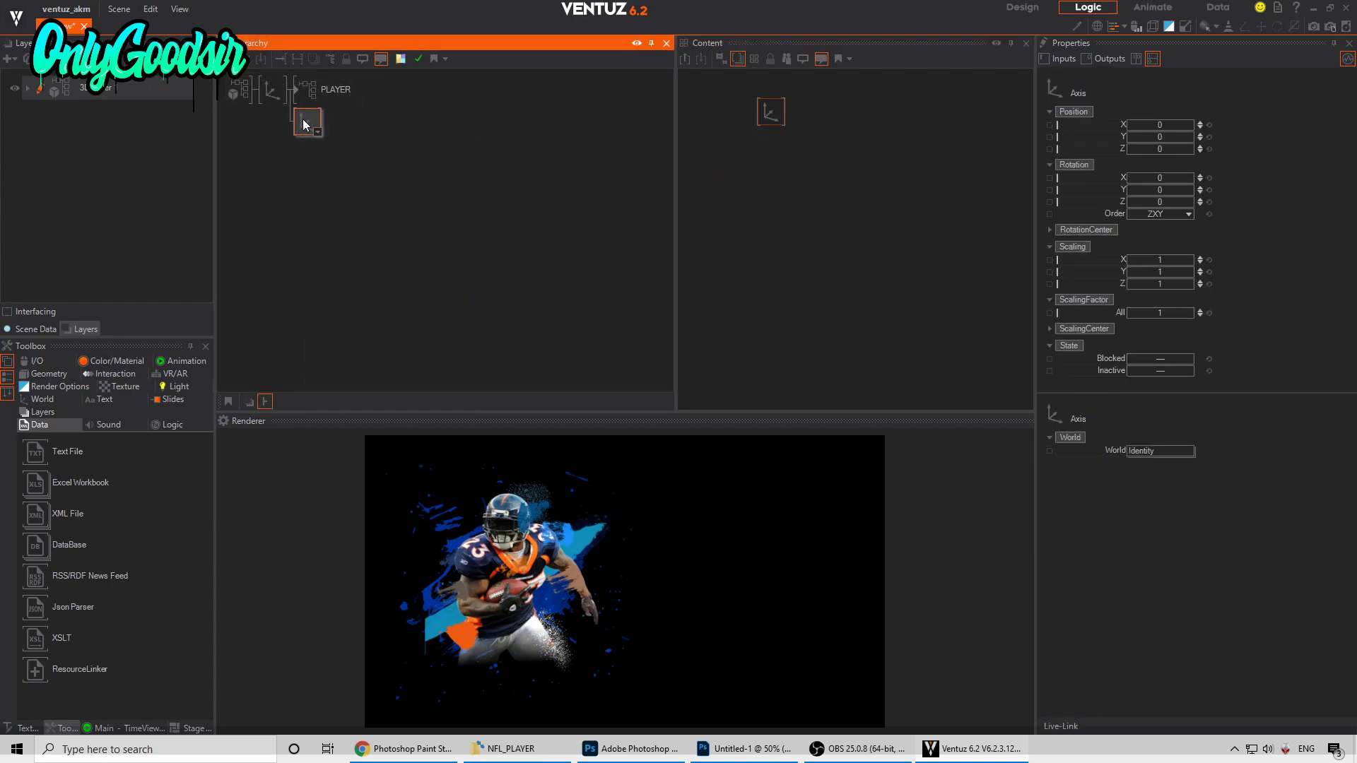
key(Tab)
text(te)
drag(330, 228, 319, 127)
click(368, 144)
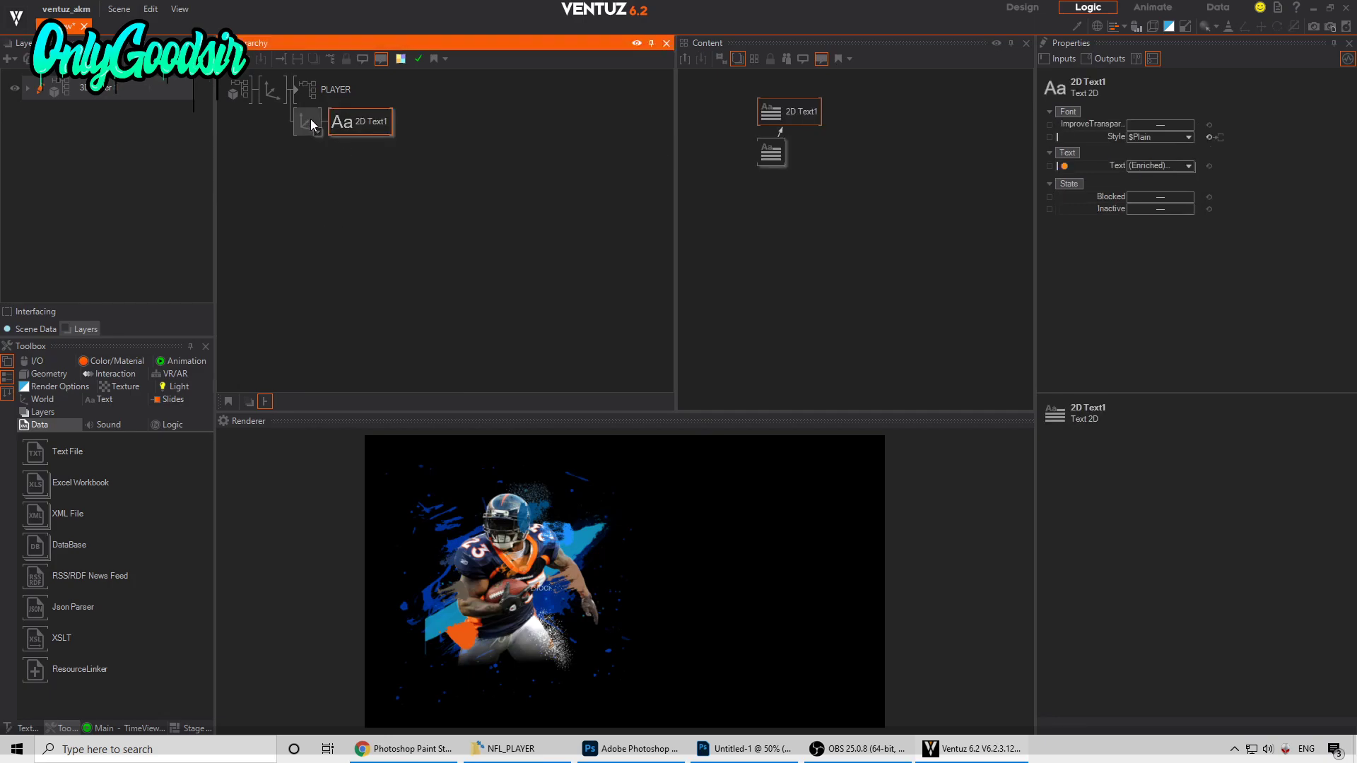
Step: Change the 2D Text node's Block Text content to 23
click(360, 122)
click(771, 152)
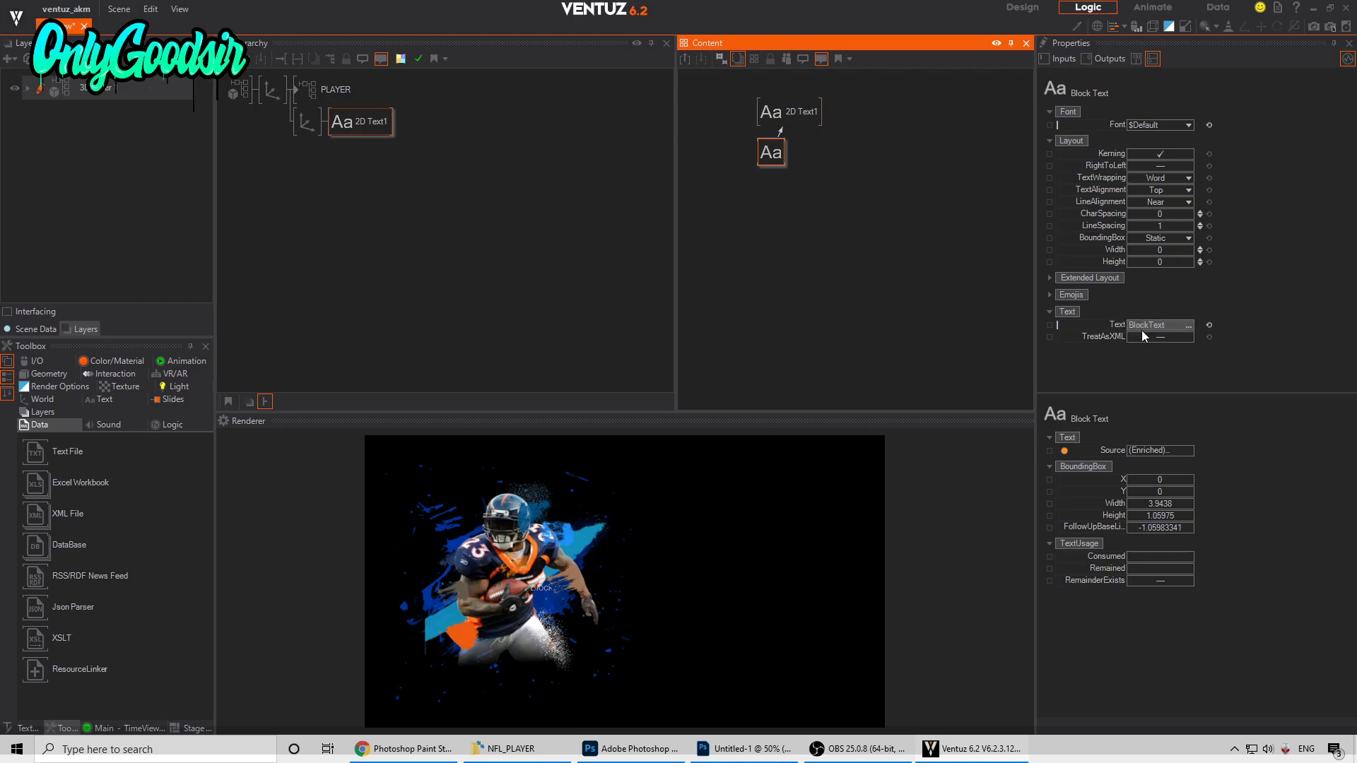
click(1162, 325)
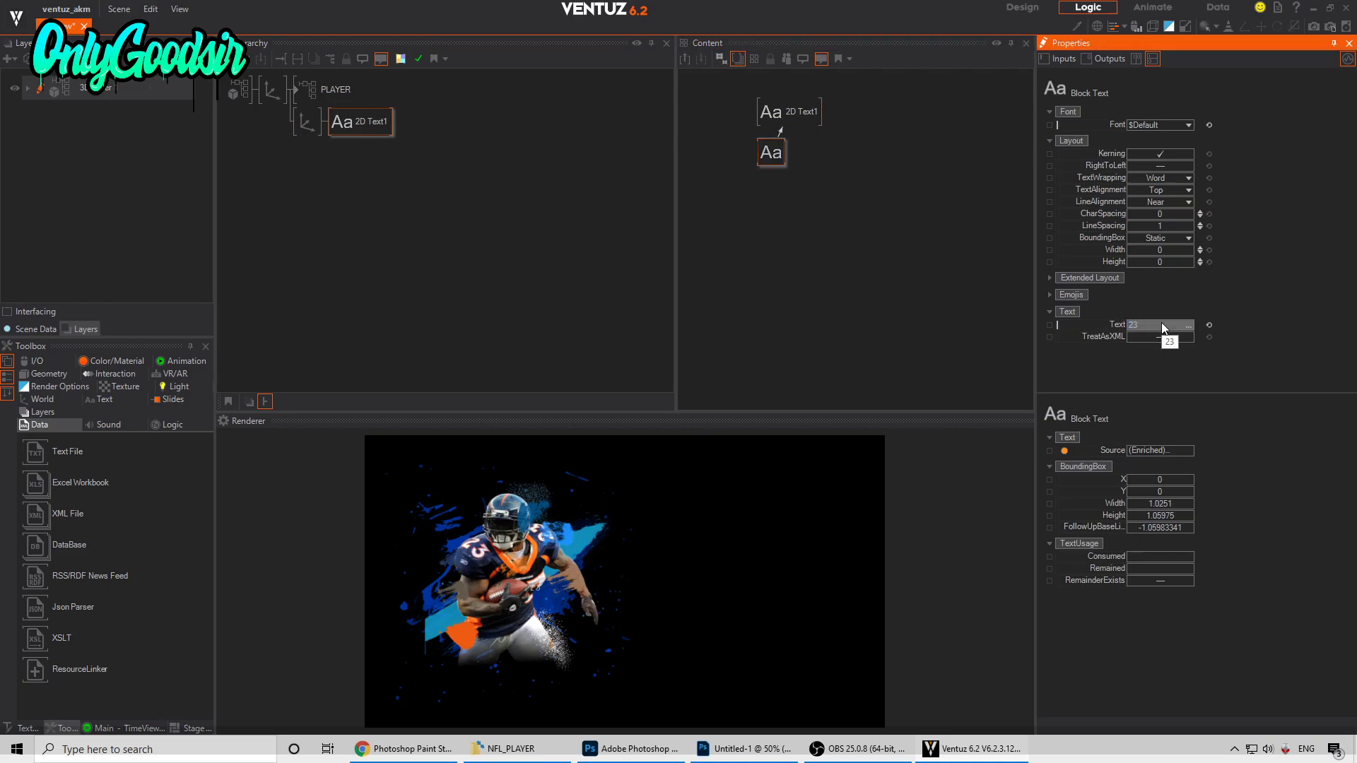
Step: Set the text axis's overall scaling factor to 4.1 and its position to X -1.4, Y -2.8 and Z -2.6
click(306, 122)
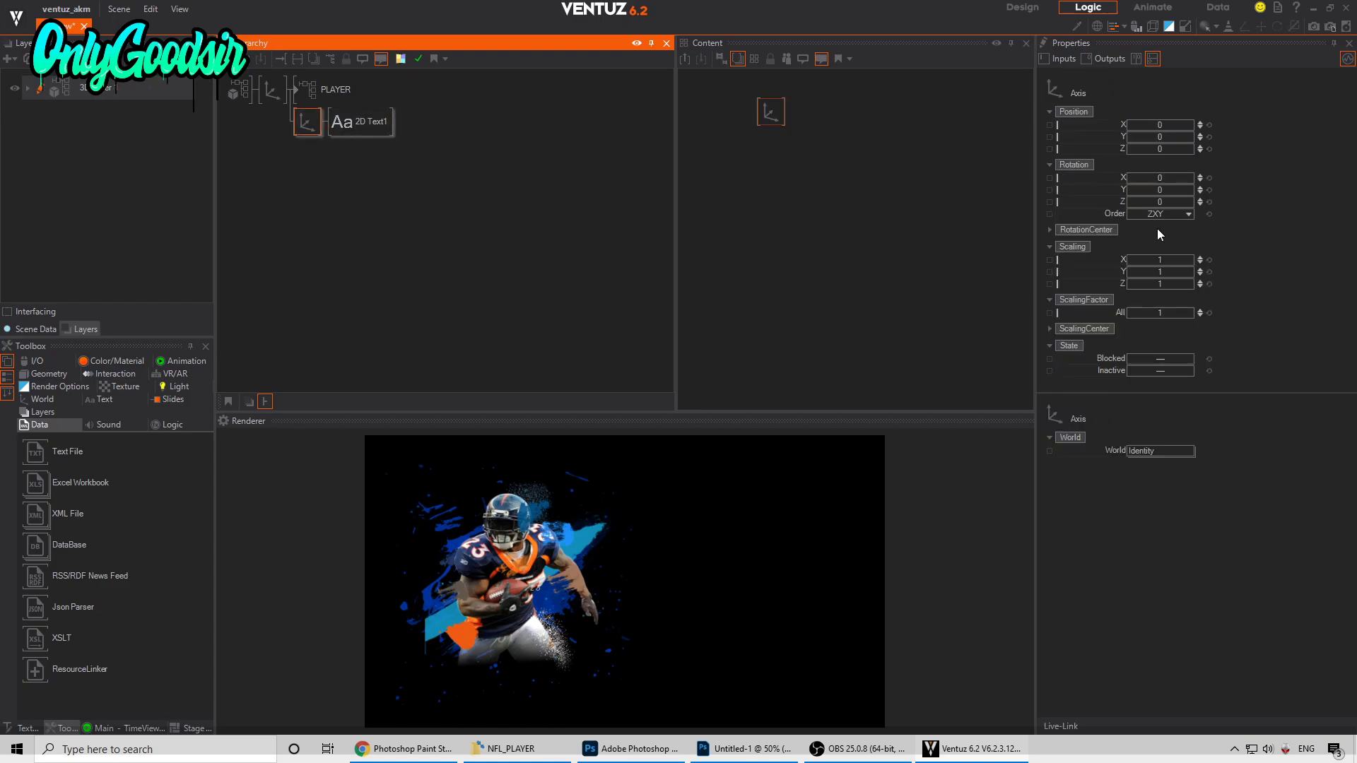
drag(1159, 312, 1175, 313)
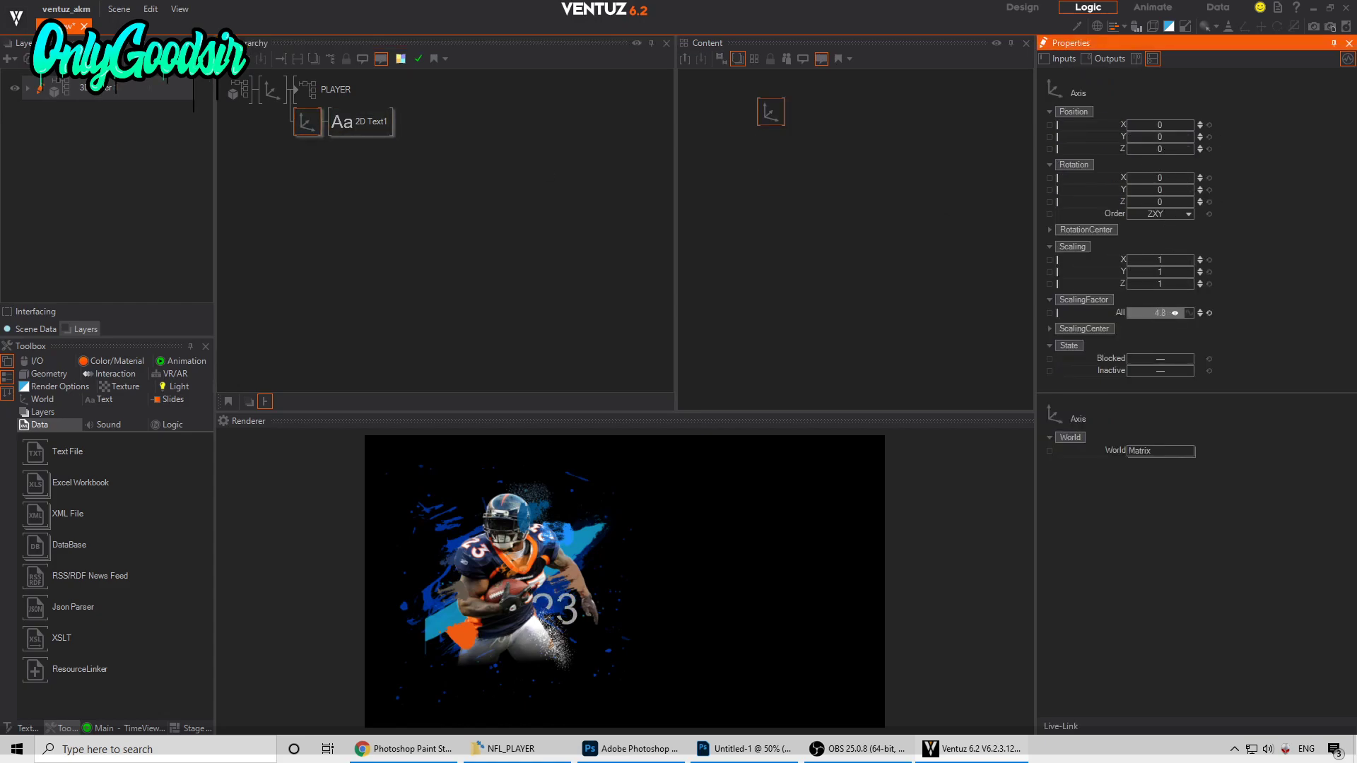
mouse_move(1162, 148)
mouse_down()
mouse_move(1134, 148)
mouse_move(1164, 148)
mouse_move(1152, 148)
mouse_move(1159, 124)
mouse_move(1141, 125)
mouse_move(1163, 130)
mouse_up()
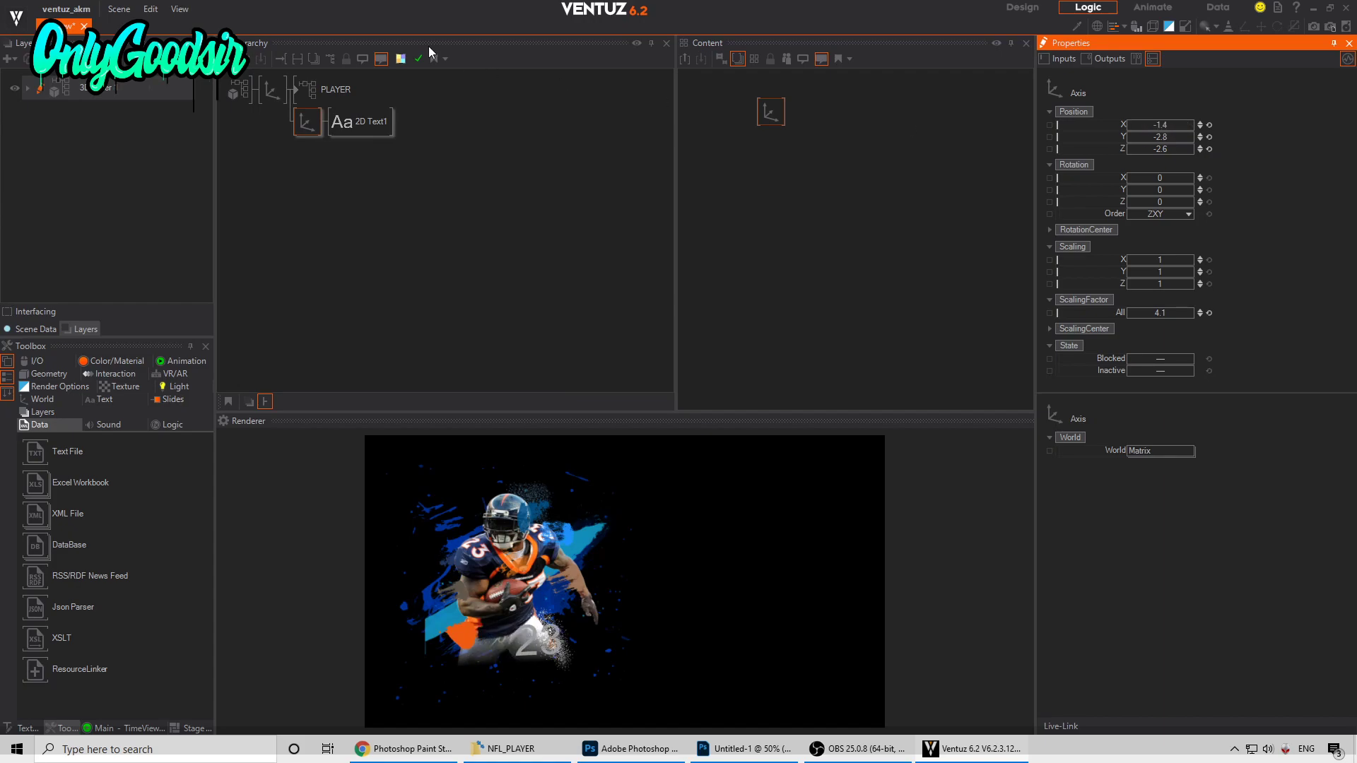
Step: Edit the Block Text's typeface and choose the Normal style of the Freshman system font
click(362, 121)
click(771, 152)
click(1189, 125)
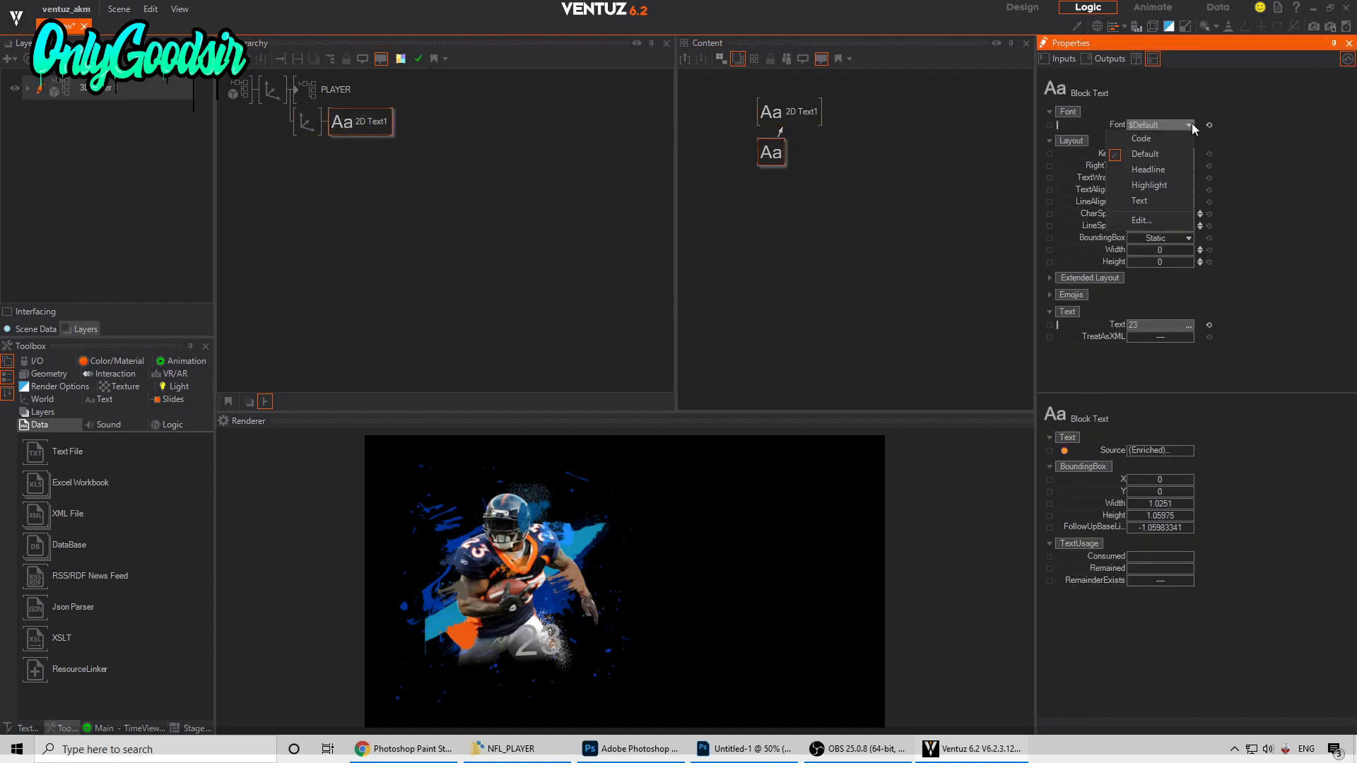
click(1144, 220)
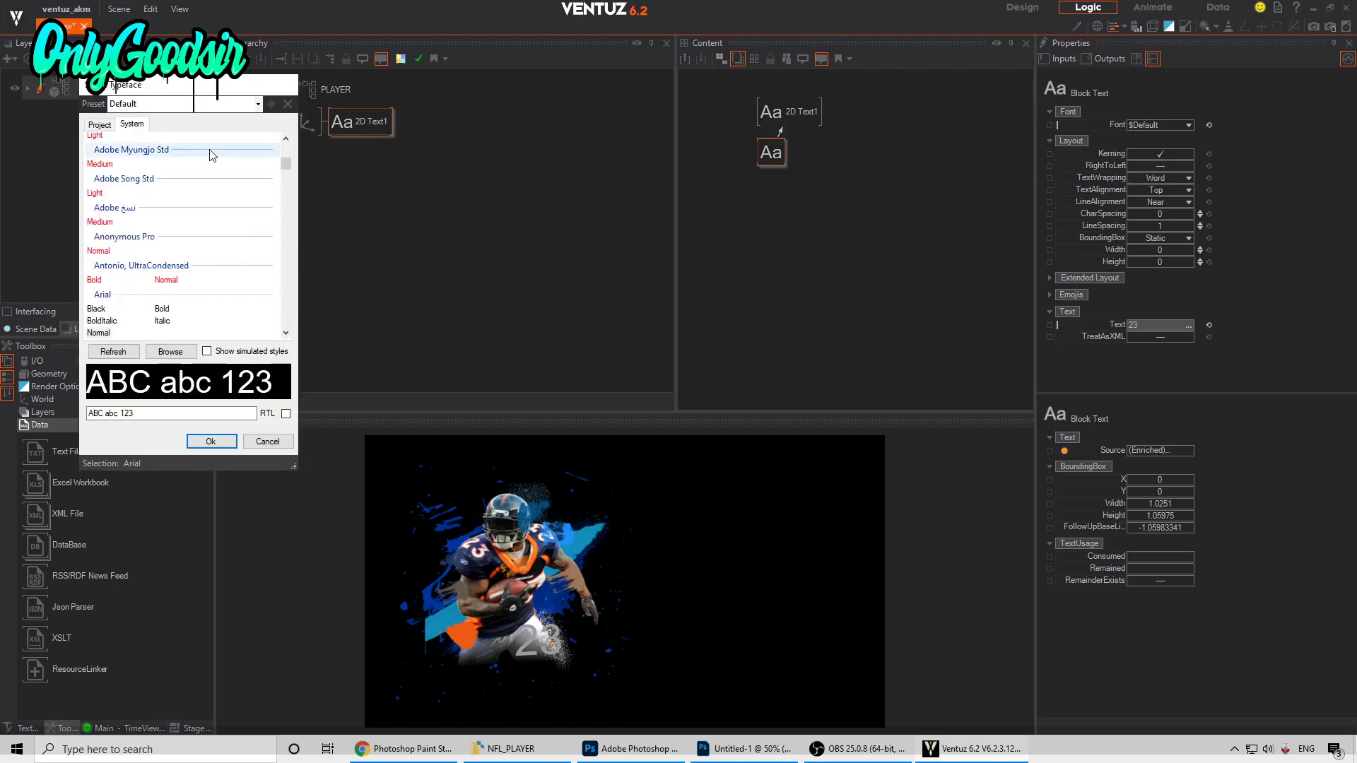
click(100, 125)
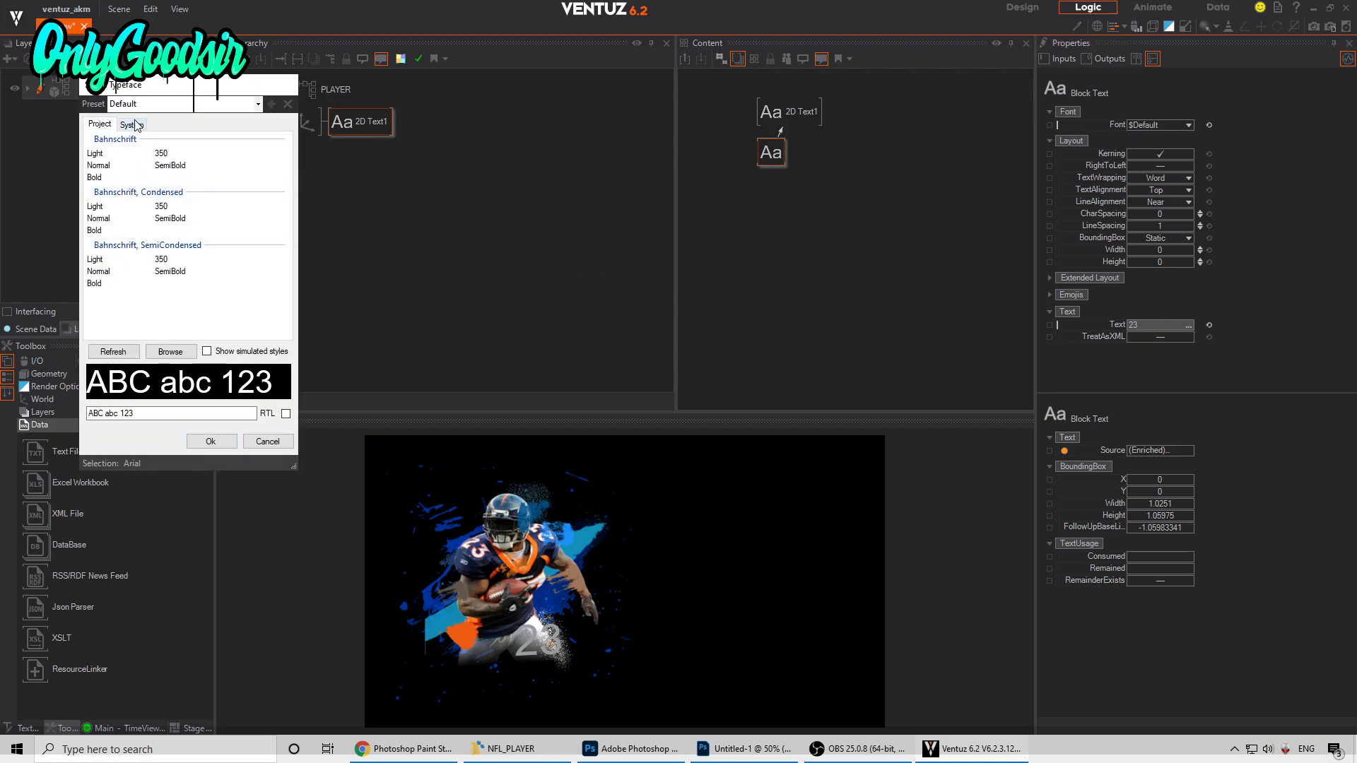
click(131, 124)
drag(285, 168, 300, 202)
click(197, 268)
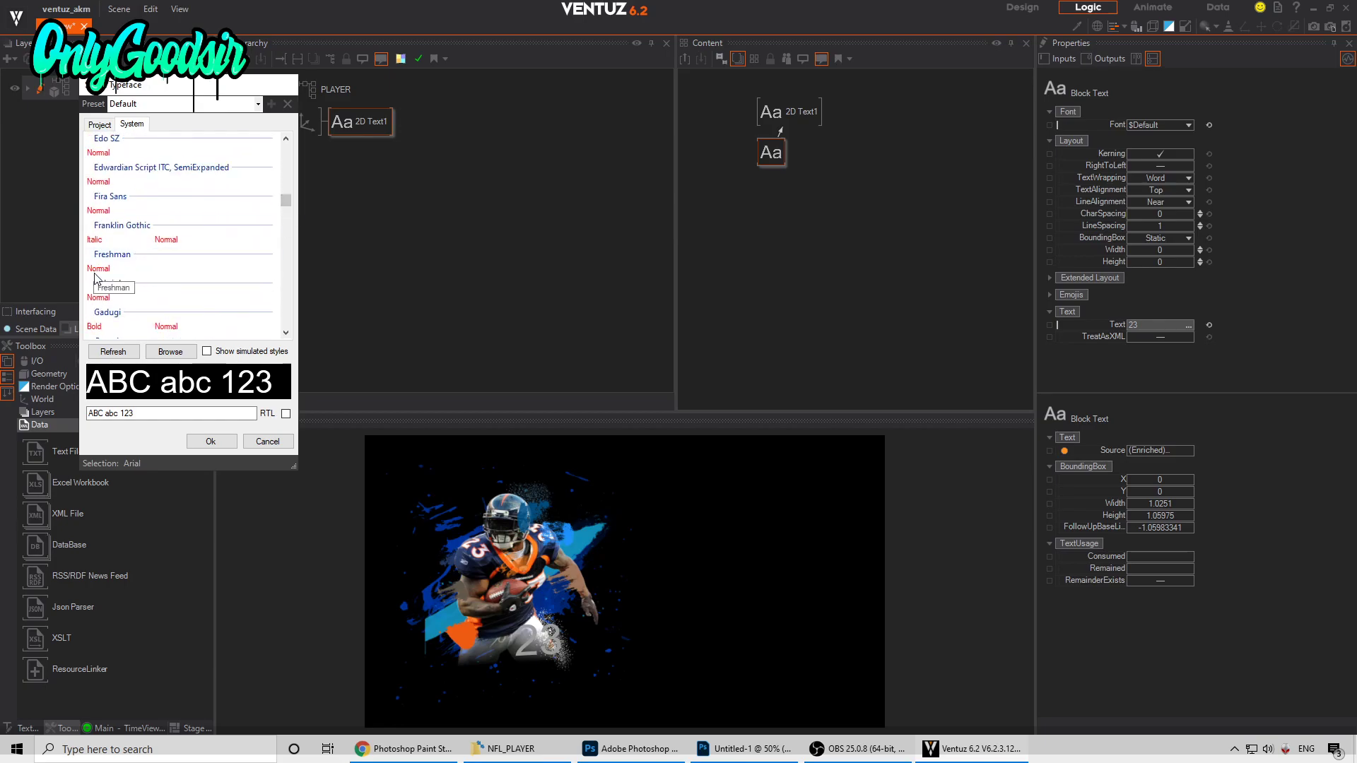
Step: Apply the Freshman typeface, save FRESHMAN.TTF over the existing file in the Fonts folder, and deselect the text
click(211, 441)
click(736, 425)
click(633, 335)
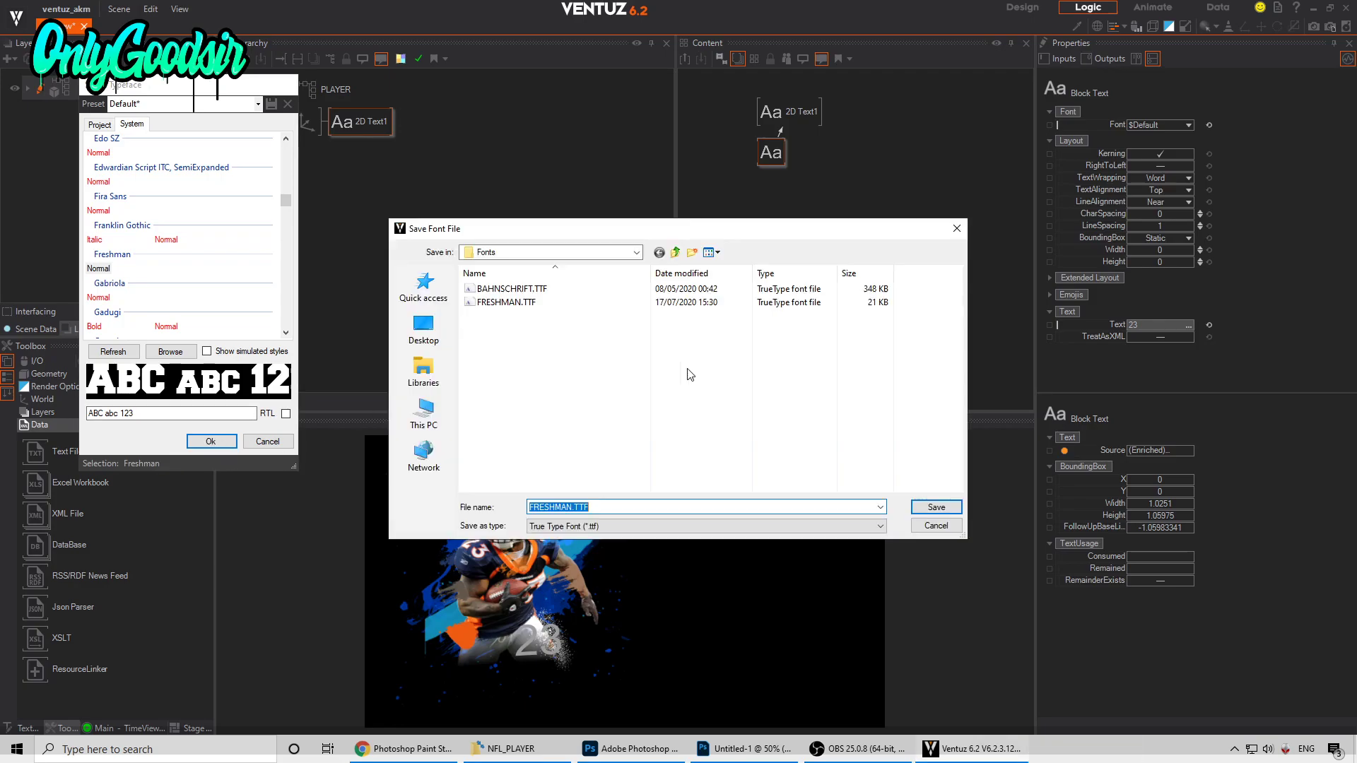
click(936, 507)
click(712, 374)
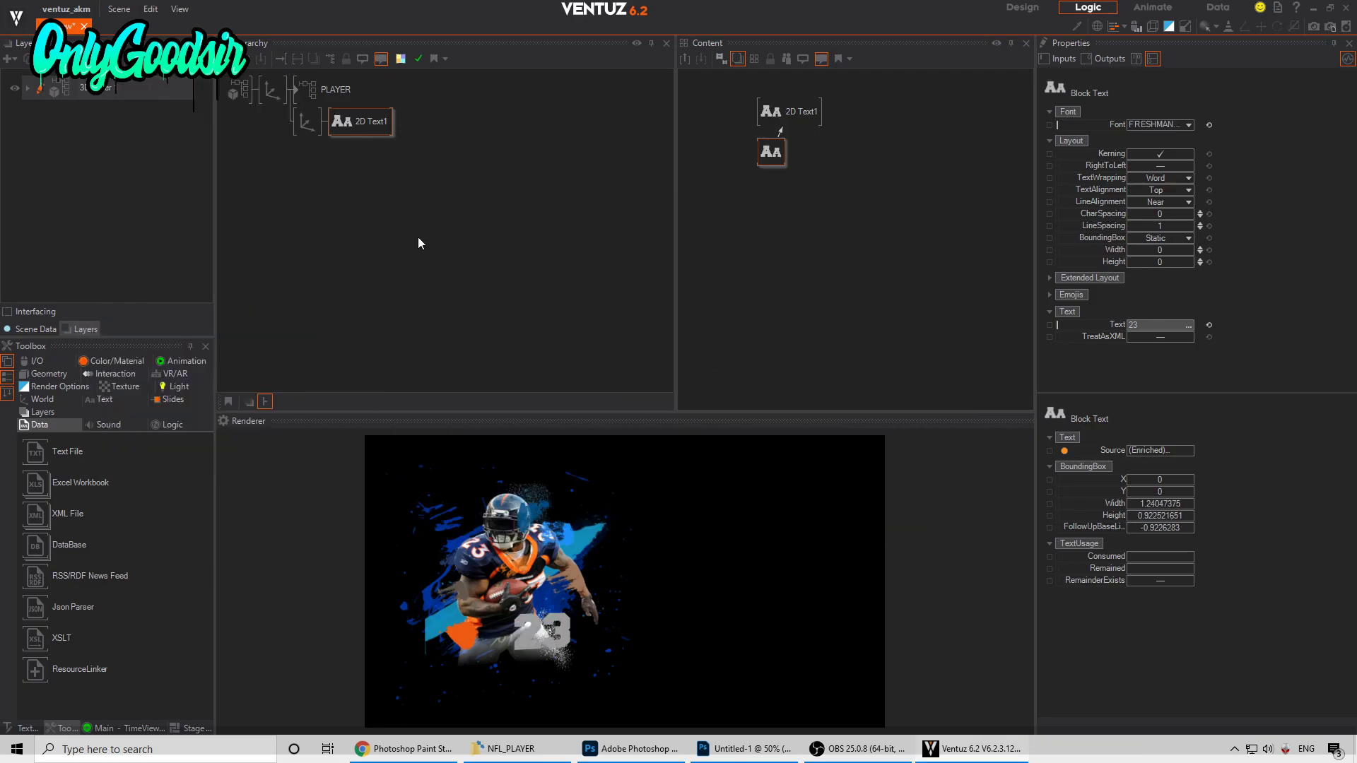
drag(774, 154, 792, 174)
click(416, 209)
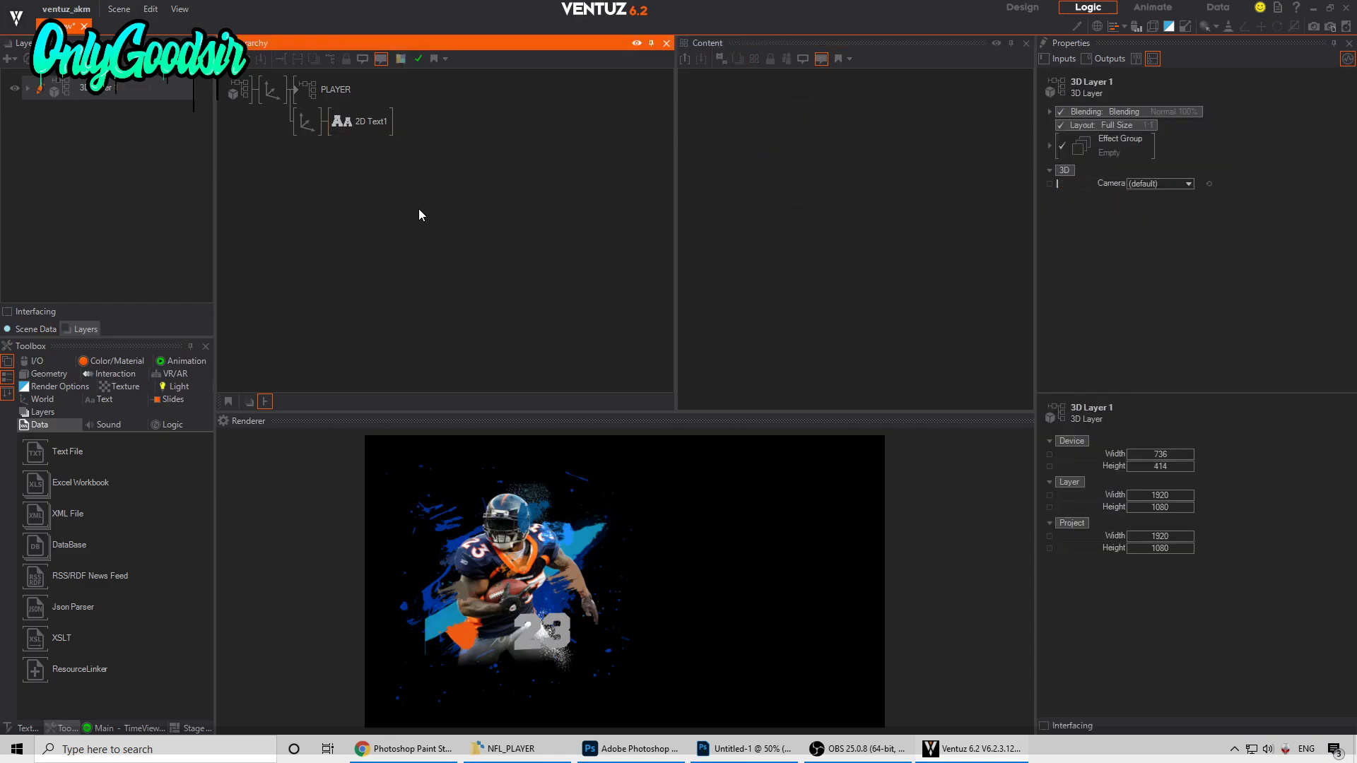
Step: Add a Color material before the 2D Text node and make it a white Color (no Light) material
text(c)
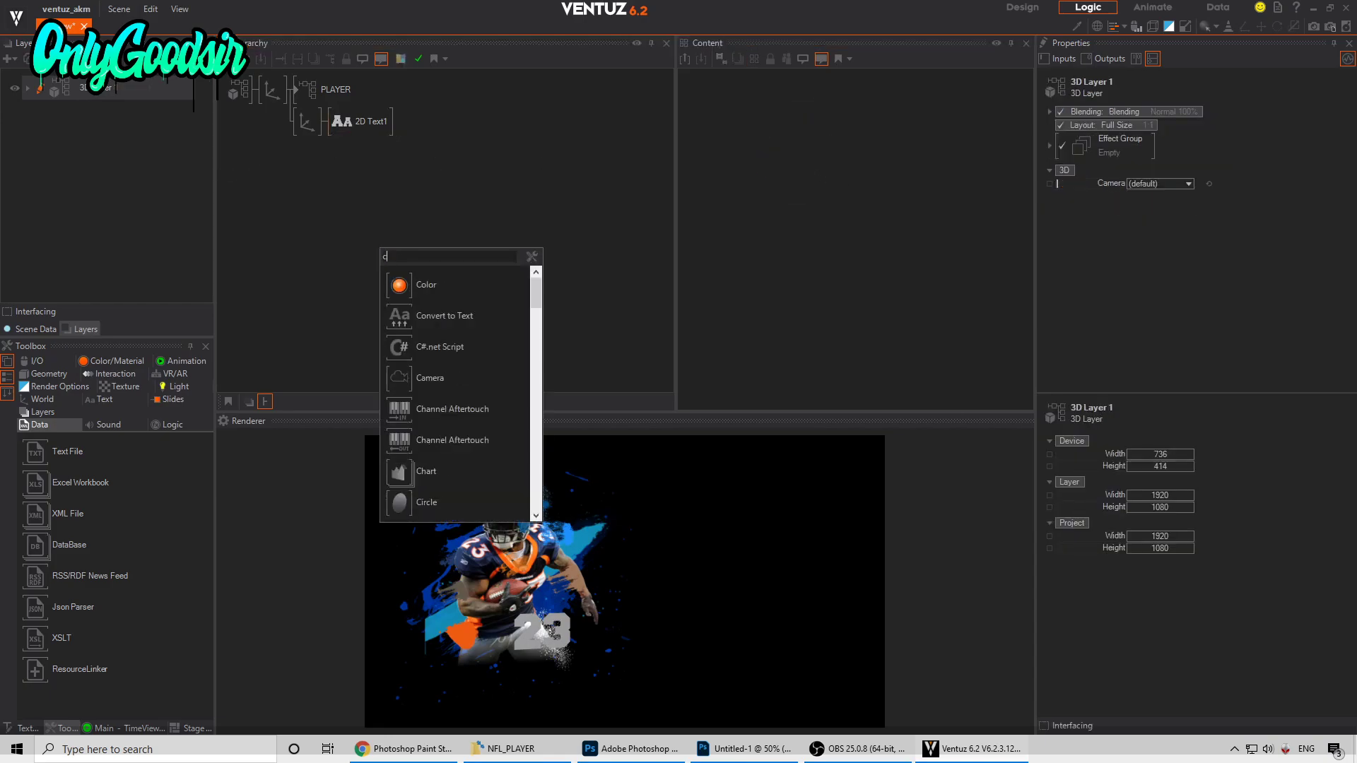
click(399, 285)
click(1159, 192)
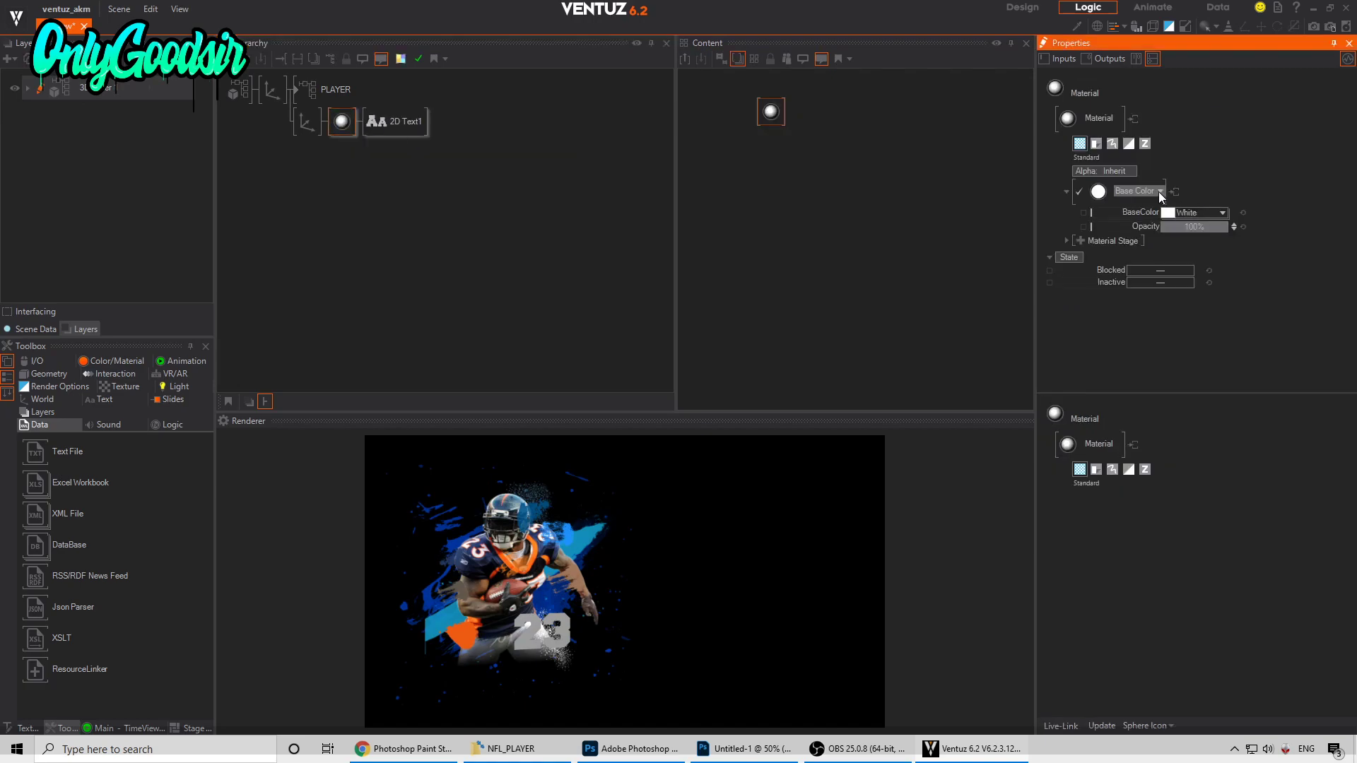
click(1117, 232)
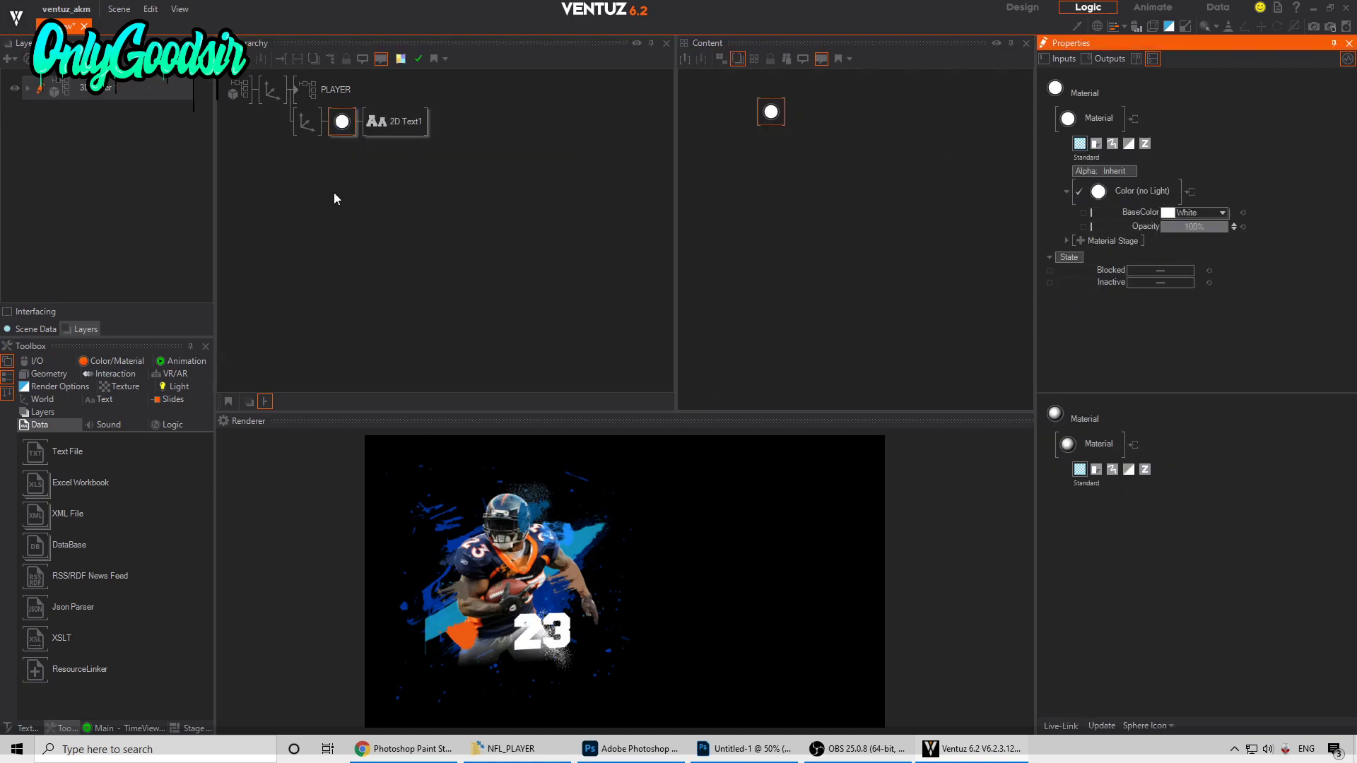
Step: Try the Neon Glow, Outline 3D and Outline Contrast font styles on the 2D Text node
click(387, 122)
click(786, 113)
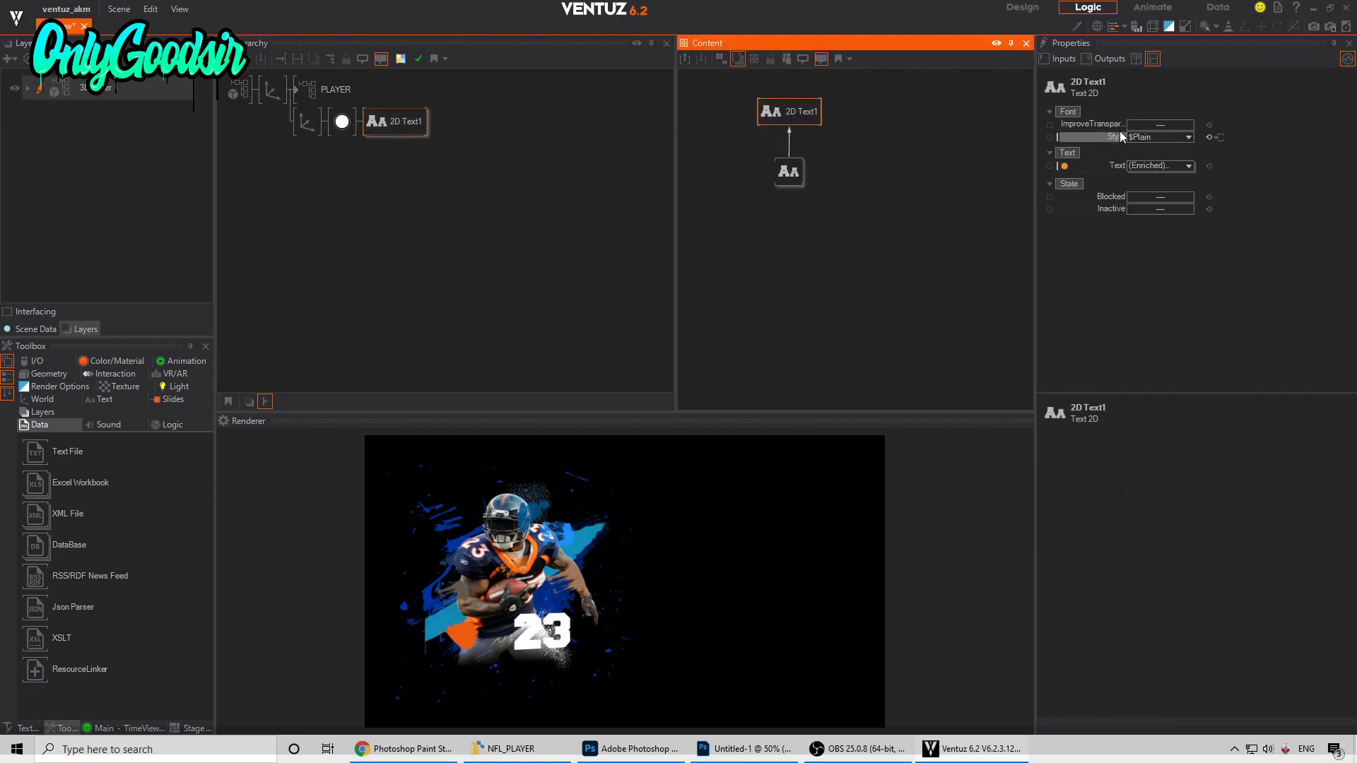
click(1188, 138)
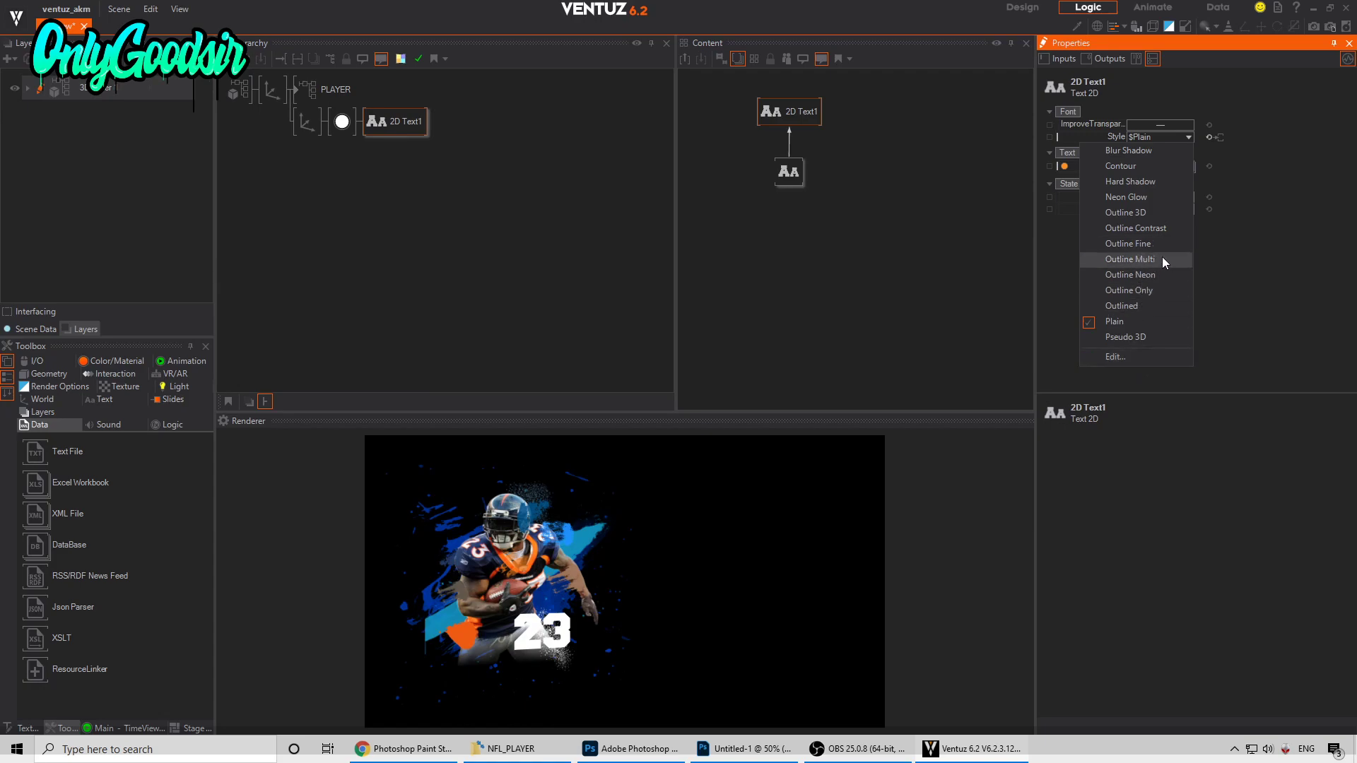
click(1115, 197)
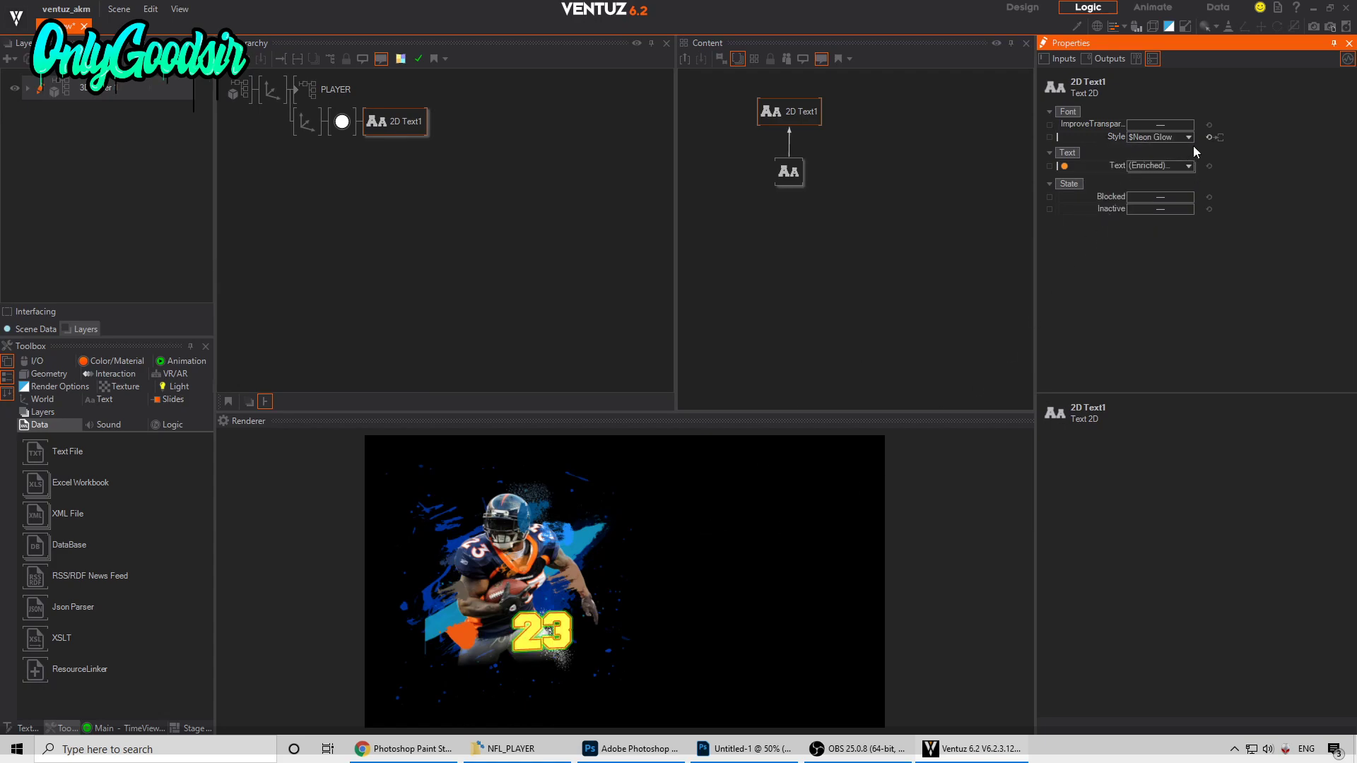
click(1189, 137)
click(1137, 216)
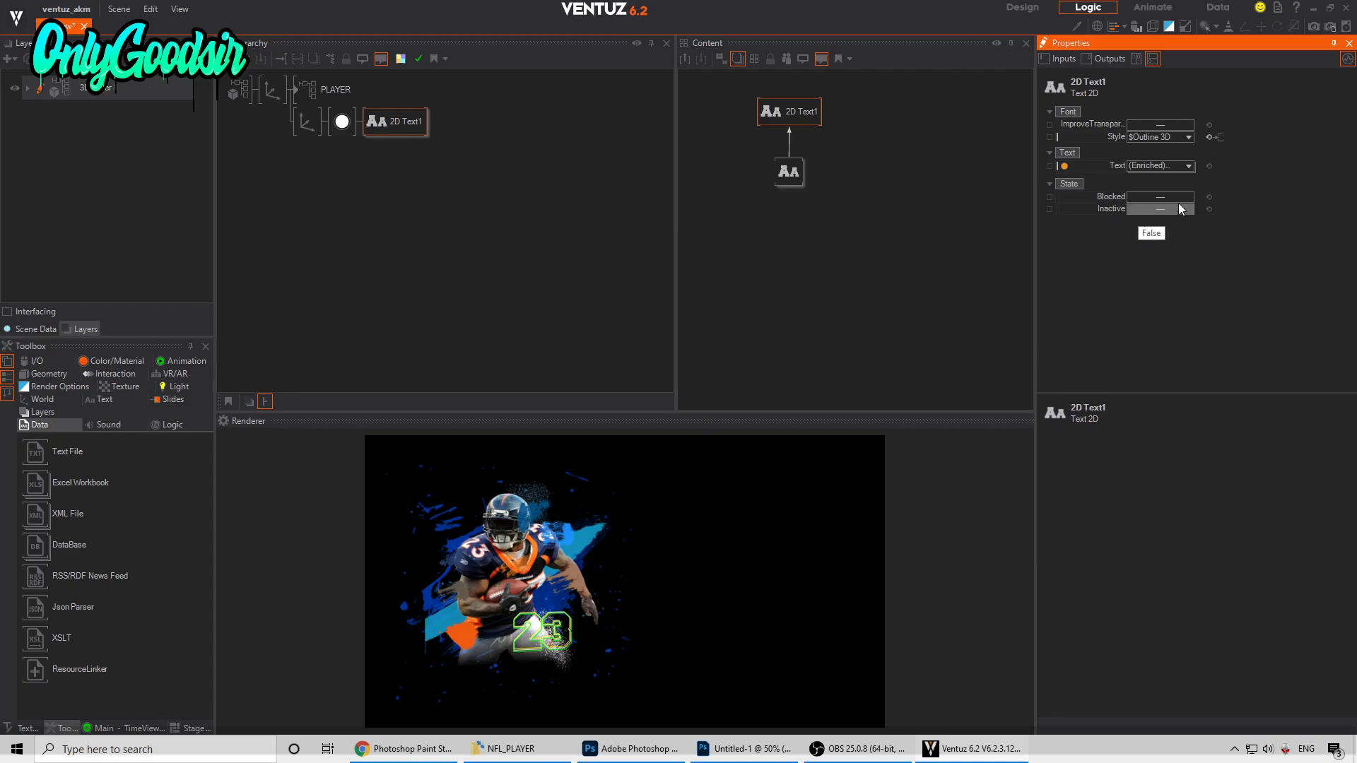
click(1187, 137)
click(1137, 227)
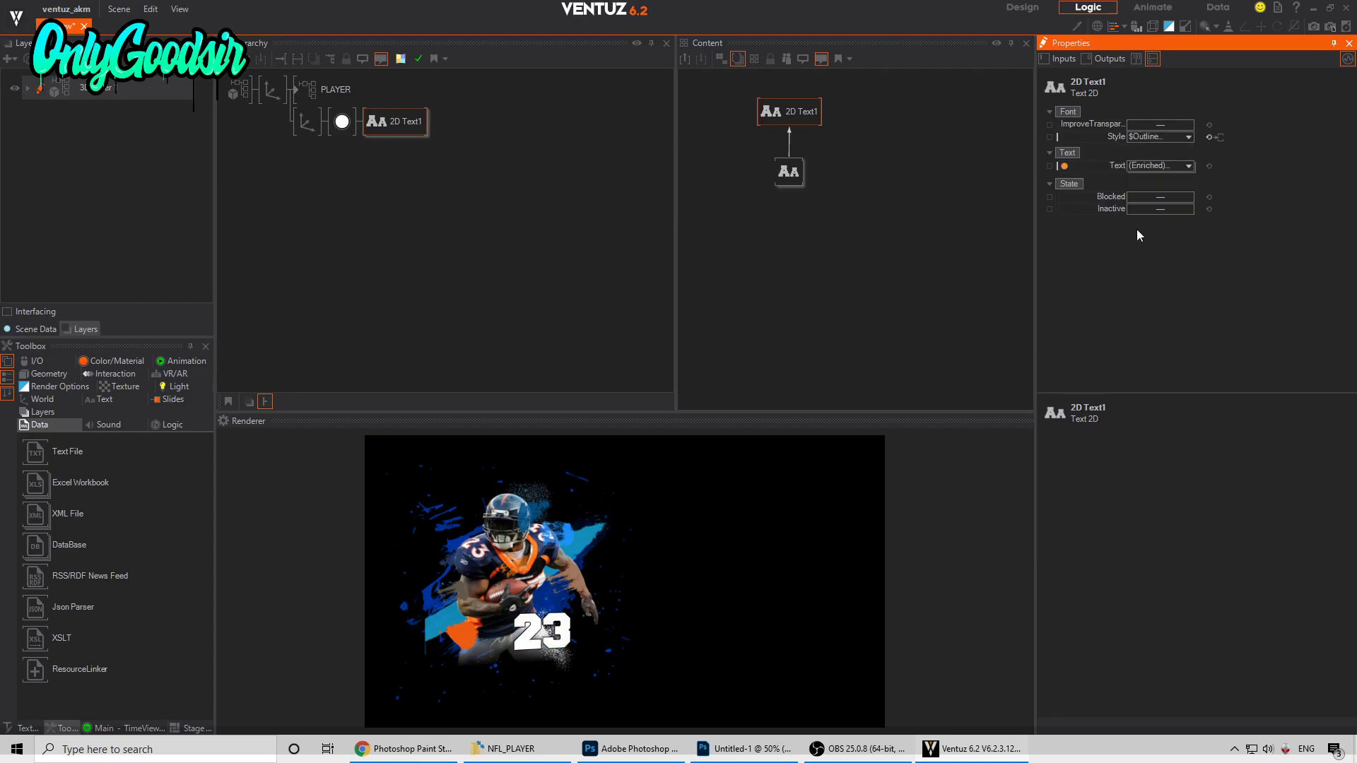
Step: Try the Outline Fine and Outline Neon font styles on the 2D Text node, and recheck Outline 3D and Outline Contrast
click(1187, 137)
click(1144, 248)
click(1189, 138)
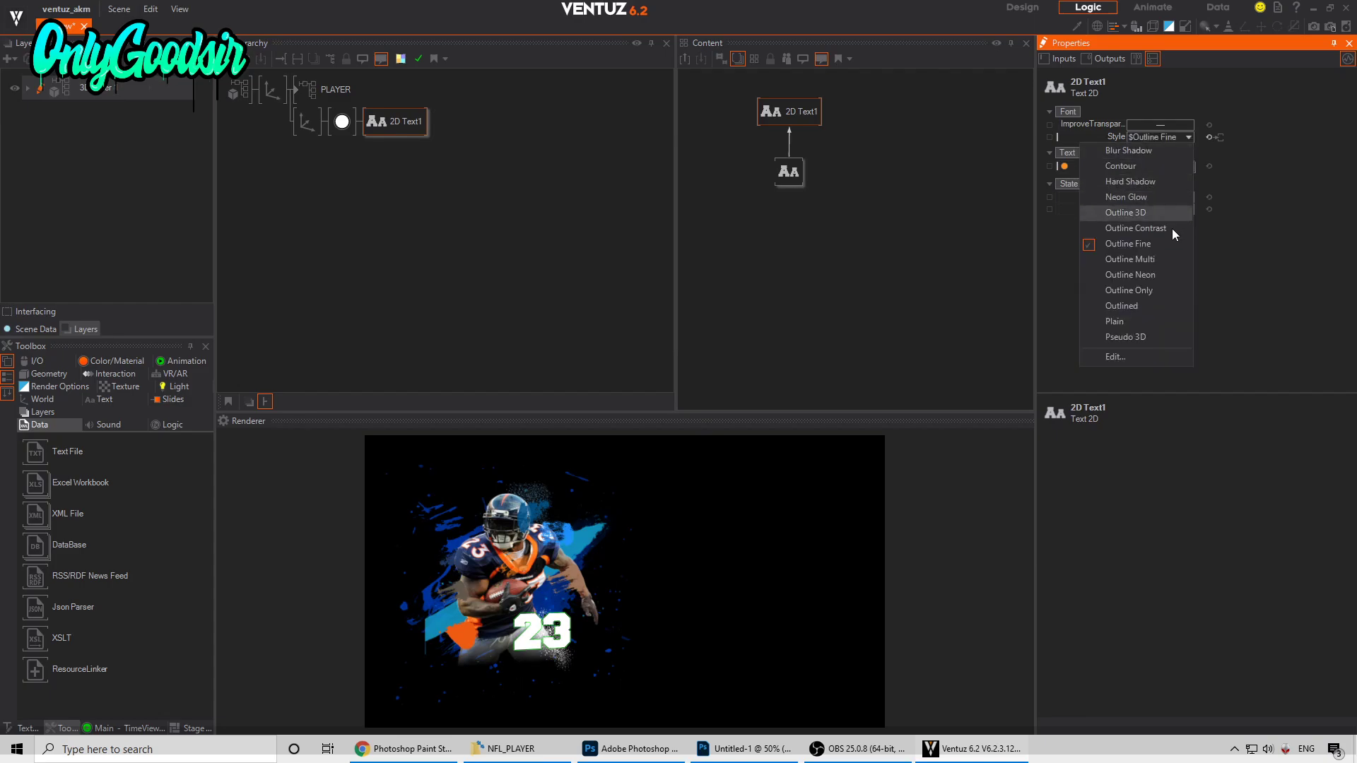
click(1152, 275)
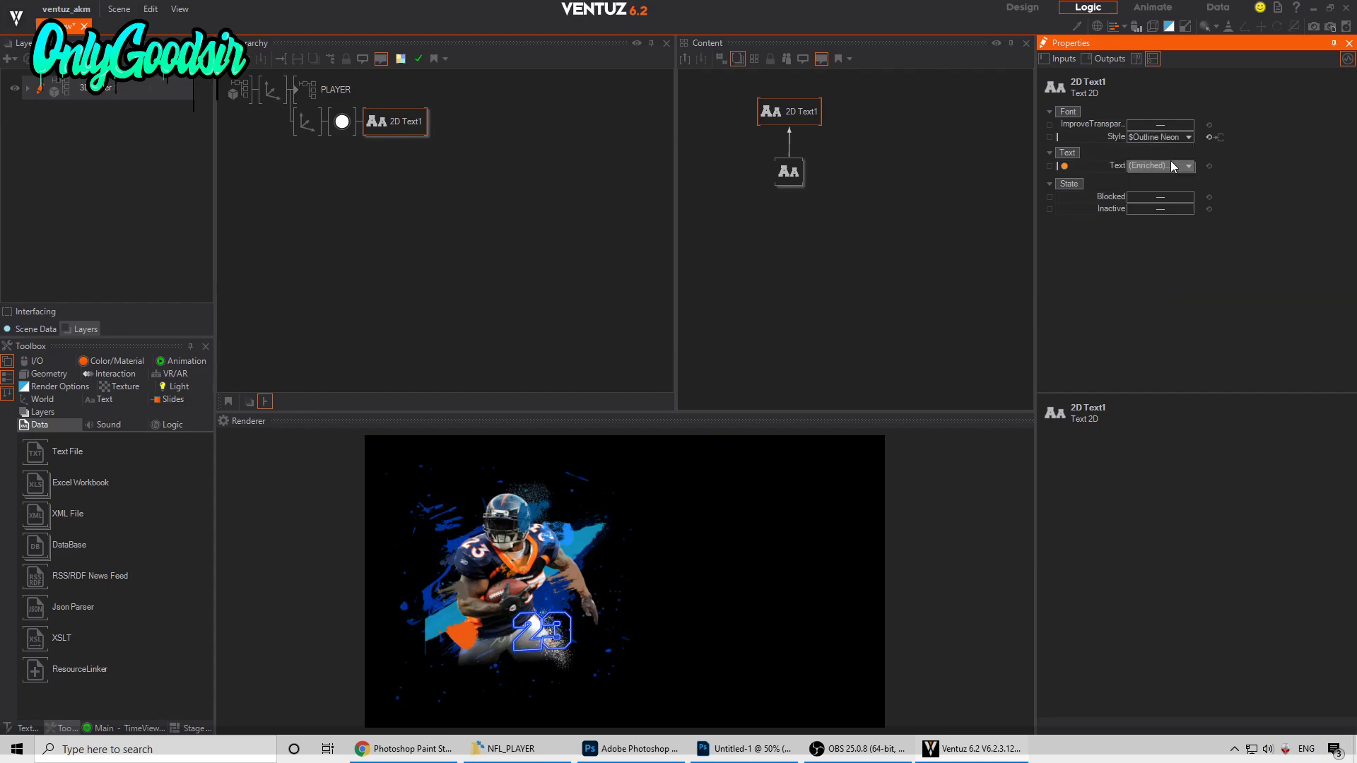
click(1189, 139)
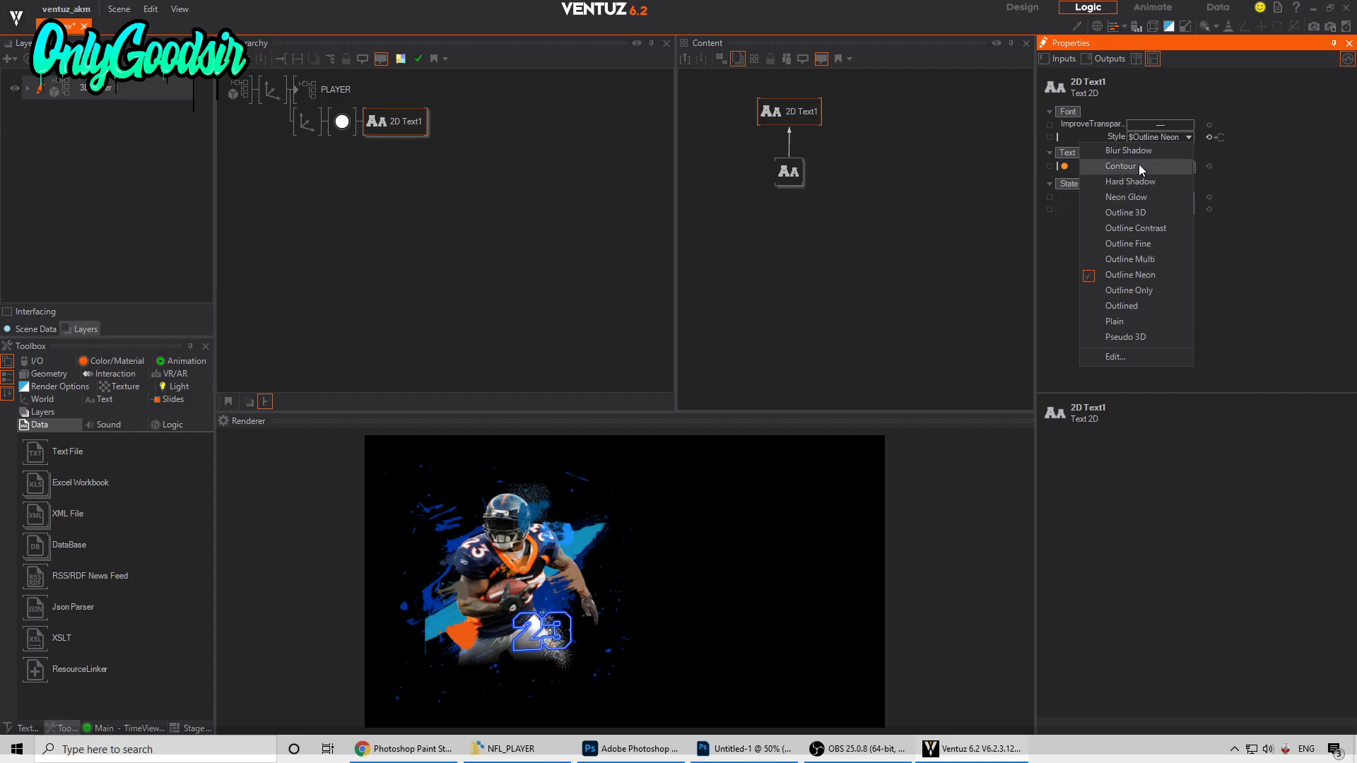
click(1151, 213)
click(1187, 138)
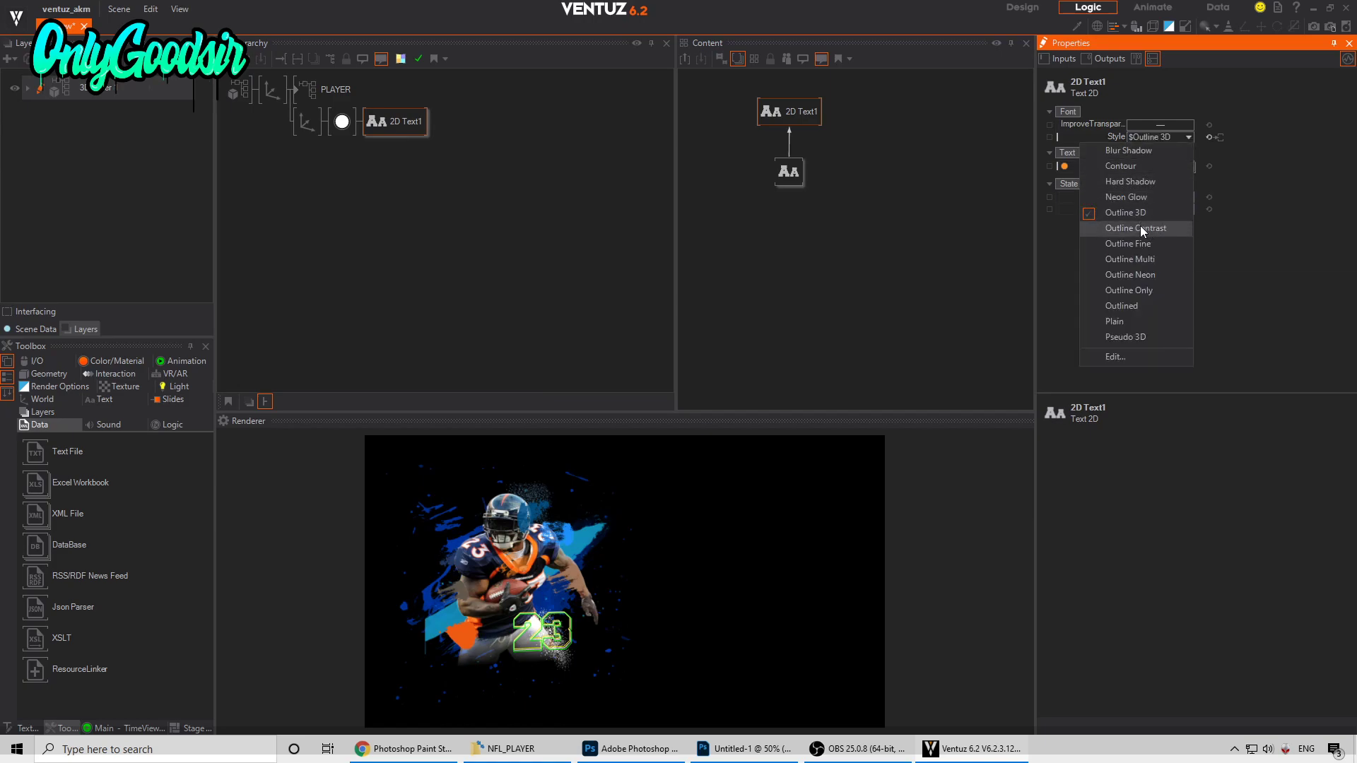
click(1141, 228)
Step: Apply the Contour style to the 2D Text node and recolor its Effect 1 outline to orange (255, 137, 35) without saving the preset
click(1188, 137)
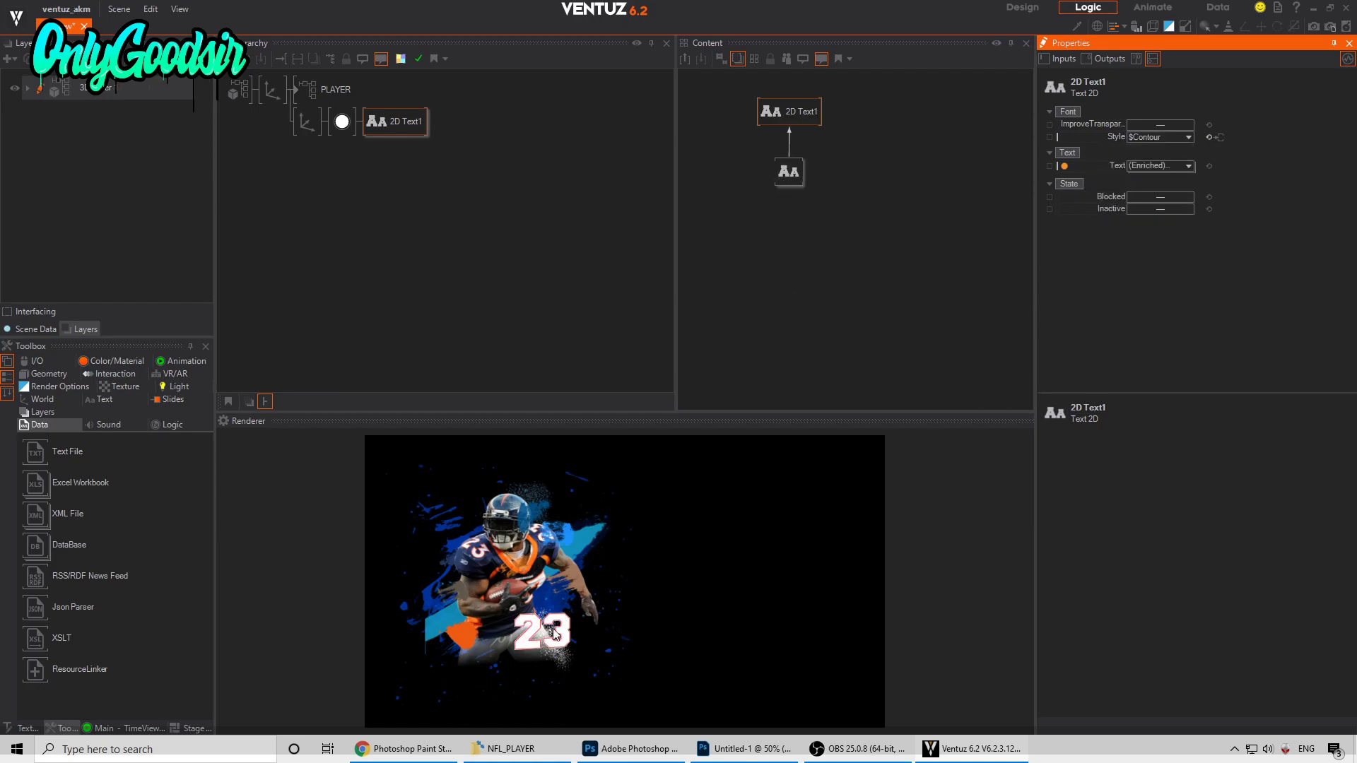
click(1190, 137)
click(1131, 357)
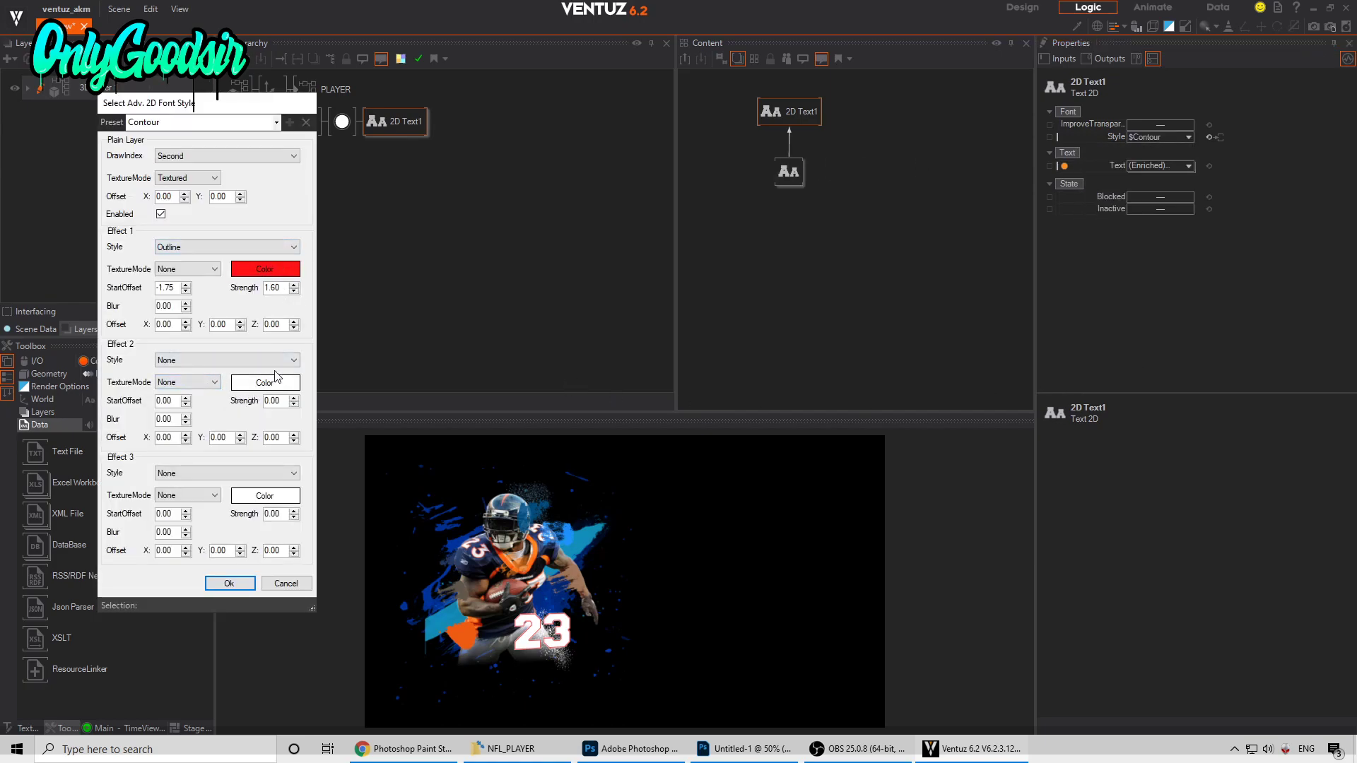
click(267, 270)
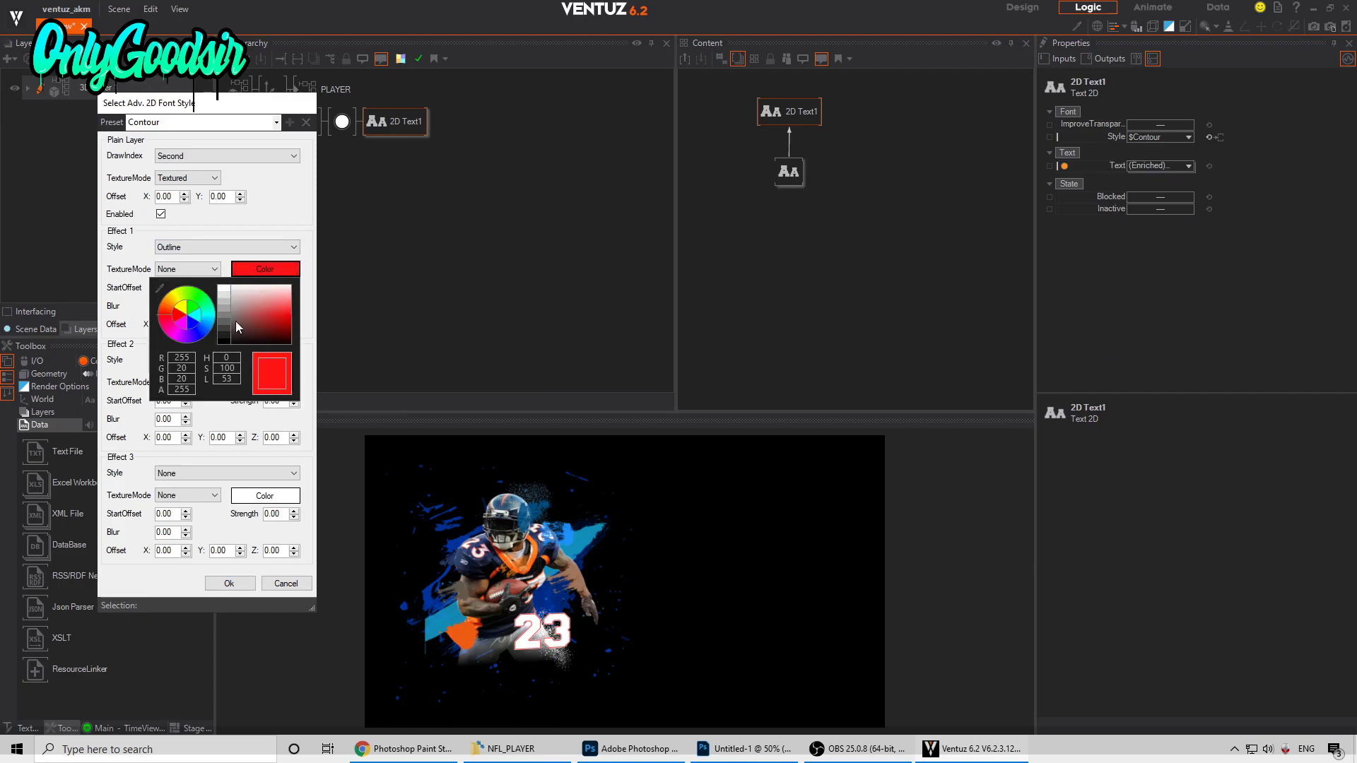
click(171, 313)
click(159, 288)
click(556, 558)
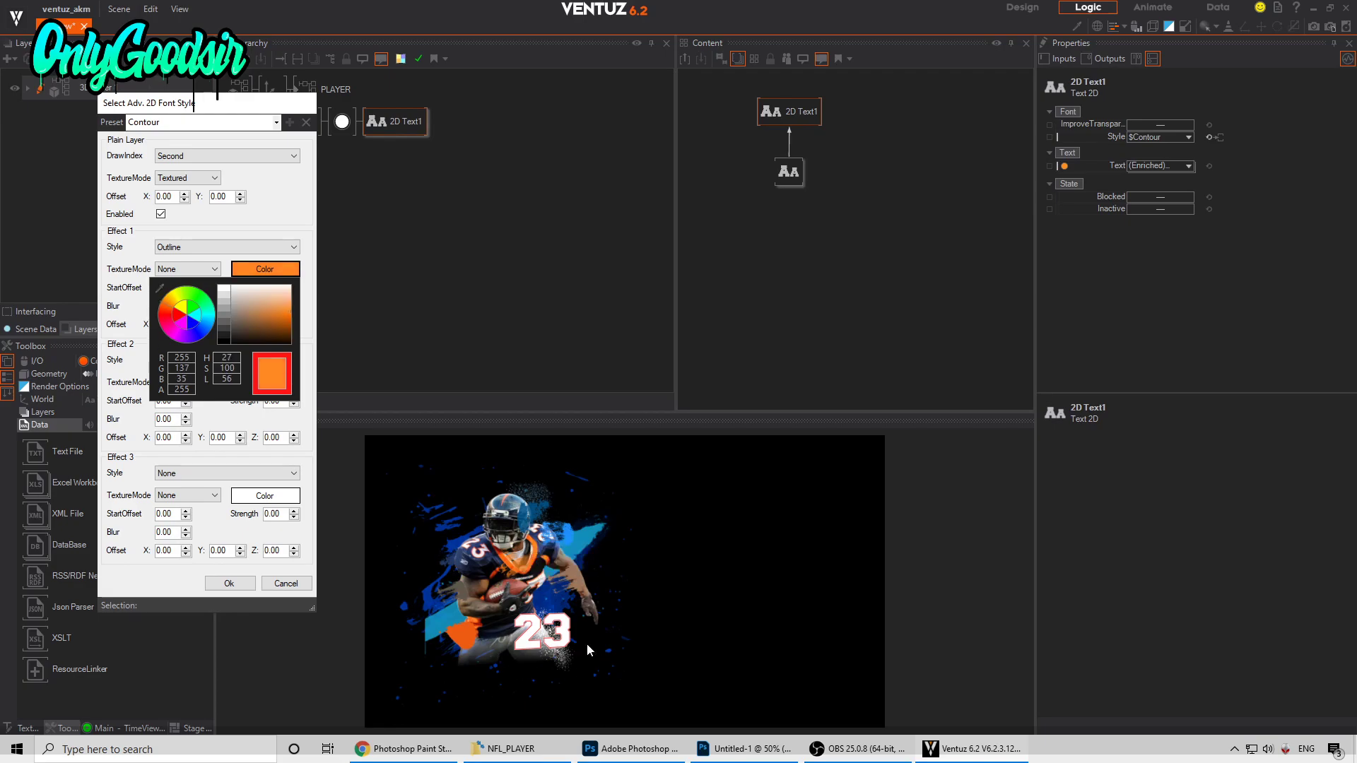
click(306, 403)
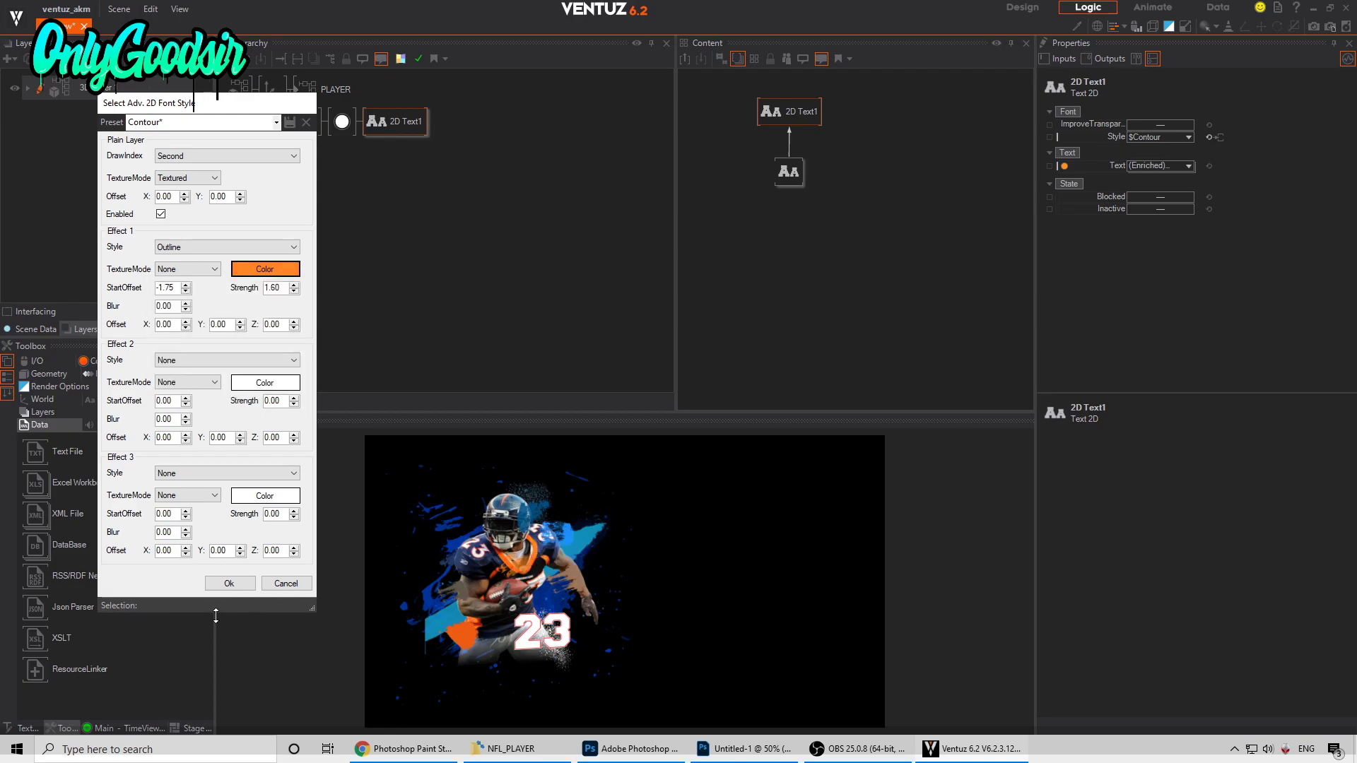
click(240, 584)
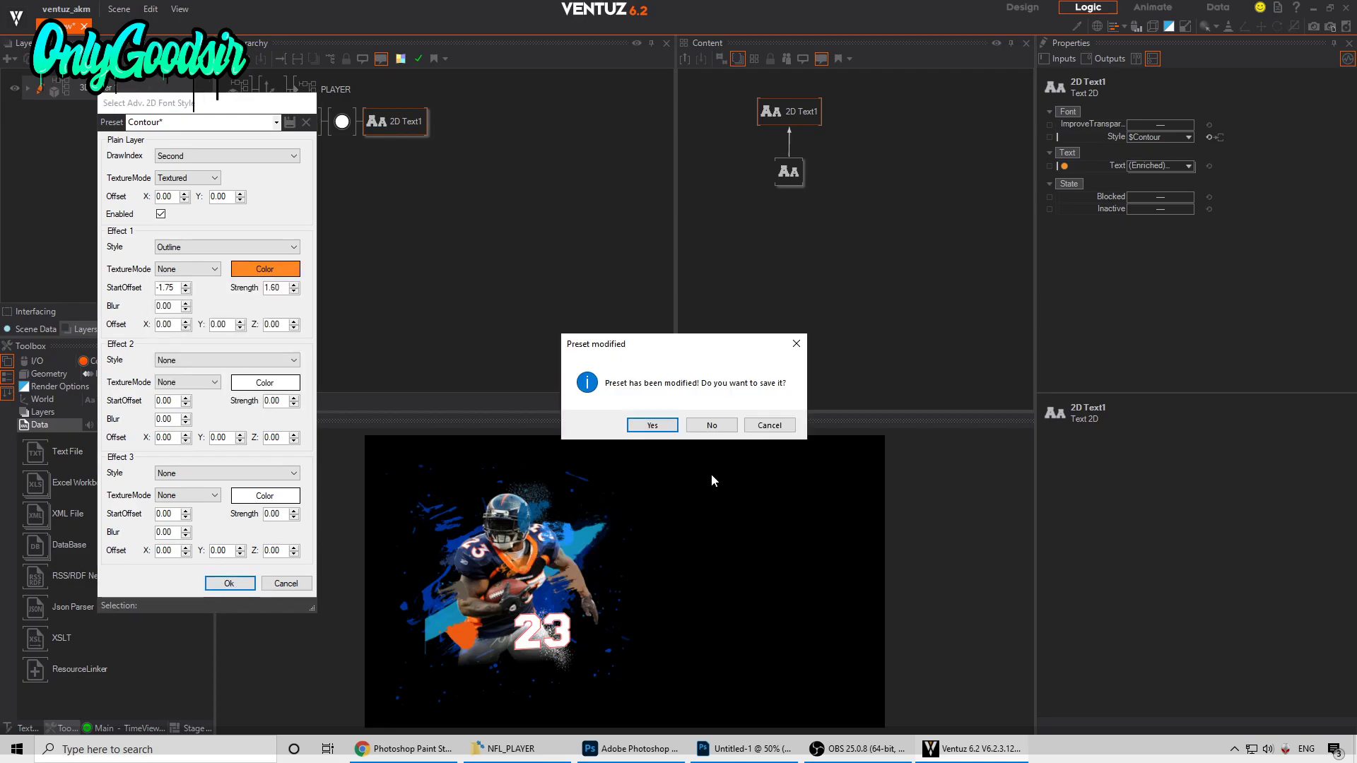
click(710, 427)
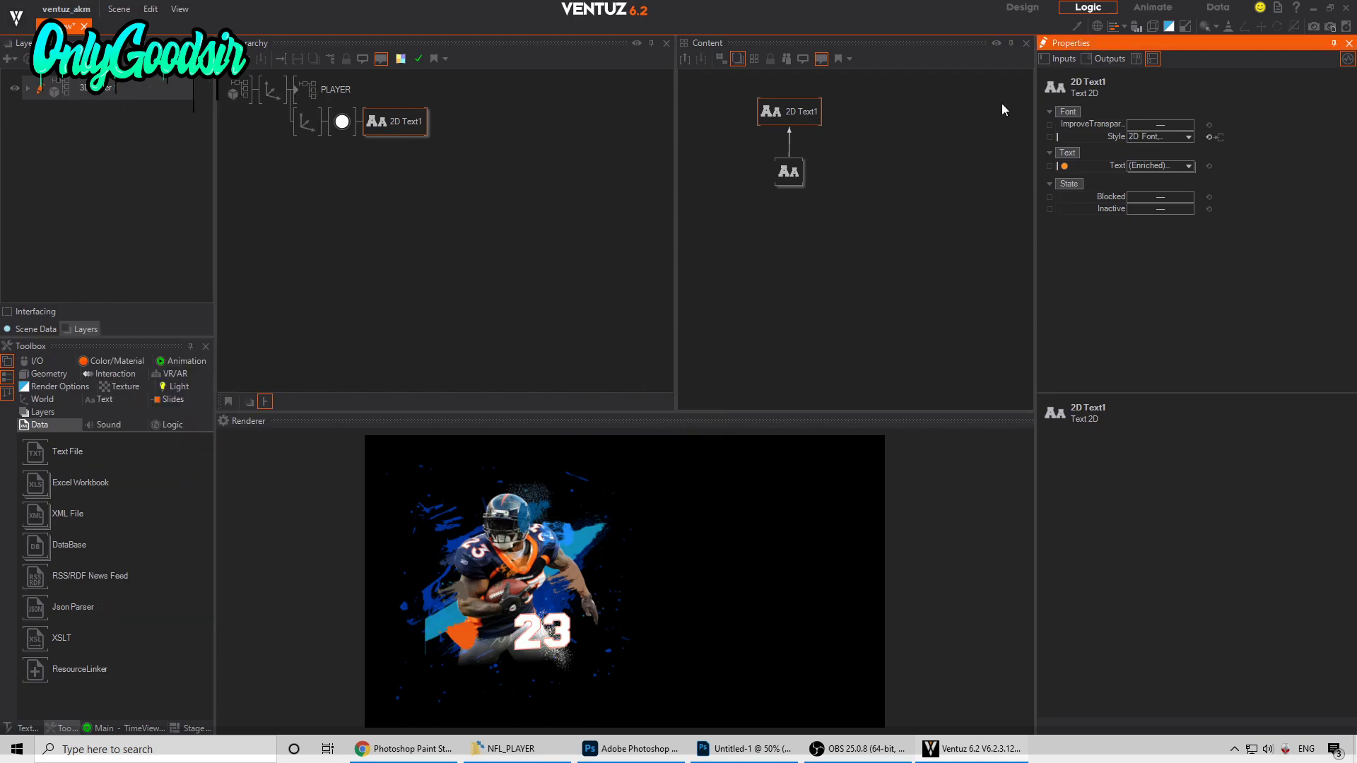
Step: Set the text axis's Y position to -3.57, test its Y rotation, and set the parent axis's Y rotation to -19
click(305, 121)
drag(1126, 137, 1162, 136)
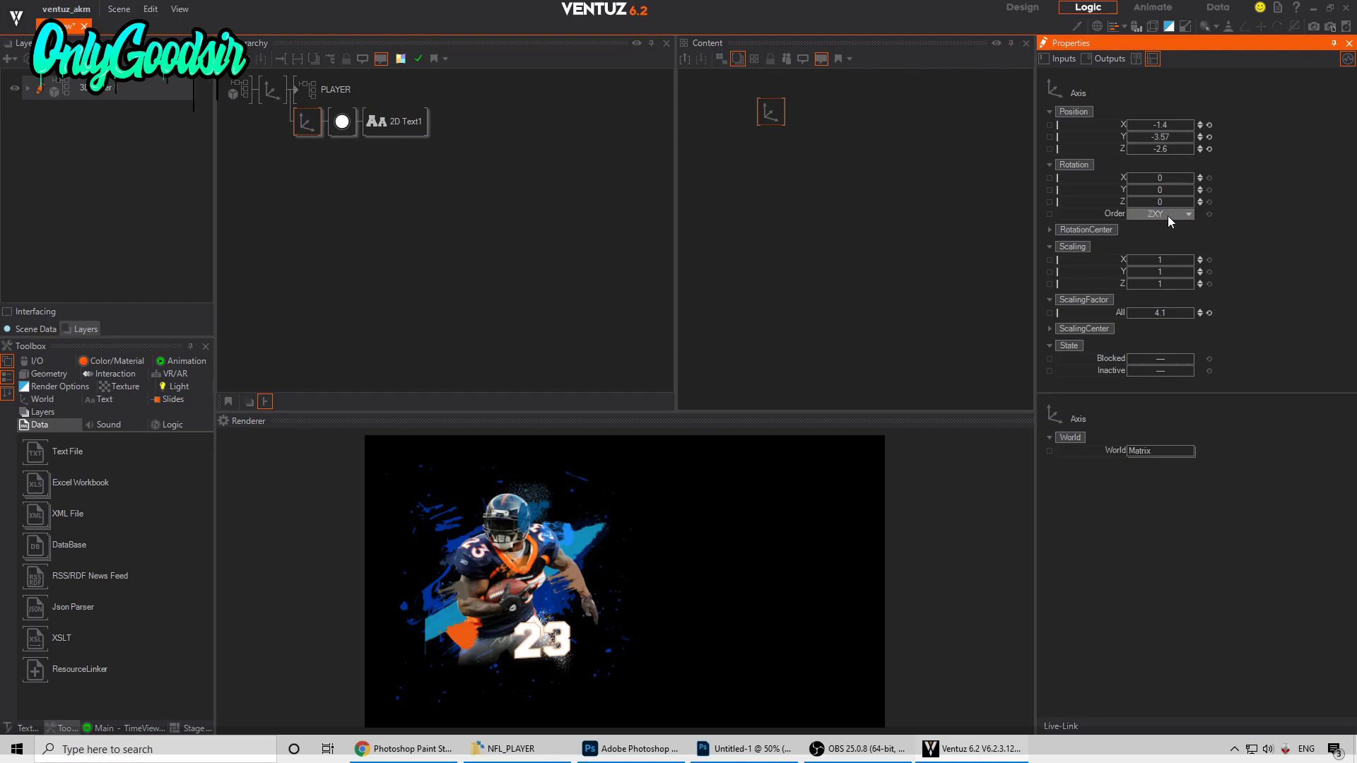
drag(1161, 190, 1126, 186)
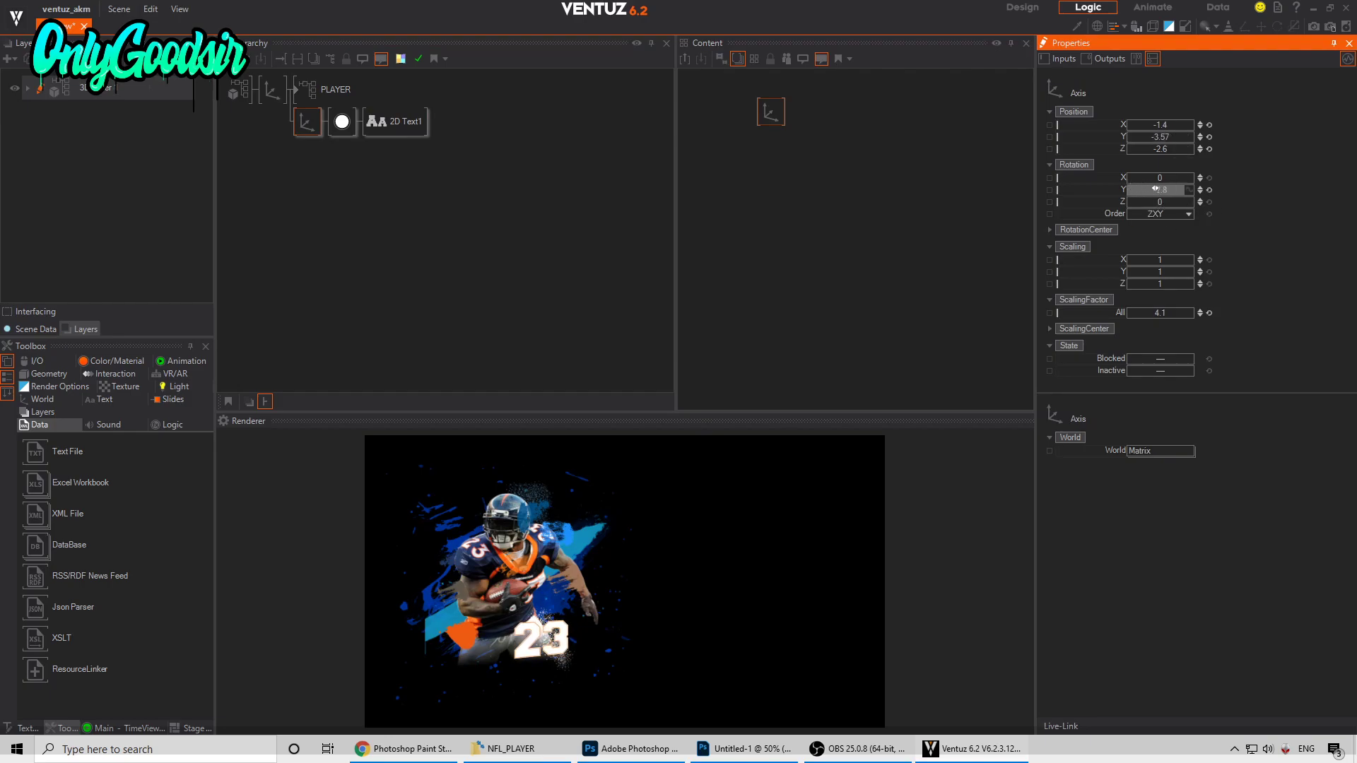
click(272, 90)
drag(1156, 191, 1155, 192)
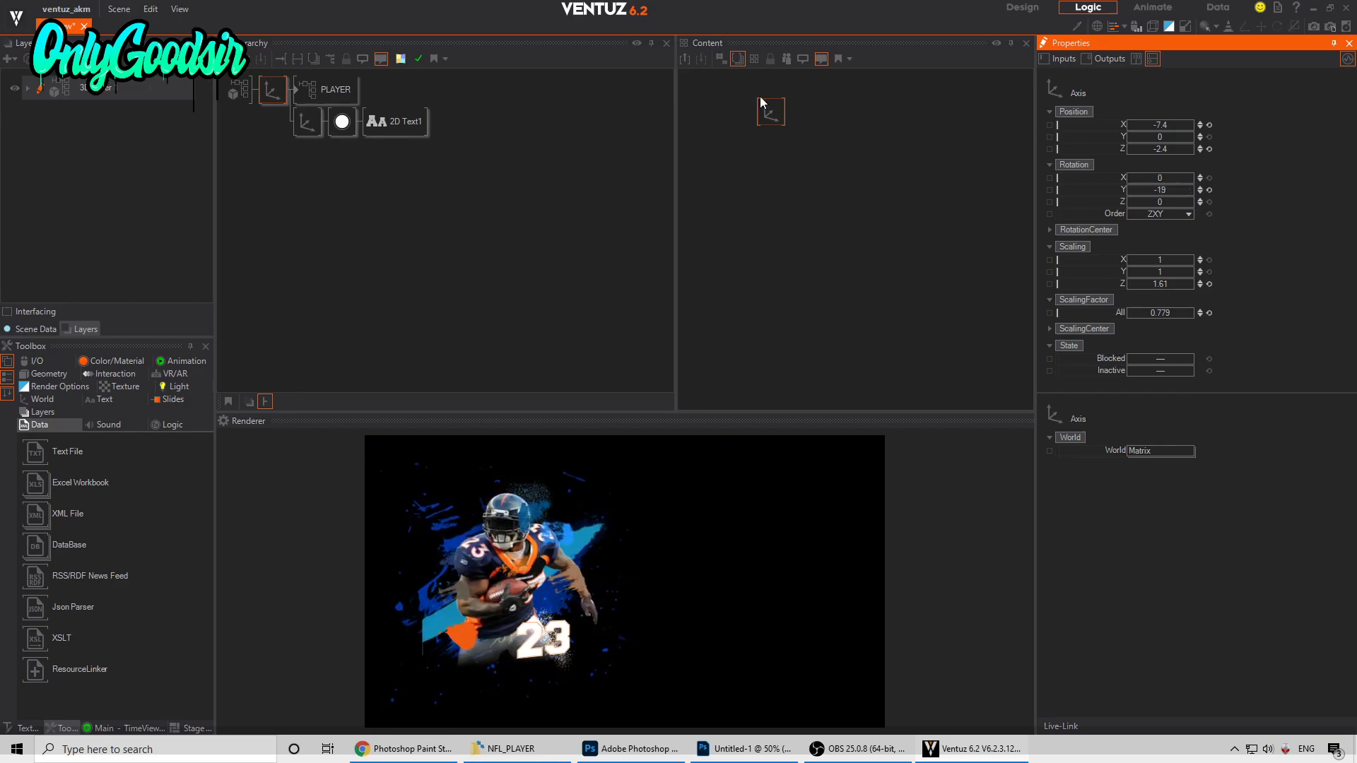
Step: Reset the text axis's Y rotation, move it to about X -1.1, Y 9, Z -2.8, and set its overall scaling factor to 3.19
click(300, 129)
click(1208, 191)
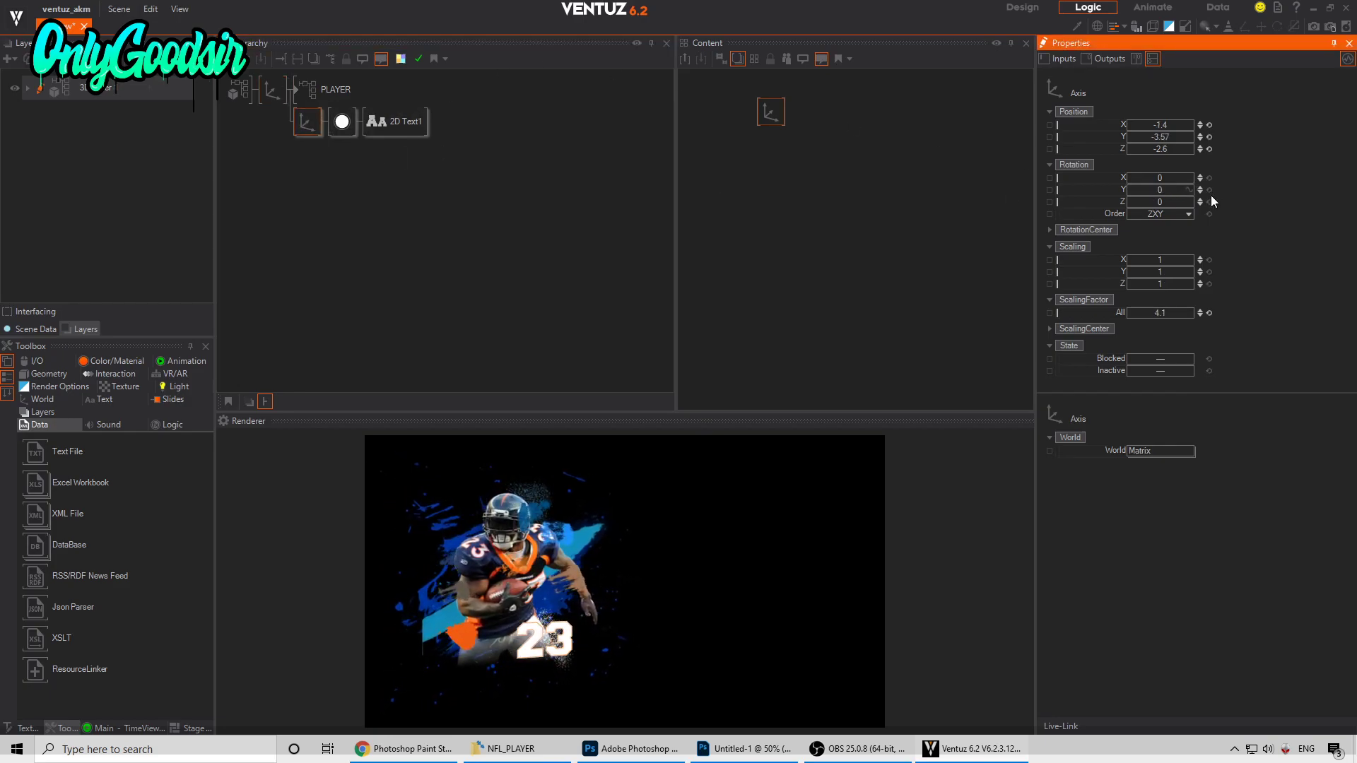
drag(1162, 150, 1161, 122)
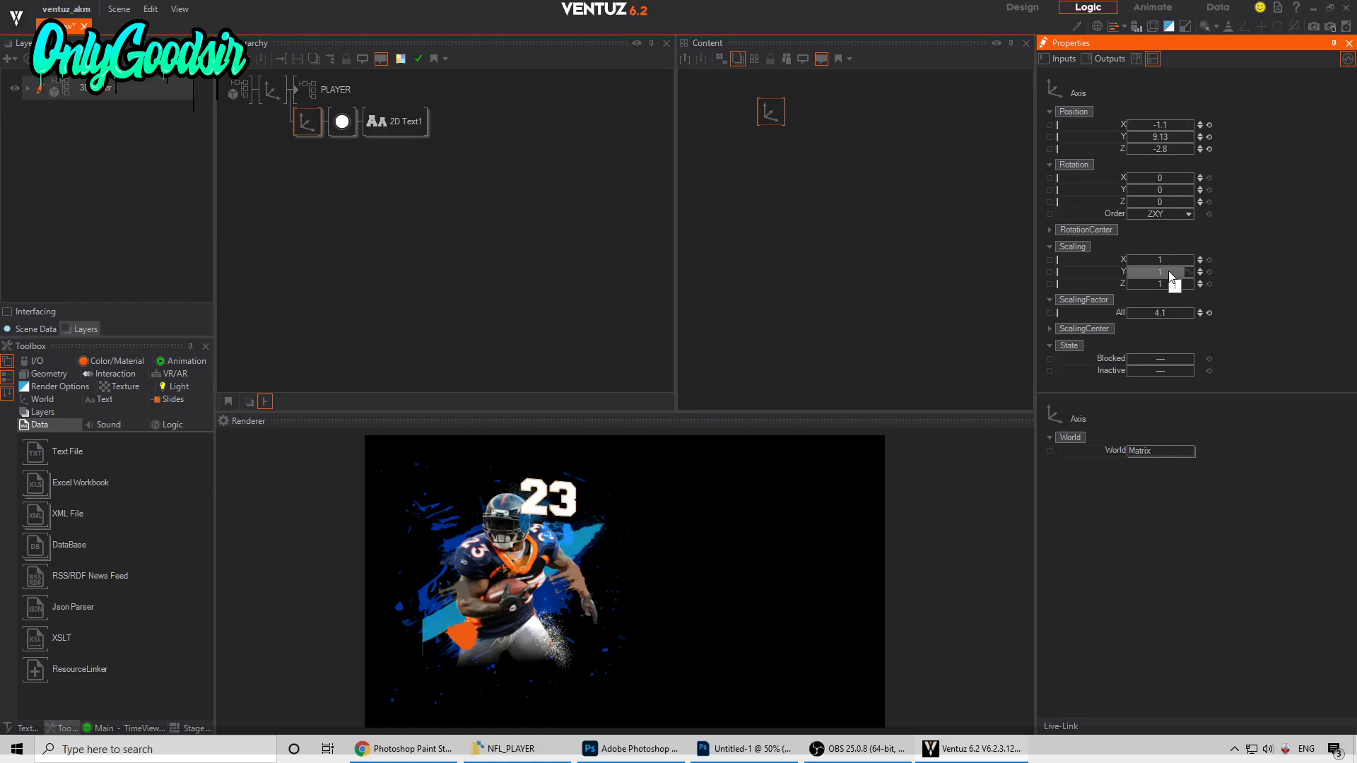
drag(1163, 313, 1129, 312)
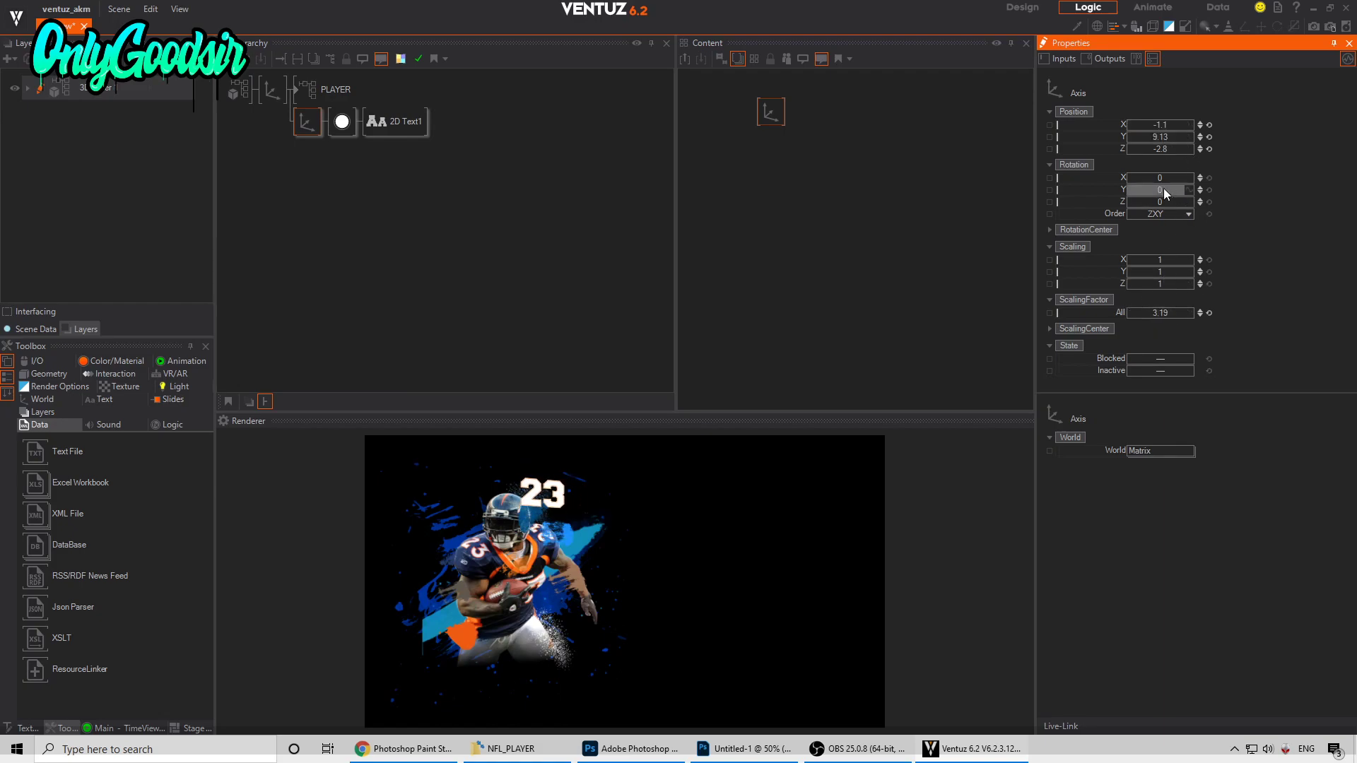
drag(1155, 136, 1148, 137)
Step: Add a Mover node to the parent axis's content and bind its value to the axis's Y rotation
click(272, 90)
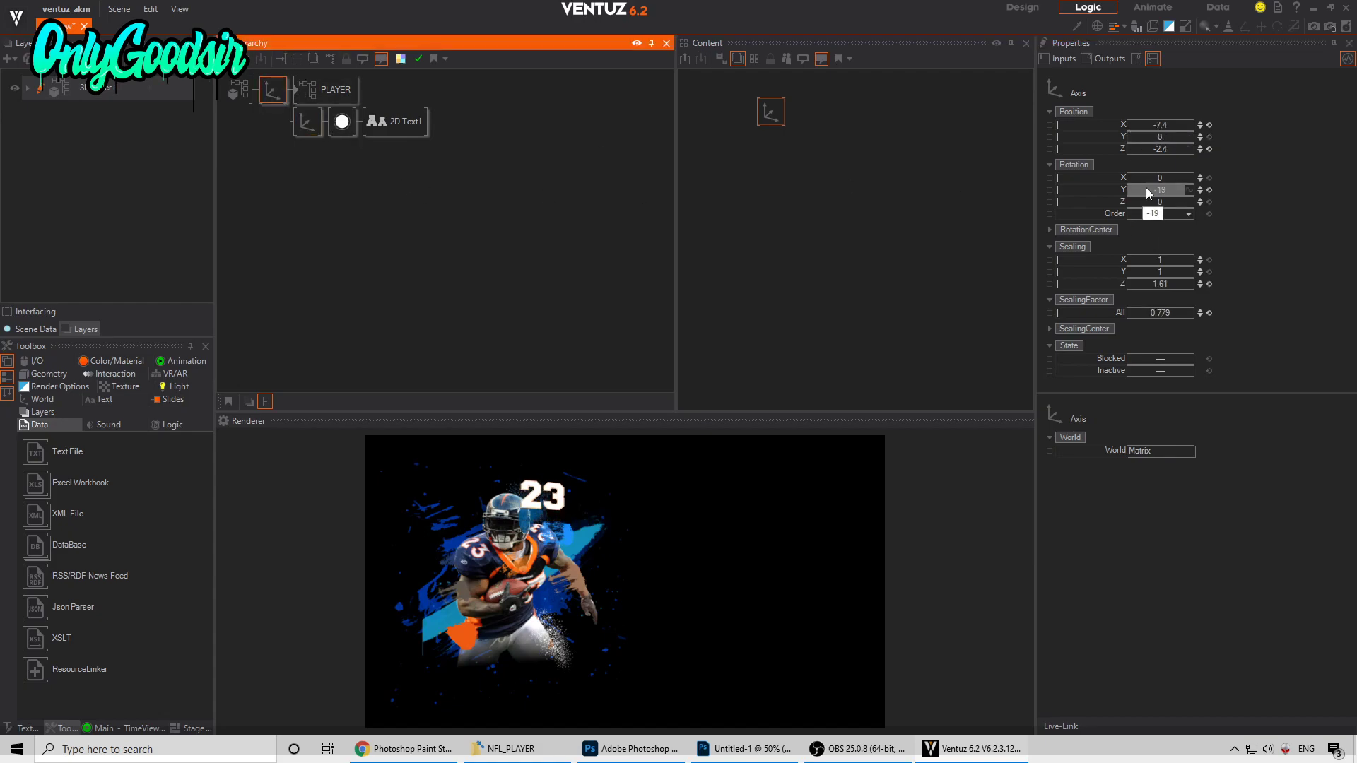
double_click(846, 177)
text(mo)
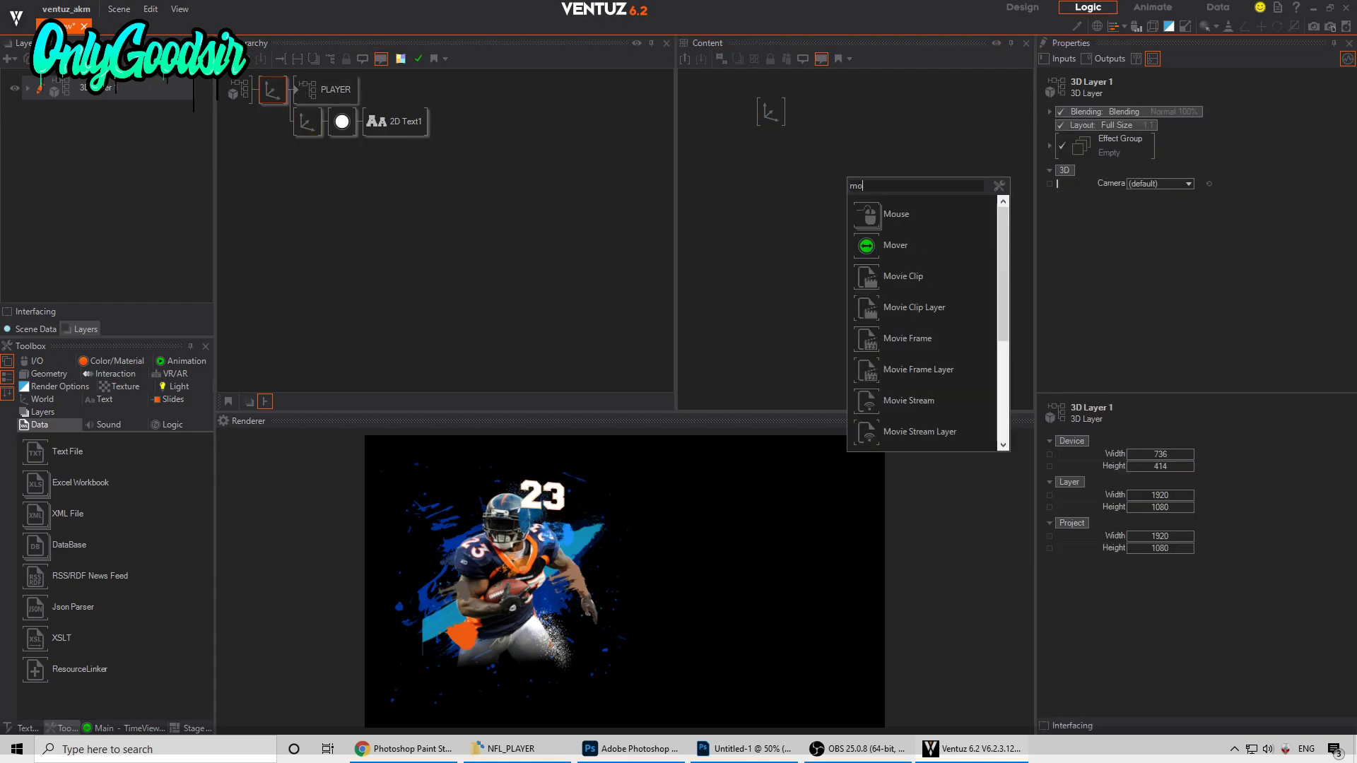
click(866, 248)
click(770, 112)
drag(1153, 187, 1160, 192)
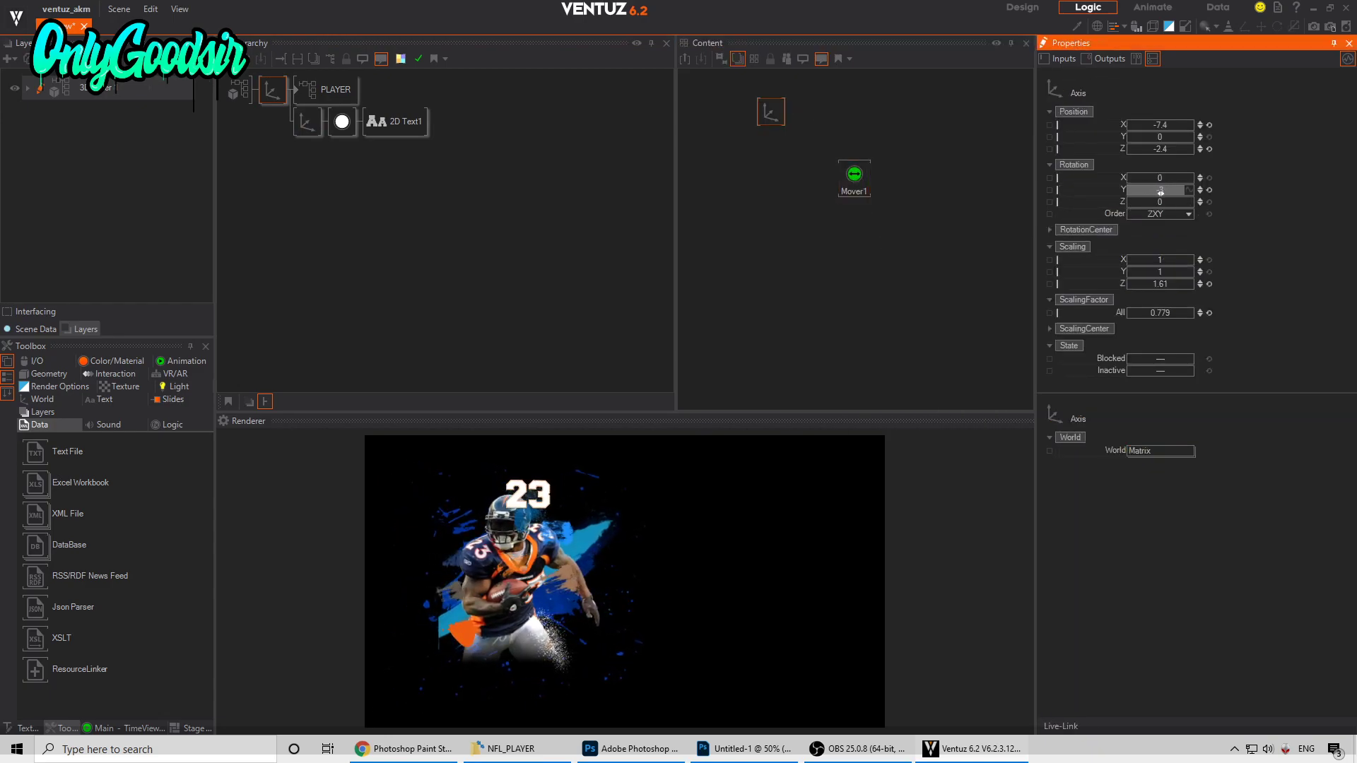
drag(912, 185, 855, 179)
Step: Widen the Mover's range to a minimum of about -33 and a maximum of 54.9
click(858, 195)
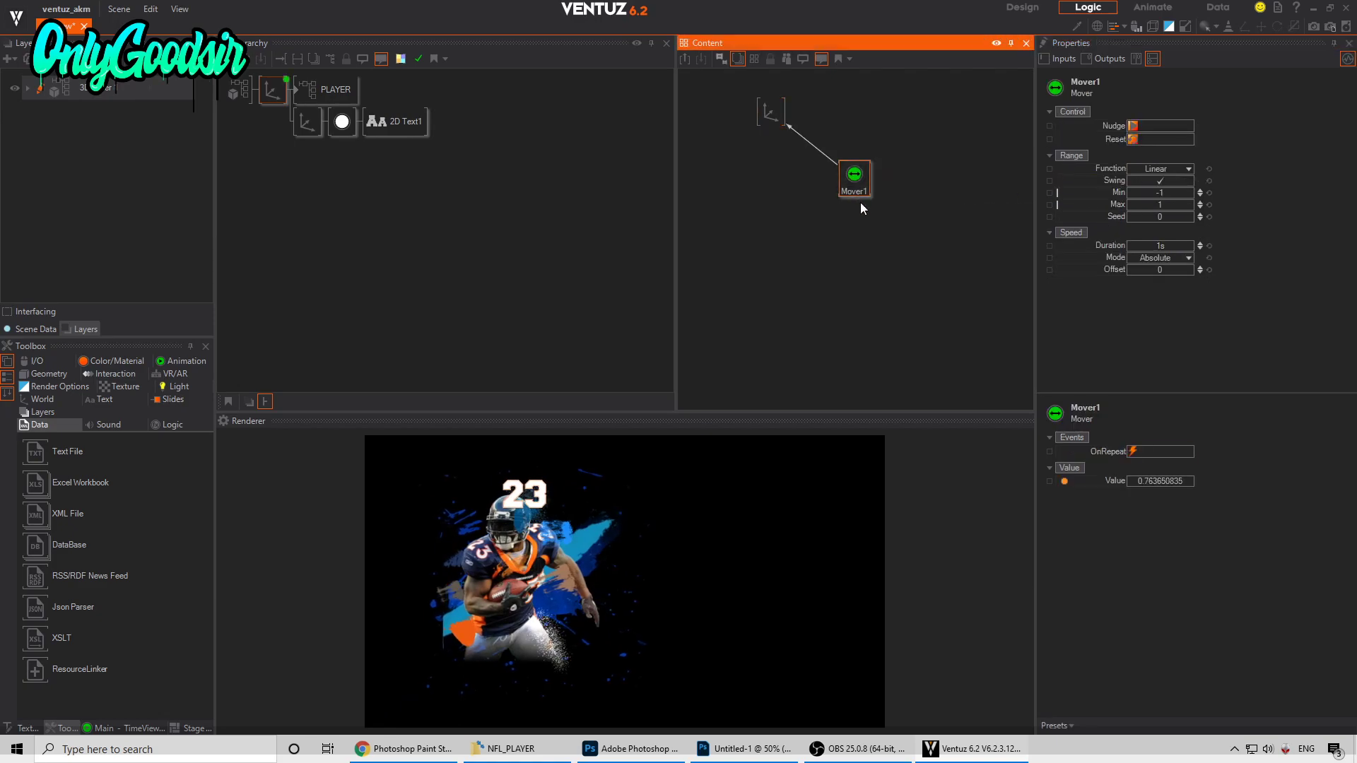
drag(1168, 194, 1254, 206)
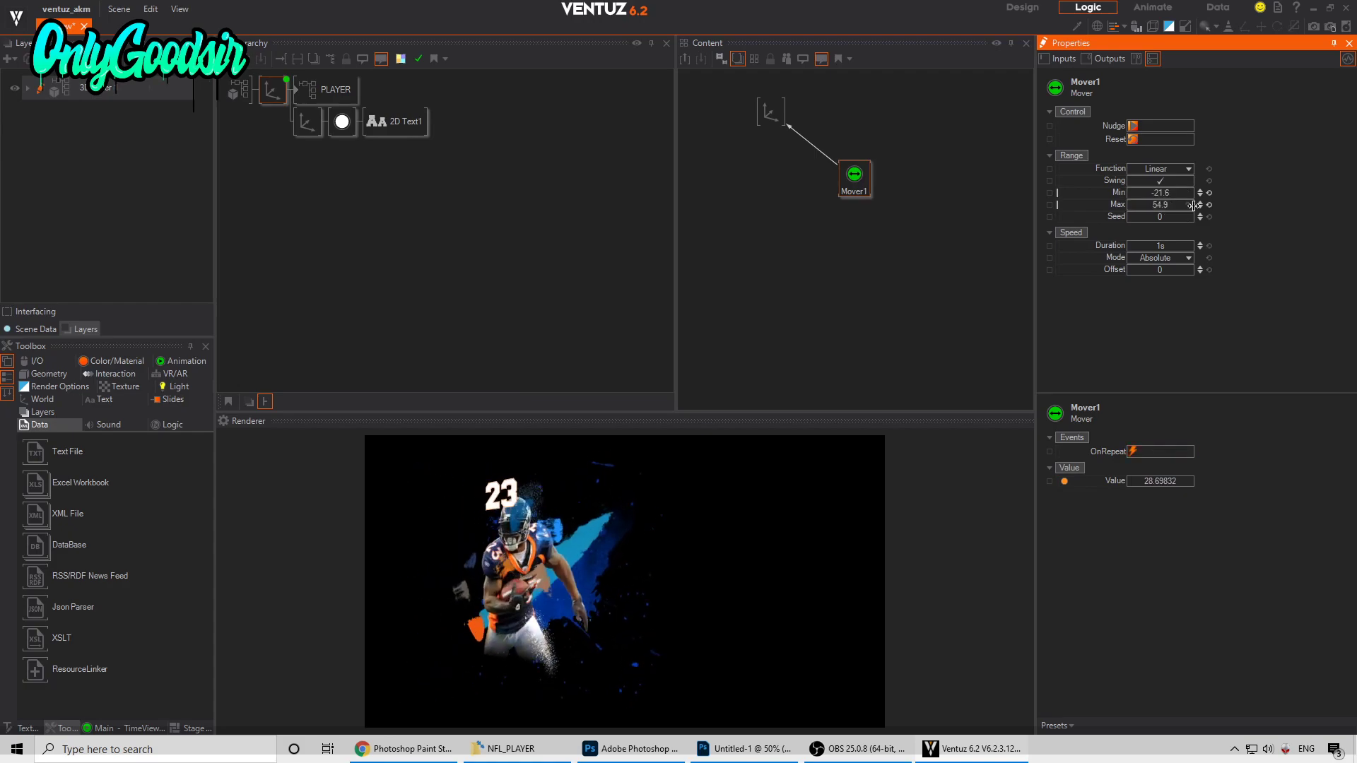
drag(1163, 195, 1192, 197)
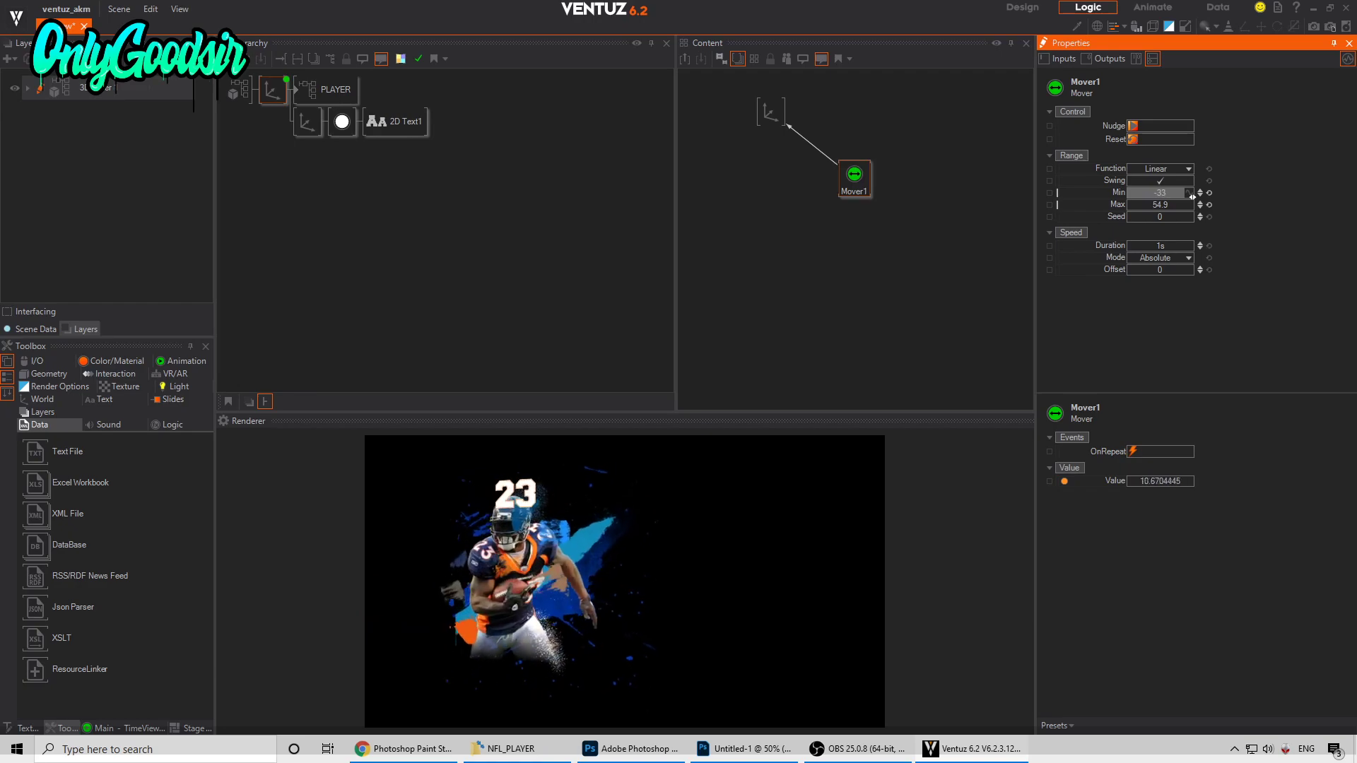
Step: Remove the link between the Mover and the parent axis, and set the axis's Y rotation to -16
click(815, 146)
click(770, 111)
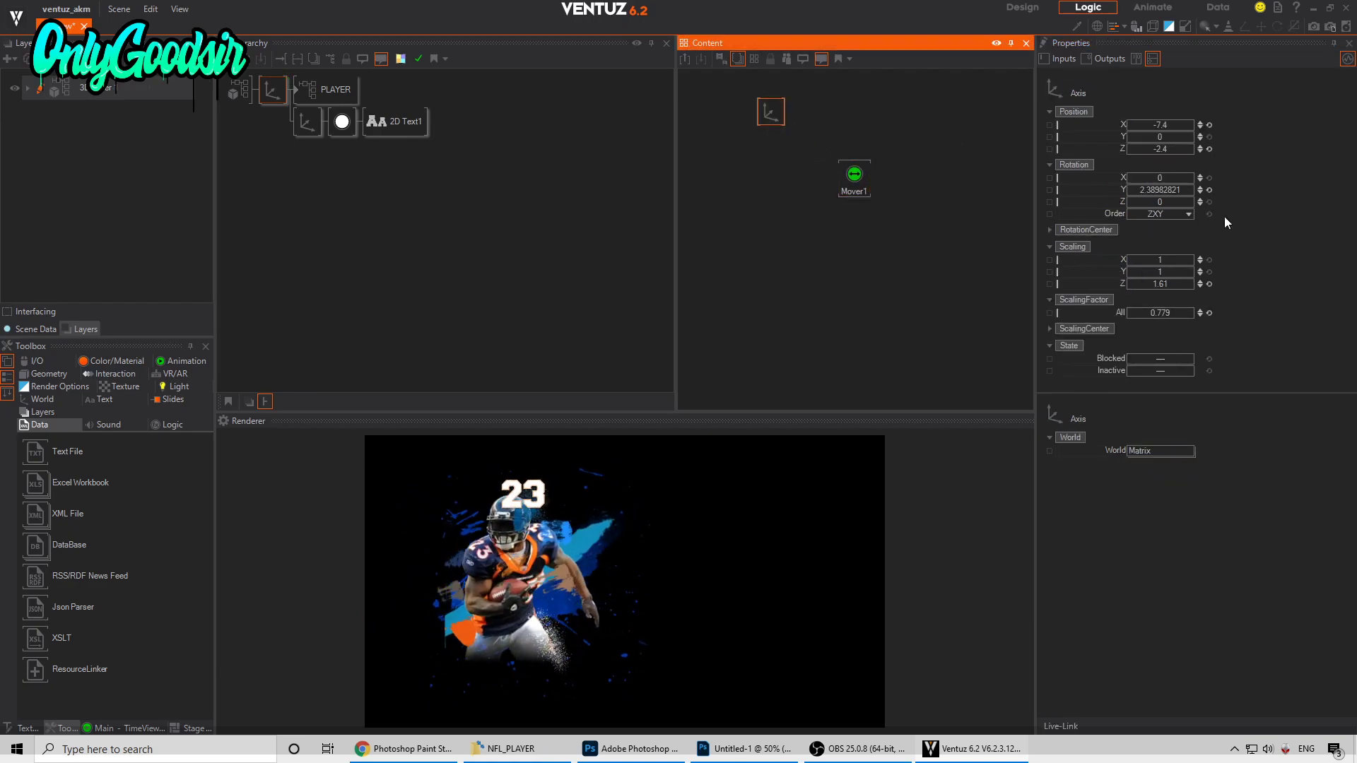
click(1208, 191)
mouse_move(1168, 190)
mouse_down()
mouse_move(1136, 190)
mouse_move(1163, 190)
mouse_up()
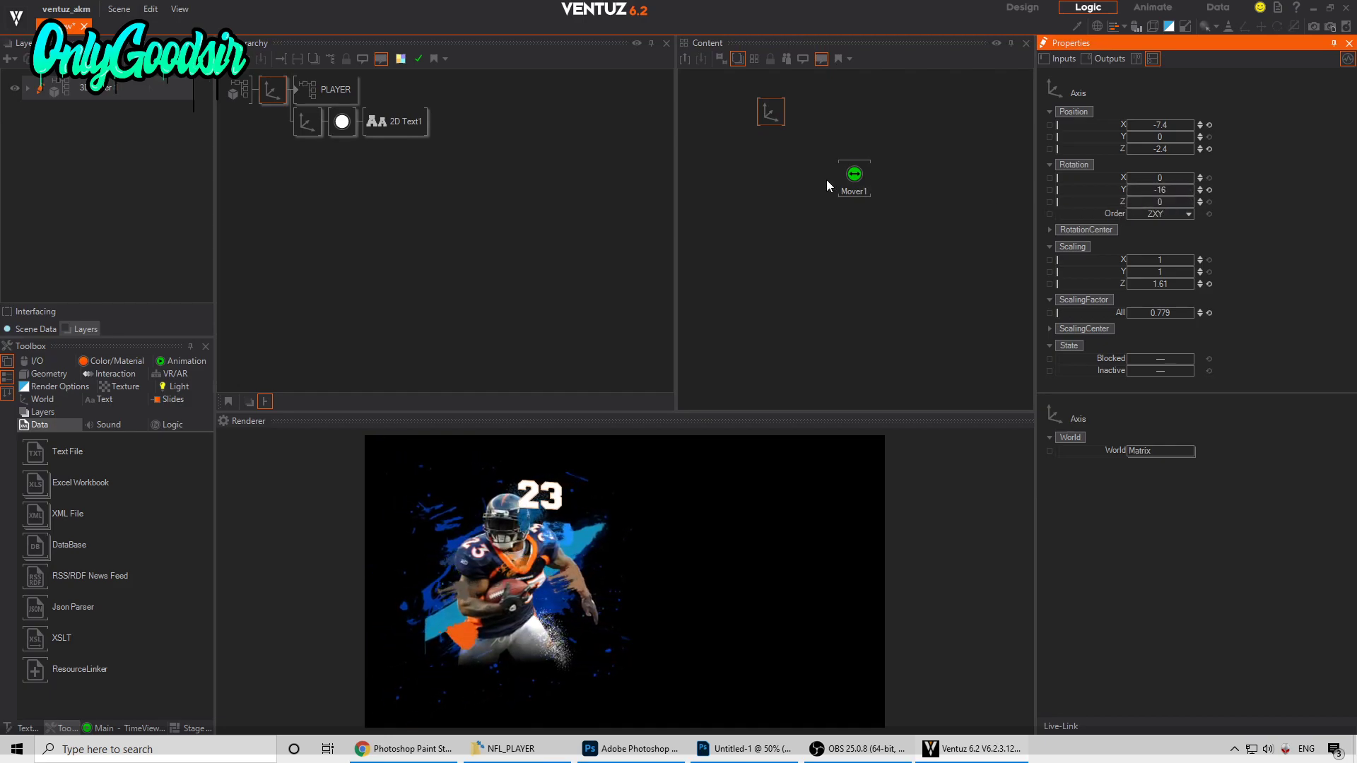
Step: Set the Mover's range to a minimum of -40 and a maximum of -16
click(852, 181)
double_click(1144, 192)
text(-)
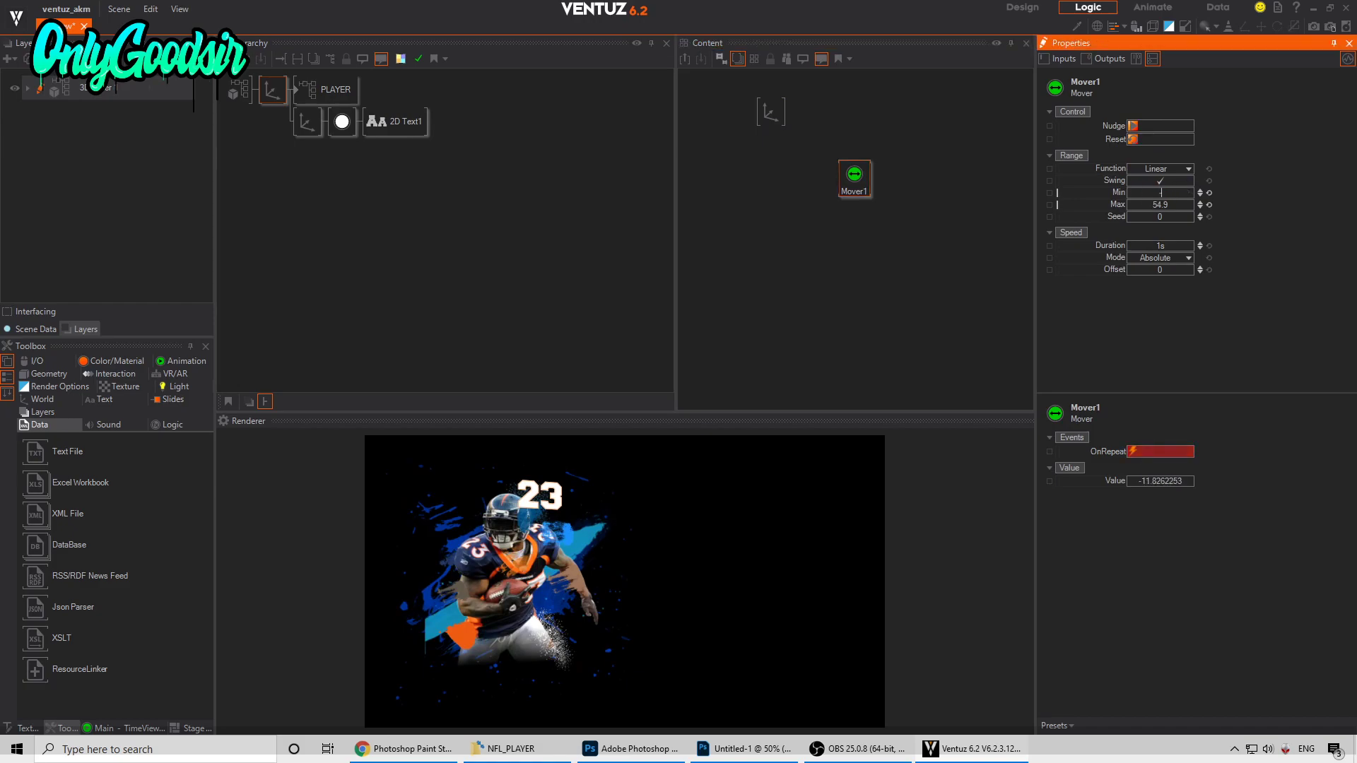
text(40)
key(Return)
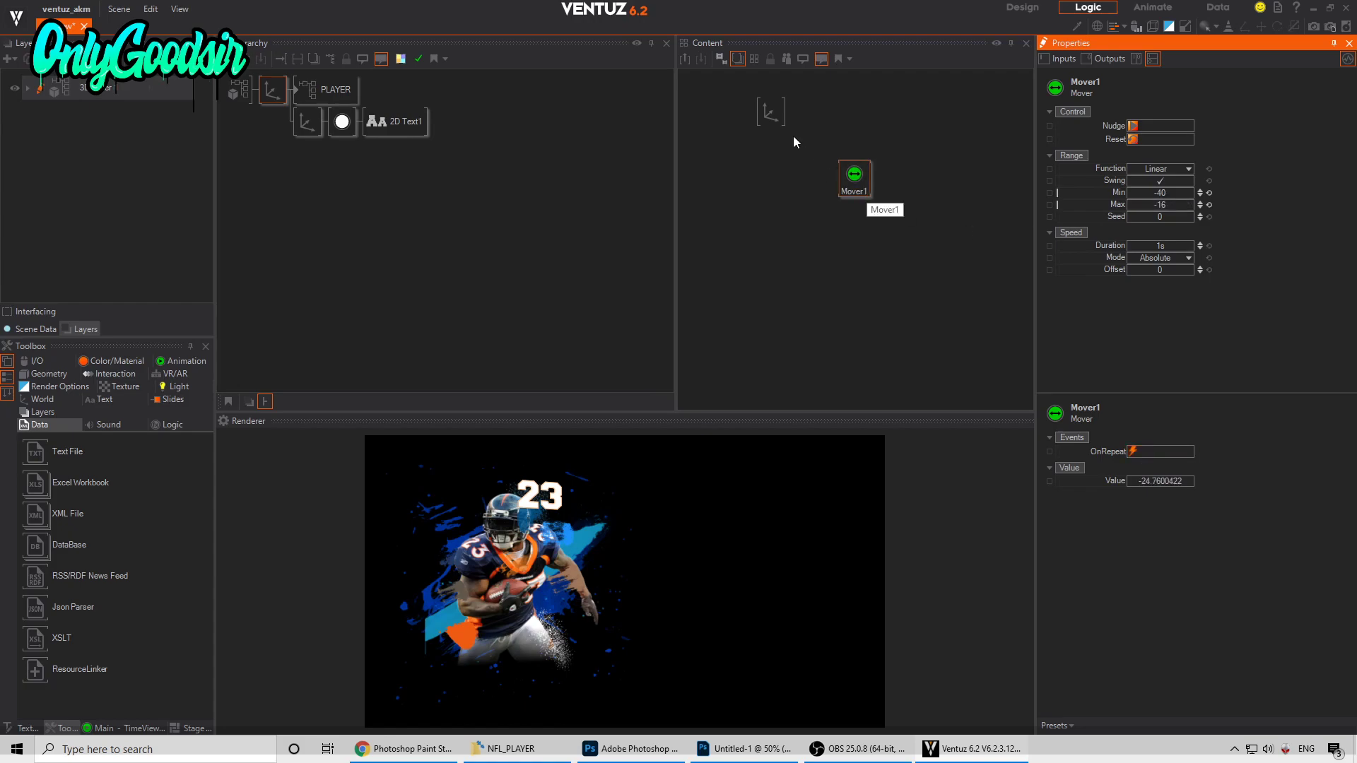
Step: Bind the Mover's value to the parent axis's Y rotation again
click(770, 111)
drag(1117, 192, 862, 187)
click(864, 181)
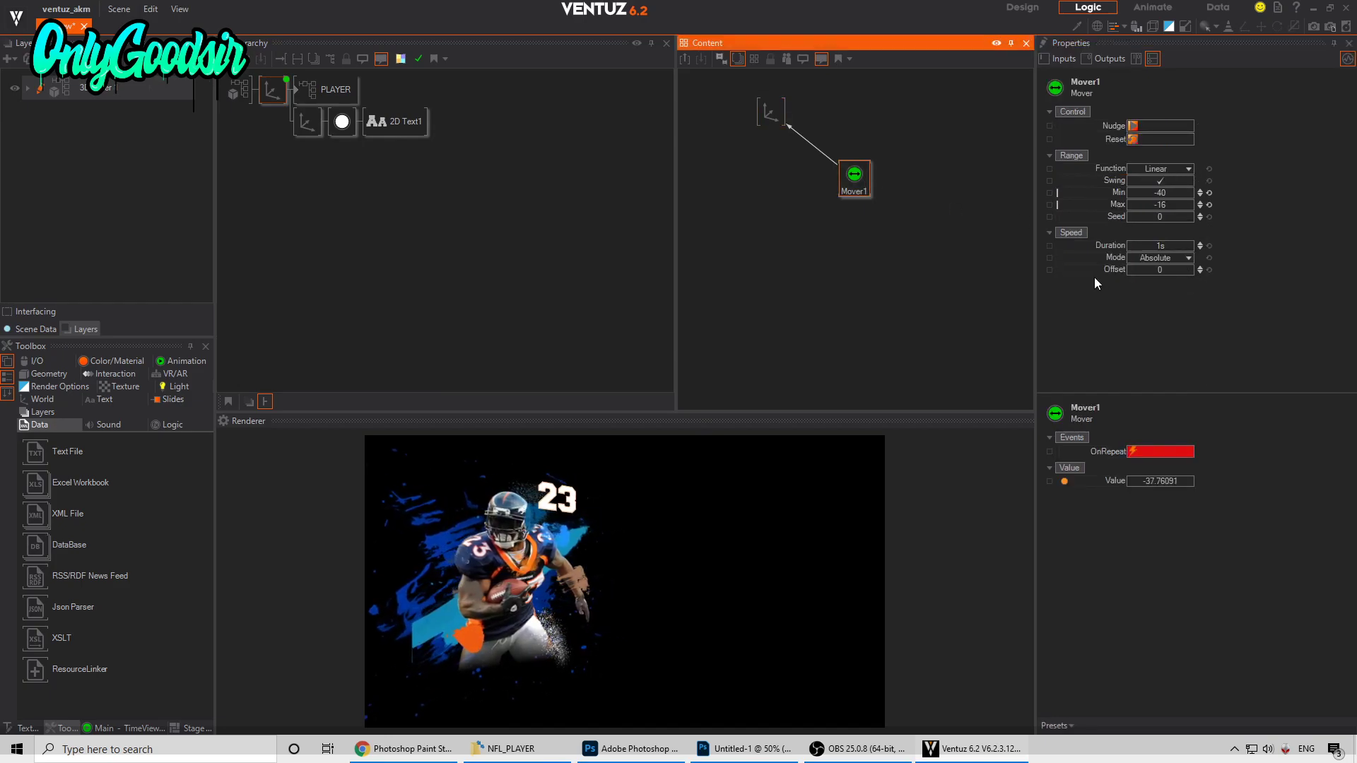
Step: Set the Mover's function to Cosine and its duration to 15.6 s
click(1159, 250)
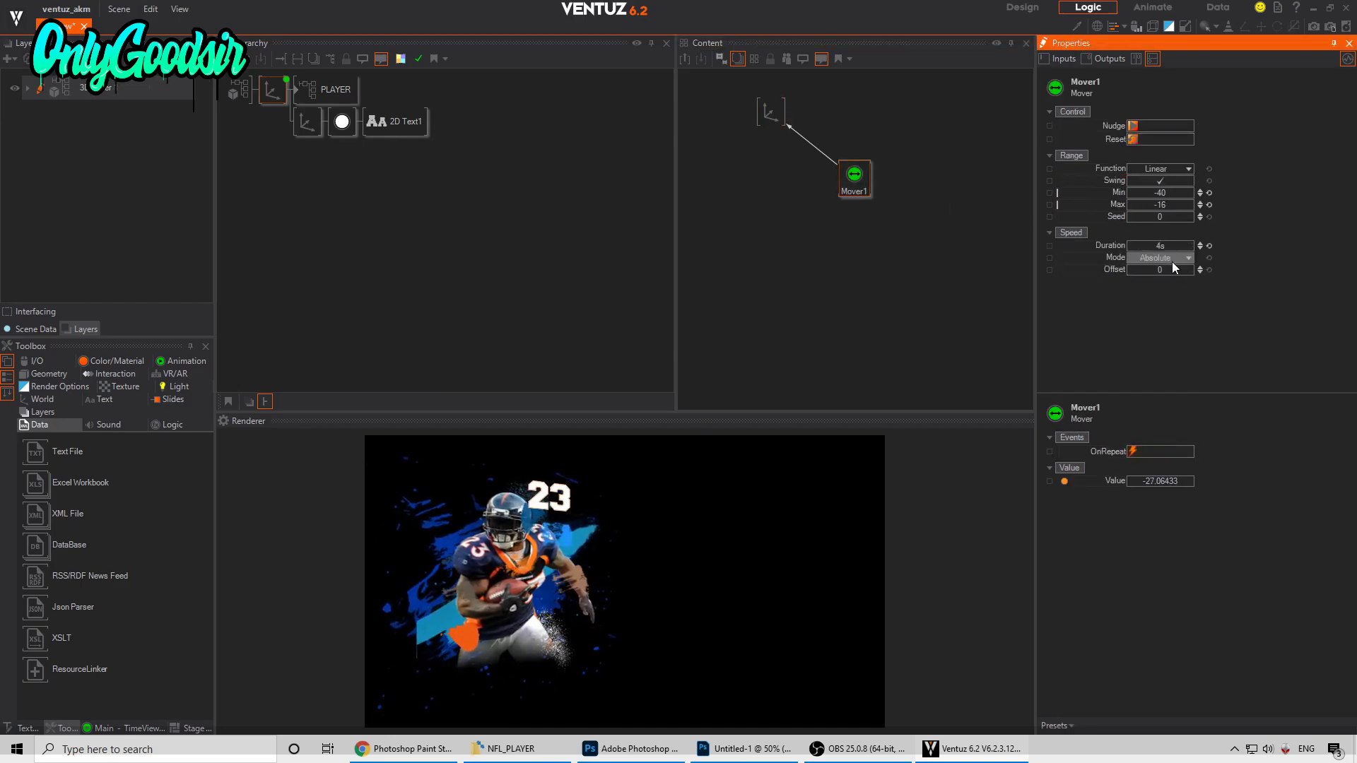
click(1159, 168)
click(1157, 211)
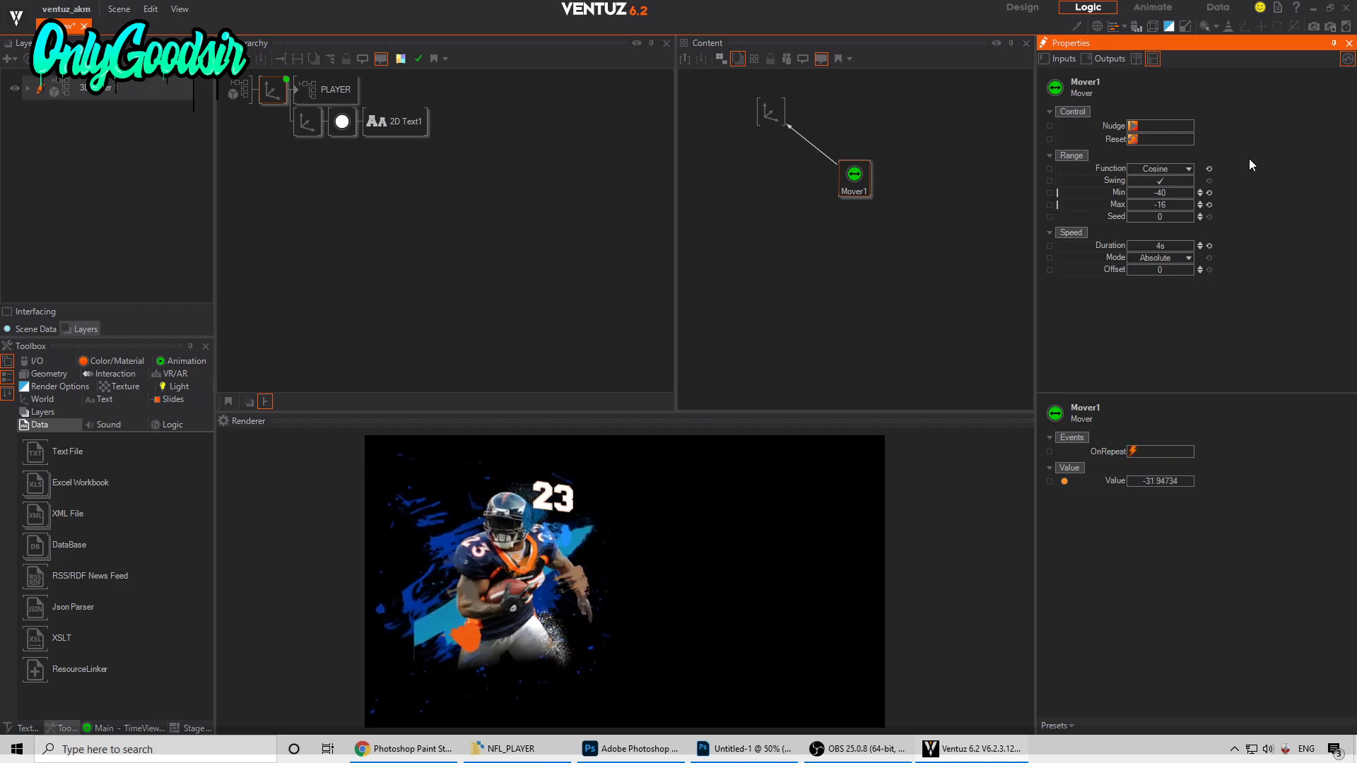
drag(1173, 246, 1208, 247)
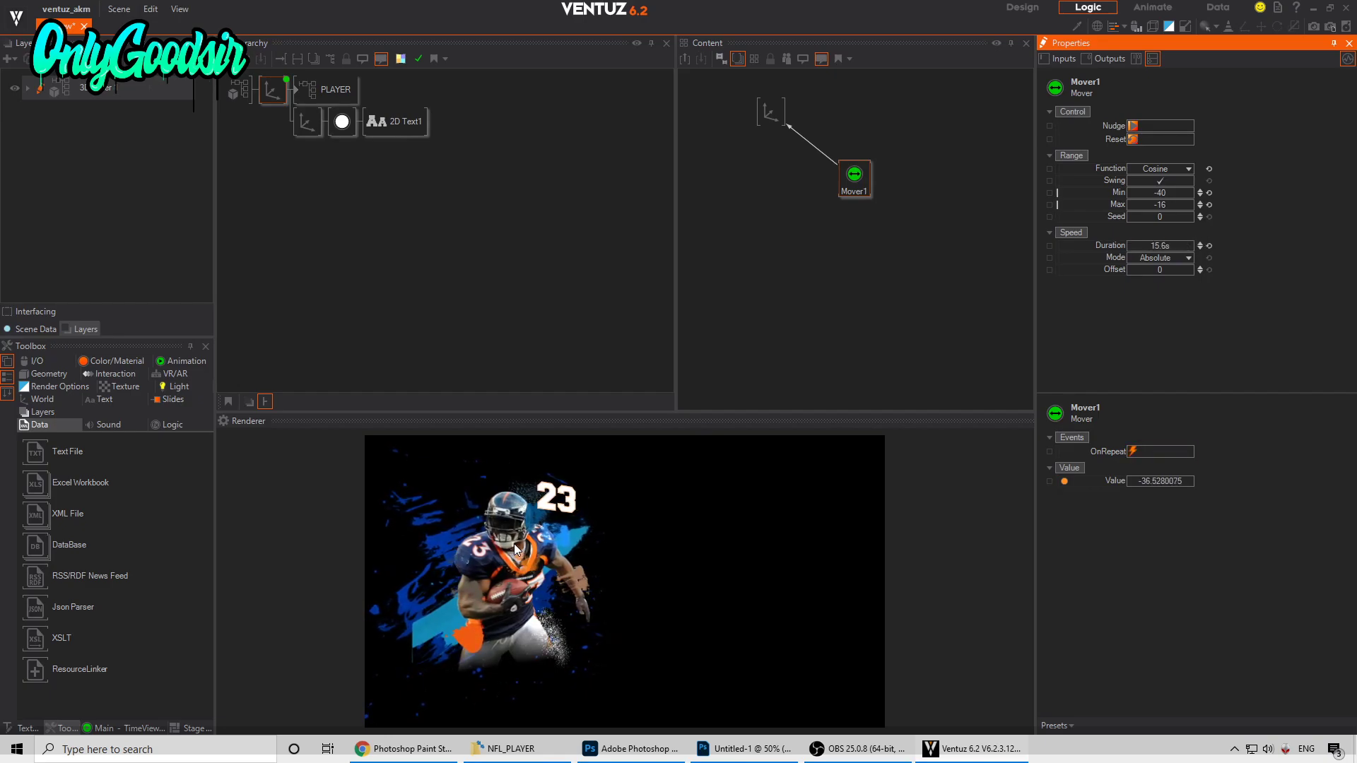
Step: Reset the parent axis's X and Z positions to 0
click(273, 91)
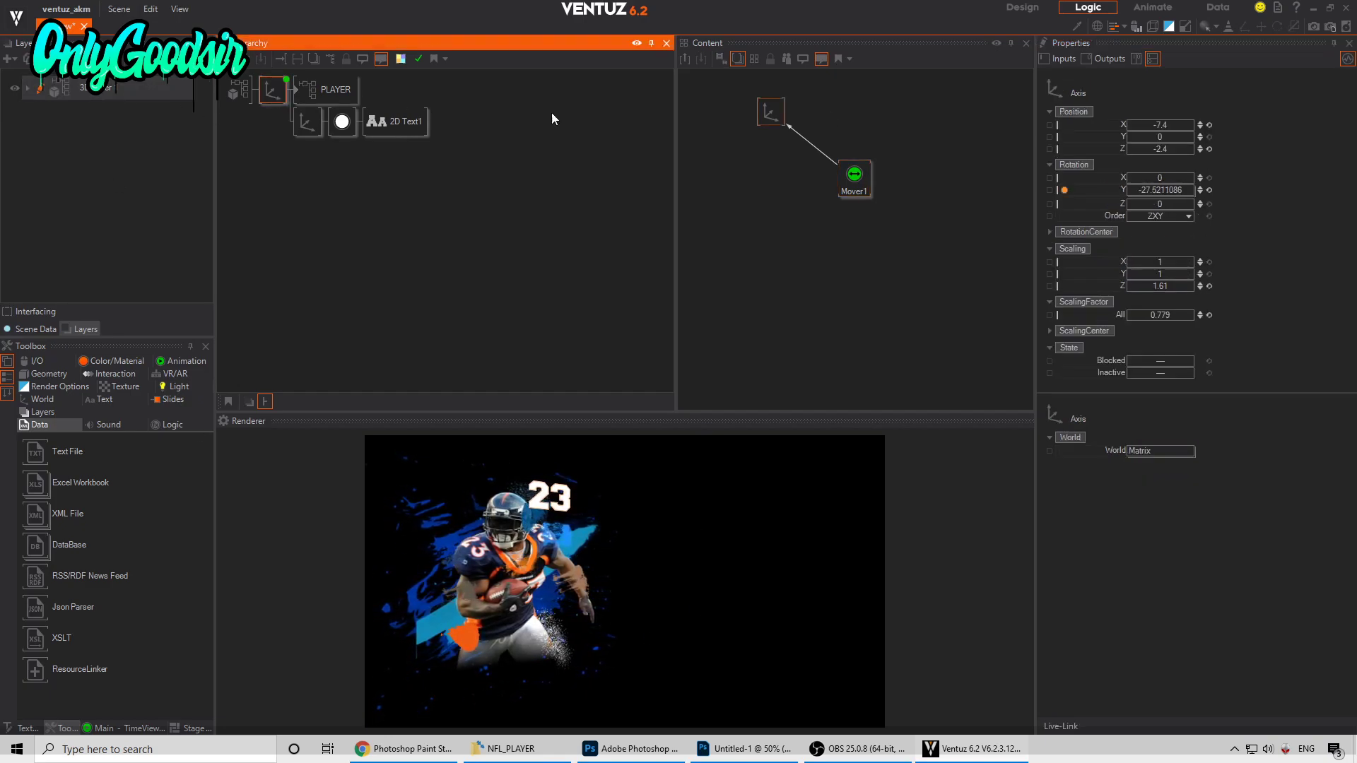
click(1208, 124)
click(1208, 149)
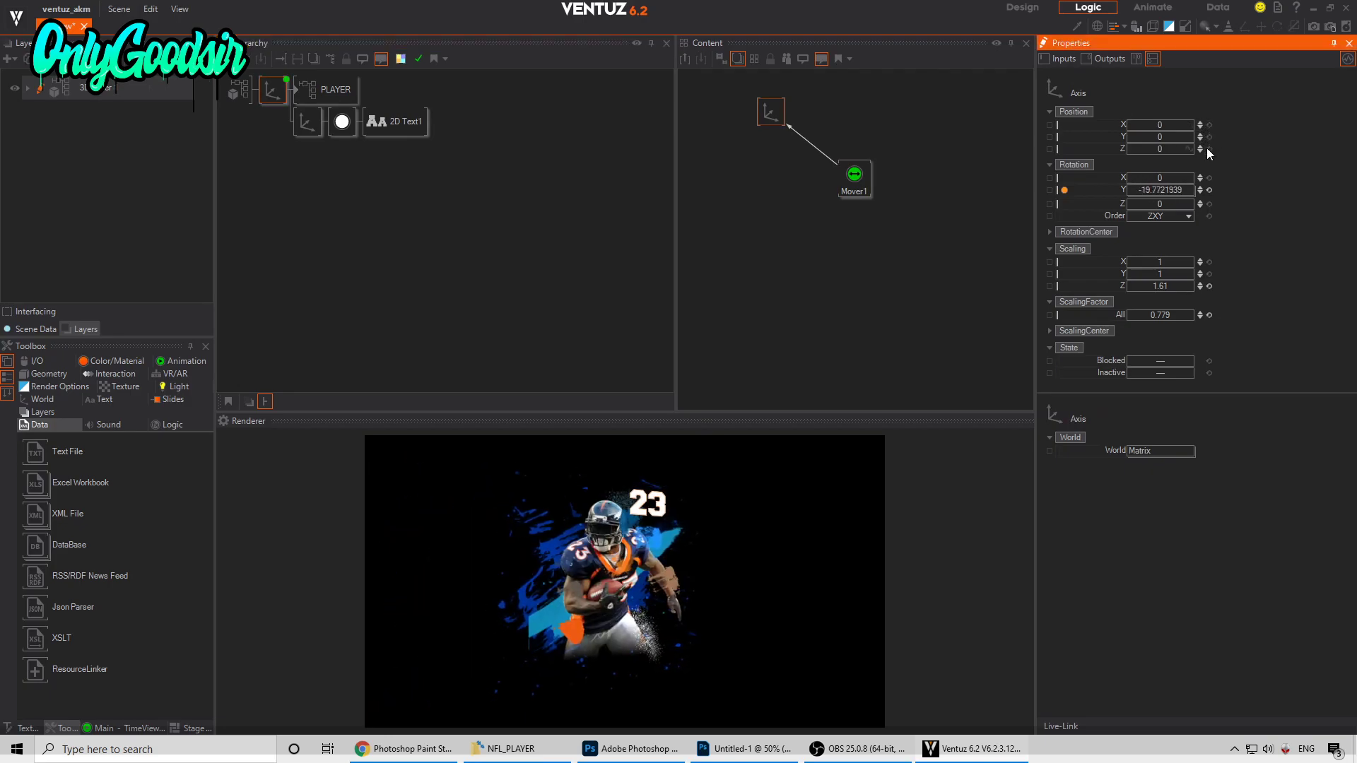
Step: Add a Glare effect to 3D Layer 1 with a diameter of 32.2 and a gain of 2.32
click(27, 88)
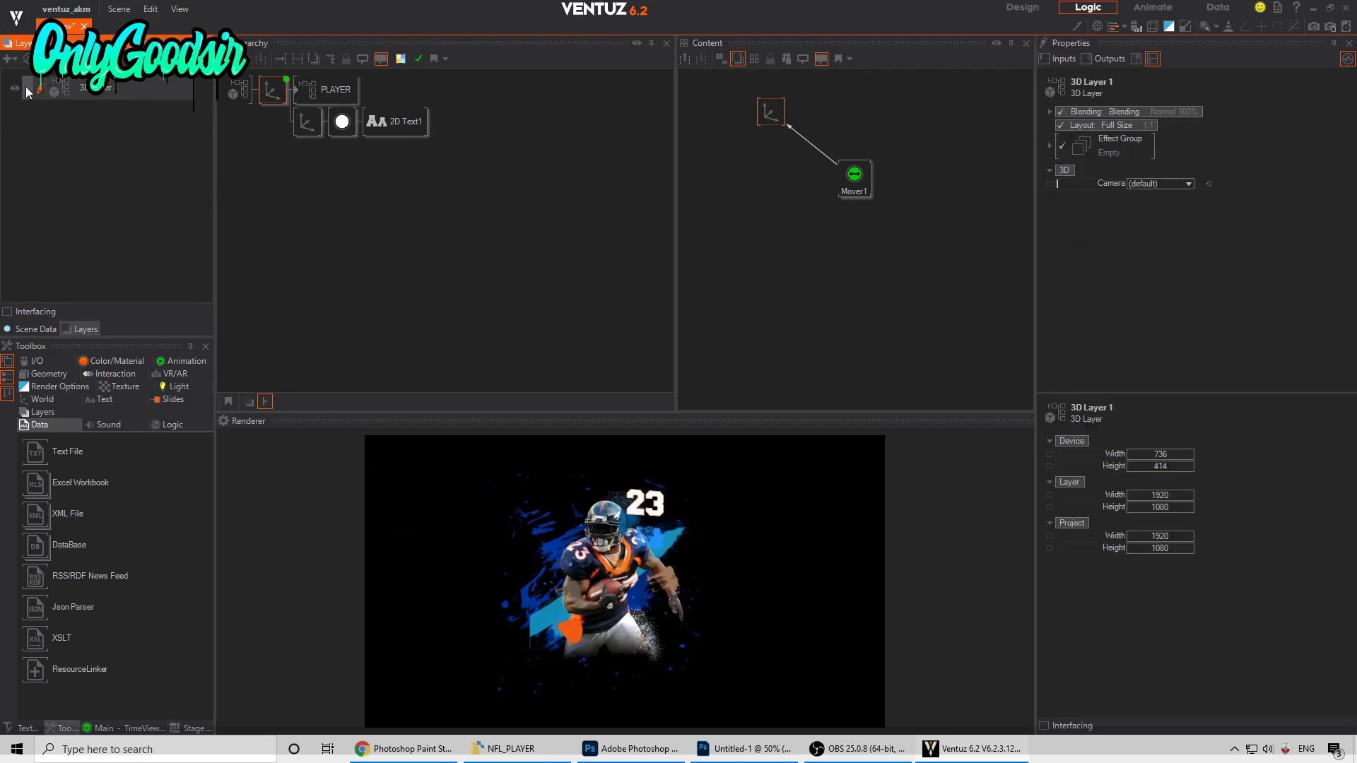
middle_drag(57, 195, 2, 185)
click(16, 146)
click(33, 210)
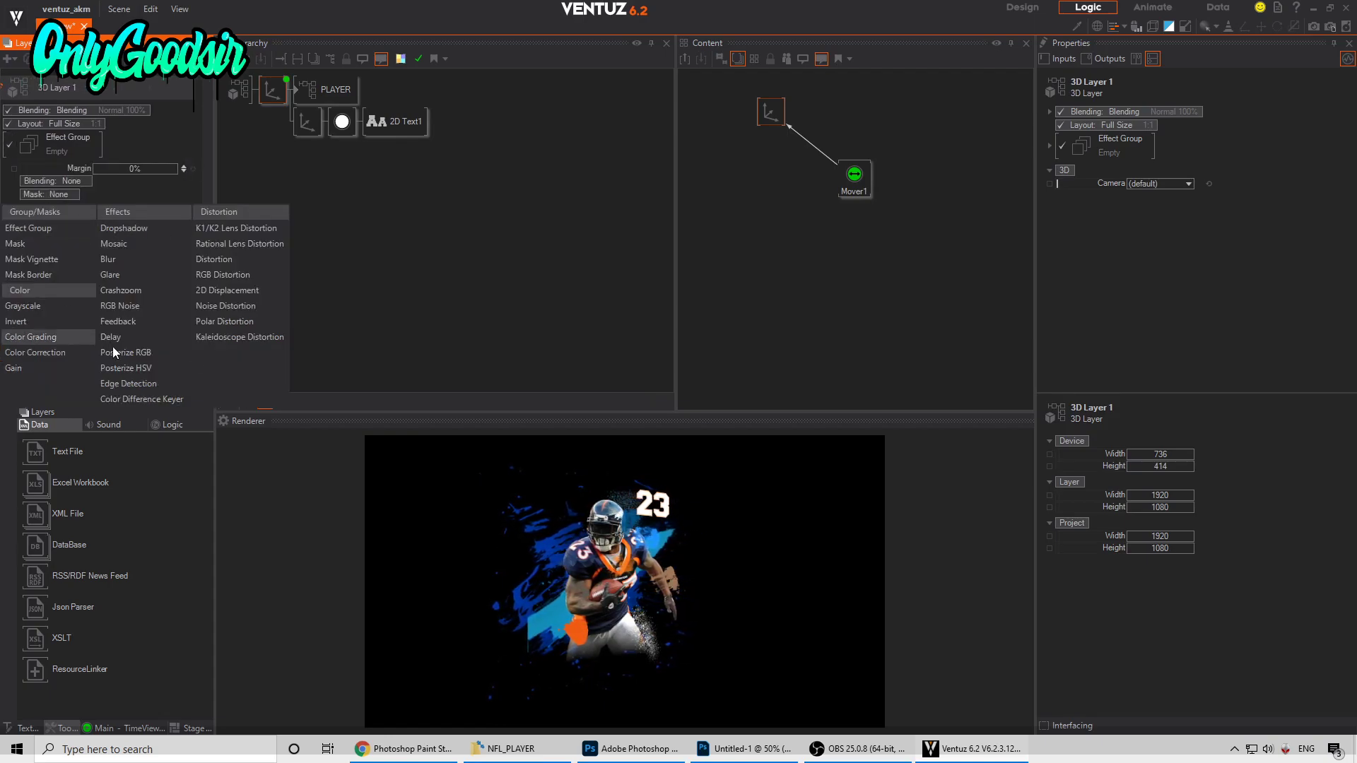
click(129, 277)
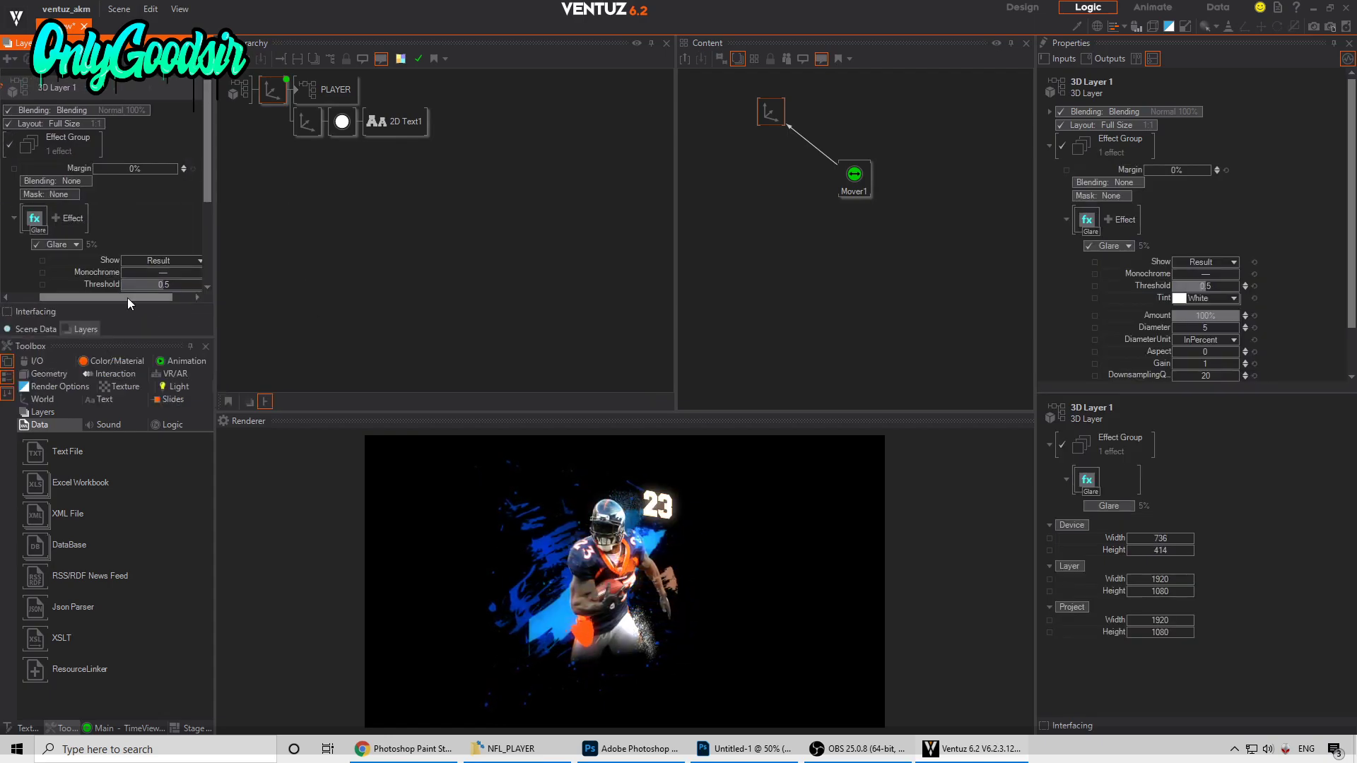
scroll(1259, 288, down, 1)
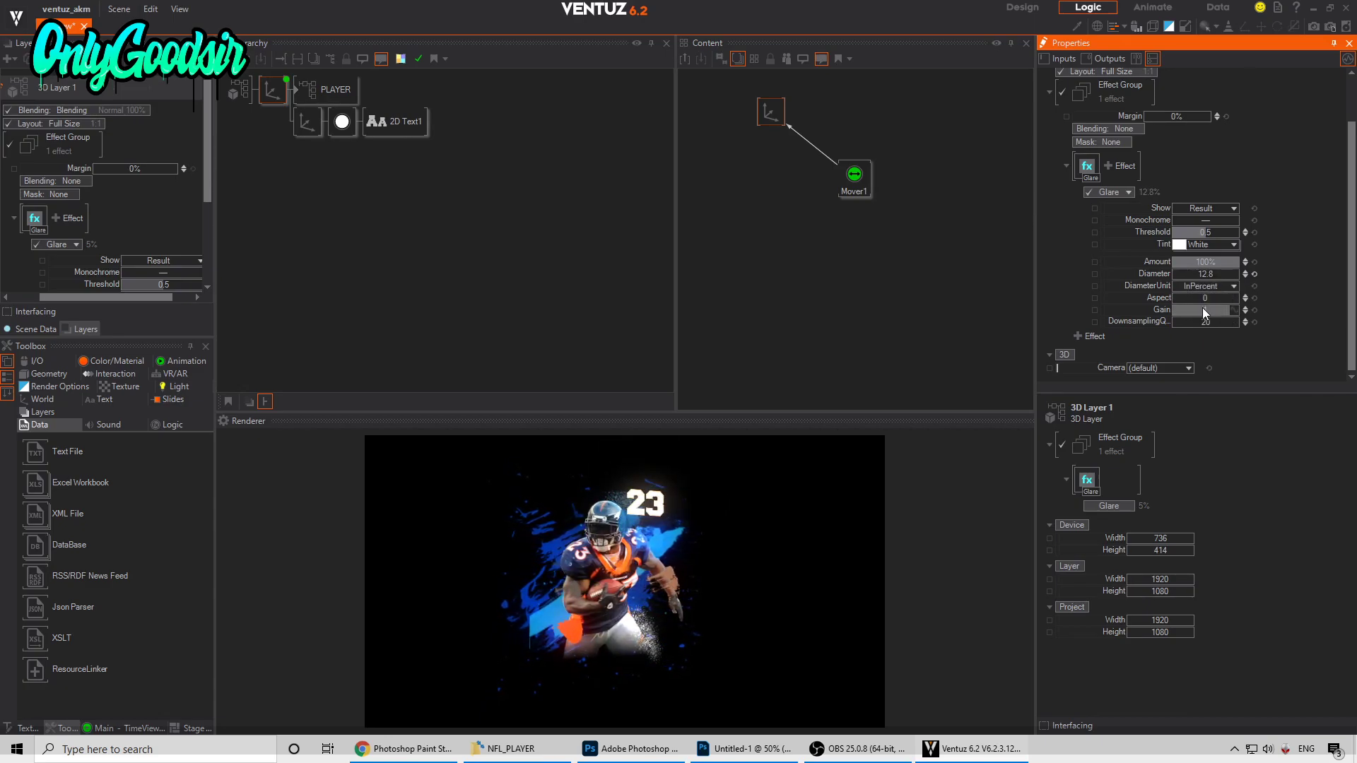
drag(1204, 312, 1237, 275)
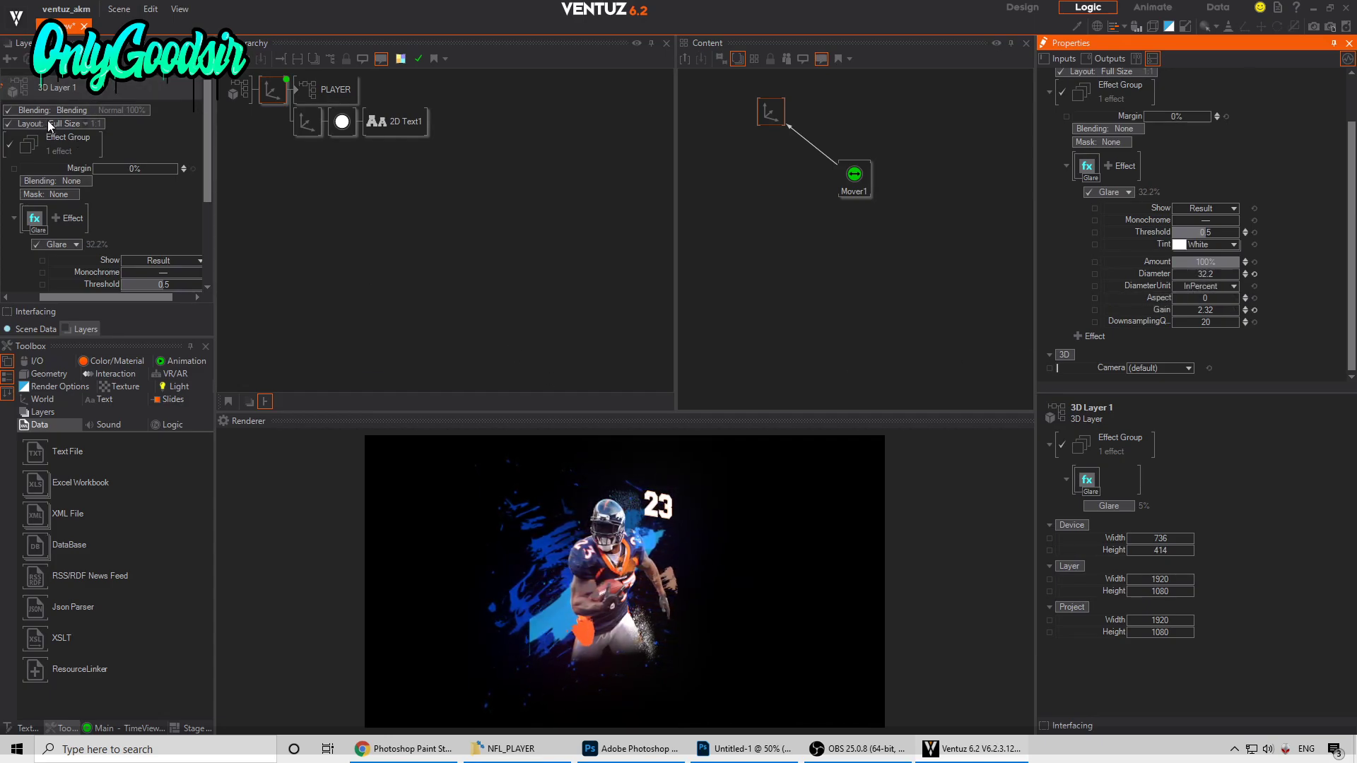
Step: Add a 2D gradient layer and order it ahead of 3D Layer 1 so that it renders behind the player
middle_drag(40, 120, 184, 168)
click(15, 62)
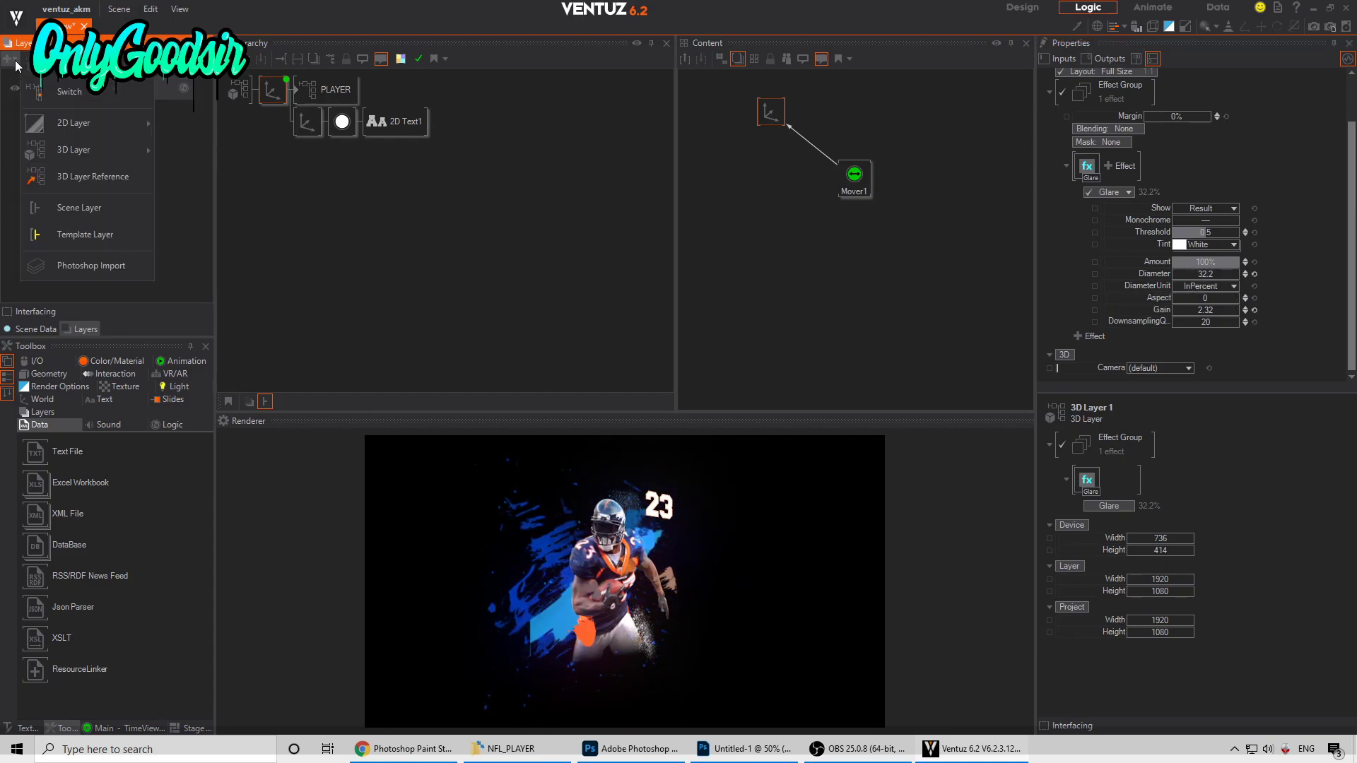
mouse_move(82, 124)
click(269, 151)
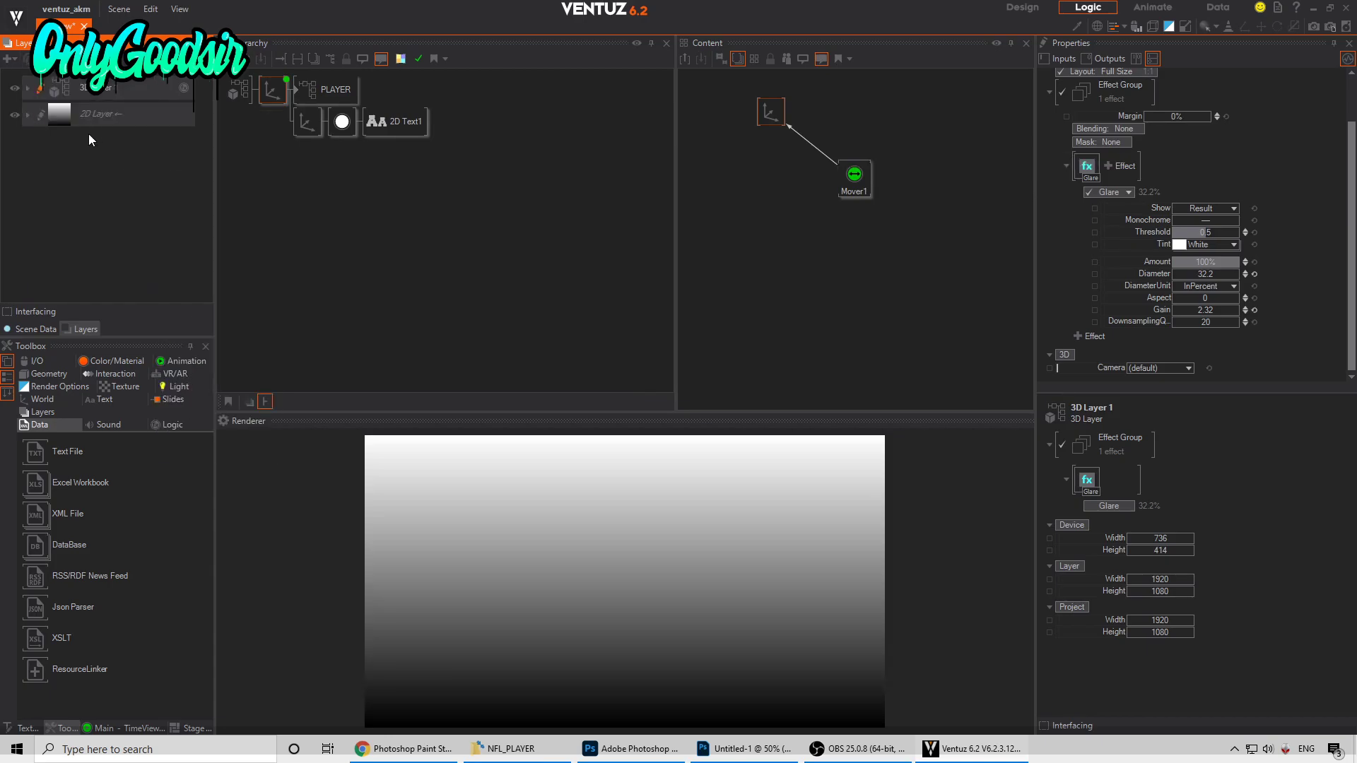
drag(114, 86, 117, 88)
Step: Recolor the background gradient from near-black (RGB 4, 4, 5) to dark navy blue (RGB 0, 19, 45)
click(57, 93)
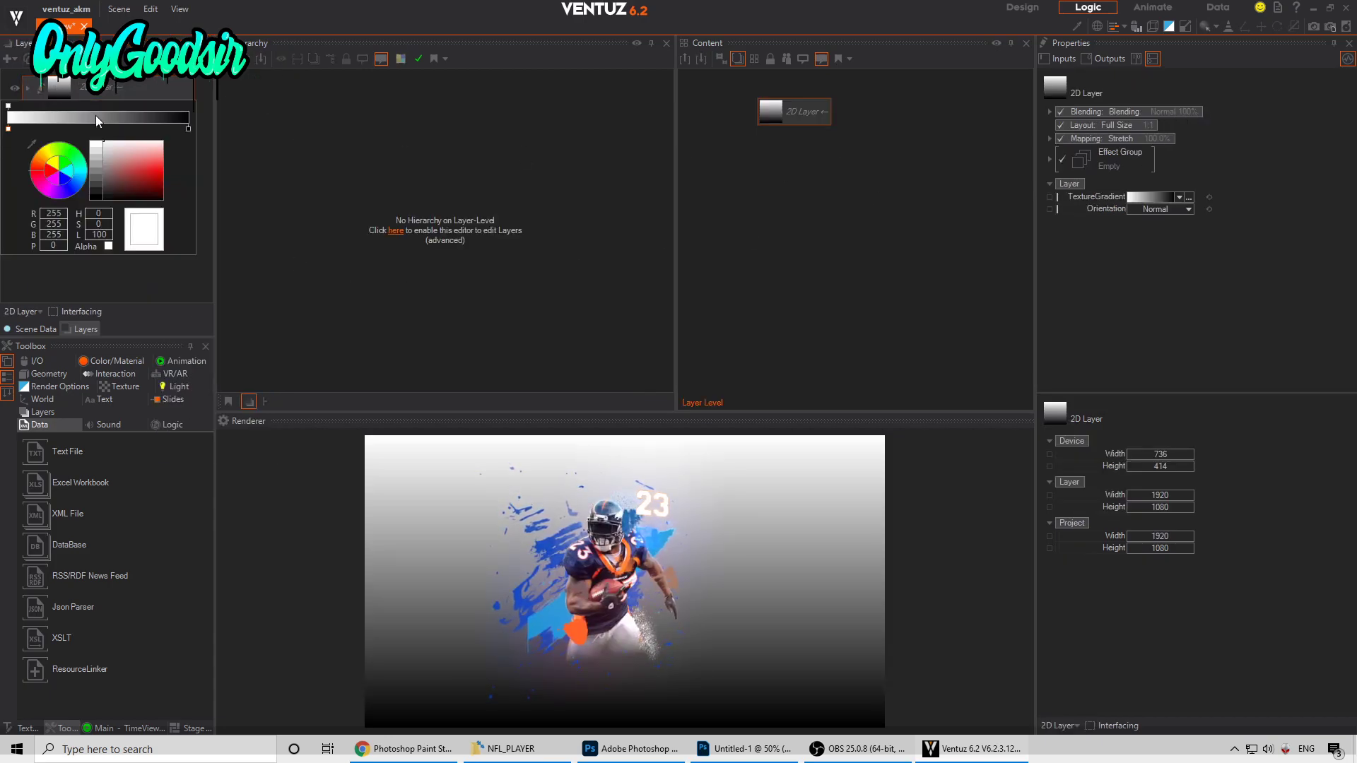
click(188, 129)
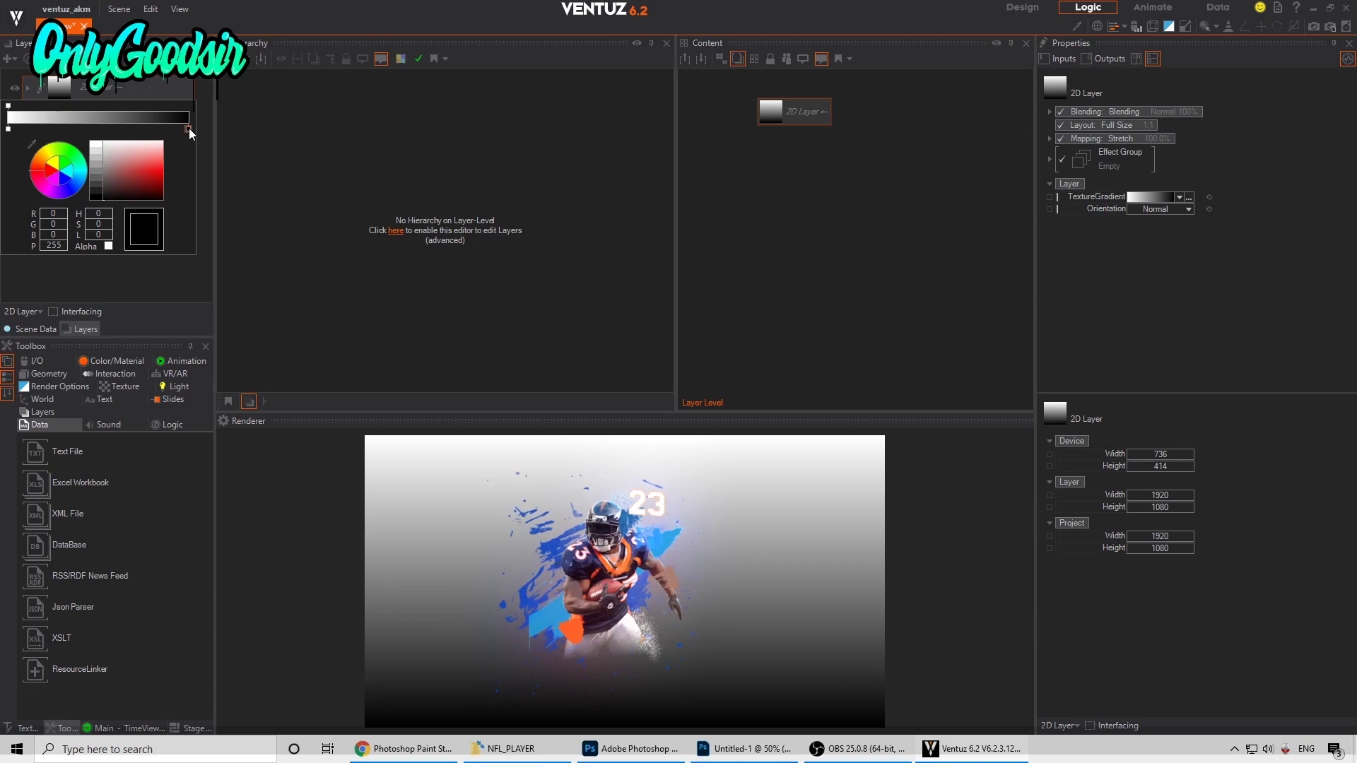
drag(123, 185, 168, 195)
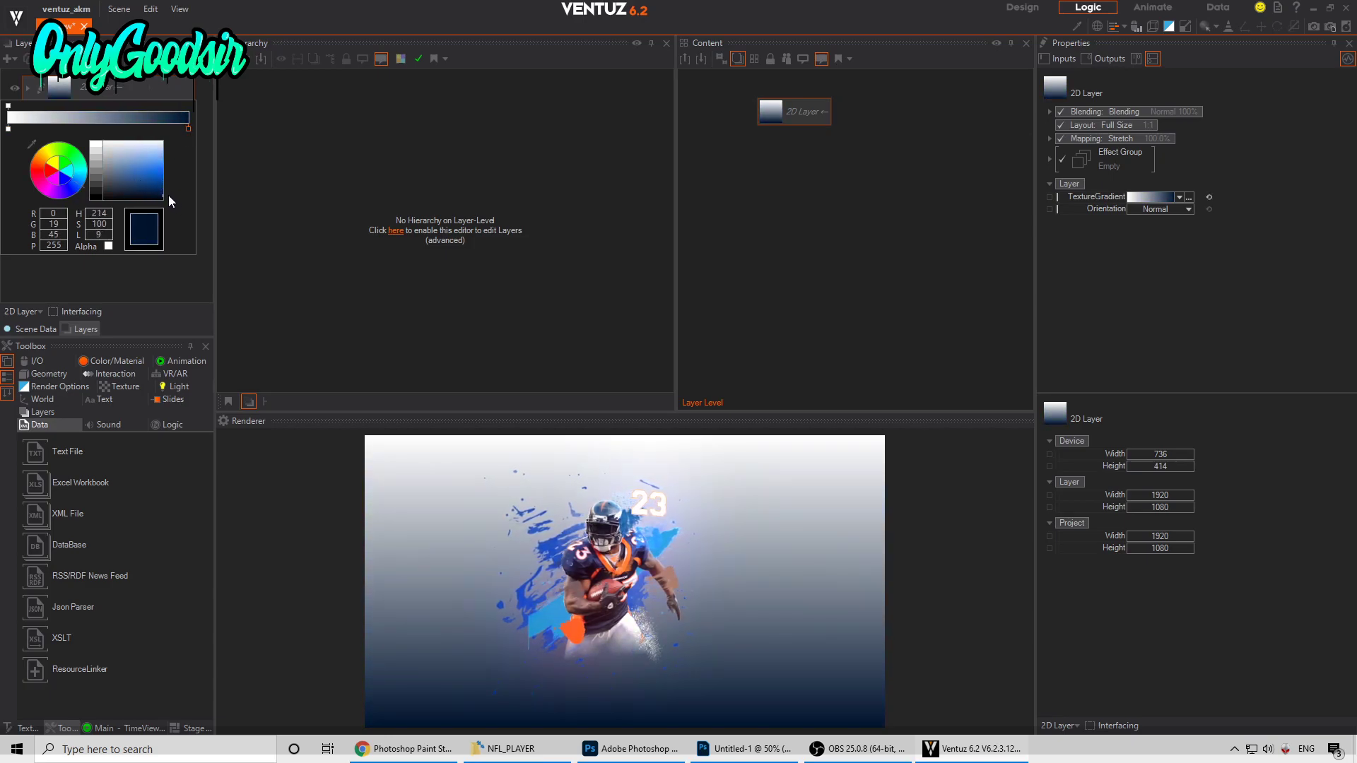
click(8, 129)
drag(138, 183, 112, 199)
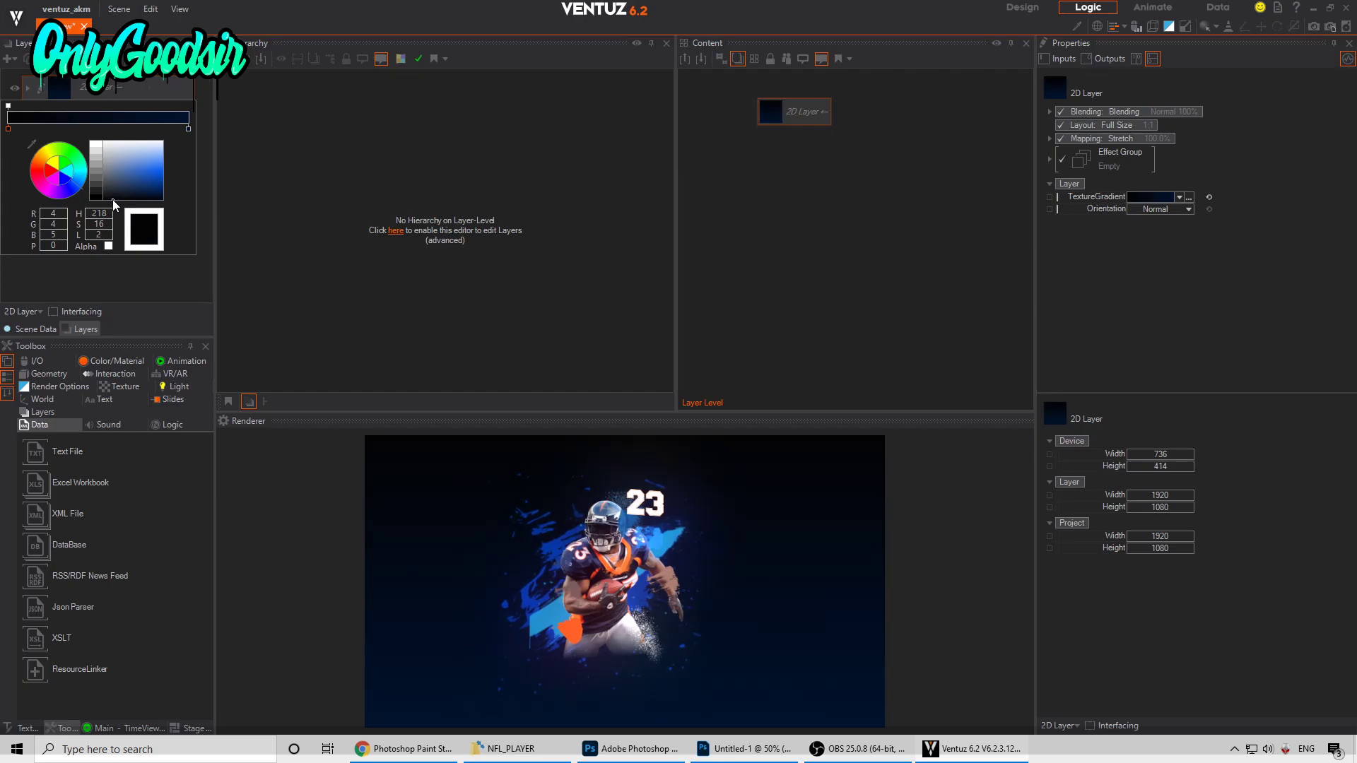
click(210, 177)
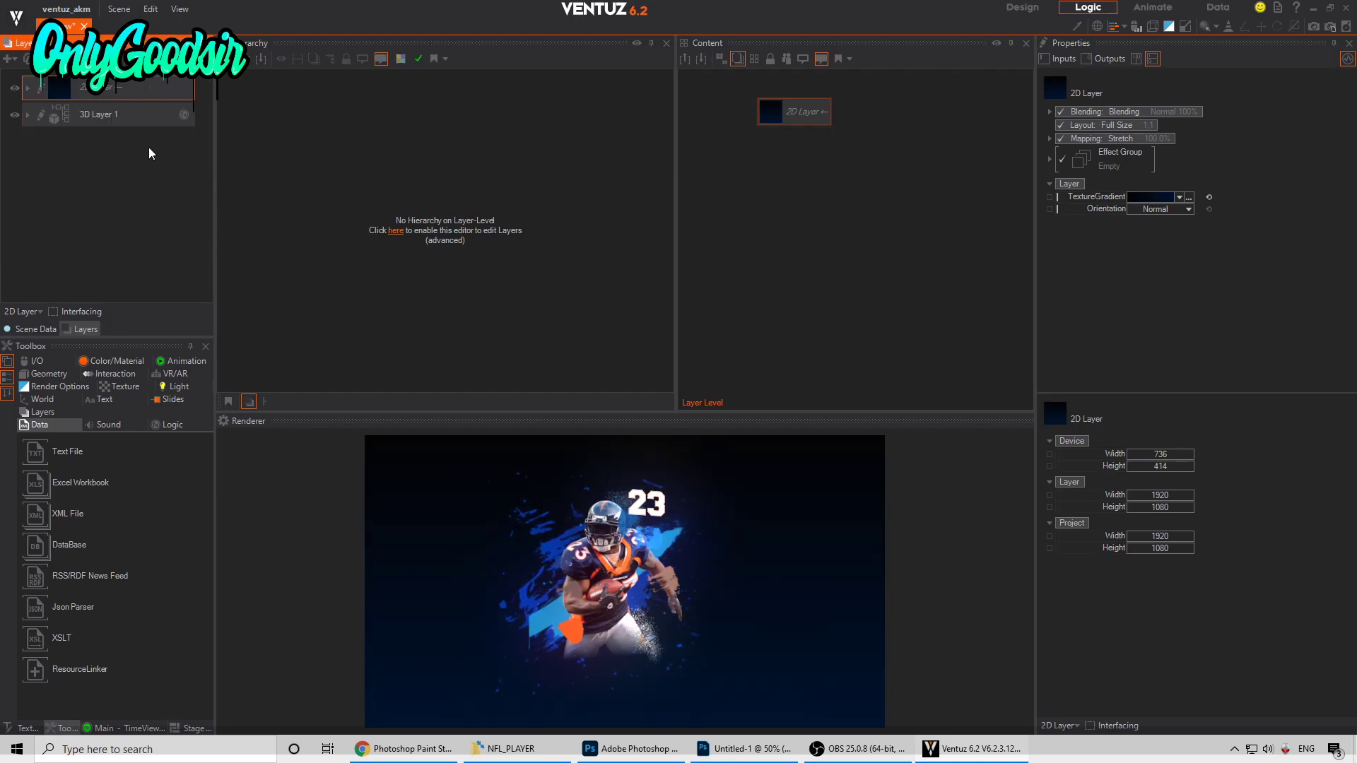
Step: Add a Distortion effect to 3D Layer 1 and set its Radial1 value to -1.025
click(40, 116)
click(26, 116)
scroll(128, 234, down, 4)
click(84, 185)
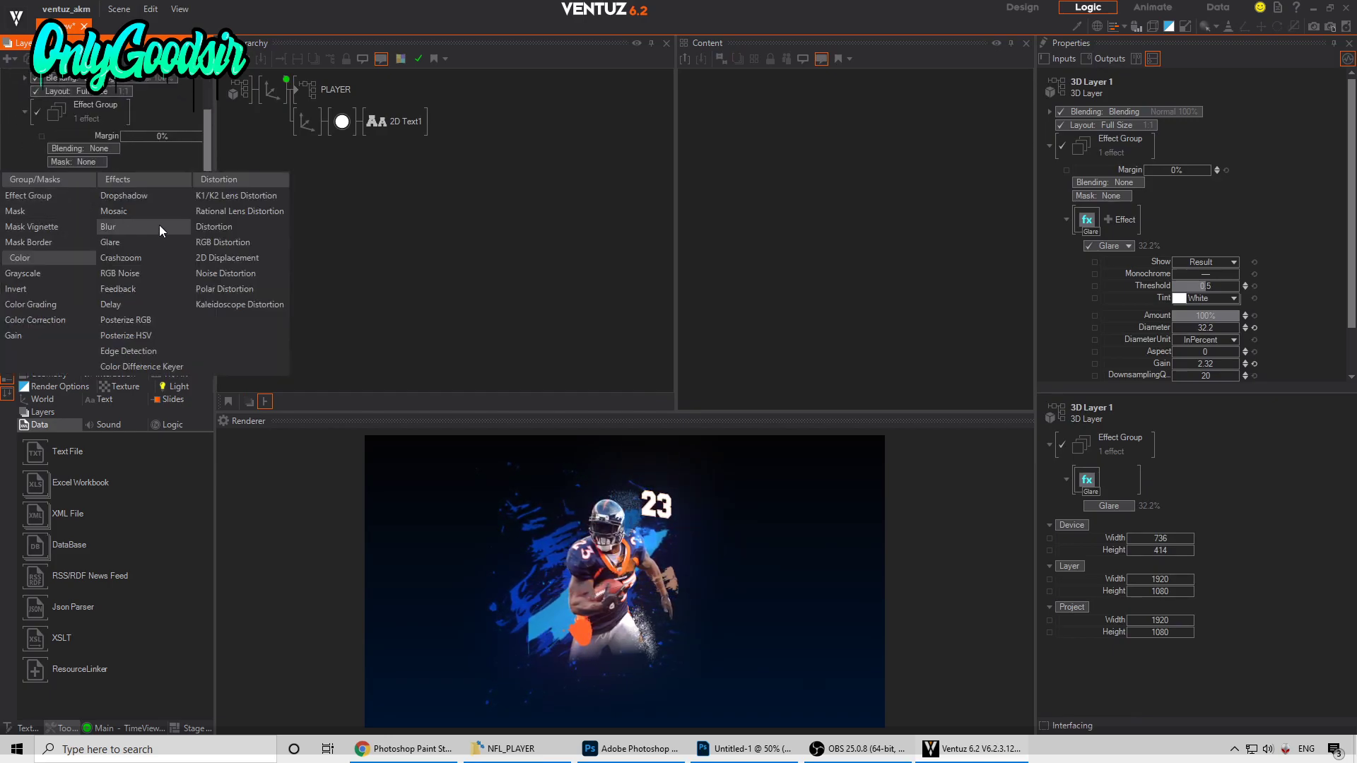
click(236, 227)
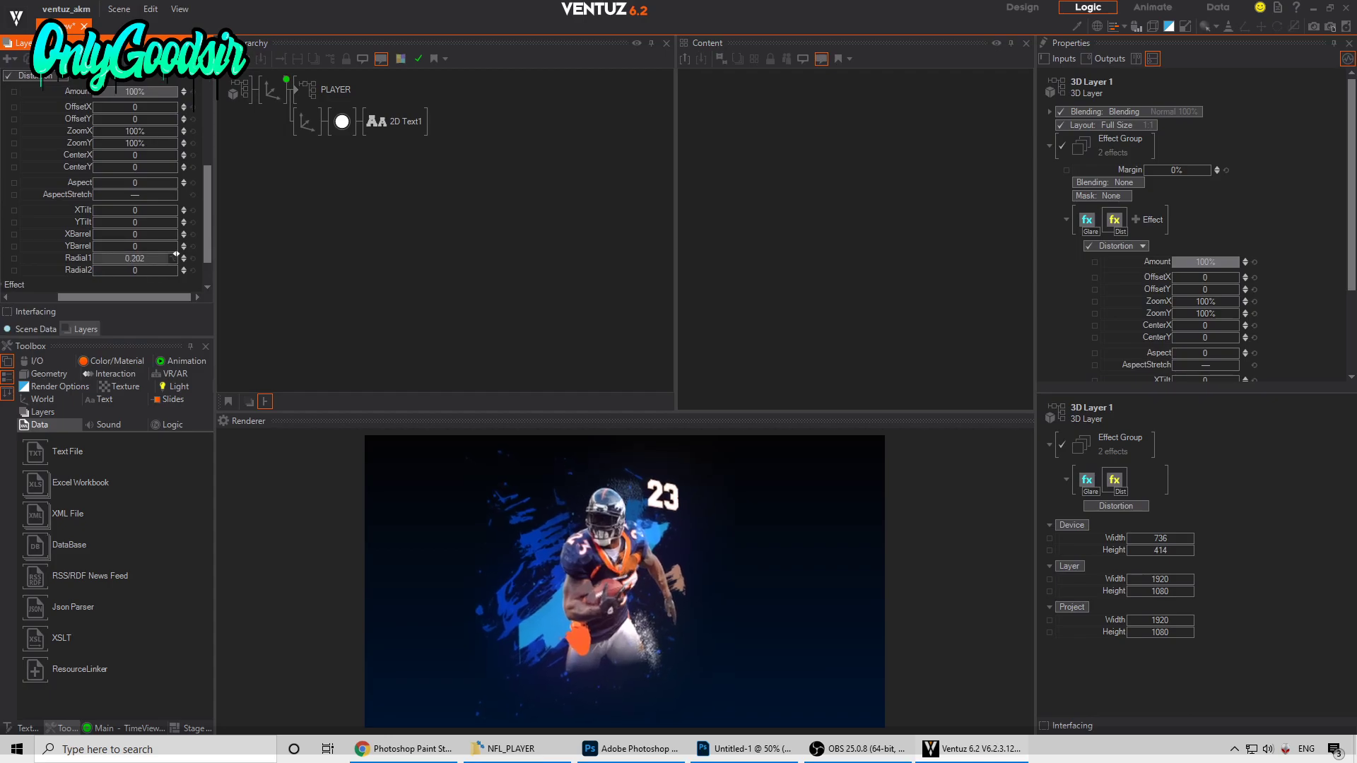
drag(93, 261, 92, 257)
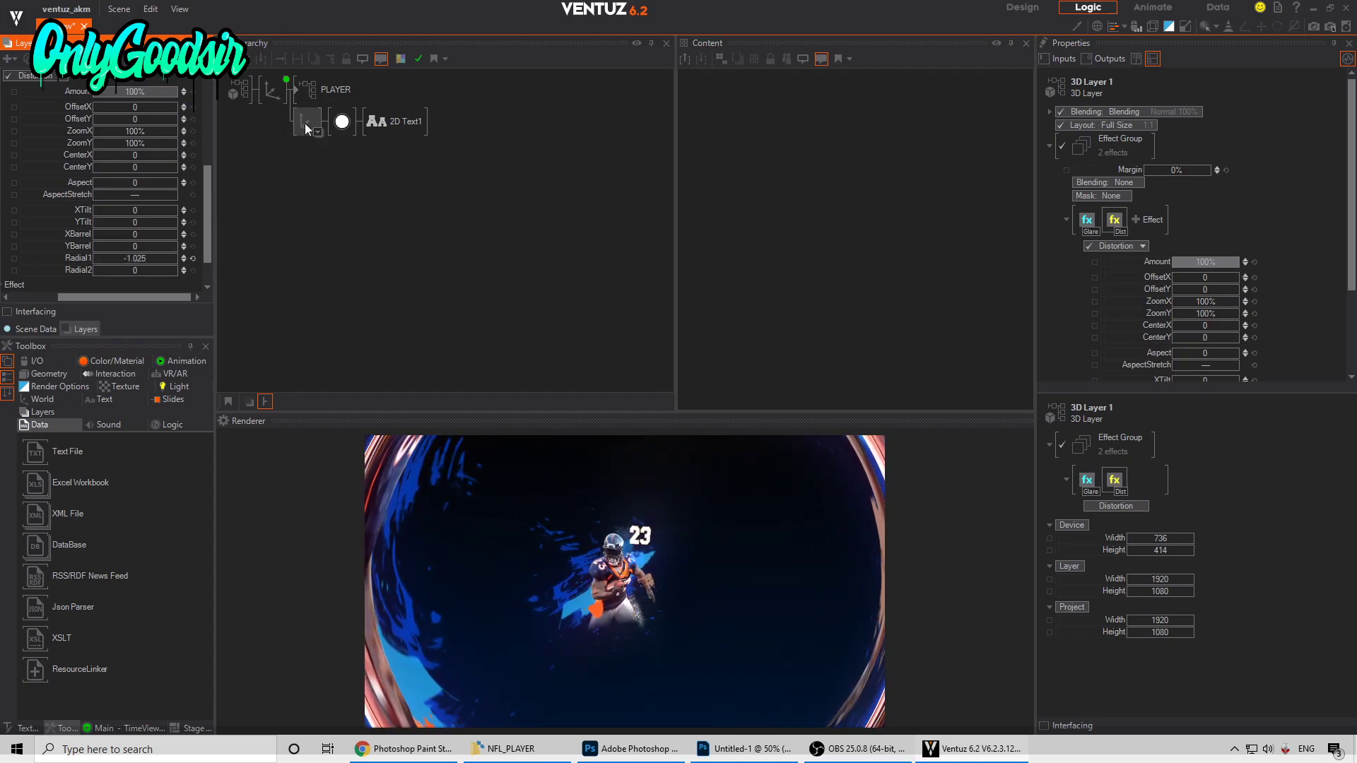
Step: Set the parent axis's Z position to -5.9 and turn off the Distortion effect on 3D Layer 1
click(272, 90)
mouse_move(1128, 149)
mouse_down()
mouse_move(1192, 153)
mouse_move(1146, 151)
mouse_up()
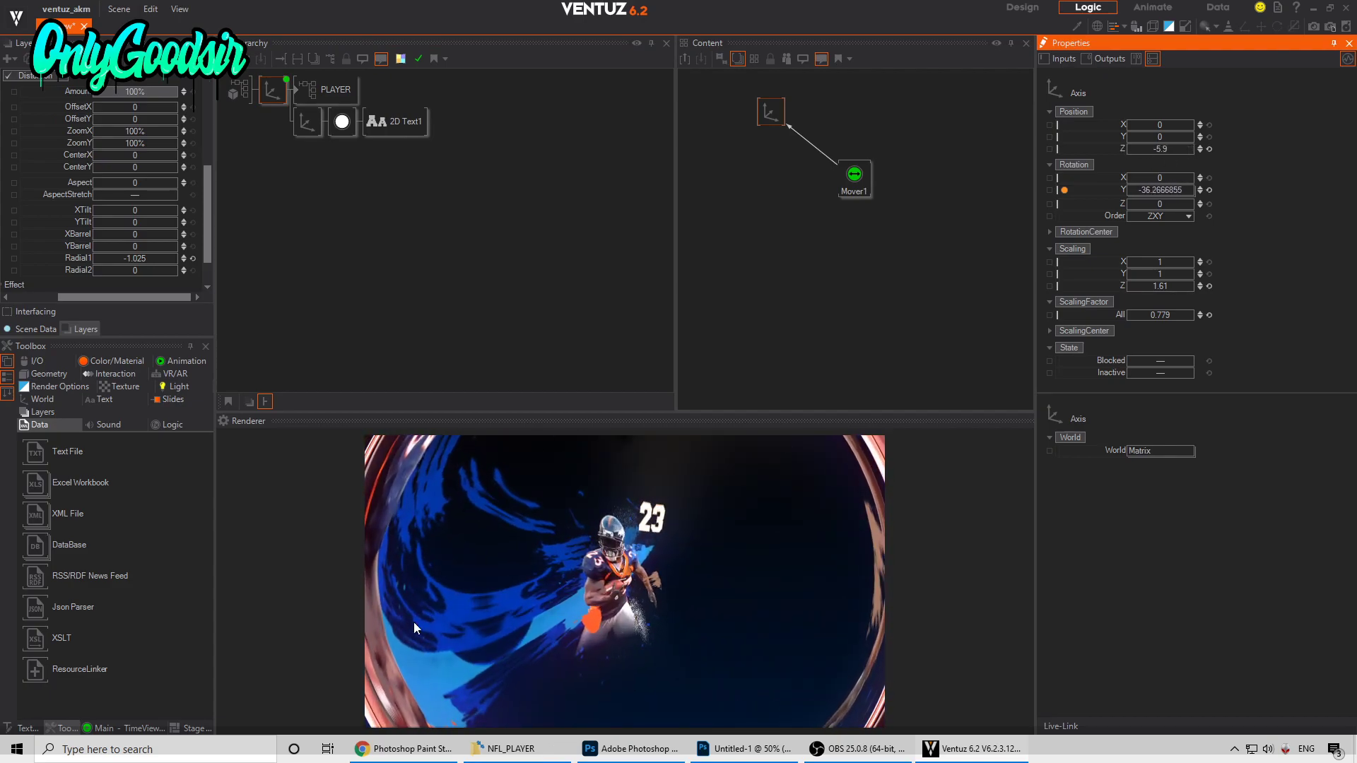
drag(15, 108, 85, 166)
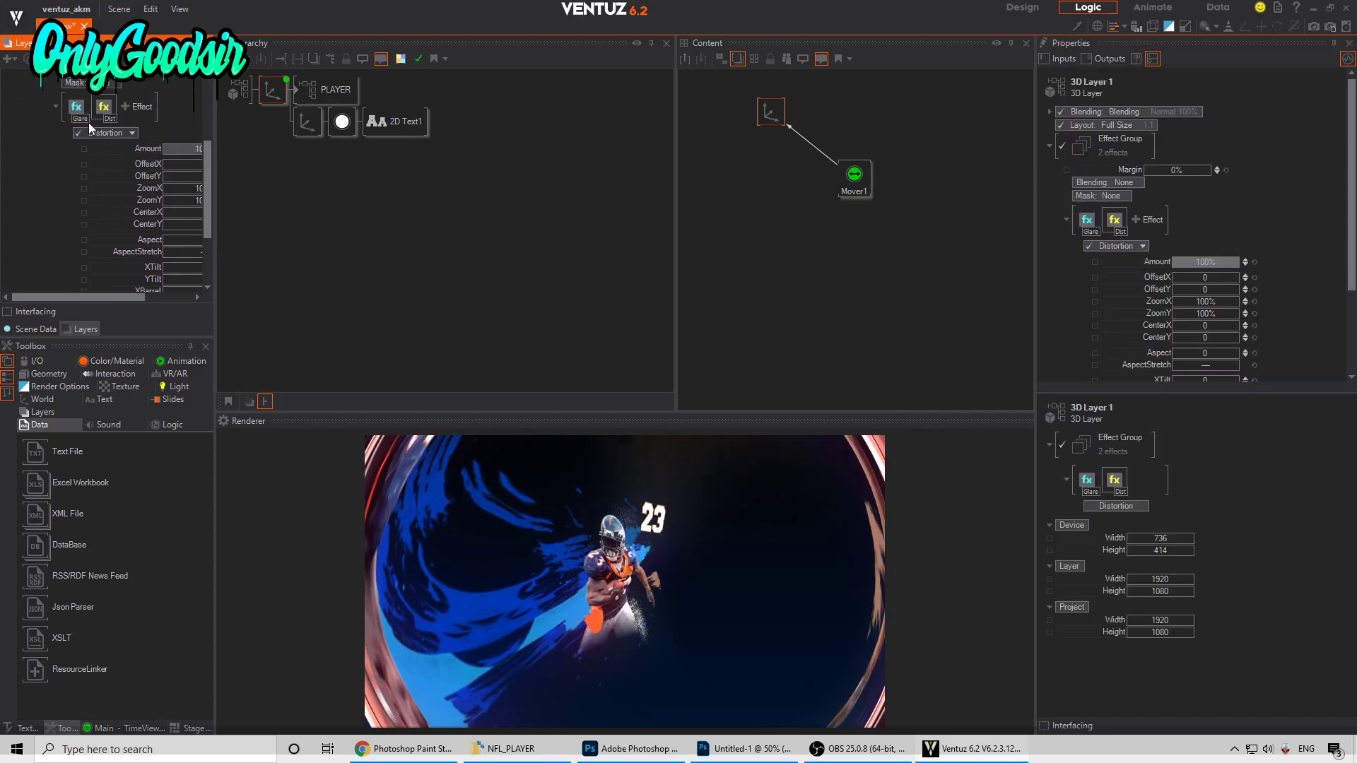
click(78, 133)
Step: Shift the parent axis along negative X and adjust its overall scaling so the player sits in the left half of the frame
click(282, 91)
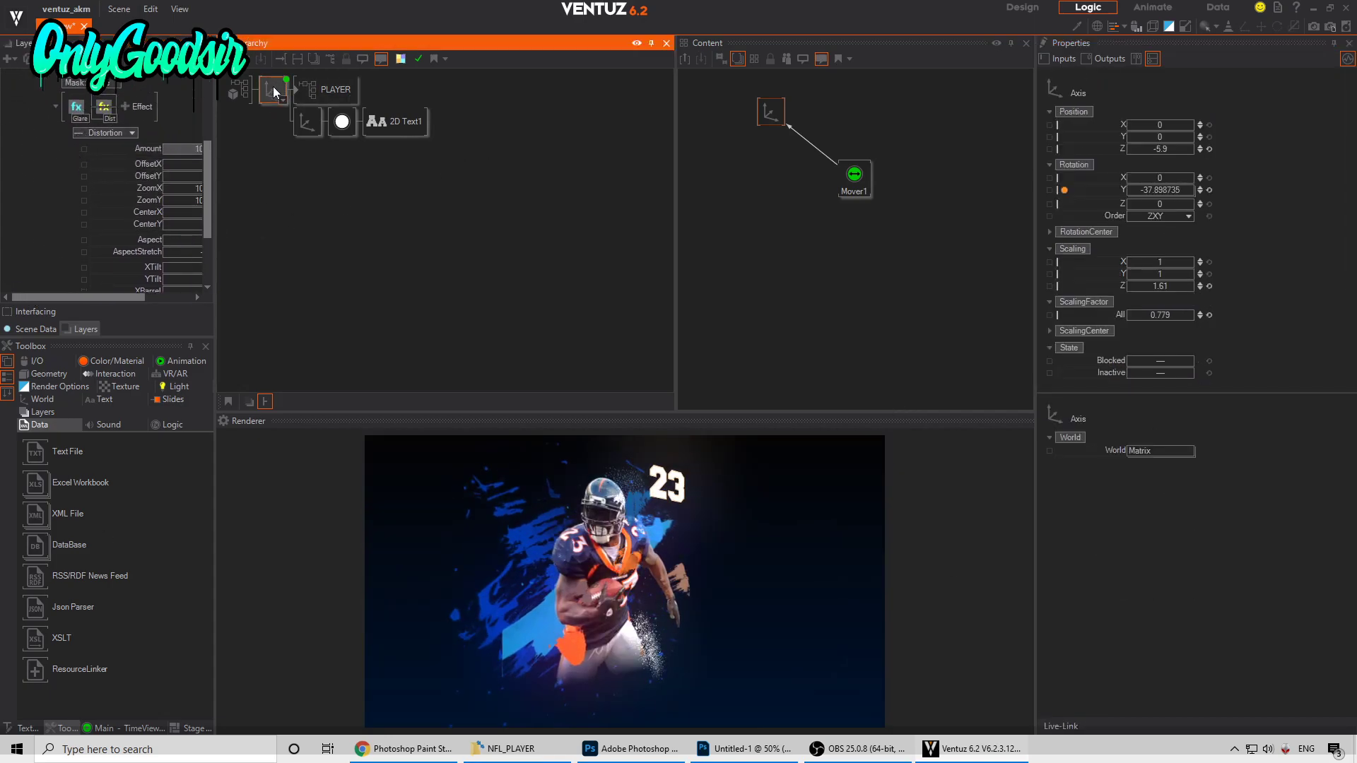
drag(1167, 125, 1145, 125)
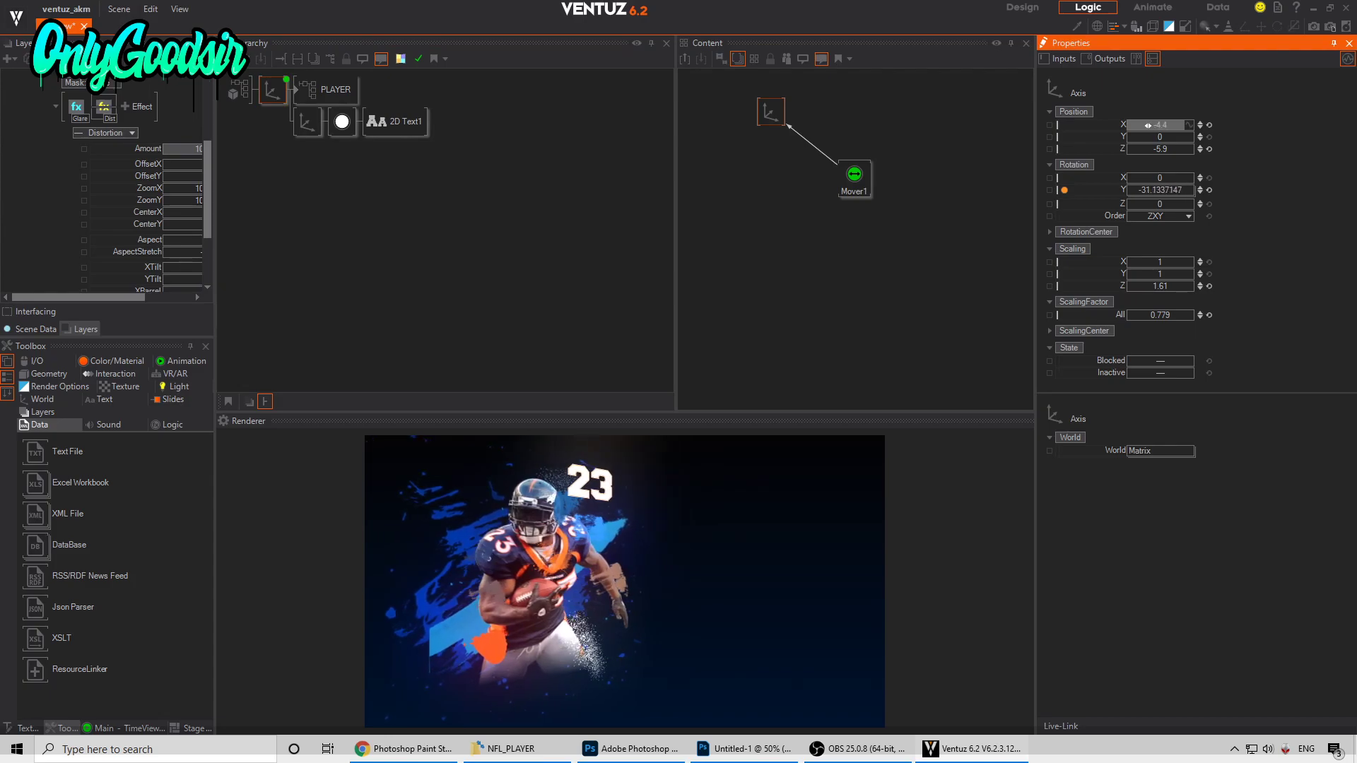
drag(1167, 314, 1208, 226)
drag(1170, 126, 1128, 125)
Step: Add a new Axis to the hierarchy at the same level as the player's parent axis
click(289, 184)
right_click(288, 183)
click(297, 202)
click(283, 167)
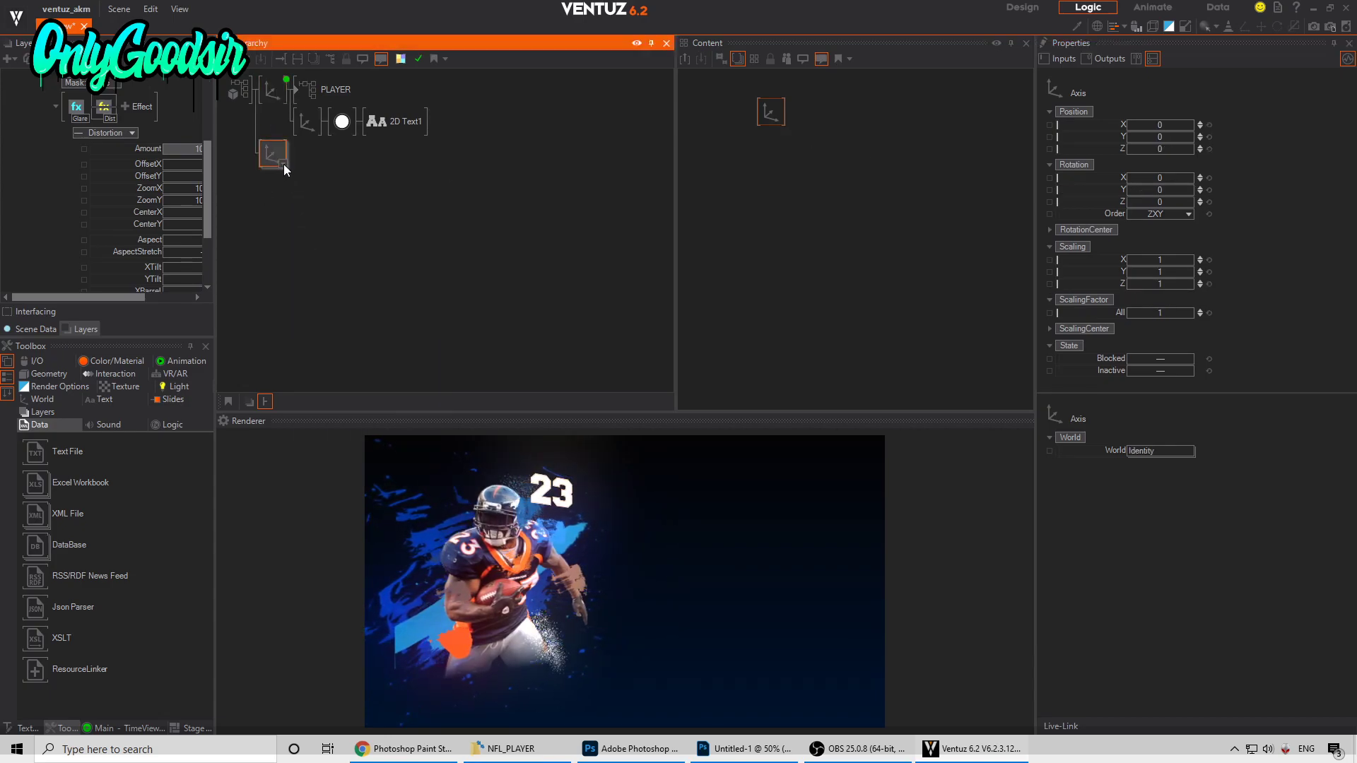
Step: Copy the jersey number's material and 2D text under the new axis and select the copied text
click(393, 127)
click(330, 131)
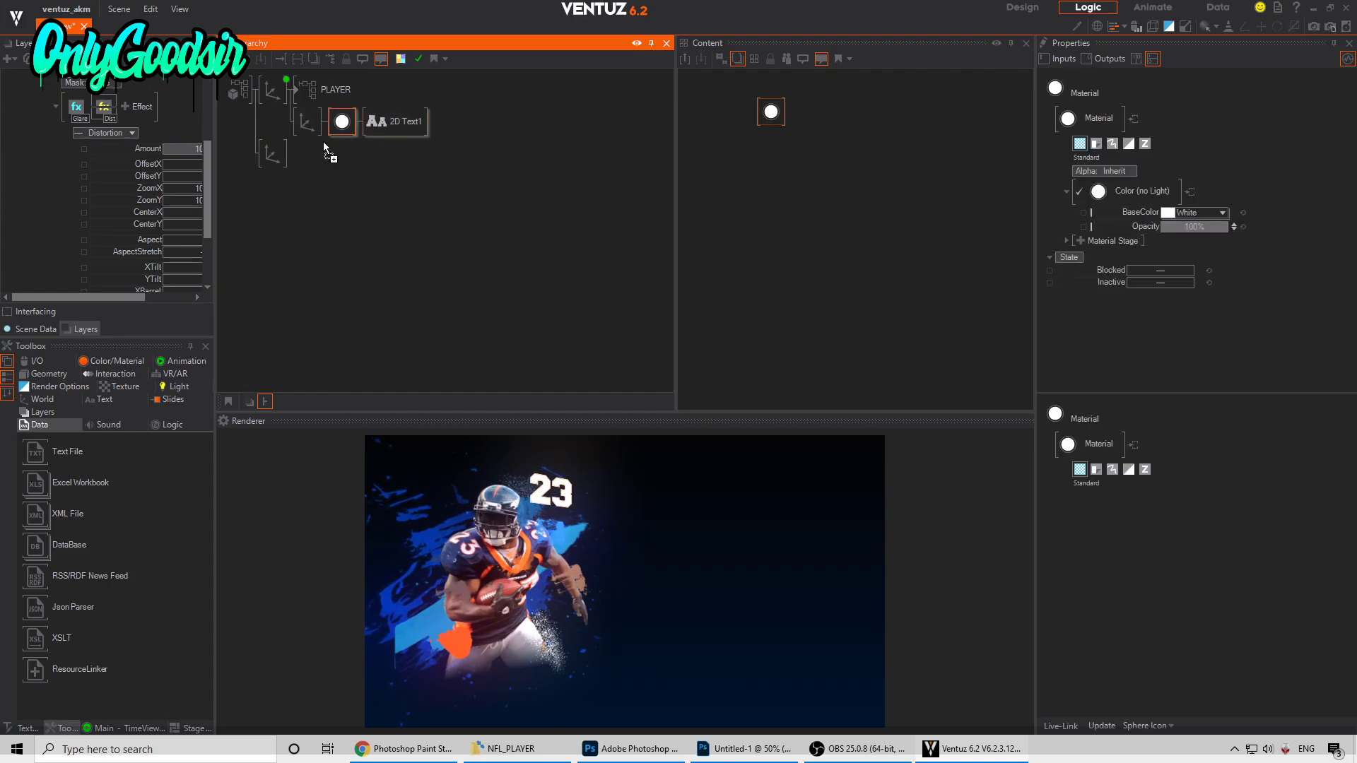
ctrl+drag(283, 155, 277, 160)
click(276, 155)
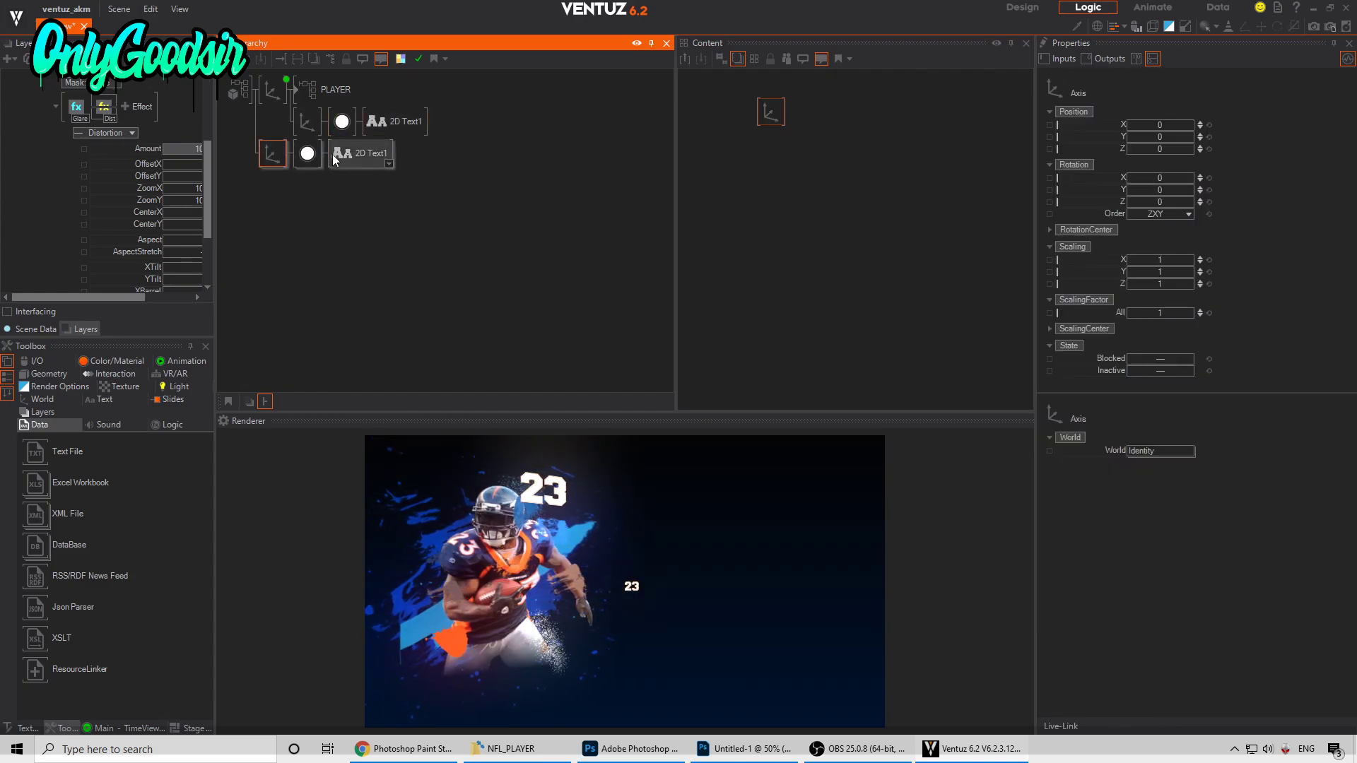
click(336, 154)
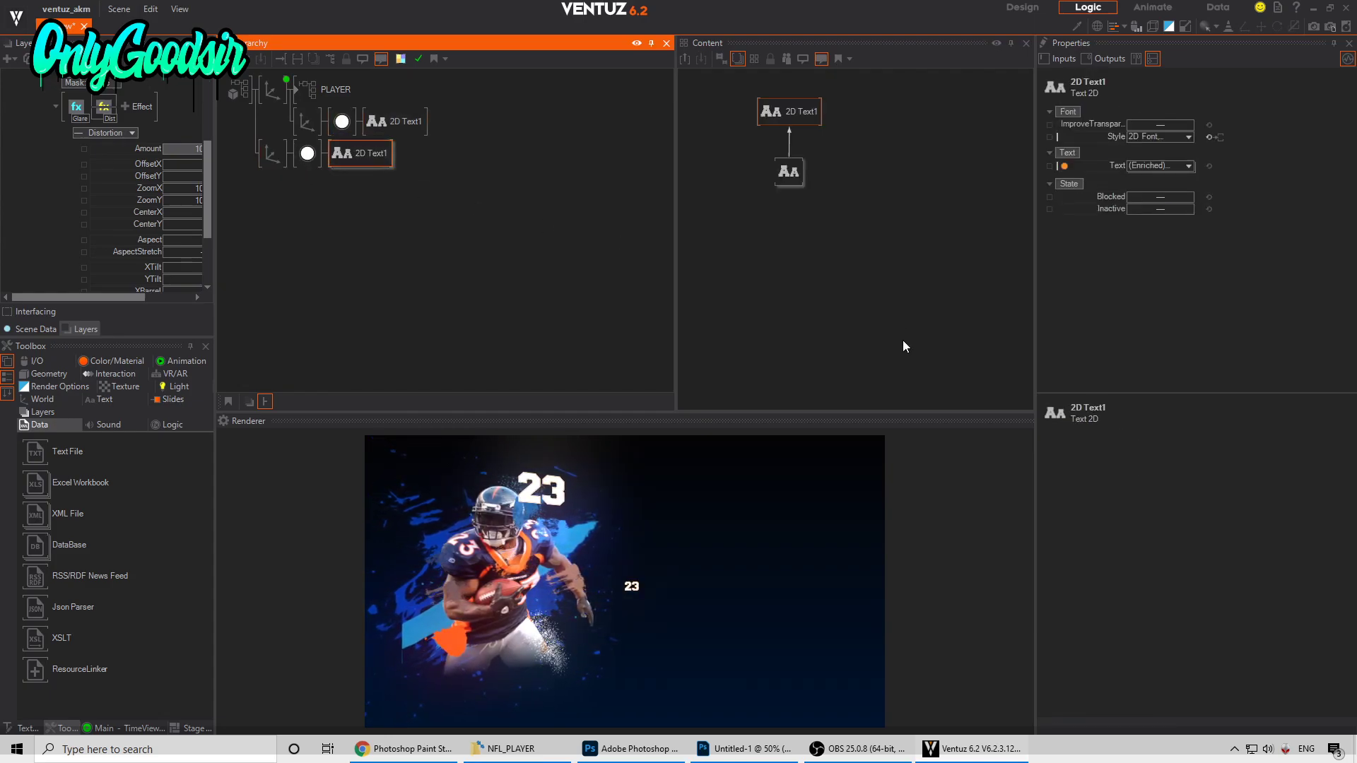
Step: Switch to the browser and examine Google Images results for "nfl player stats" as layout references
click(400, 751)
scroll(590, 191, up, 3)
click(295, 9)
click(743, 301)
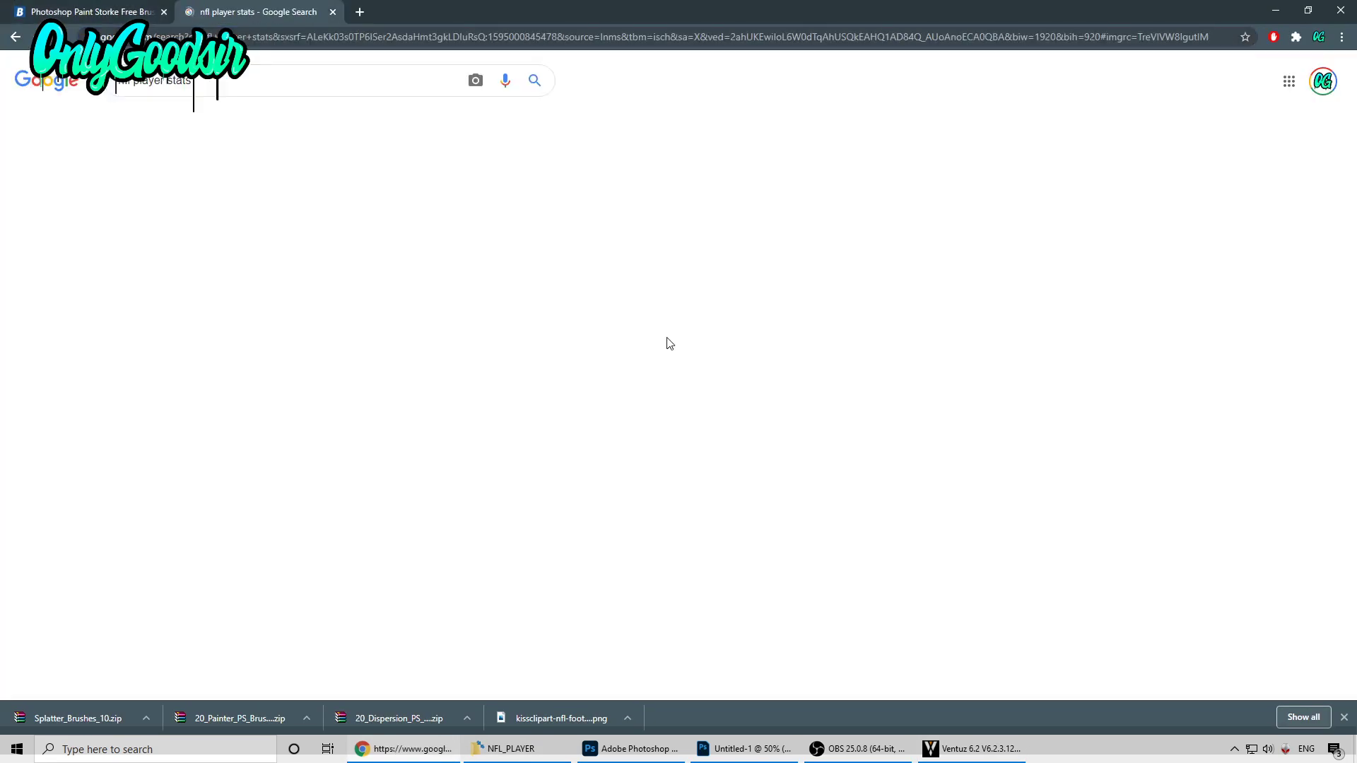
click(141, 427)
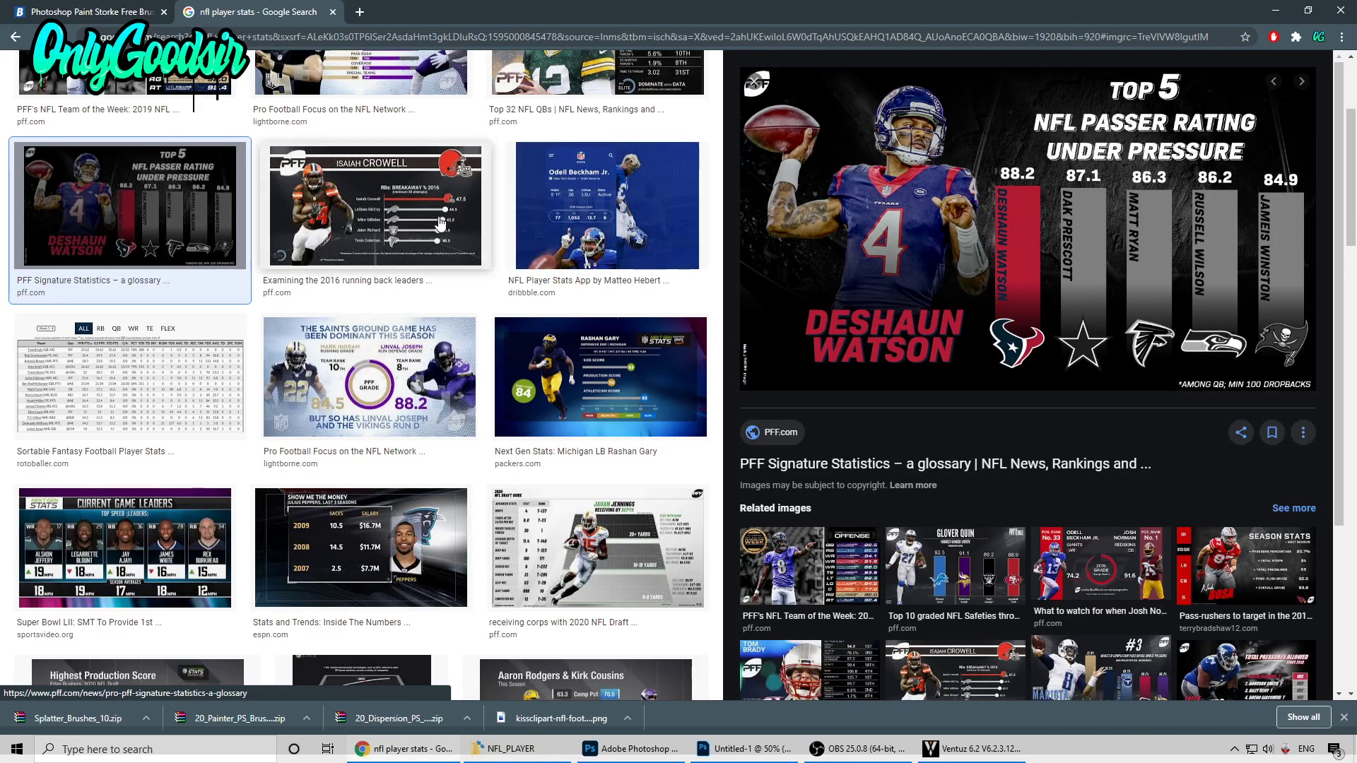
scroll(443, 220, up, 3)
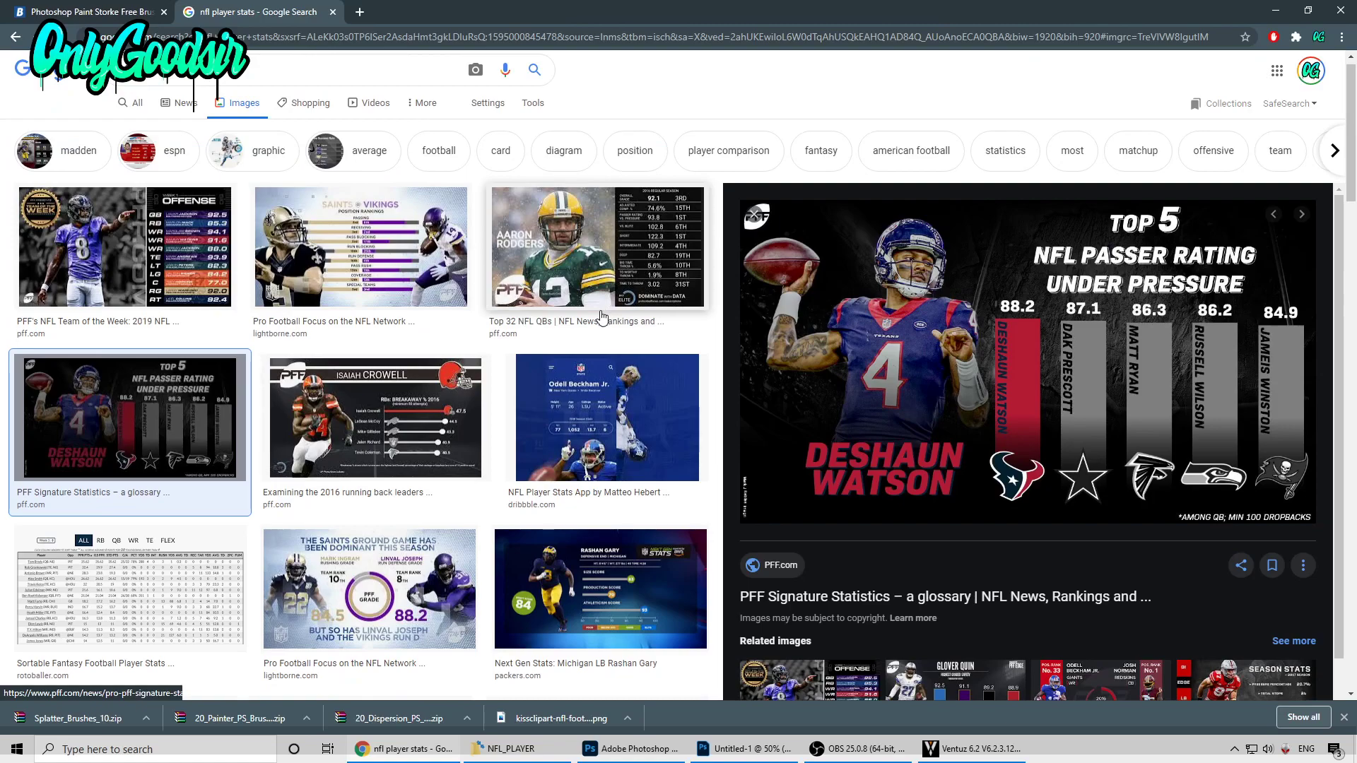
click(161, 225)
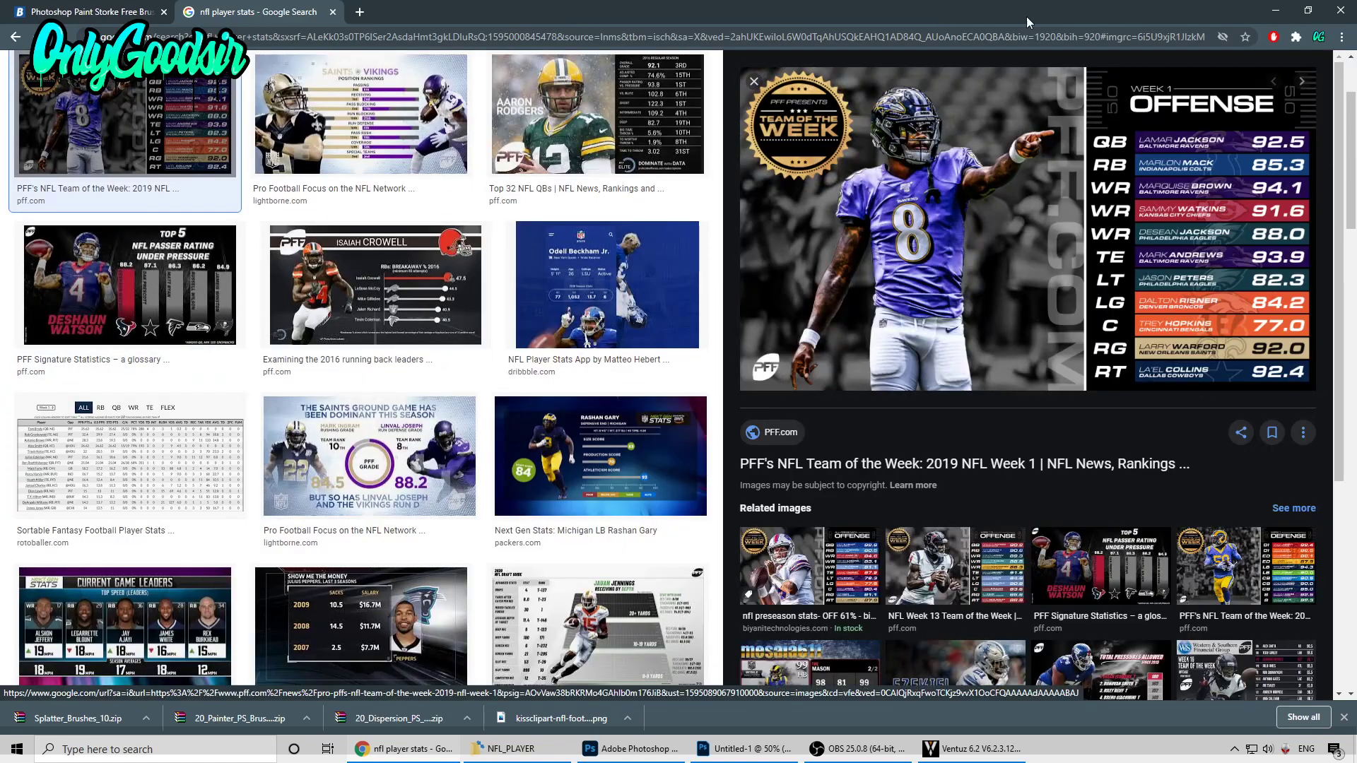
click(1276, 9)
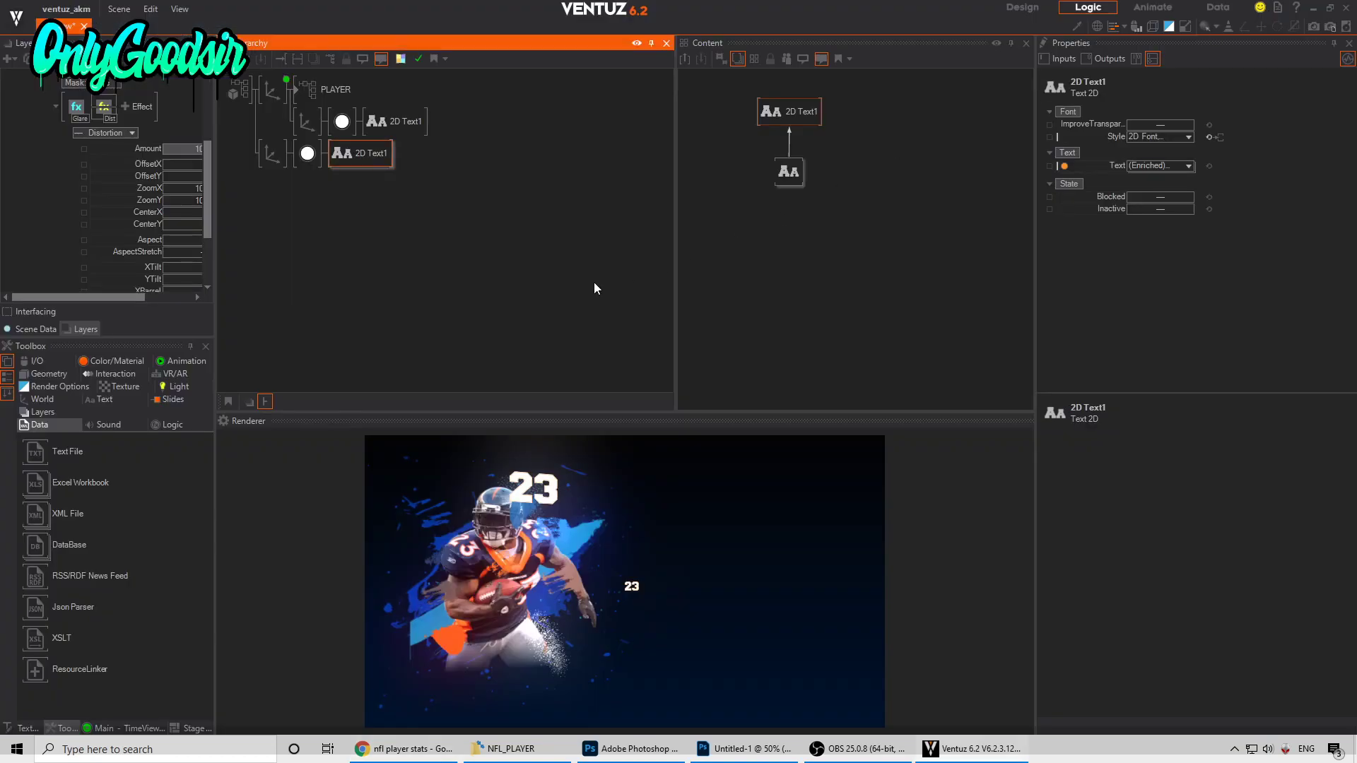
Step: Change the copied 2D text's content to "WEEK ONE"
click(789, 171)
click(1146, 325)
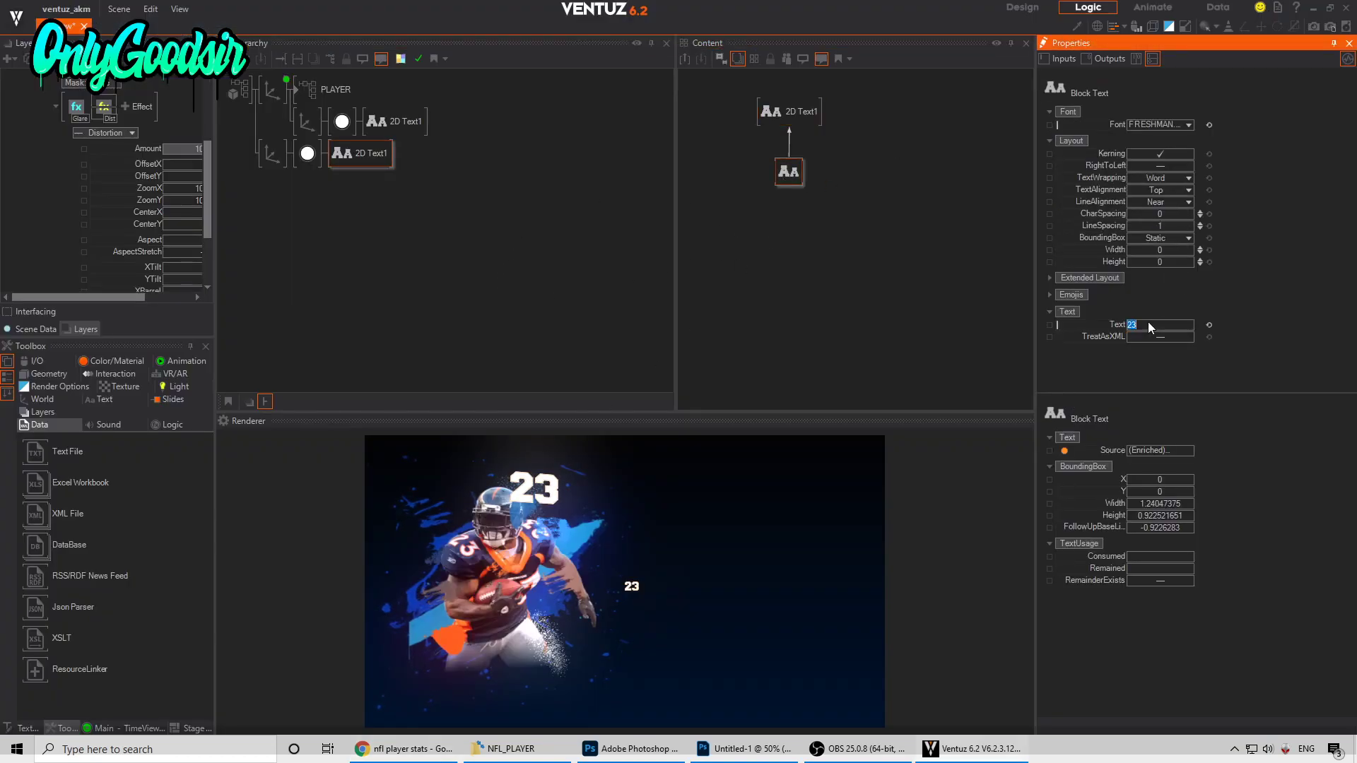
text(WEEK)
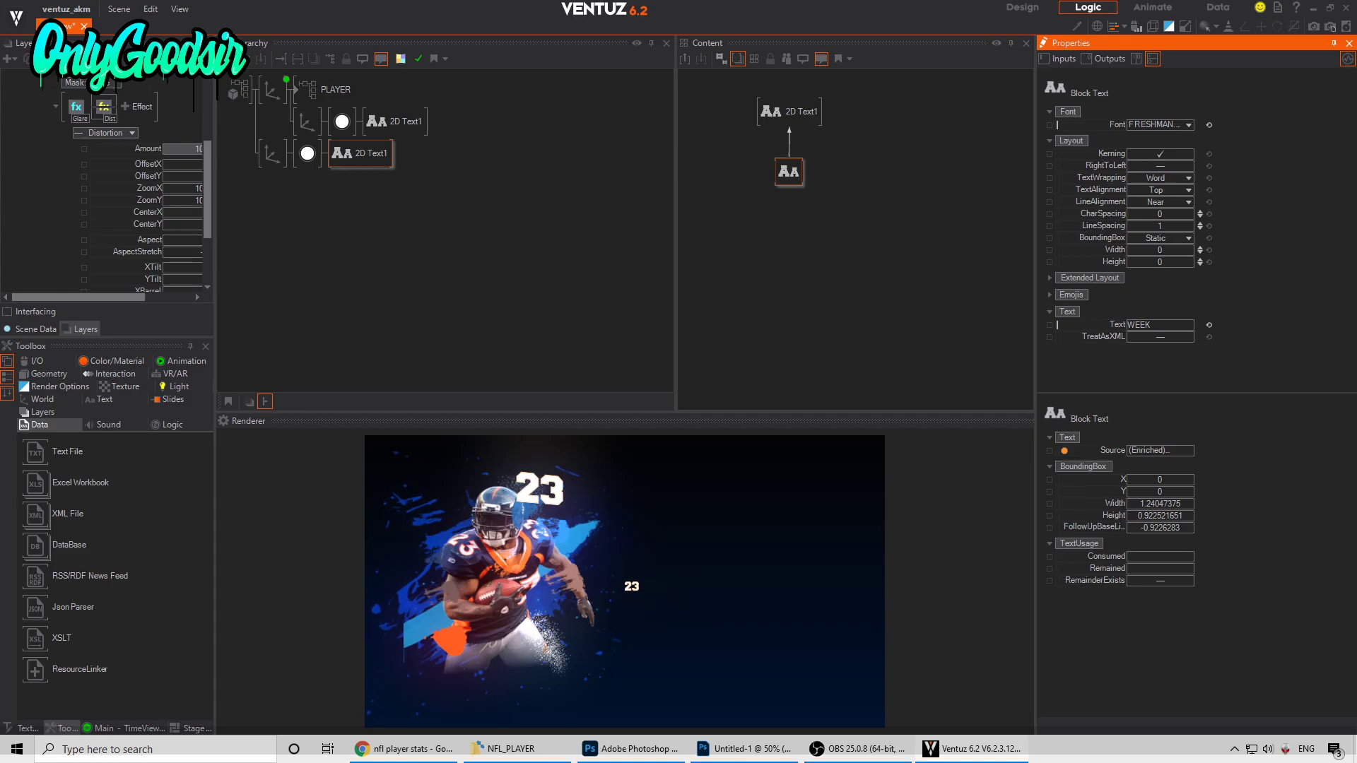
text( ONE)
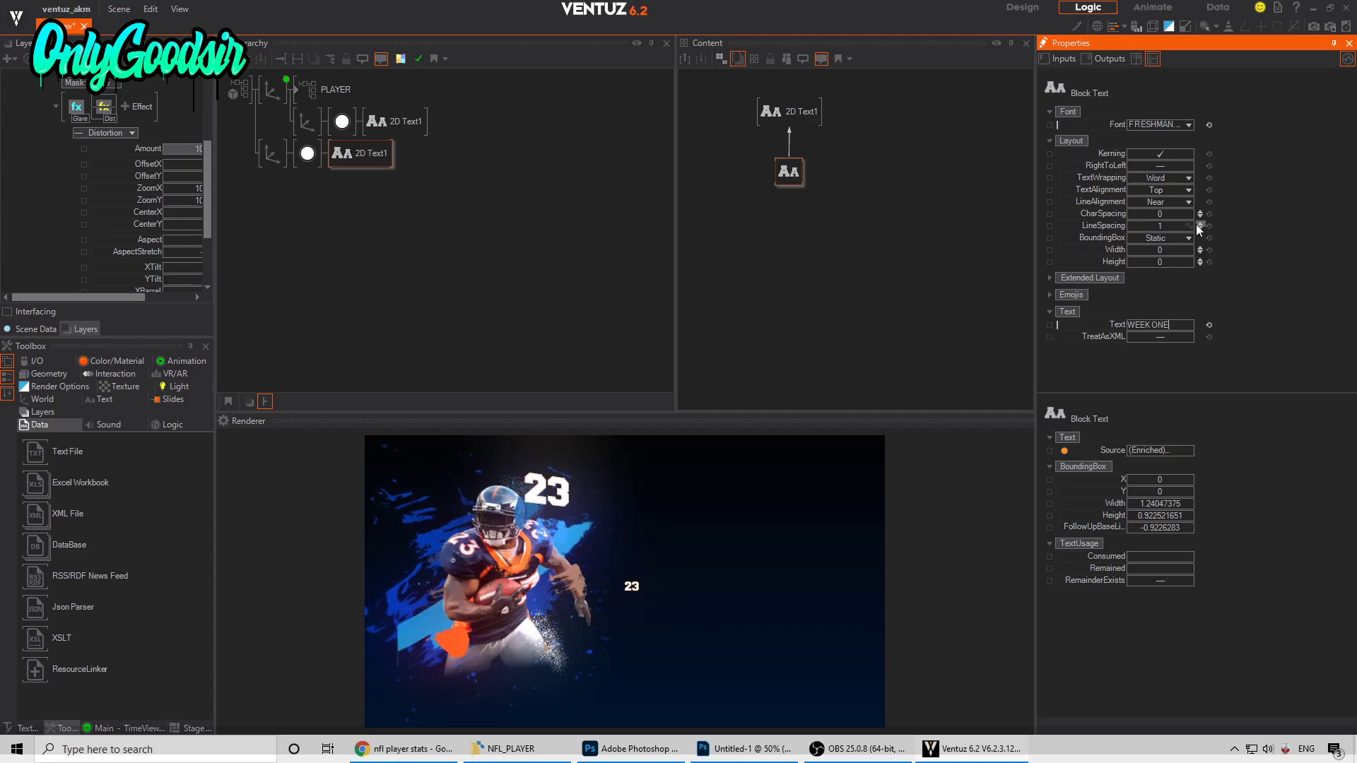
key(Return)
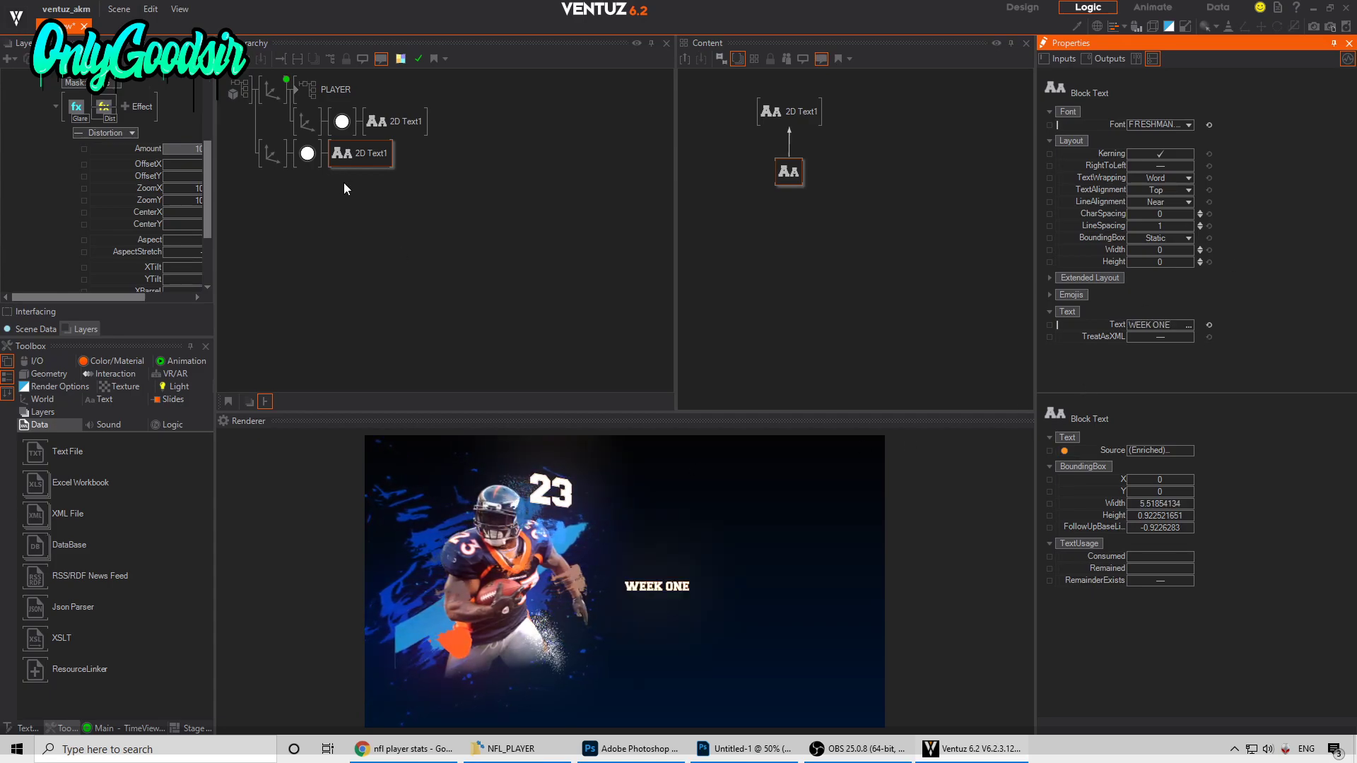
Step: Scale the WEEK ONE text's axis to 2.45 and position it at about X 1.21, Y 10.77
click(273, 152)
mouse_move(1169, 312)
mouse_down()
mouse_move(1195, 309)
mouse_move(1180, 311)
mouse_up()
mouse_move(1172, 136)
mouse_down()
mouse_move(1192, 141)
mouse_move(1175, 127)
mouse_move(1192, 128)
mouse_up()
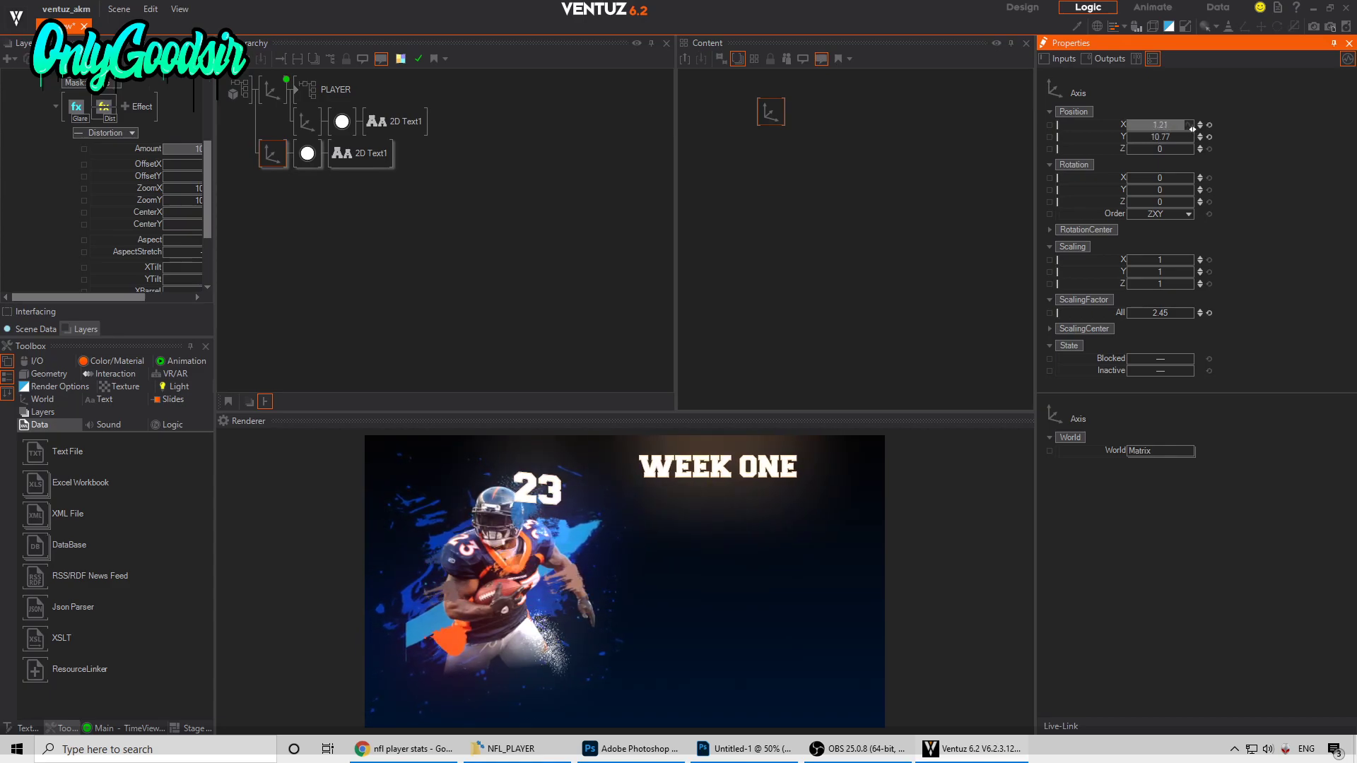
Step: Set the Gain of the 3D layer's Glare effect to 1.14
click(76, 106)
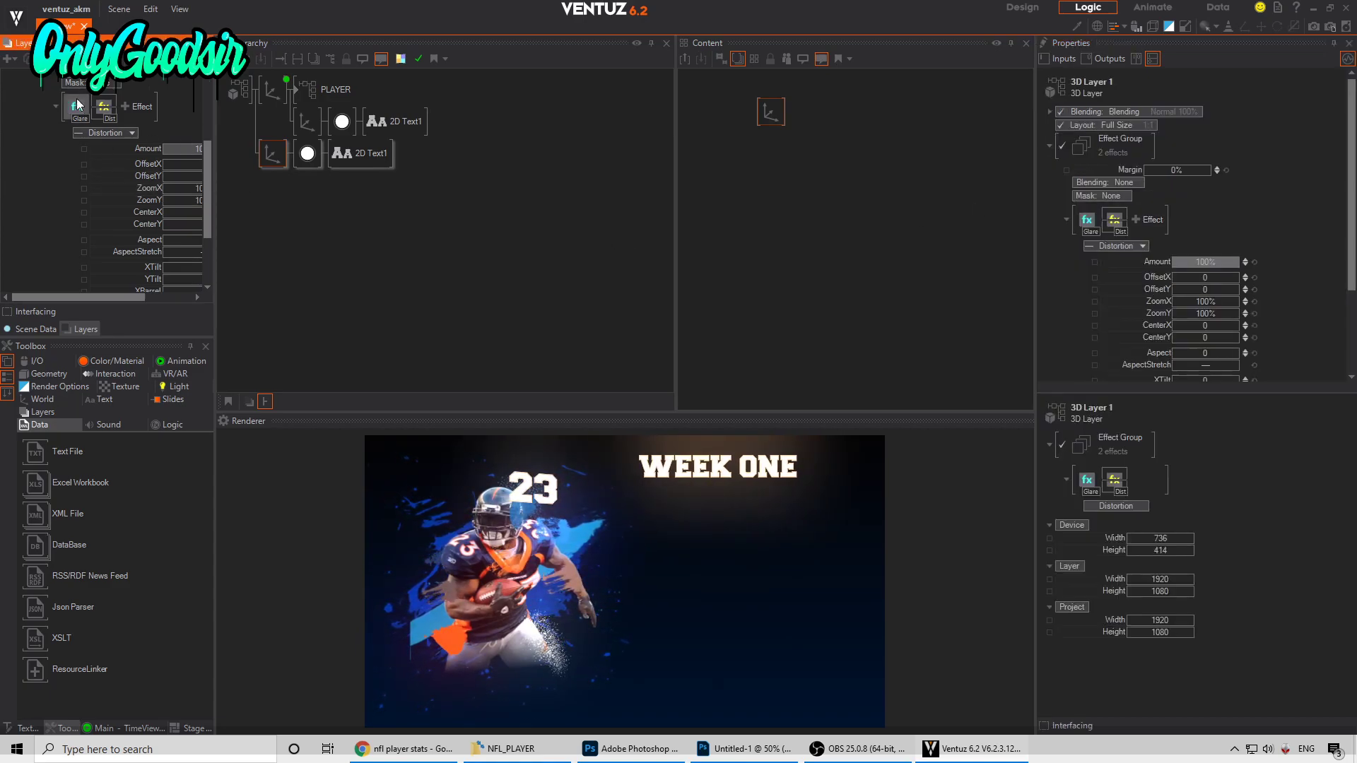
drag(149, 224, 119, 225)
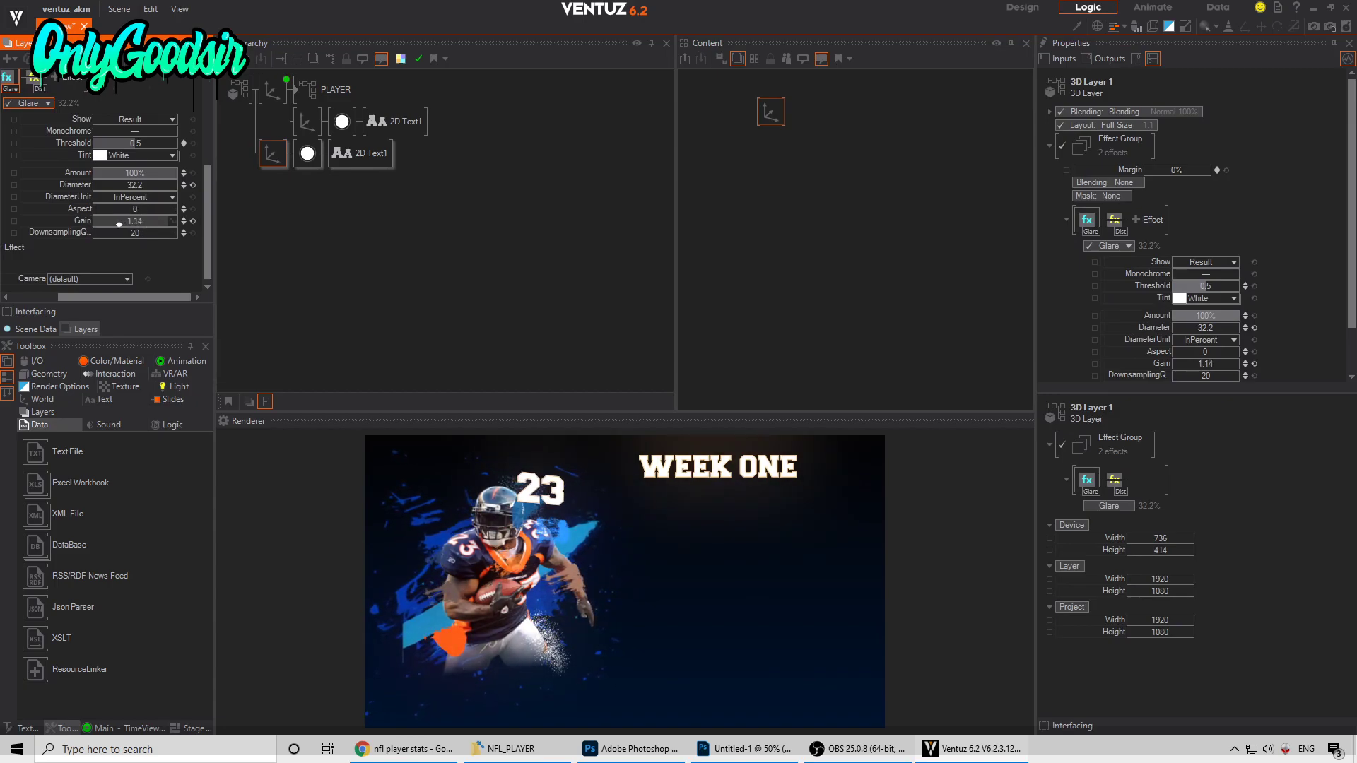
click(258, 185)
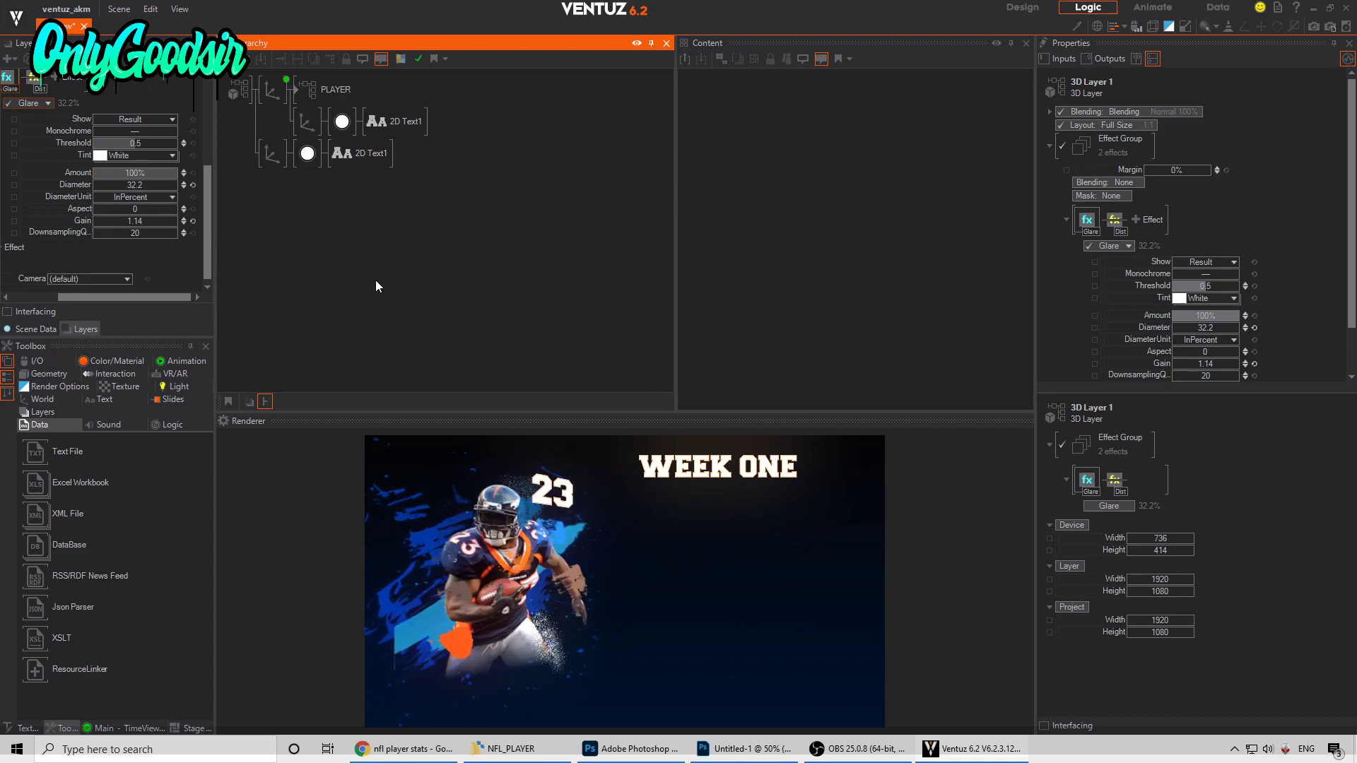
Step: Add a new Axis below the WEEK ONE text's axis and place a Rectangle under it
text(ax)
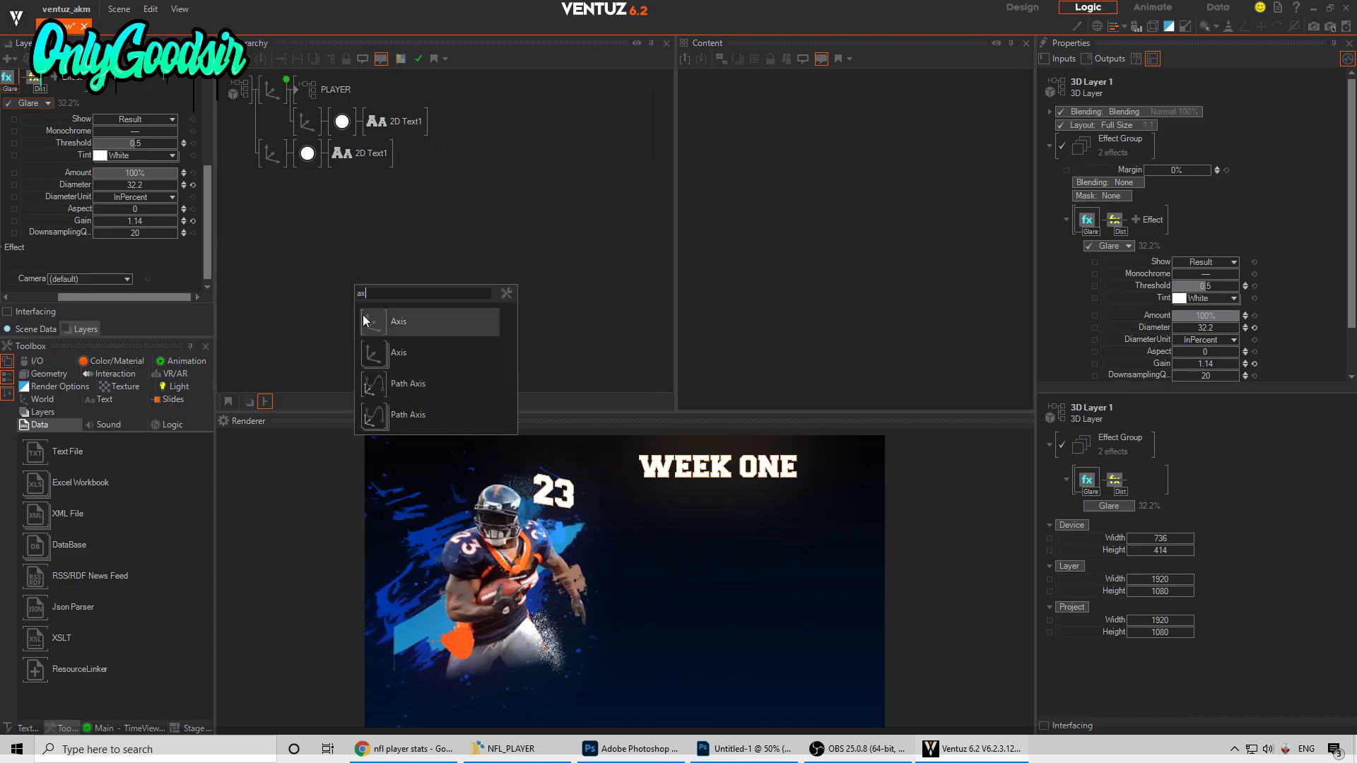
drag(363, 316, 286, 184)
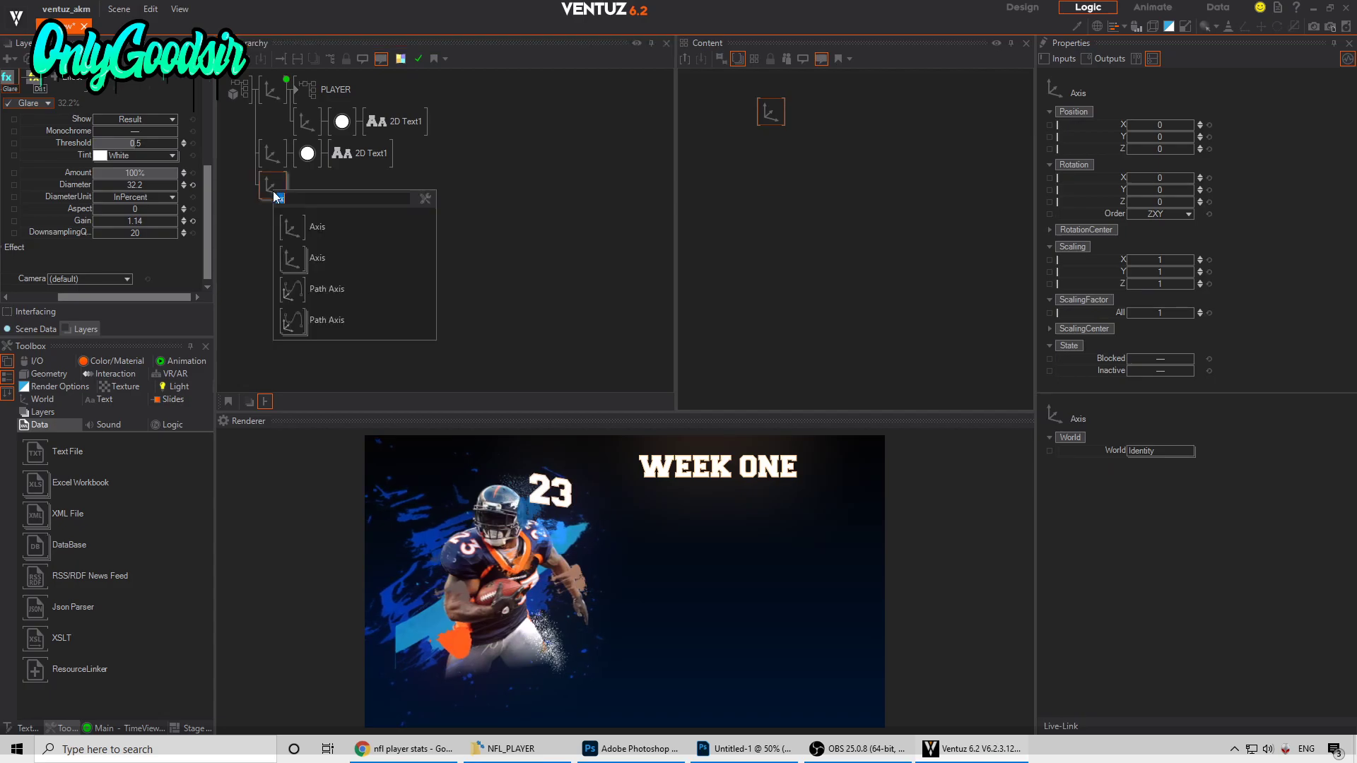
text(re)
drag(298, 258, 312, 189)
click(270, 187)
click(336, 193)
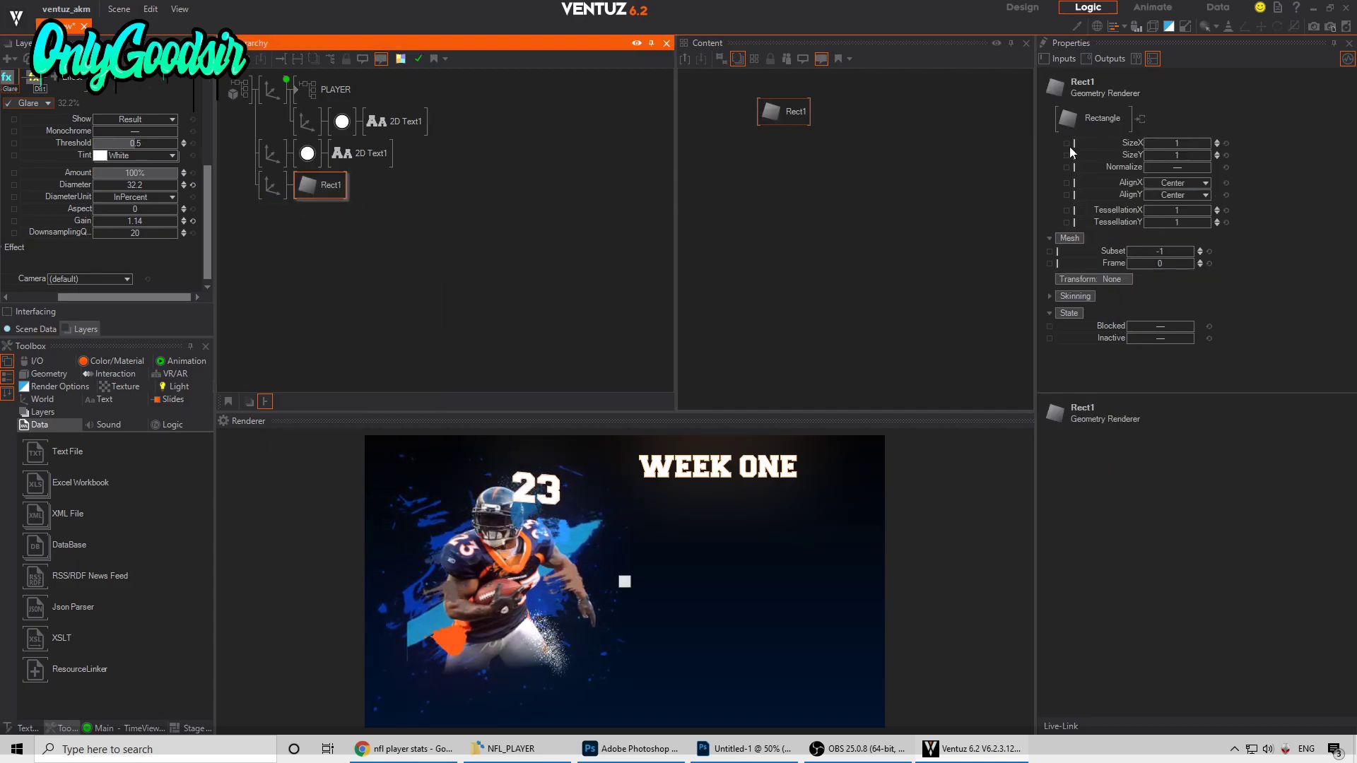
Step: Set the rectangle's vertical alignment to Bottom and its Y size to 1.8
click(1185, 195)
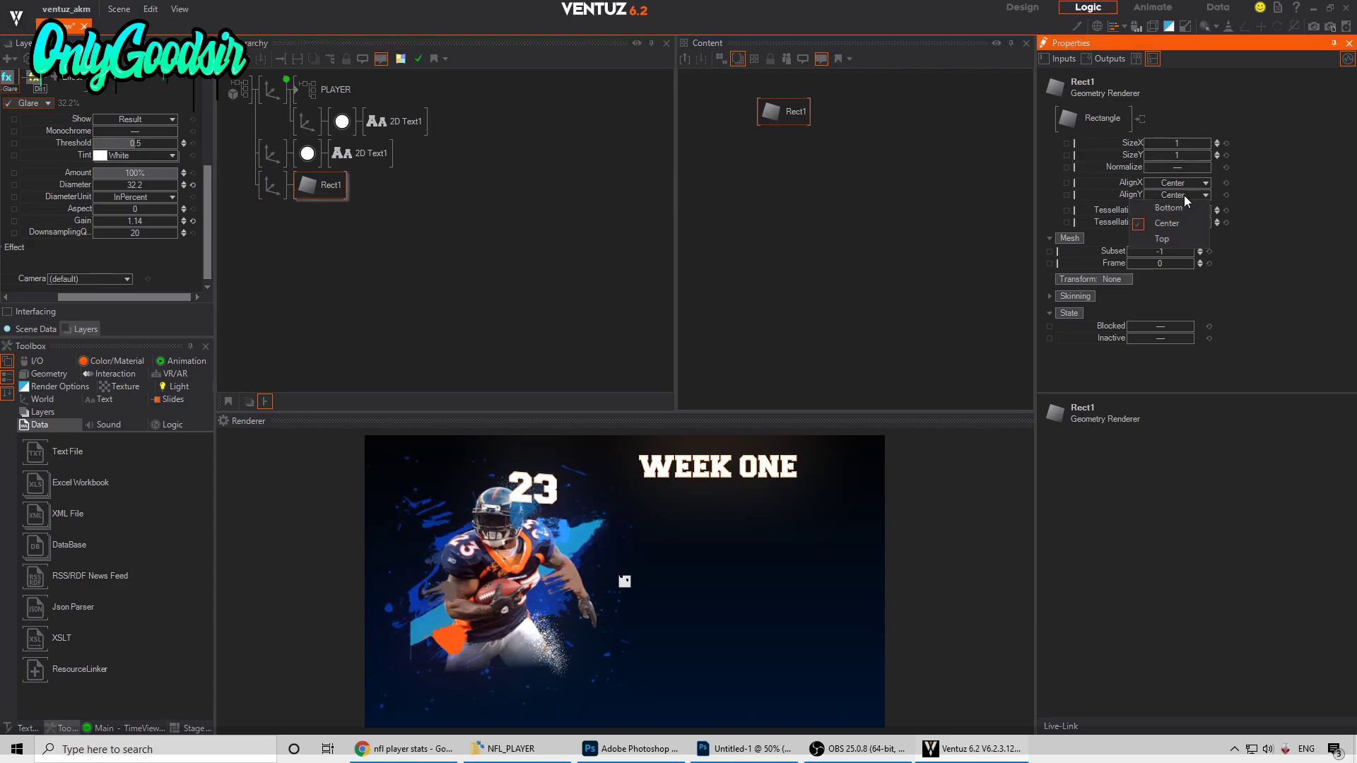
click(1170, 207)
drag(1179, 156, 491, 172)
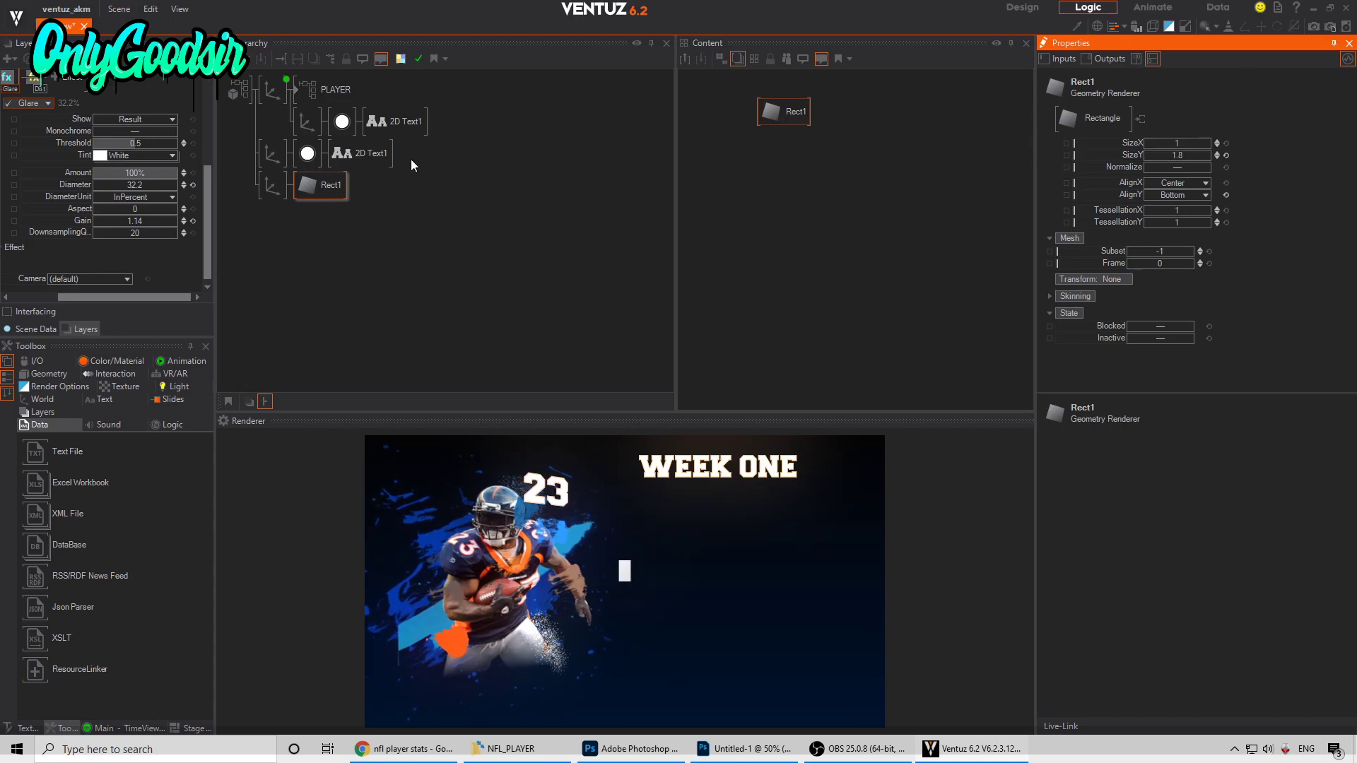
Step: Position the rectangle's axis at X 2.6, Y -7.4 and size the rectangle 4.2 by 13.9 as the first bar
click(272, 185)
drag(1158, 137, 1209, 159)
click(320, 185)
click(320, 185)
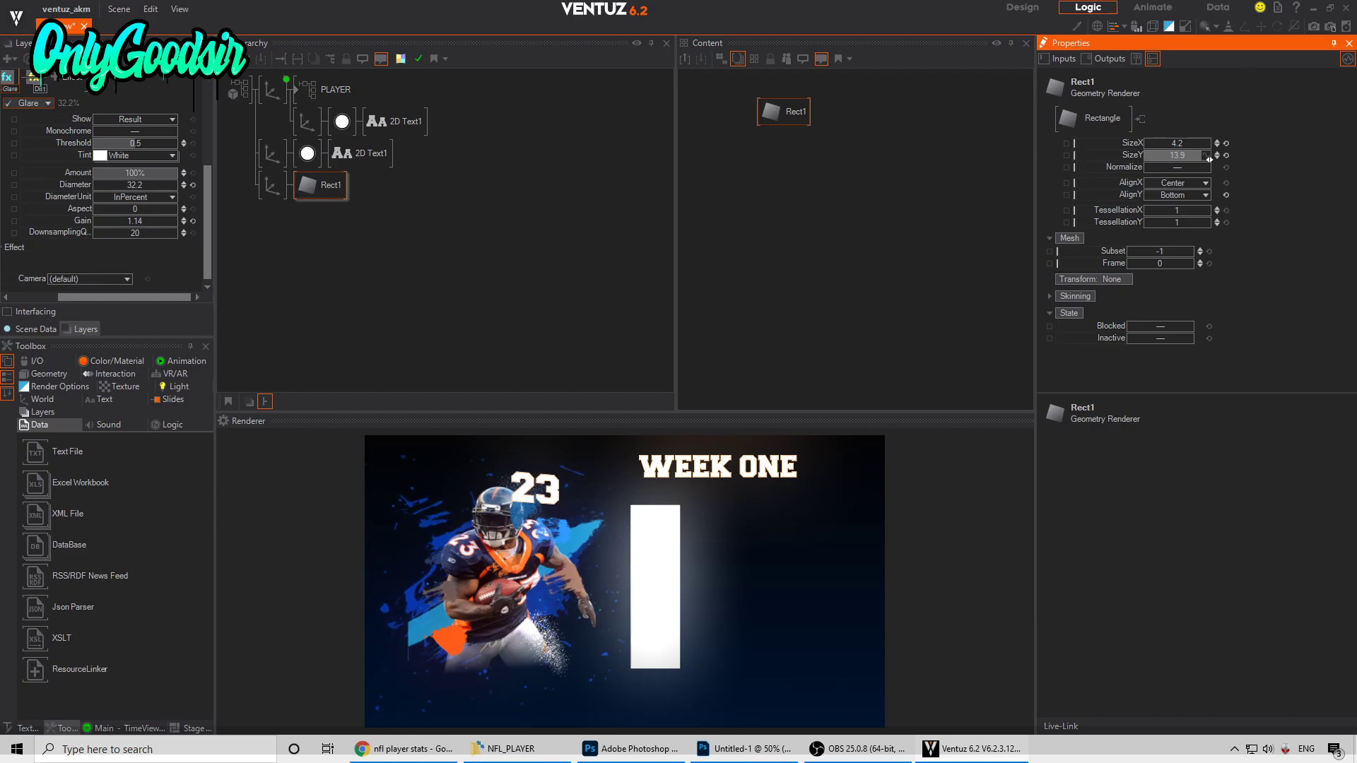
Step: Duplicate the bar's axis and rectangle, shift the copy along positive X, and set its Y size to 10.4
click(273, 187)
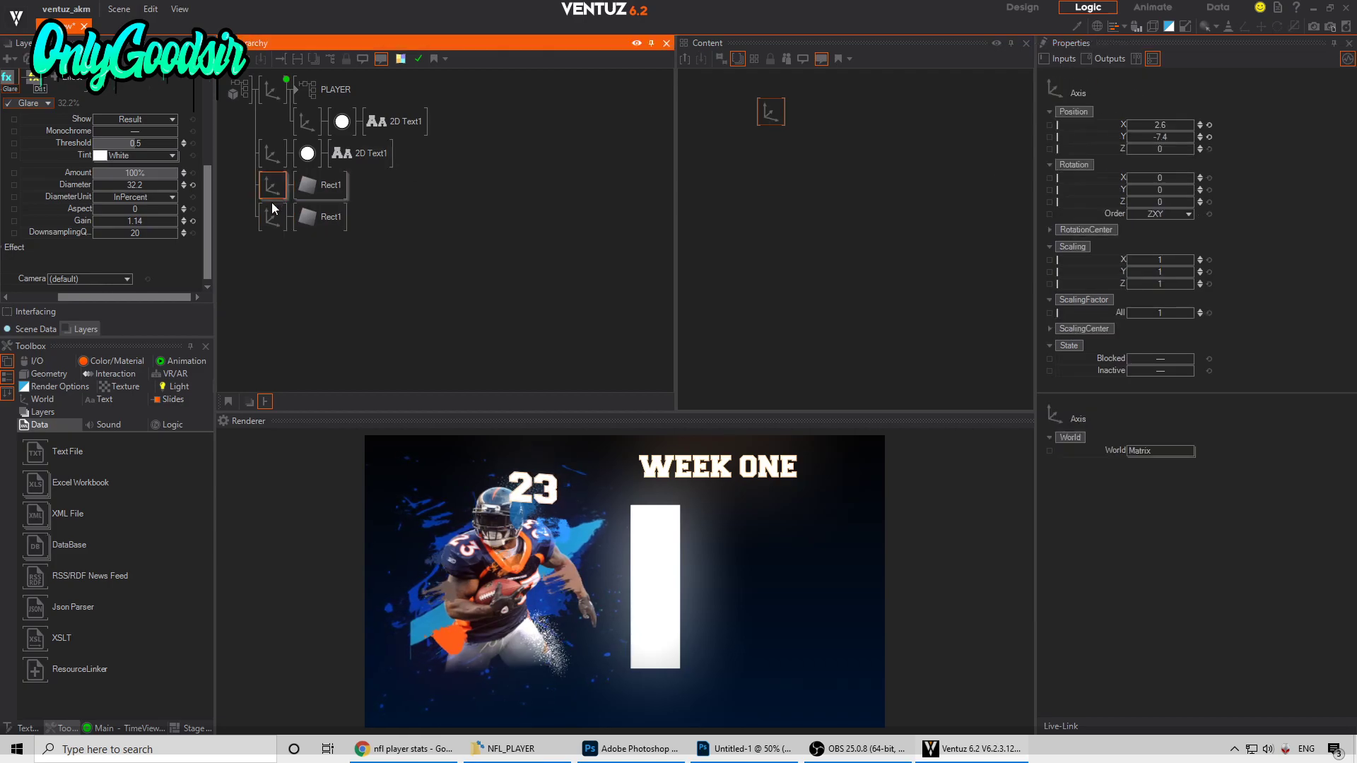
mouse_move(1158, 125)
mouse_down()
mouse_move(1188, 124)
mouse_move(1173, 156)
mouse_move(1144, 151)
mouse_move(1155, 151)
mouse_up()
click(320, 216)
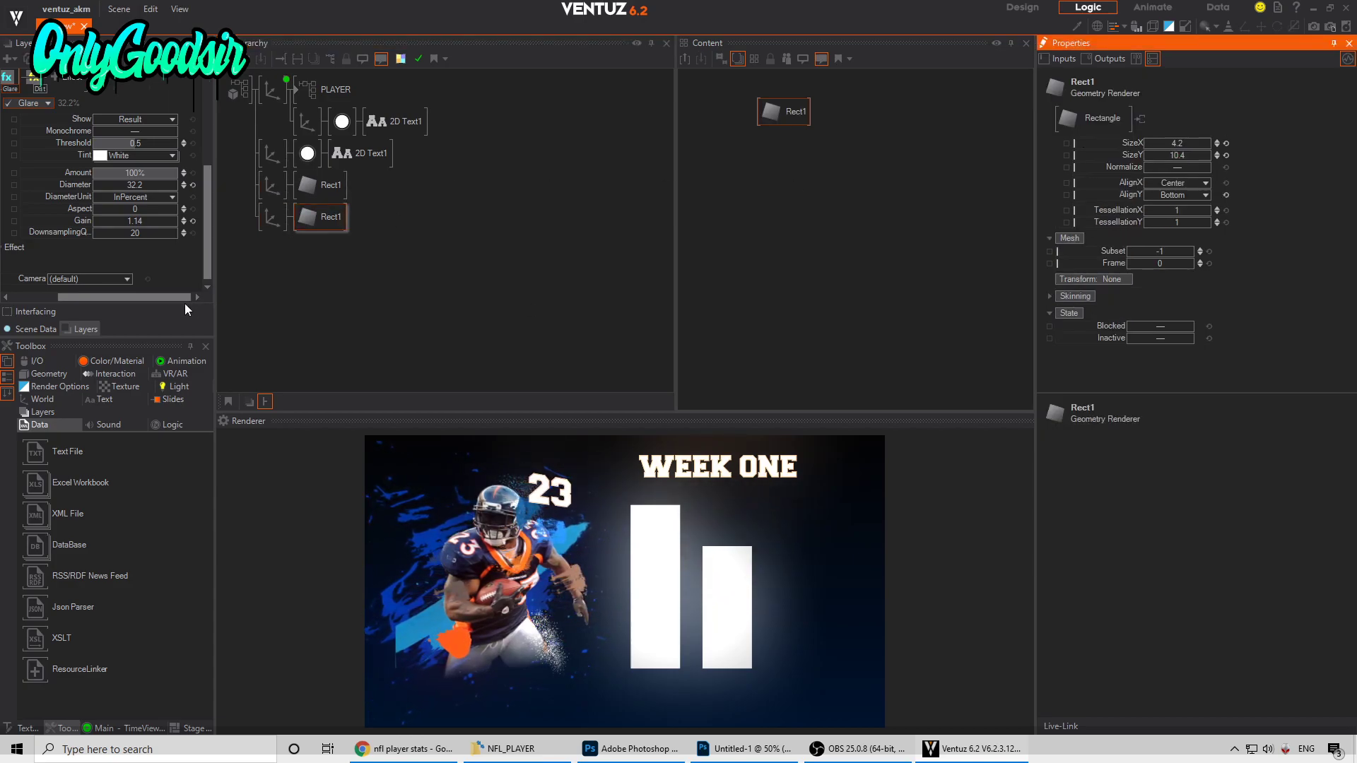
Step: Duplicate the second bar, shift the copy further along positive X, and set its Y size to about 5.7
click(271, 221)
ctrl+drag(271, 233, 272, 240)
drag(1163, 124, 1159, 152)
click(321, 241)
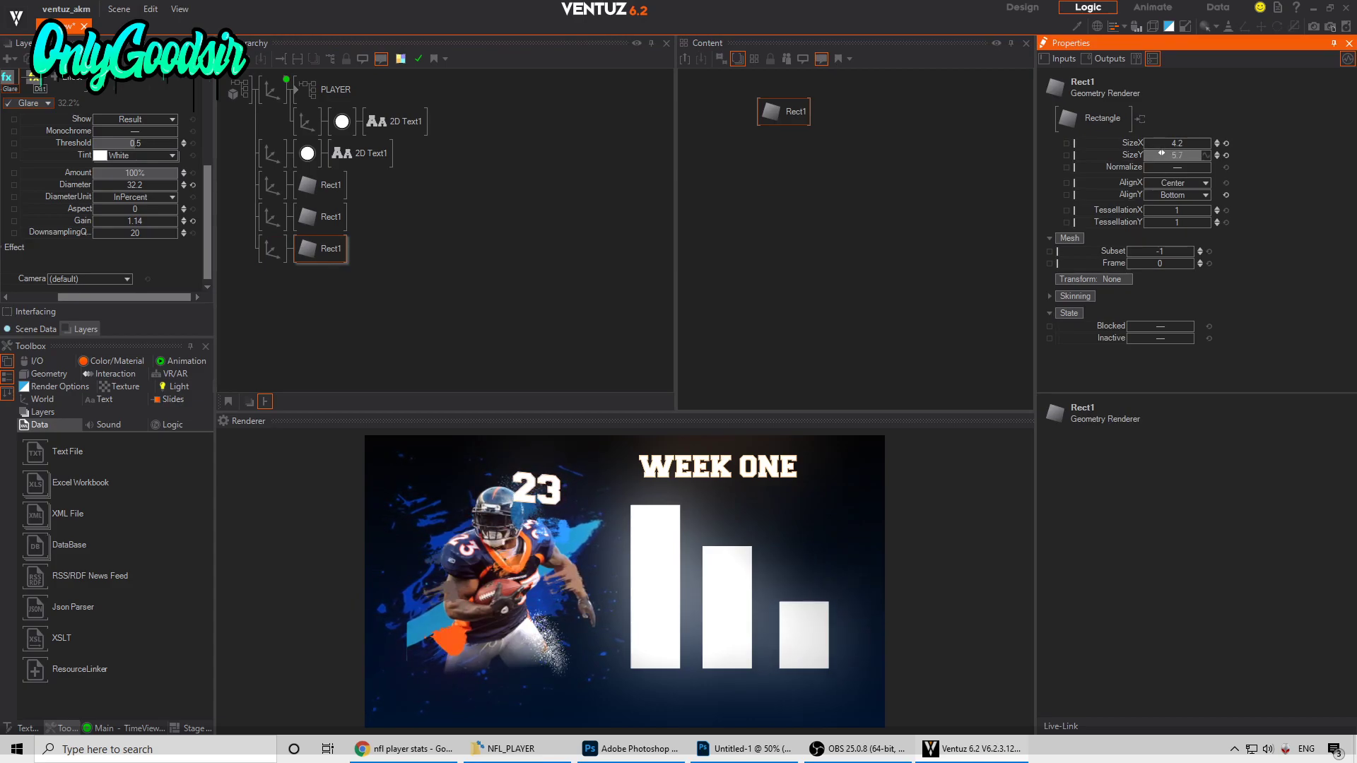
Step: Add a separate material between the axis and rectangle of each of the three bars
double_click(397, 218)
text(c)
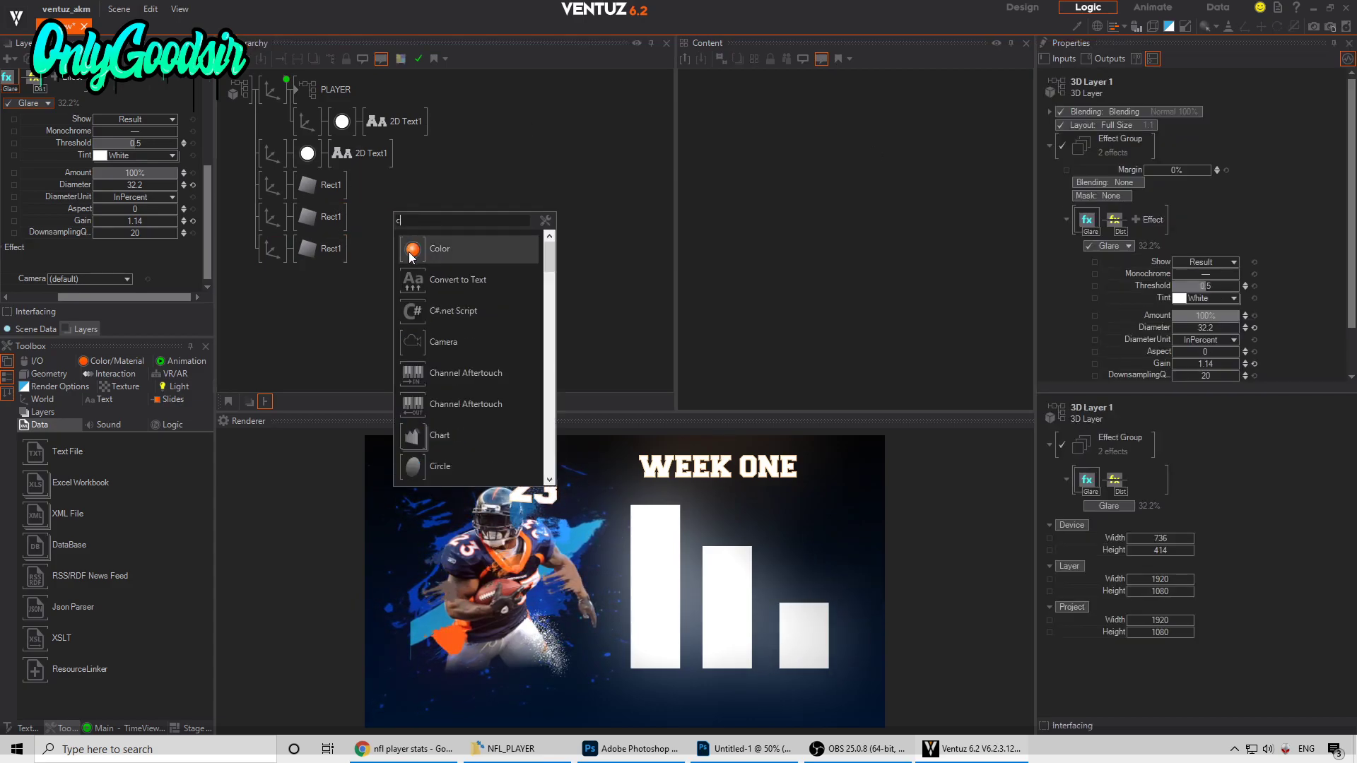
click(414, 249)
double_click(321, 188)
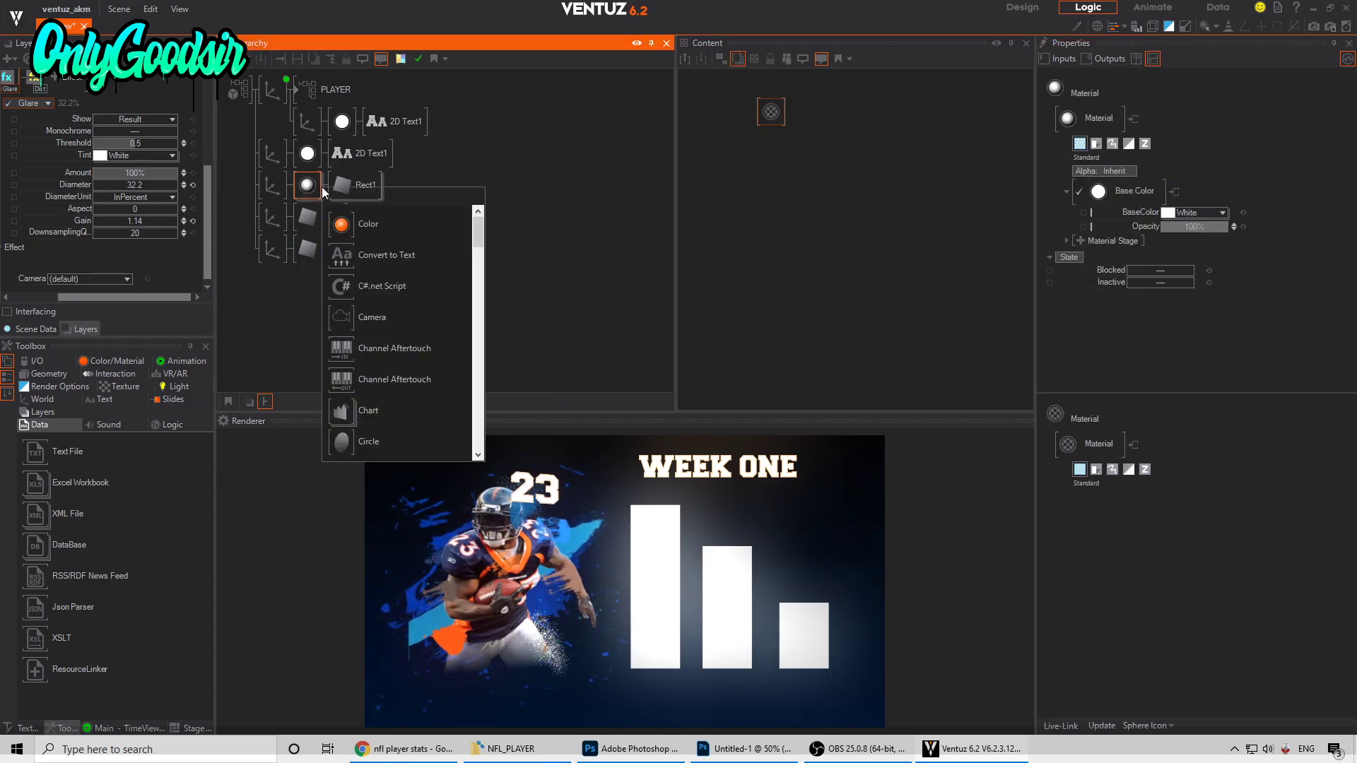
click(350, 225)
double_click(309, 223)
click(328, 253)
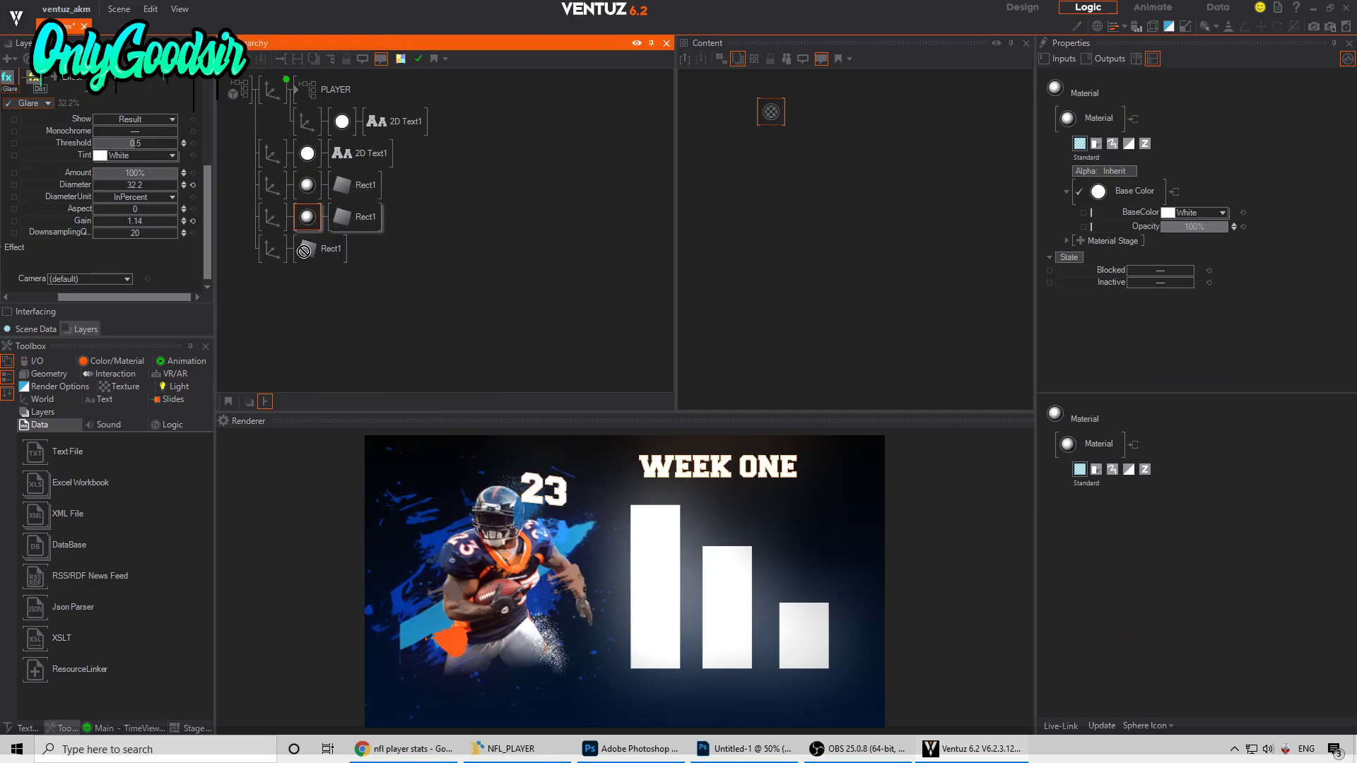
Step: Change the base stage of all three bar materials to Color (no Light)
click(309, 190)
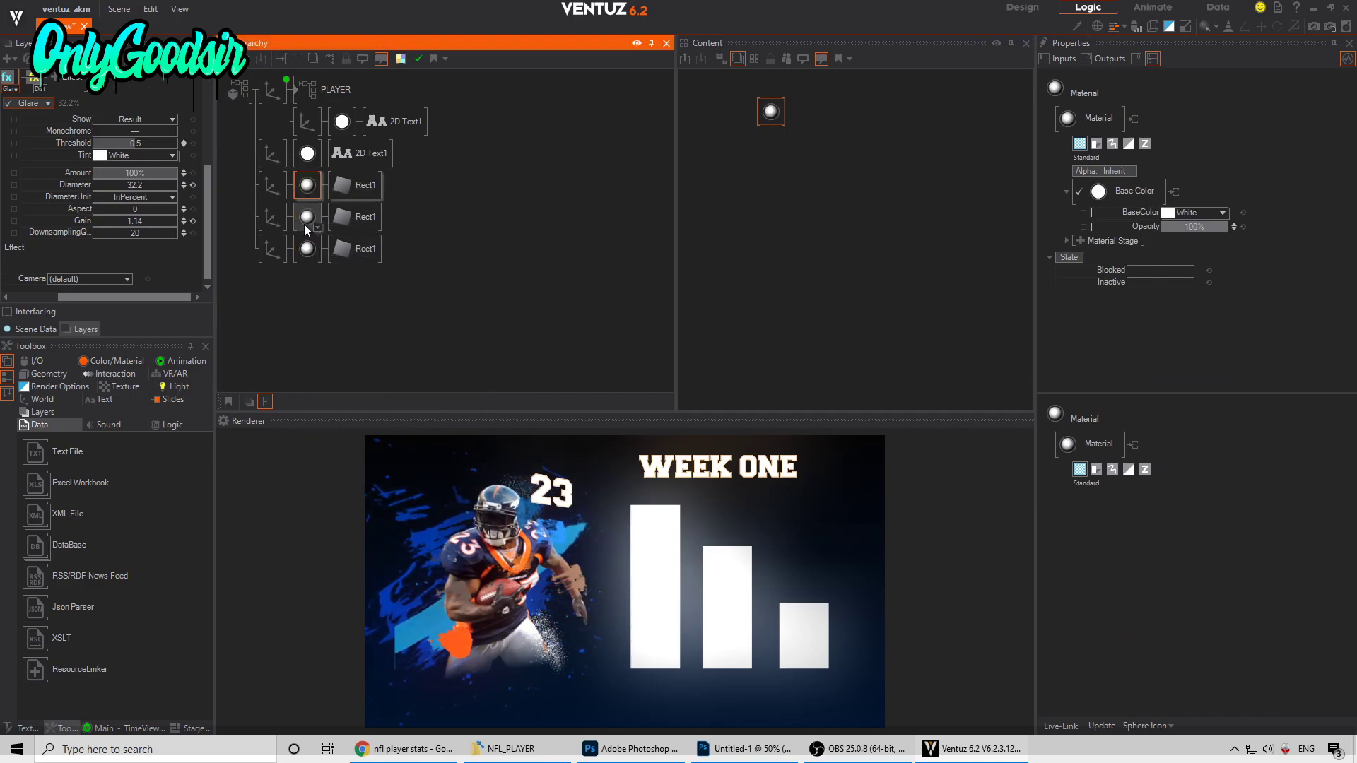
ctrl+click(308, 220)
ctrl+click(307, 249)
click(1135, 192)
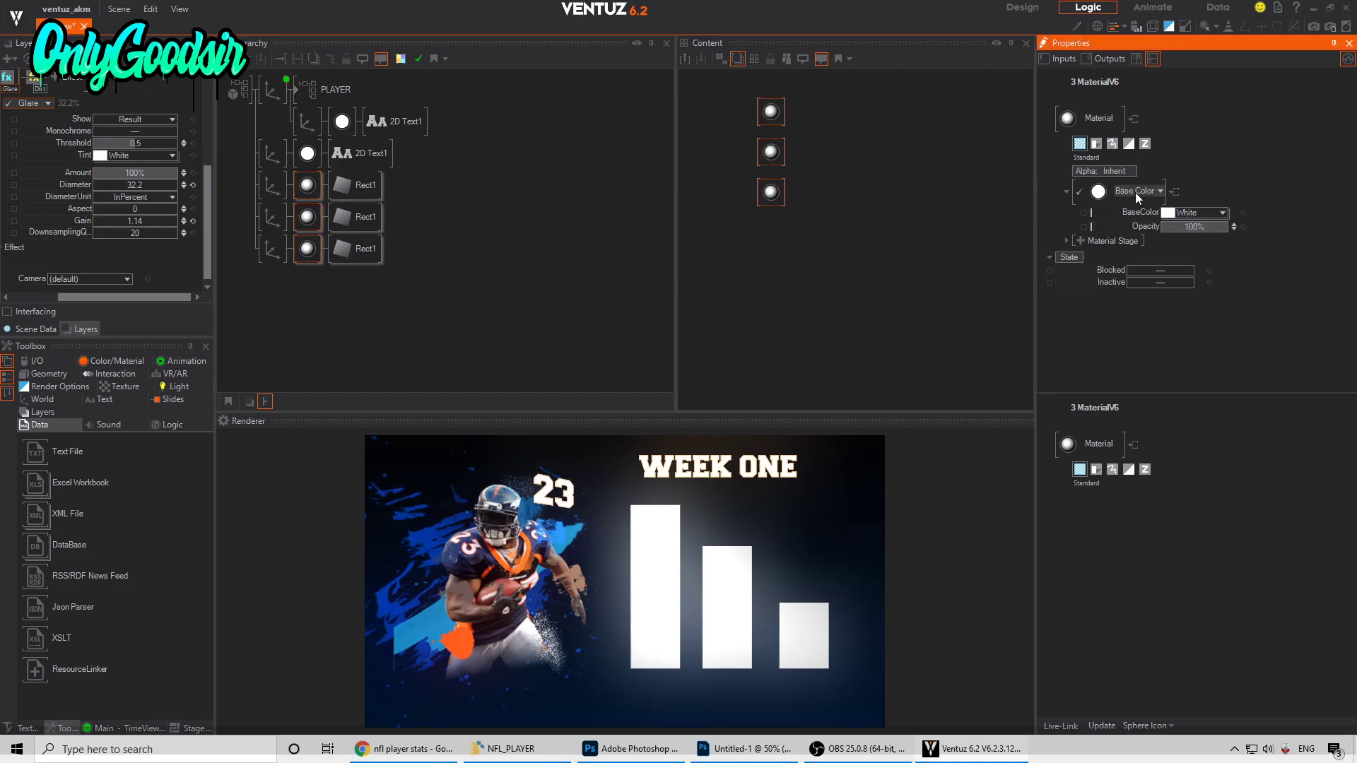
click(1103, 235)
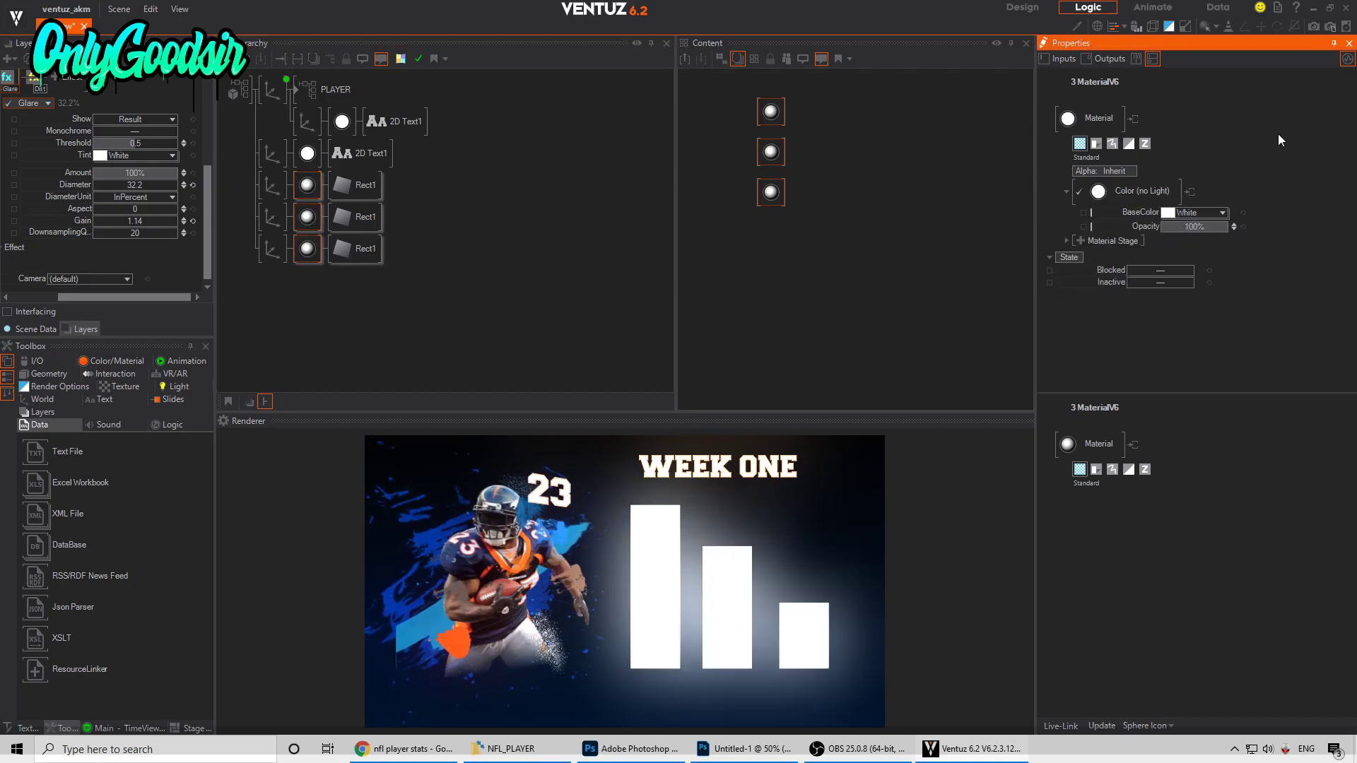
Step: Check the browser's stat graphics for reference, return to Ventuz, and give the tallest bar's material an orange base color sampled with the color picker
click(308, 187)
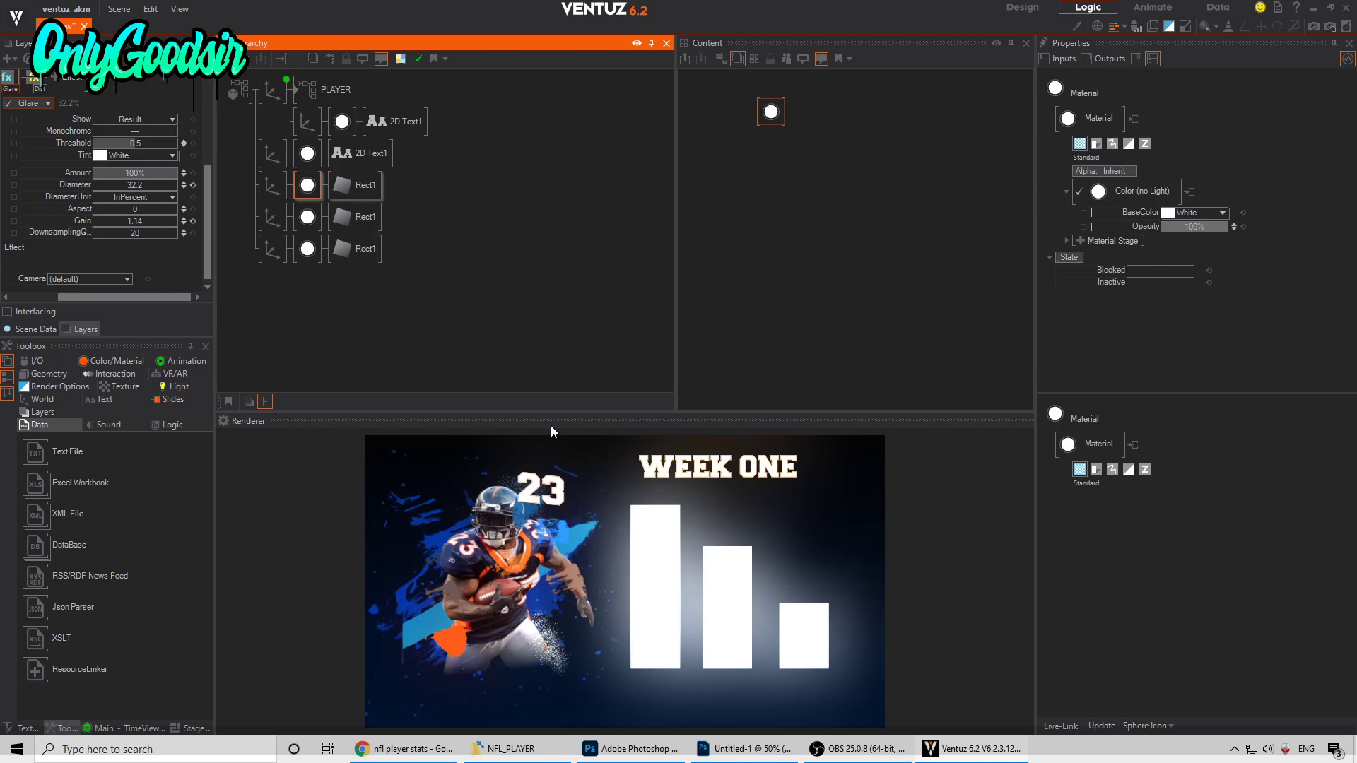
click(416, 751)
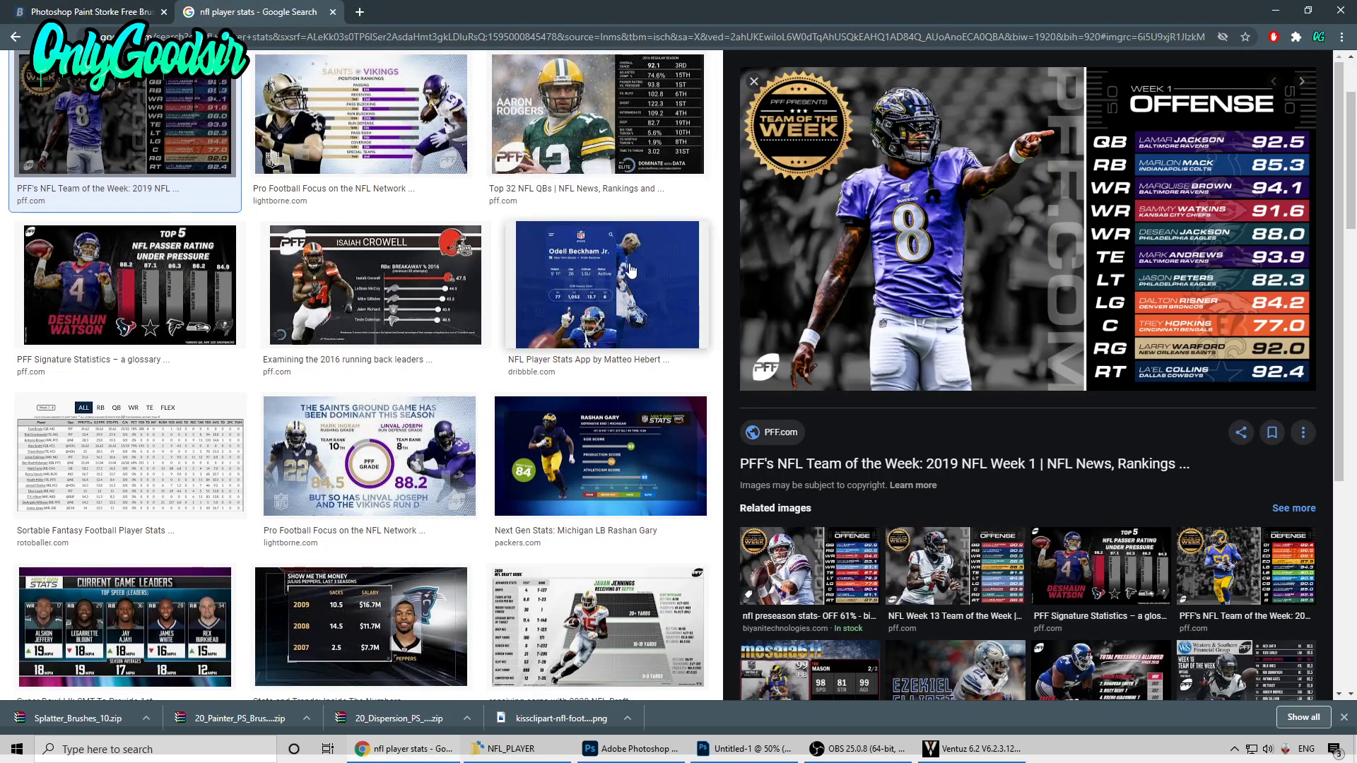
scroll(928, 240, up, 2)
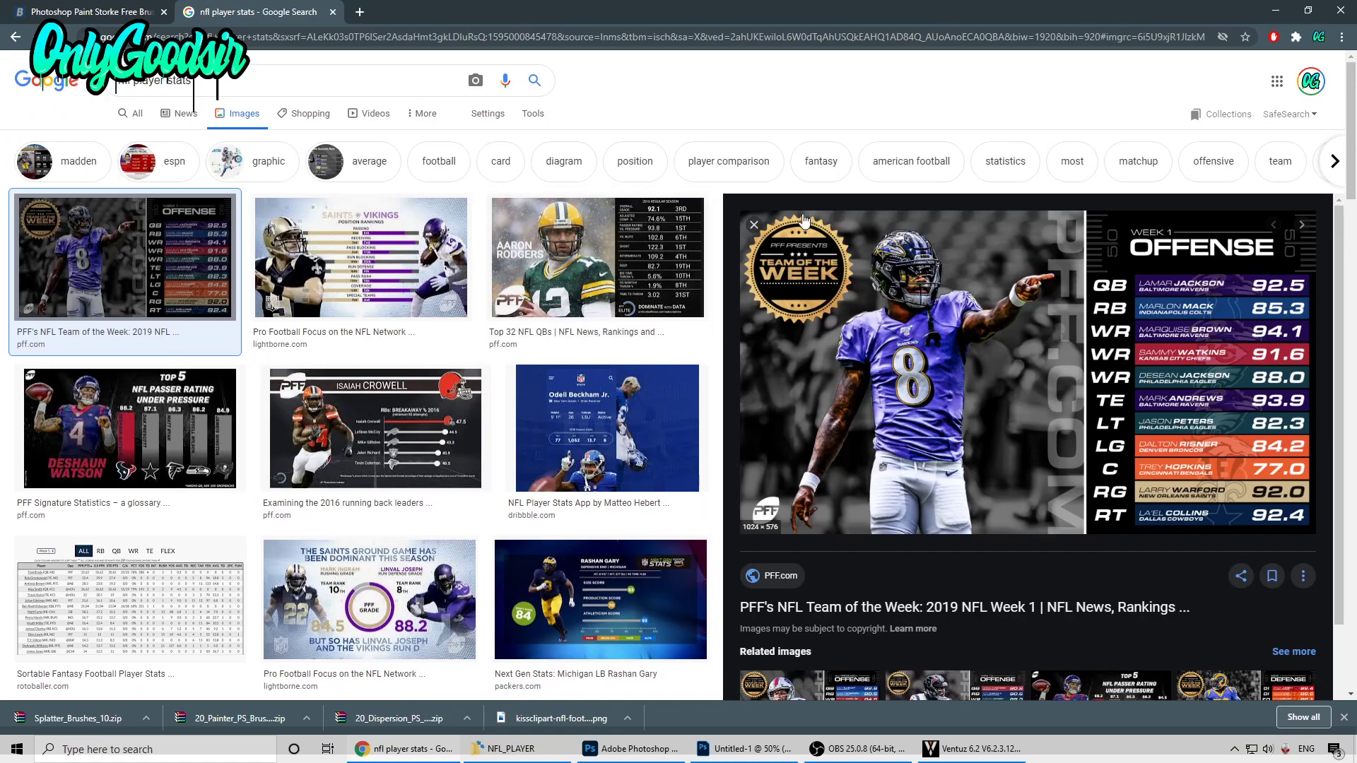
click(754, 224)
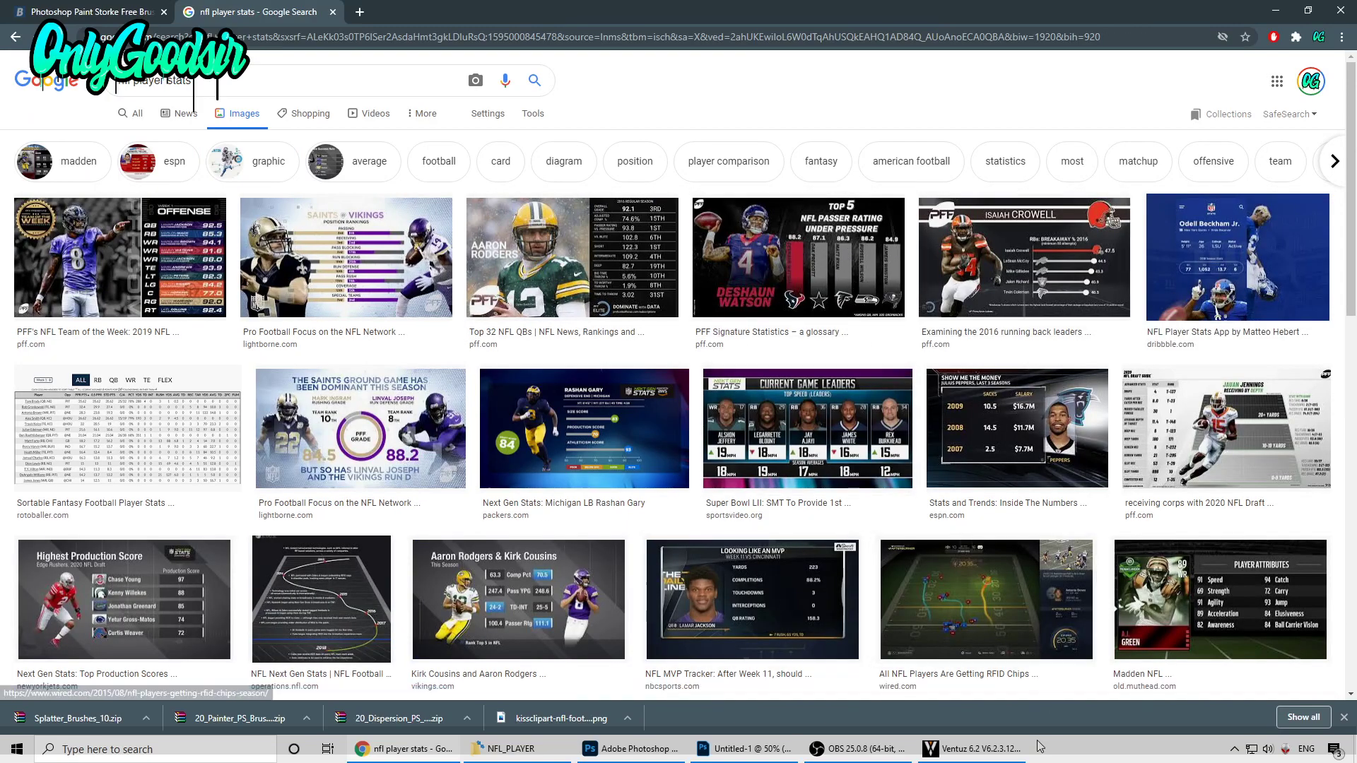
click(978, 749)
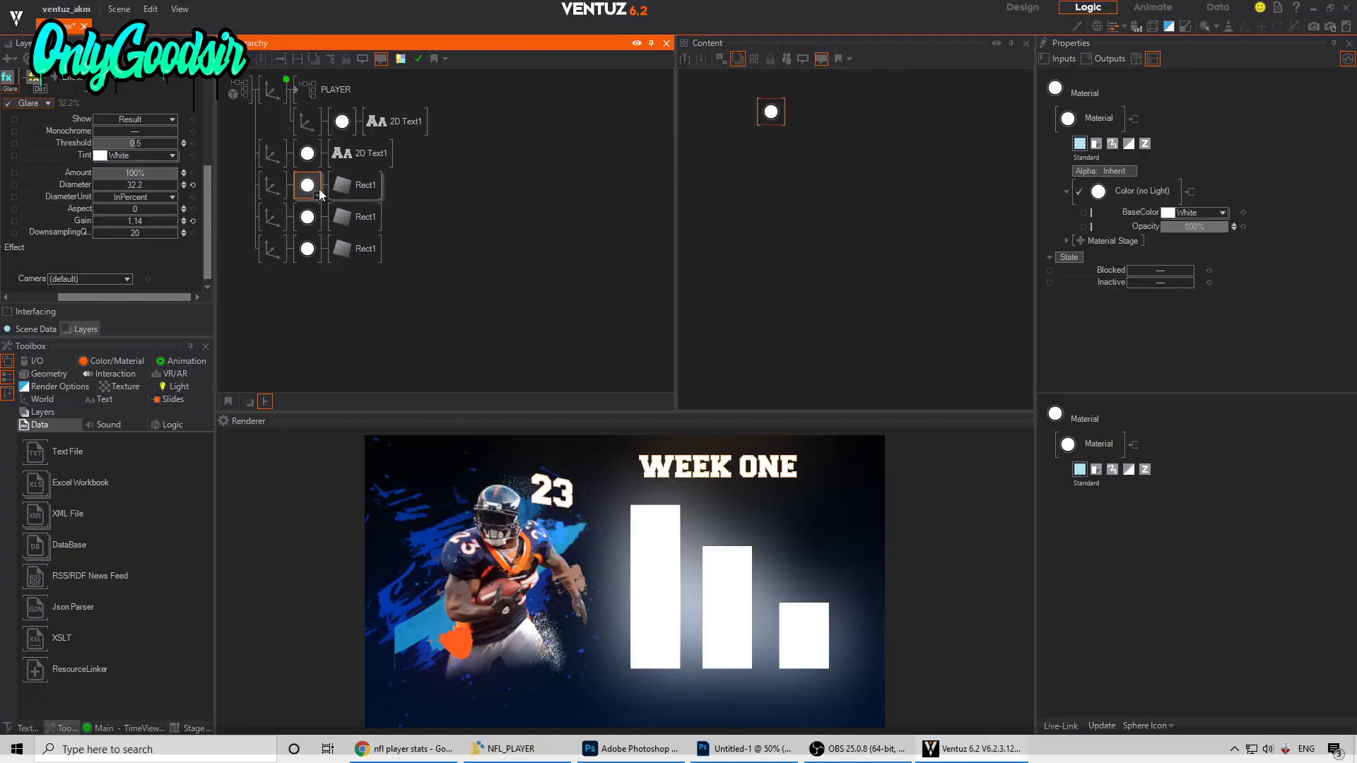
click(1223, 212)
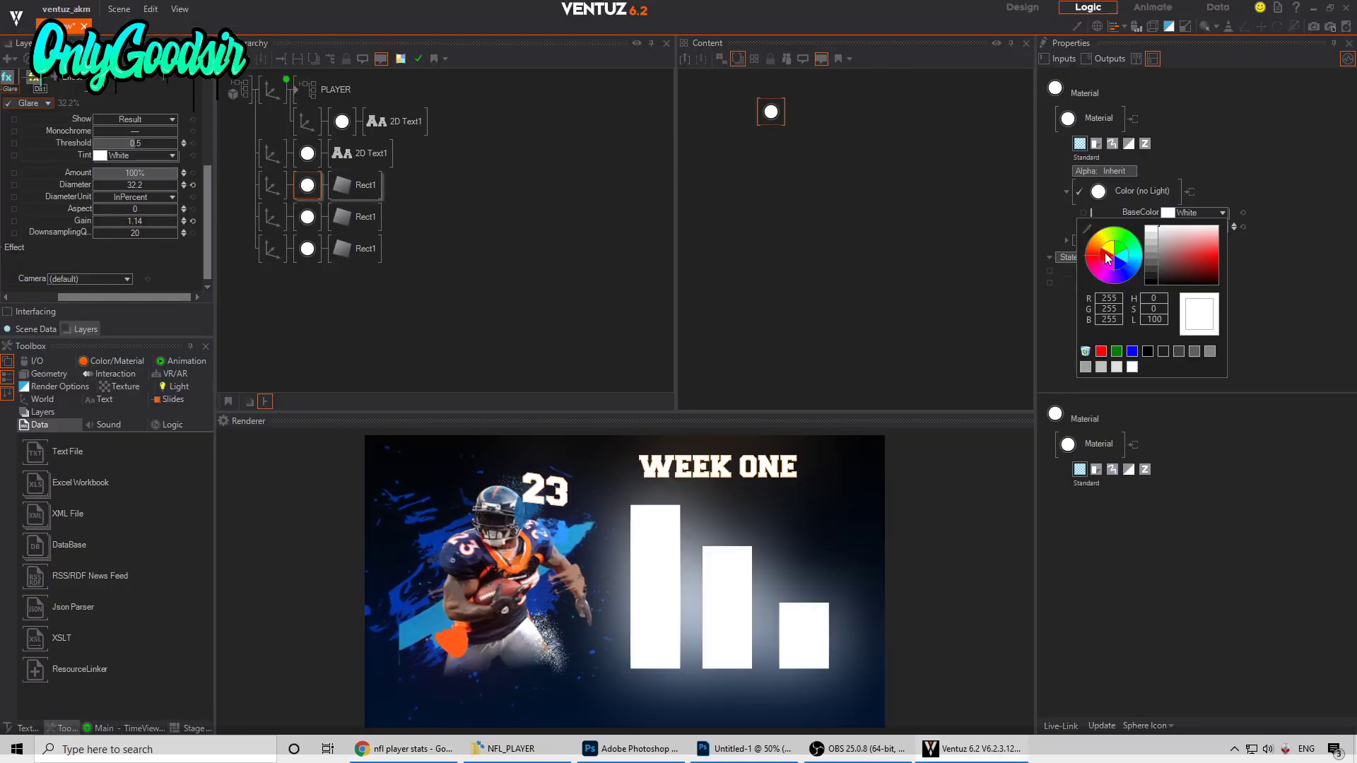
click(1088, 230)
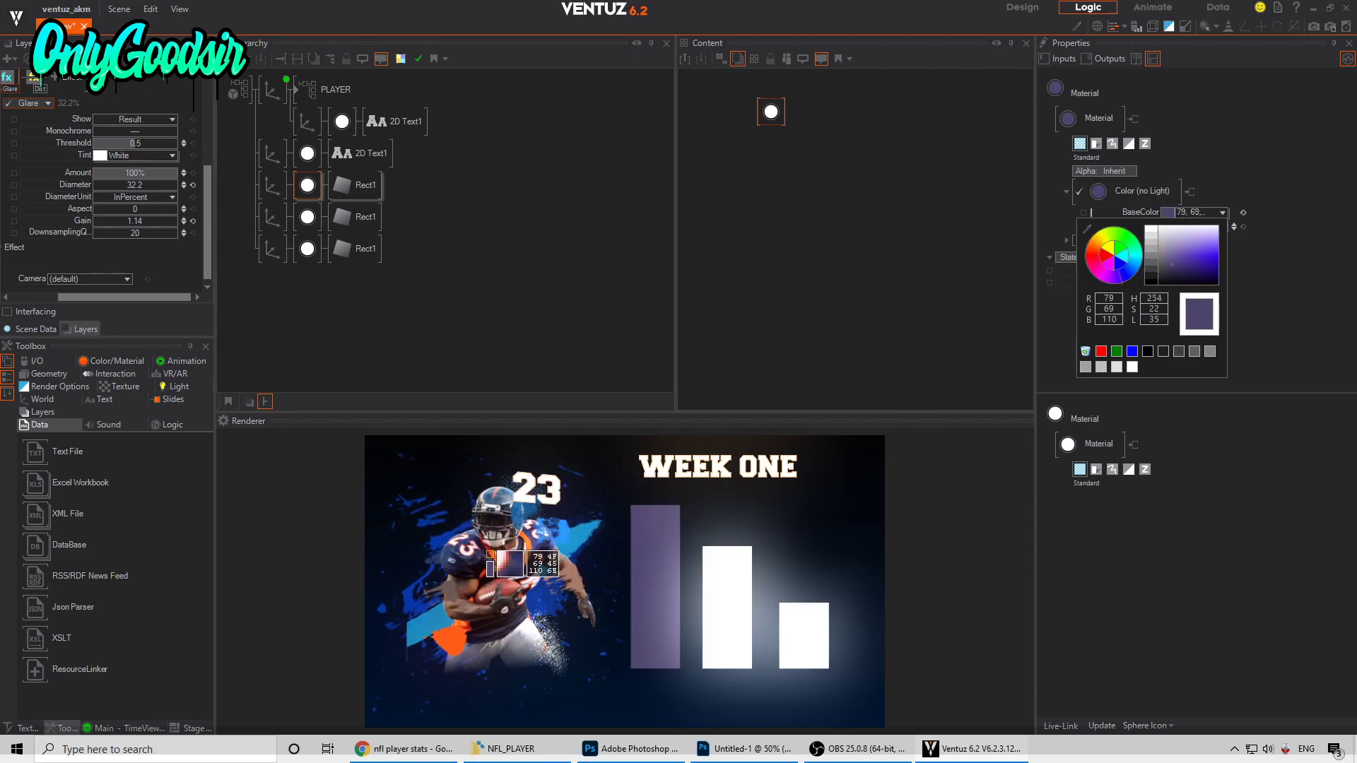
click(609, 513)
click(1276, 144)
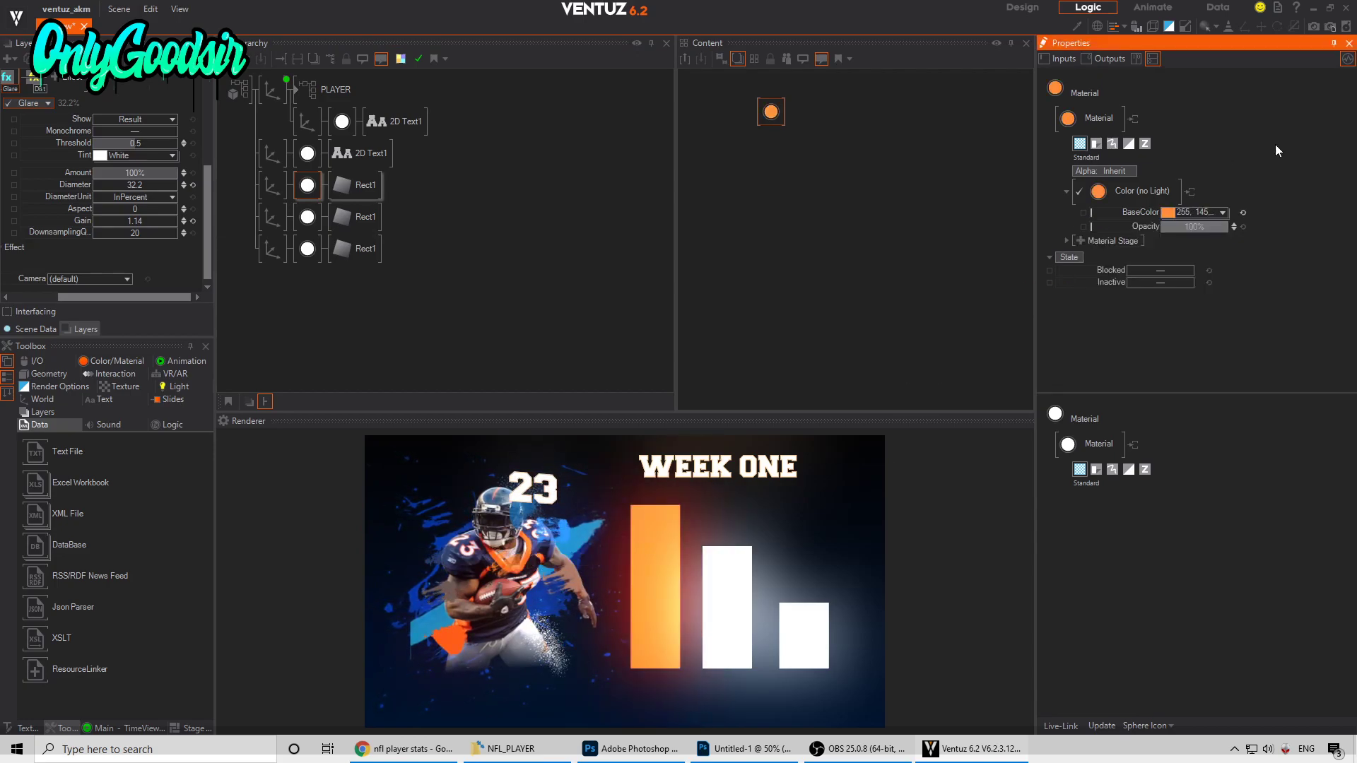
Step: Set the base color of the two shorter bars' materials to mid grey, 109 per channel
click(307, 217)
ctrl+click(308, 249)
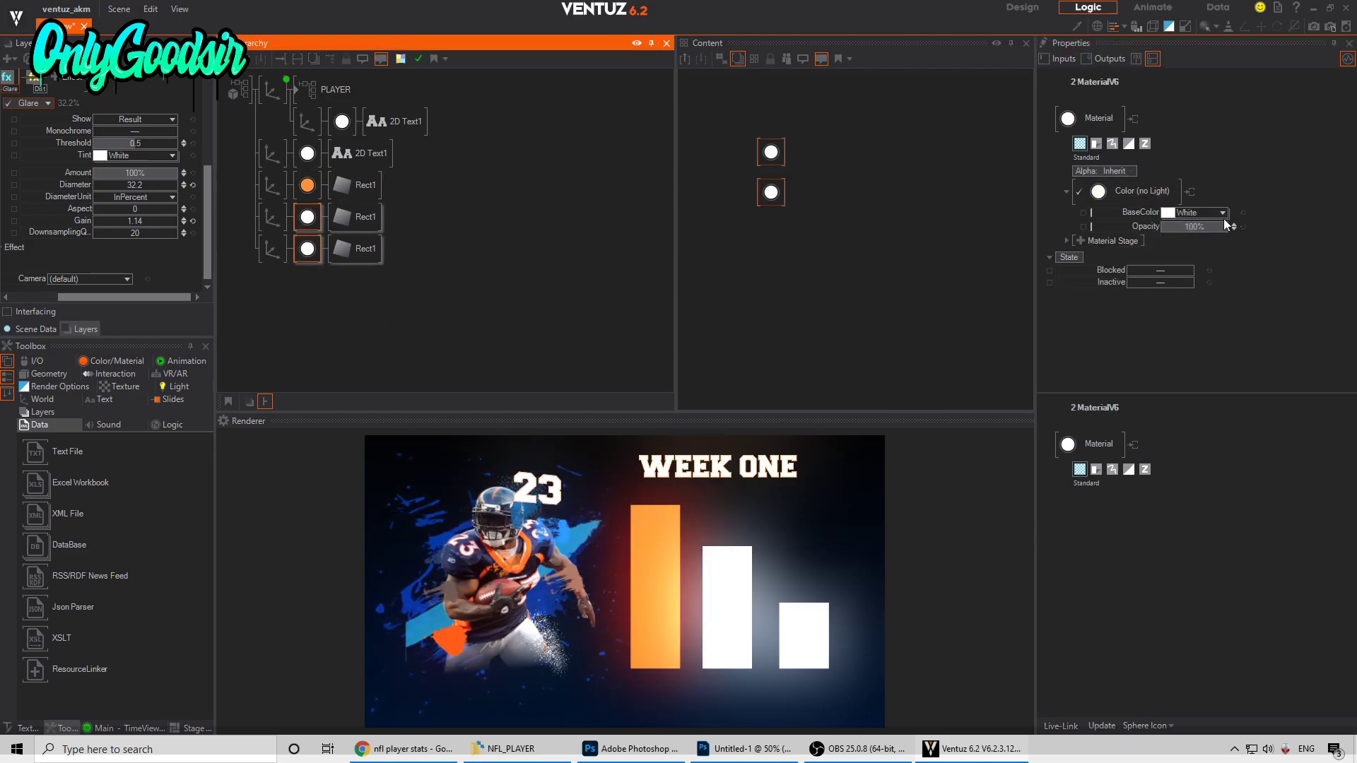
click(1224, 213)
mouse_move(1158, 253)
mouse_down()
mouse_move(1146, 276)
mouse_move(1141, 259)
mouse_up()
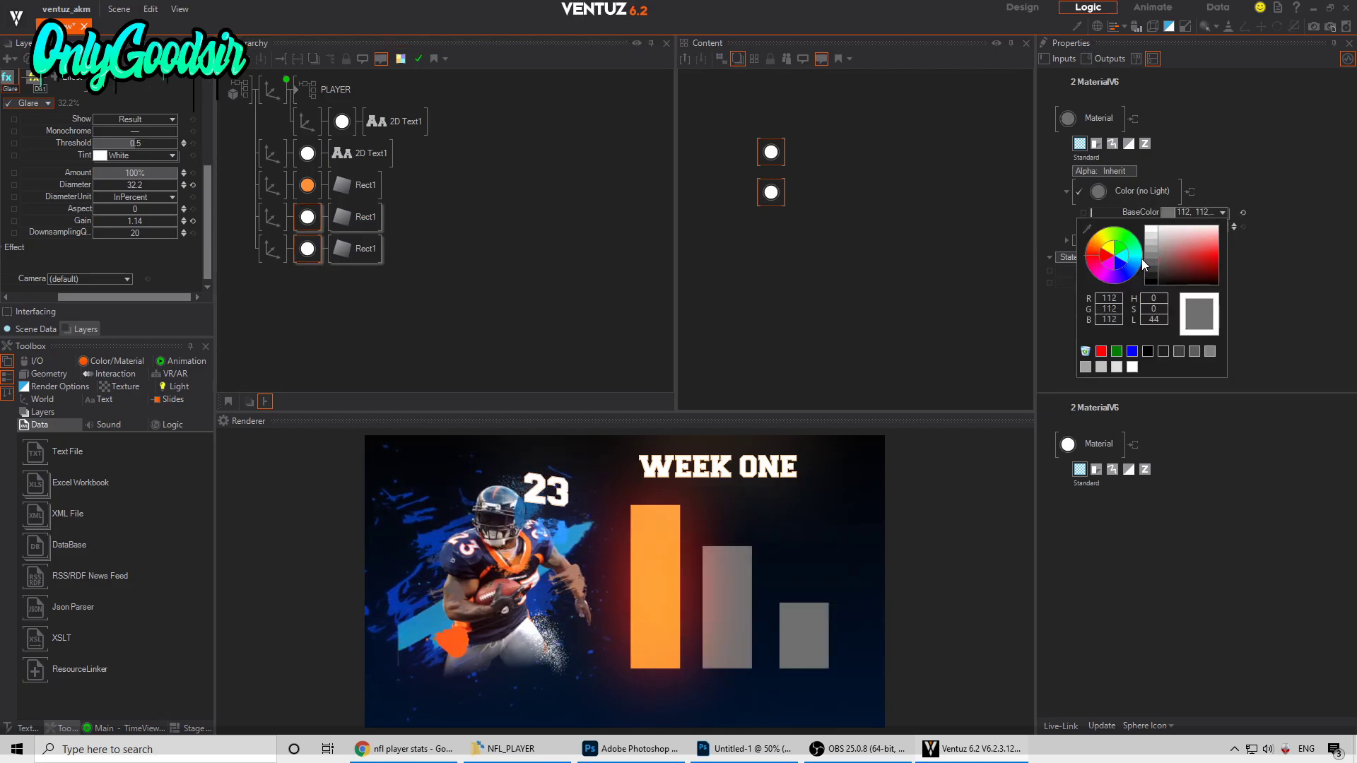
click(1125, 212)
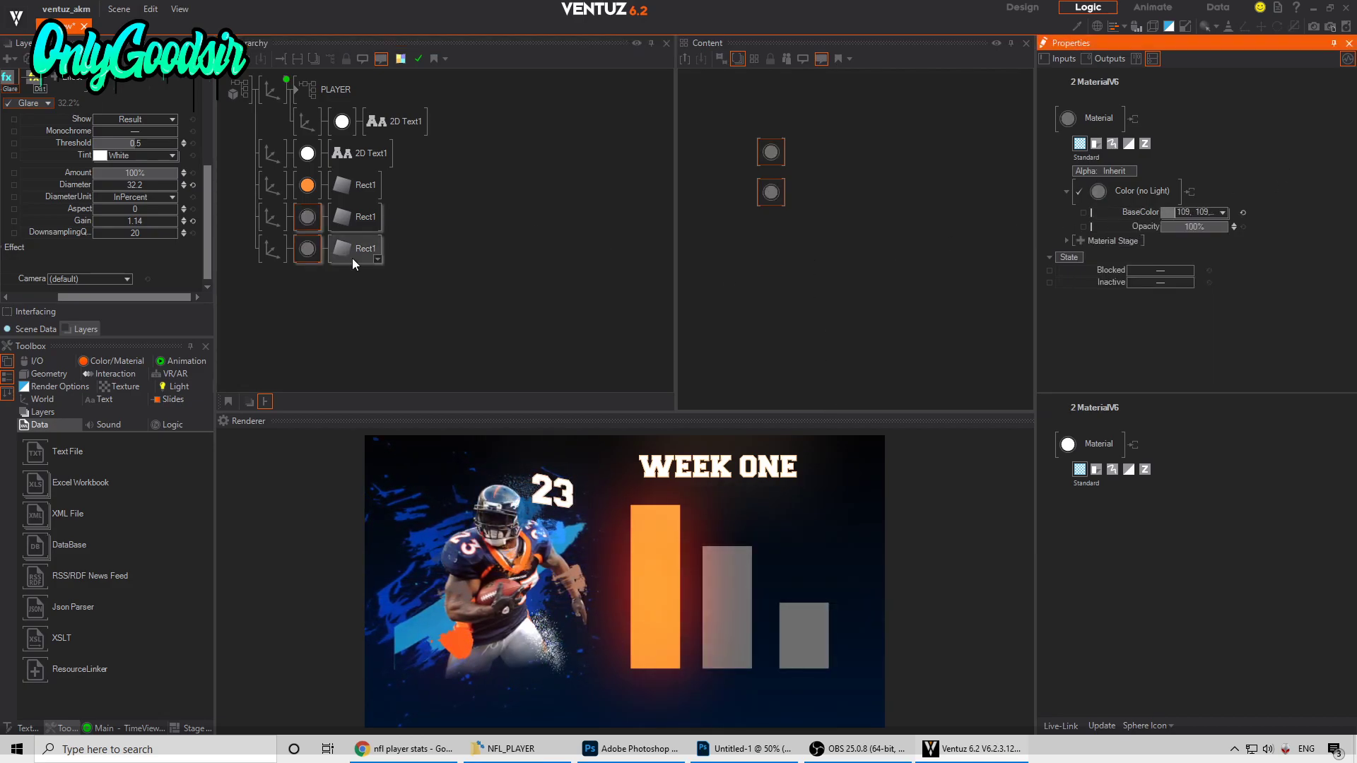
Step: Soften the layer's Glare effect: set its diameter to 10.3, reset its gain to 1 and set its amount to 37.5%
click(335, 348)
click(37, 210)
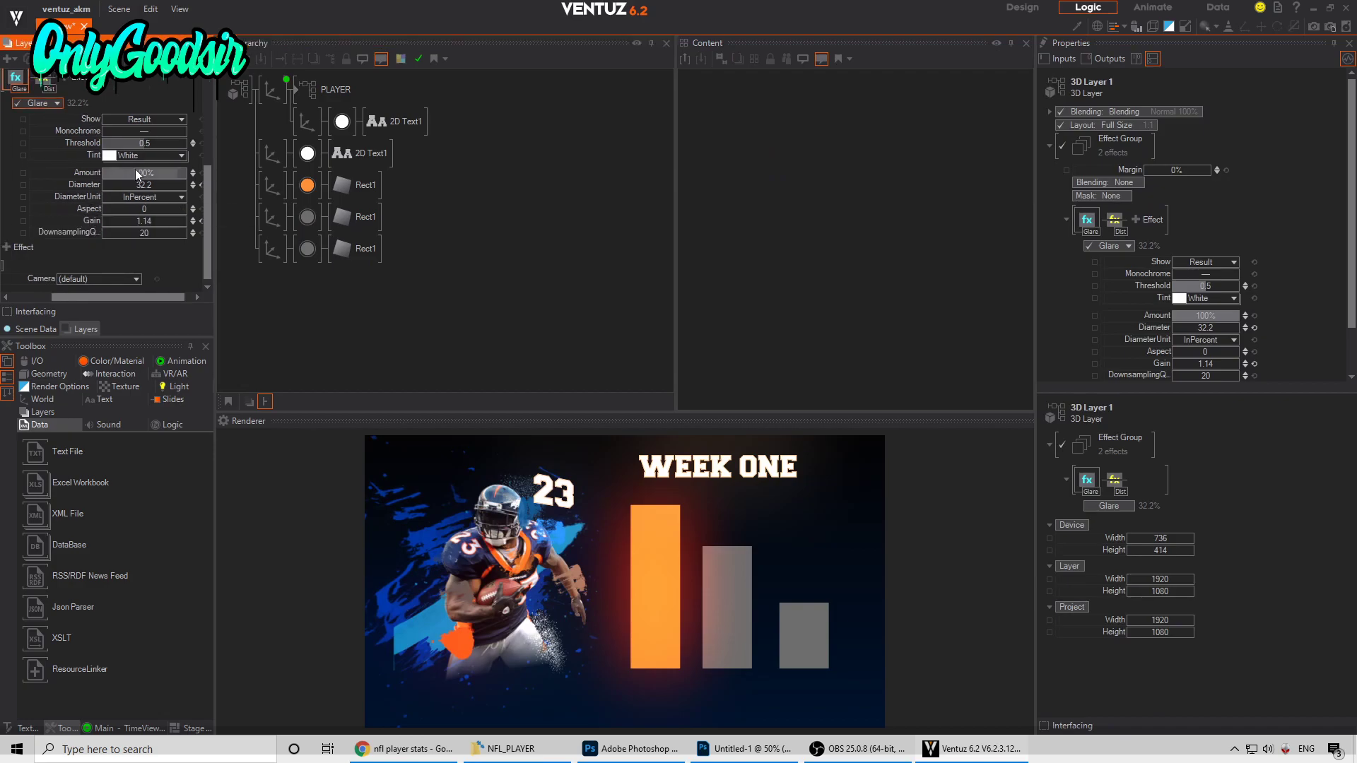
drag(155, 185, 140, 187)
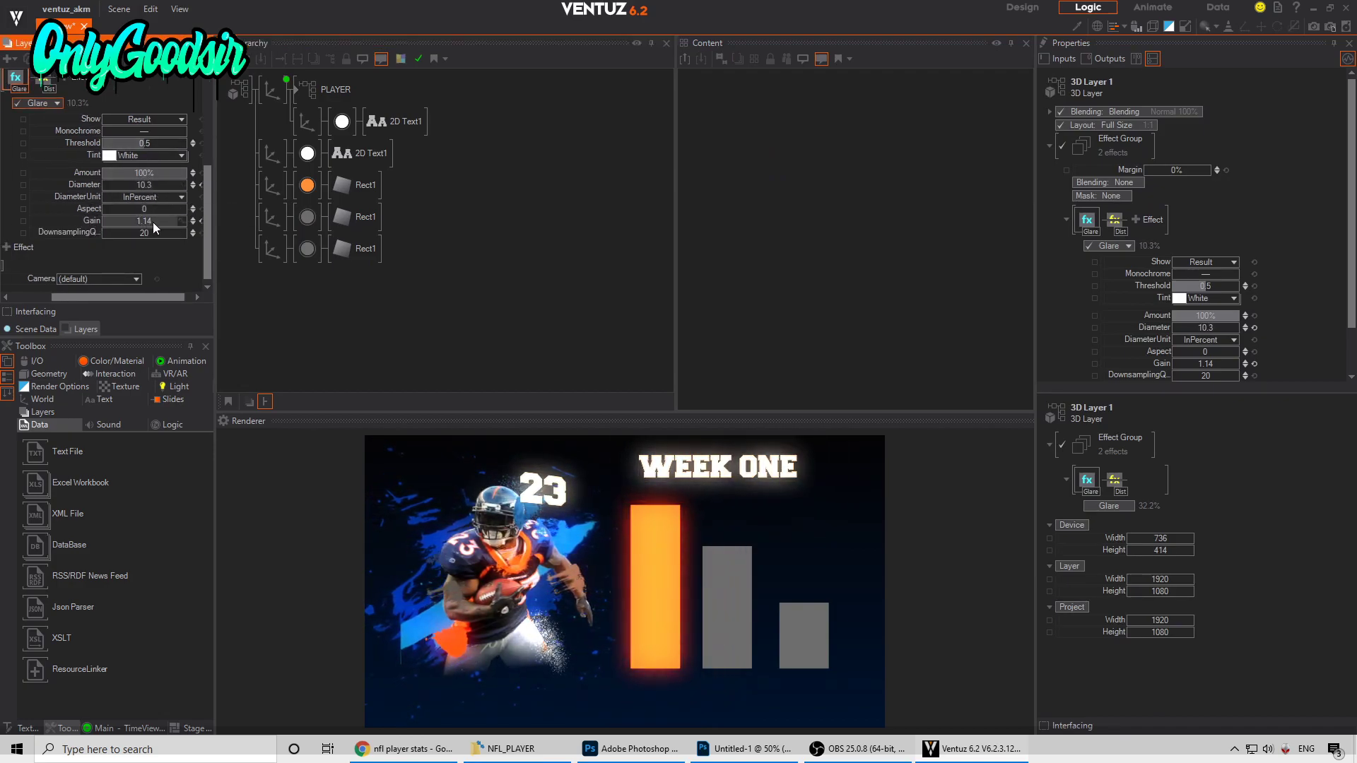
click(200, 222)
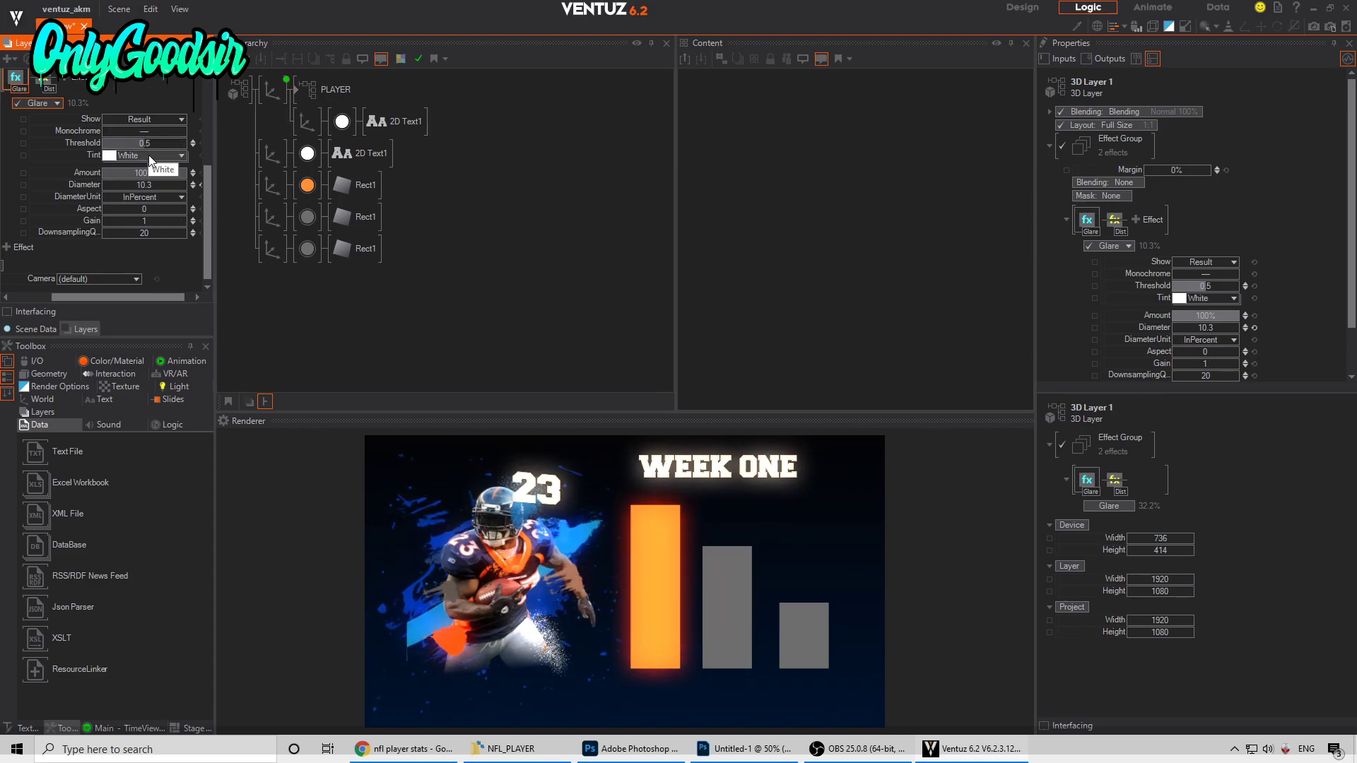
drag(164, 172, 102, 170)
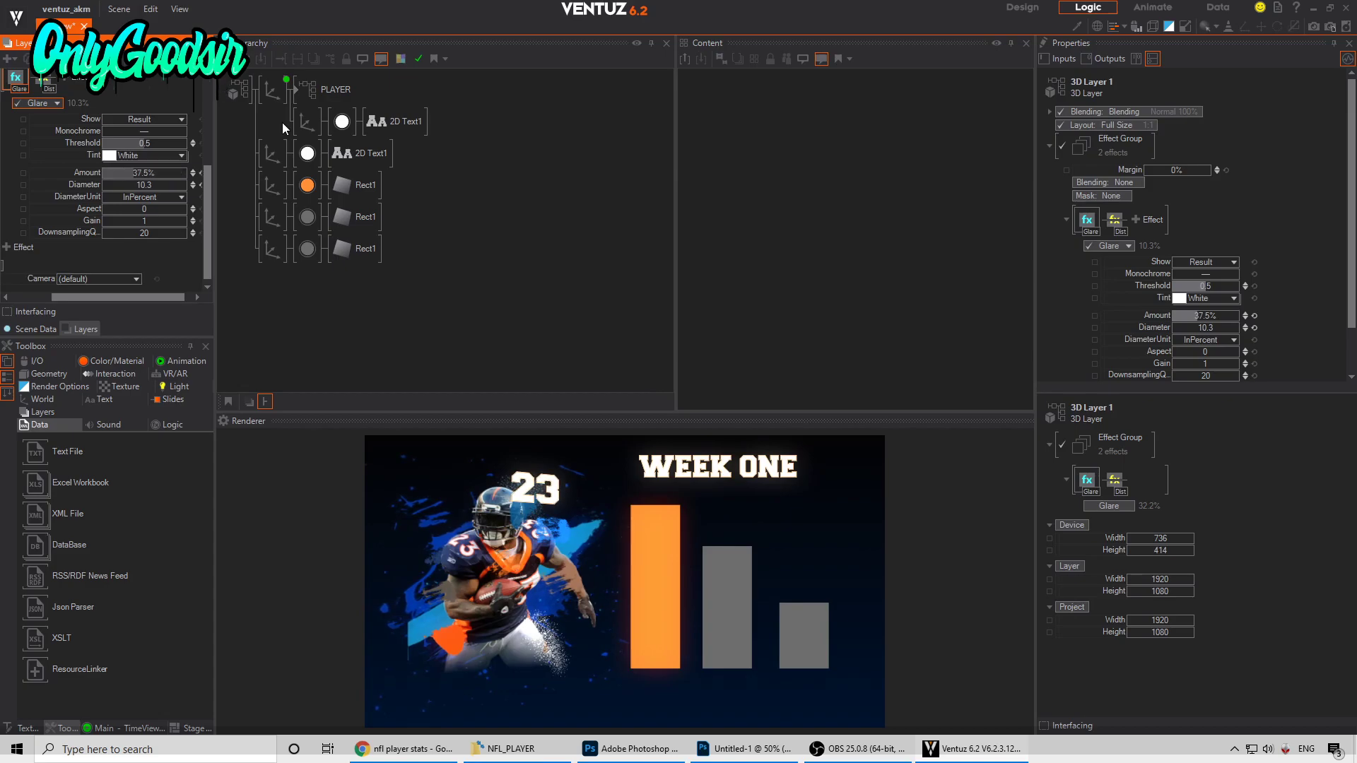
Step: Shift the axes of all three bars together by about 0.45 in X, away from the player
middle_drag(345, 164, 380, 177)
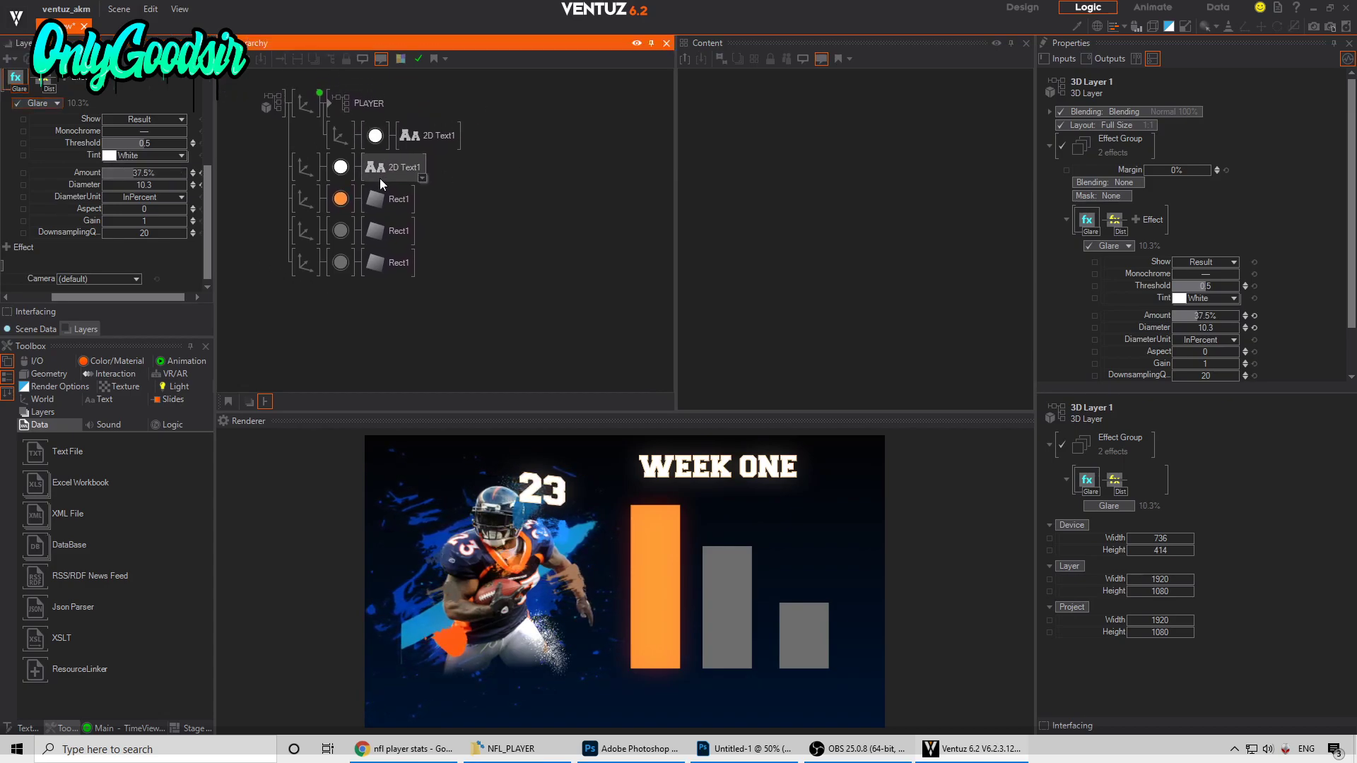
click(305, 198)
ctrl+click(306, 234)
ctrl+click(305, 263)
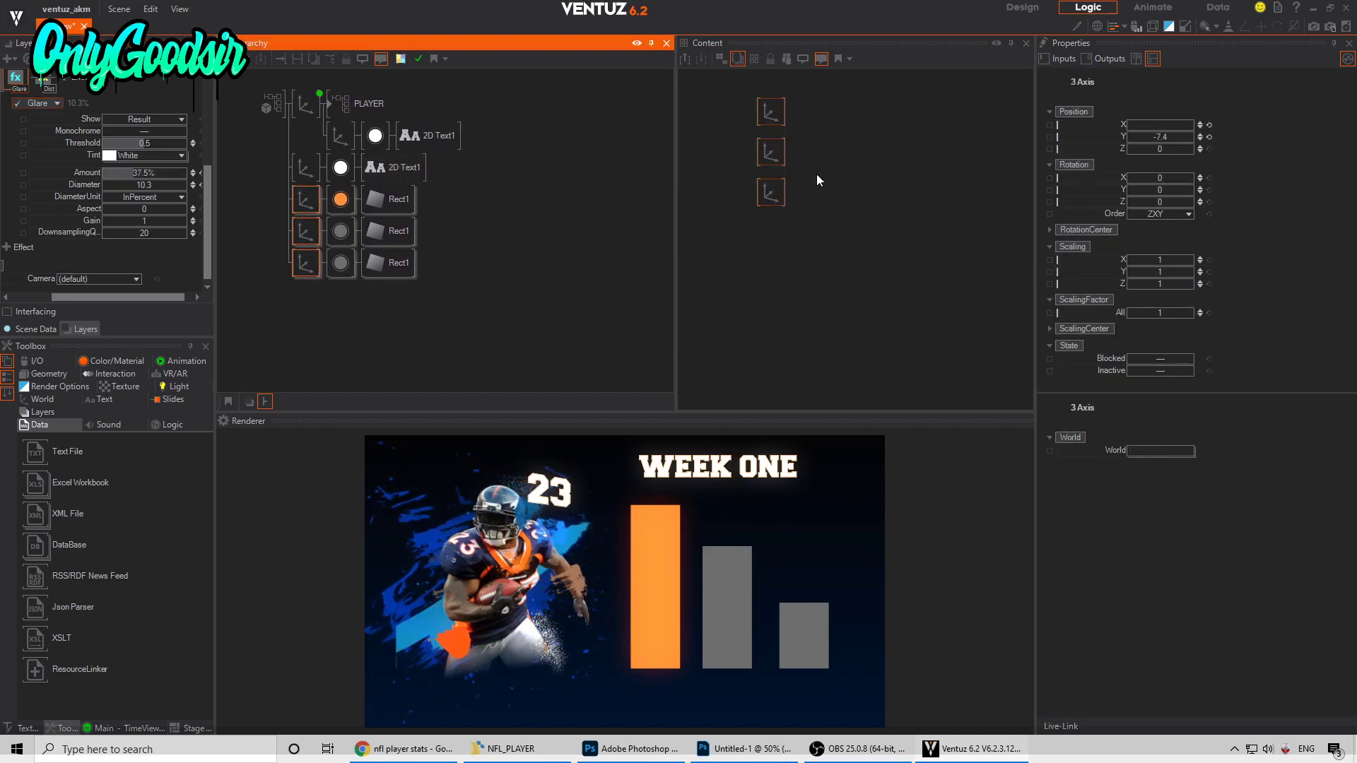
drag(1160, 125, 1173, 129)
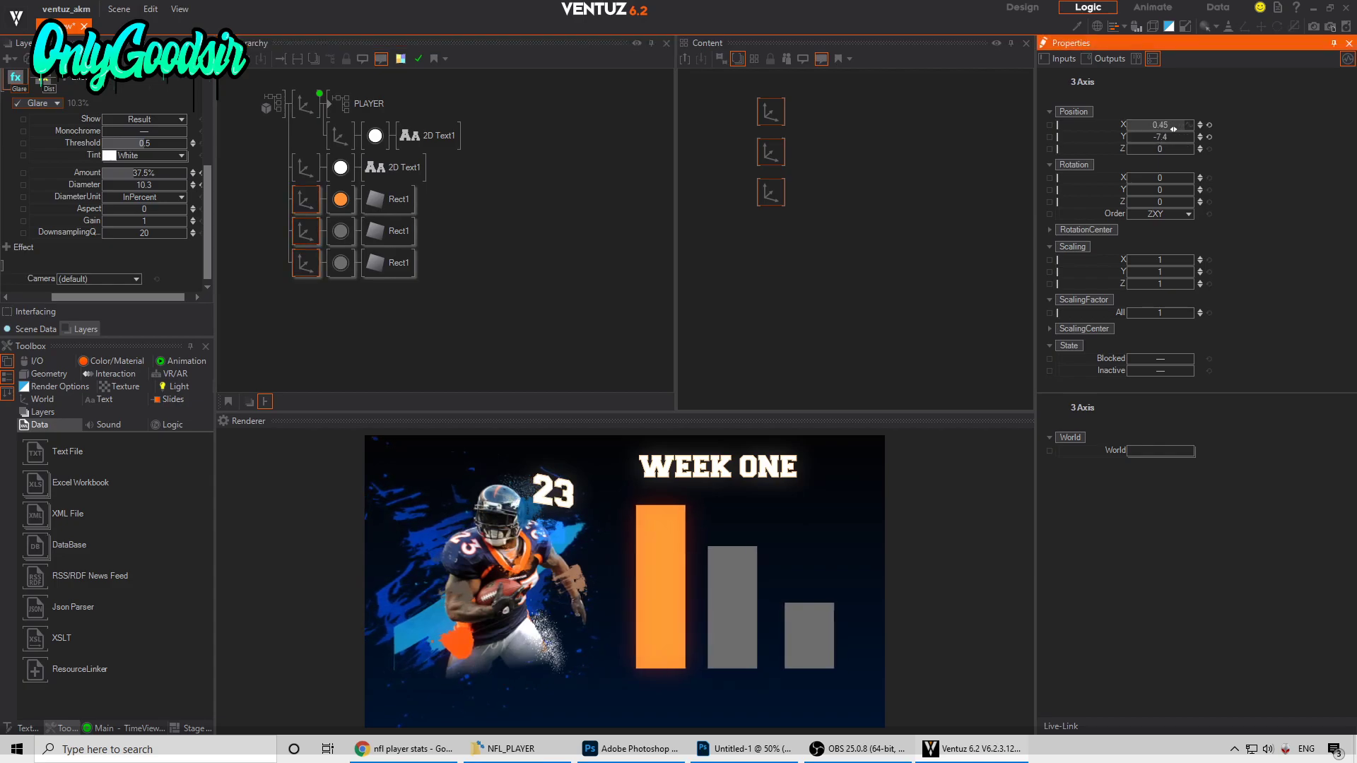
click(474, 248)
double_click(344, 308)
click(370, 305)
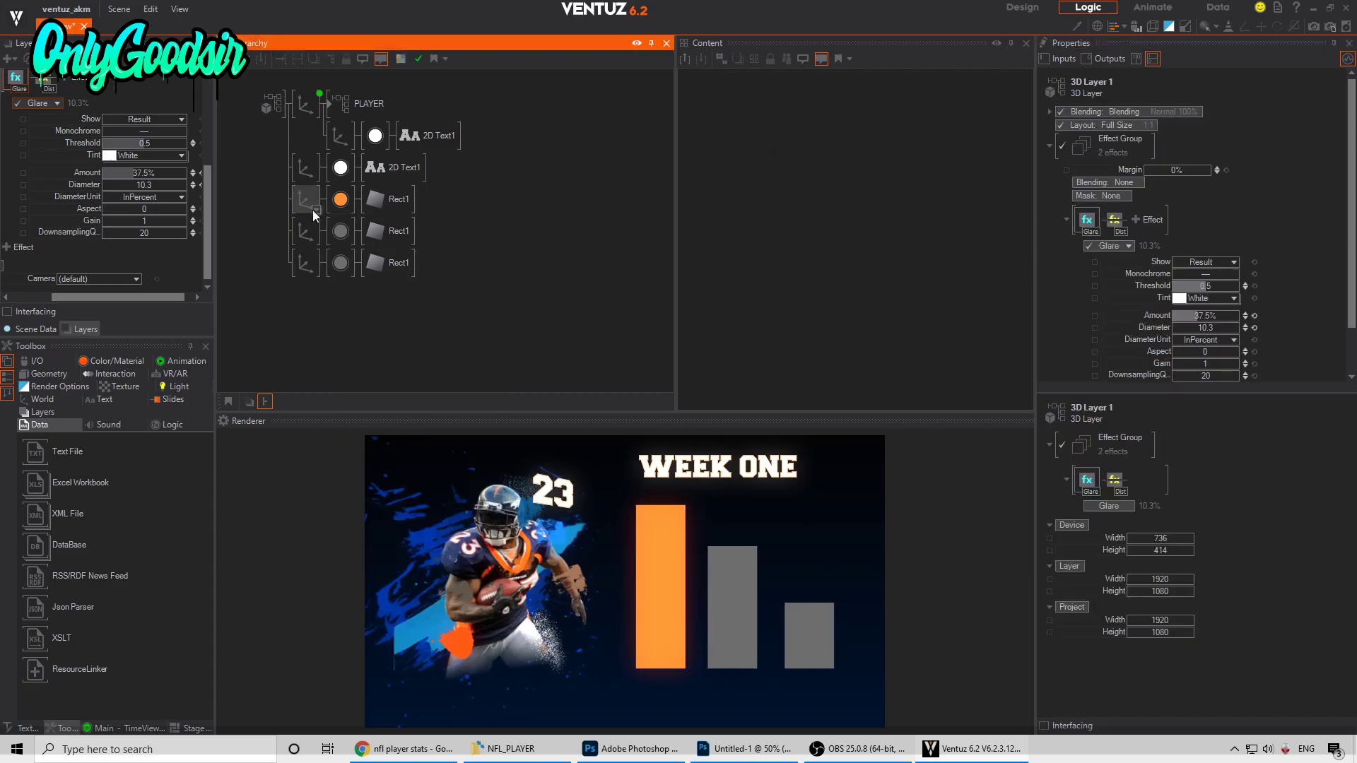
Step: Duplicate the WEEK ONE text branch, rotate the copy 90 degrees about Z, and fit it onto the orange bar at Y -6.93 with scale 0.97
click(305, 168)
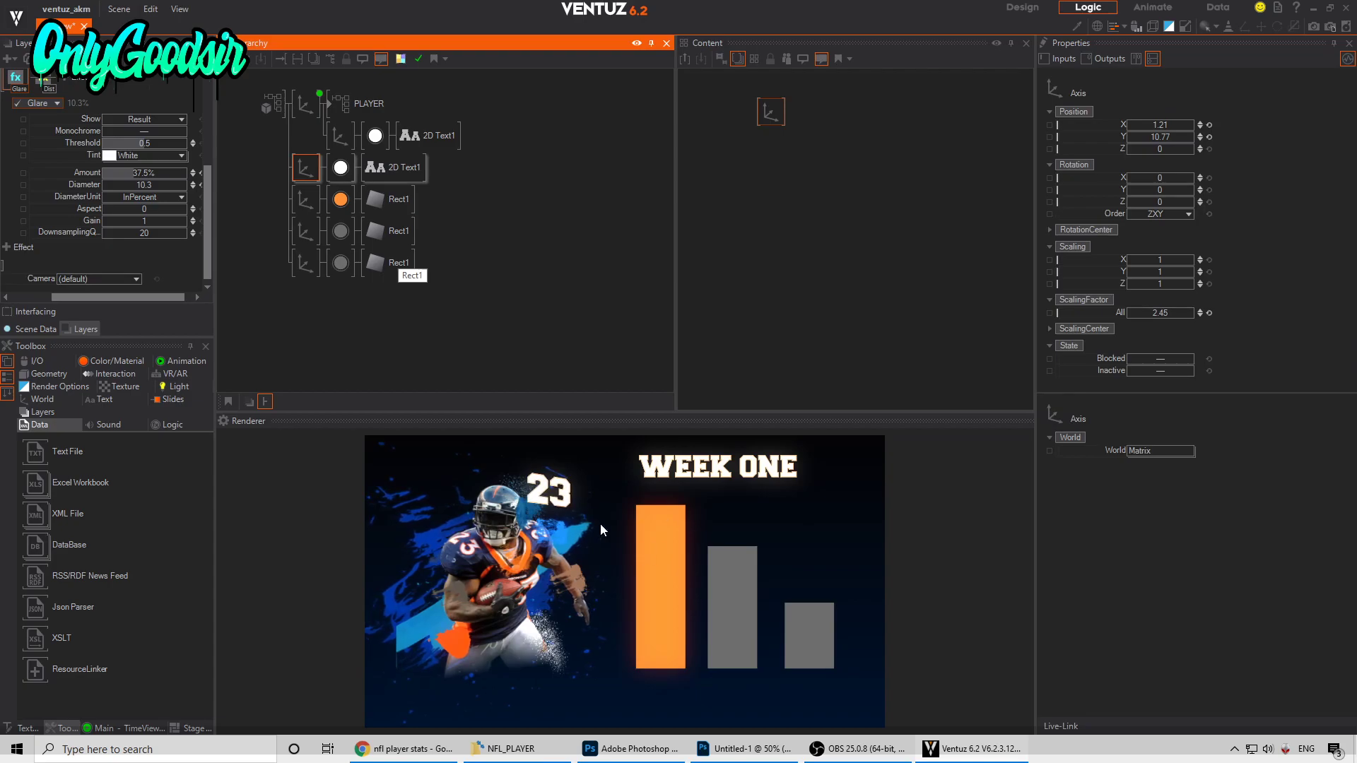
ctrl+drag(302, 170, 306, 297)
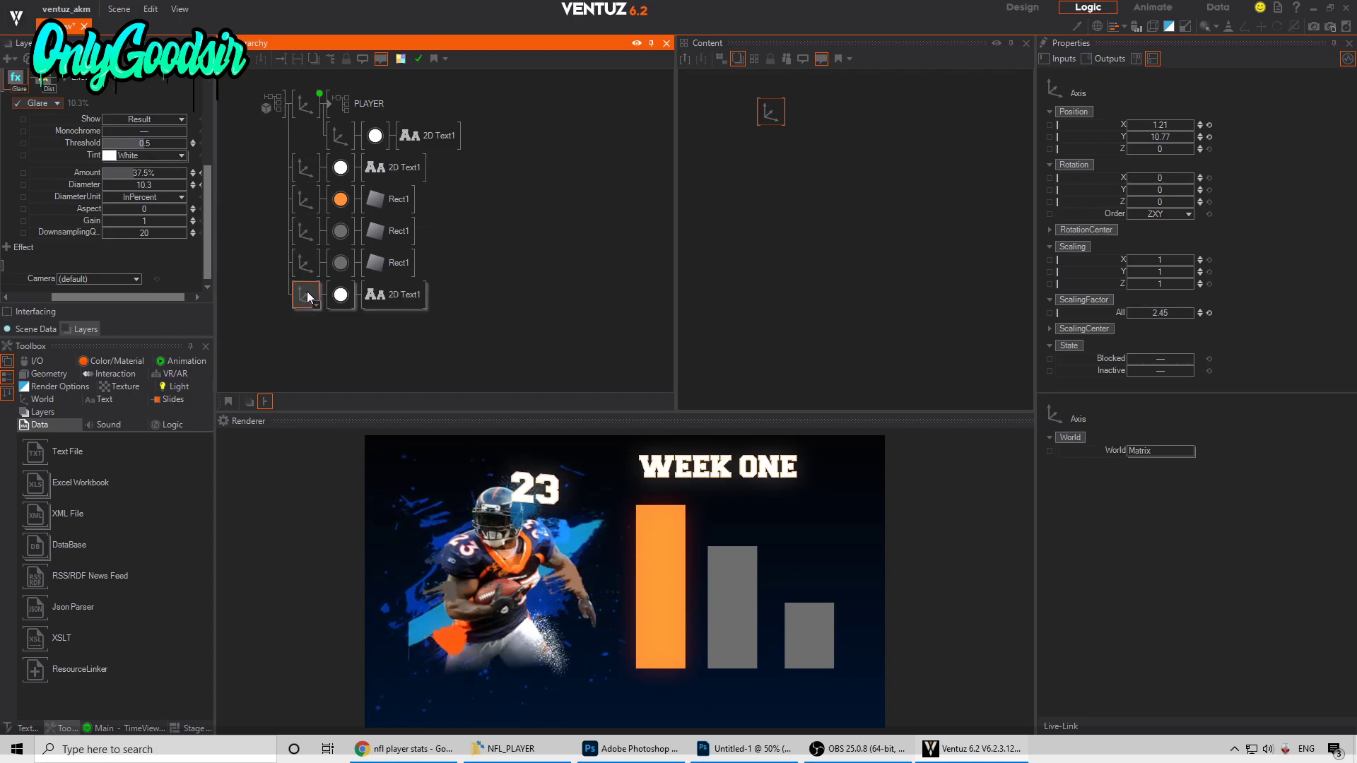
drag(1163, 203, 1195, 203)
click(1178, 201)
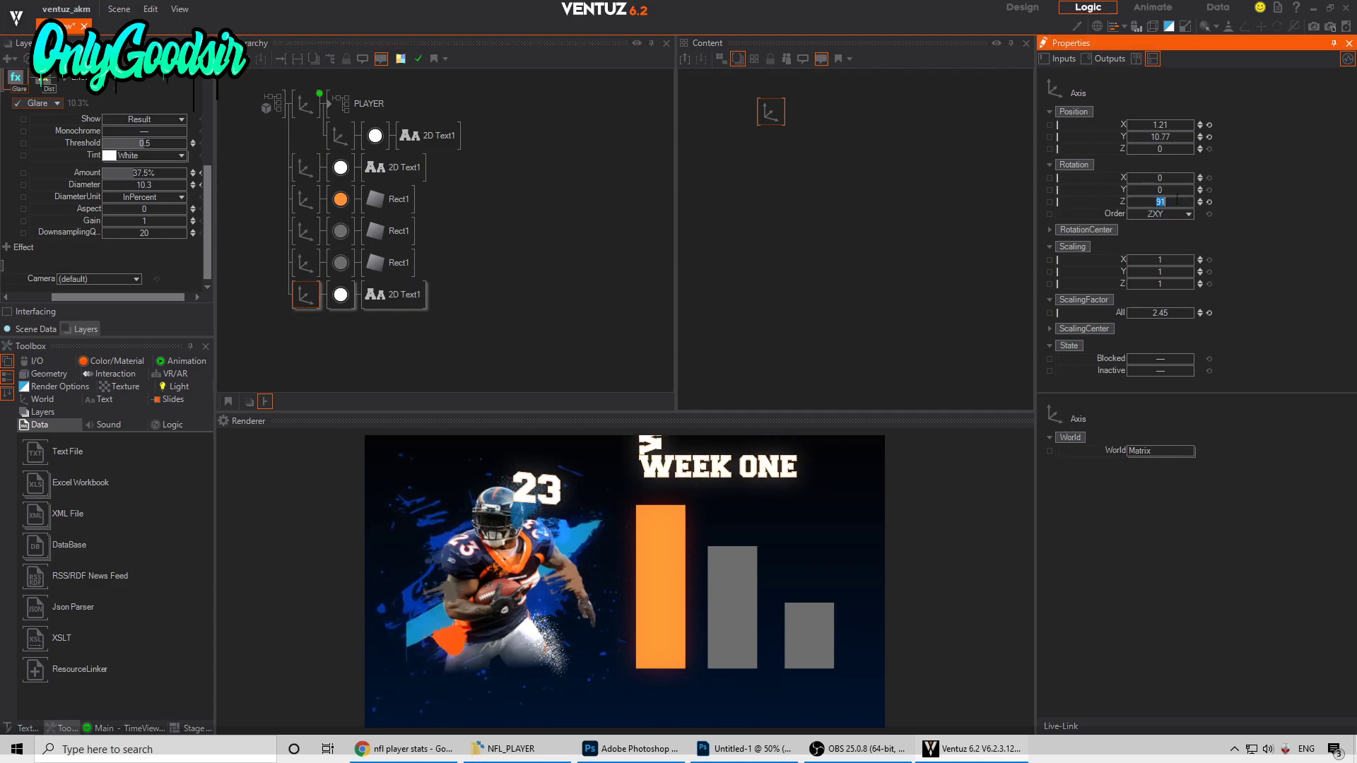
text(90)
key(Return)
drag(1172, 137, 1127, 308)
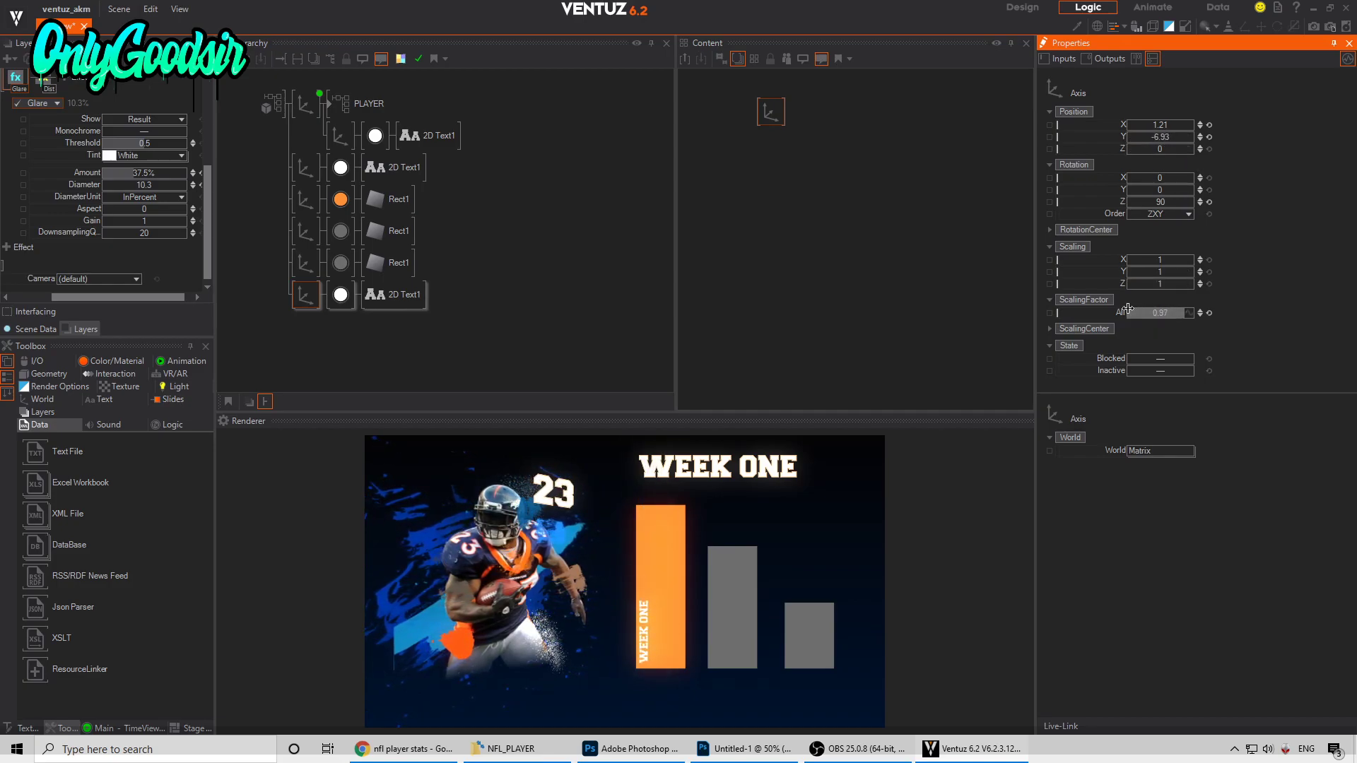
Step: Change the main title text to MONTHLY STATS and scale it down to fit within the frame
double_click(404, 168)
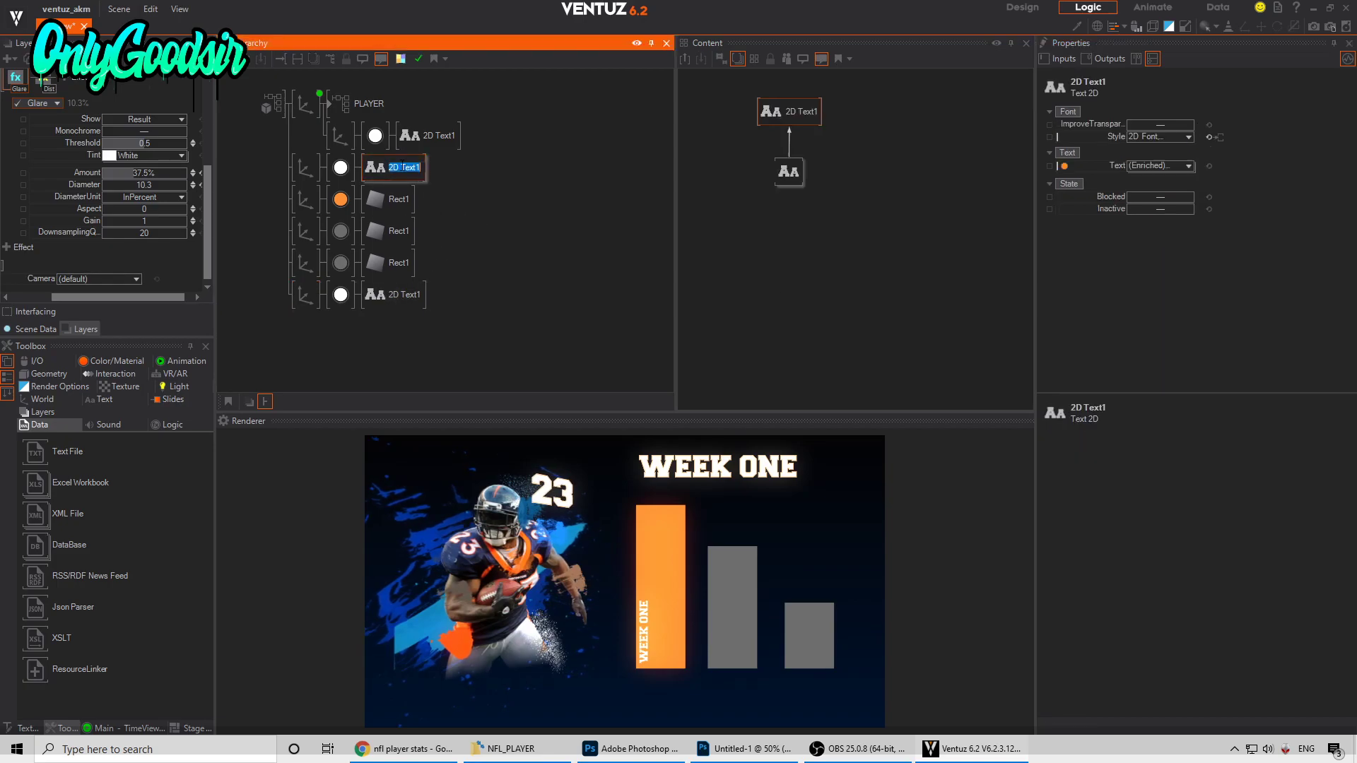
click(789, 178)
click(1146, 324)
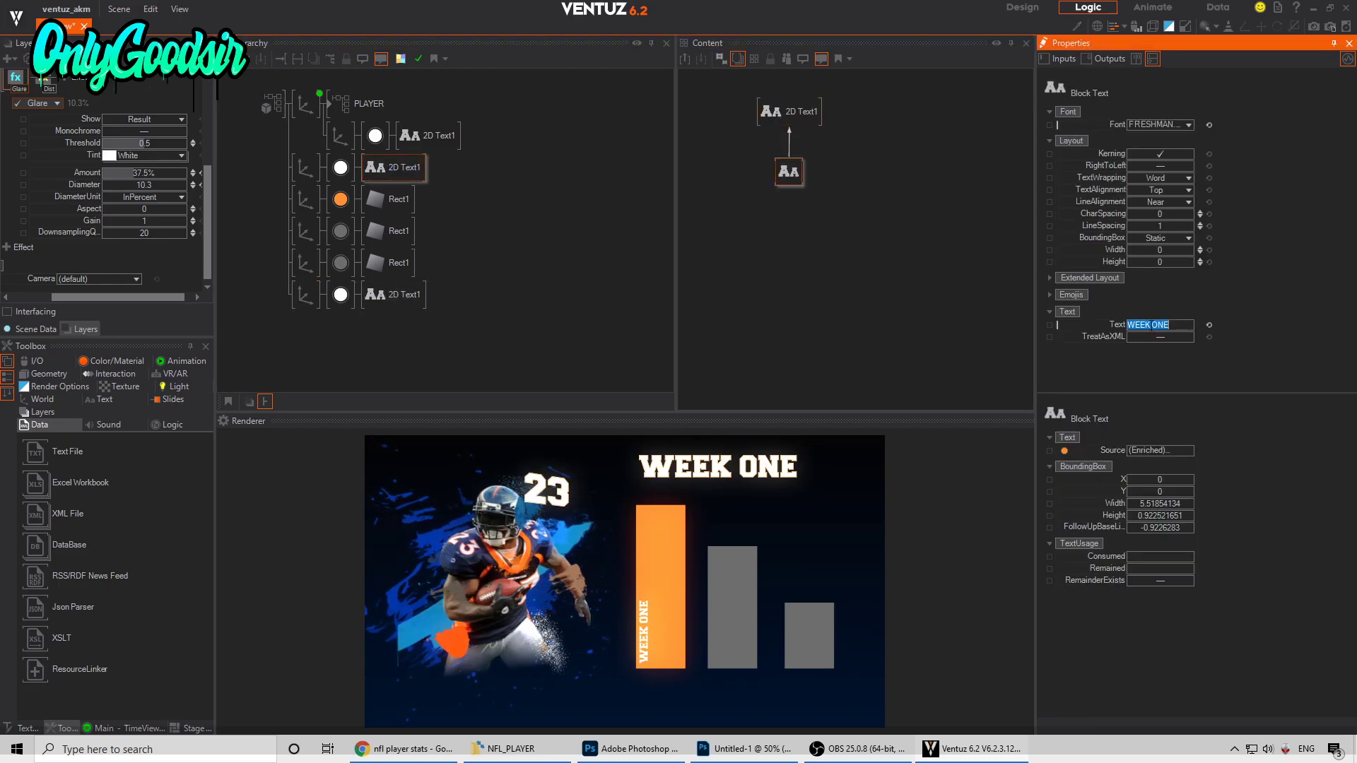
drag(1151, 324, 1124, 325)
click(1172, 325)
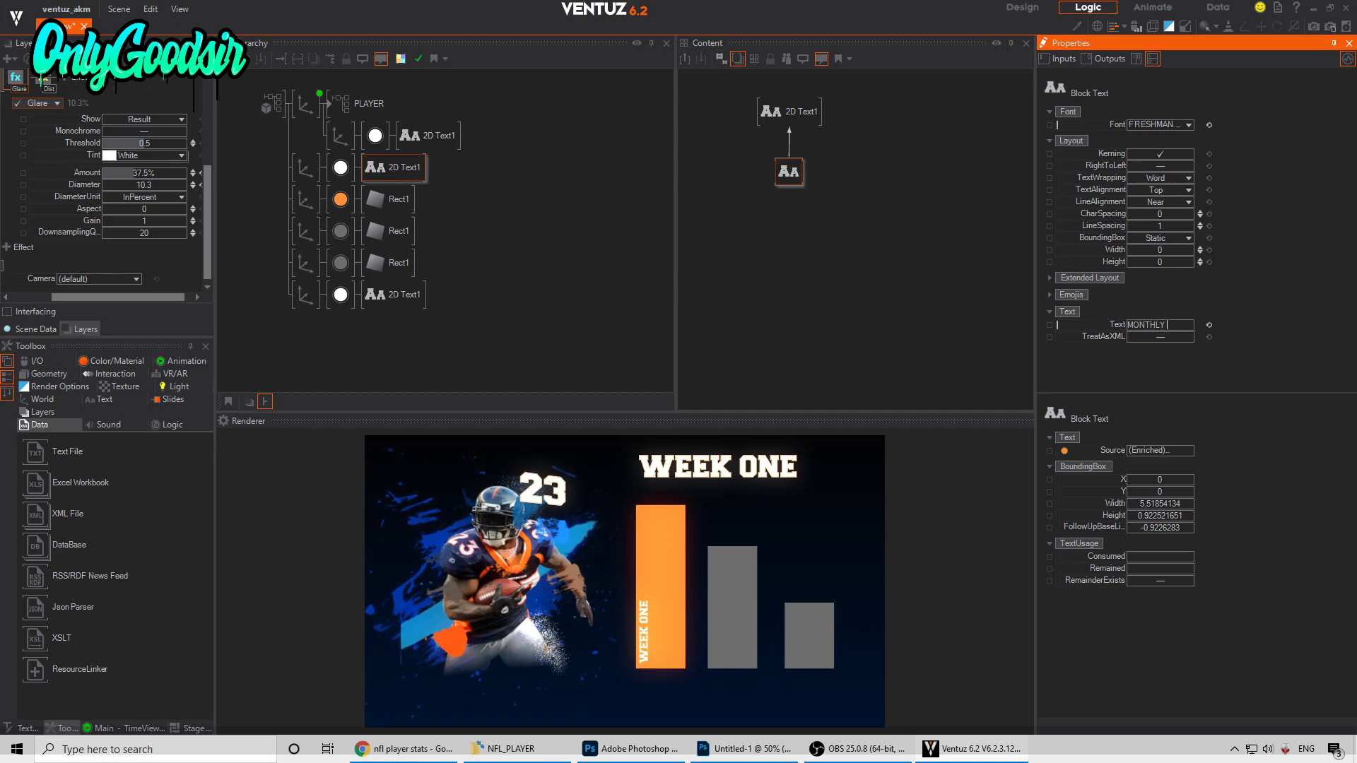
key(Return)
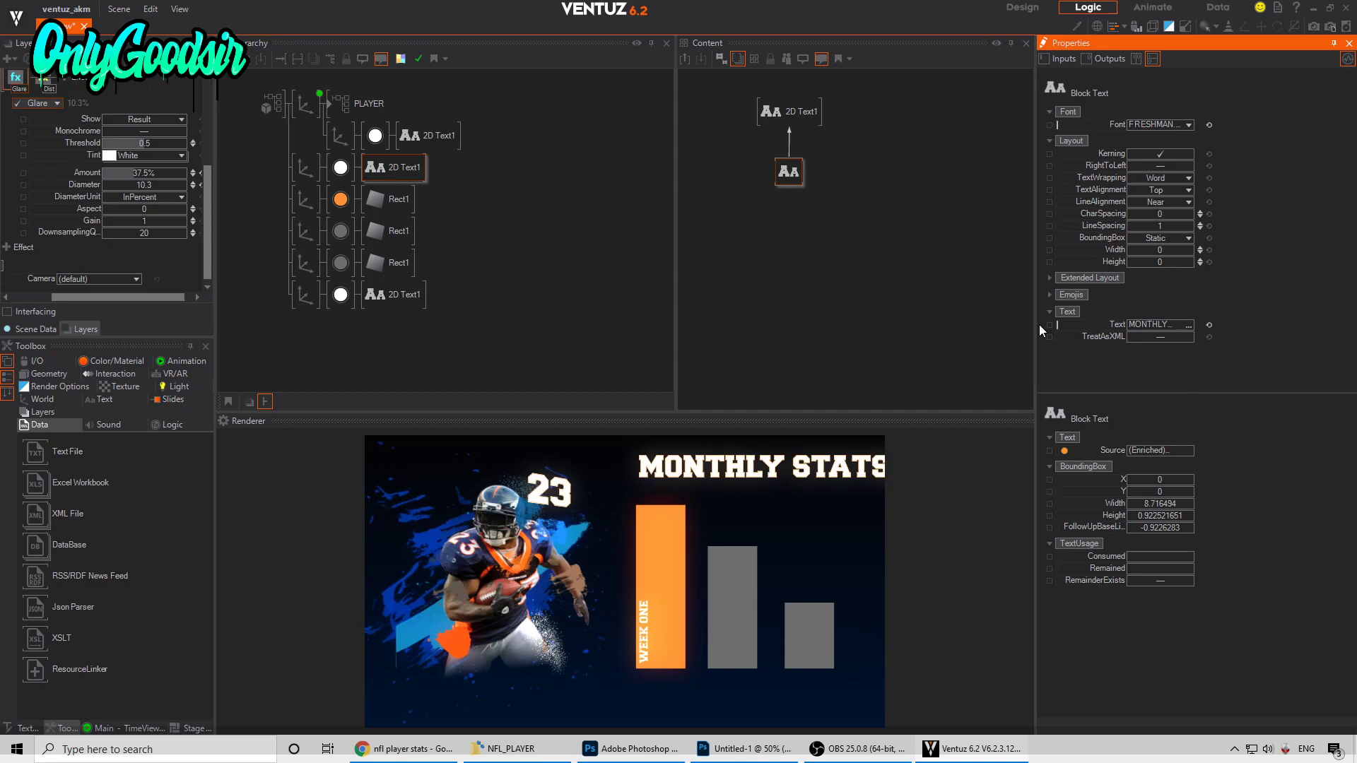
click(305, 168)
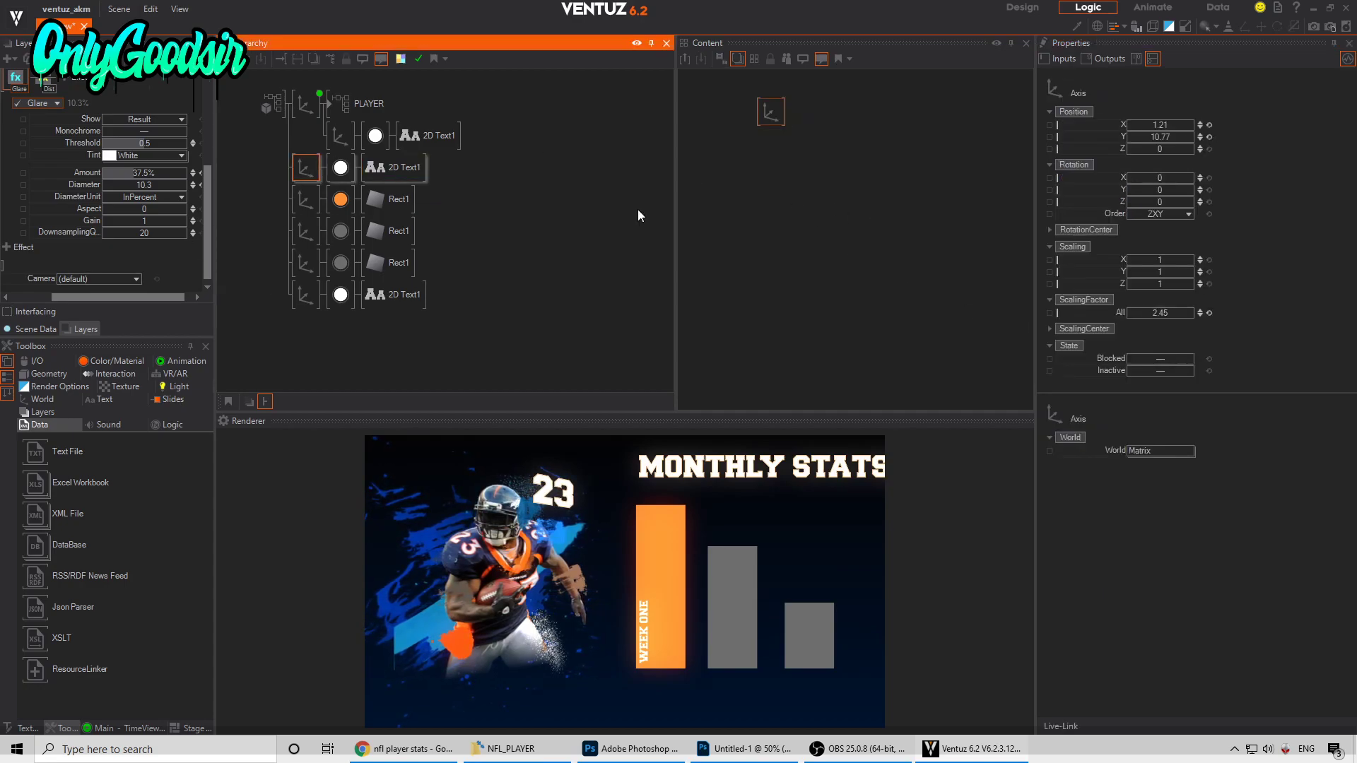
drag(1180, 312, 1139, 309)
Step: Duplicate the vertical WEEK ONE label and place the copy on the middle bar at X 7.47
click(303, 295)
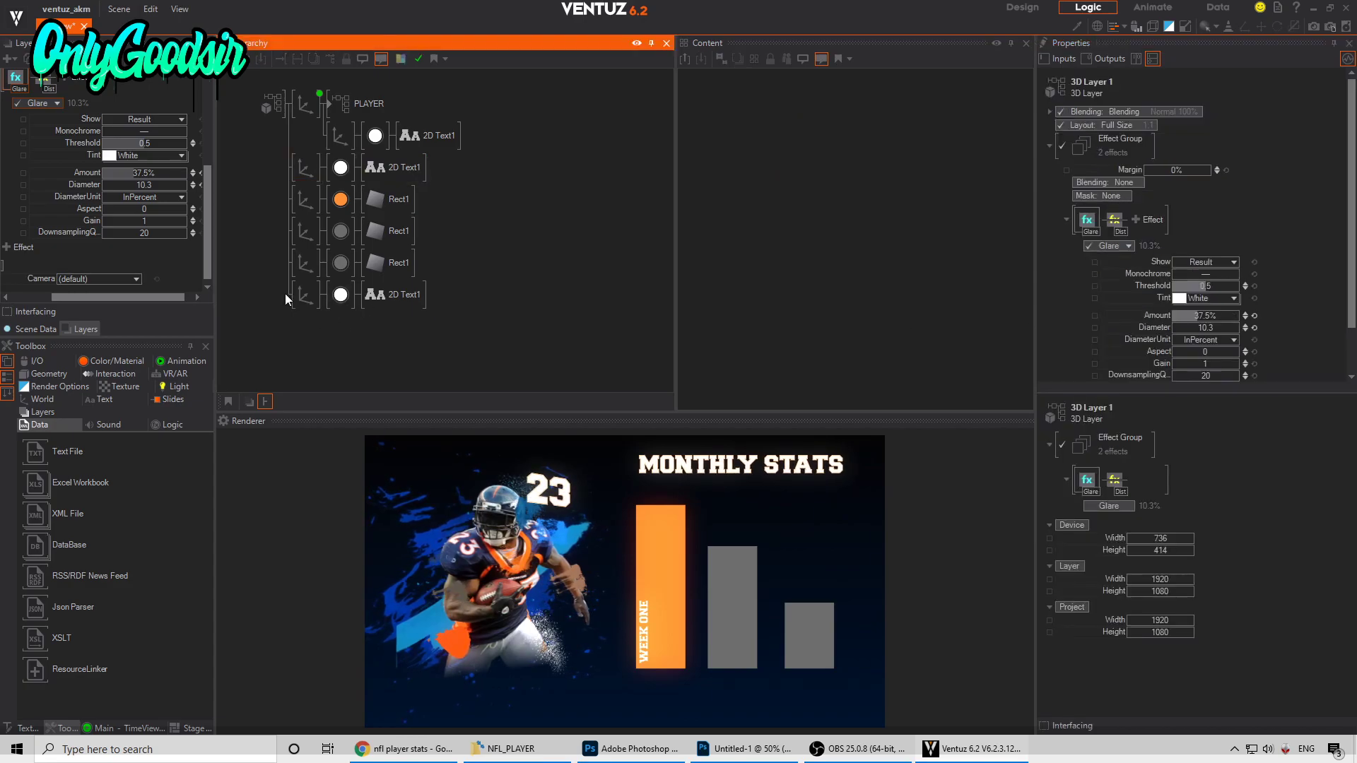
ctrl+drag(304, 308, 305, 328)
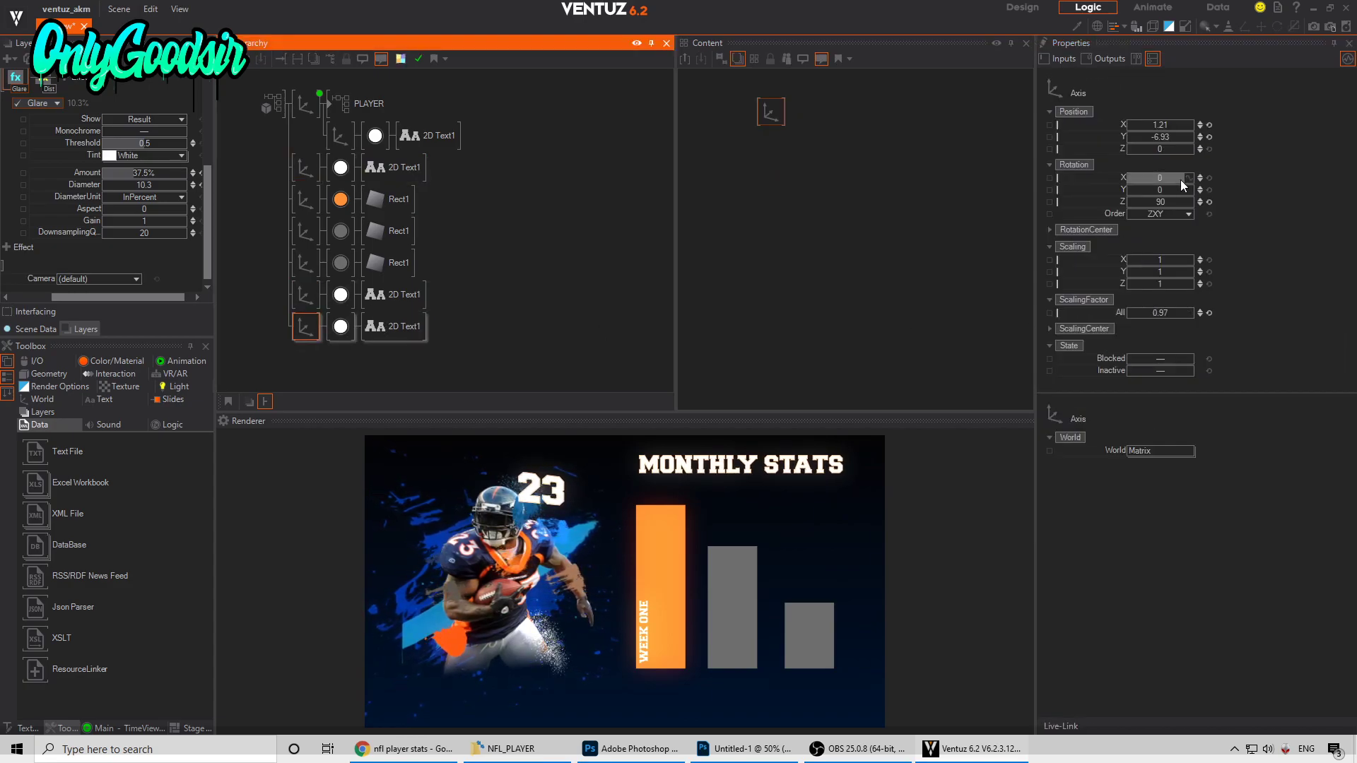
drag(1158, 125, 1188, 128)
Step: Change the middle bar's label text to WEEK TWO
click(393, 325)
click(788, 171)
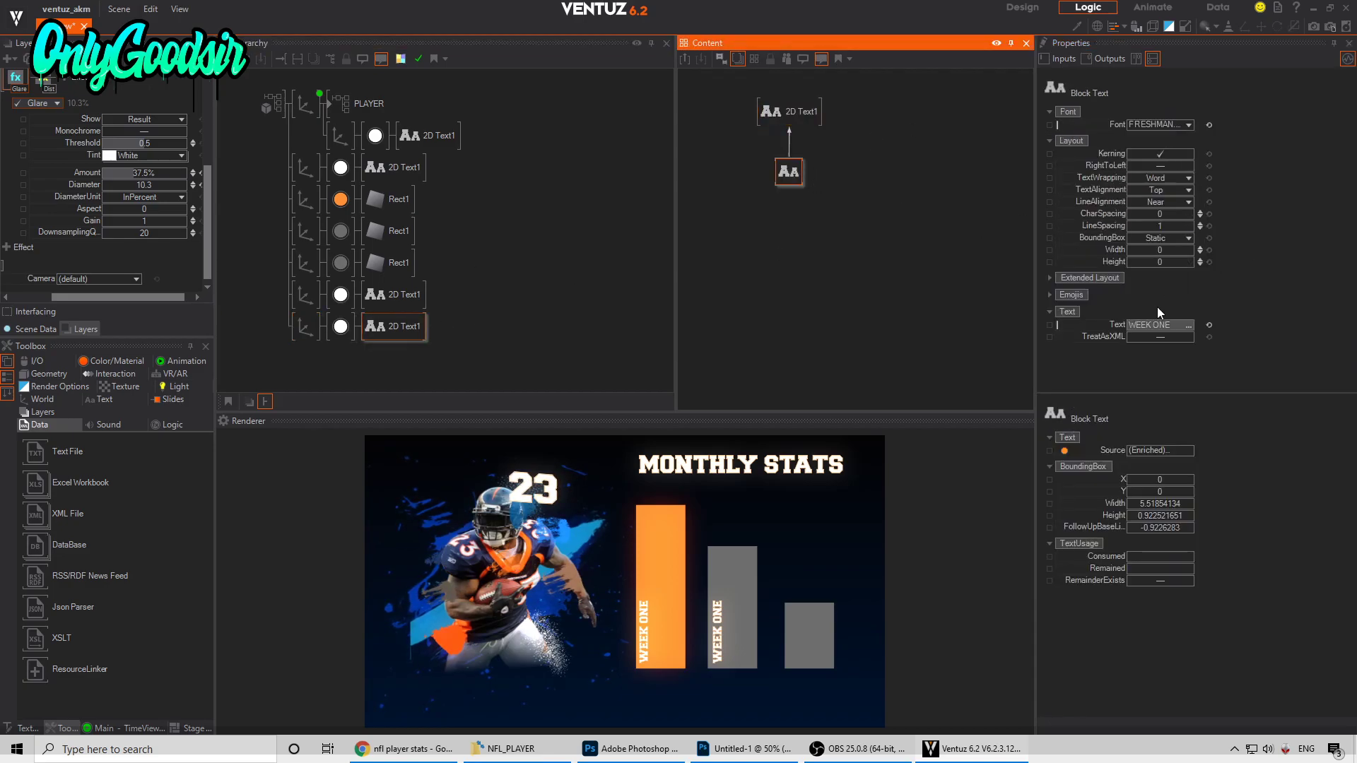
click(1159, 326)
text(TW)
key(Return)
click(1169, 326)
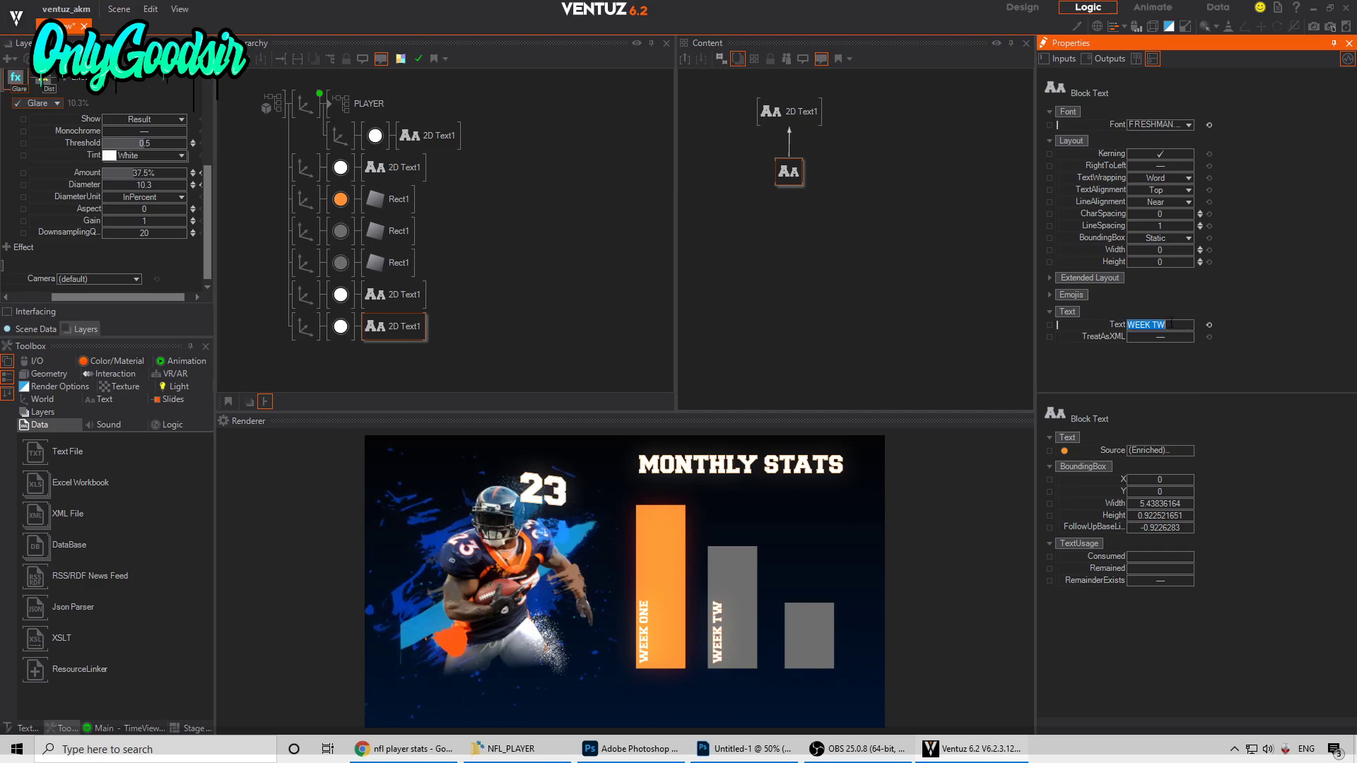
key(Return)
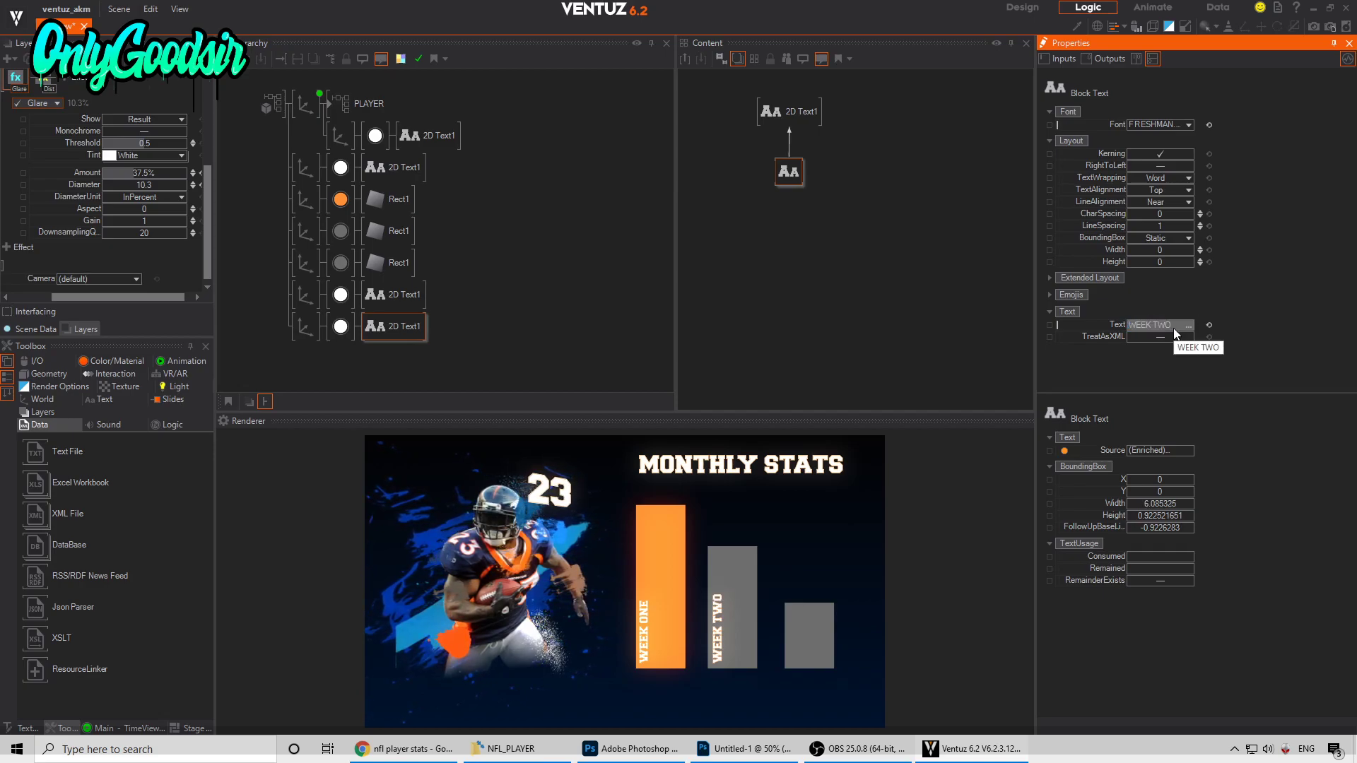
Step: Duplicate the WEEK TWO label, place the copy on the shortest bar at X 14.03 and scale it to about 0.78
click(305, 327)
ctrl+drag(305, 328, 305, 356)
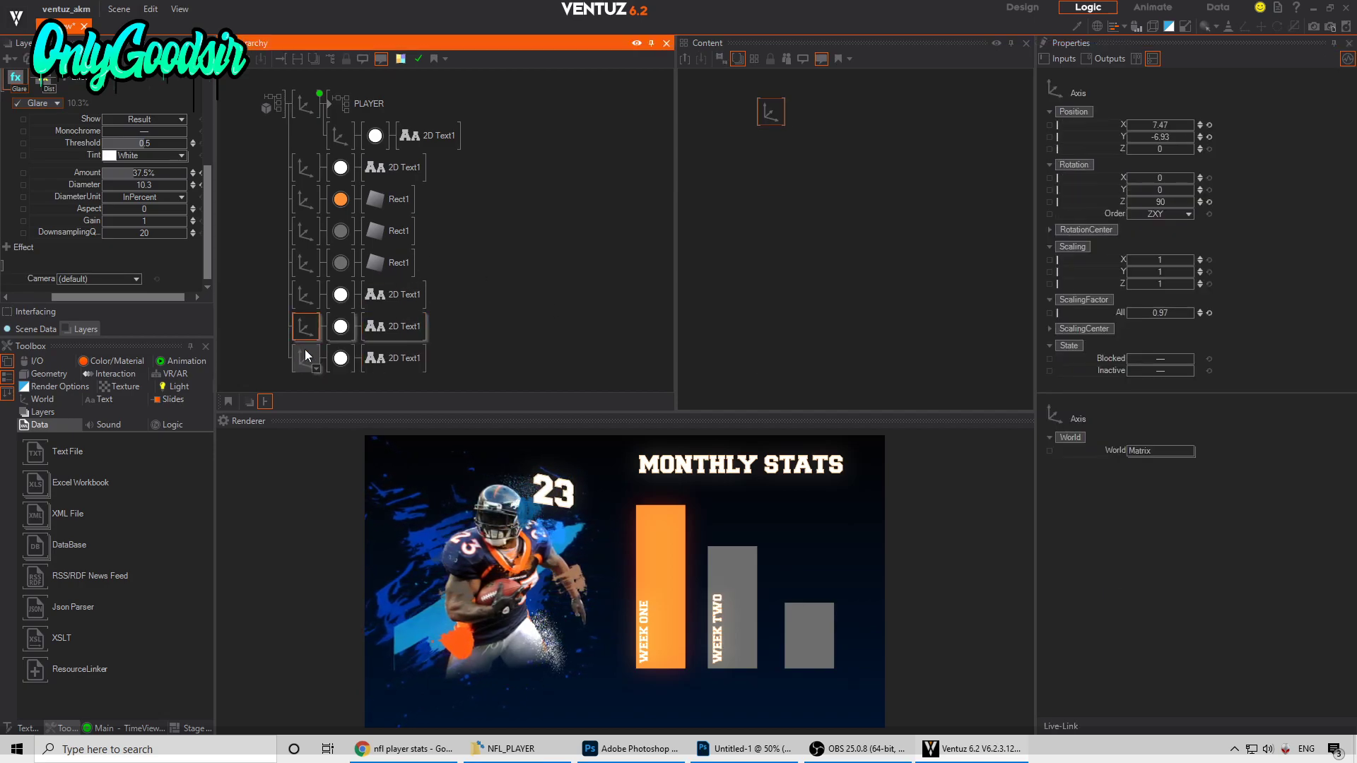
drag(1192, 130, 1193, 119)
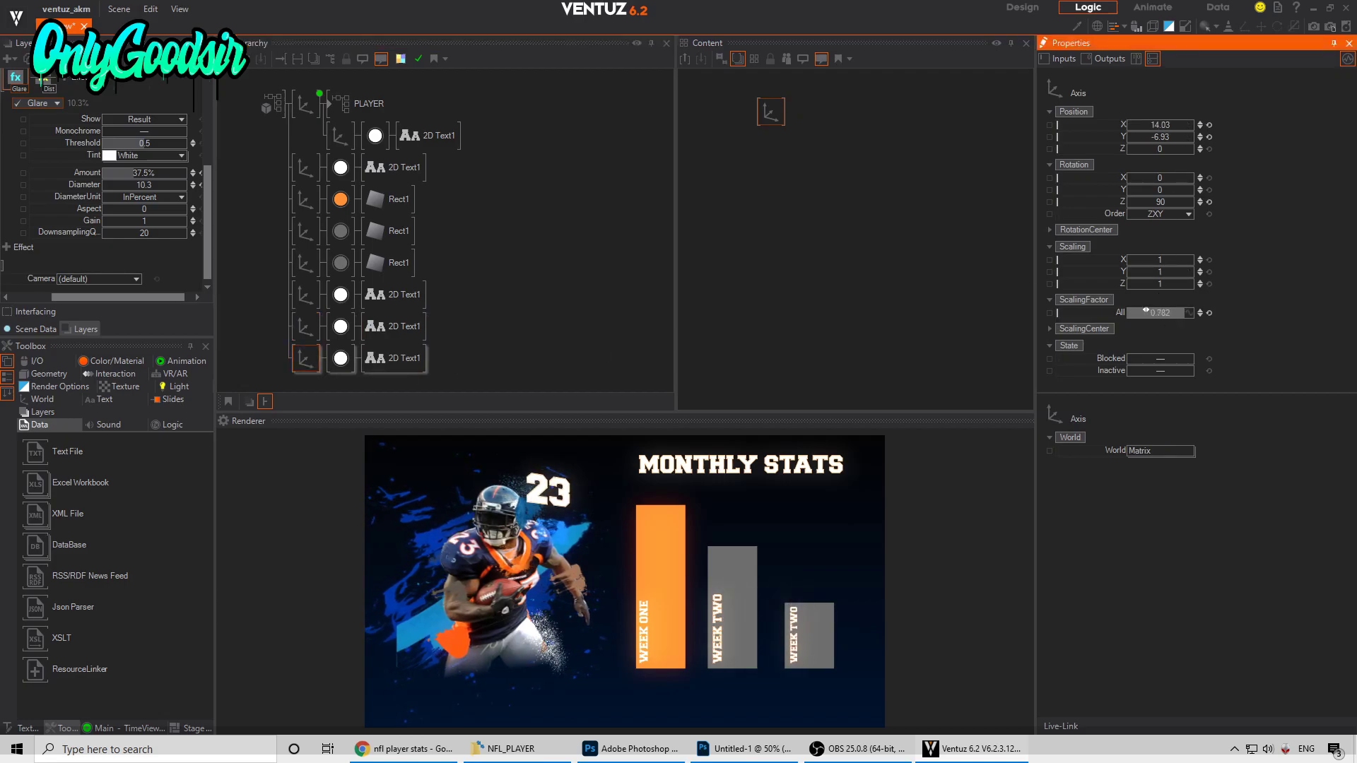
Step: Change the shortest bar's label text to WEEK THREE and set its overall scale to about 0.66 to fit the bar
click(414, 358)
click(788, 171)
click(1158, 326)
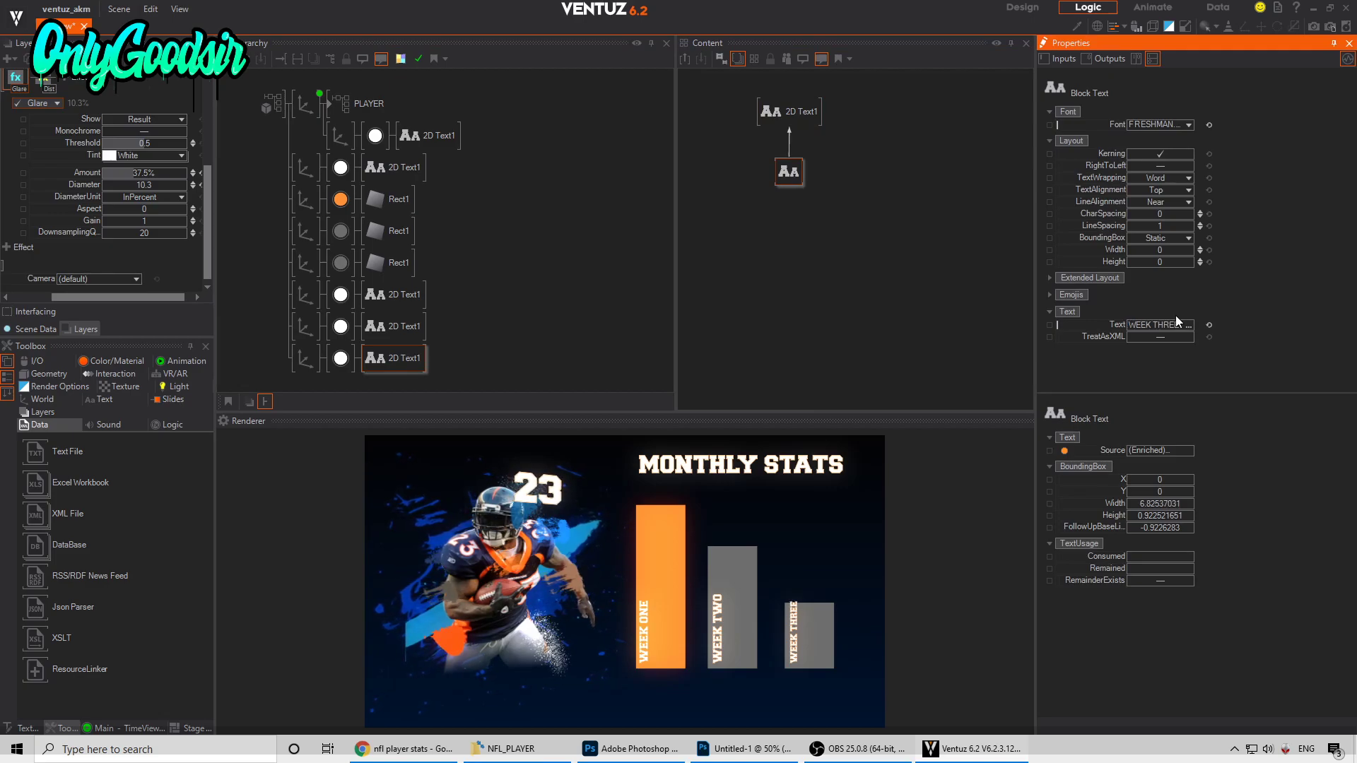
click(305, 357)
drag(1158, 313, 1133, 311)
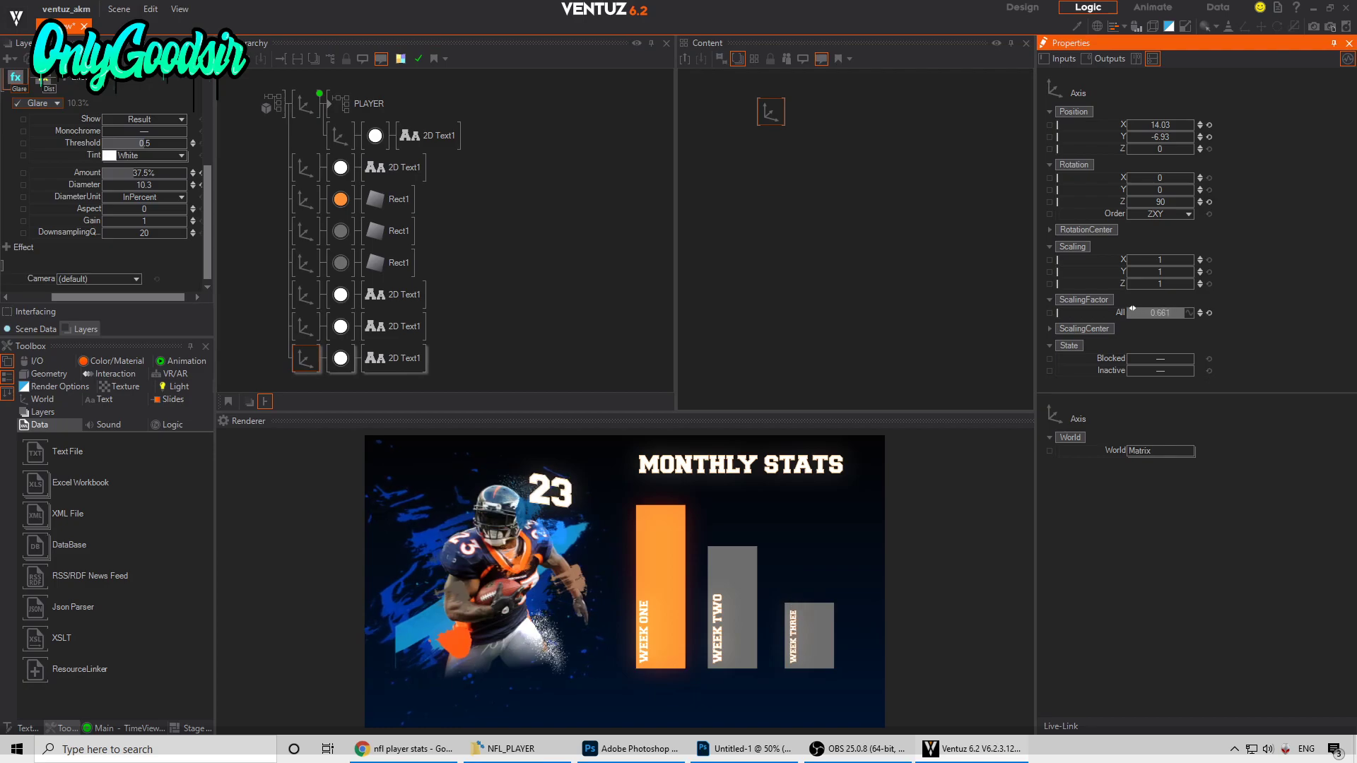
Step: Set the base color of the WEEK TWO and WEEK THREE label materials to black
click(341, 359)
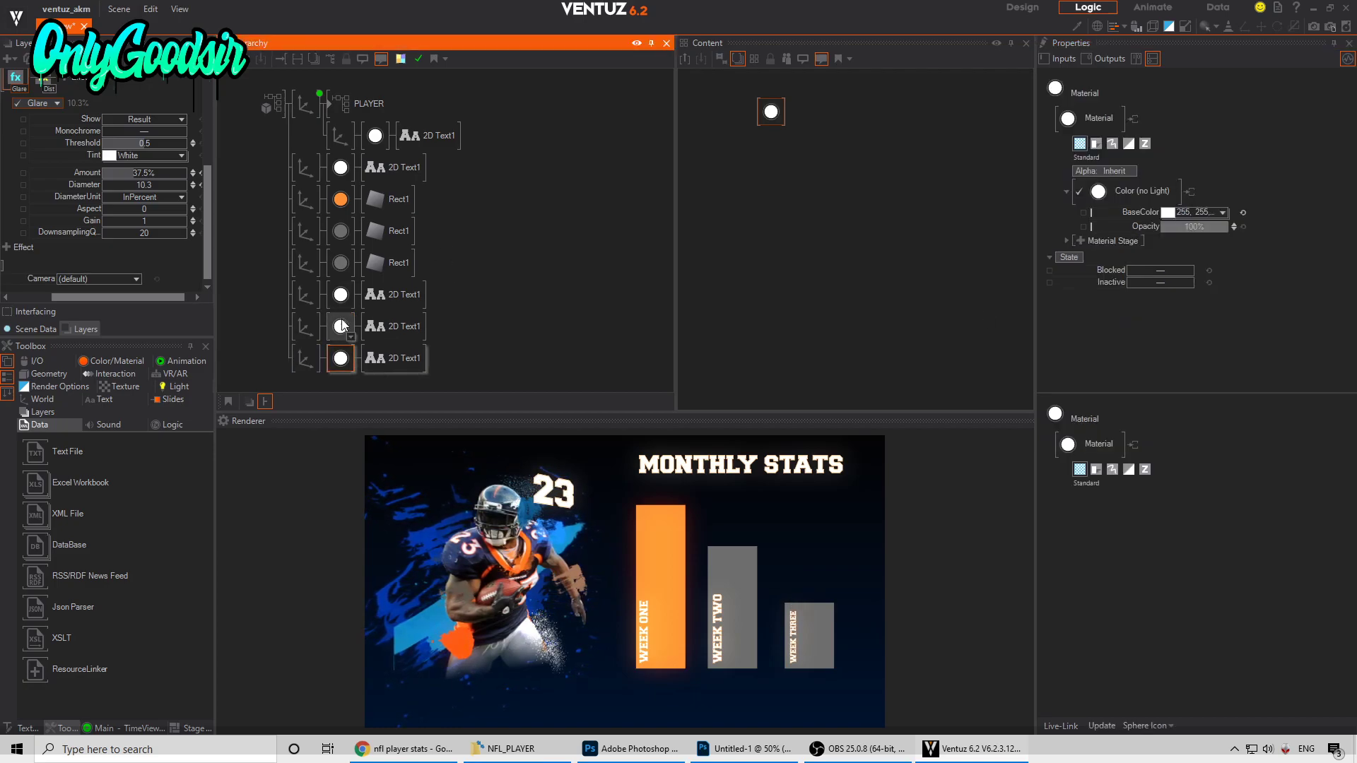
click(340, 294)
click(341, 327)
ctrl+click(340, 358)
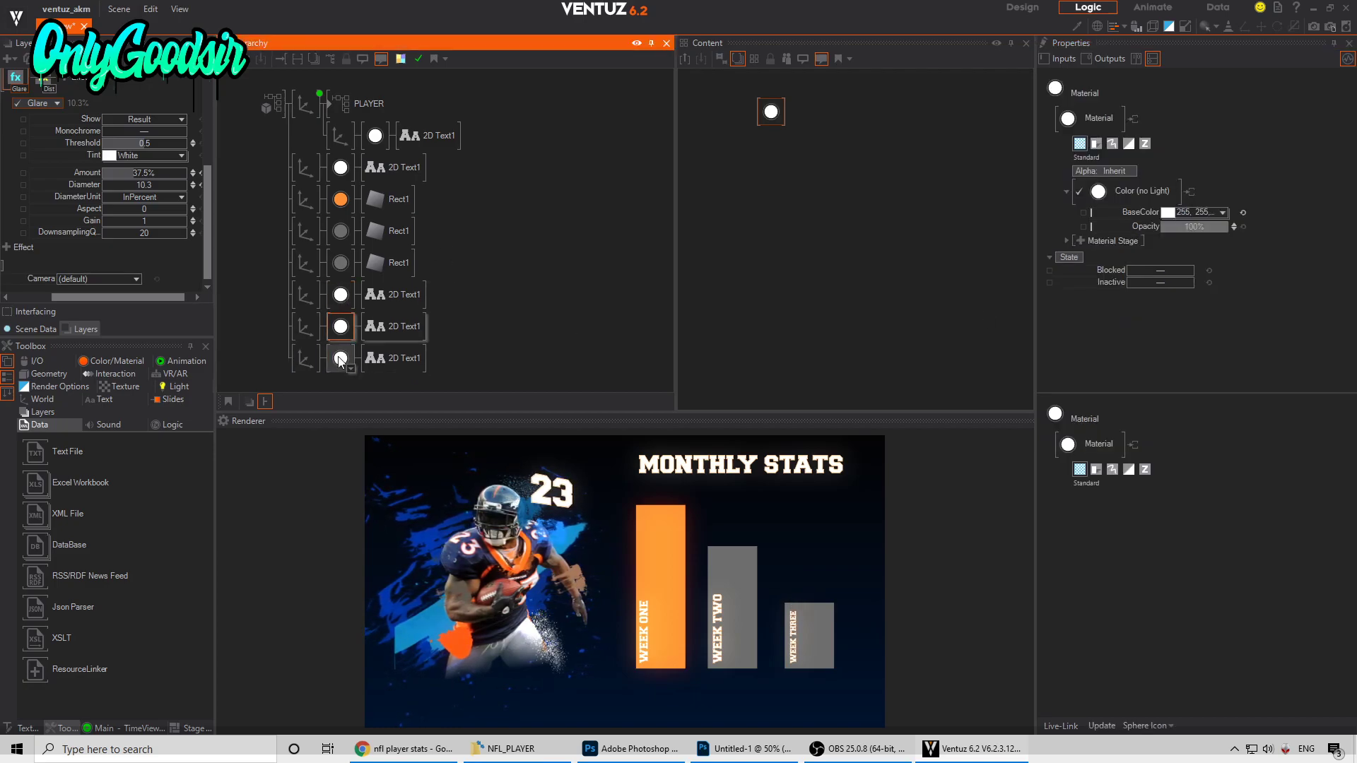
click(1224, 213)
drag(1185, 244, 1122, 294)
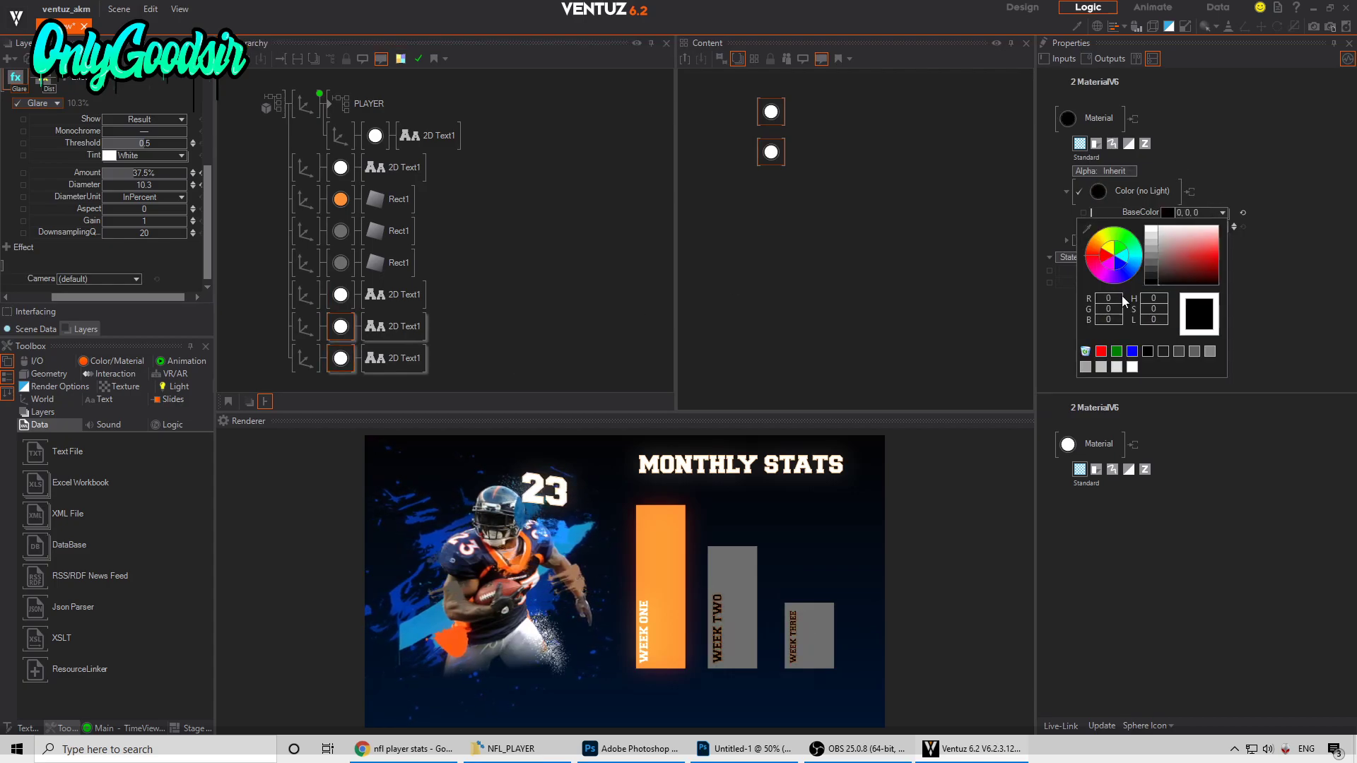
click(1231, 265)
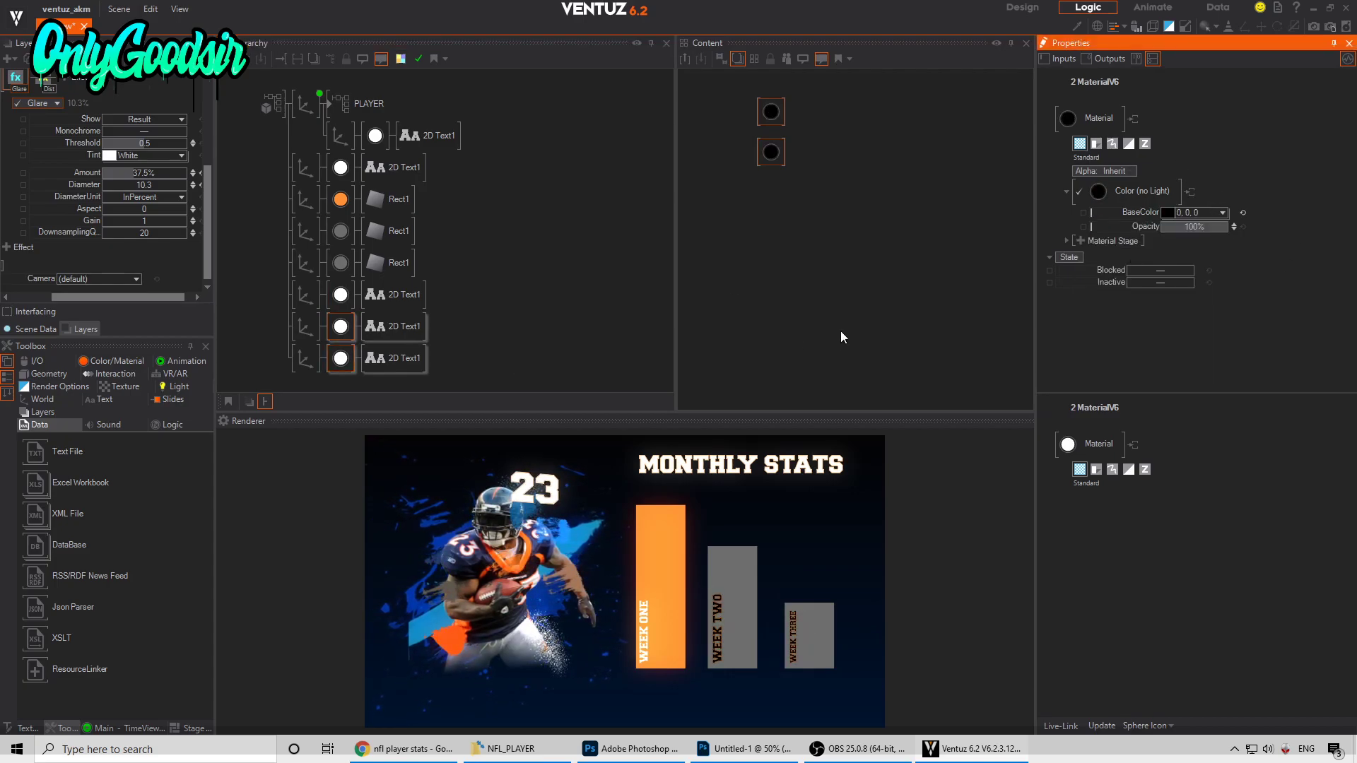
Step: Set the base color of the WEEK ONE label's material to black
click(340, 294)
click(1222, 213)
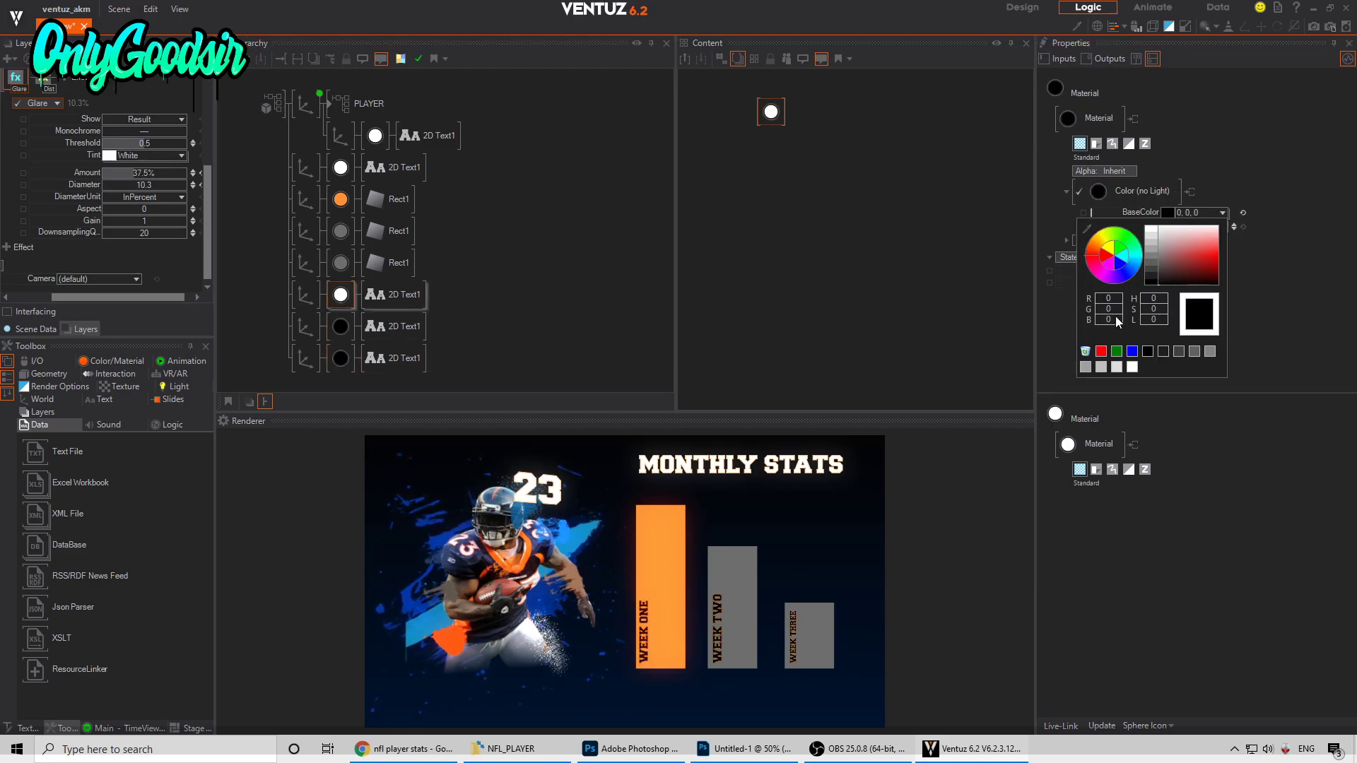
click(1296, 196)
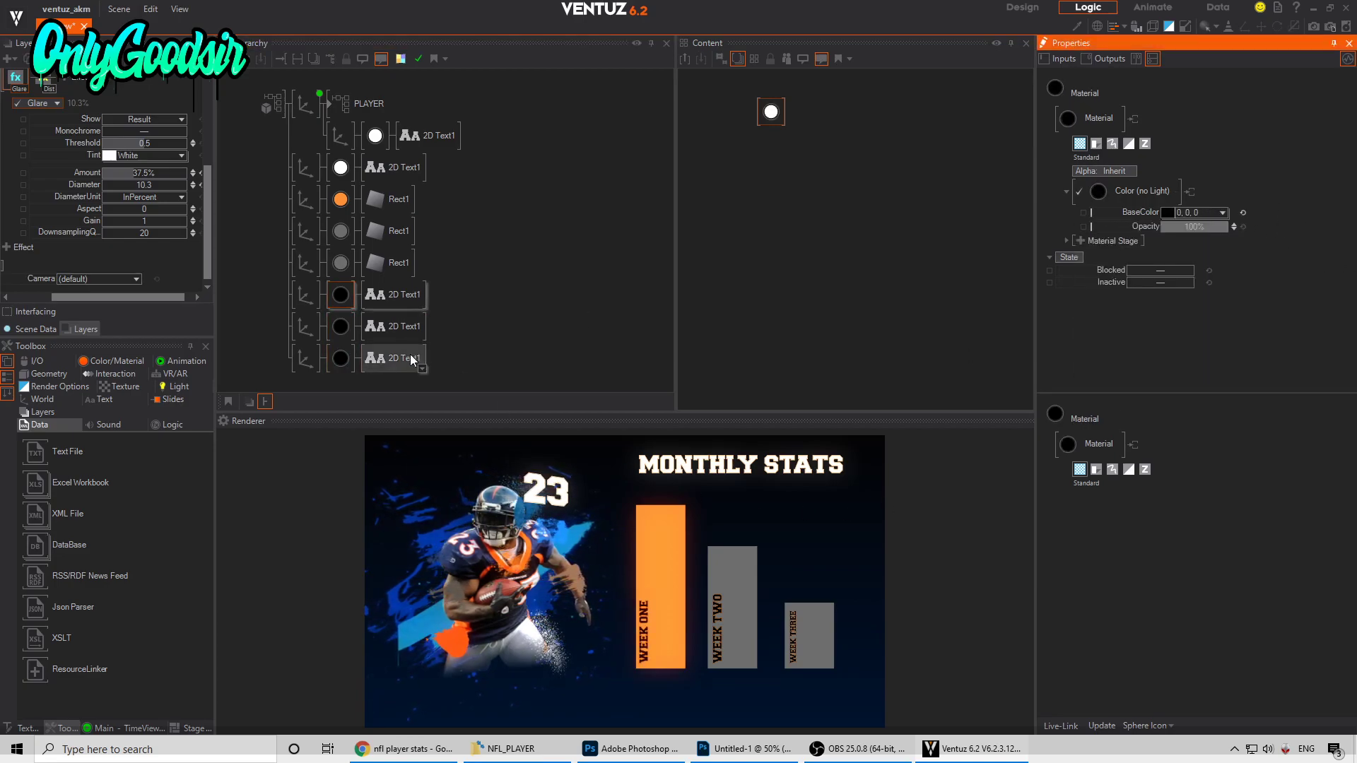
Step: Set the base color of the WEEK TWO and WEEK THREE label materials to white, 255 per channel
click(340, 326)
ctrl+click(342, 350)
click(1222, 213)
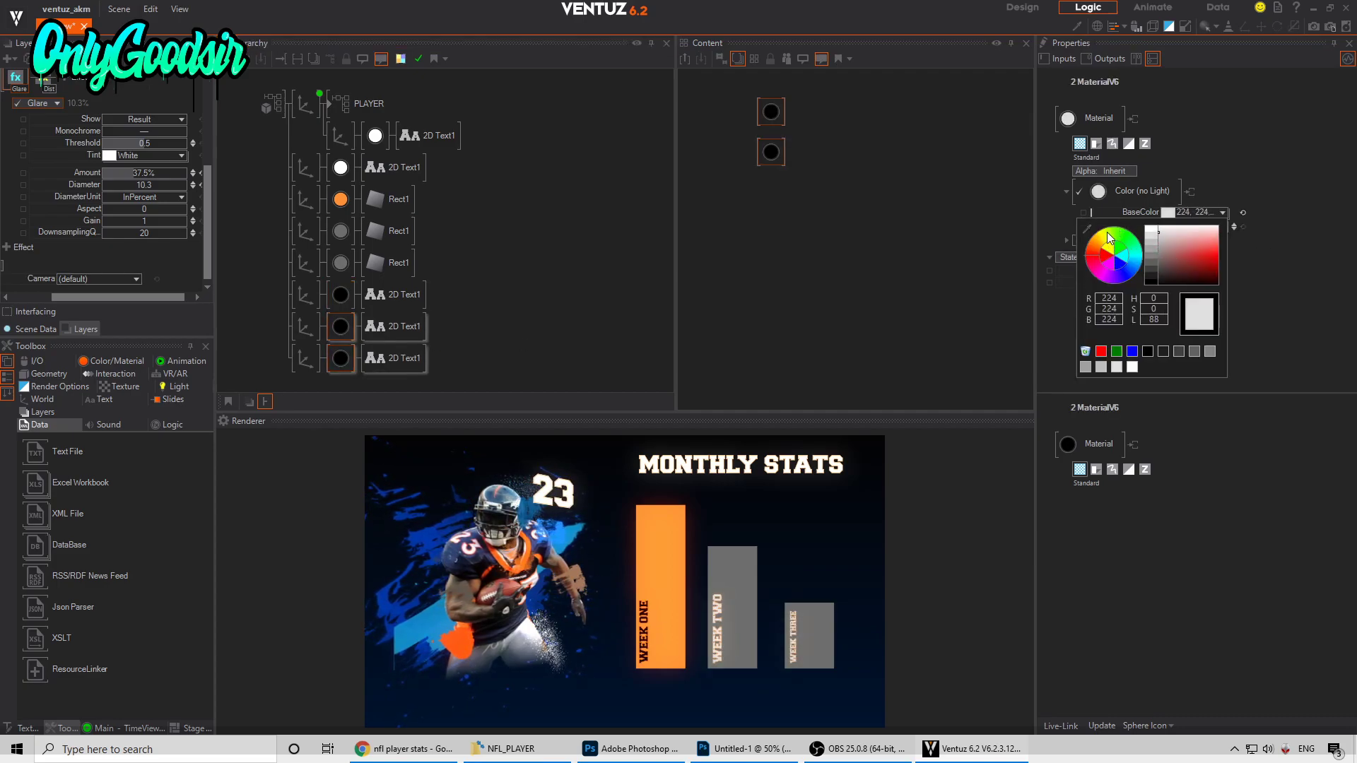
click(1313, 159)
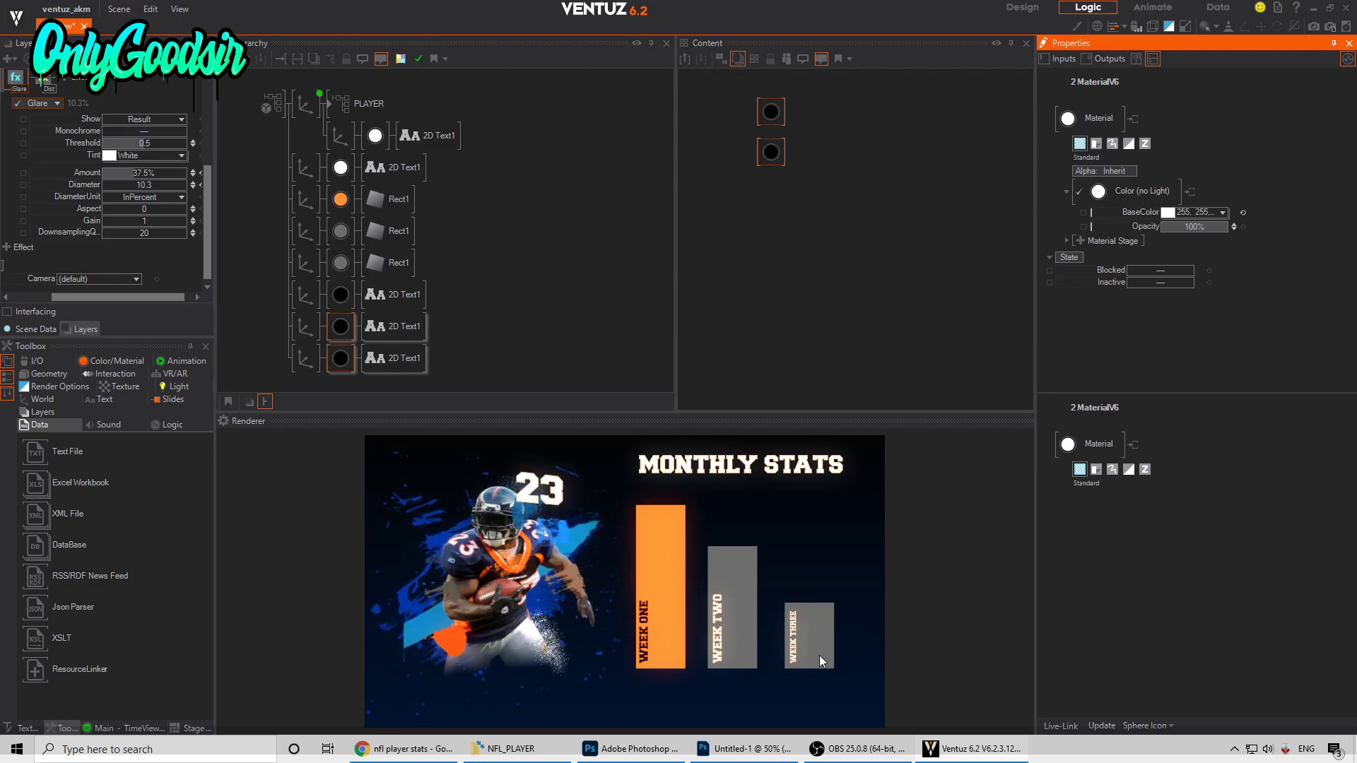
Step: Add a new Axis in front of the MONTHLY STATS title's own axis in the hierarchy
double_click(266, 287)
text(axi)
drag(282, 321, 301, 175)
Step: Move the axes of the three bars and the three week labels into the MONTHLY STATS title's parent axis
click(306, 201)
ctrl+click(308, 232)
ctrl+click(305, 263)
ctrl+click(306, 295)
ctrl+click(307, 326)
ctrl+click(305, 357)
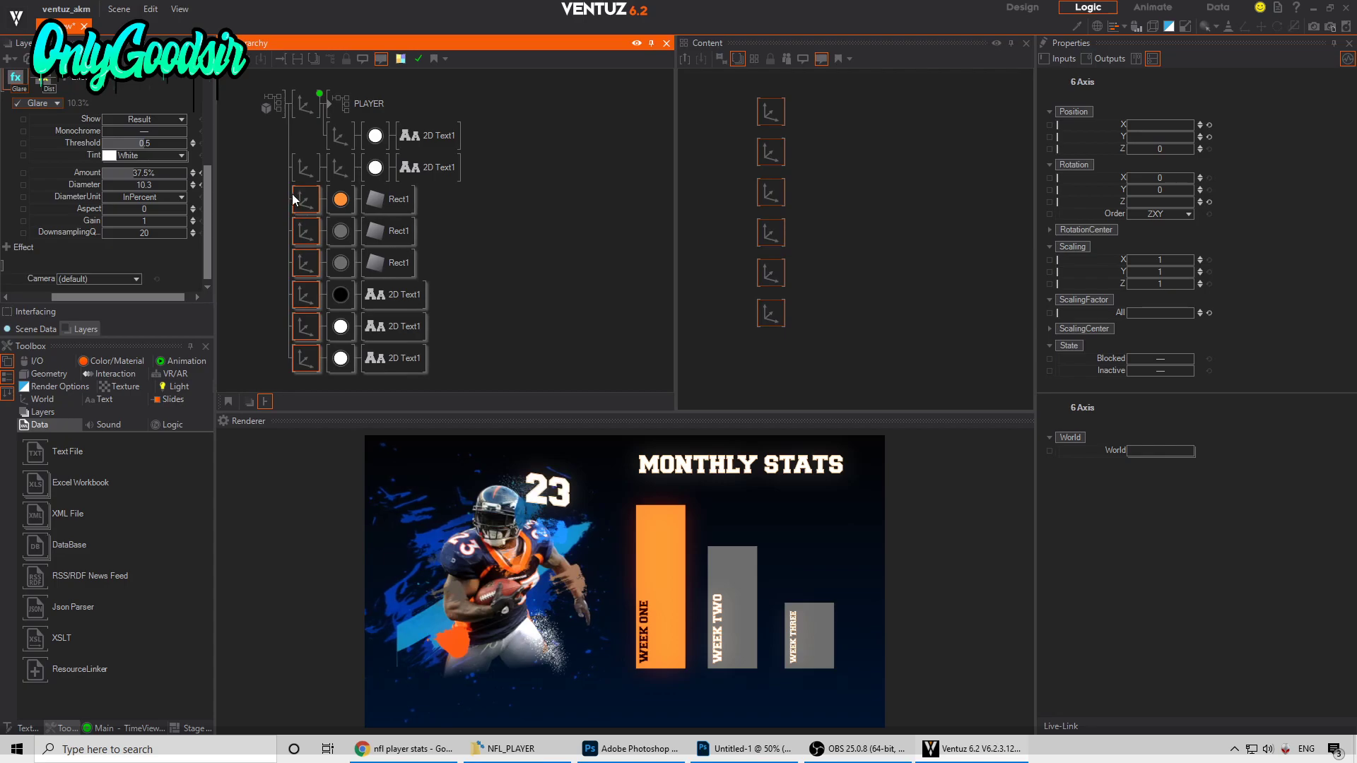
drag(343, 184, 342, 177)
Step: Rotate the stats group's parent axis 23 degrees about Y and position it at X 1.1, Y -1, Z 5.6
click(308, 171)
drag(1168, 190, 1176, 199)
drag(1163, 150, 1165, 122)
click(296, 277)
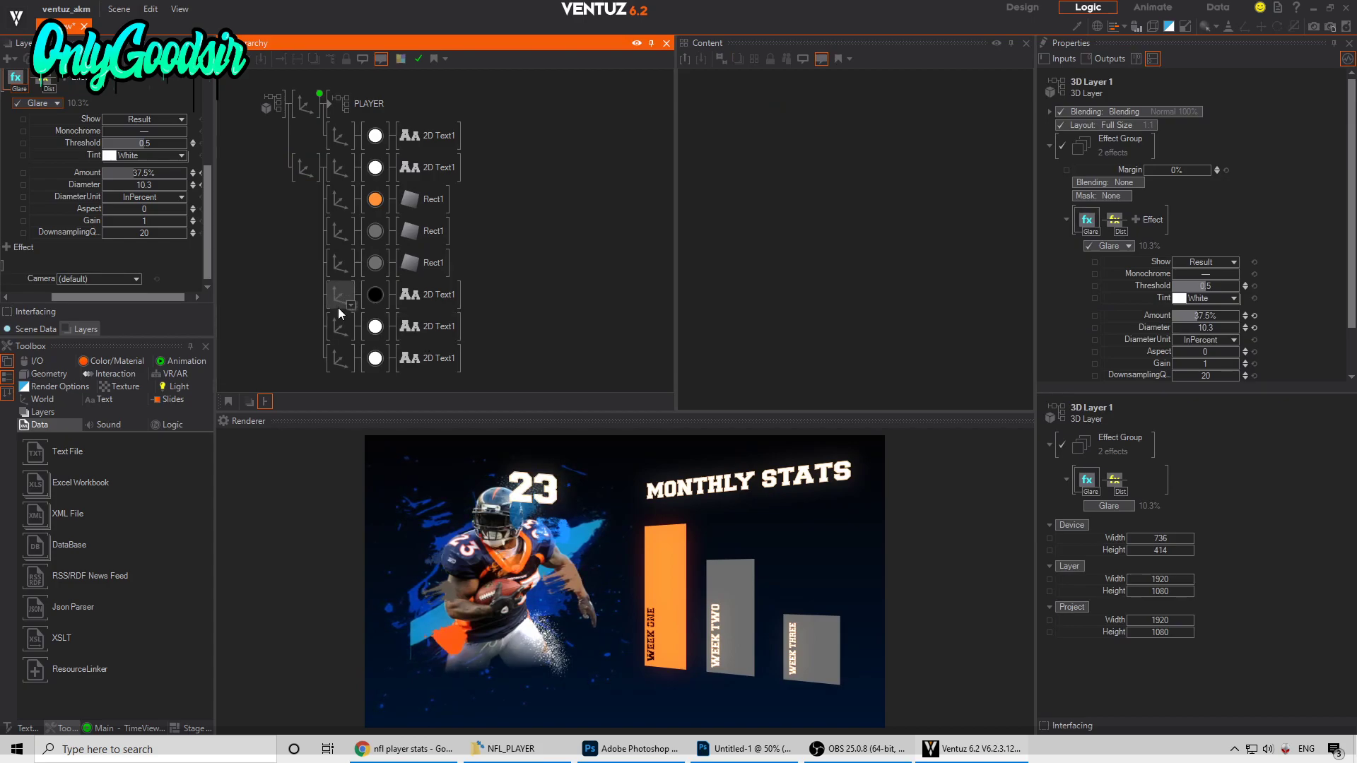
Step: Shift the three week labels beside their bars by about -1.25 in X and set their Z position to -0.58
click(335, 294)
ctrl+click(339, 325)
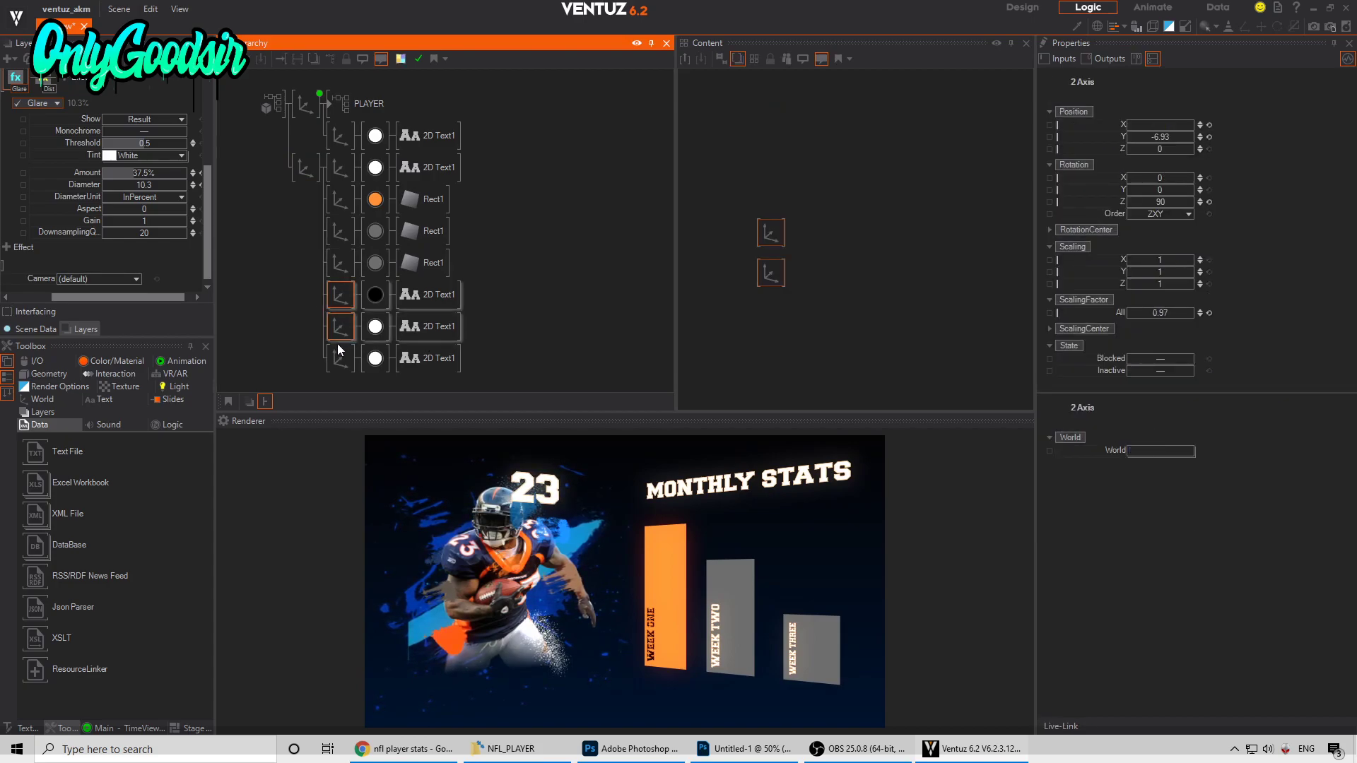
ctrl+click(340, 356)
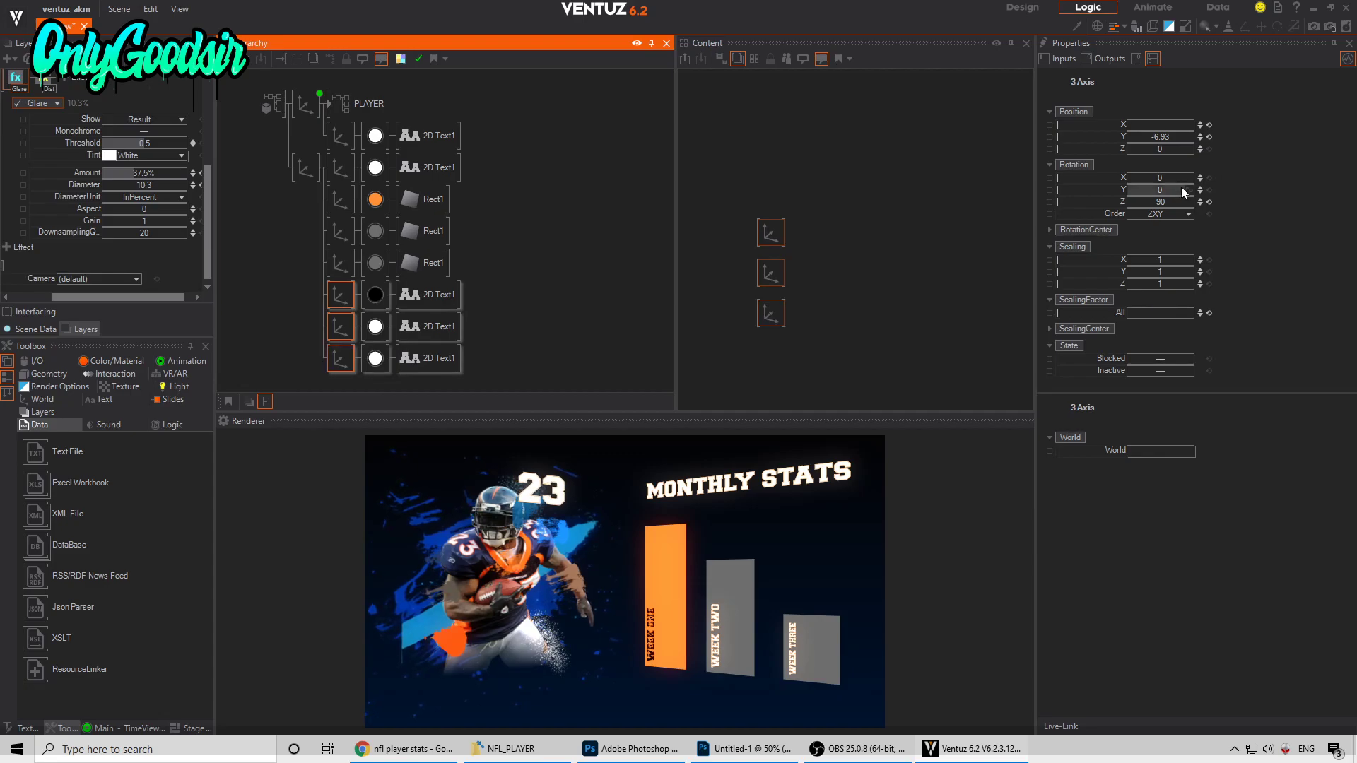
drag(1164, 147, 1130, 124)
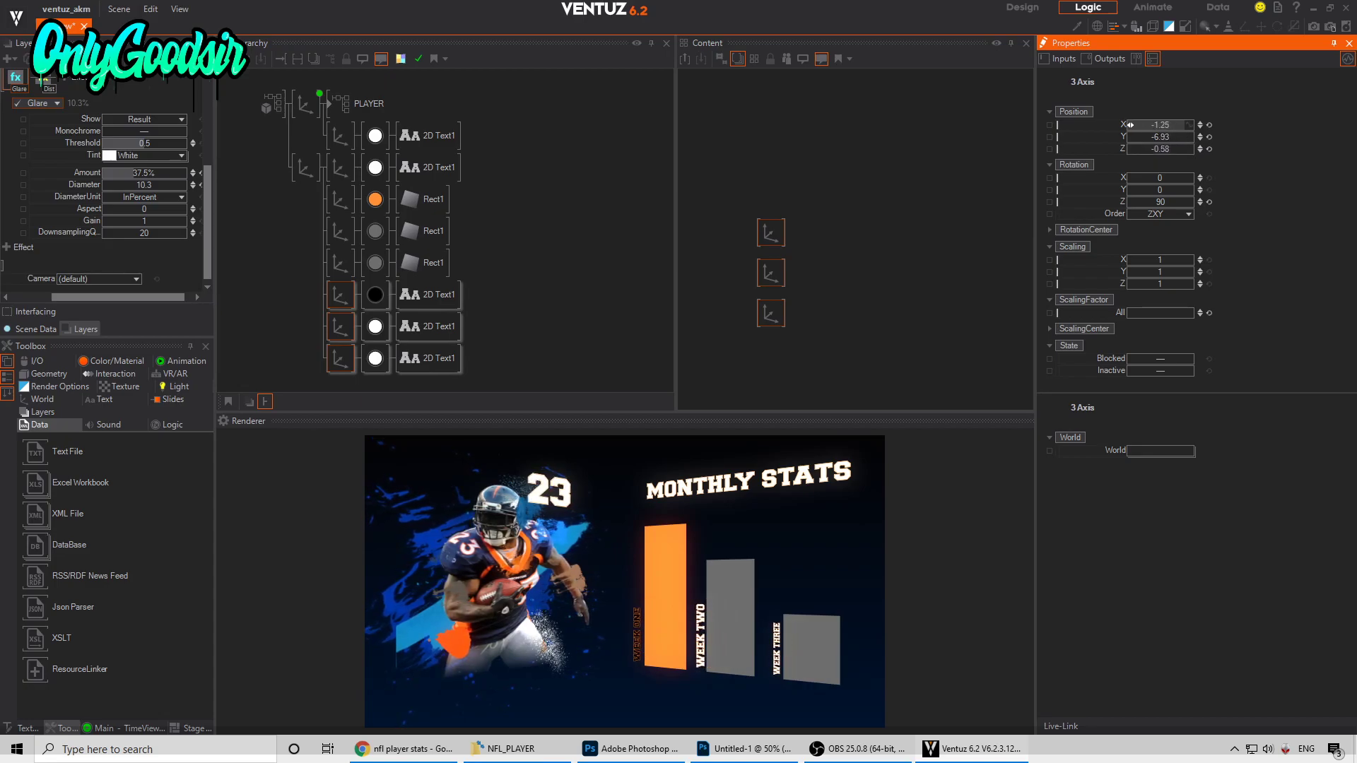
Step: Set the base color of the WEEK ONE label's material to white
click(375, 294)
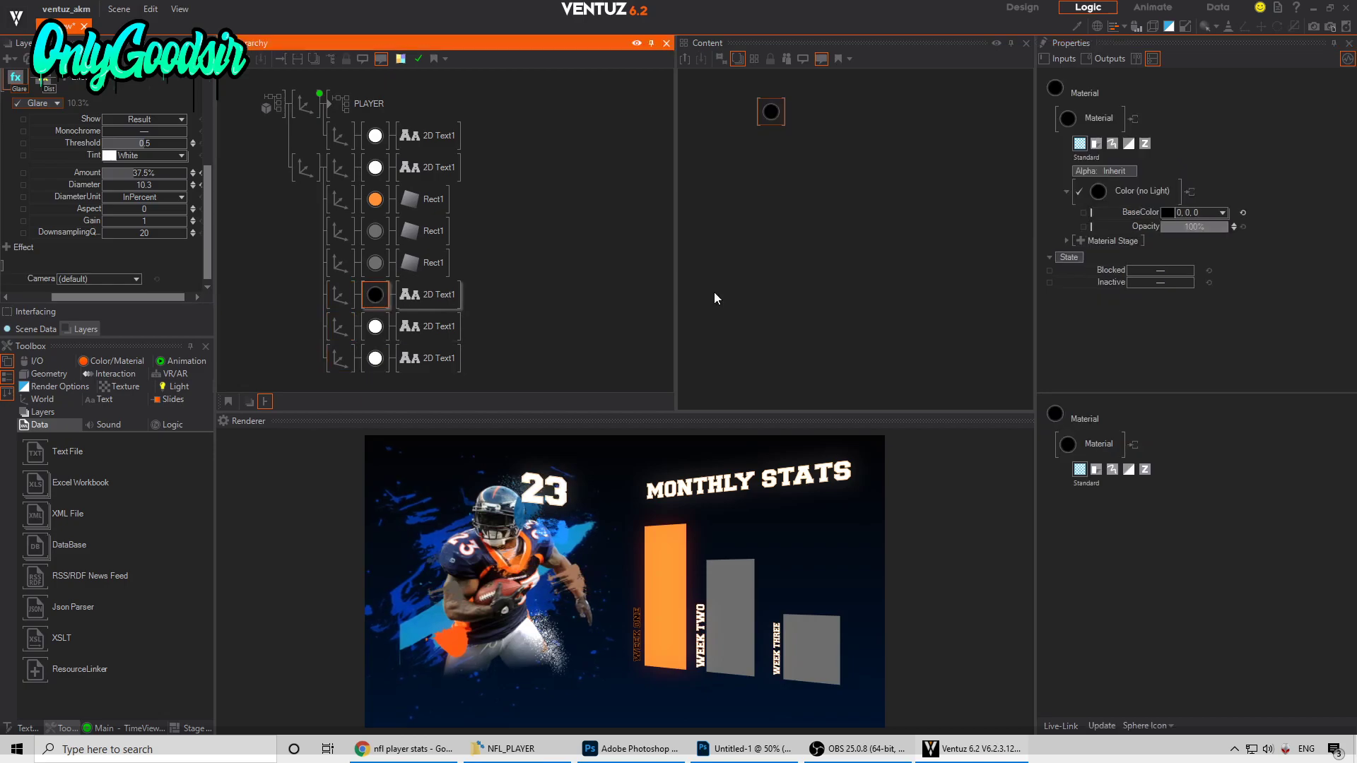
click(1223, 213)
drag(1170, 254, 1089, 171)
click(1252, 150)
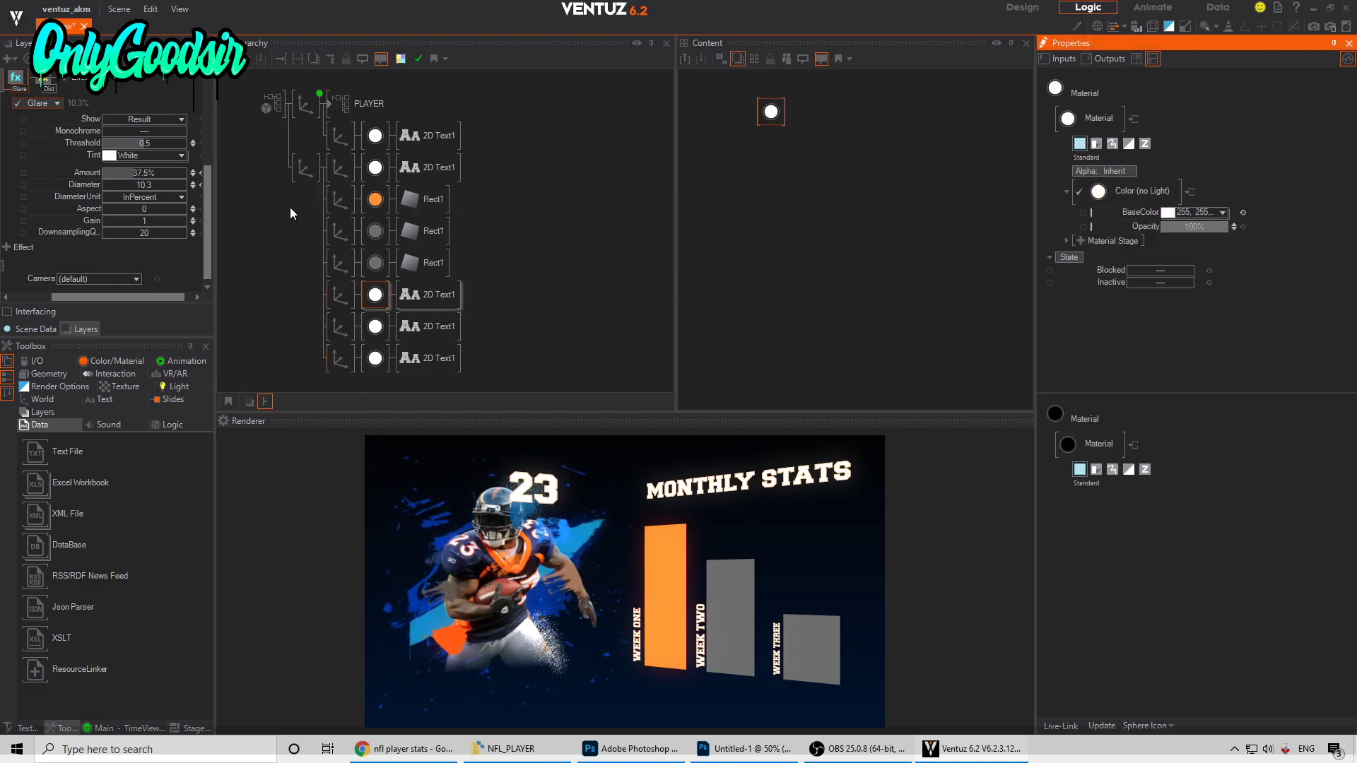
Step: Collapse the stats group's parent axis in the hierarchy and enlarge the renderer view
click(302, 177)
click(316, 177)
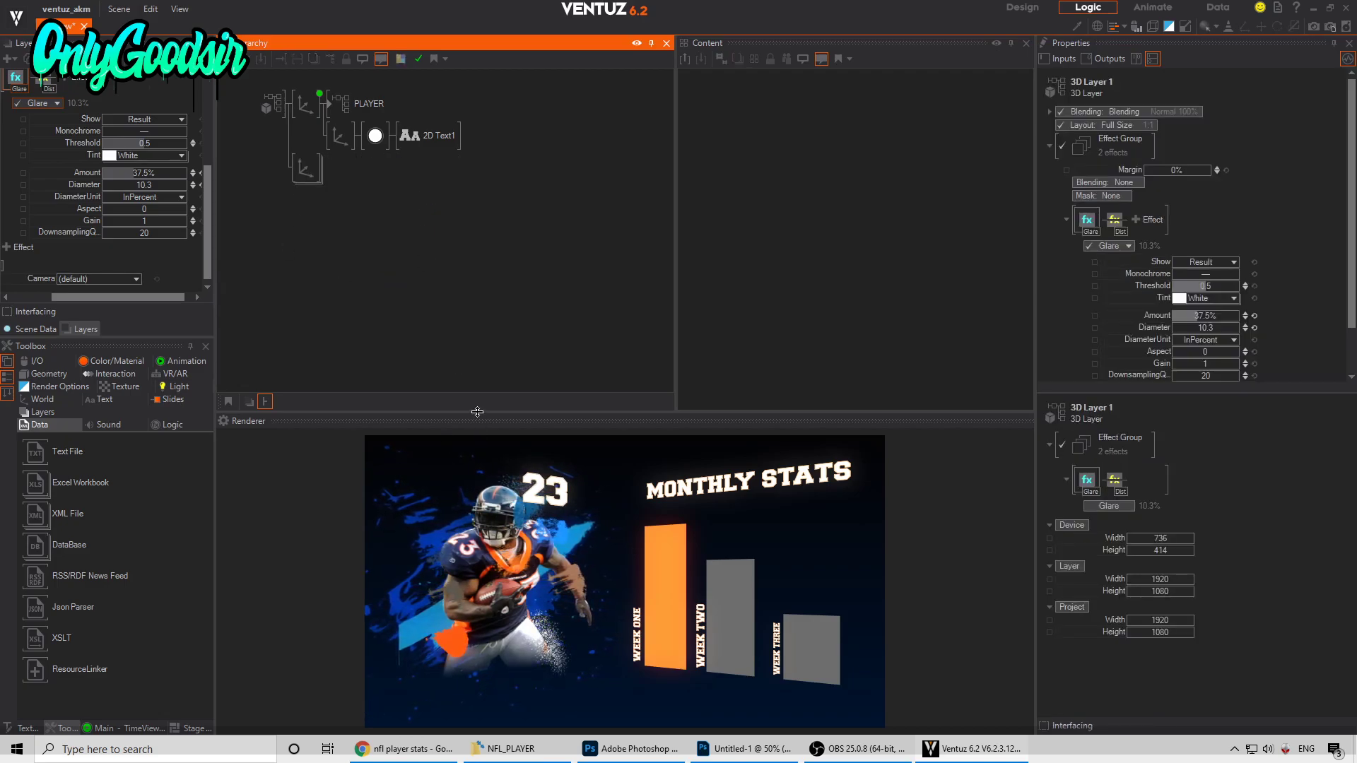
drag(474, 412, 481, 241)
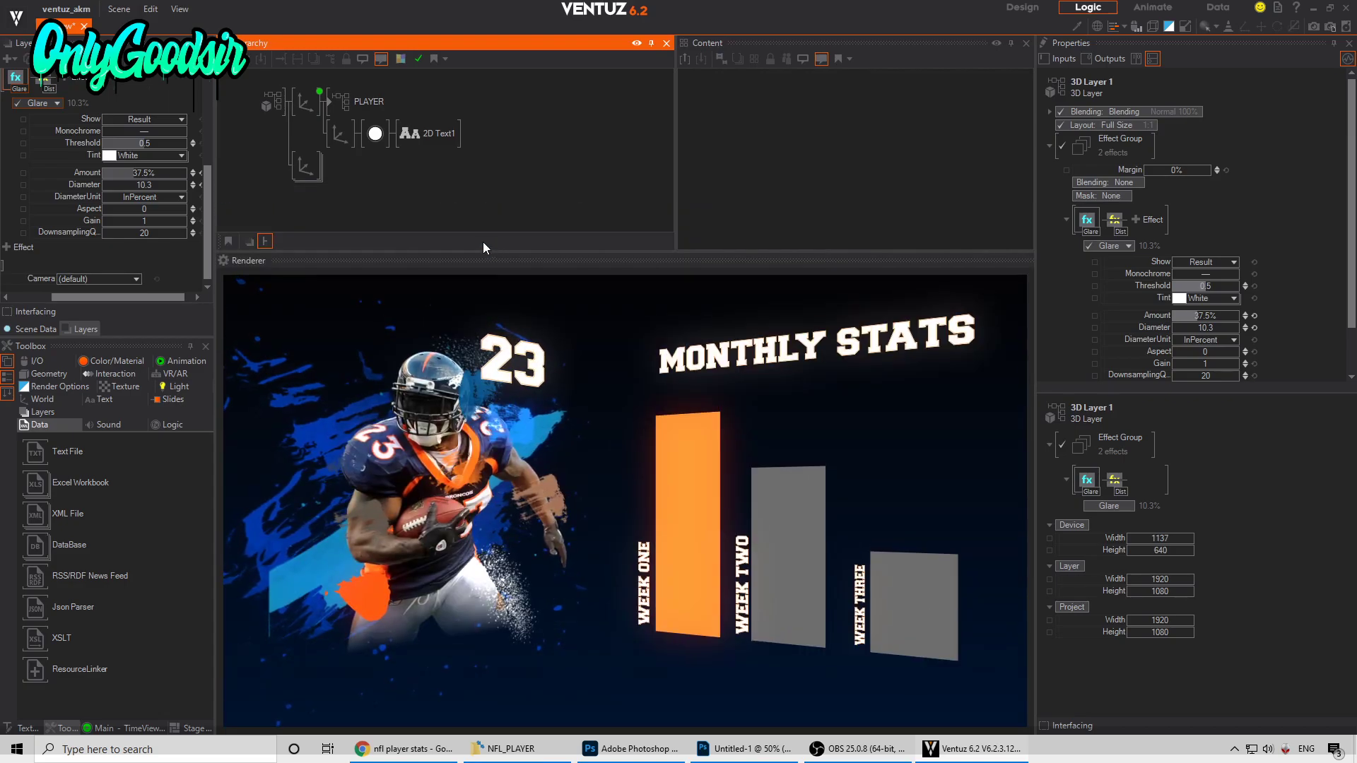
click(314, 172)
click(313, 162)
click(307, 157)
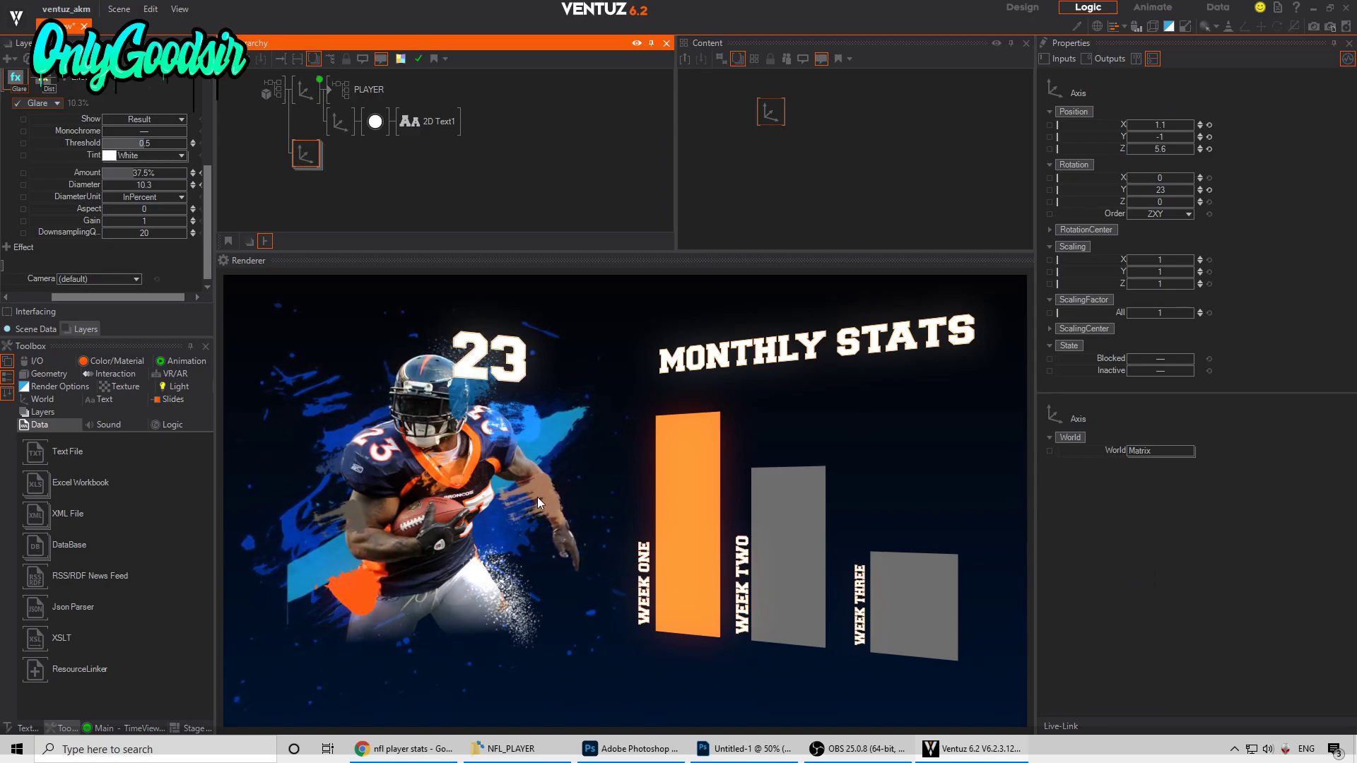
click(694, 755)
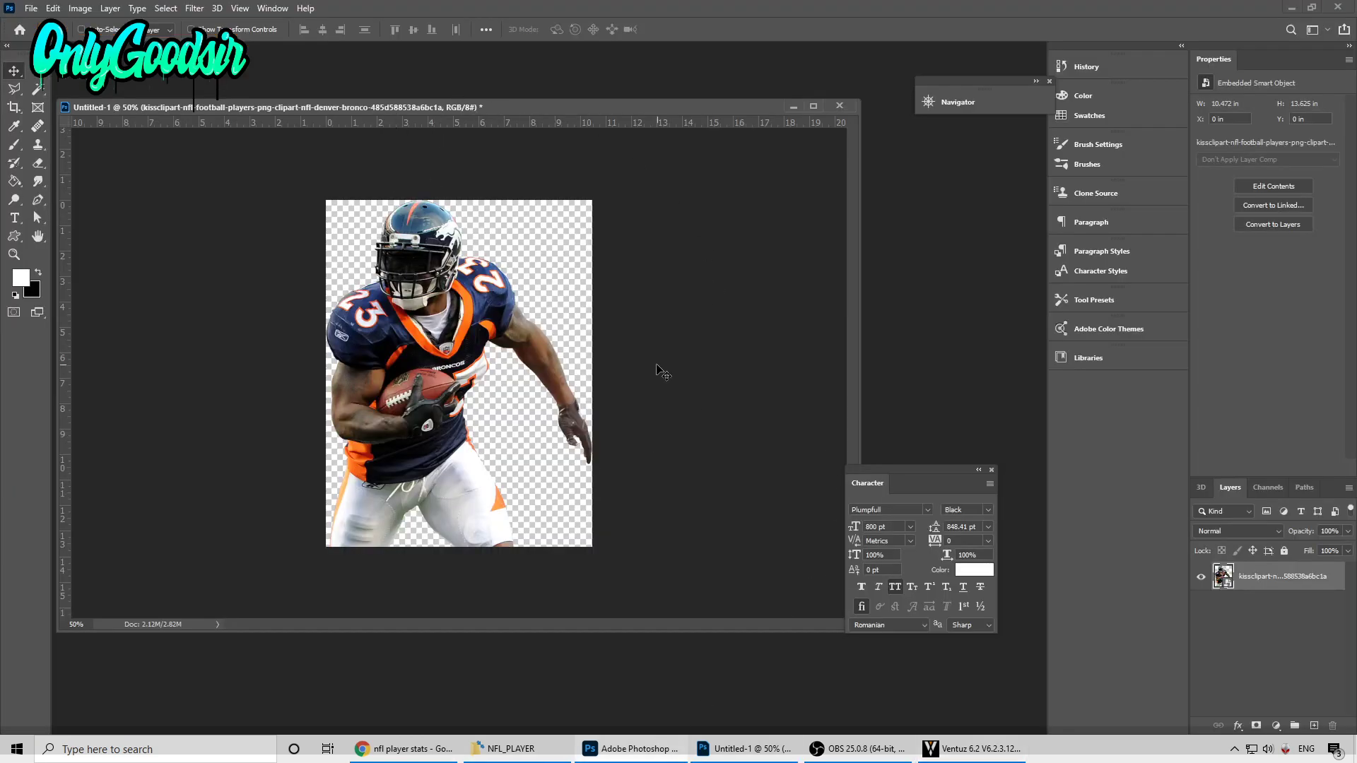
click(420, 747)
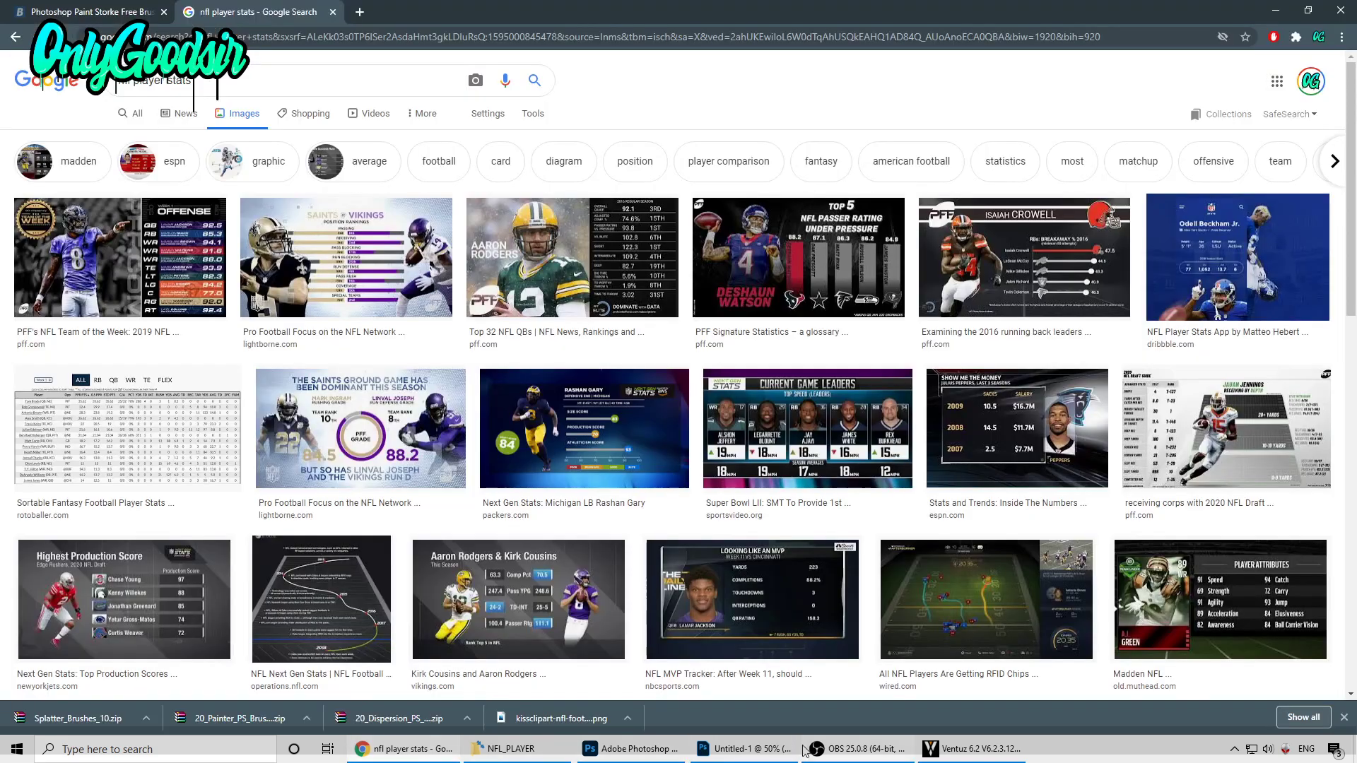
click(965, 750)
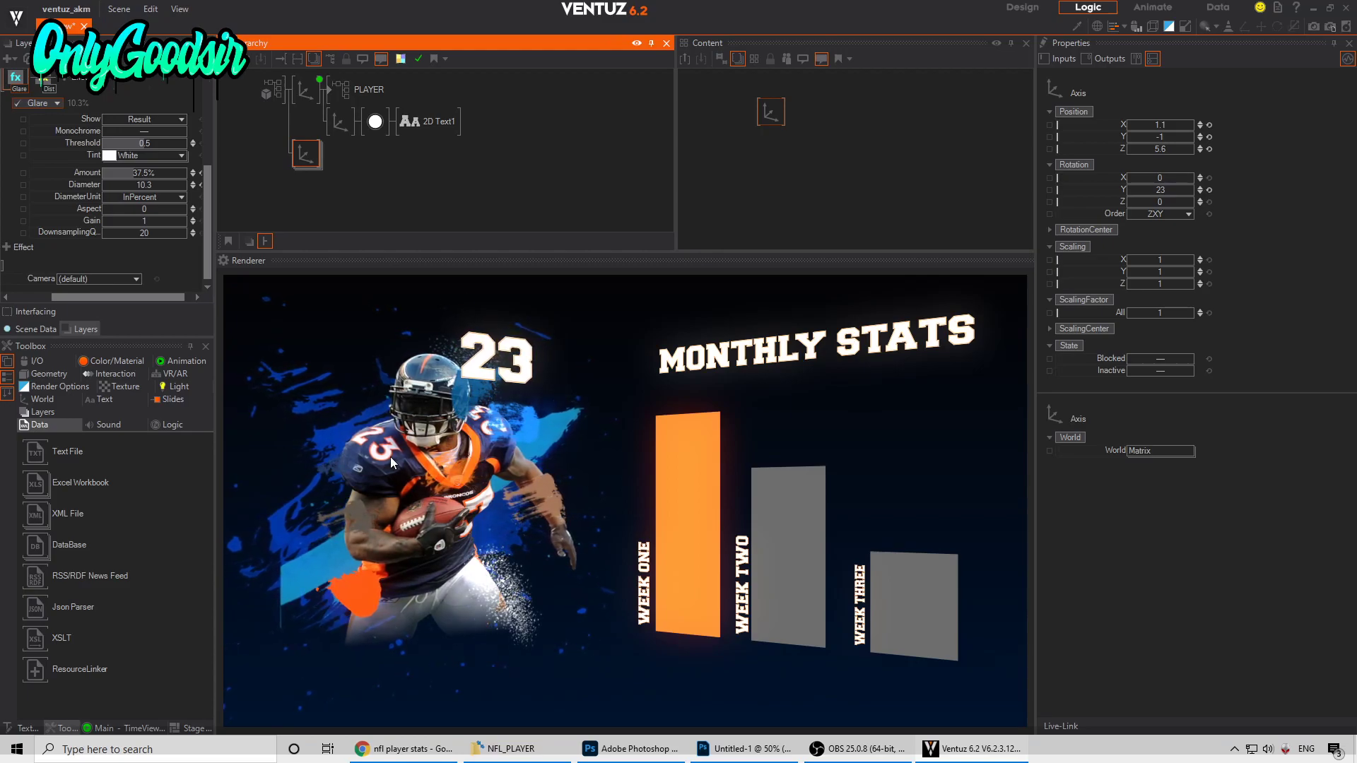
click(366, 90)
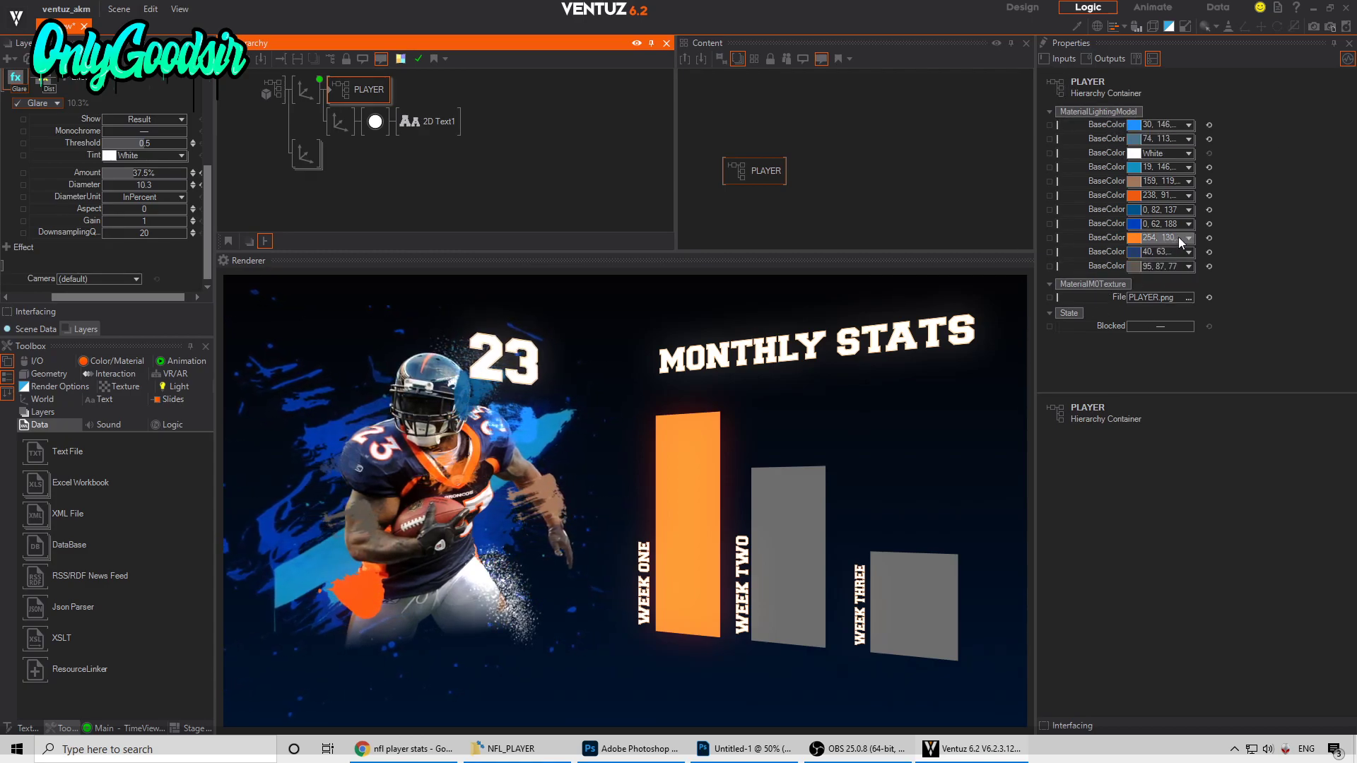
click(1188, 299)
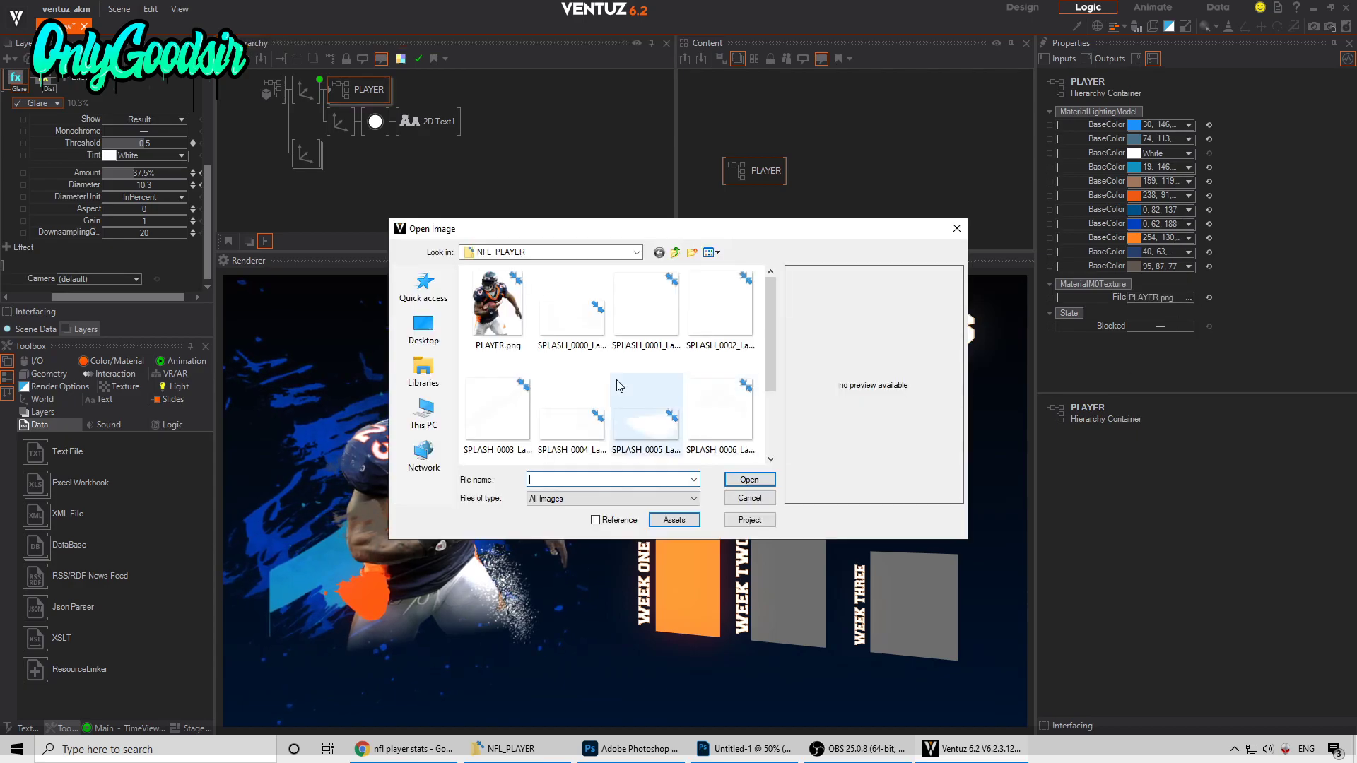
click(743, 497)
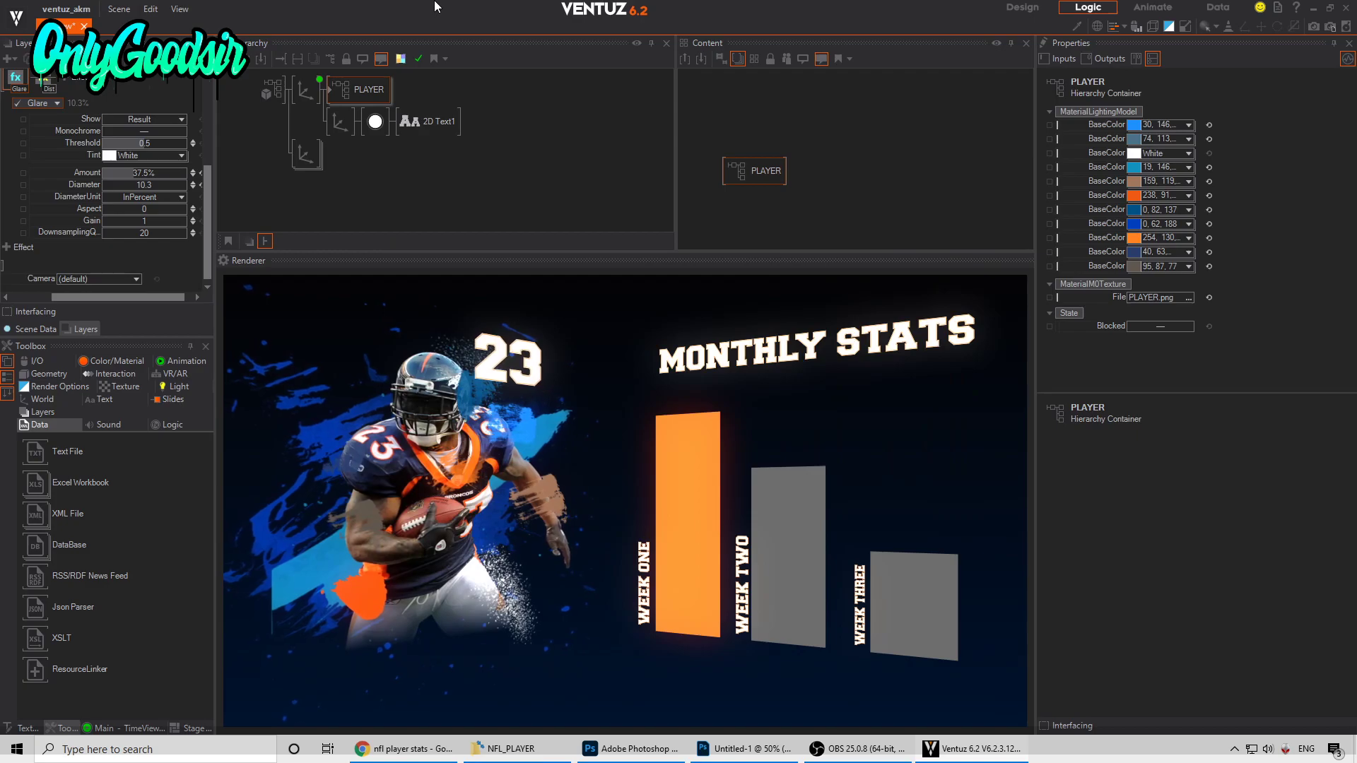
click(310, 155)
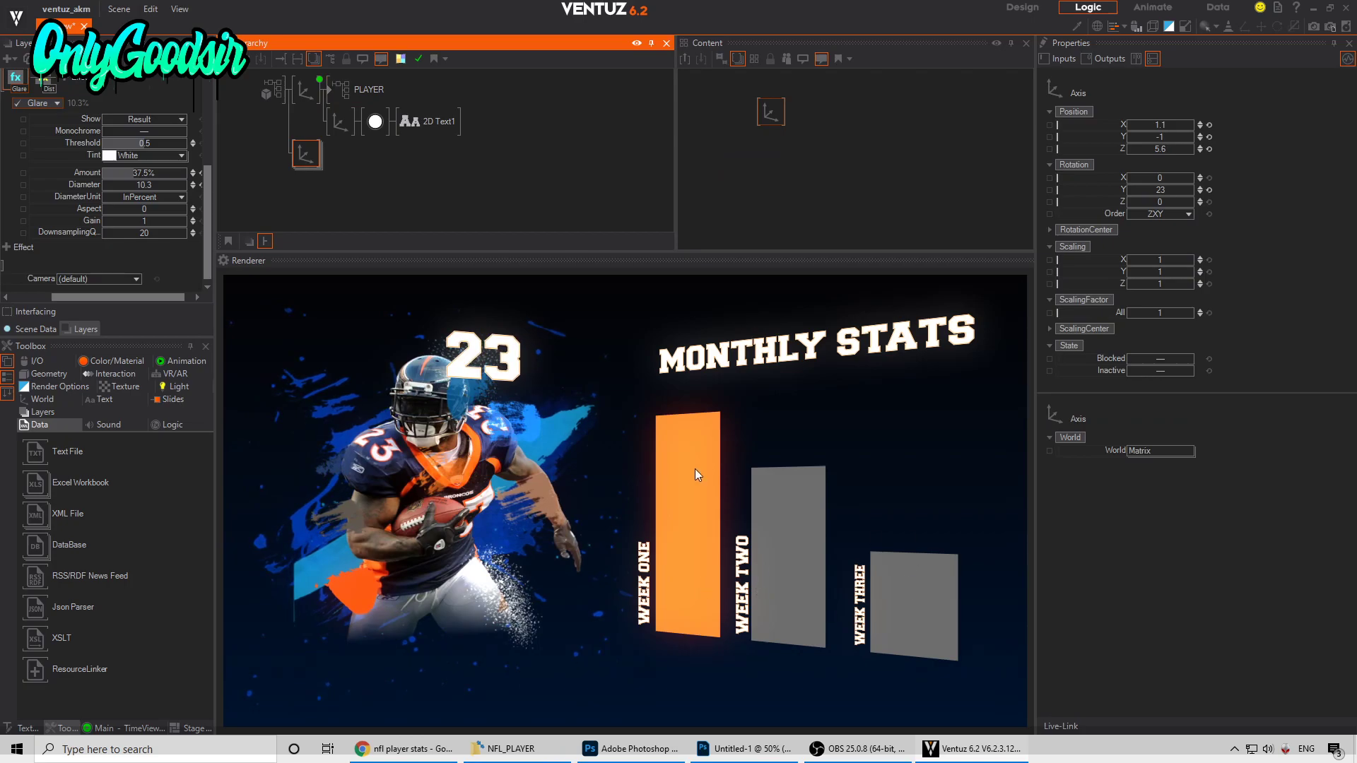
Step: Open the stats group's contents and reduce the WEEK TWO bar's SizeY to about 3.9
double_click(312, 157)
middle_drag(557, 189, 532, 122)
click(407, 126)
ctrl+click(399, 149)
ctrl+click(397, 181)
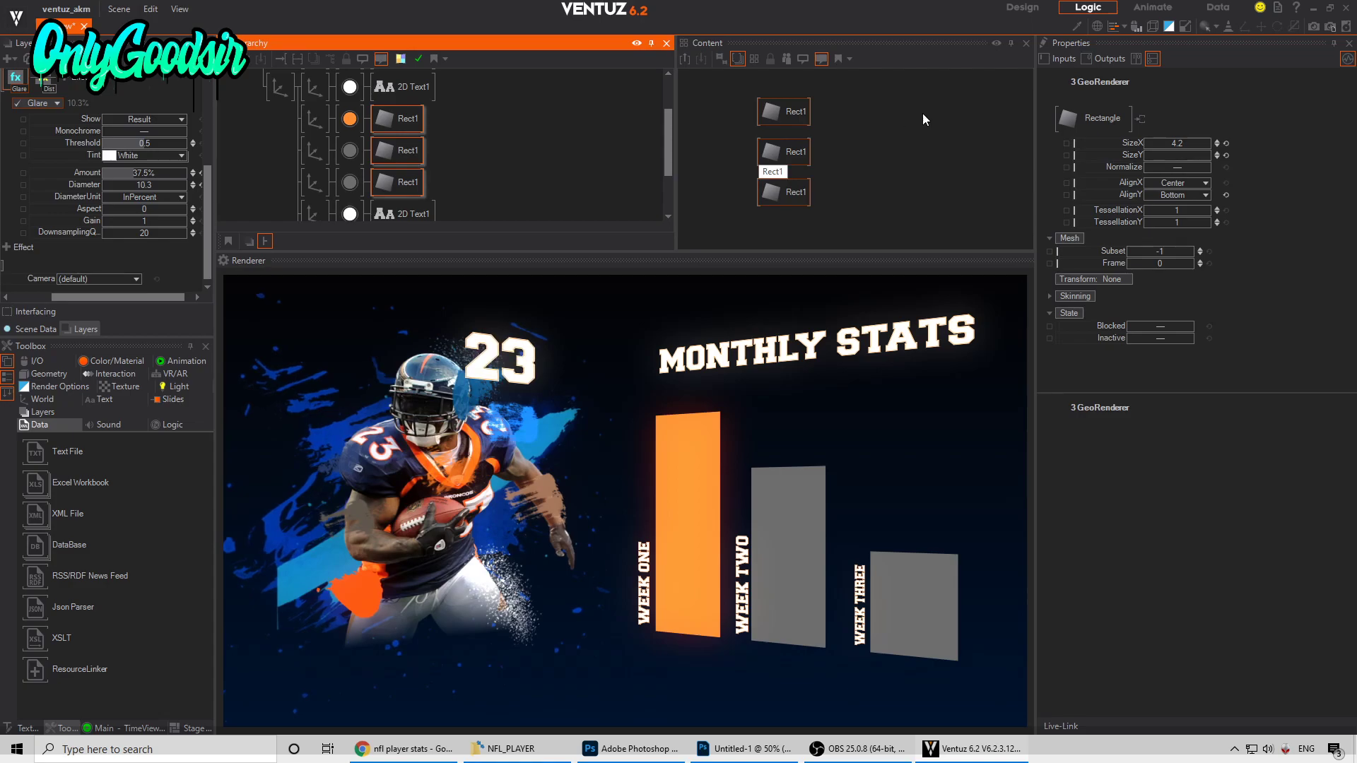
click(920, 115)
click(785, 152)
drag(1209, 155, 1153, 155)
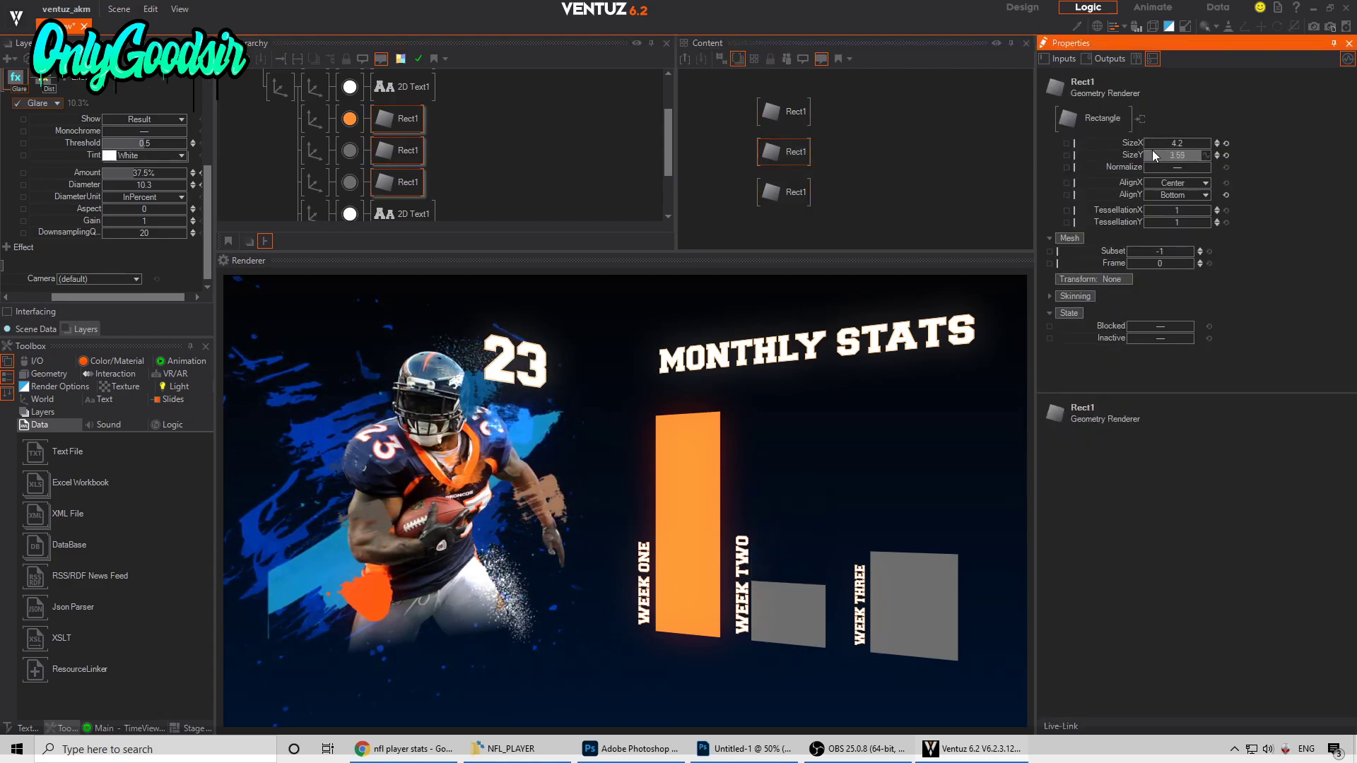
Step: Raise the WEEK ONE bar's SizeY to 15.26
click(402, 182)
click(407, 121)
mouse_move(1186, 151)
mouse_down()
mouse_move(1143, 151)
mouse_move(1179, 151)
mouse_up()
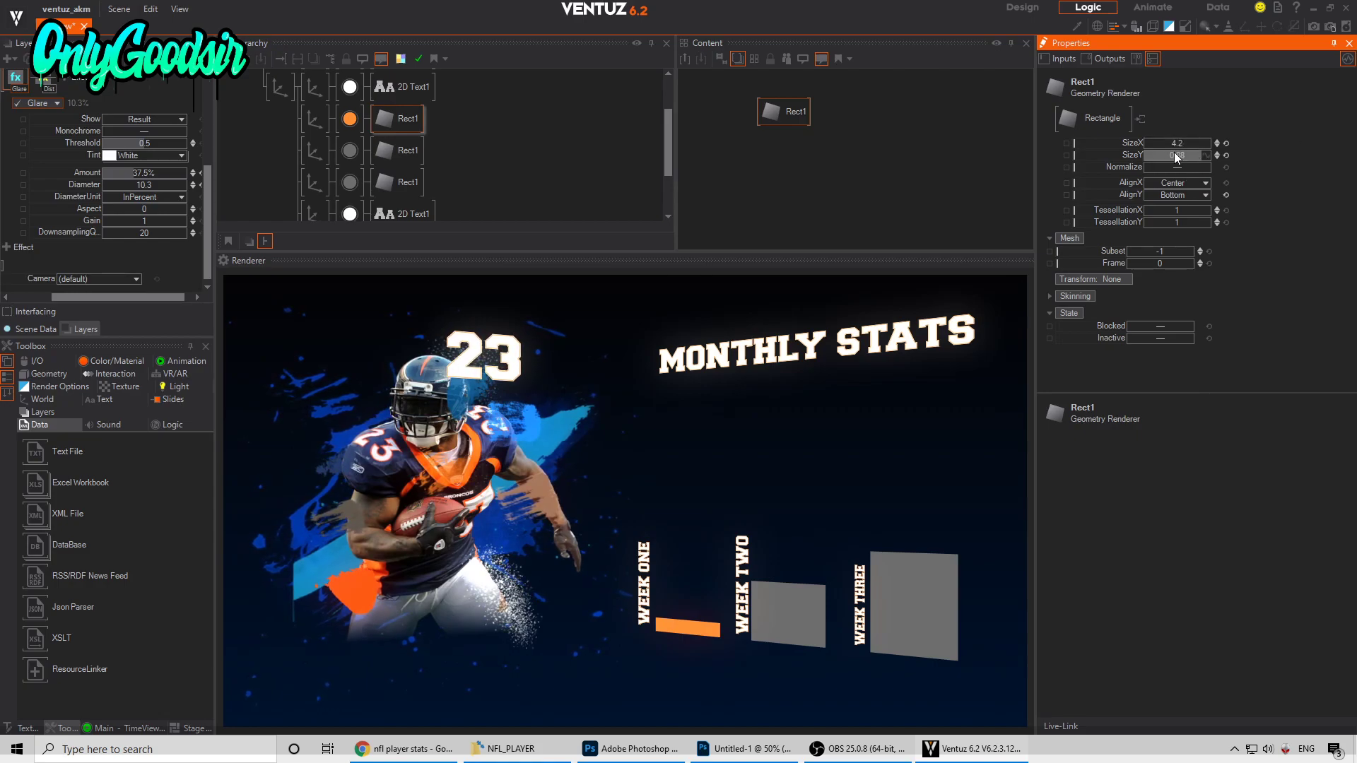
mouse_move(1177, 159)
mouse_down()
mouse_move(1207, 156)
mouse_move(1159, 159)
mouse_move(1201, 159)
mouse_up()
Step: Add a Mover to the WEEK ONE bar's content and set its Max to 15.26
double_click(777, 172)
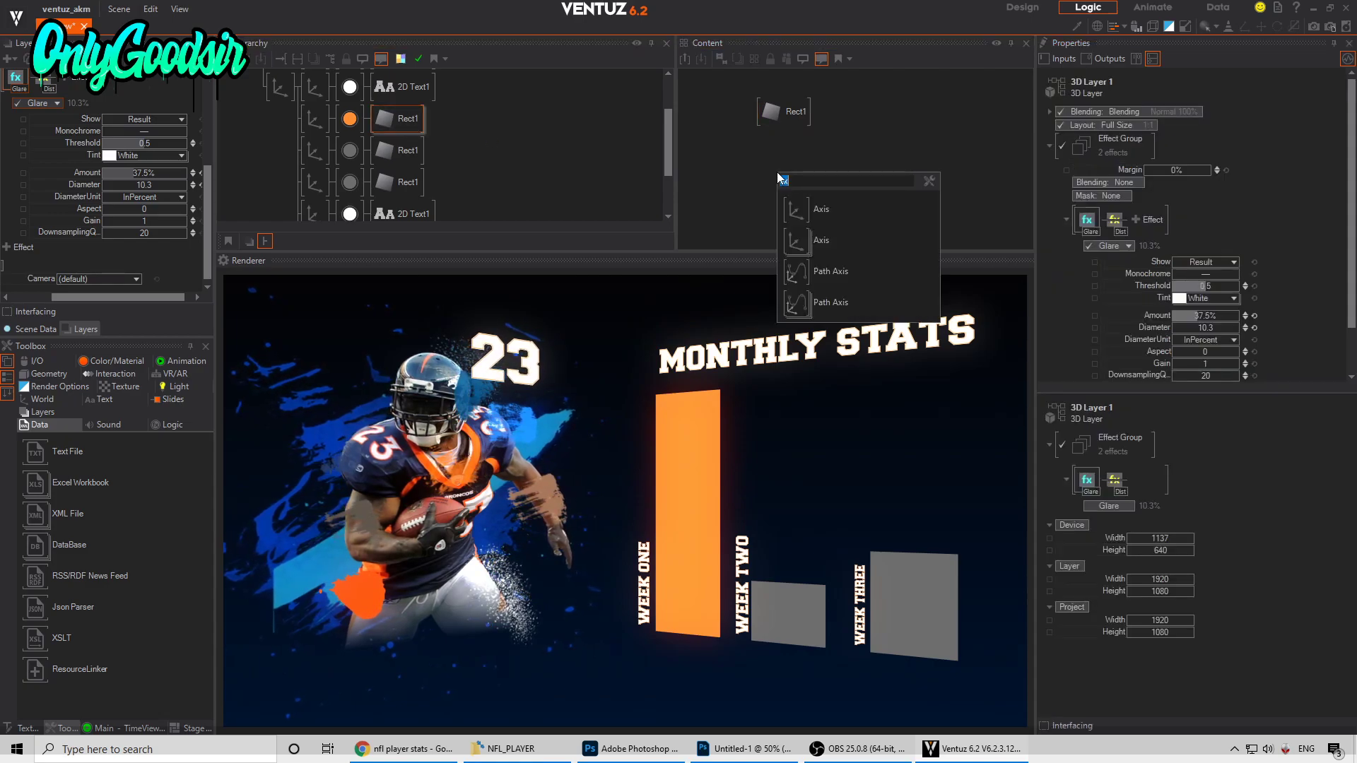
text(mover)
click(786, 233)
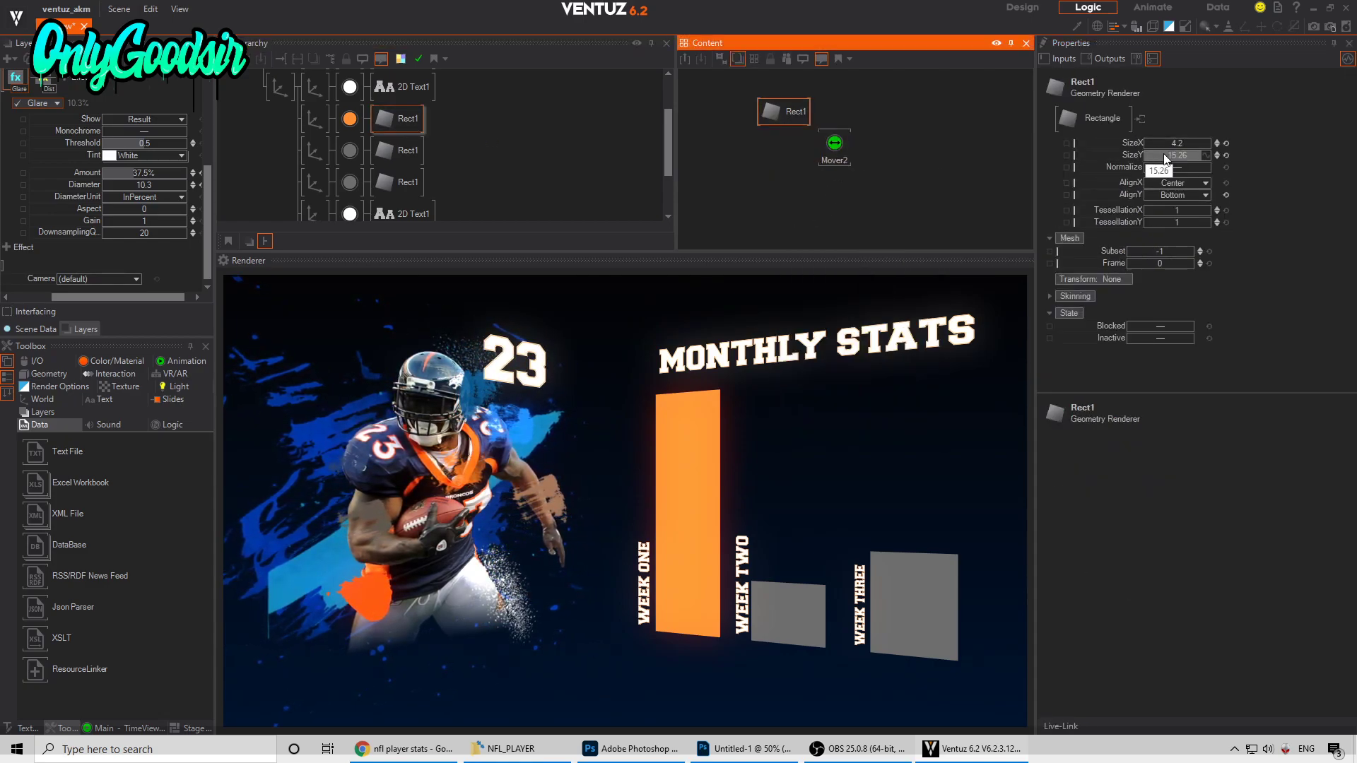
click(1172, 155)
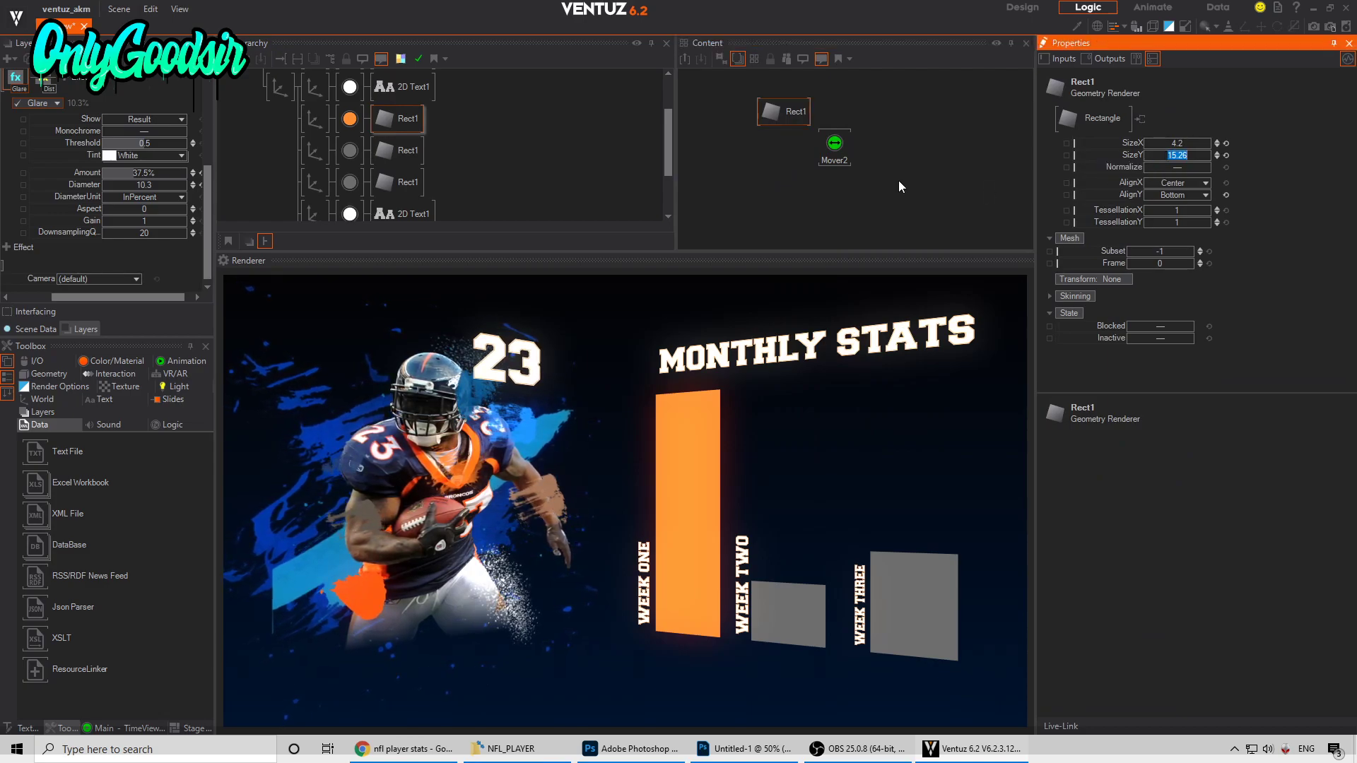
click(819, 141)
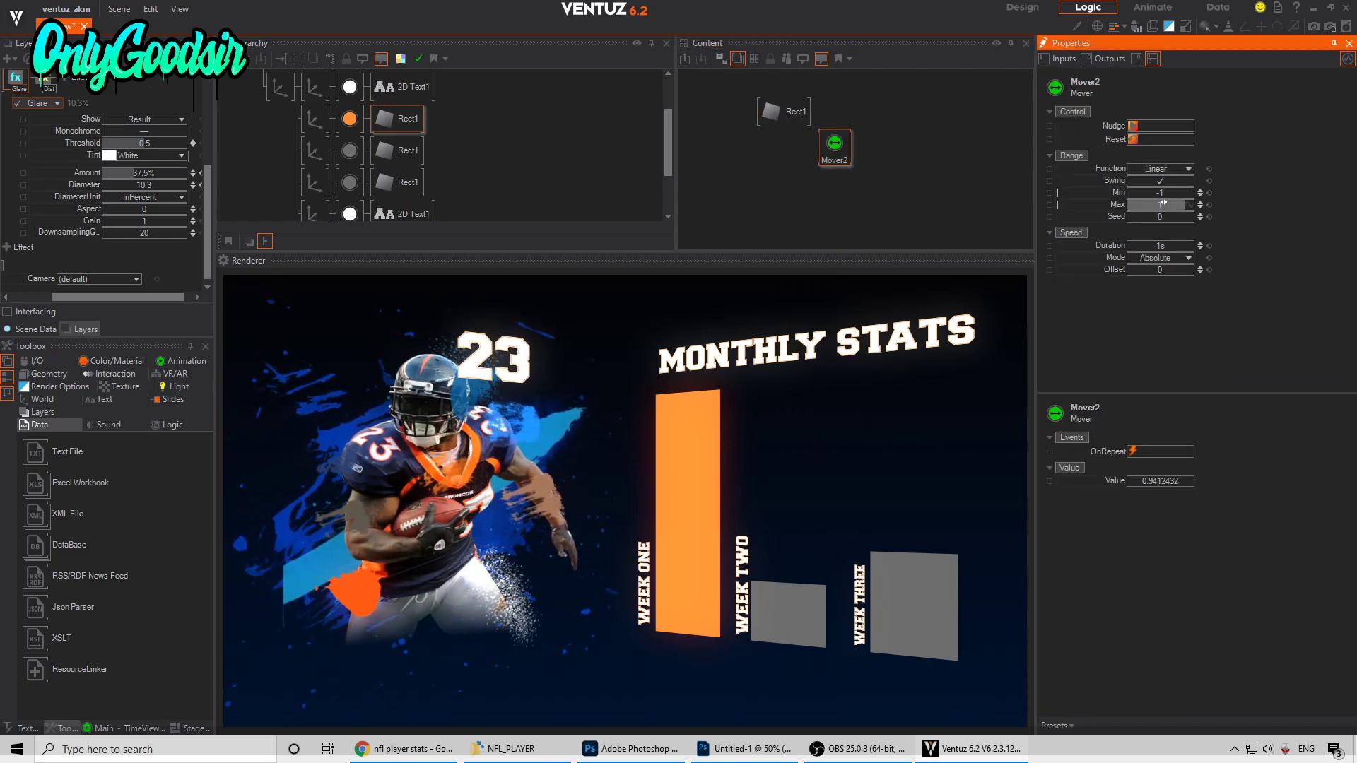
click(903, 159)
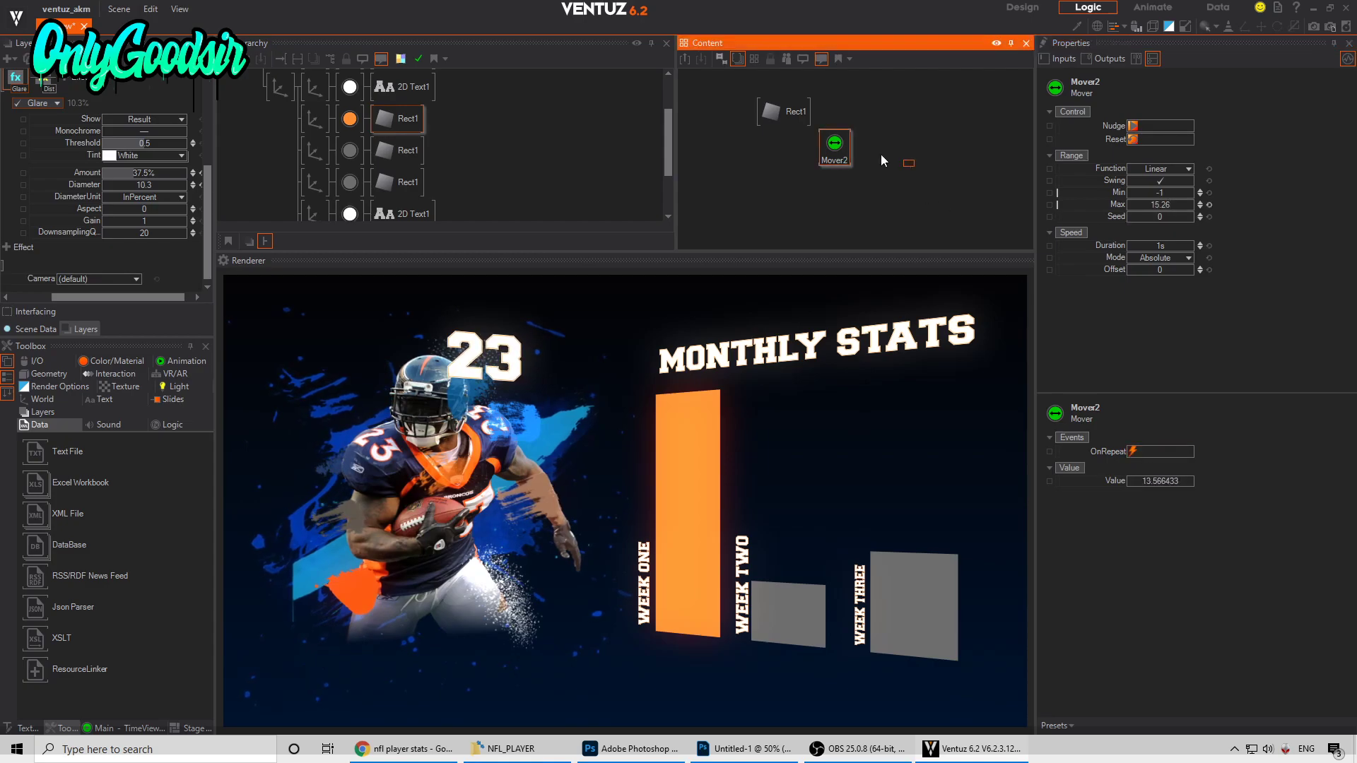
Step: Lower the WEEK ONE bar's SizeY to 5.85 and use 5.85 as the Mover's Min
mouse_move(1182, 155)
mouse_down()
mouse_move(1143, 154)
mouse_move(1209, 151)
mouse_move(1187, 161)
mouse_up()
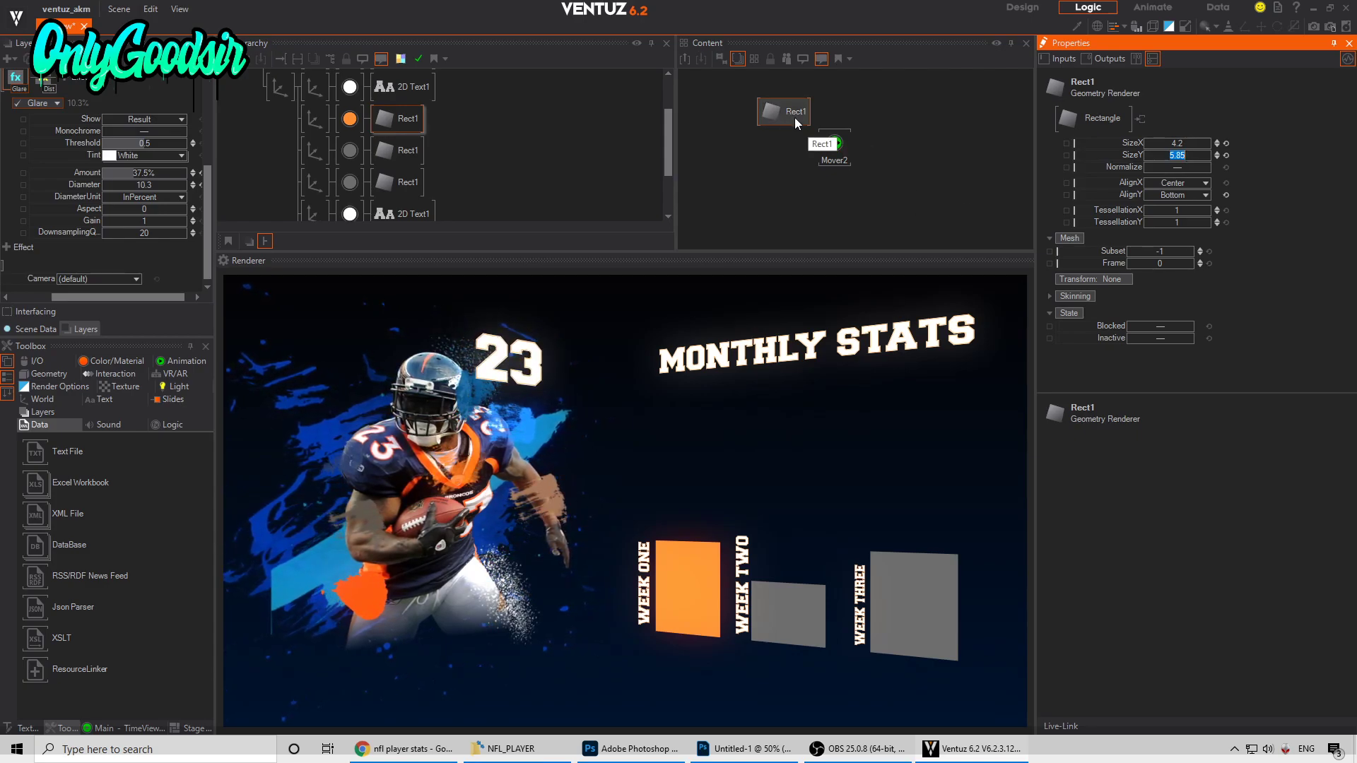
click(834, 145)
drag(1124, 193, 859, 185)
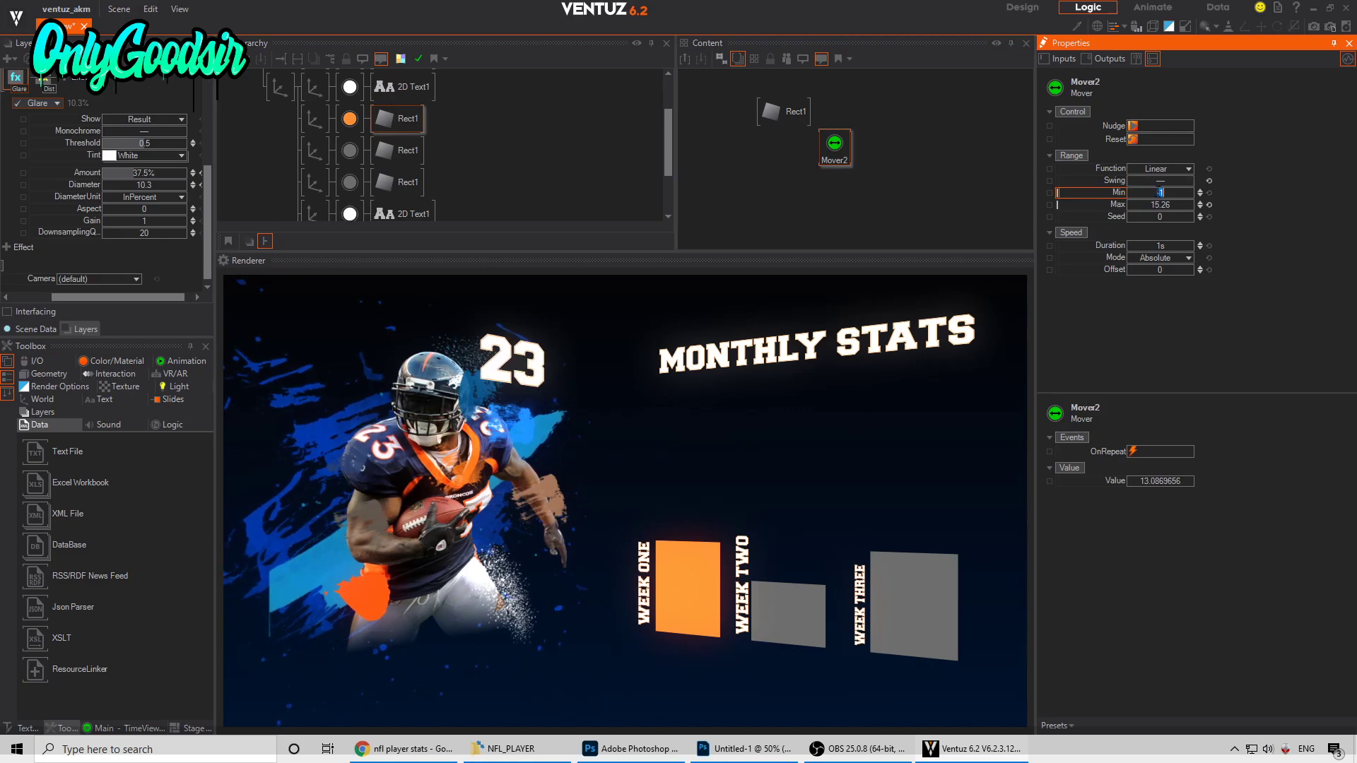
key(Return)
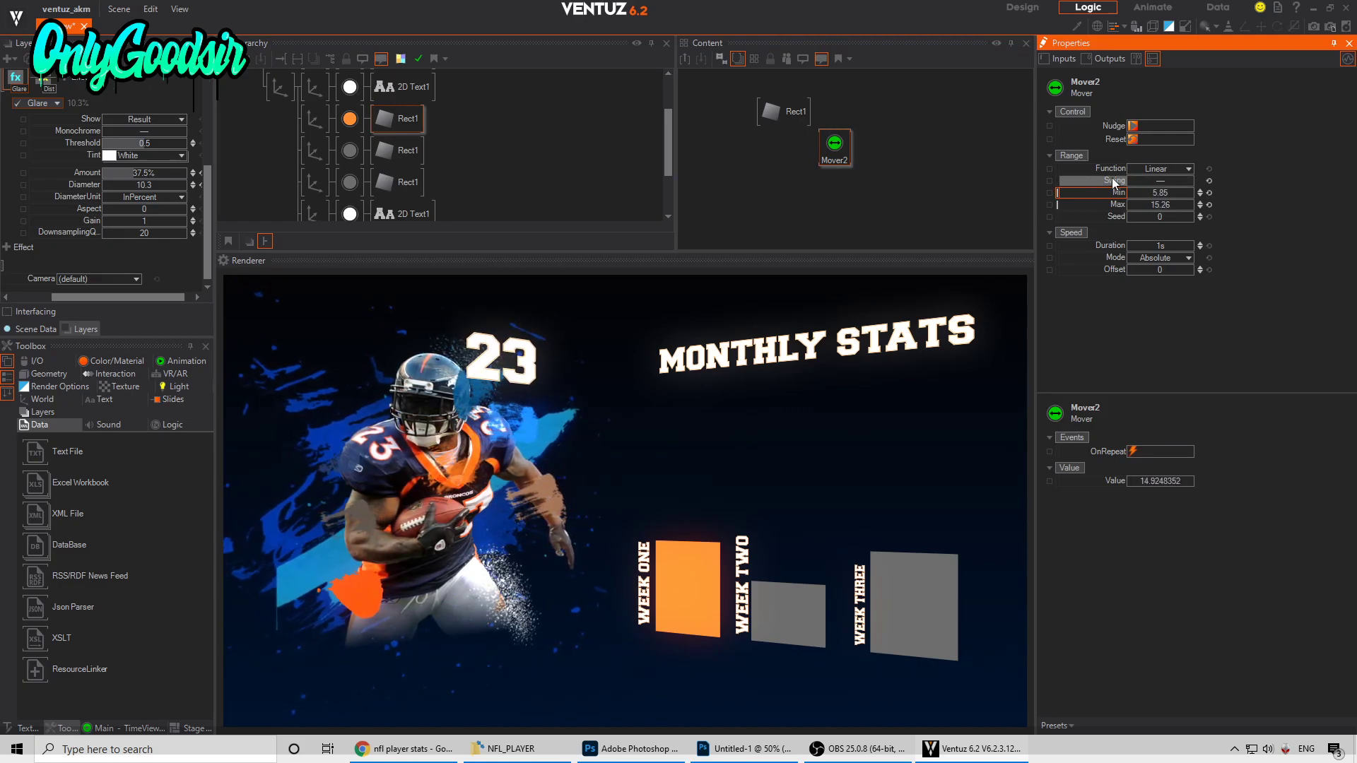
Step: Bind the WEEK ONE bar's SizeY to the Mover's value and set the Mover's duration to 11.3 s
click(791, 122)
drag(1115, 155, 841, 151)
click(841, 151)
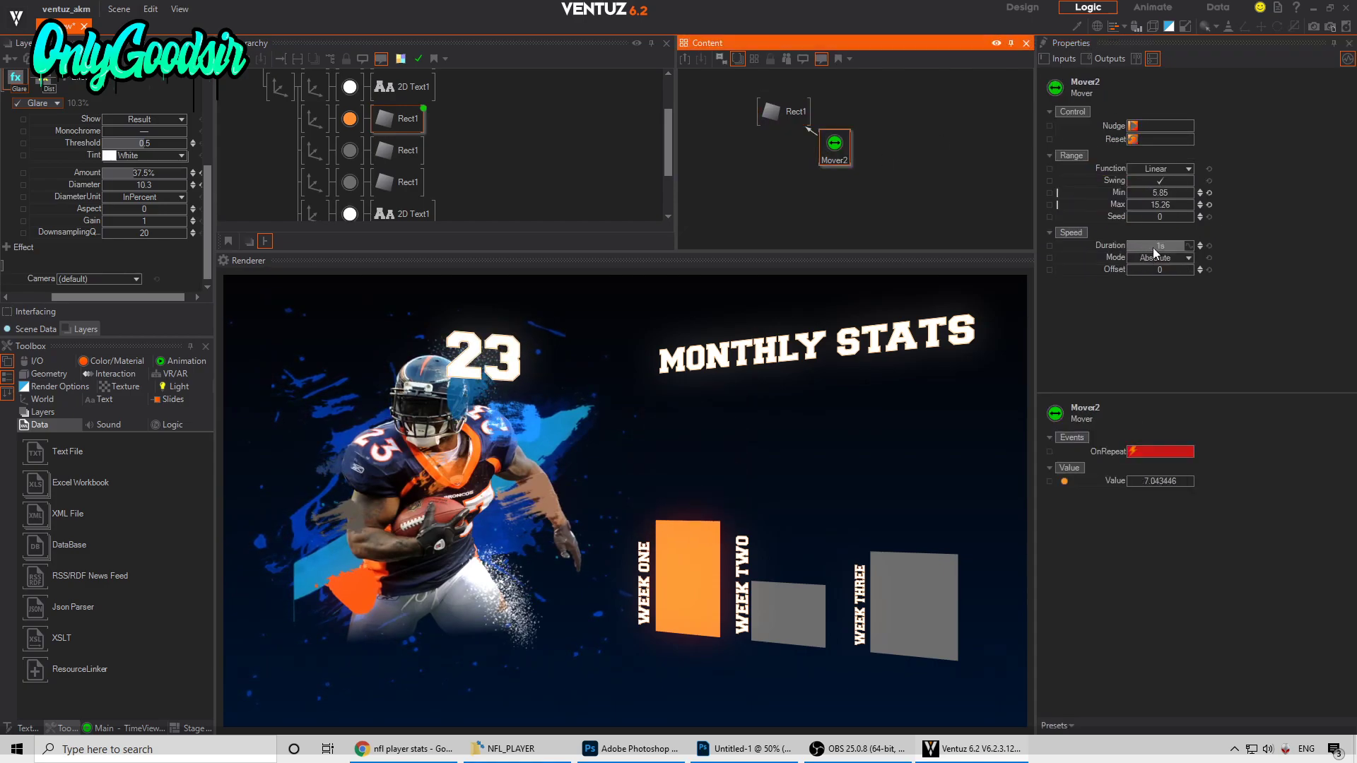
drag(1199, 245, 1196, 240)
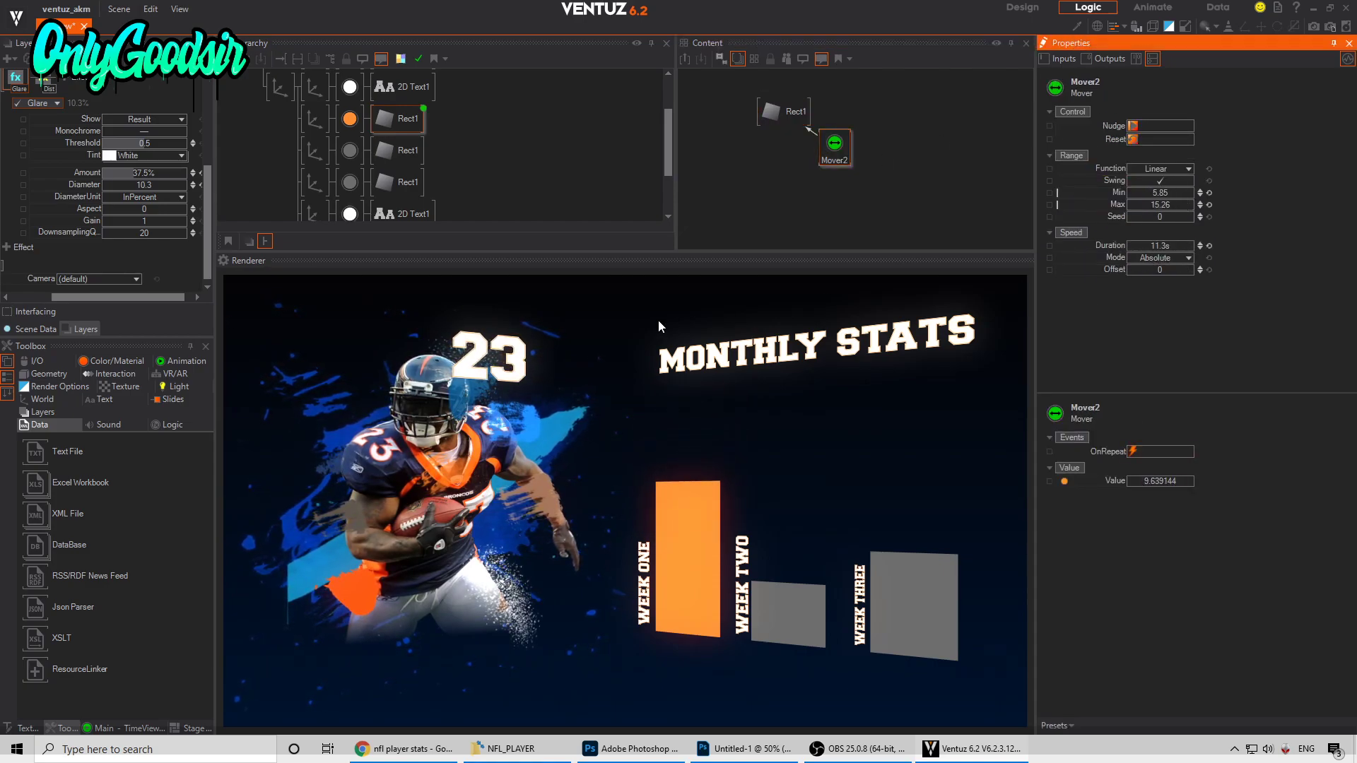
click(883, 136)
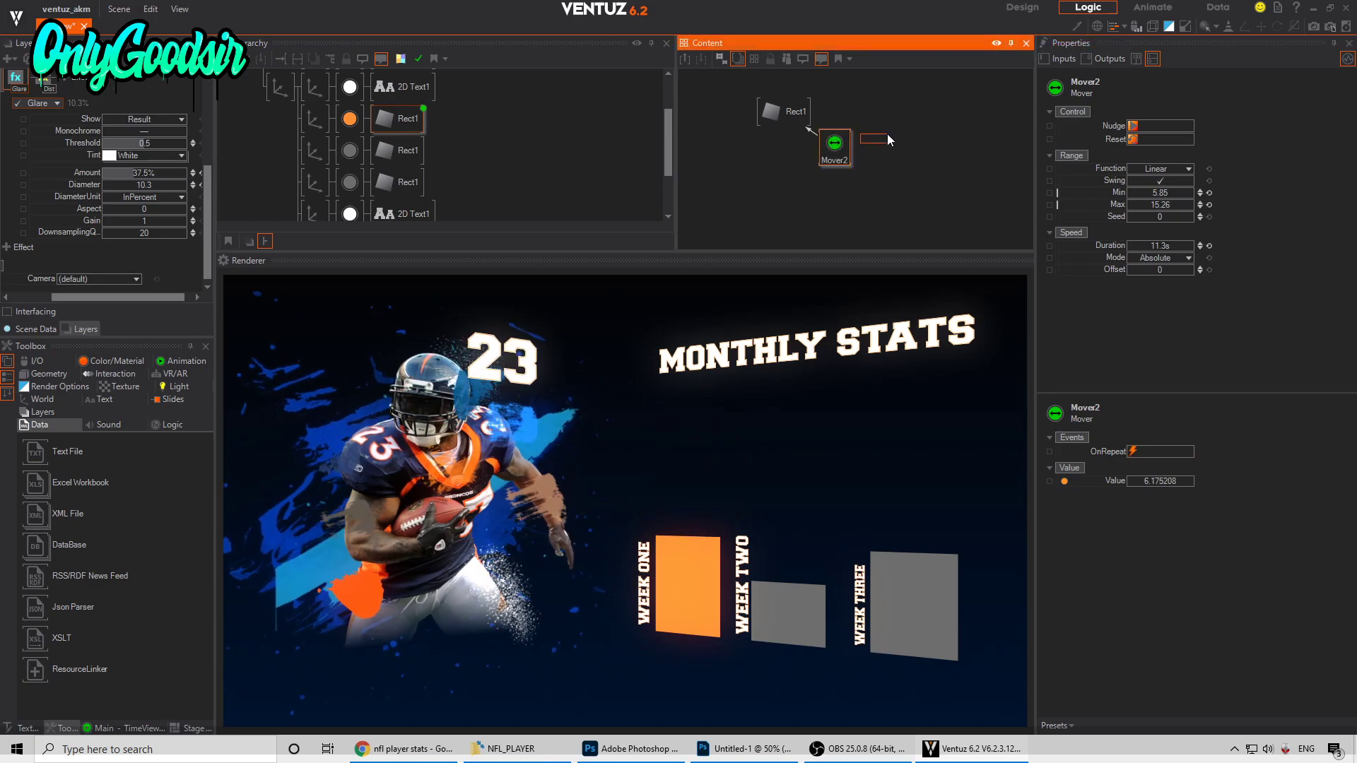
Step: Place the Mover node level with and beside the WEEK ONE bar's rectangle node
drag(837, 149, 836, 113)
click(868, 143)
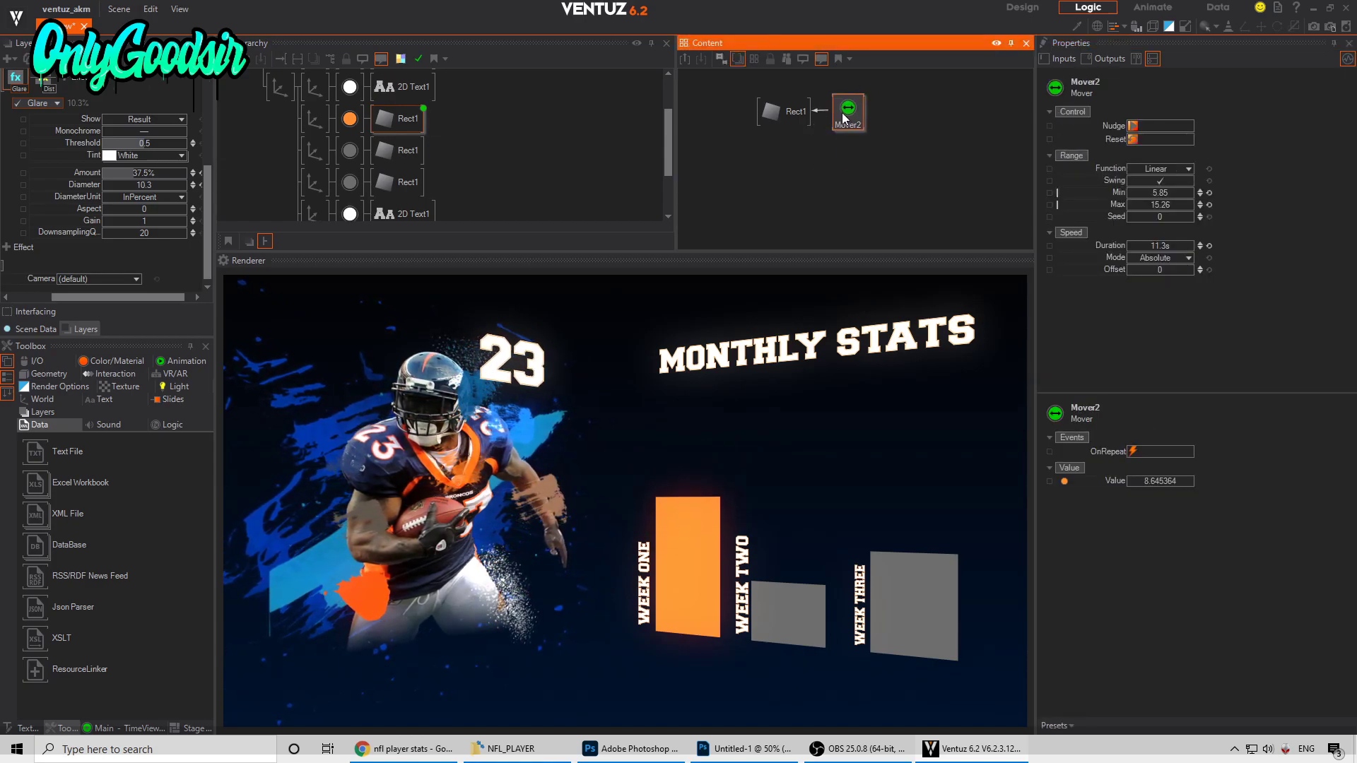
click(788, 186)
click(852, 131)
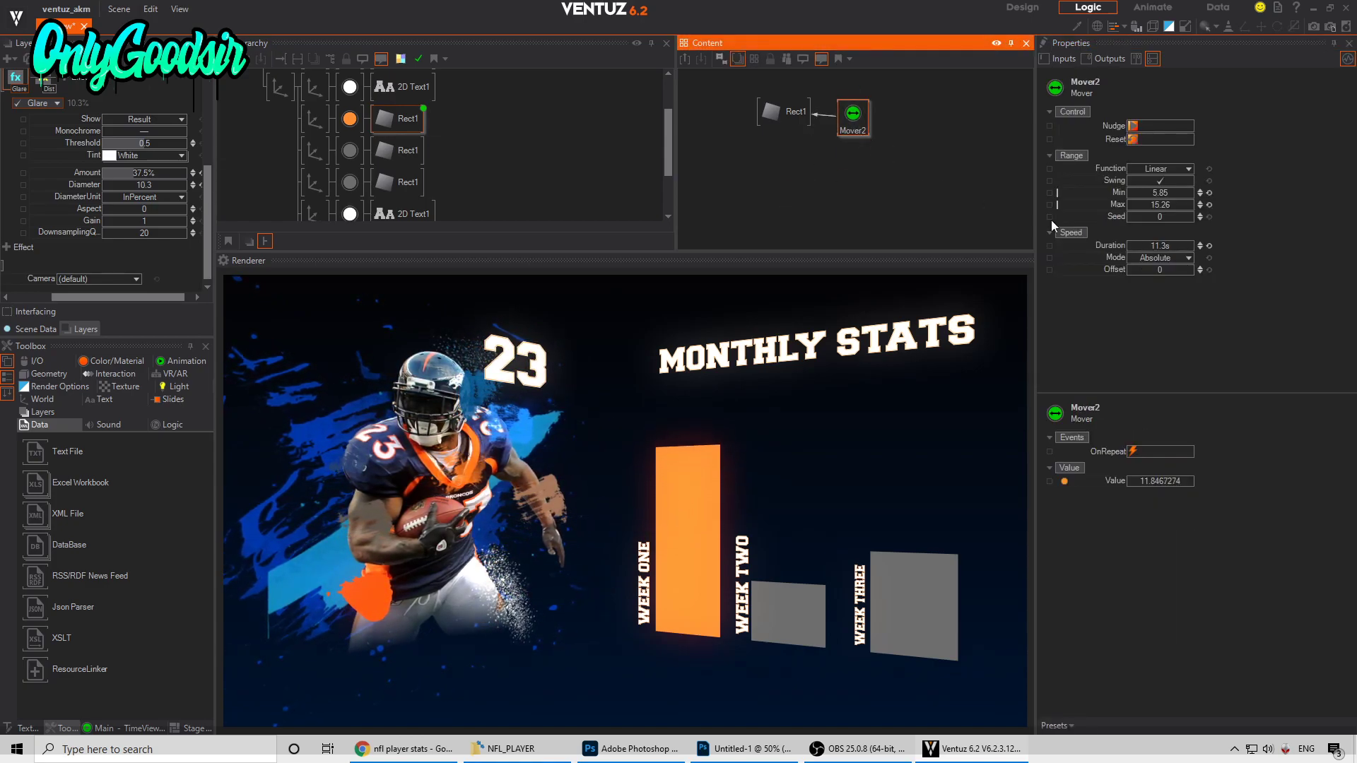
Step: Switch the Mover's function to Cosine and reset its duration to 1 s
click(1185, 170)
click(1147, 215)
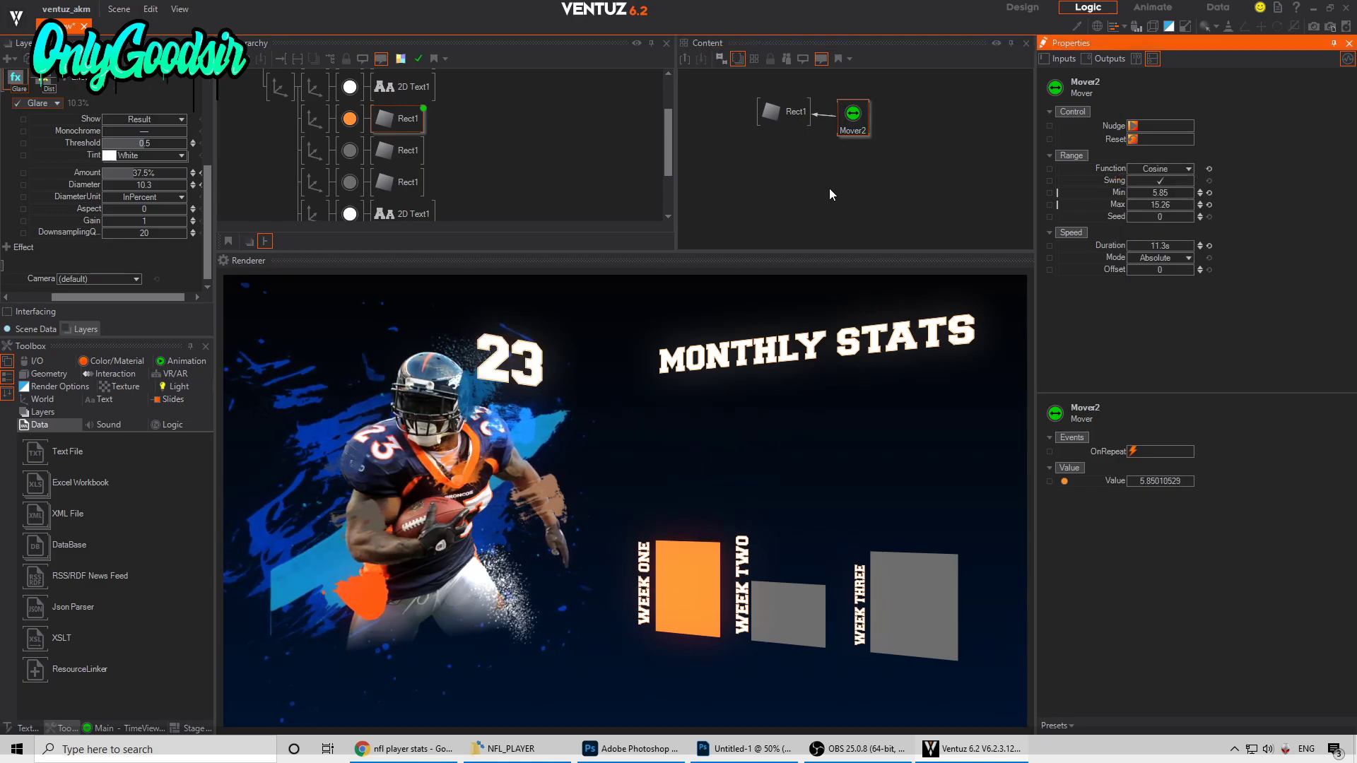
click(1209, 245)
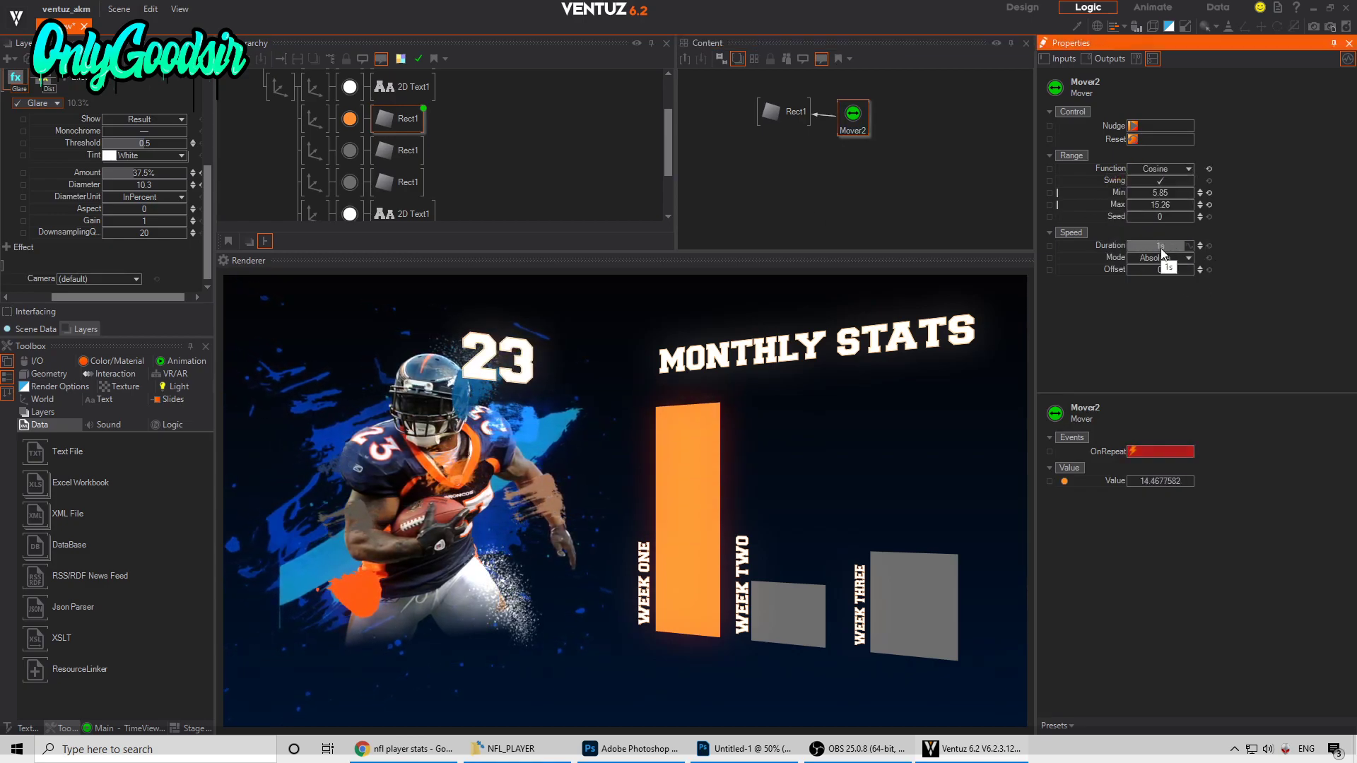
Step: Duplicate the WEEK ONE bar's Mover twice and place the copies beside the WEEK TWO and WEEK THREE bars' rectangle nodes
ctrl+click(391, 150)
ctrl+click(399, 181)
click(885, 184)
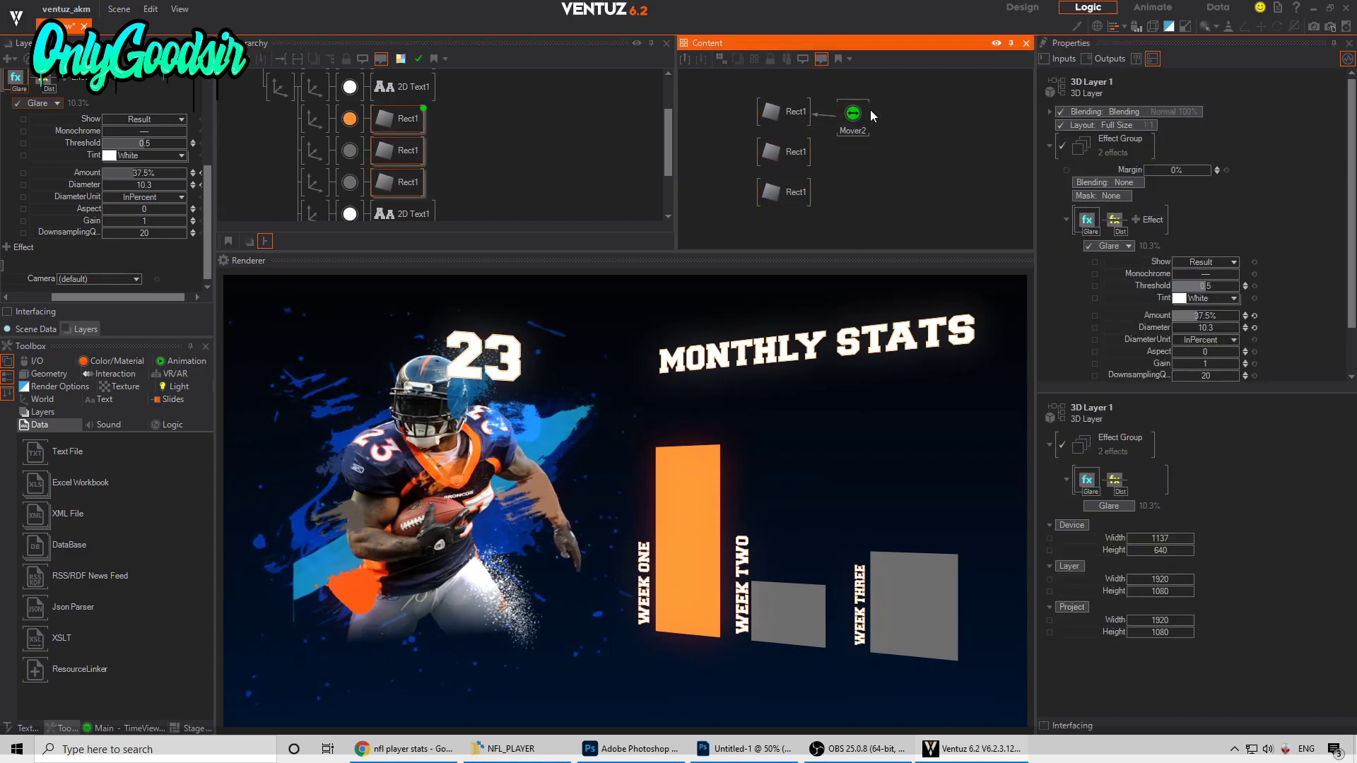
drag(861, 123, 854, 117)
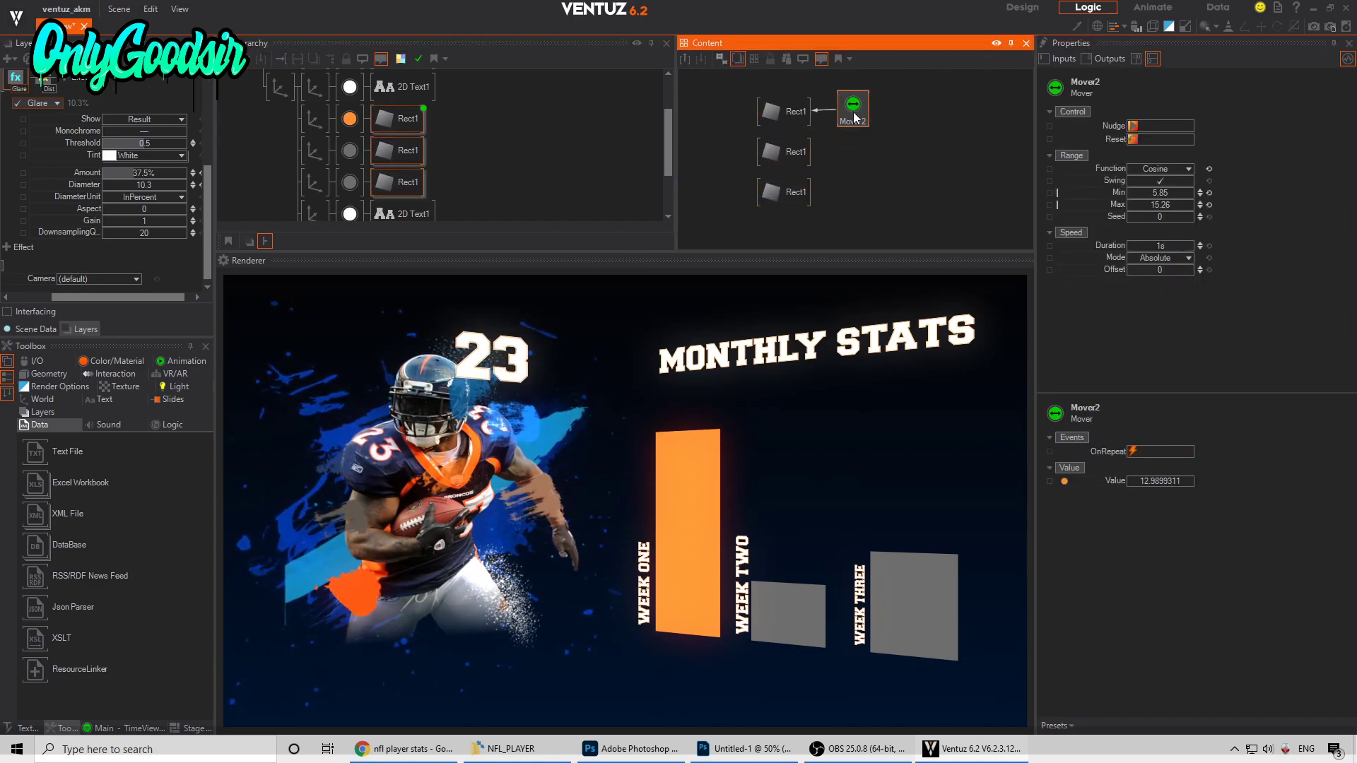
key(ctrl+c)
key(ctrl+v)
key(ctrl+v)
click(899, 137)
drag(898, 106, 840, 208)
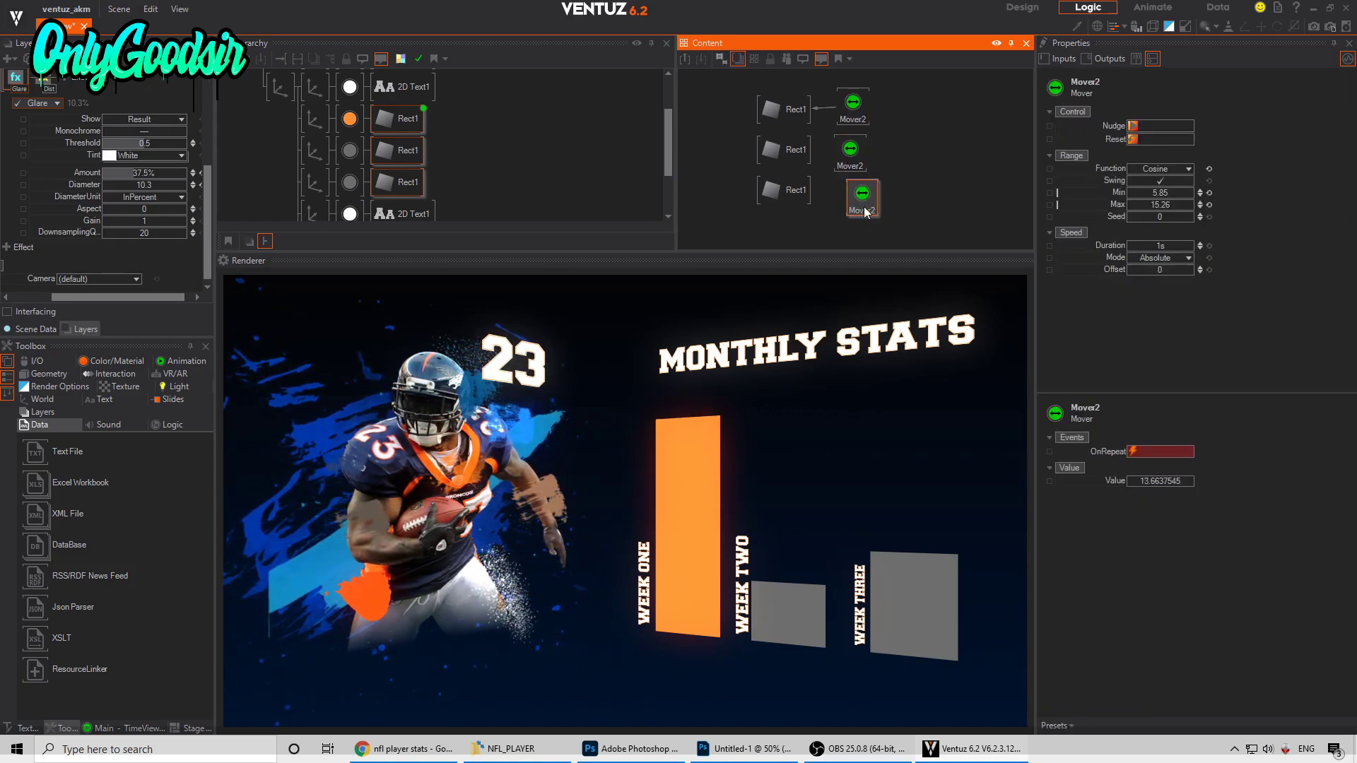
Step: Bind the SizeY of the WEEK TWO and WEEK THREE bars to the values of their own Movers
click(782, 150)
drag(1124, 155, 851, 150)
click(797, 197)
drag(1130, 156, 857, 192)
Step: Set the Mover offset to 2.2 for the WEEK TWO bar and 10.3 for the WEEK THREE bar
click(850, 147)
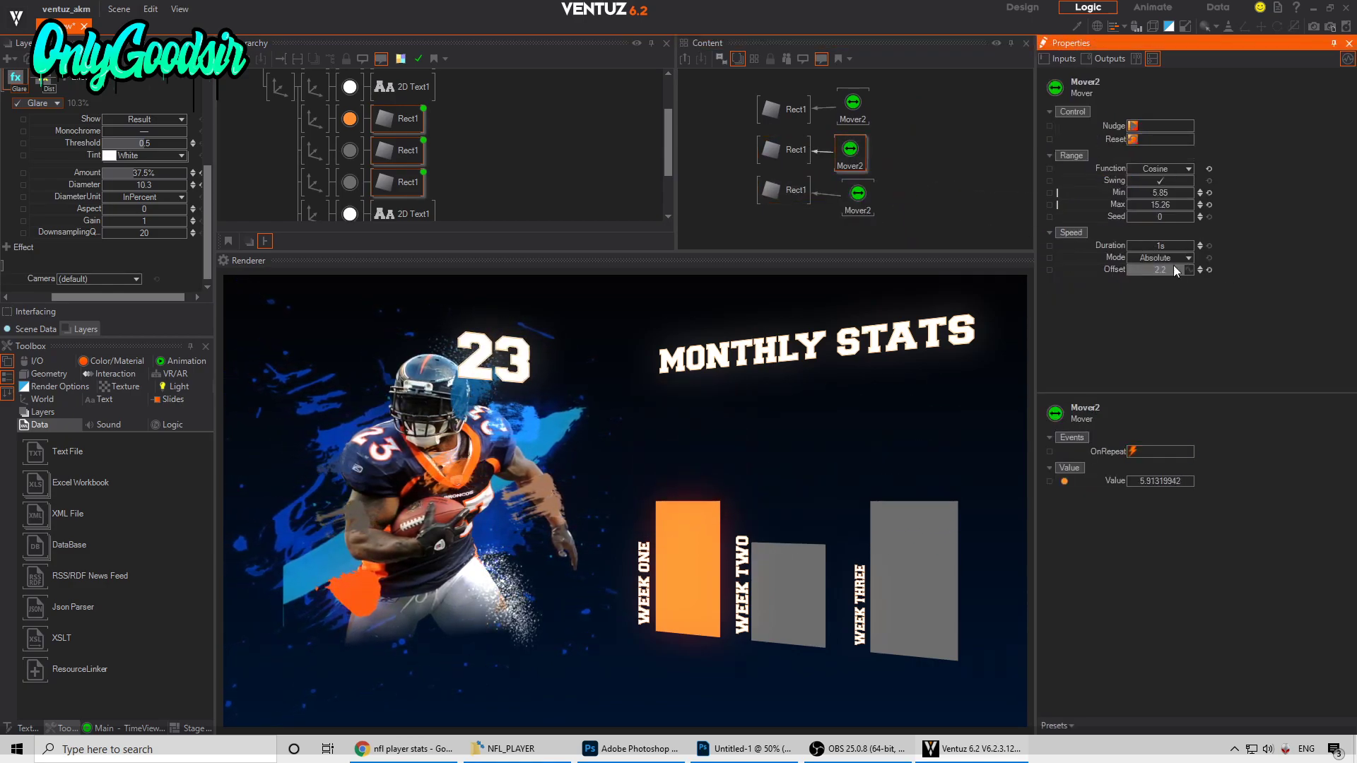
click(857, 193)
drag(1164, 270, 1189, 268)
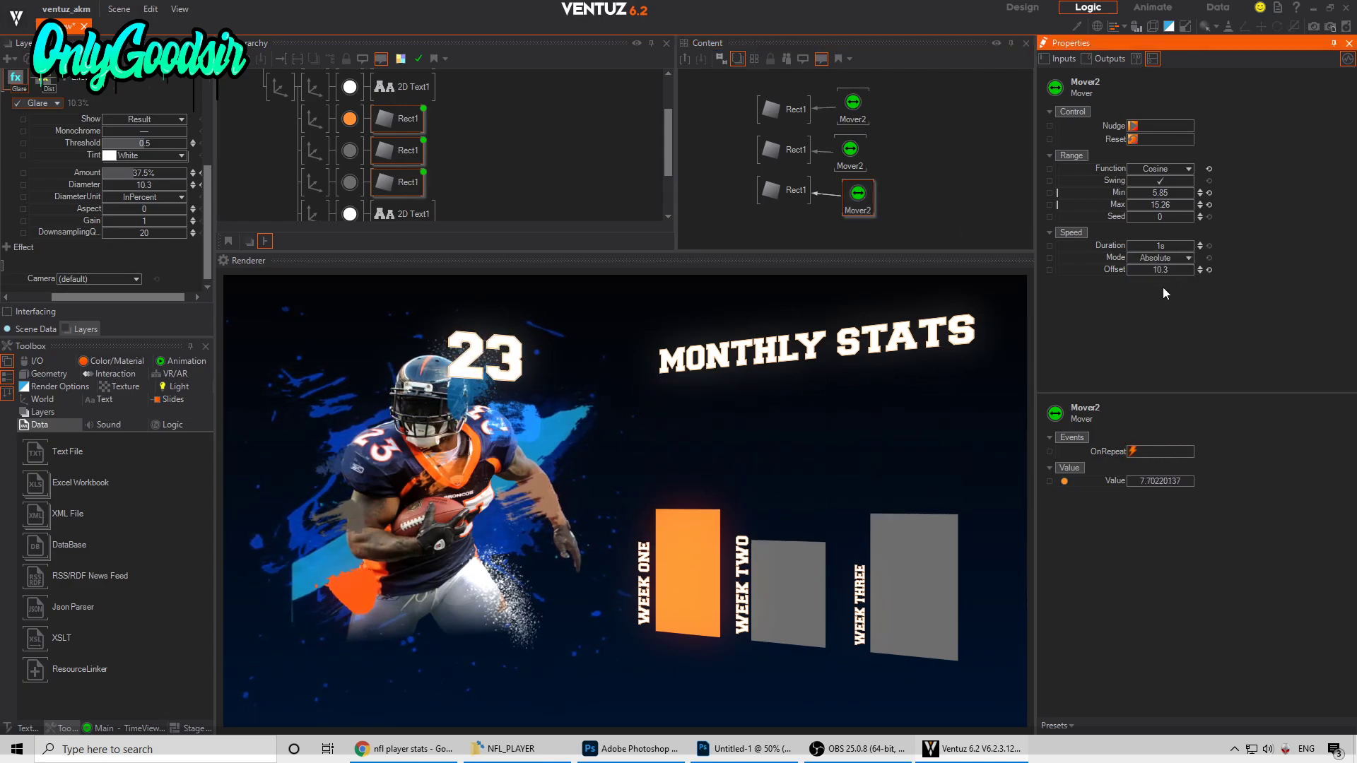
Step: Set the WEEK THREE Mover's duration to 3 s and the WEEK TWO Mover's duration to 6.2 s
ctrl+click(855, 163)
click(857, 195)
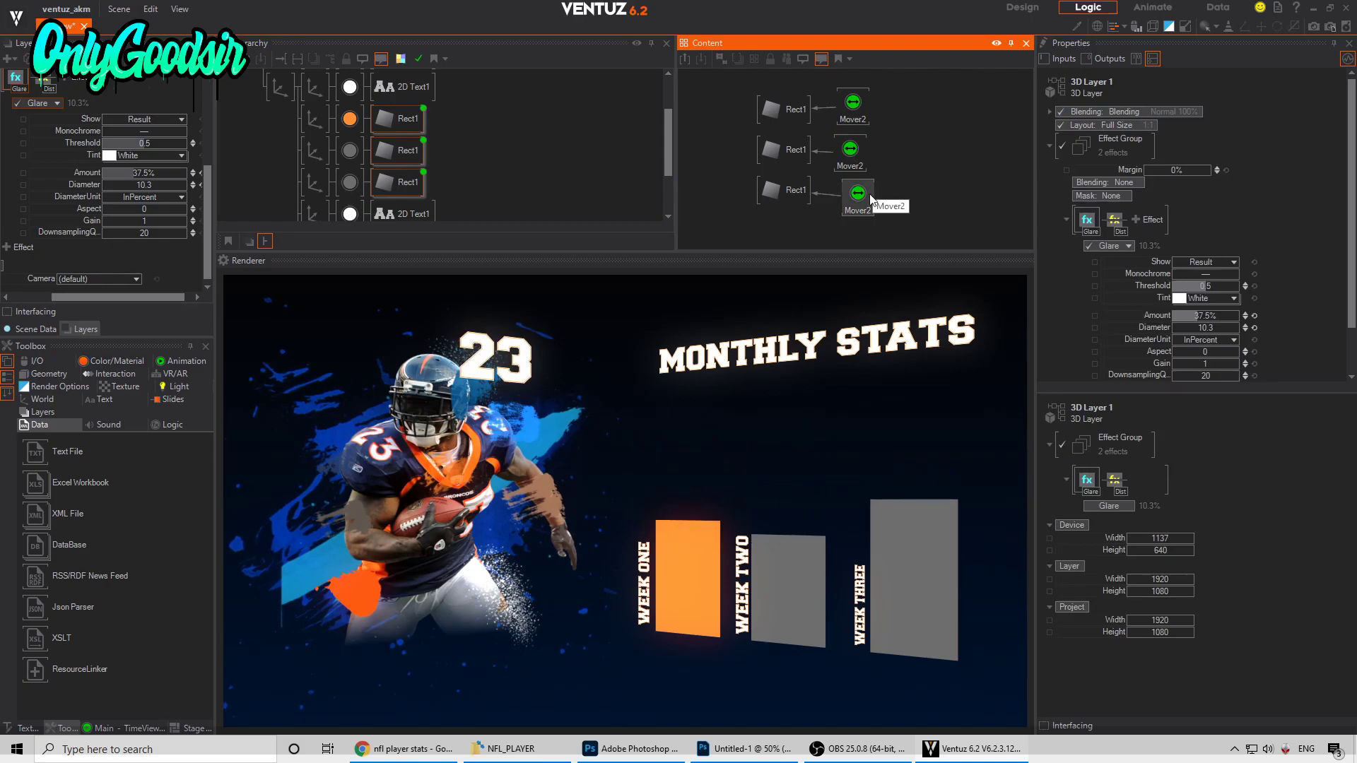
drag(1163, 248, 1173, 247)
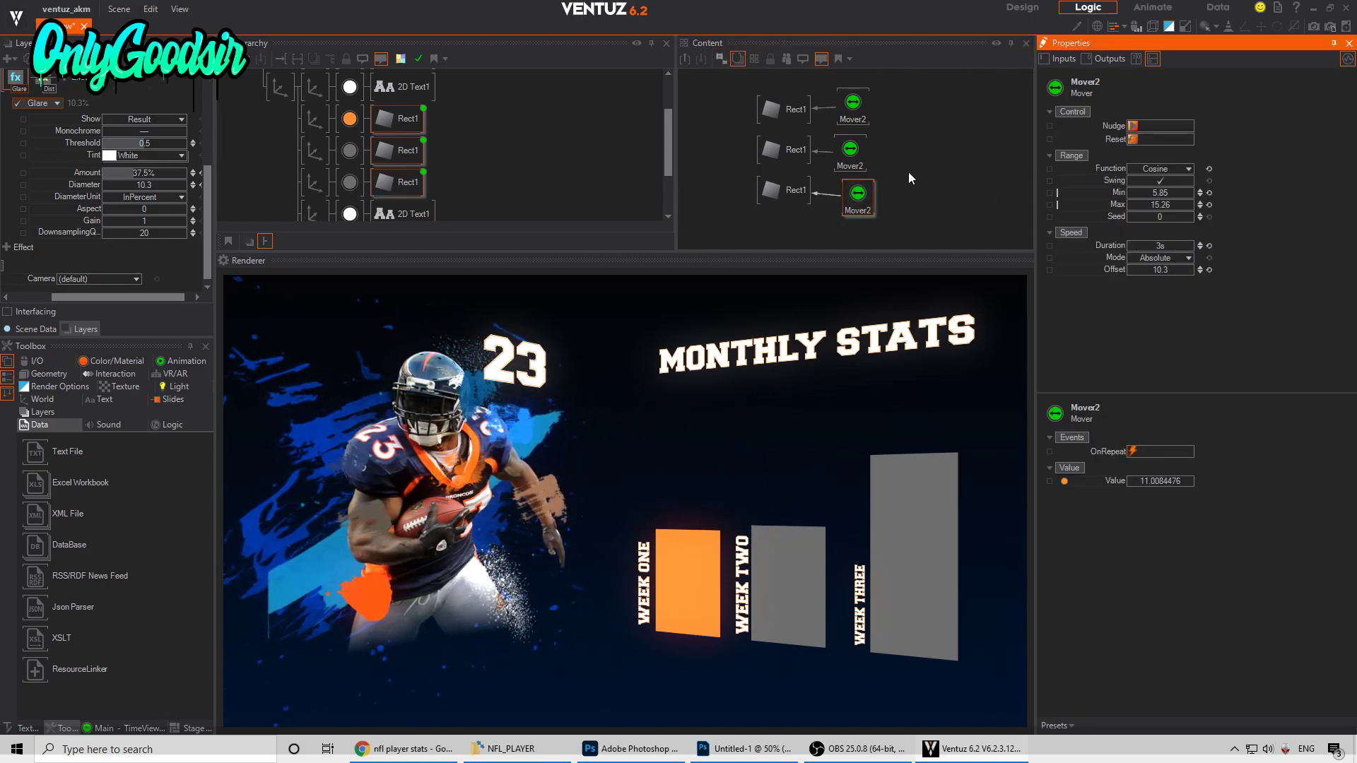
click(859, 162)
drag(1170, 246, 1201, 246)
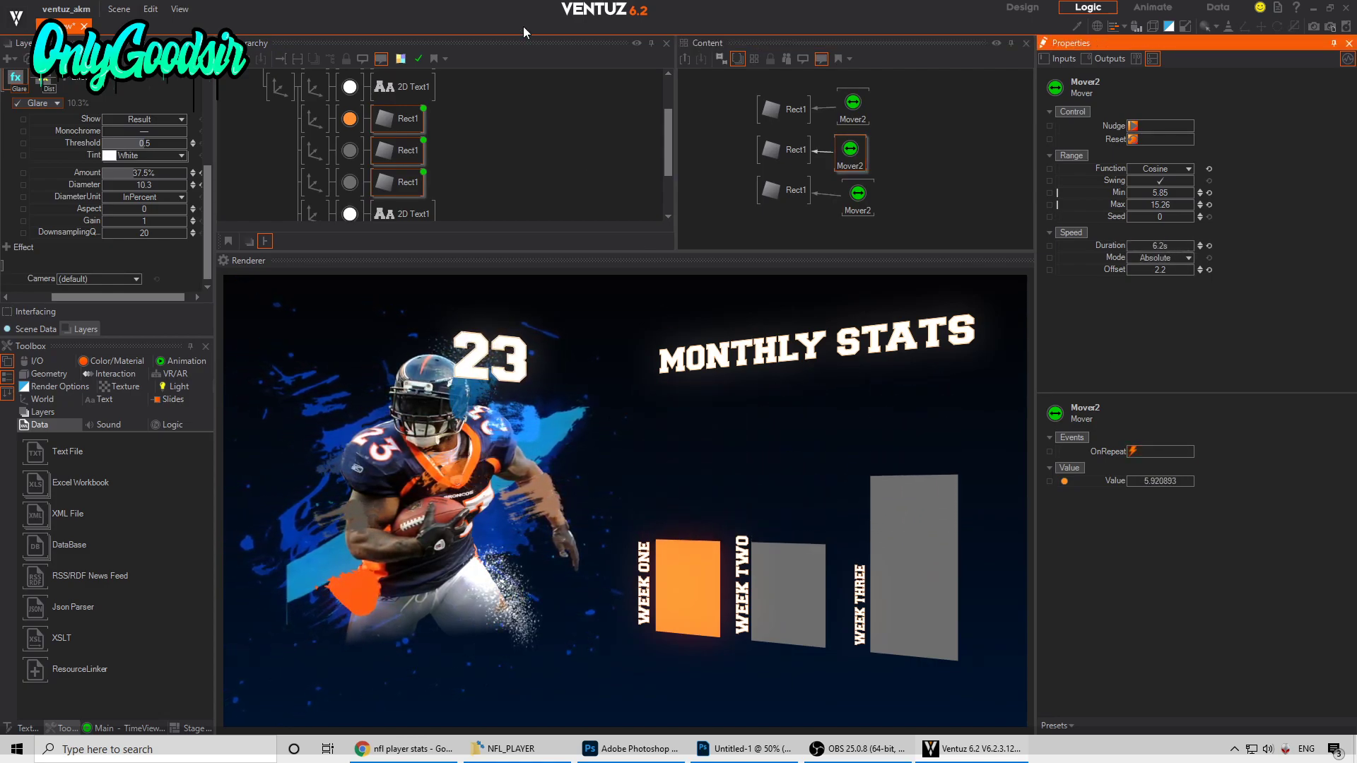
Step: Add an Axis at the start of the hierarchy as the parent of both the player and the monthly stats groups
middle_drag(265, 104, 281, 170)
middle_click(284, 156)
middle_click(296, 99)
double_click(306, 163)
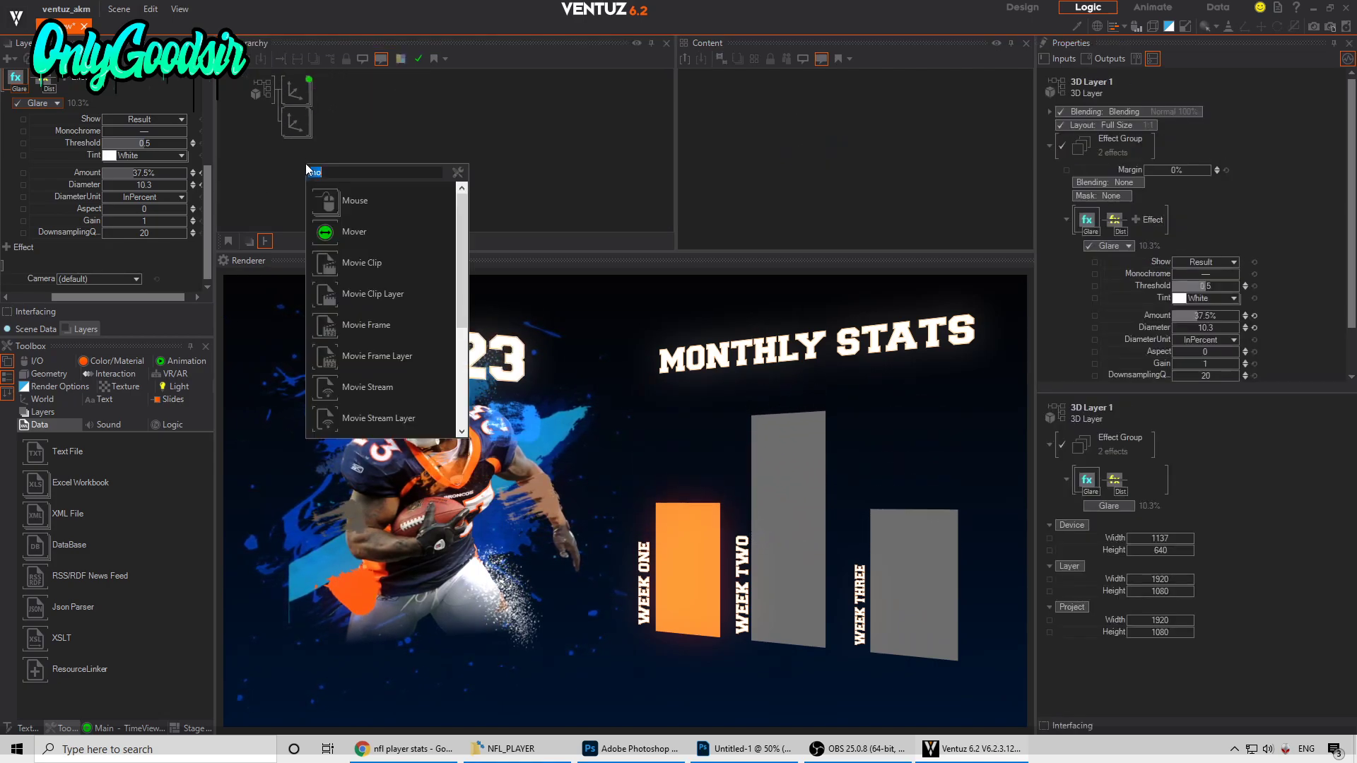
text(ax)
drag(322, 200, 286, 97)
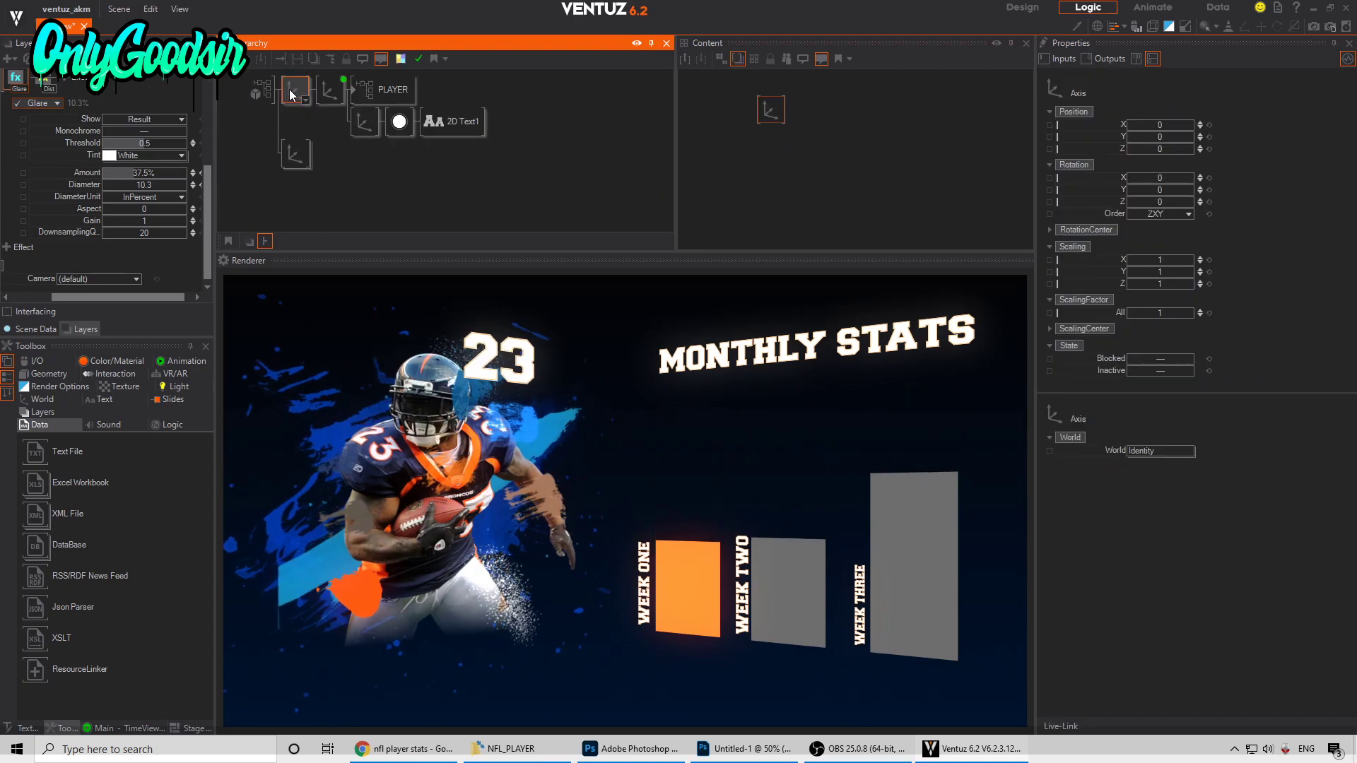
click(308, 100)
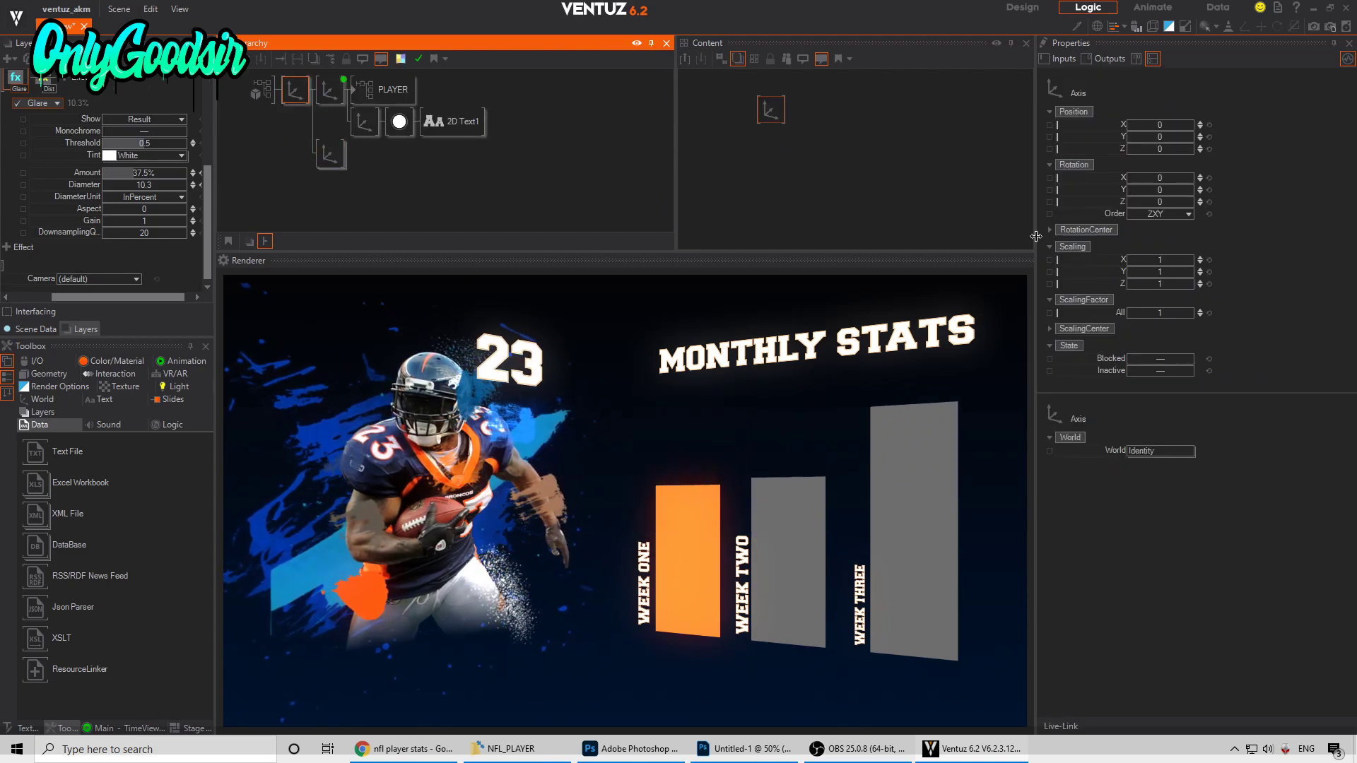
Step: Move the new parent axis to Z 1.7 and try a different Y rotation on it
drag(1199, 149, 1170, 150)
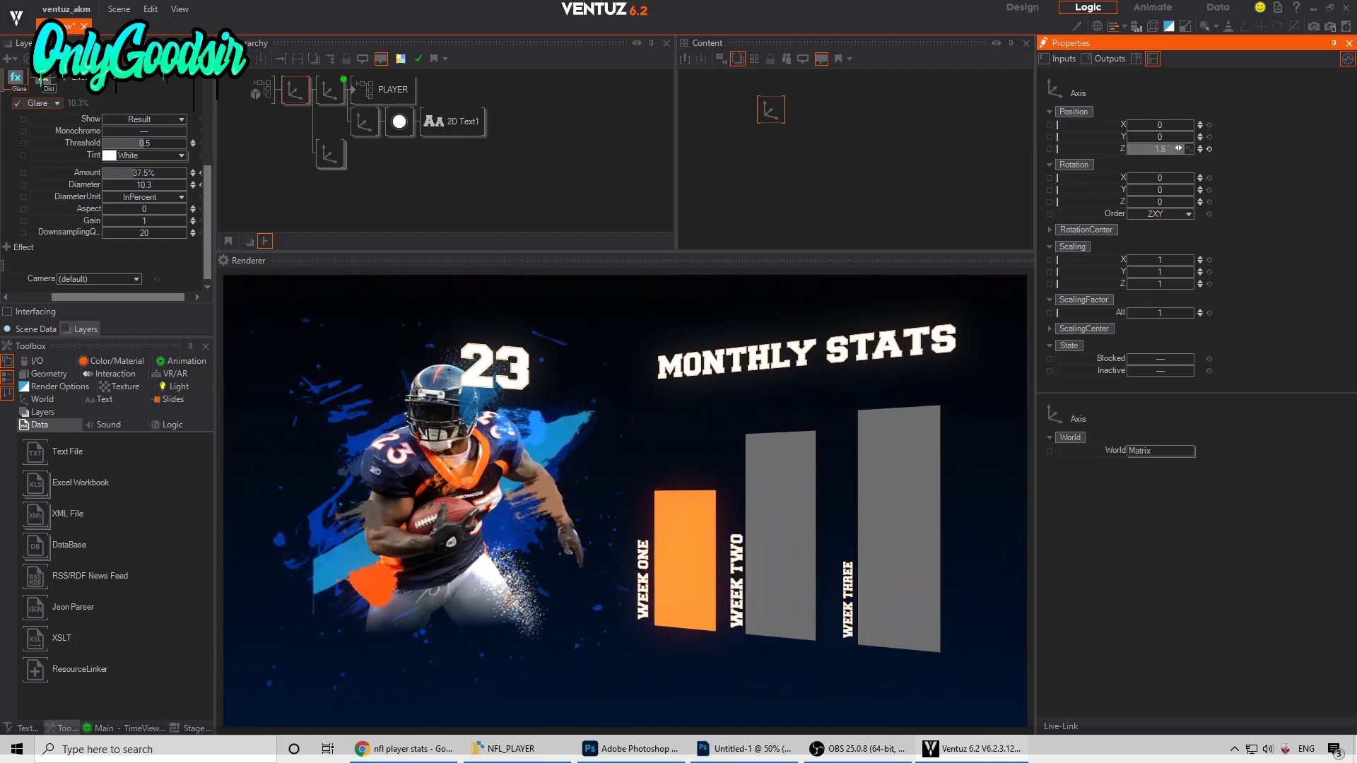
click(332, 153)
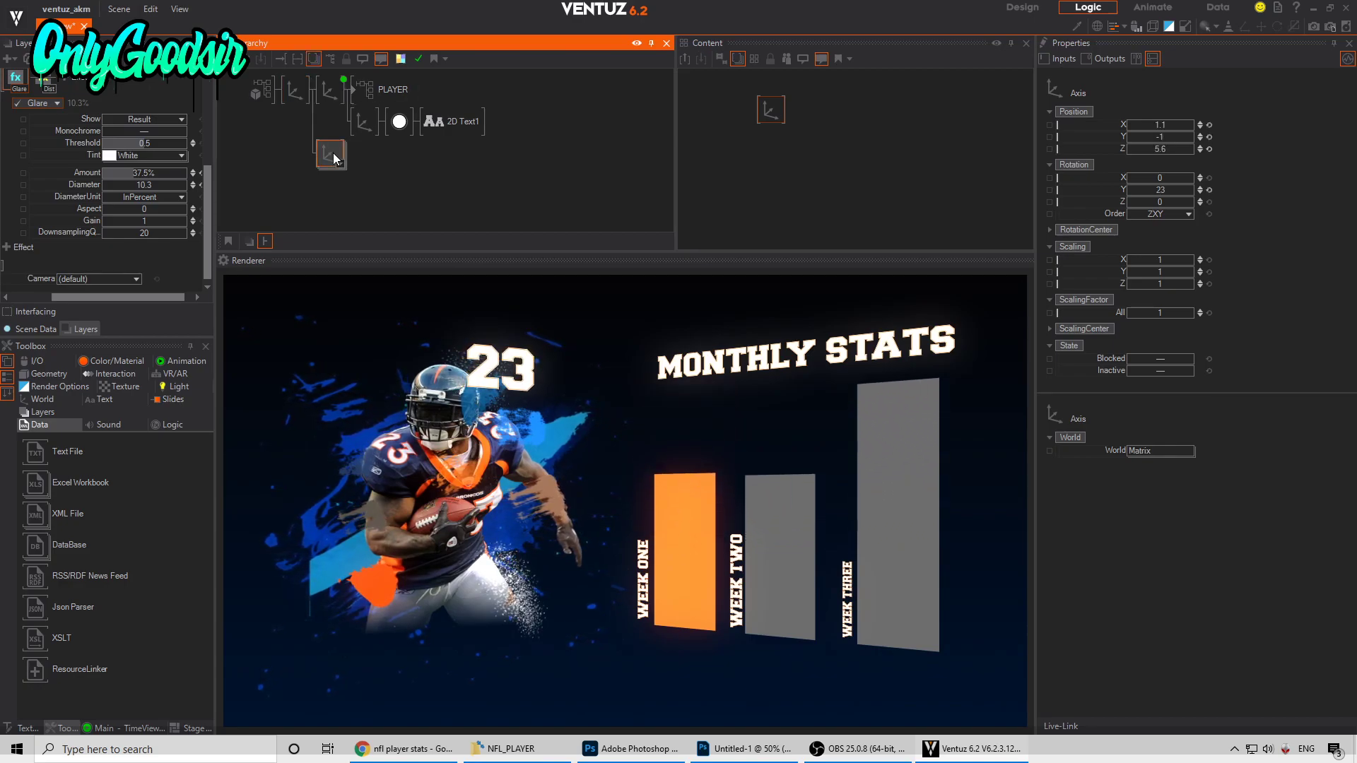
click(308, 94)
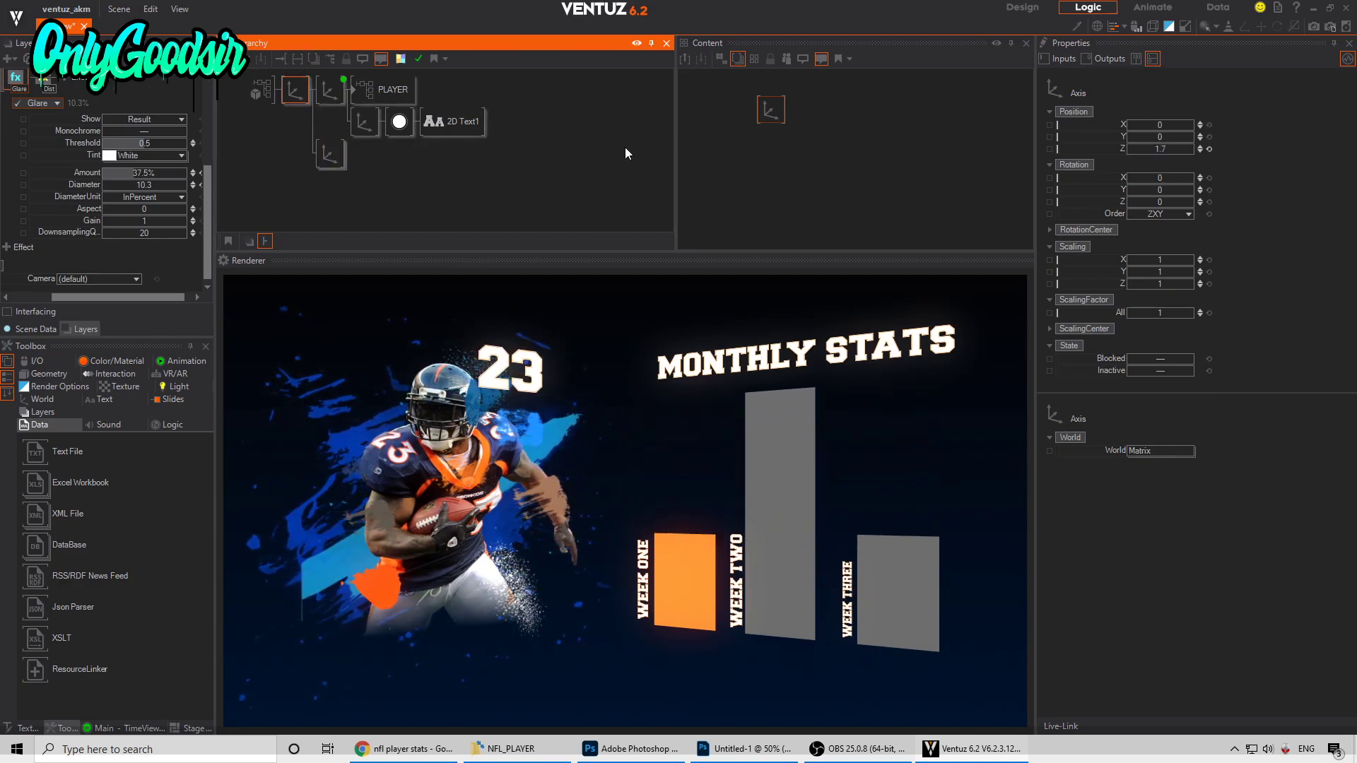
mouse_move(1167, 188)
mouse_down()
mouse_move(1180, 187)
mouse_move(1147, 188)
mouse_move(1168, 190)
mouse_up()
Step: Set the stats group axis's Y rotation to 44 and the player axis's X position to -10.32
click(327, 162)
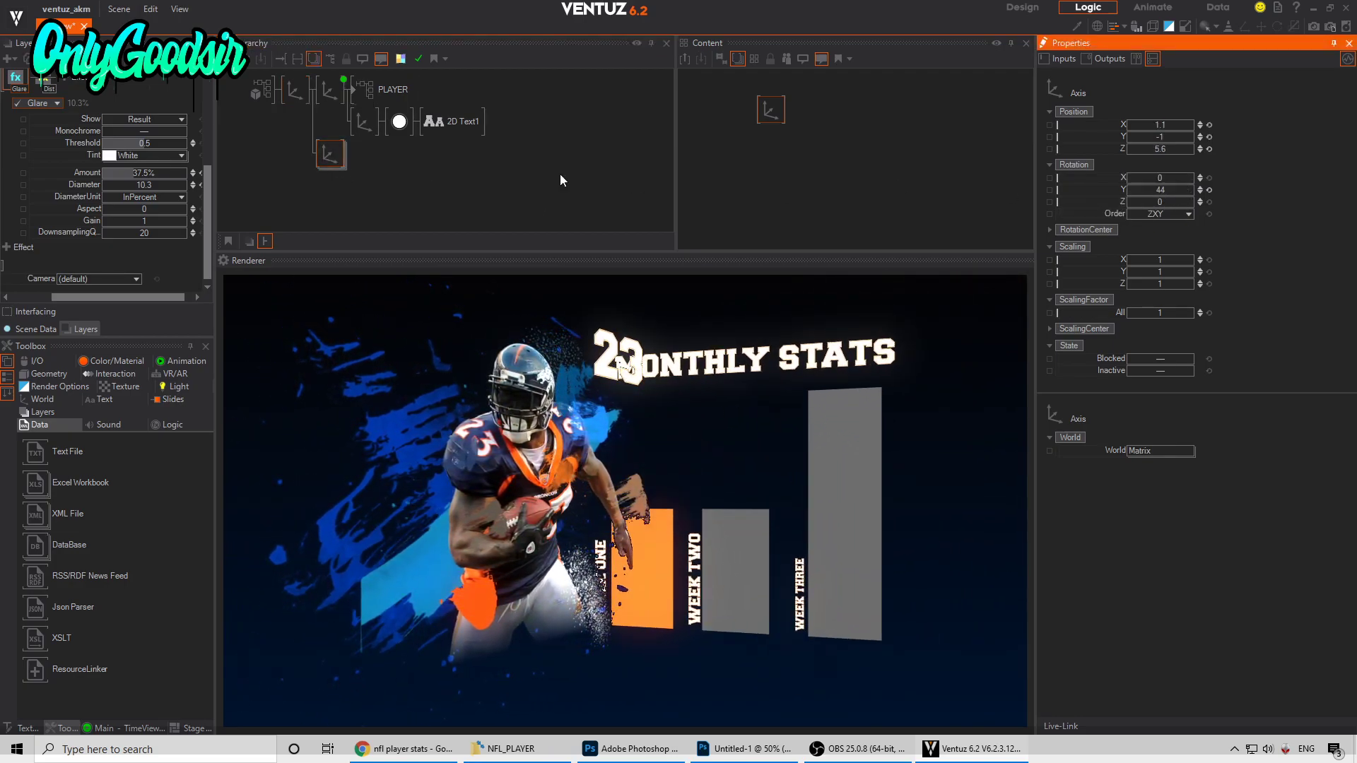
click(329, 91)
drag(1153, 125, 1144, 123)
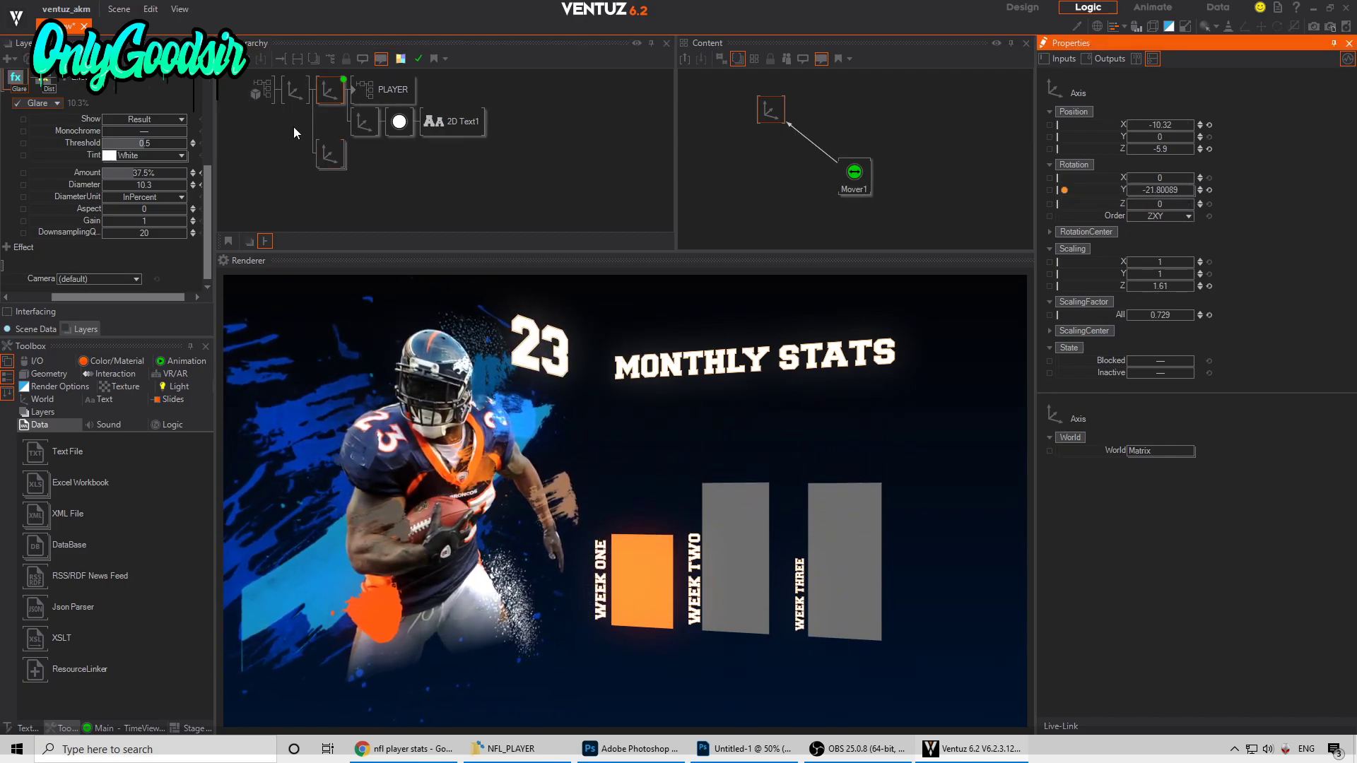
Step: Set the parent axis's Y rotation to -15 and its X position to 3.2, and push it farther back along Z
click(294, 90)
drag(1169, 199, 1173, 191)
drag(1154, 126, 1192, 151)
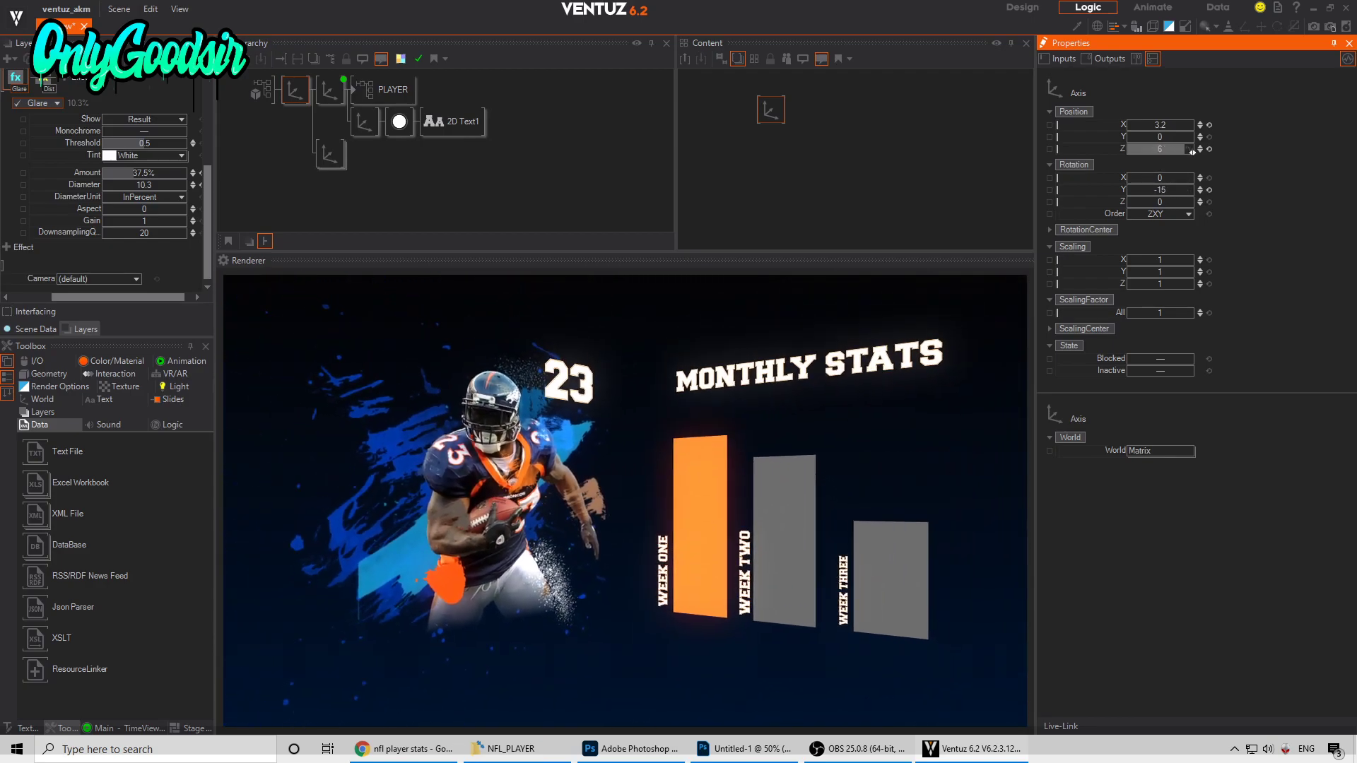
Step: Try the 3D layer's Distortion effect with Radial1 set to 0.017 and switch the effect back off
click(48, 82)
click(19, 103)
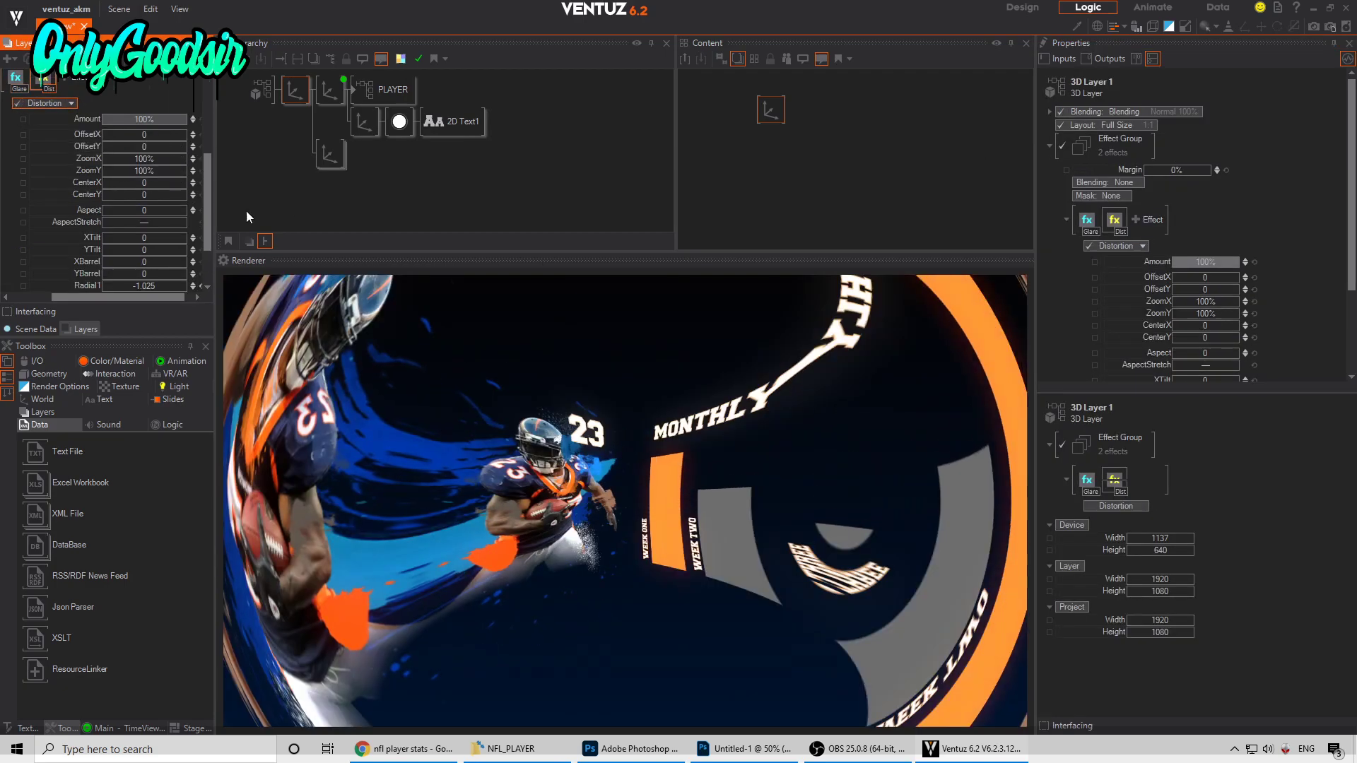
scroll(1249, 227, down, 3)
drag(1207, 323, 1238, 329)
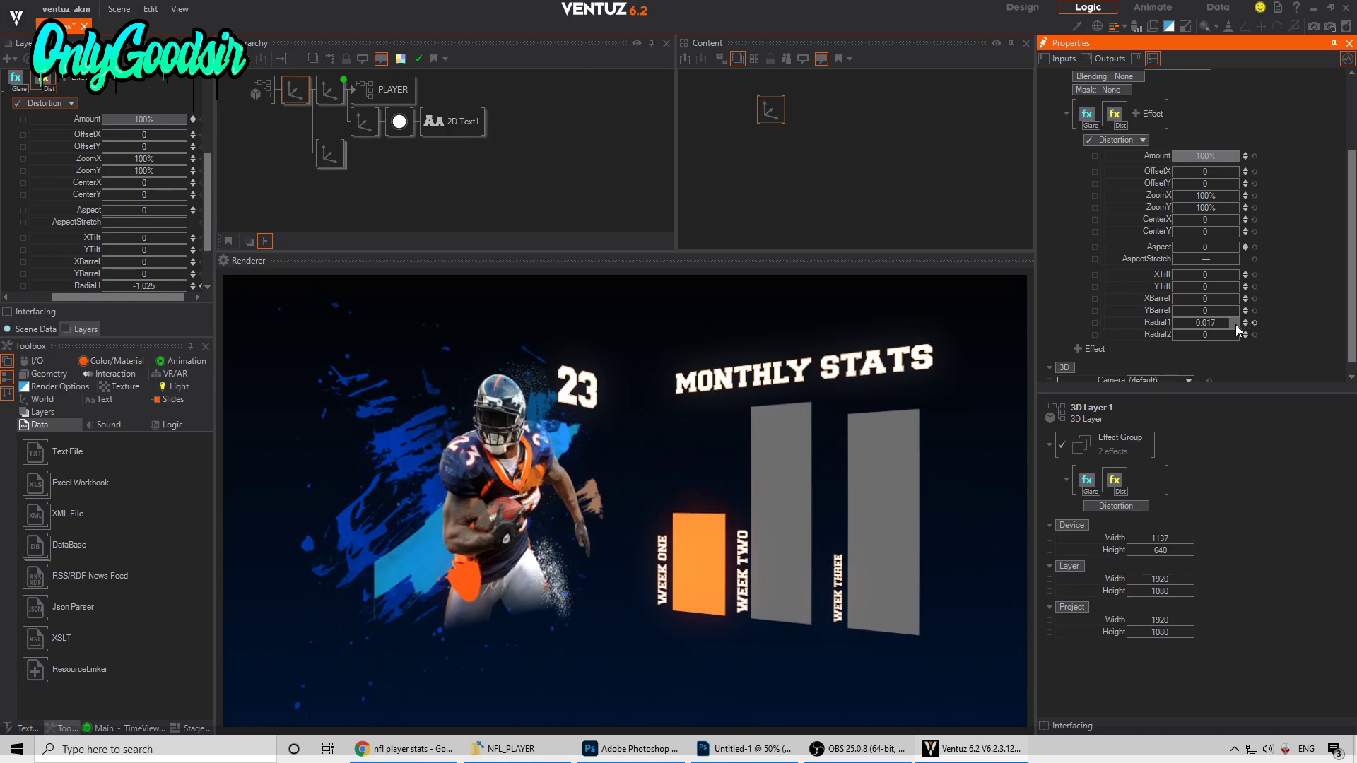
click(19, 103)
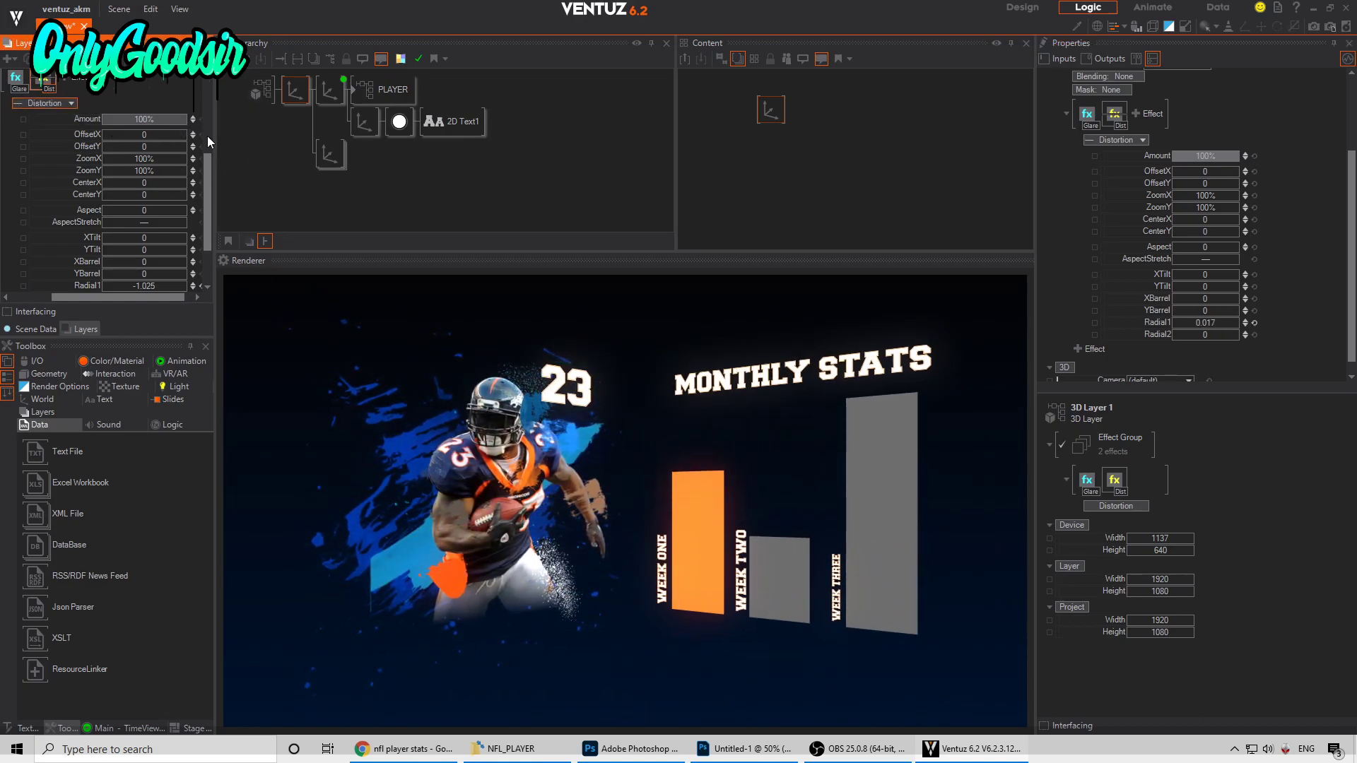